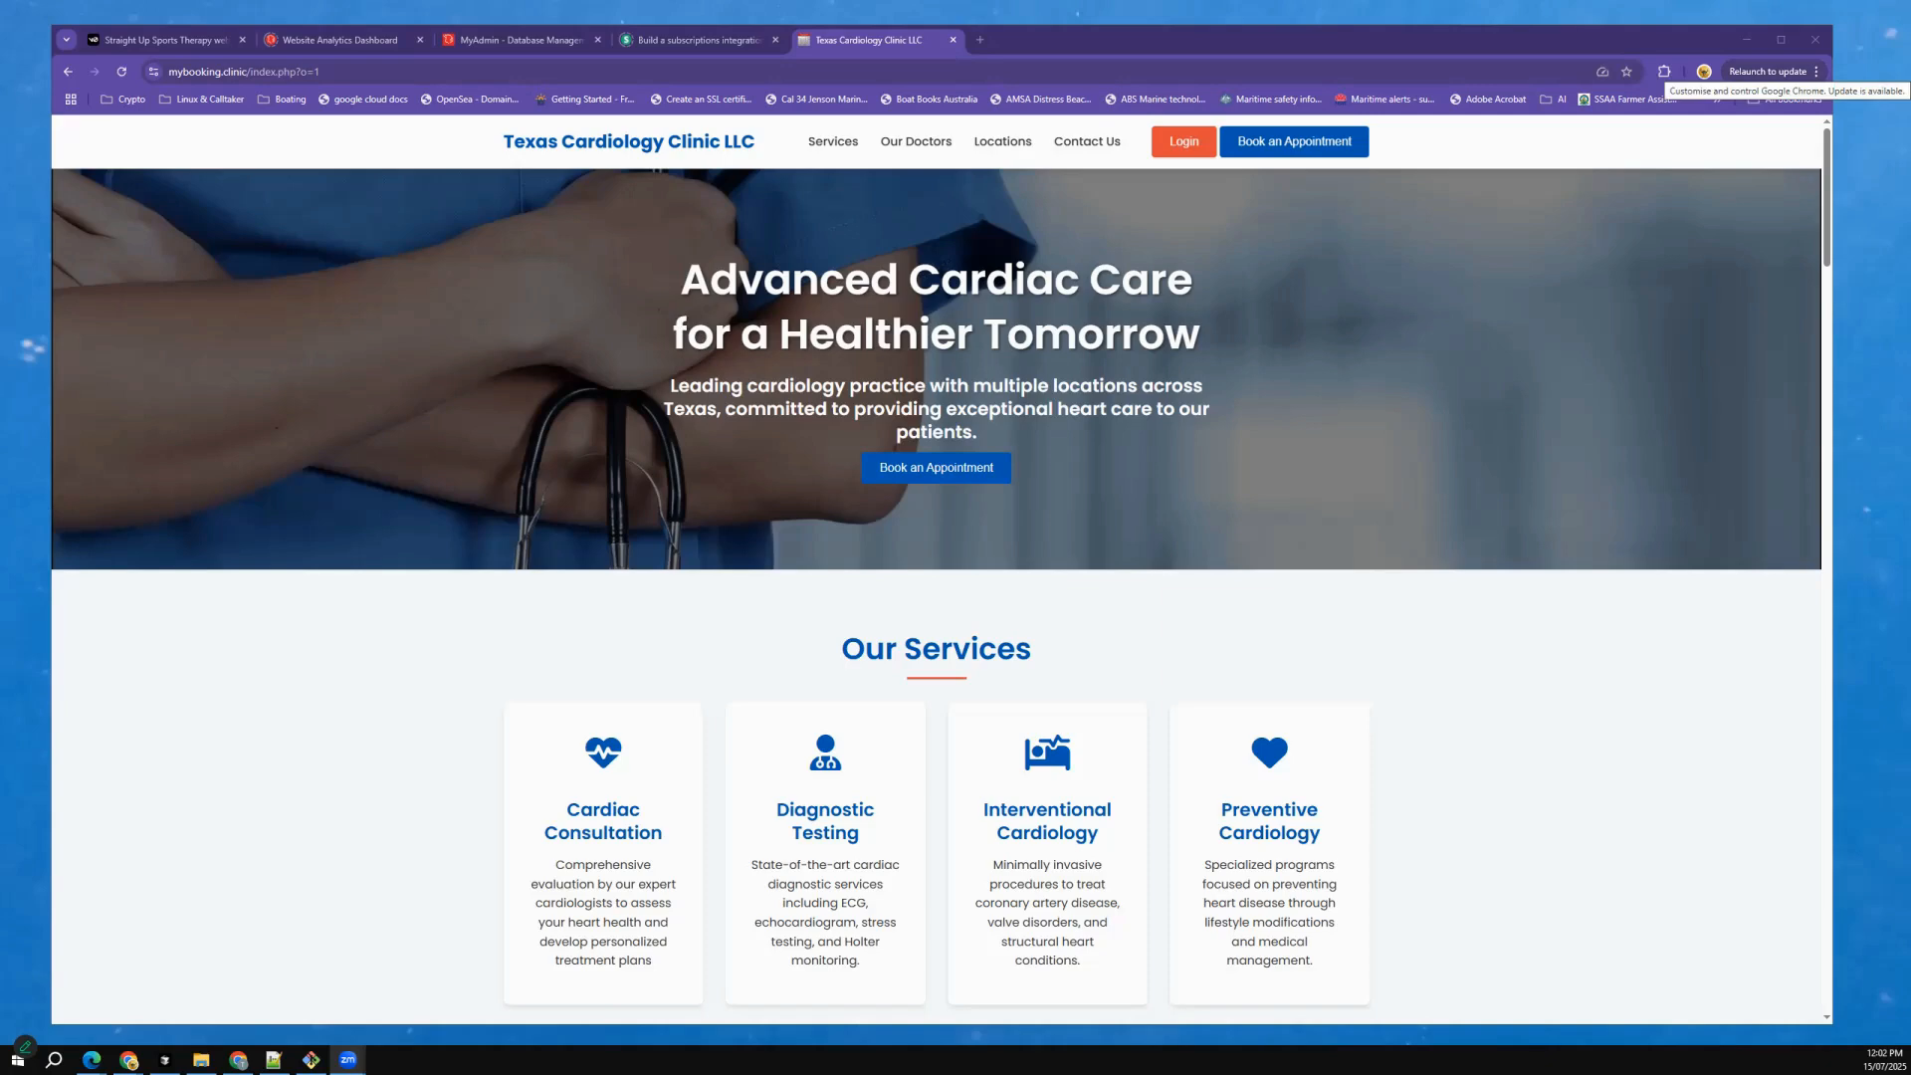
Open dev.mybooking.clinic in a new Incognito window.
click(1768, 72)
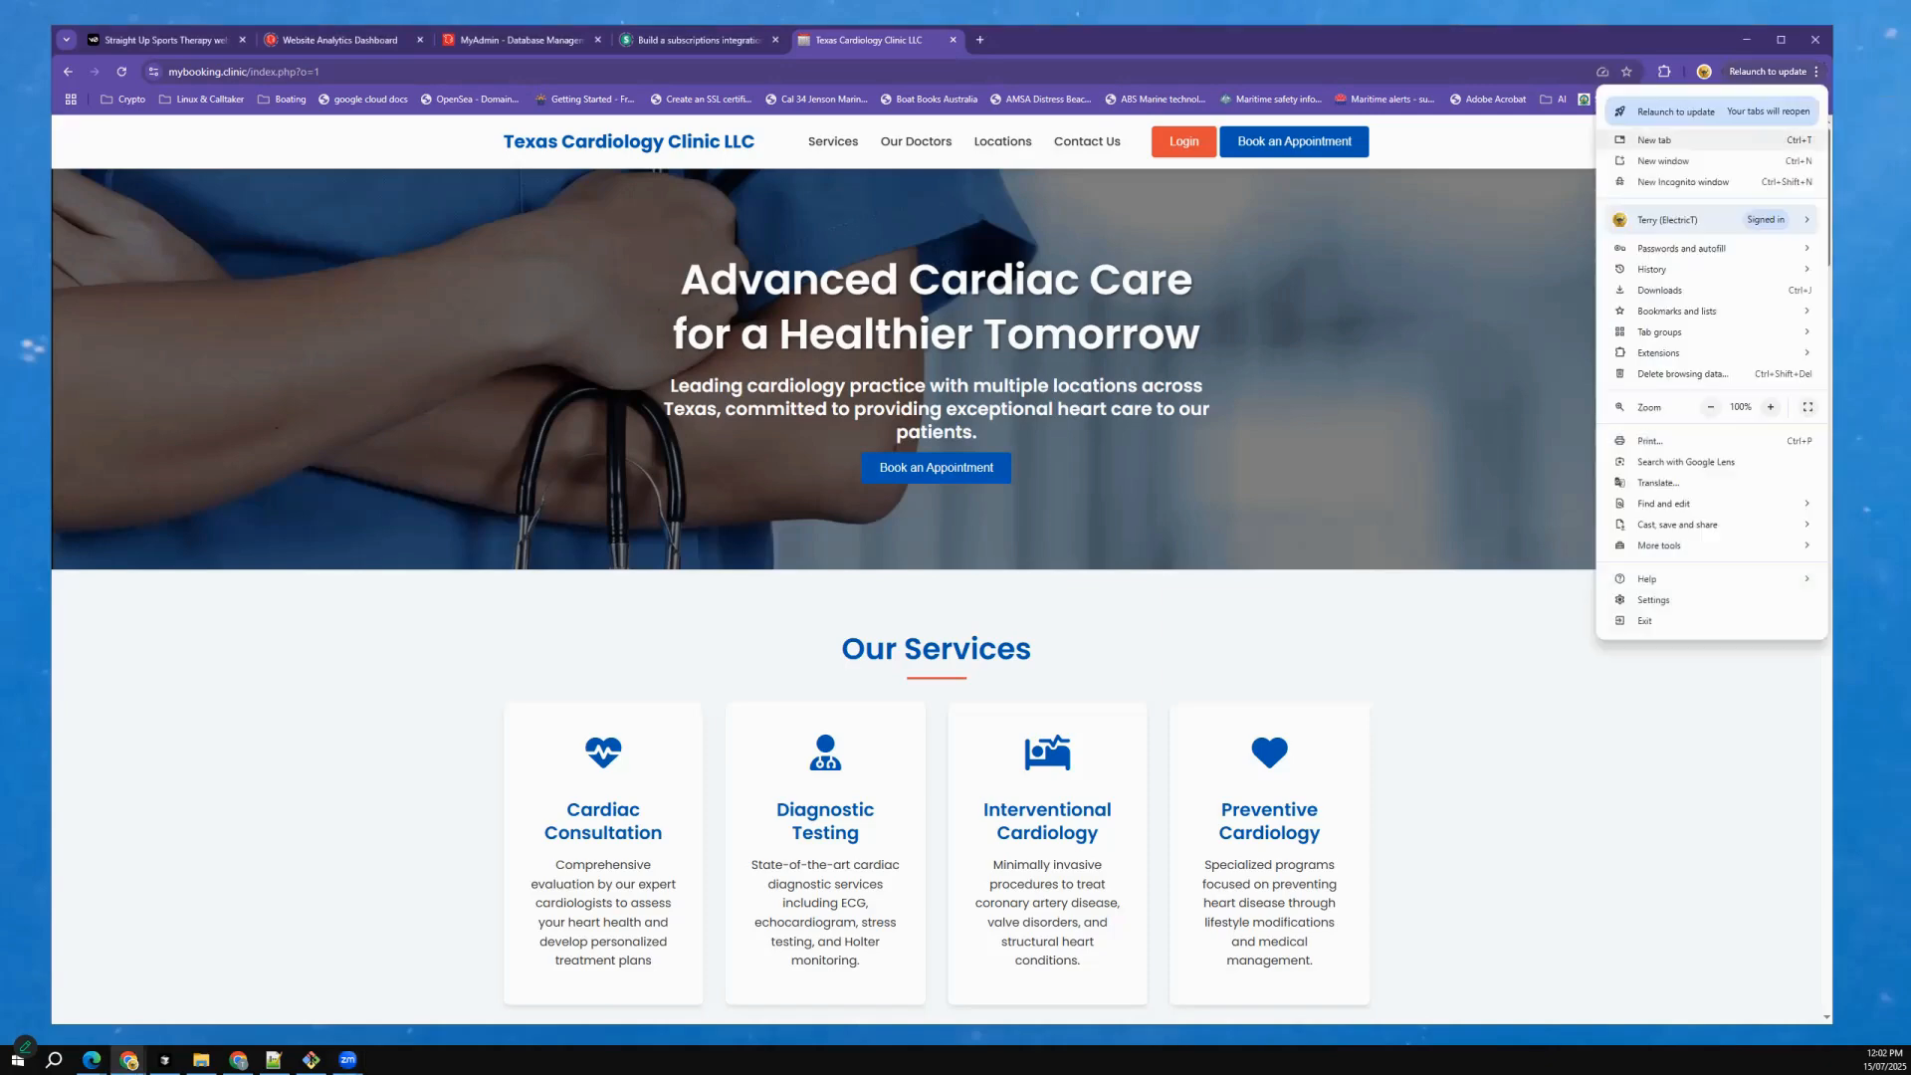
click(1683, 181)
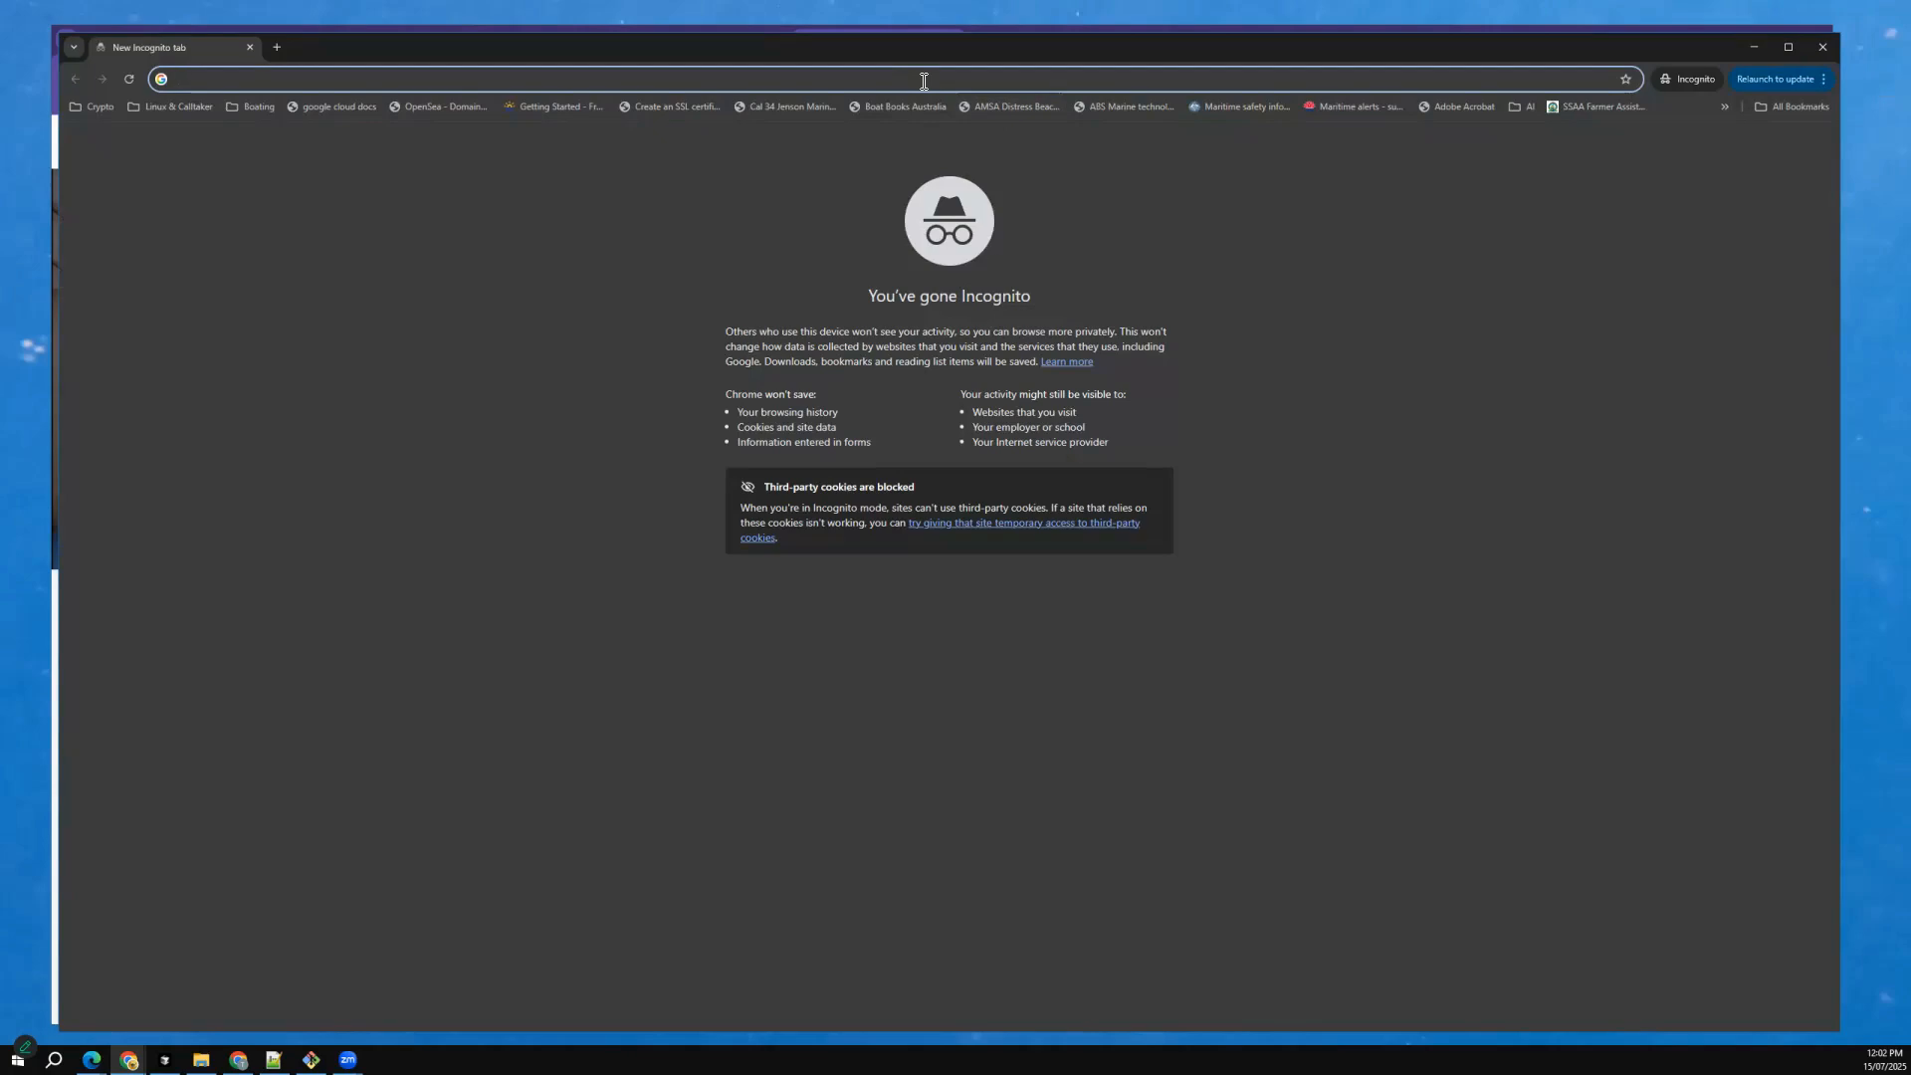
text(dev.mybooking.clinic)
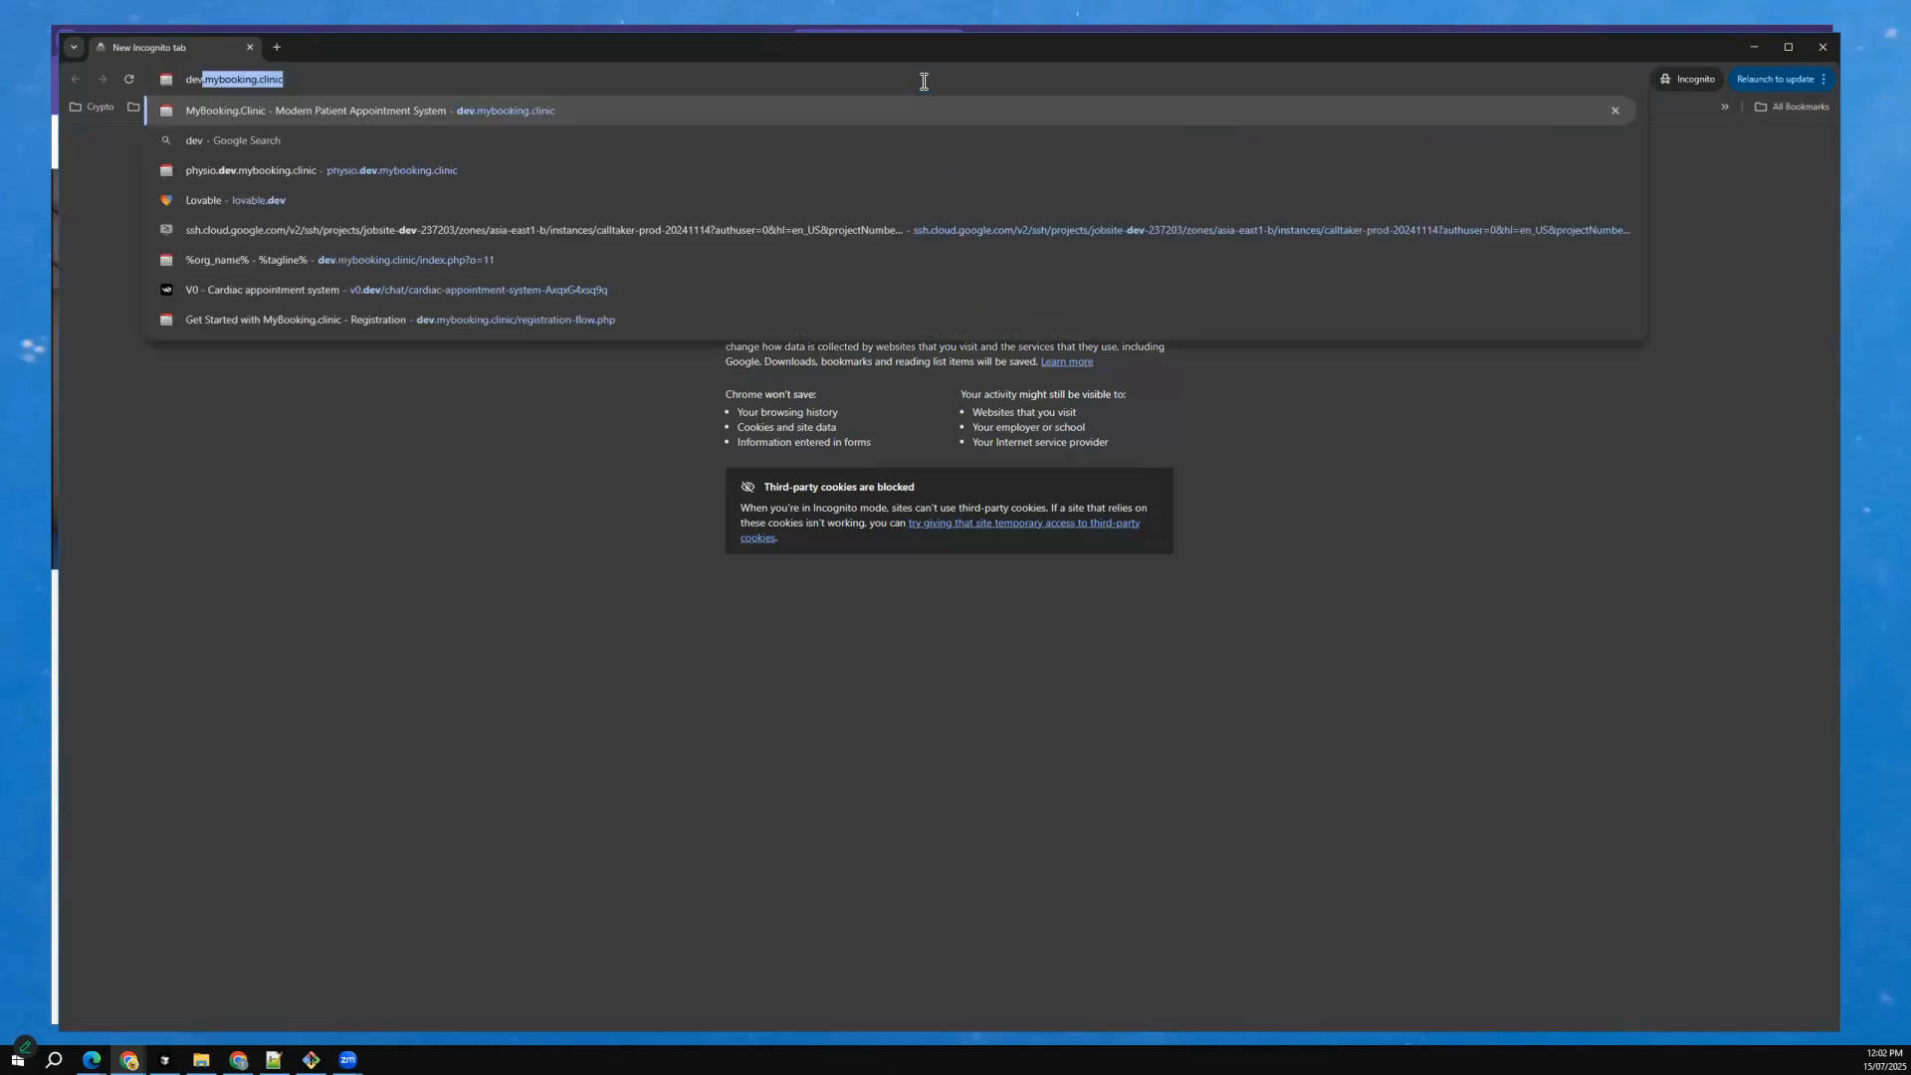
key(Return)
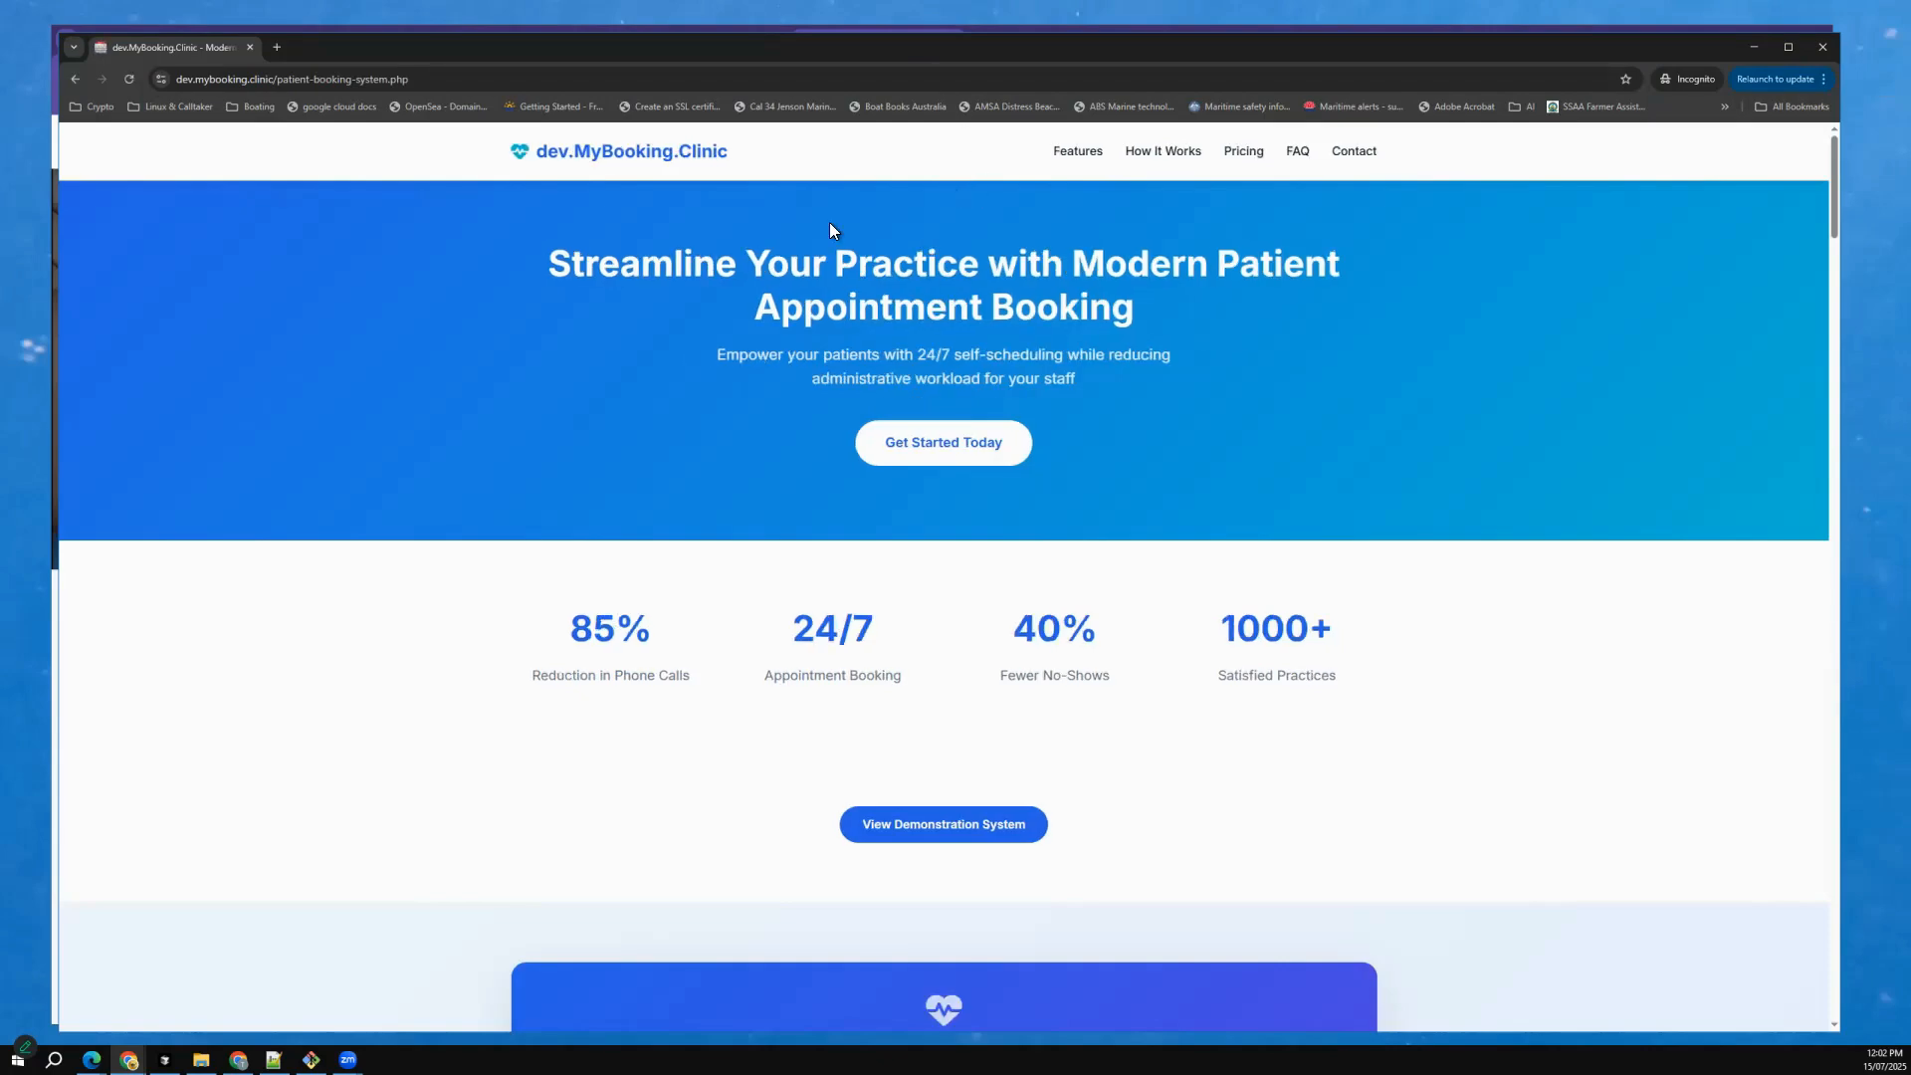
Review the landing page's Early Adopter Program section with its offer details and contact form.
scroll(944, 349, down, 5)
scroll(922, 355, down, 6)
scroll(918, 356, up, 5)
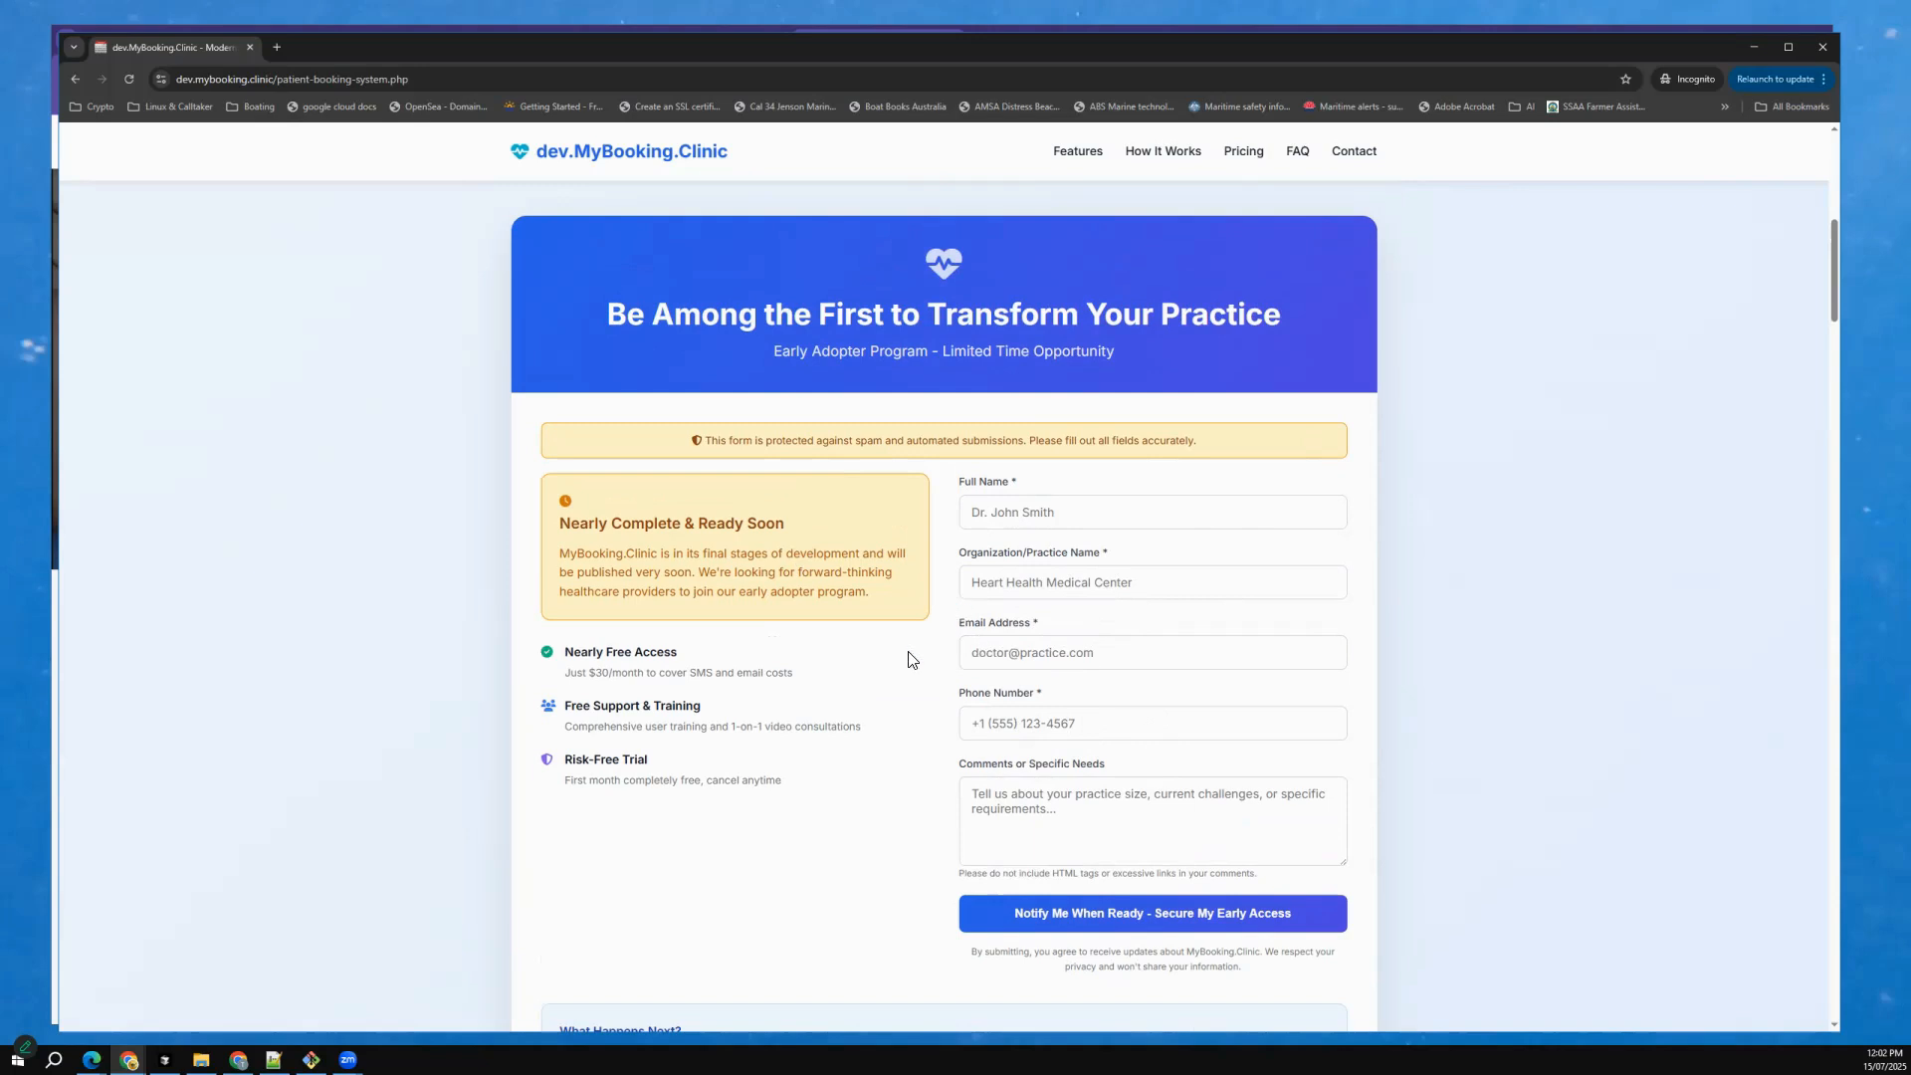
scroll(911, 662, up, 1)
scroll(923, 704, up, 1)
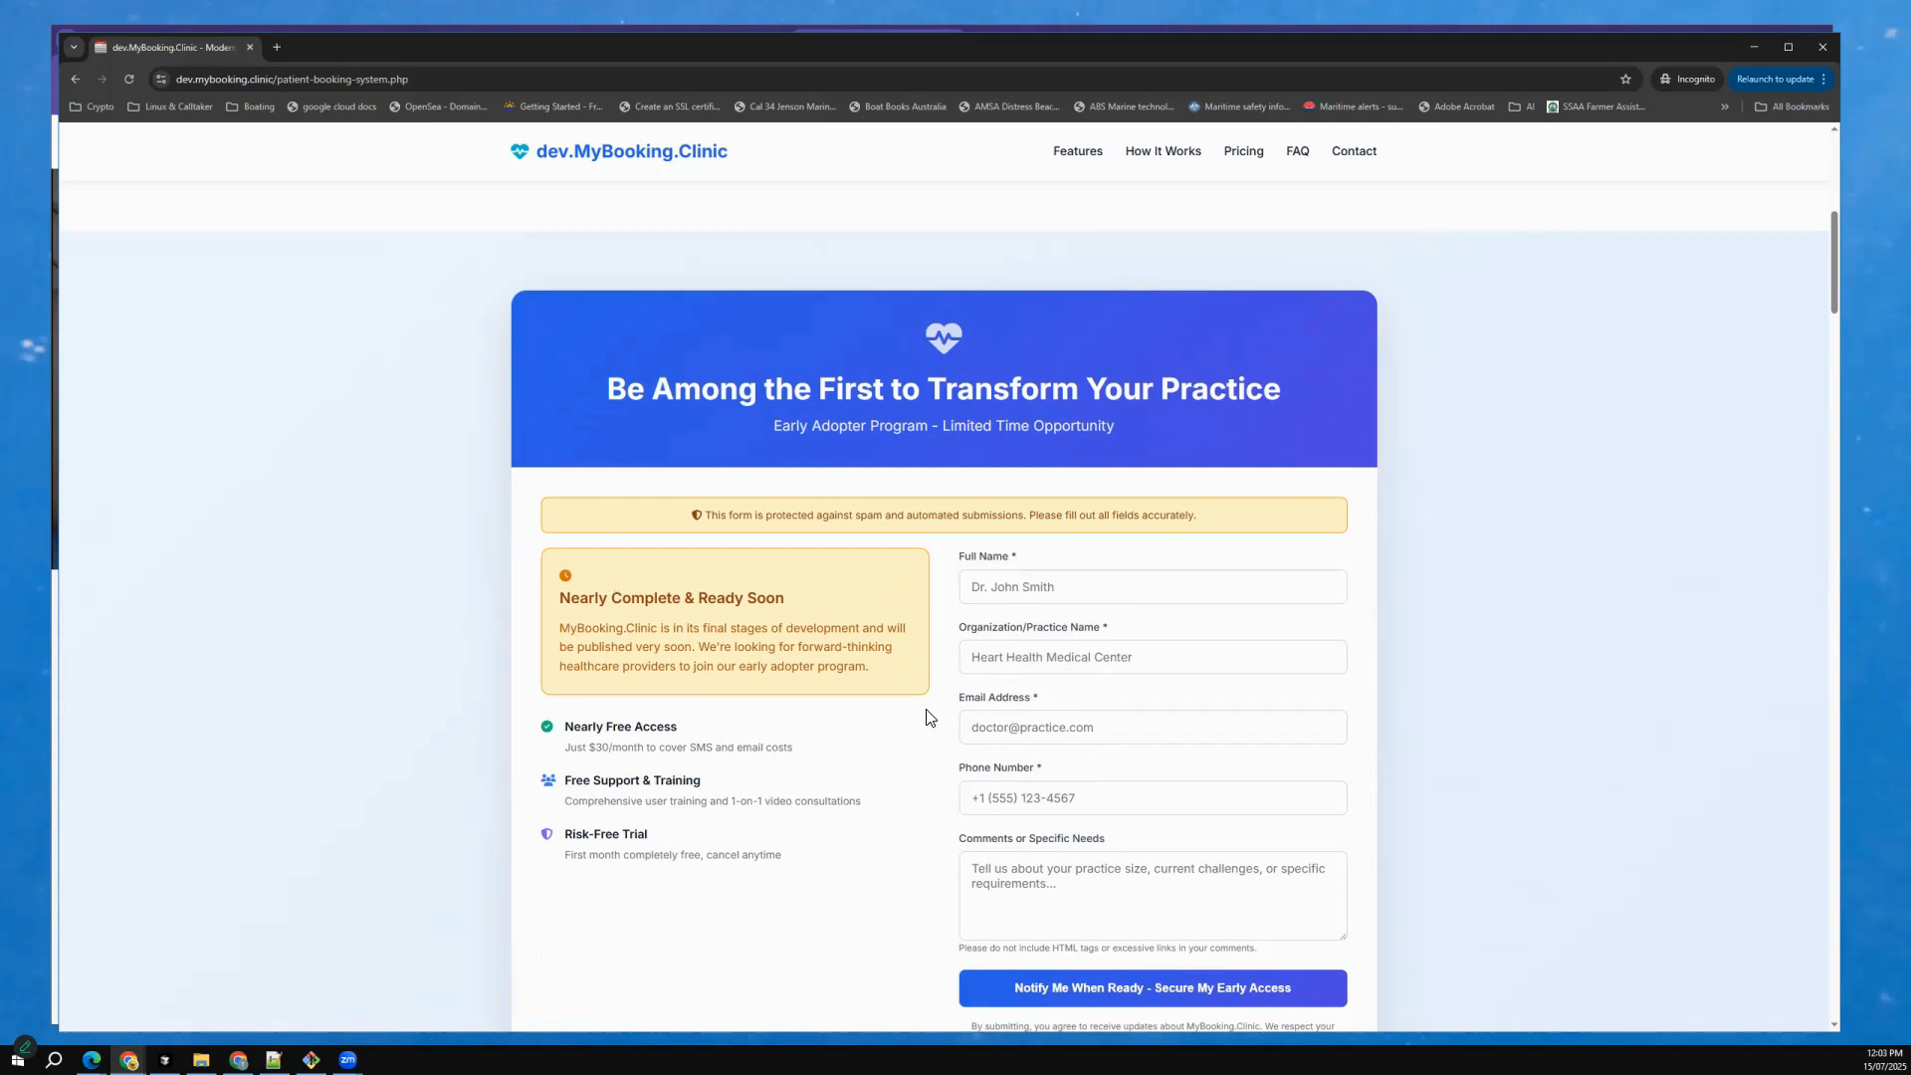
scroll(943, 606, up, 6)
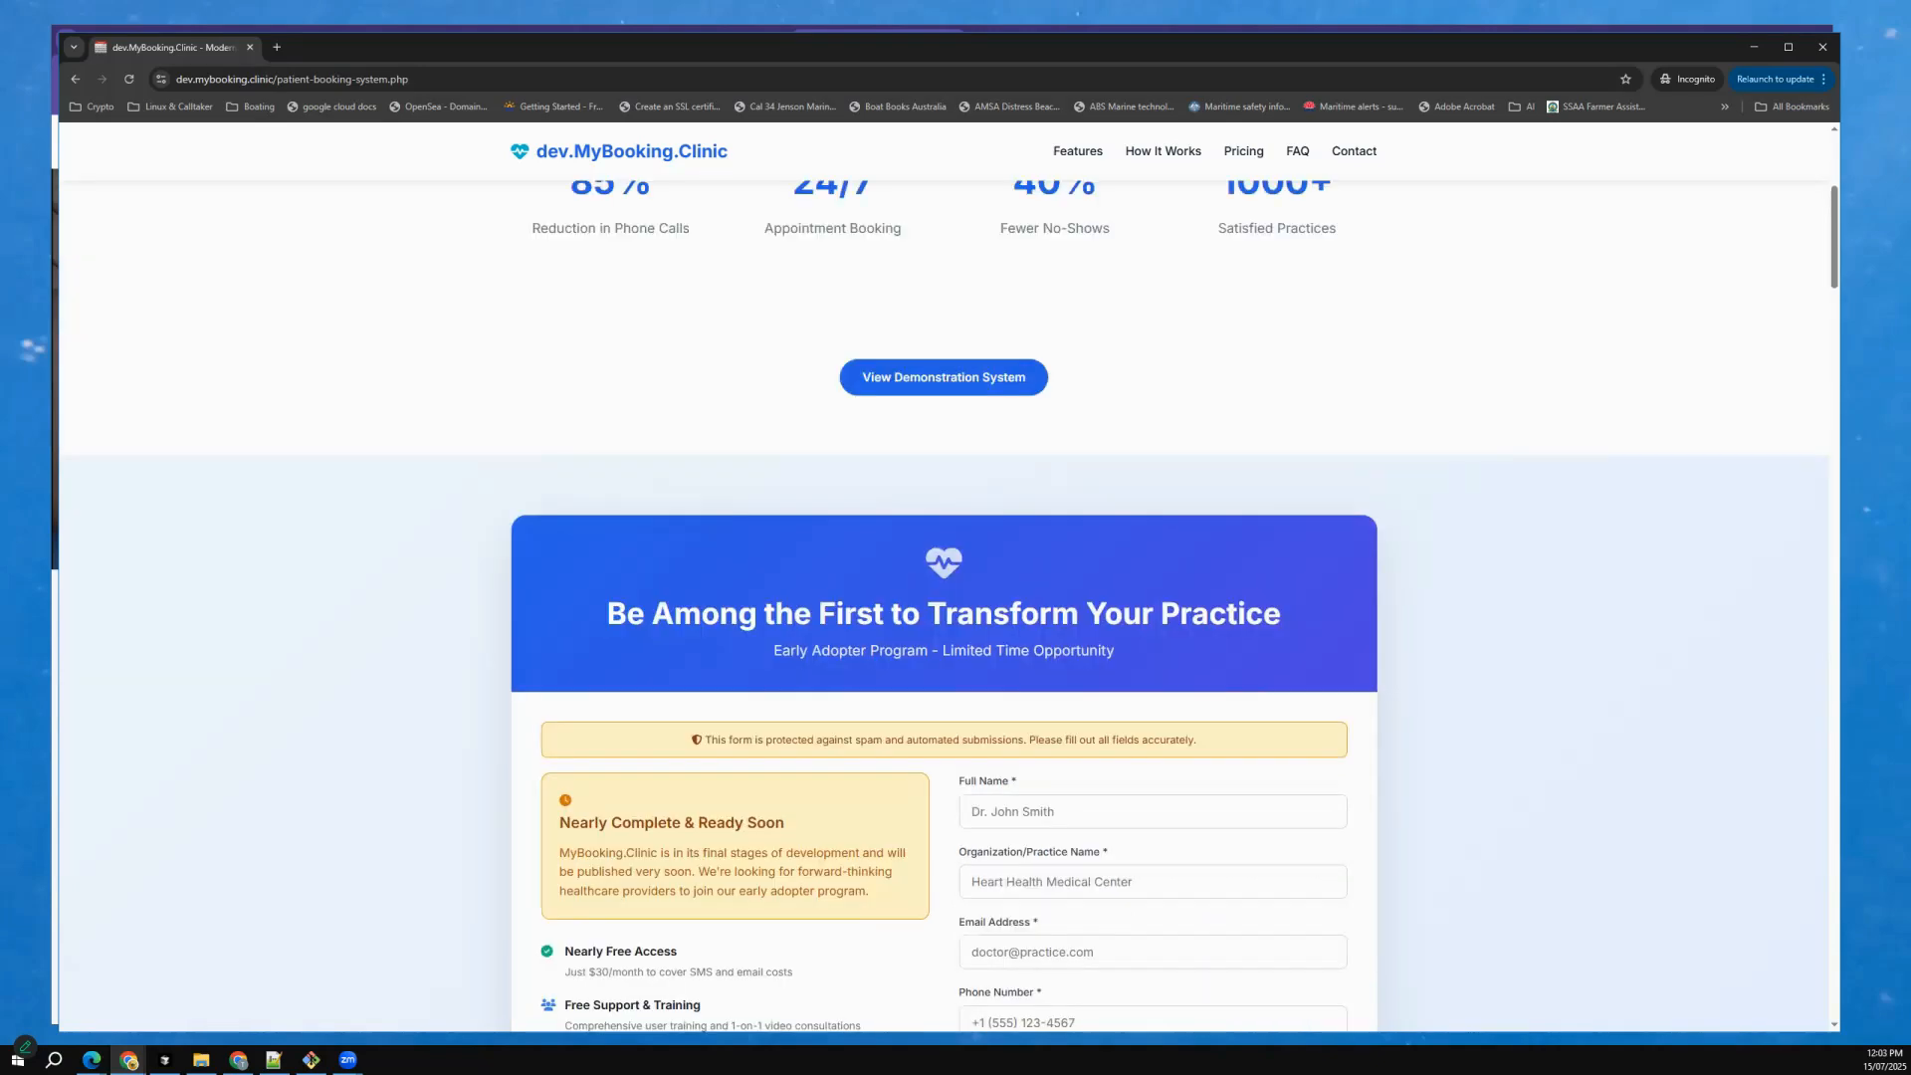
scroll(756, 553, up, 1)
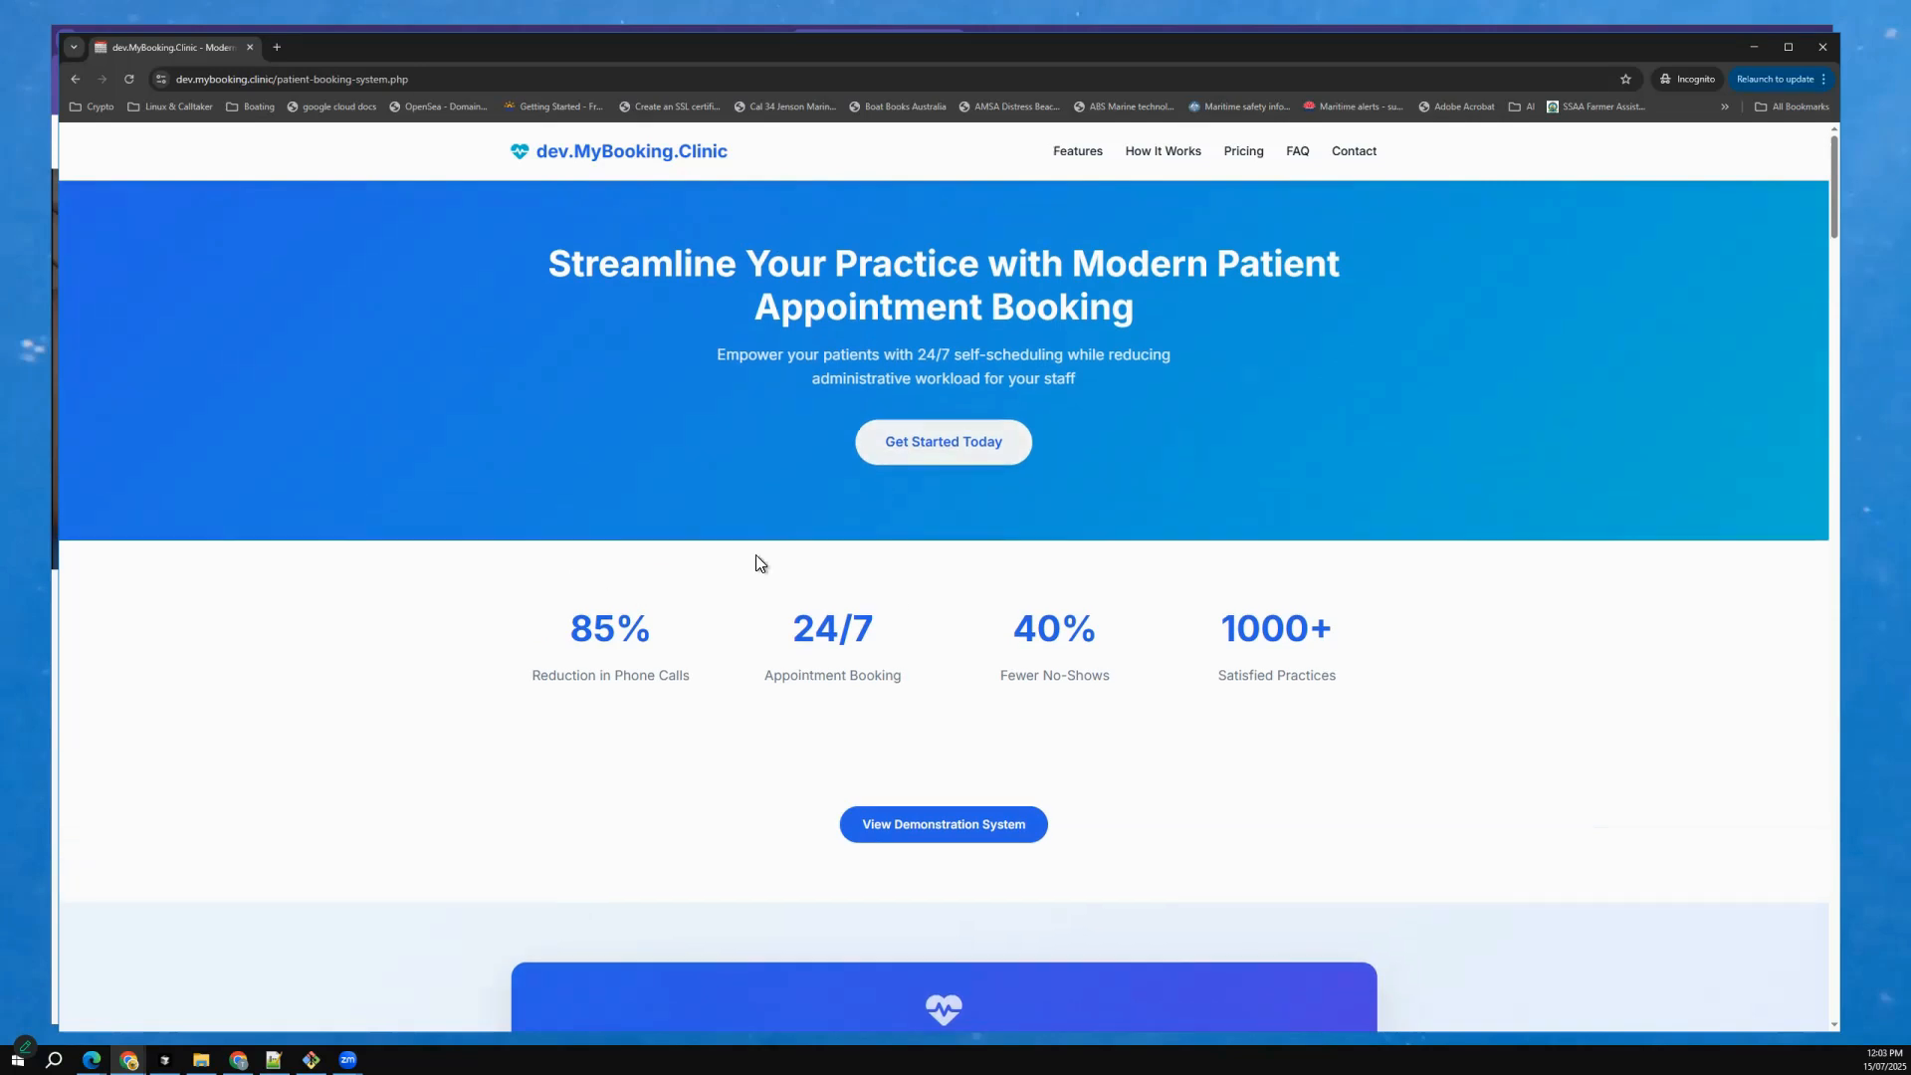
Begin registration with the Enterprise plan on annual billing and proceed to the account details.
click(906, 445)
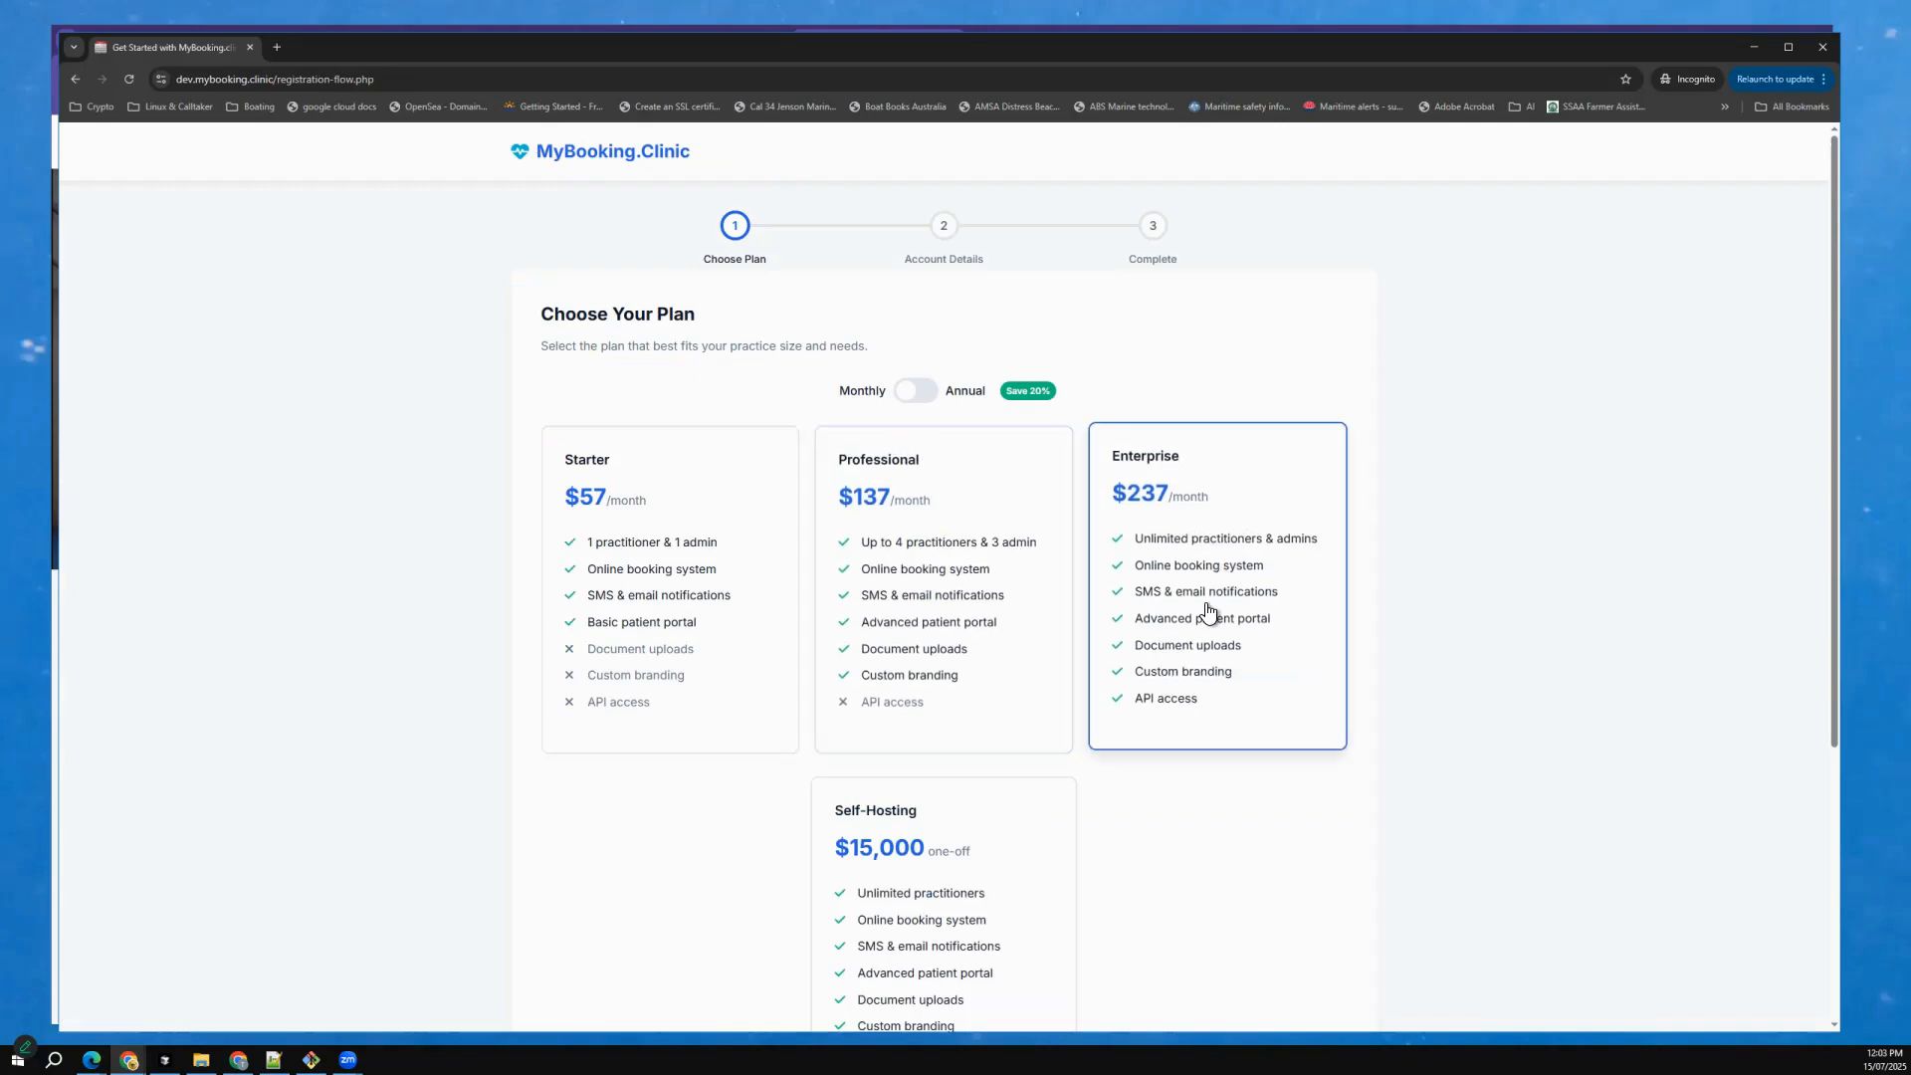
click(1208, 612)
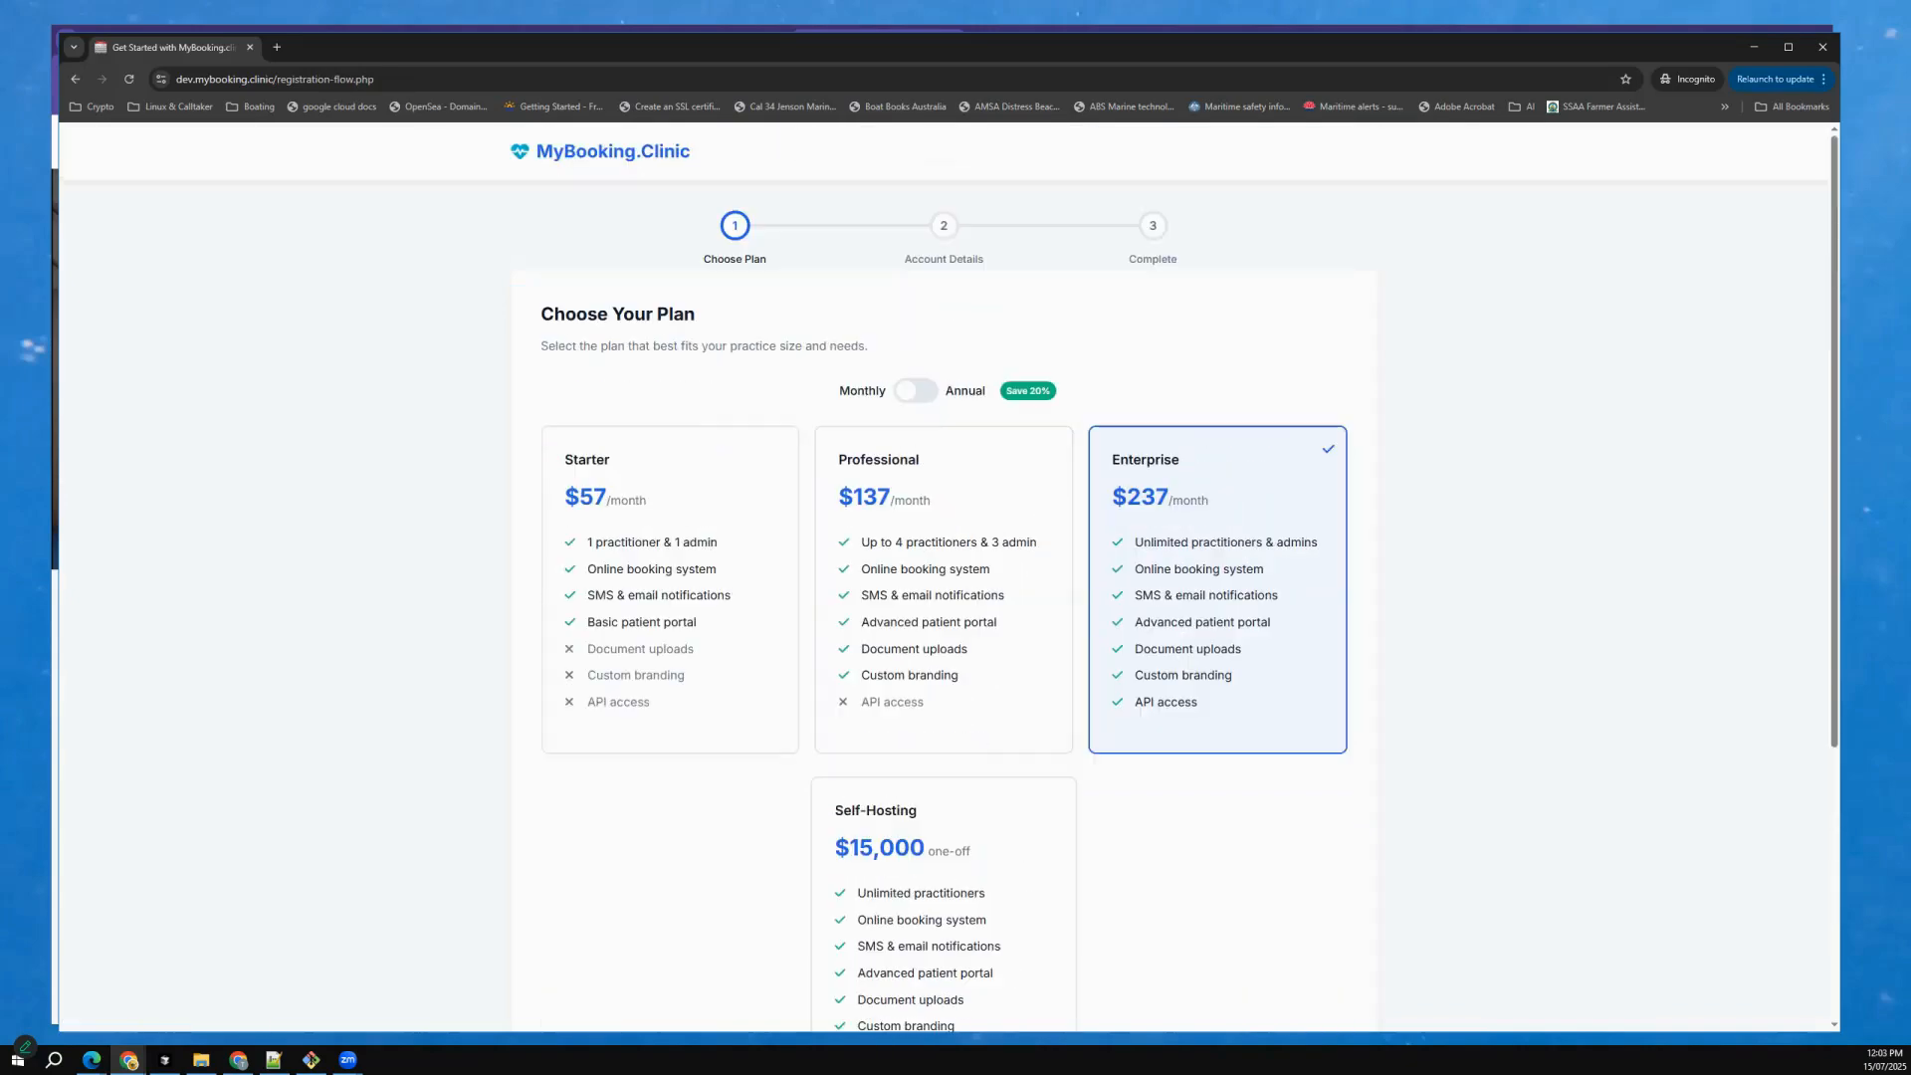
click(917, 391)
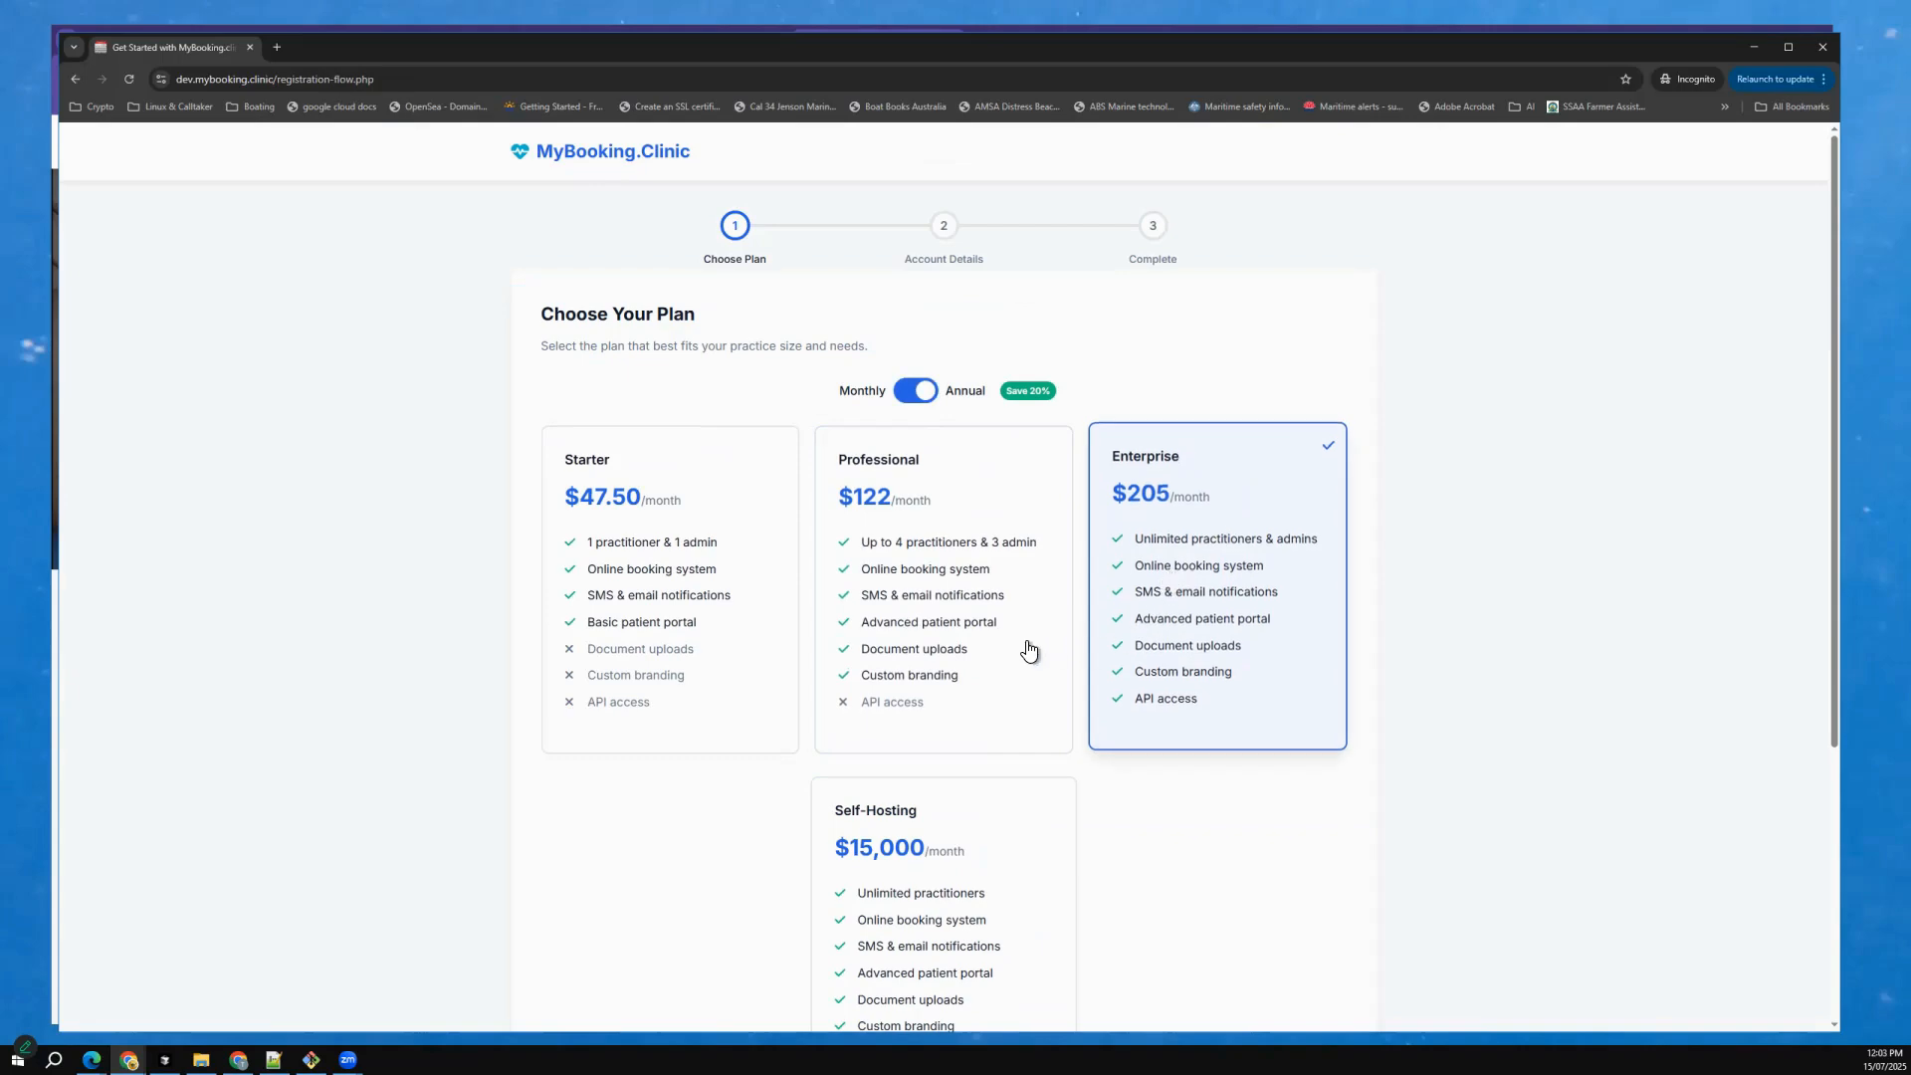
scroll(591, 471, down, 1)
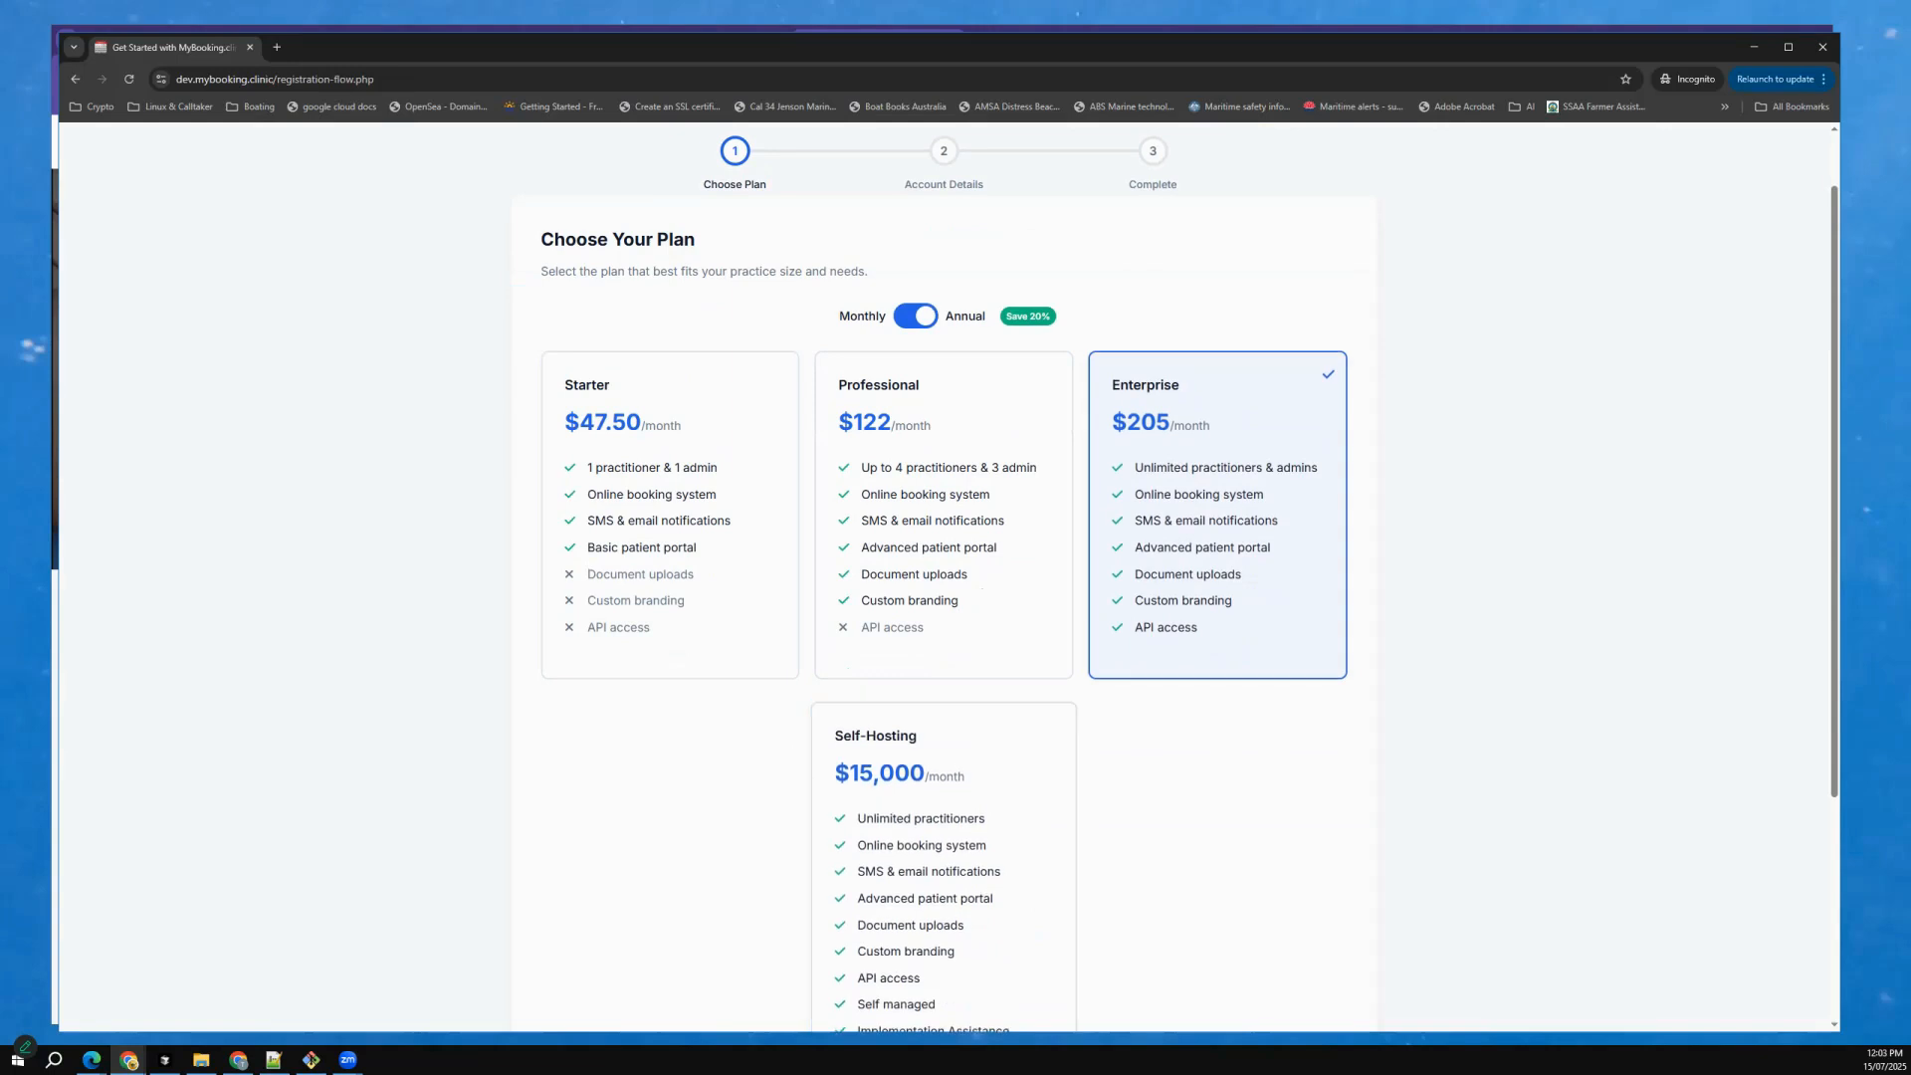
scroll(1189, 583, down, 2)
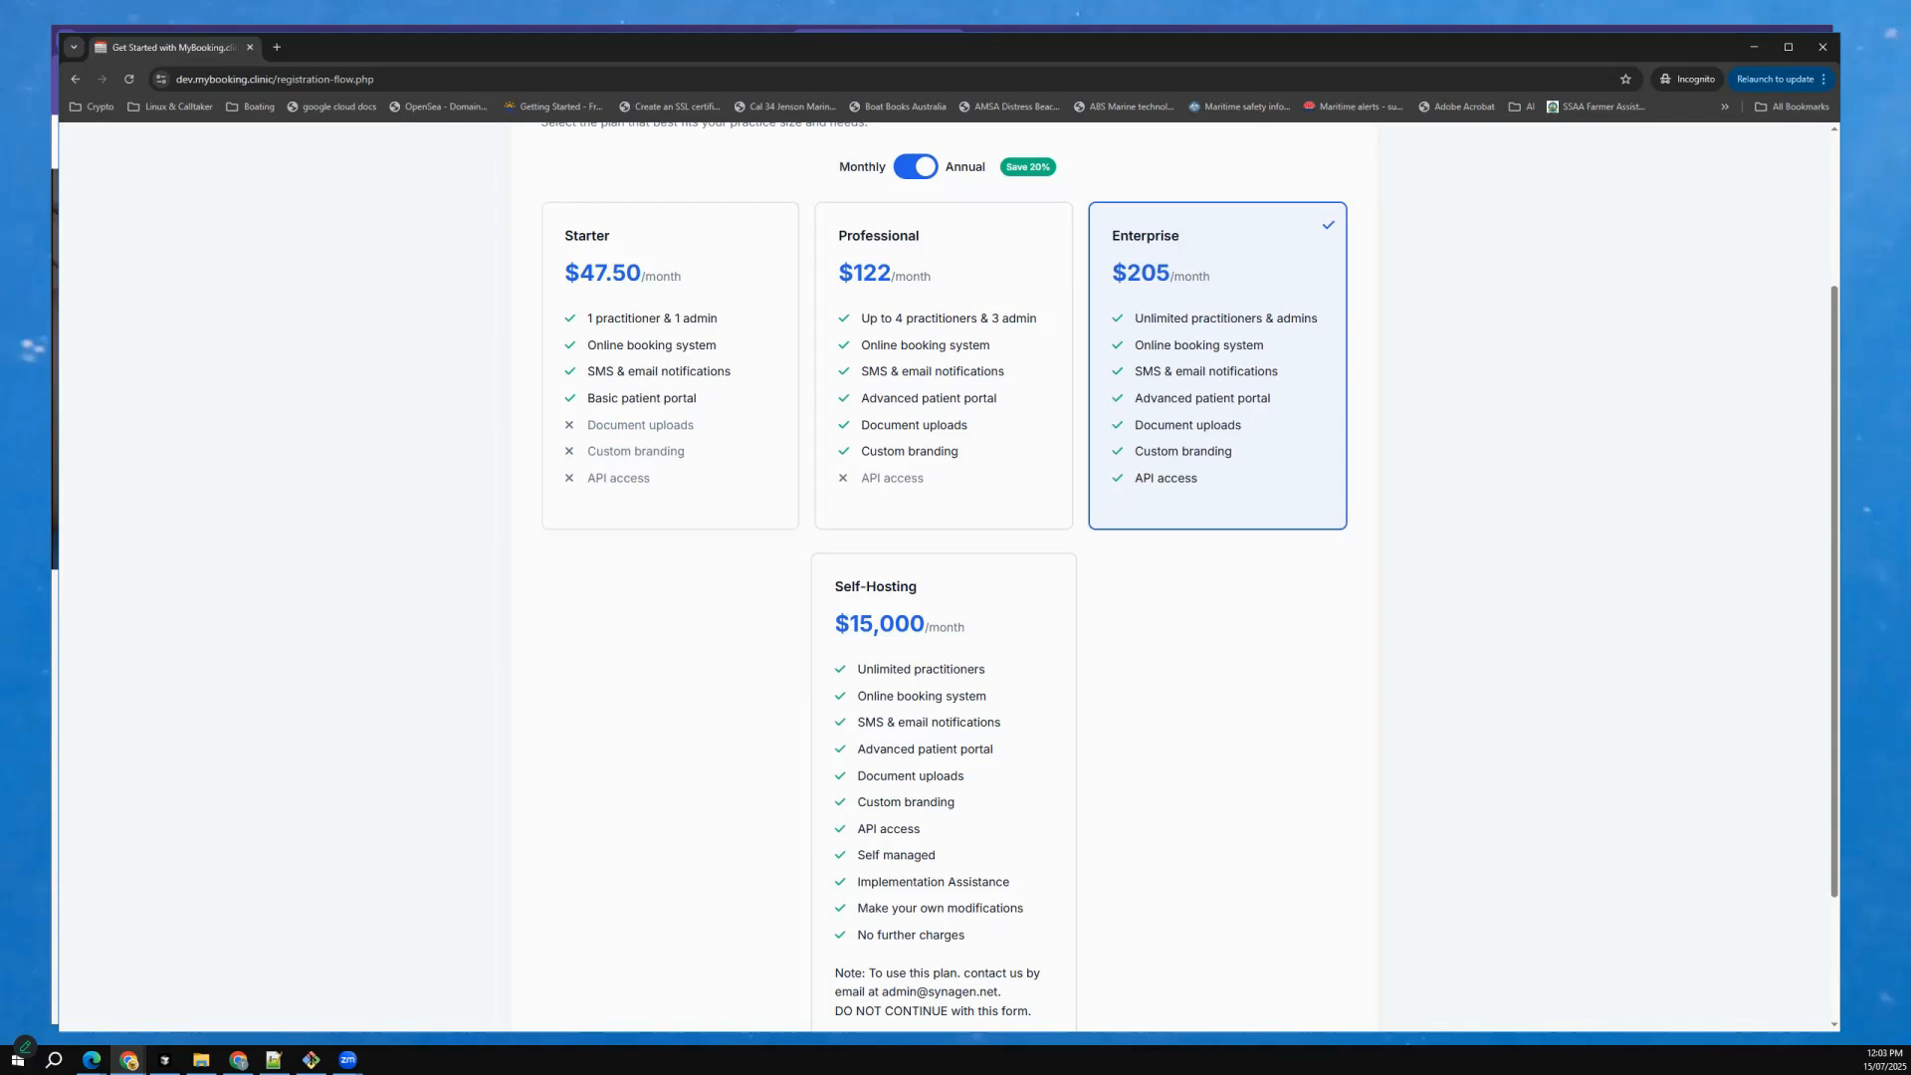
scroll(1183, 713, down, 2)
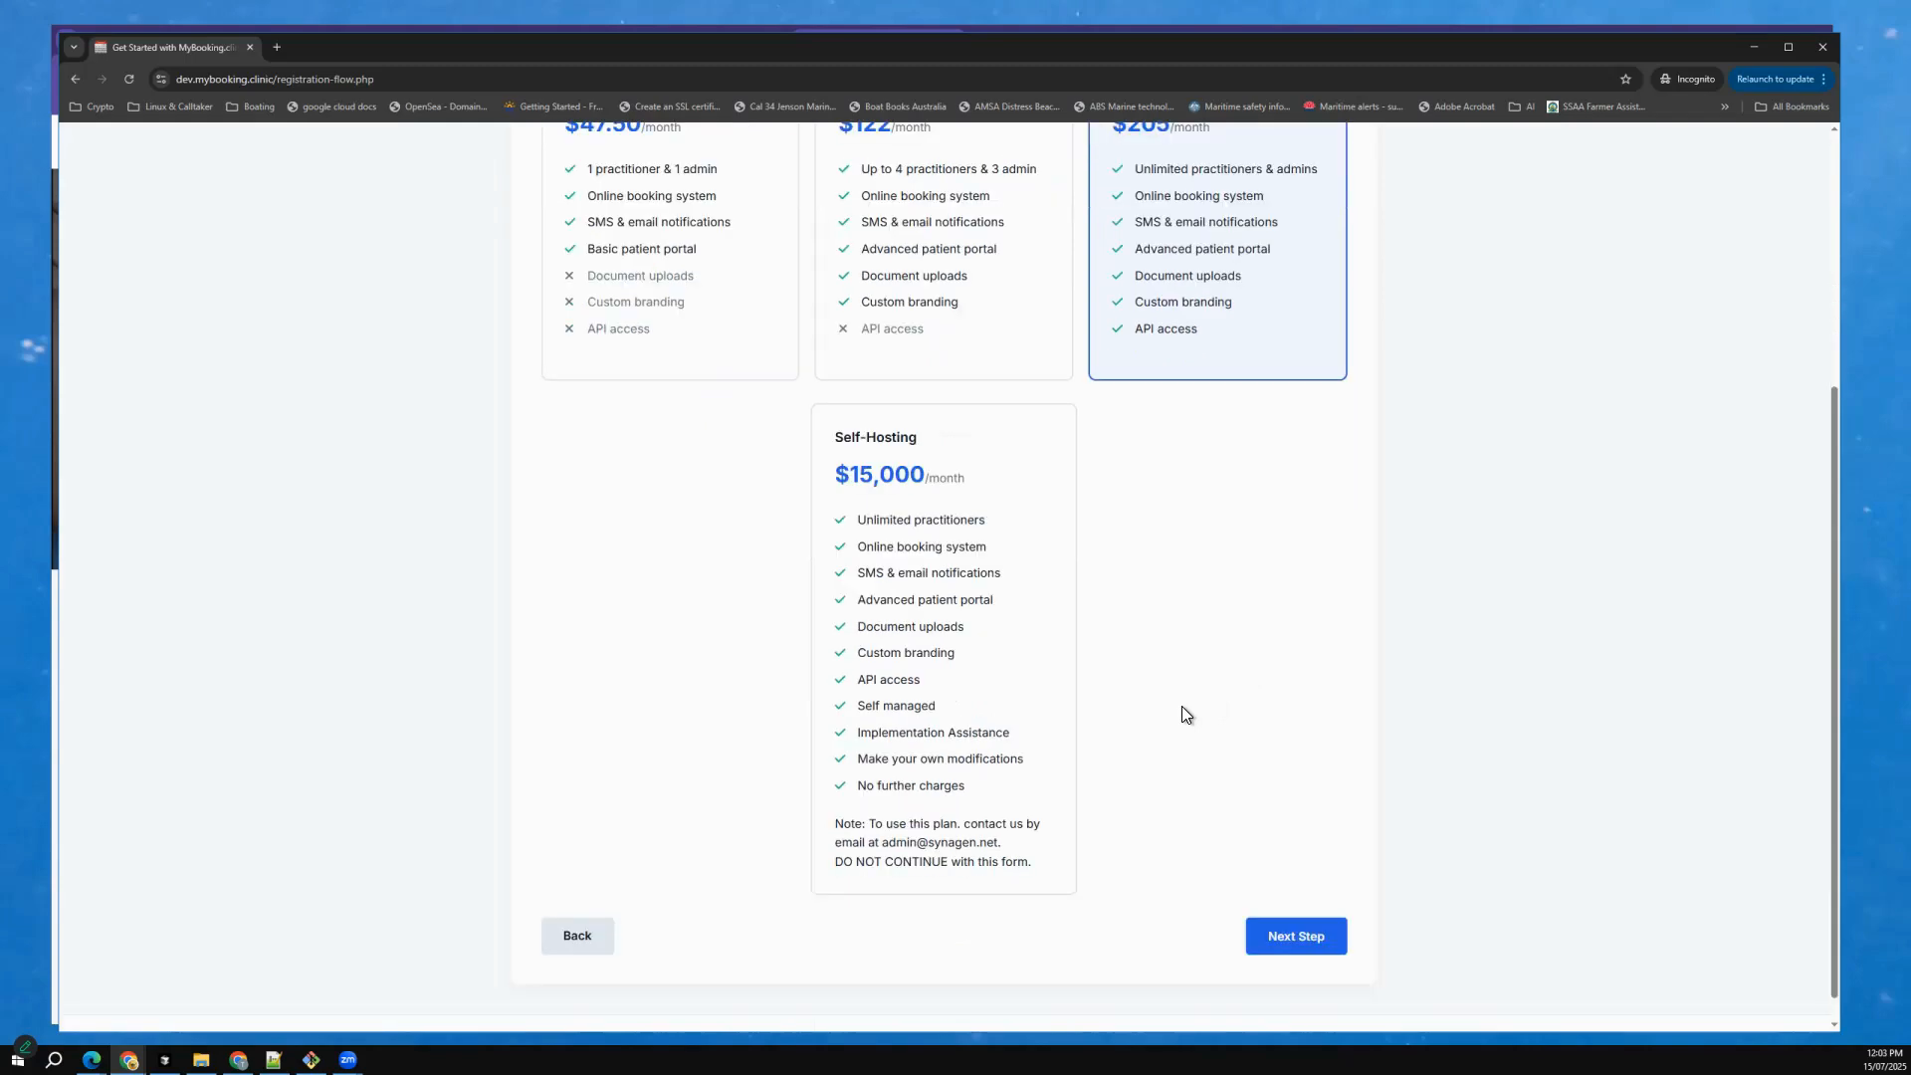
scroll(1185, 712, down, 1)
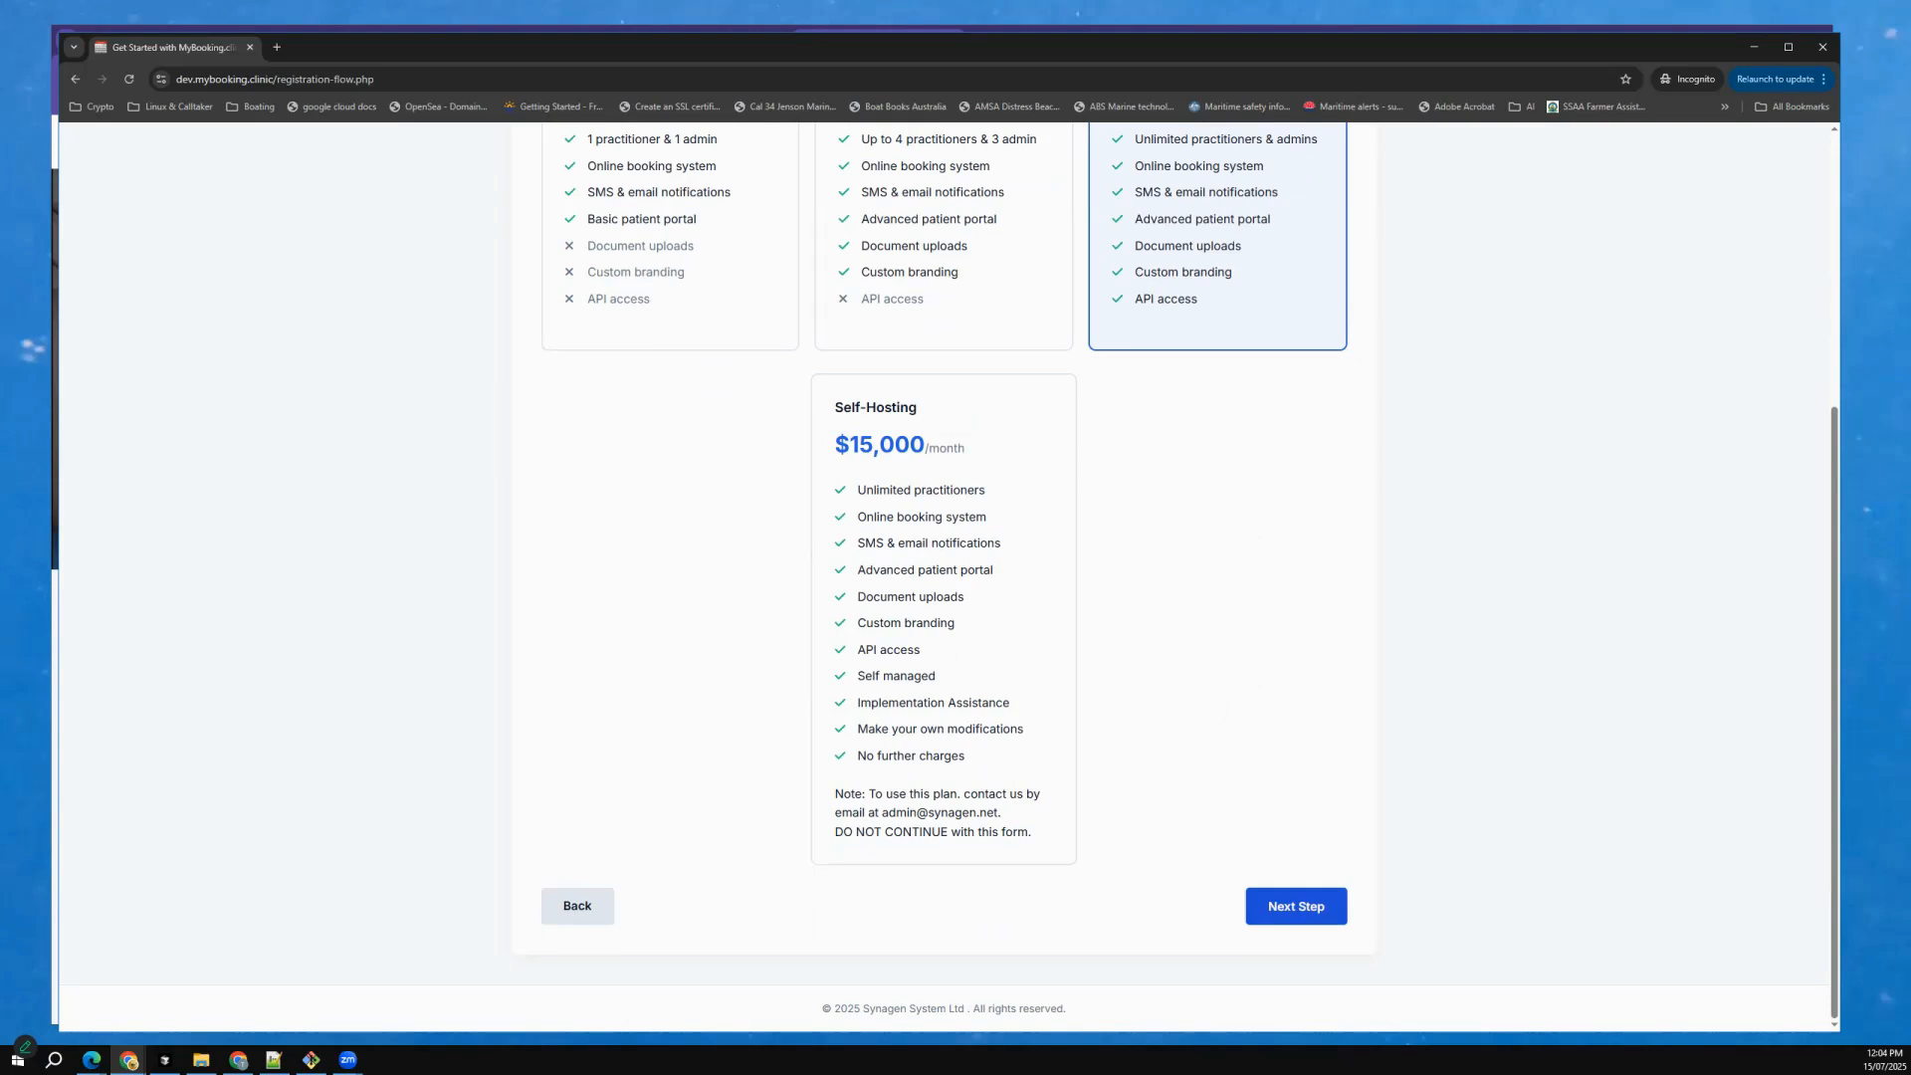
click(1296, 905)
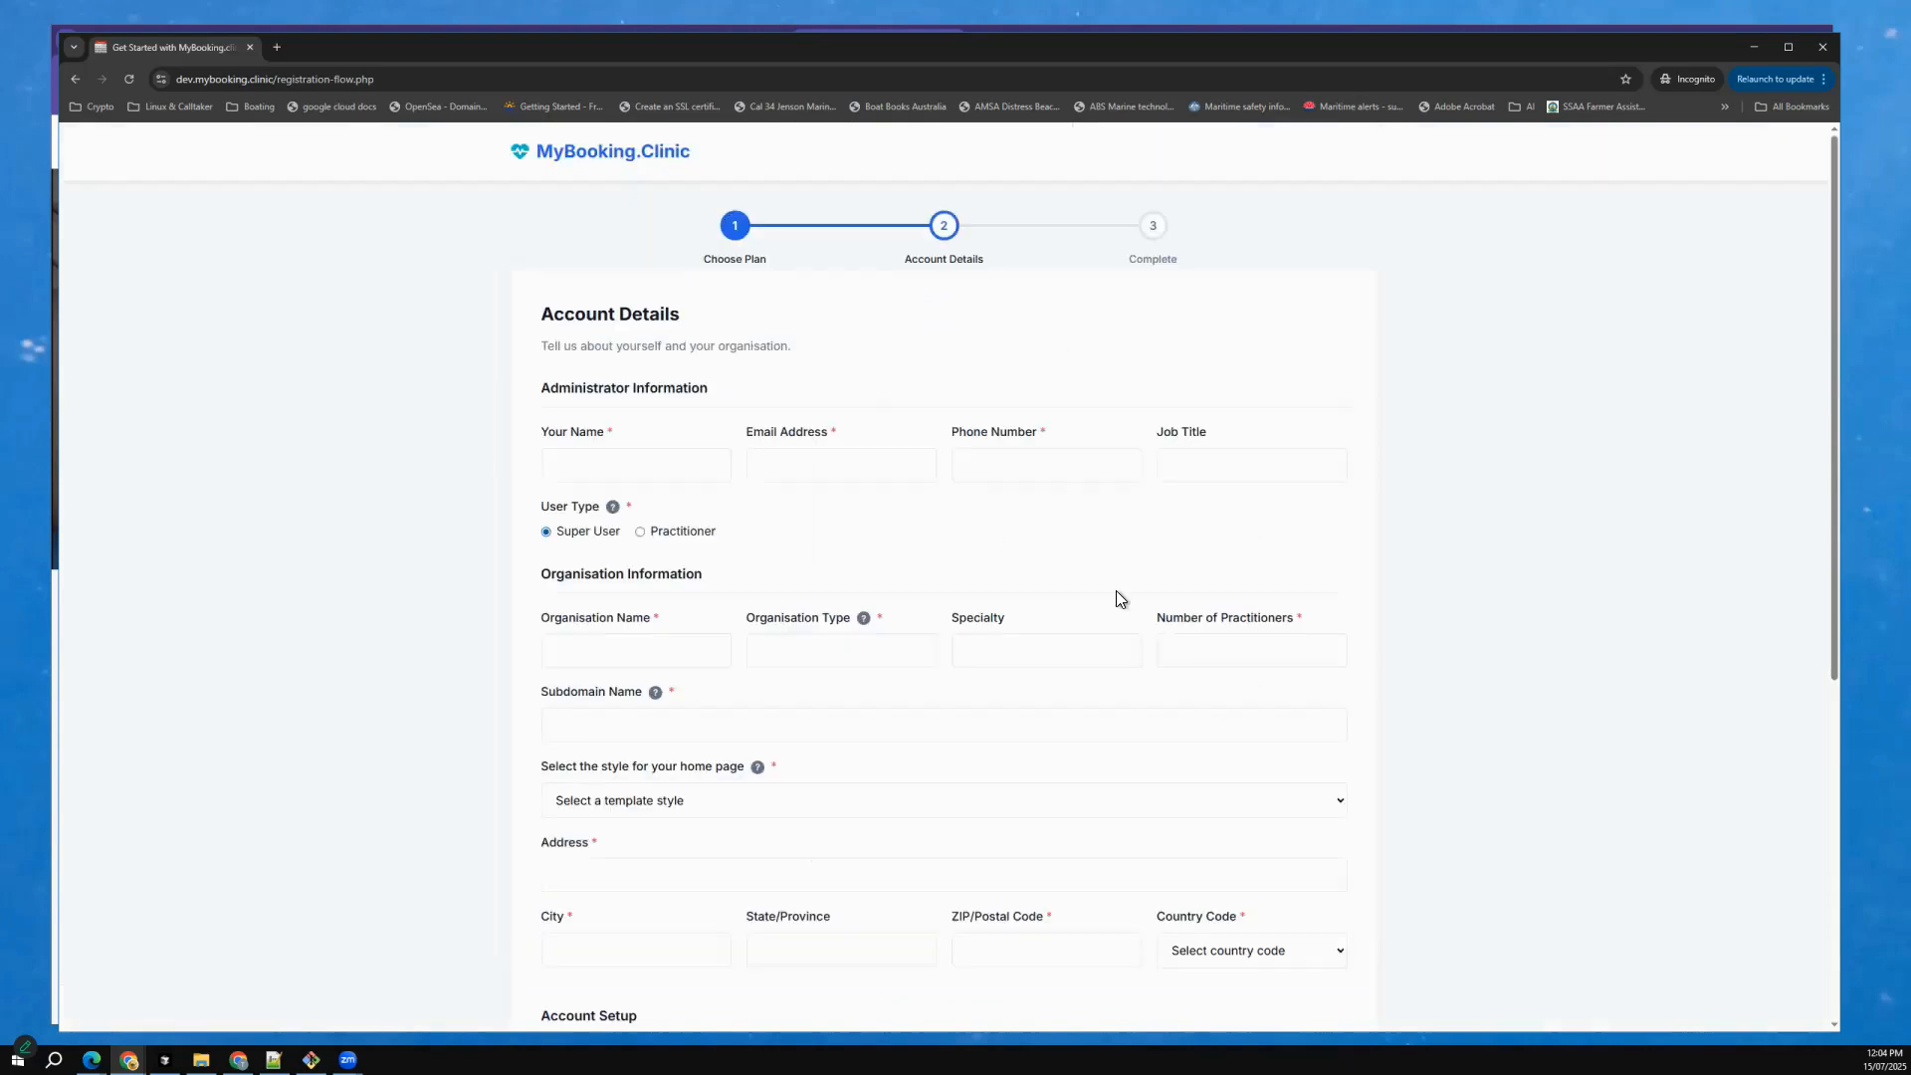
Fill the contact details from the saved profile, with job title Head Physiotherapist and user type Practitioner.
click(645, 465)
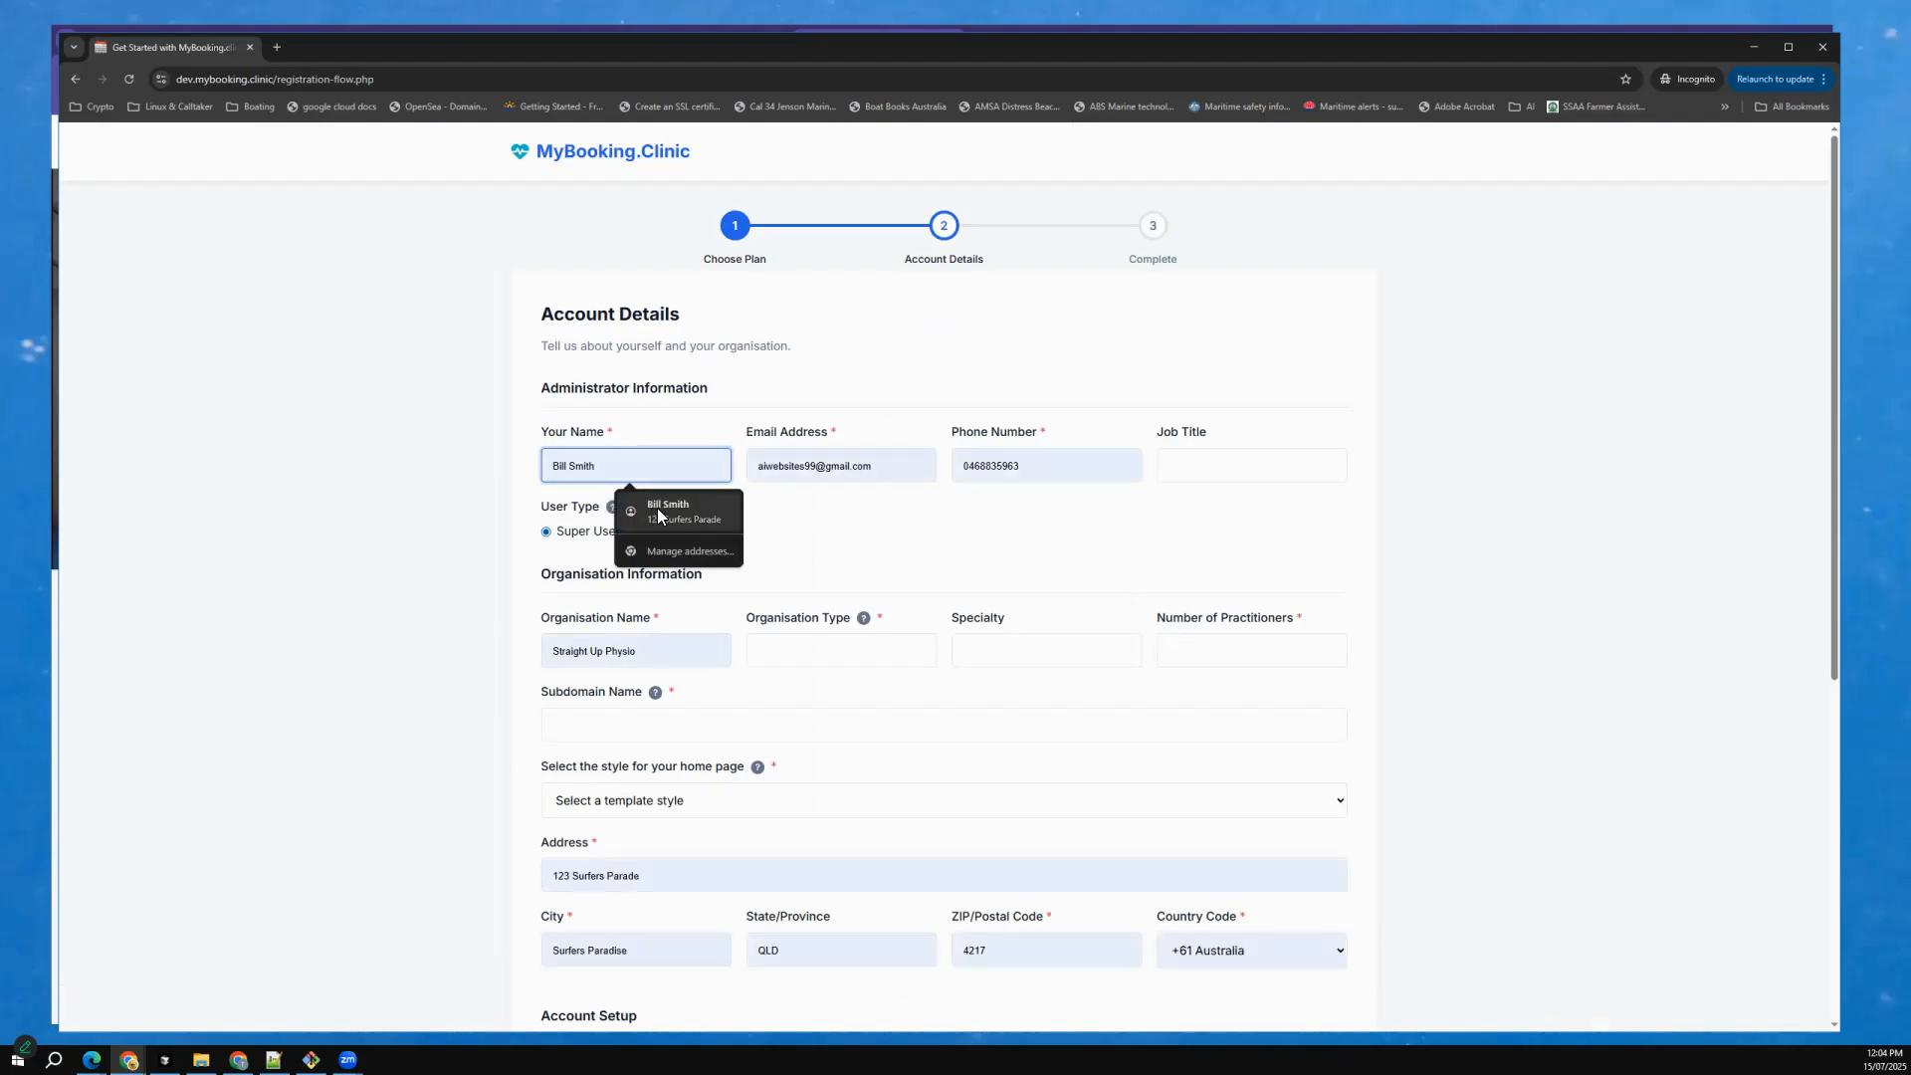
click(657, 508)
click(1251, 465)
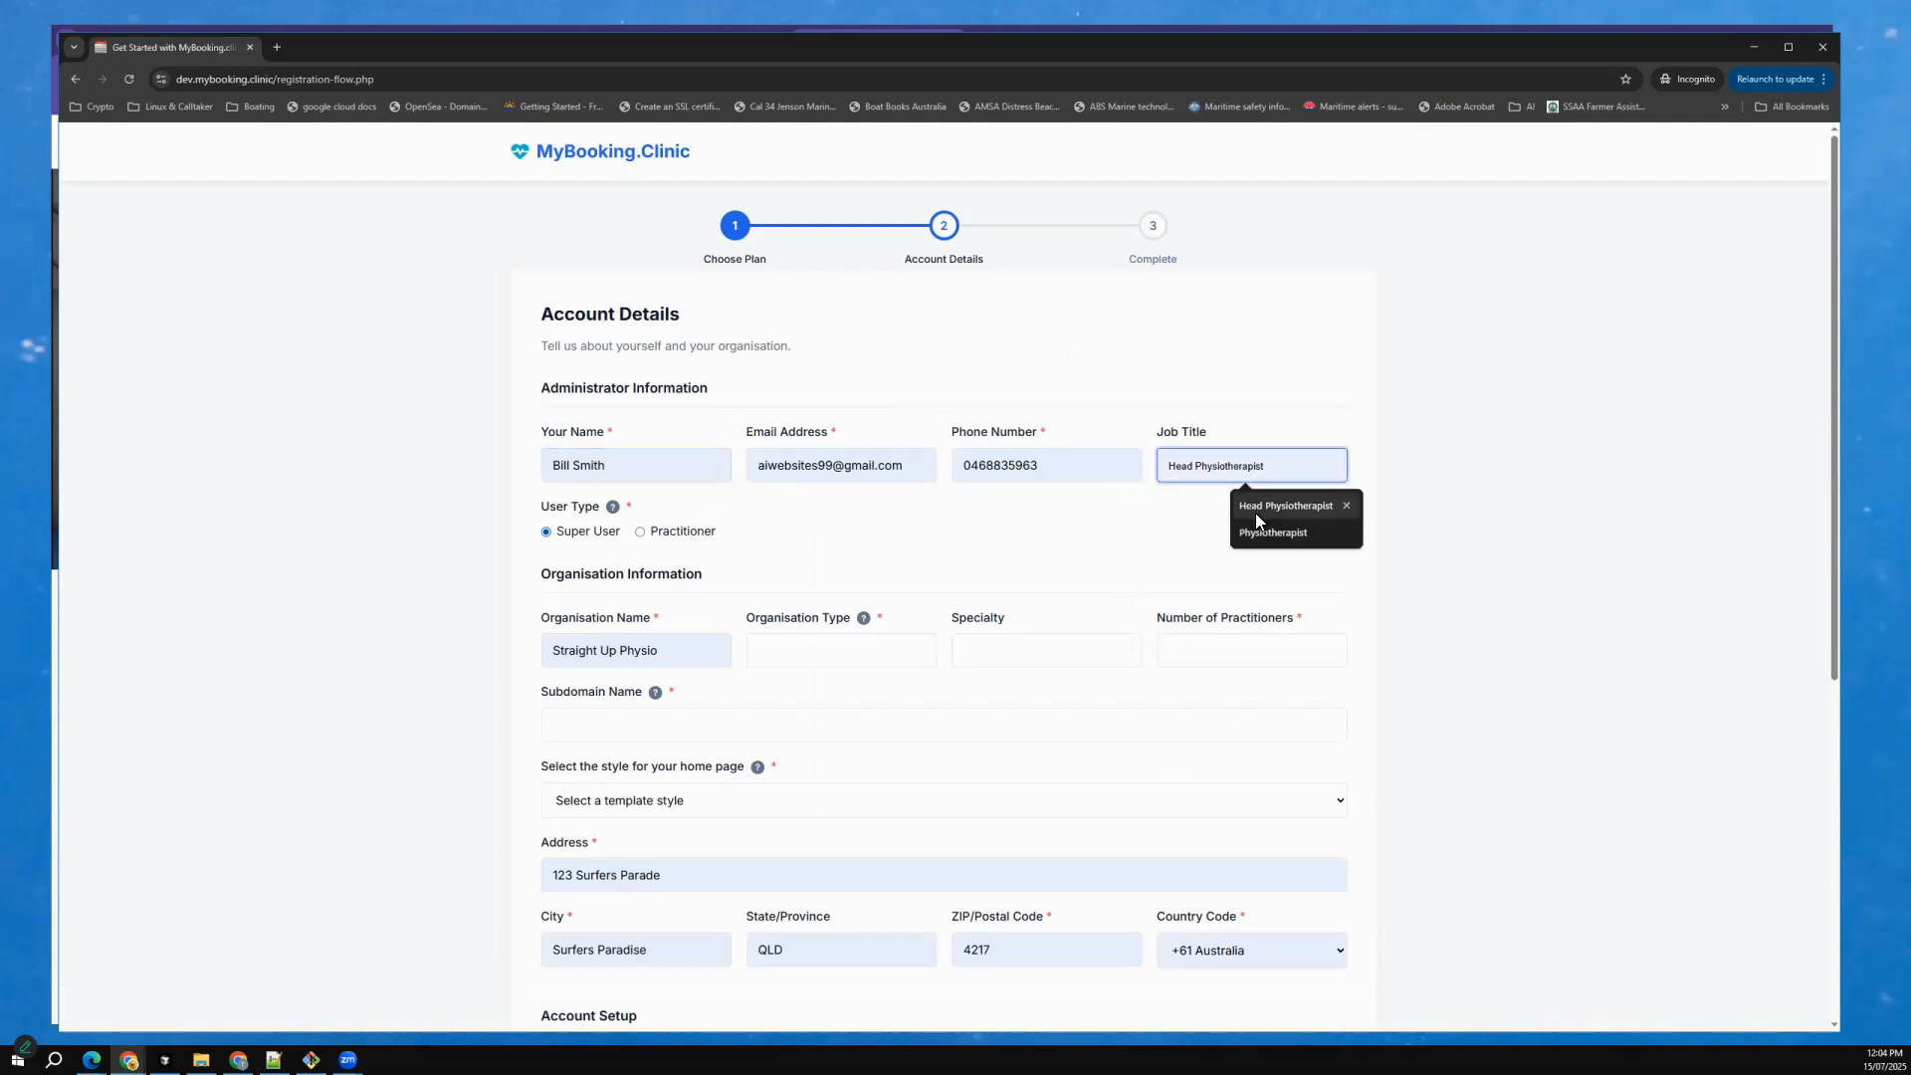
click(1256, 509)
click(681, 532)
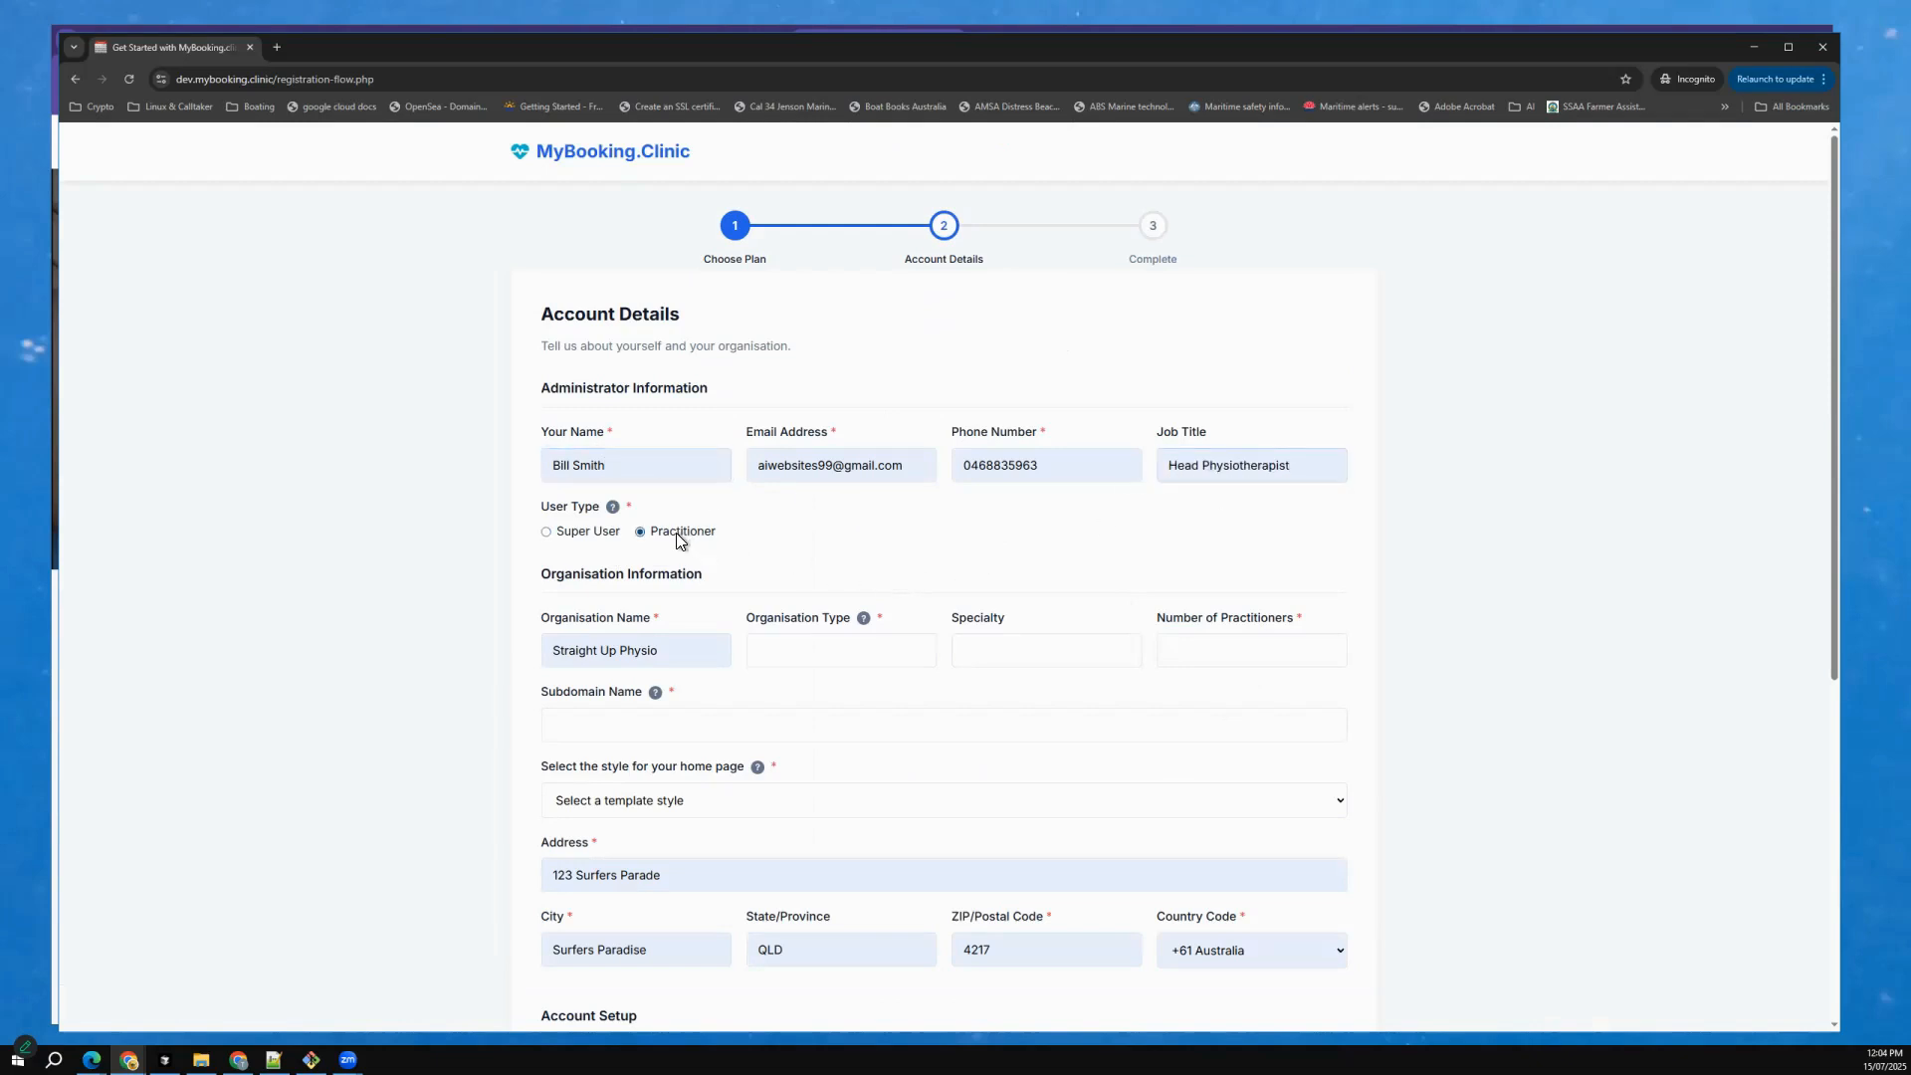
Set the organisation type to Physiotherapy, the specialty to Sports therapy and the number of practitioners to 1.
click(752, 657)
click(888, 703)
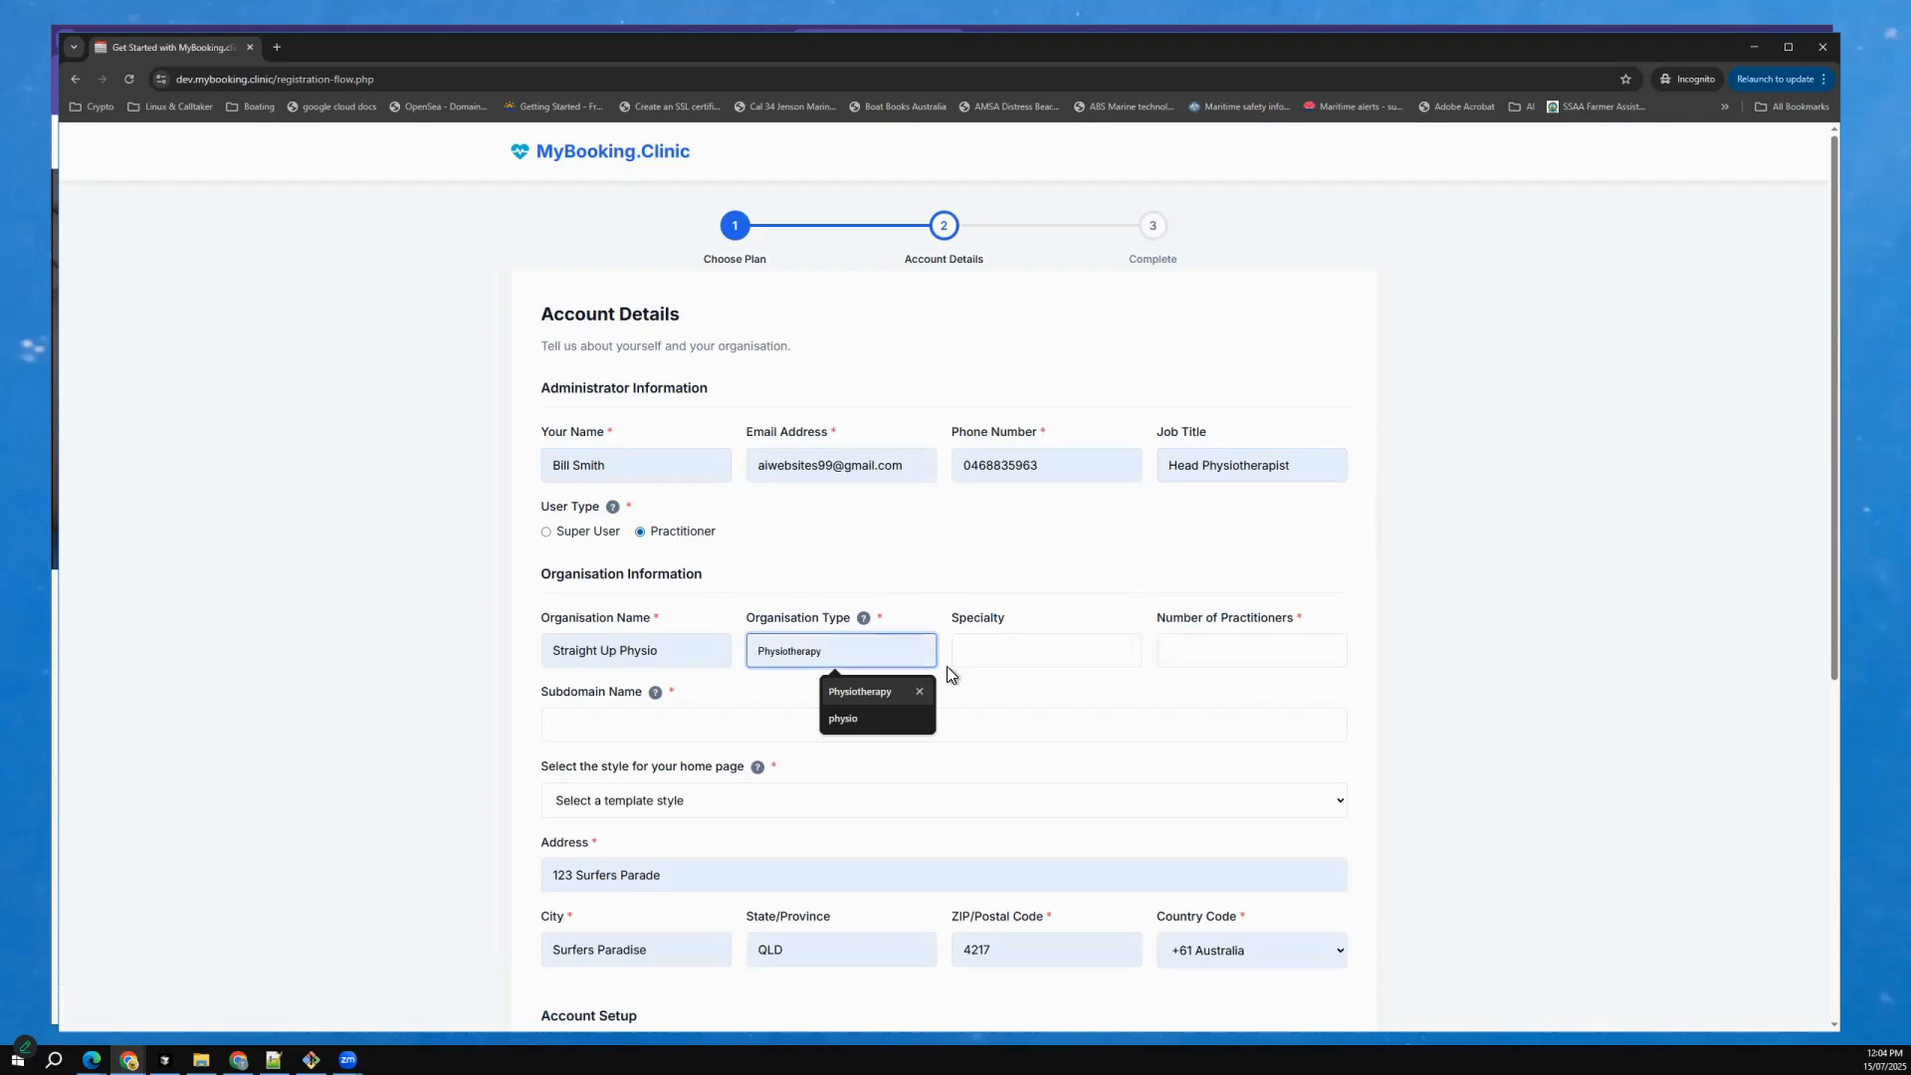
click(983, 647)
click(1057, 692)
click(1187, 649)
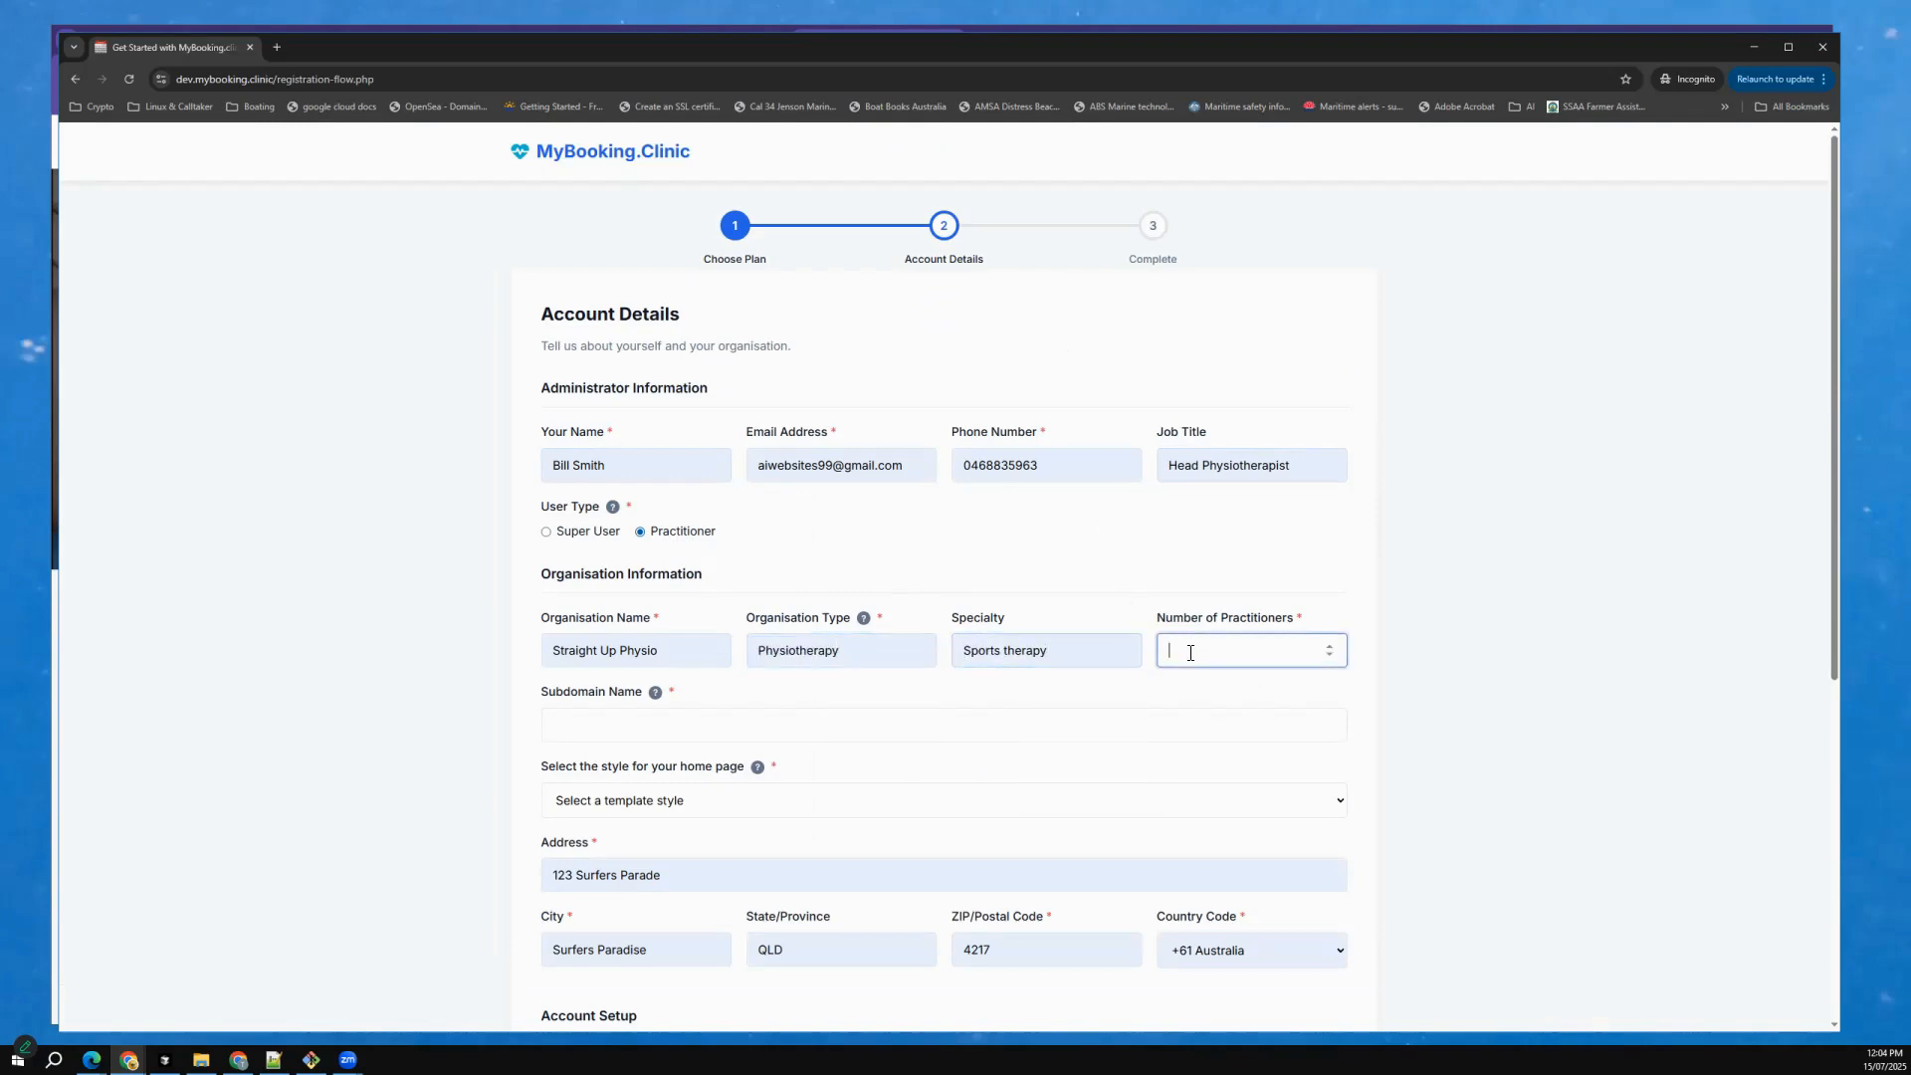
text(1)
Set the subdomain name to physio and the home page style to Physiotherapist, Chiropractor.
click(810, 726)
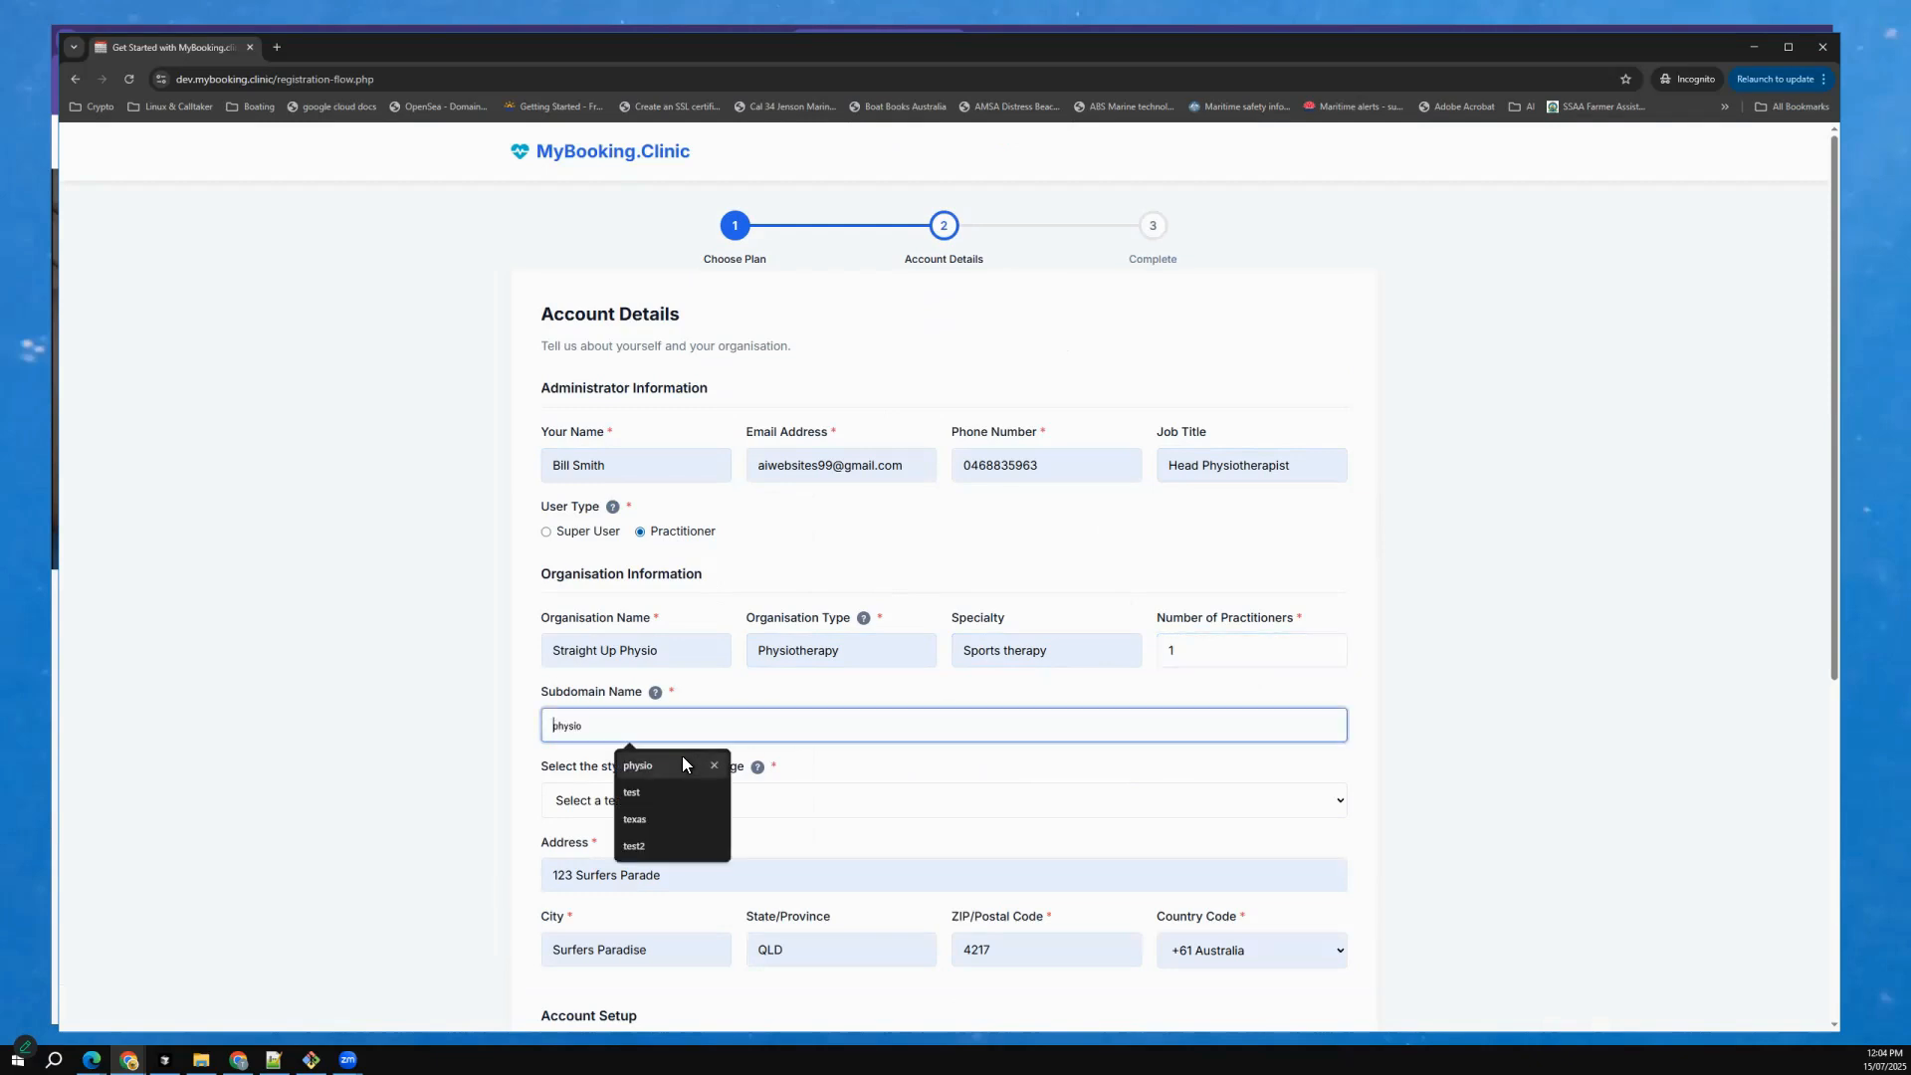
click(677, 764)
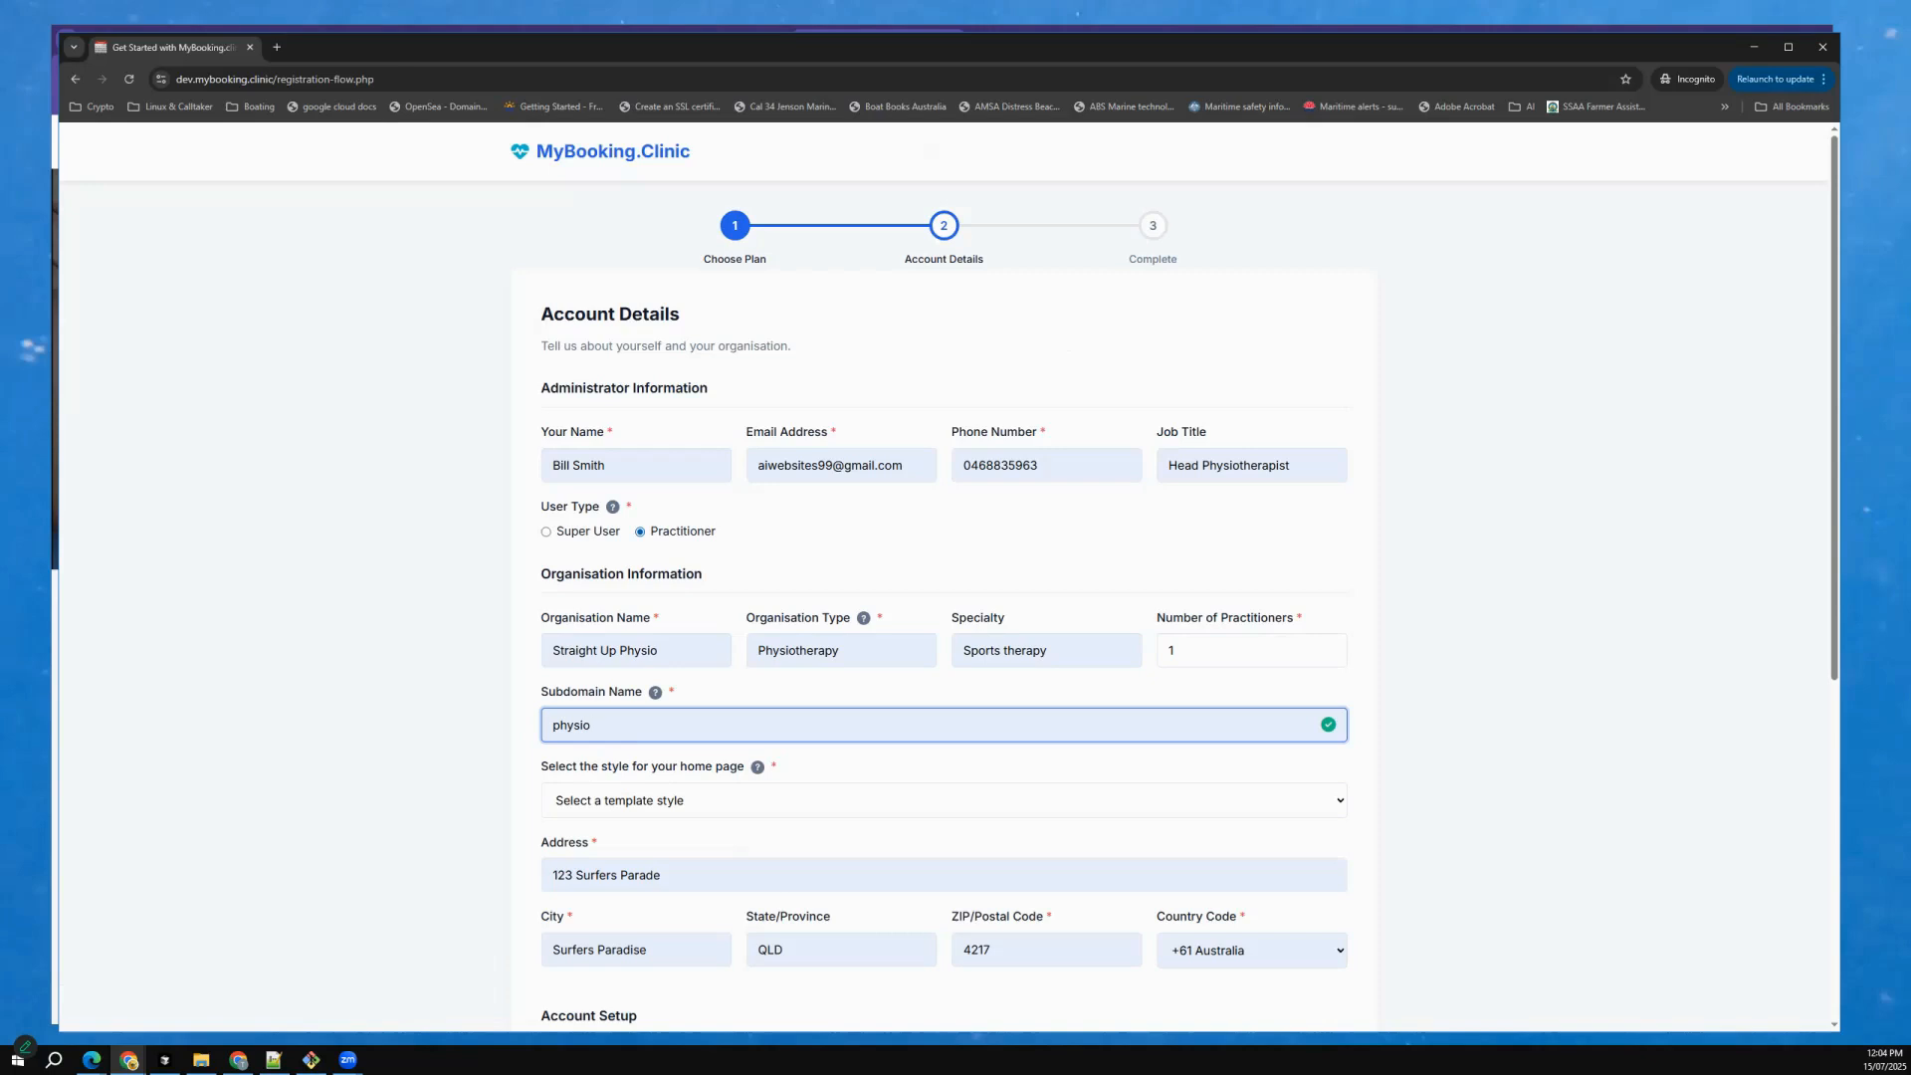
click(777, 800)
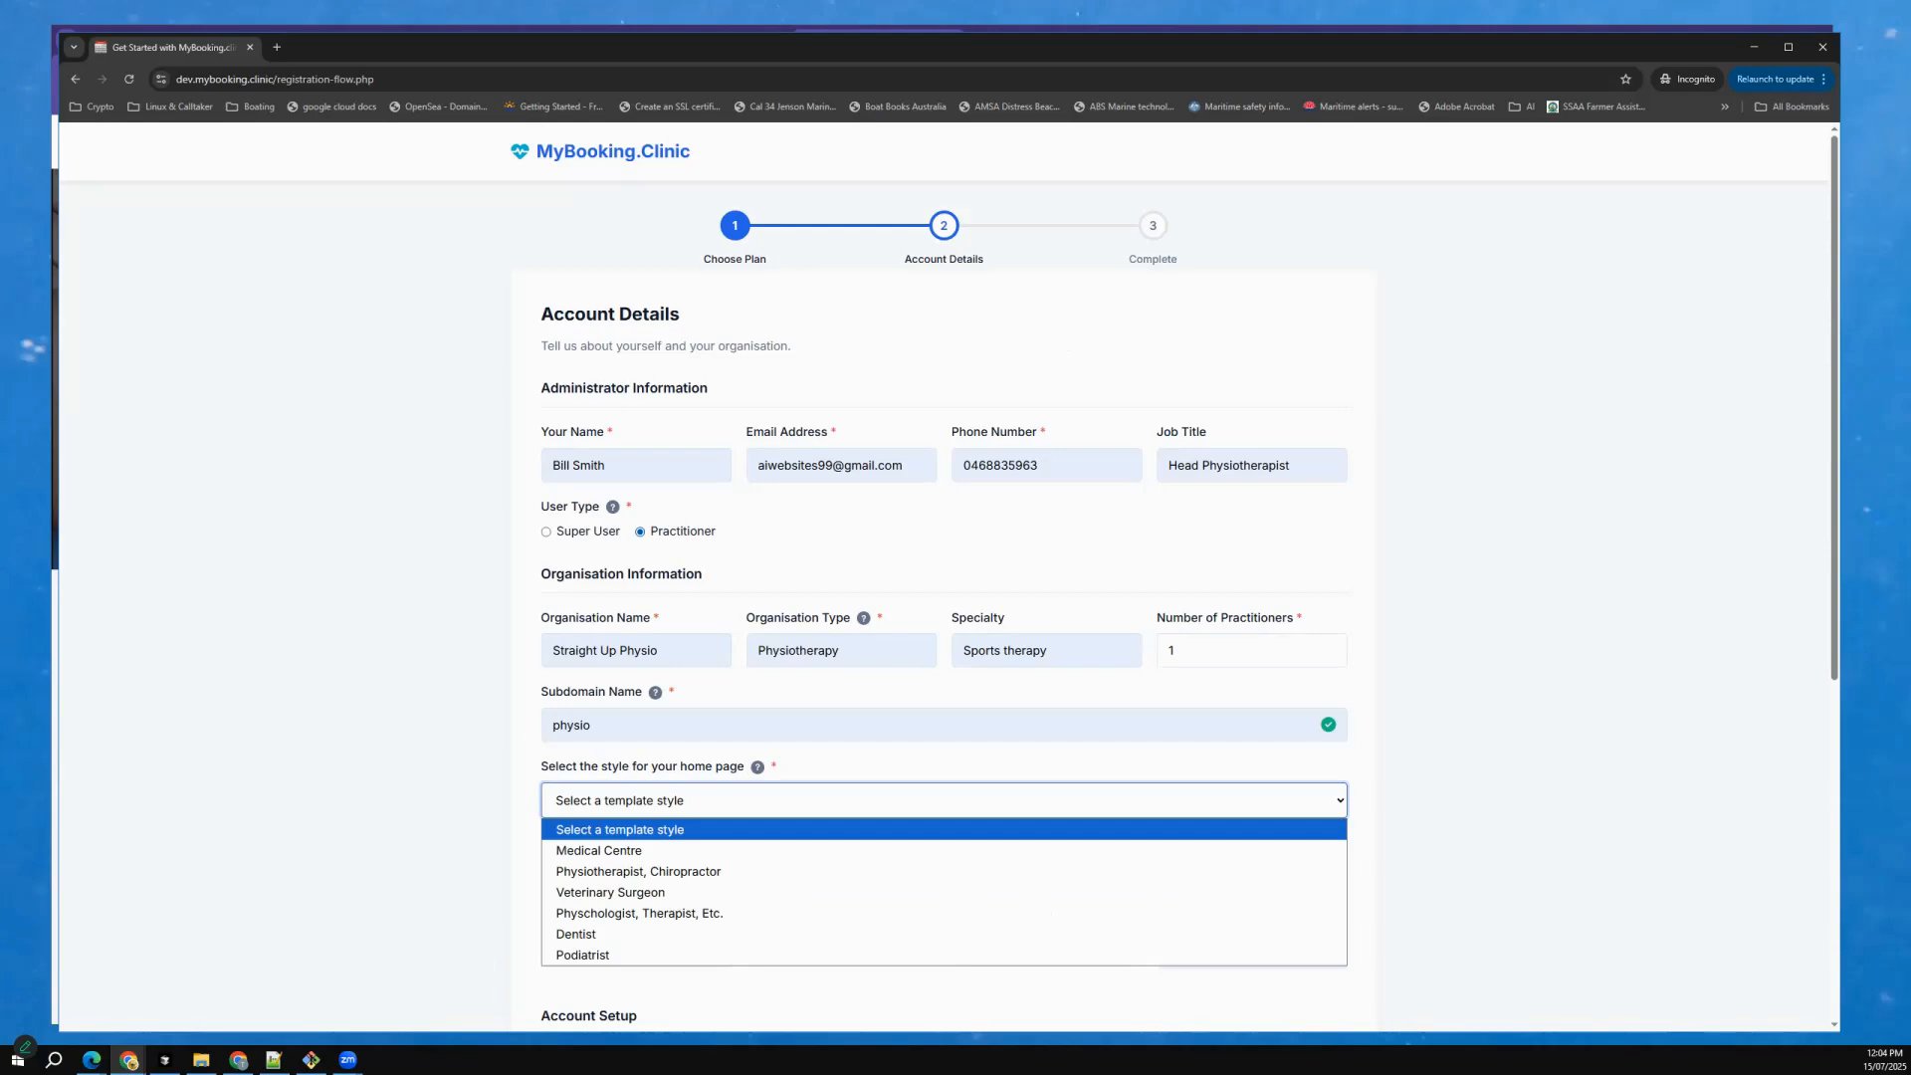
click(776, 871)
Replace the autofilled organisation address with a different street address.
scroll(777, 707, down, 1)
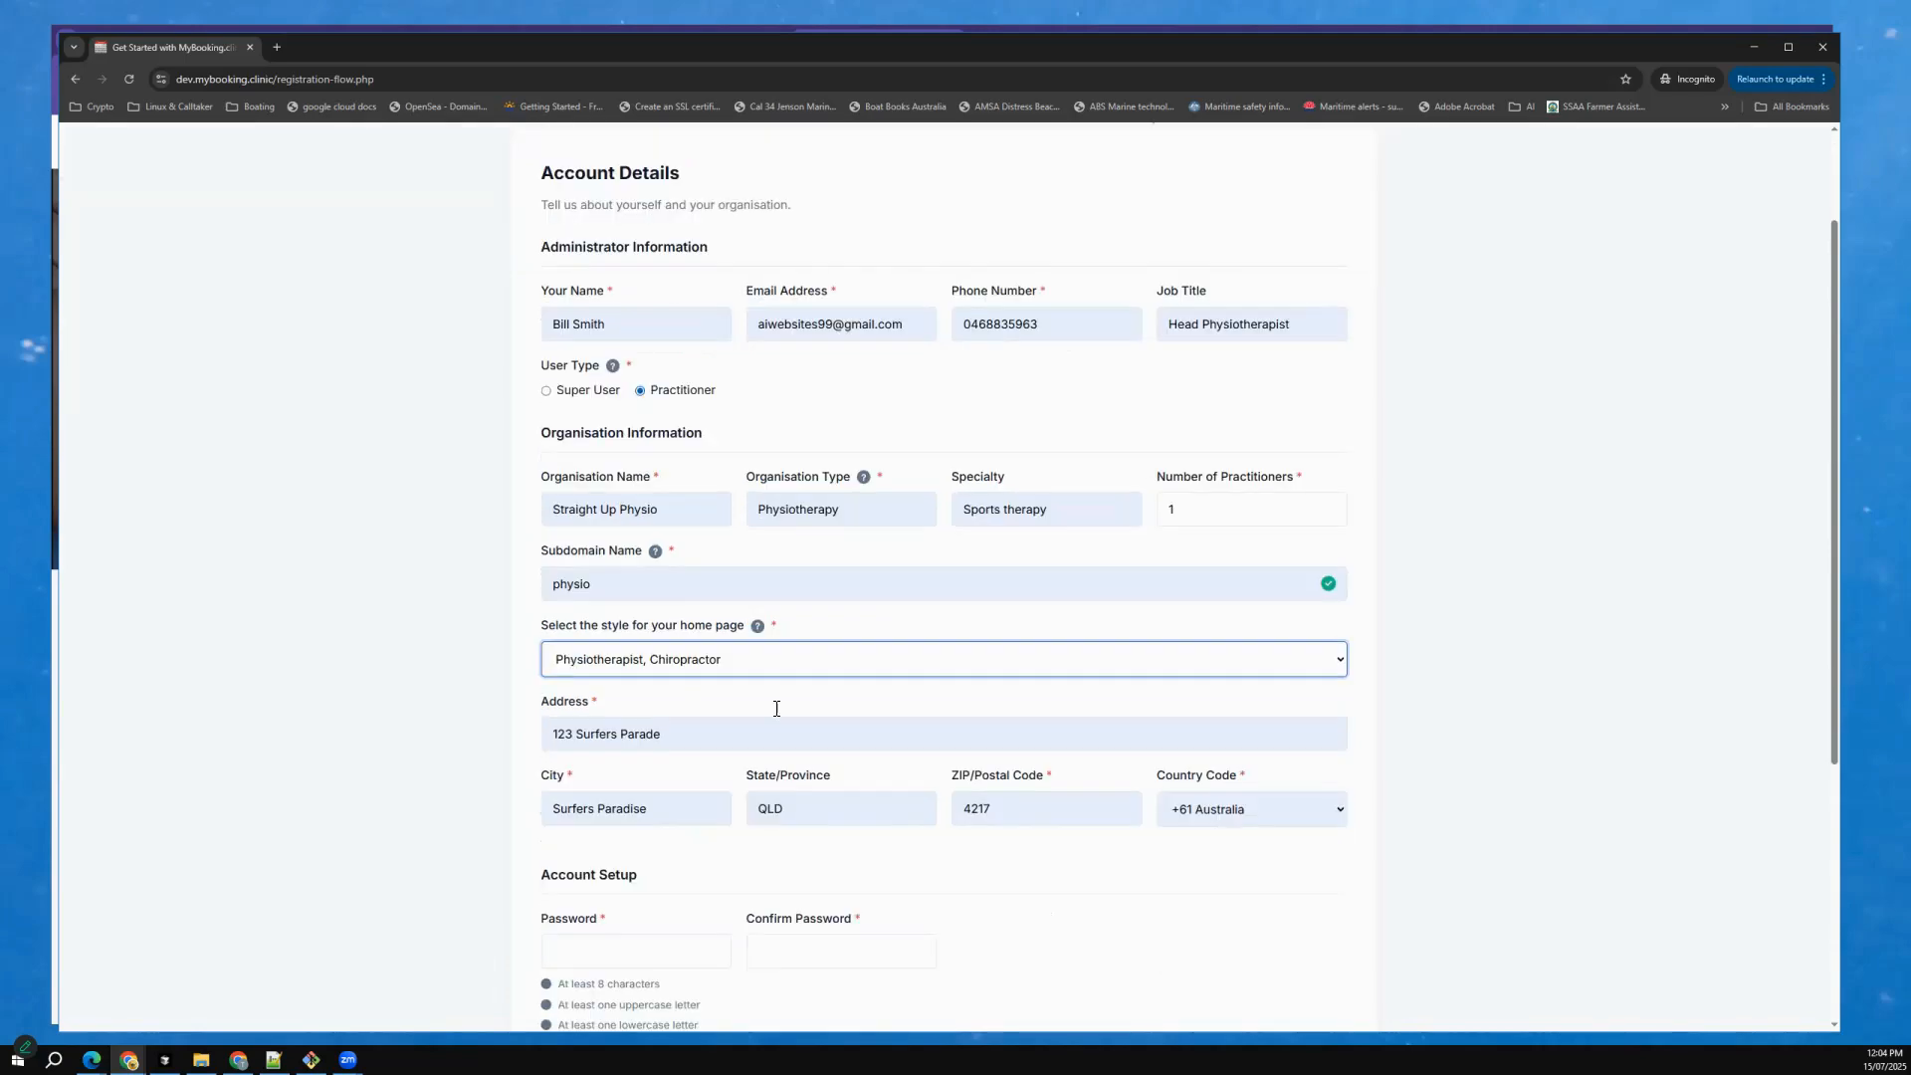
scroll(687, 651, down, 1)
drag(687, 652, 523, 661)
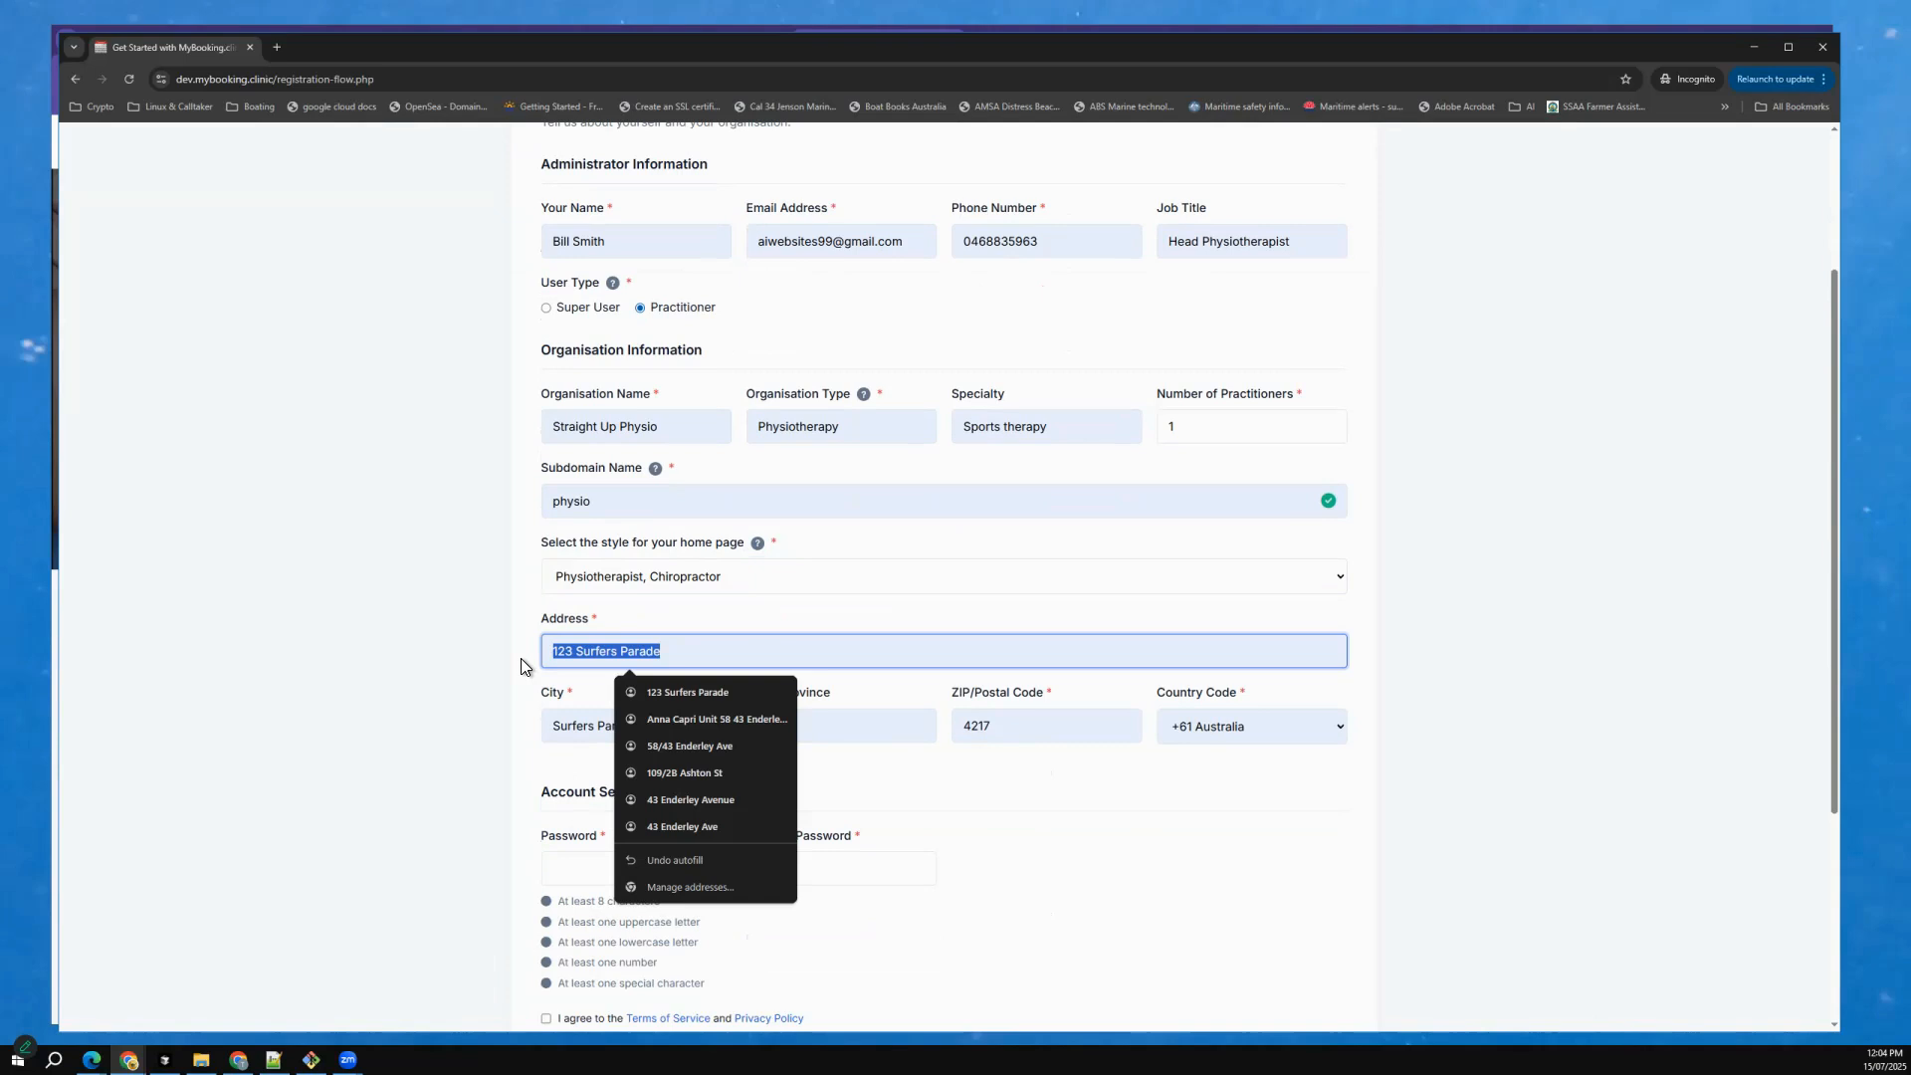
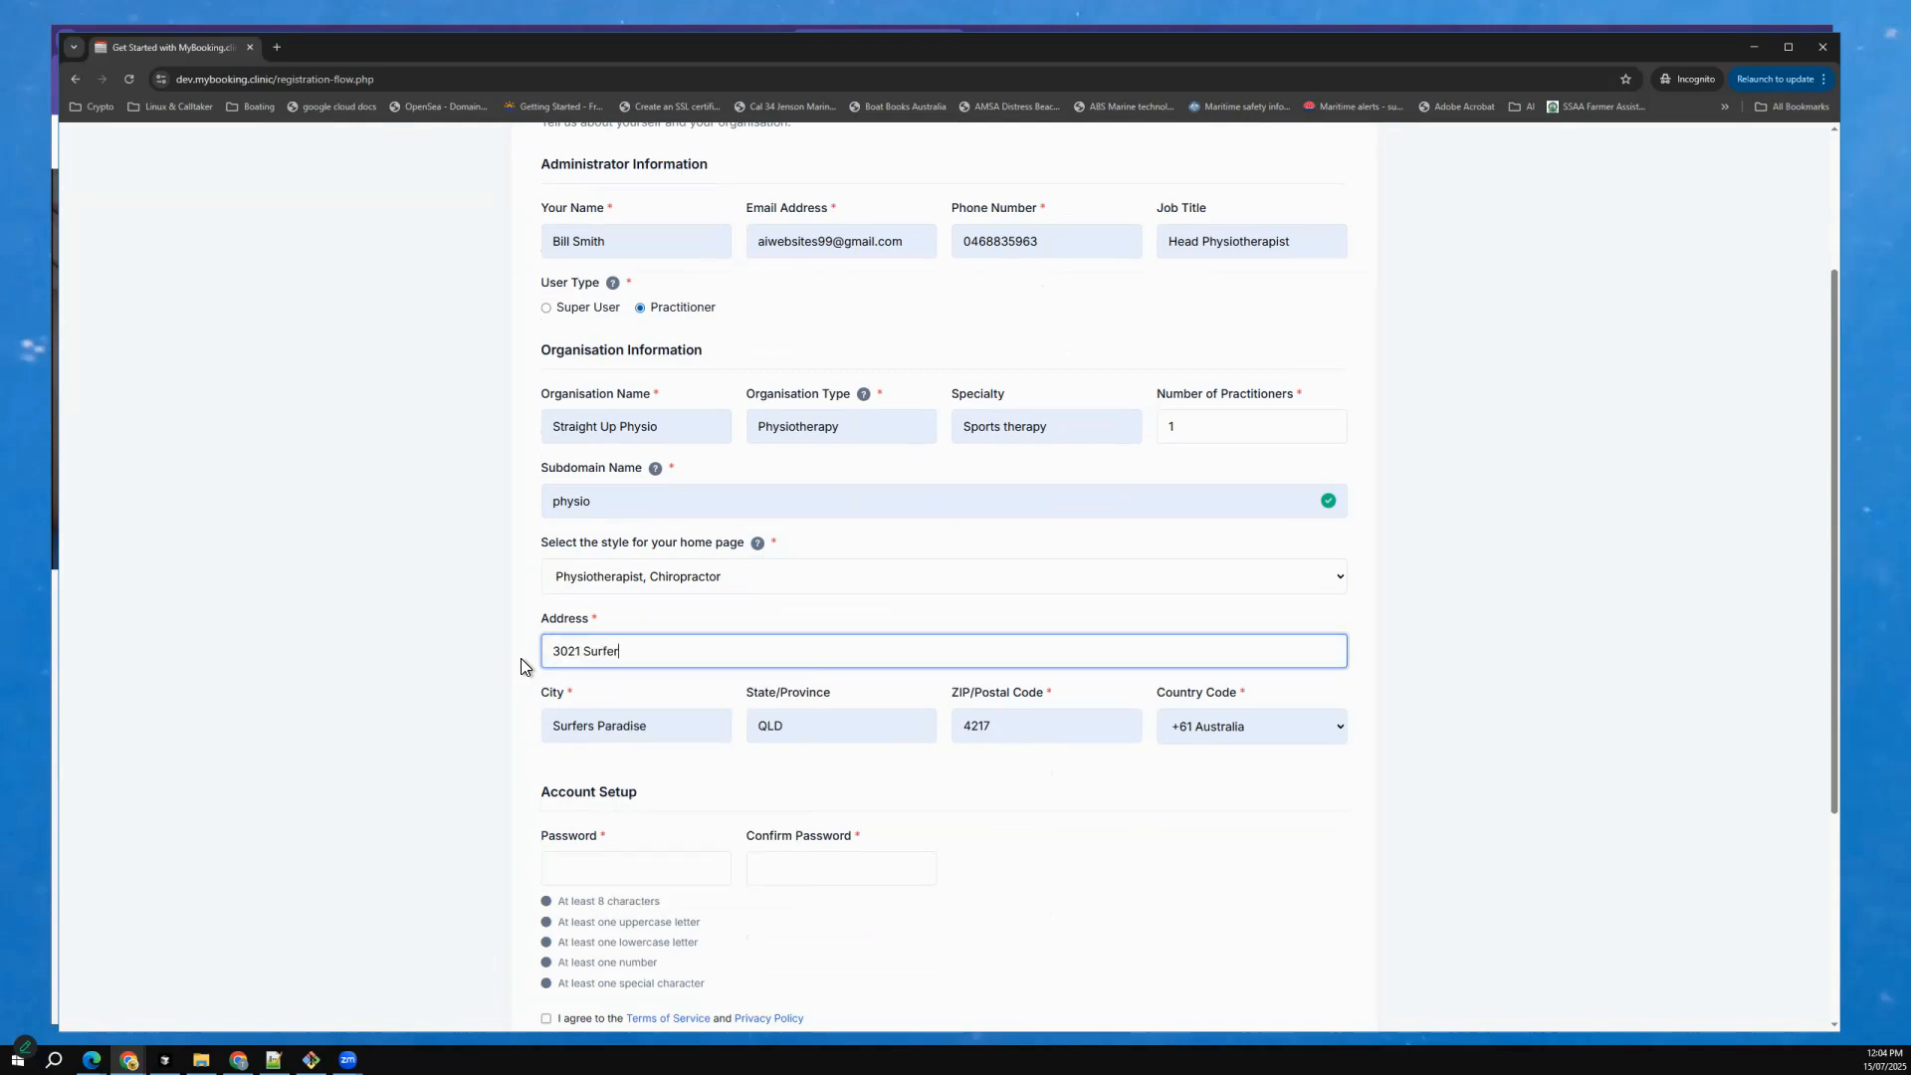
Enter and confirm the account password, and create the account with the Terms of Service and Privacy Policy accepted.
scroll(1114, 763, down, 3)
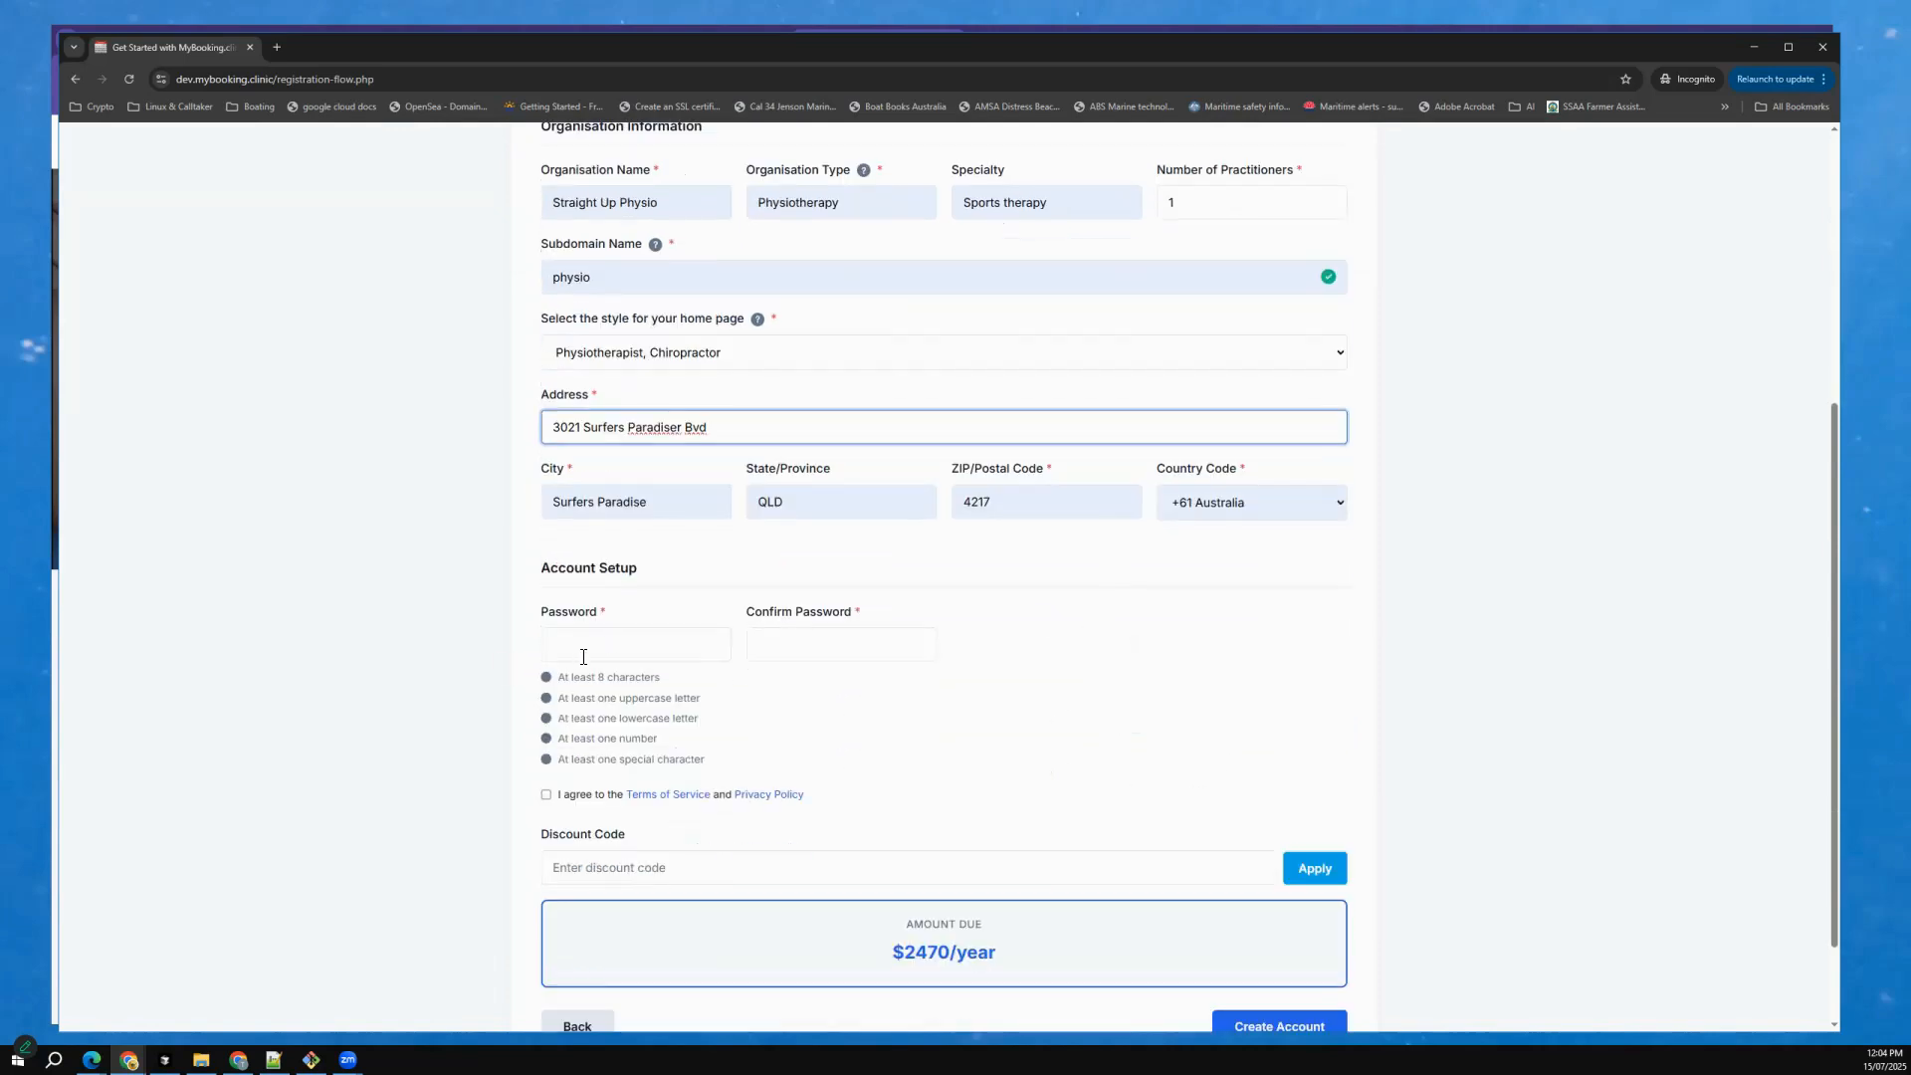
click(583, 656)
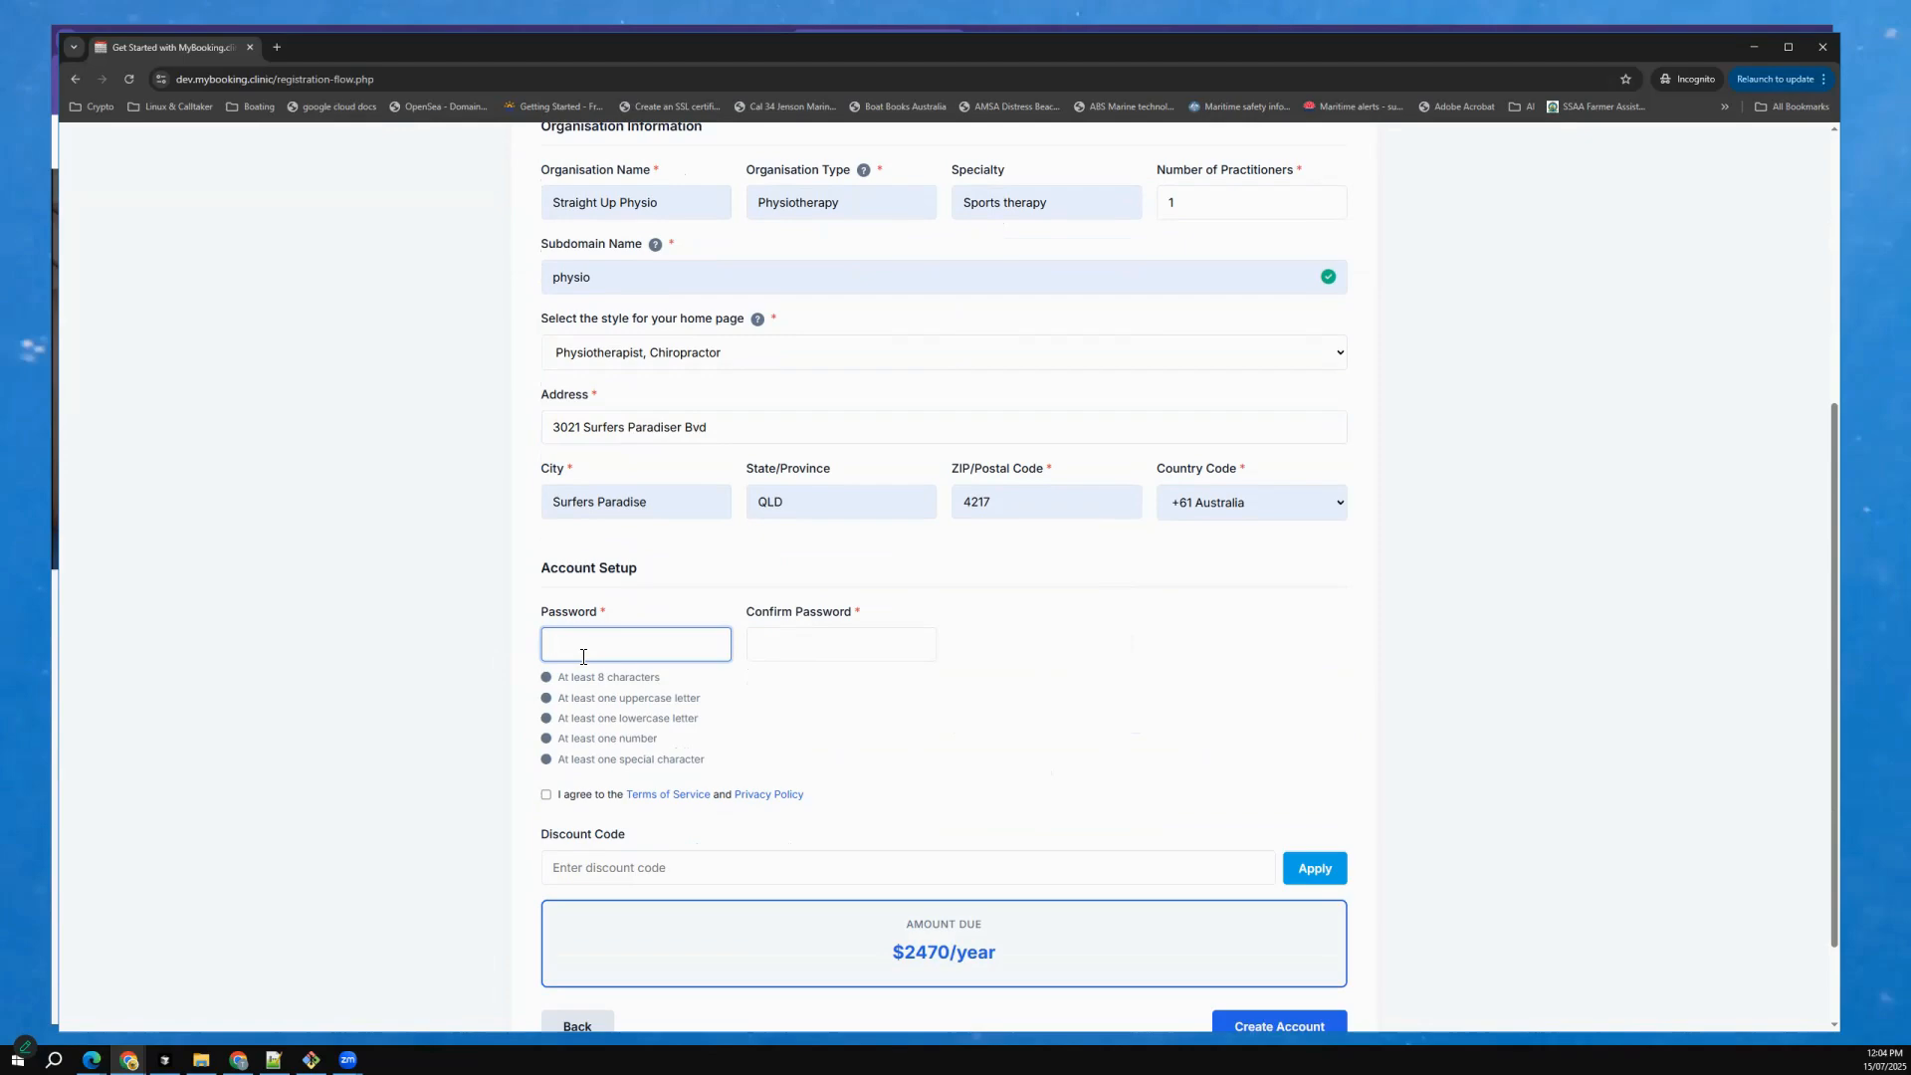
text(••••••••••)
key(Tab)
text(•••••••)
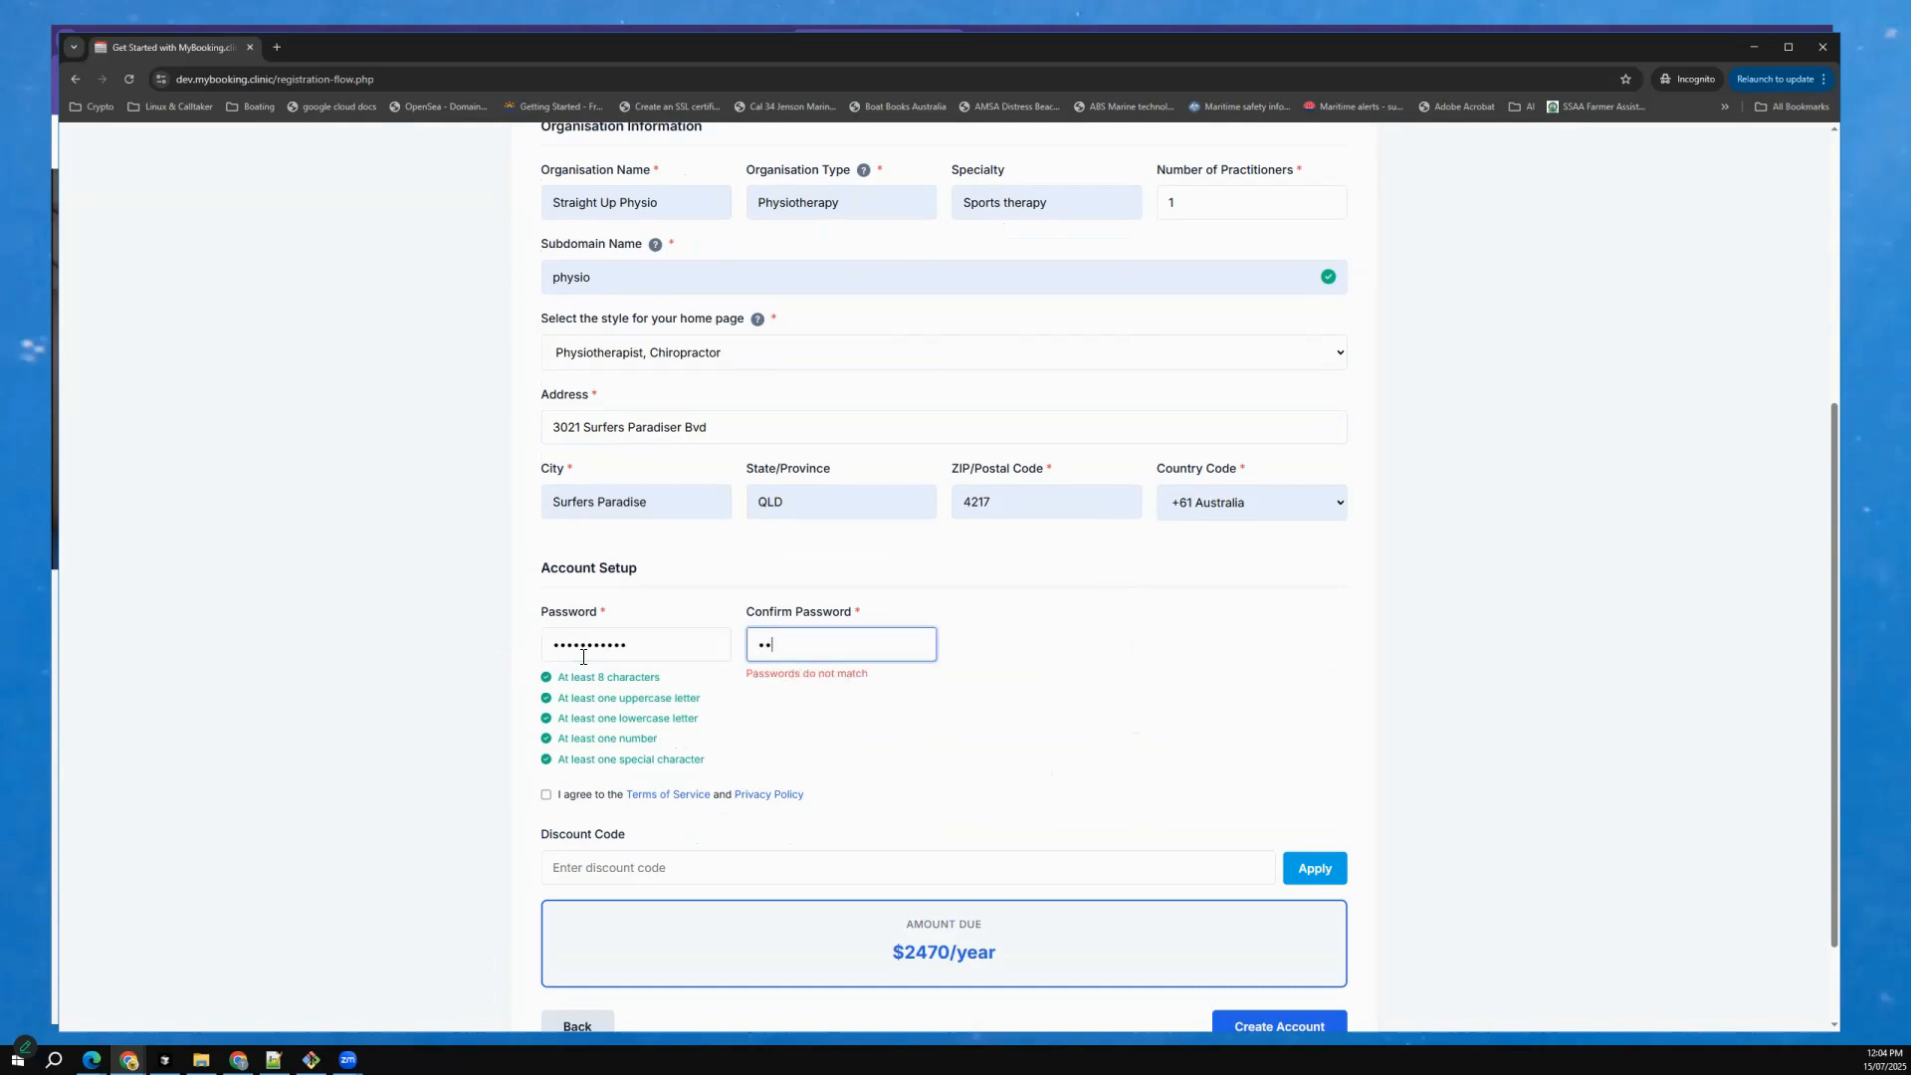
text(••••)
key(Tab)
key(space)
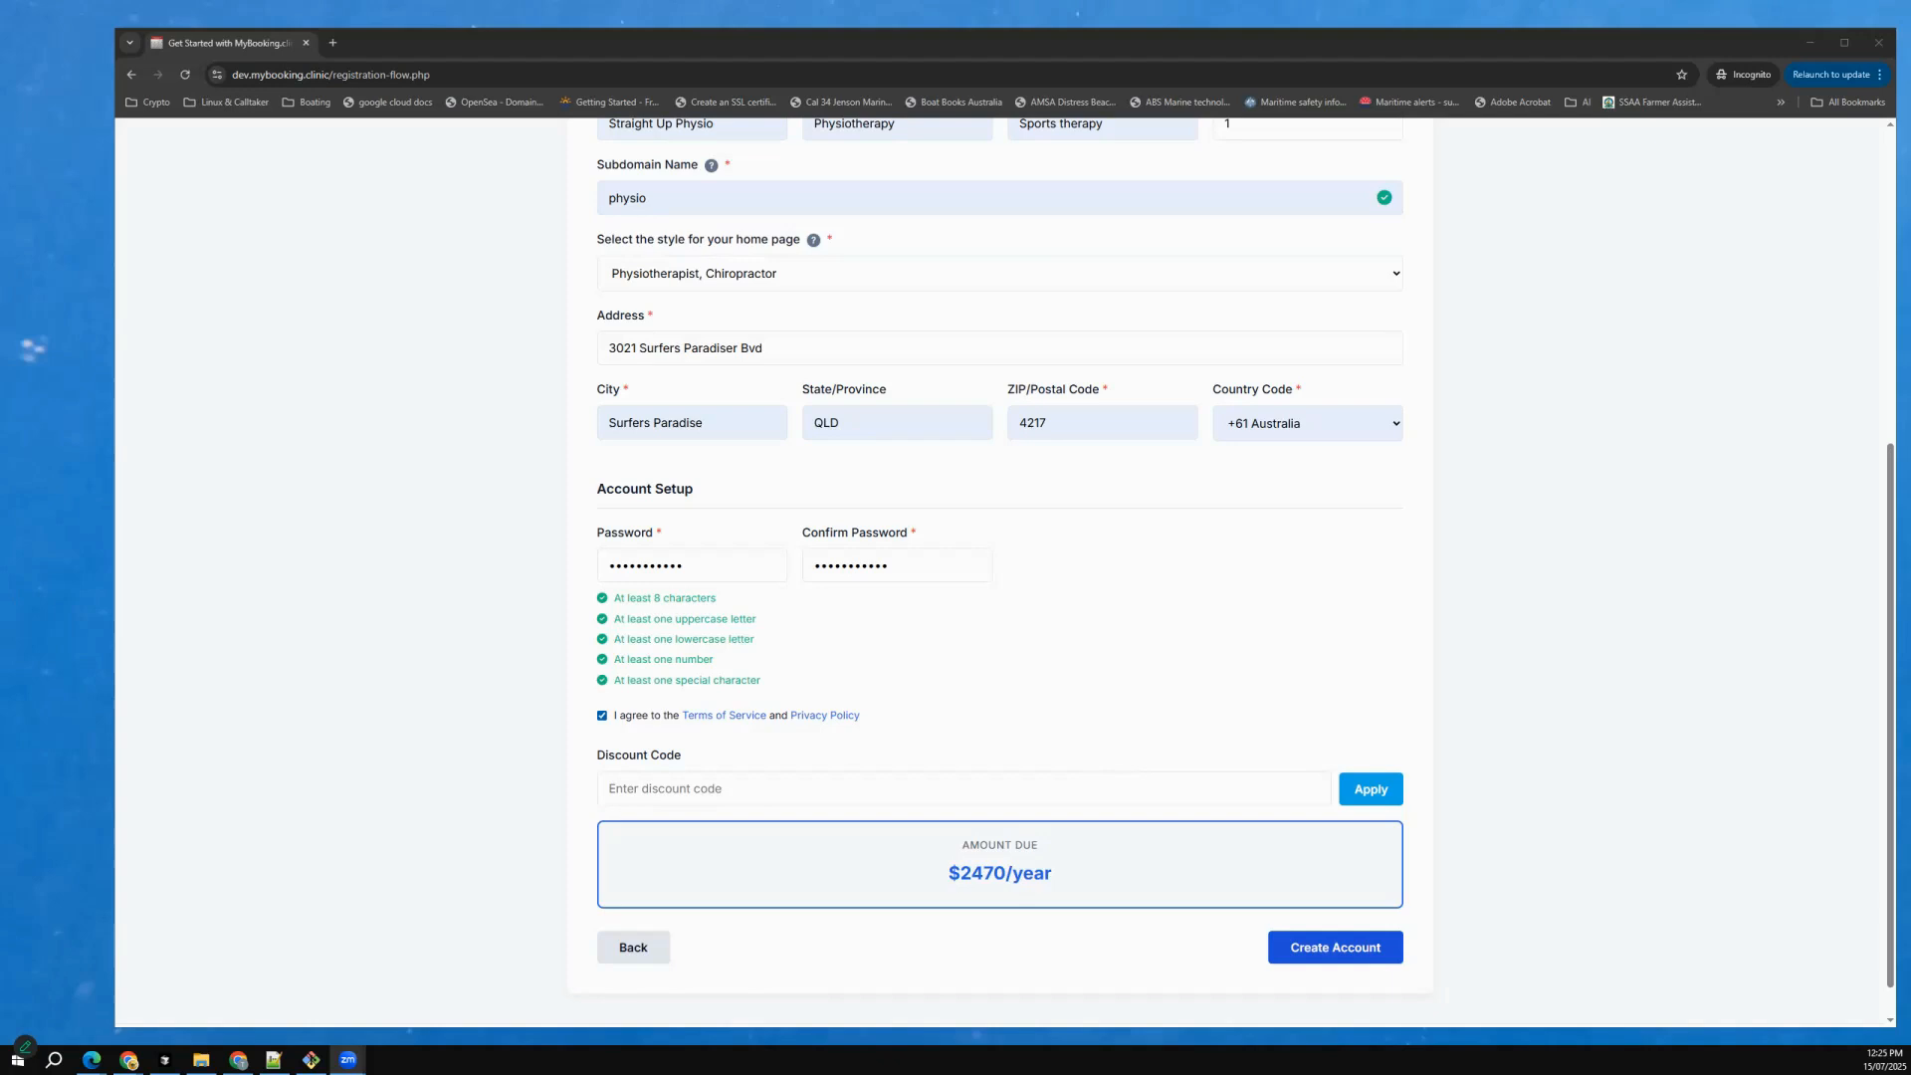
click(1334, 948)
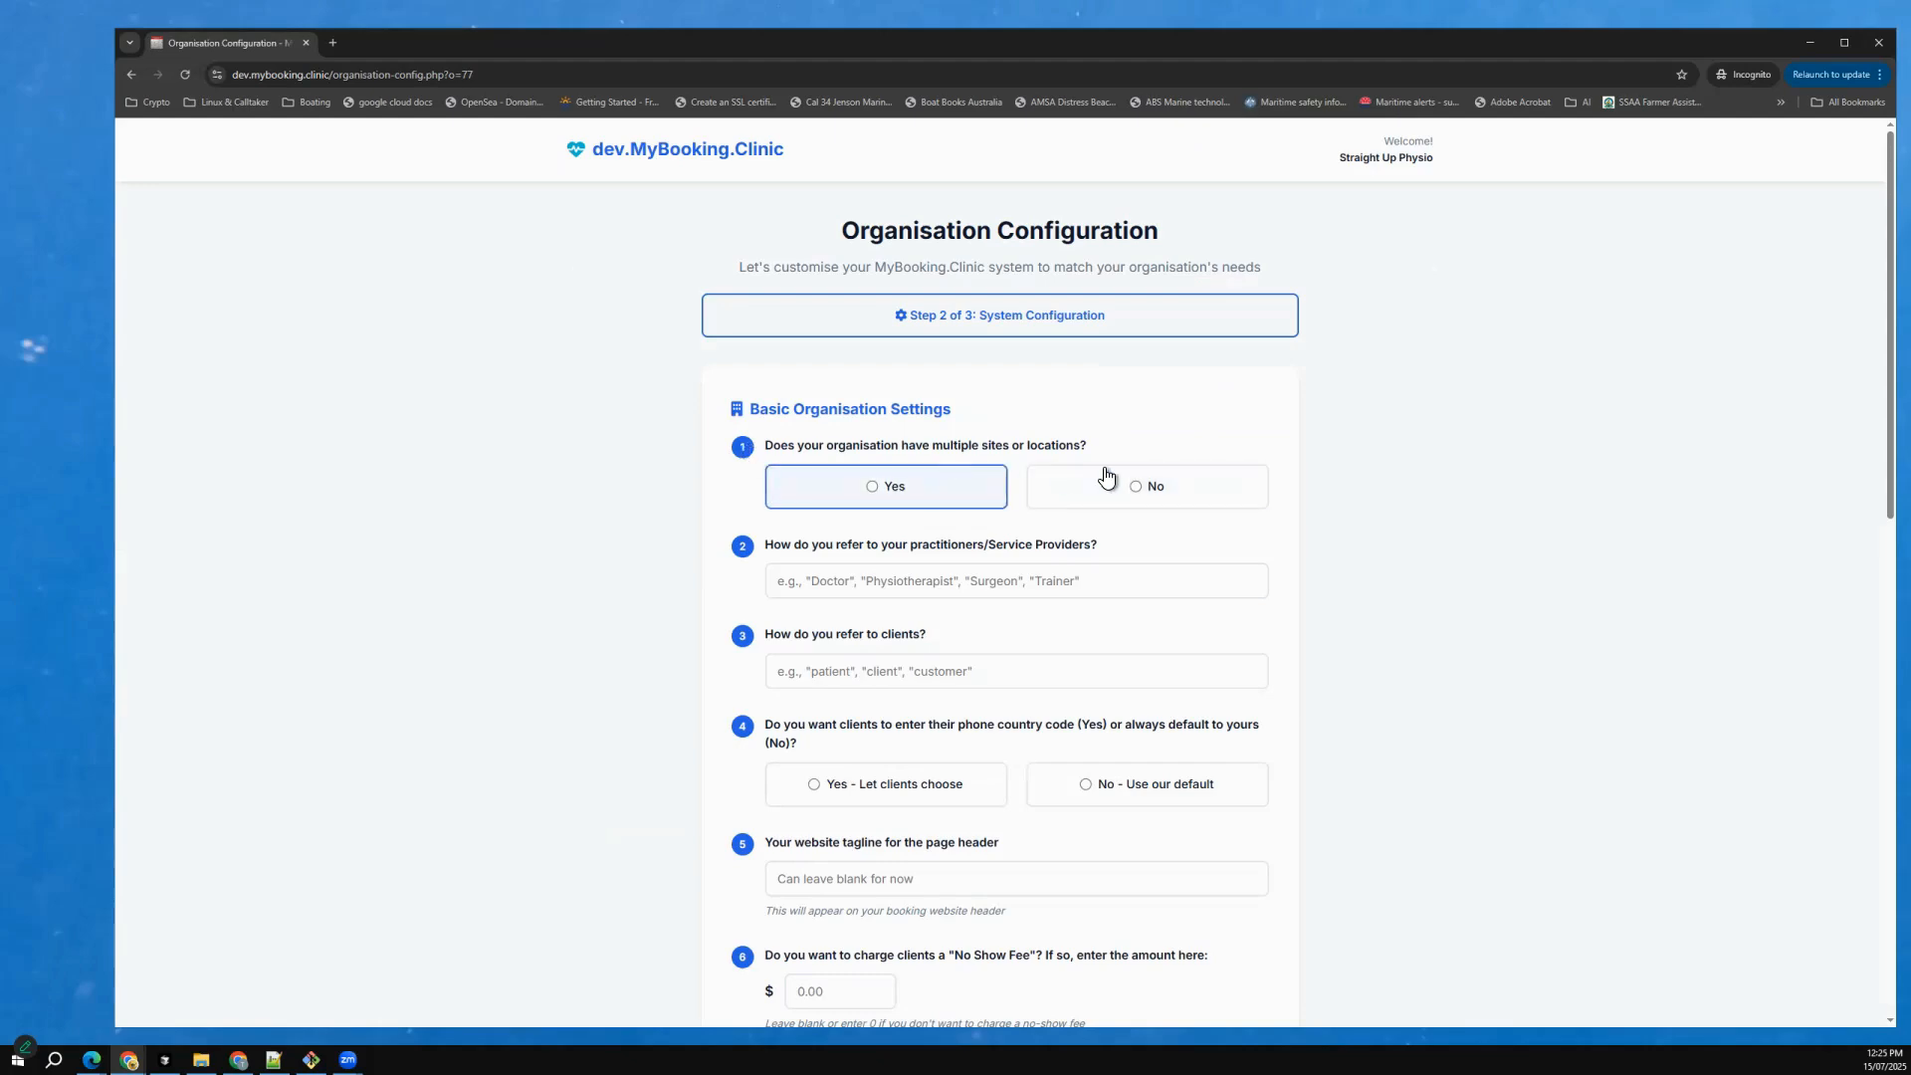
Answer No to multiple locations, and set the practitioner term to Physiotherapist and the client term to client.
click(1138, 497)
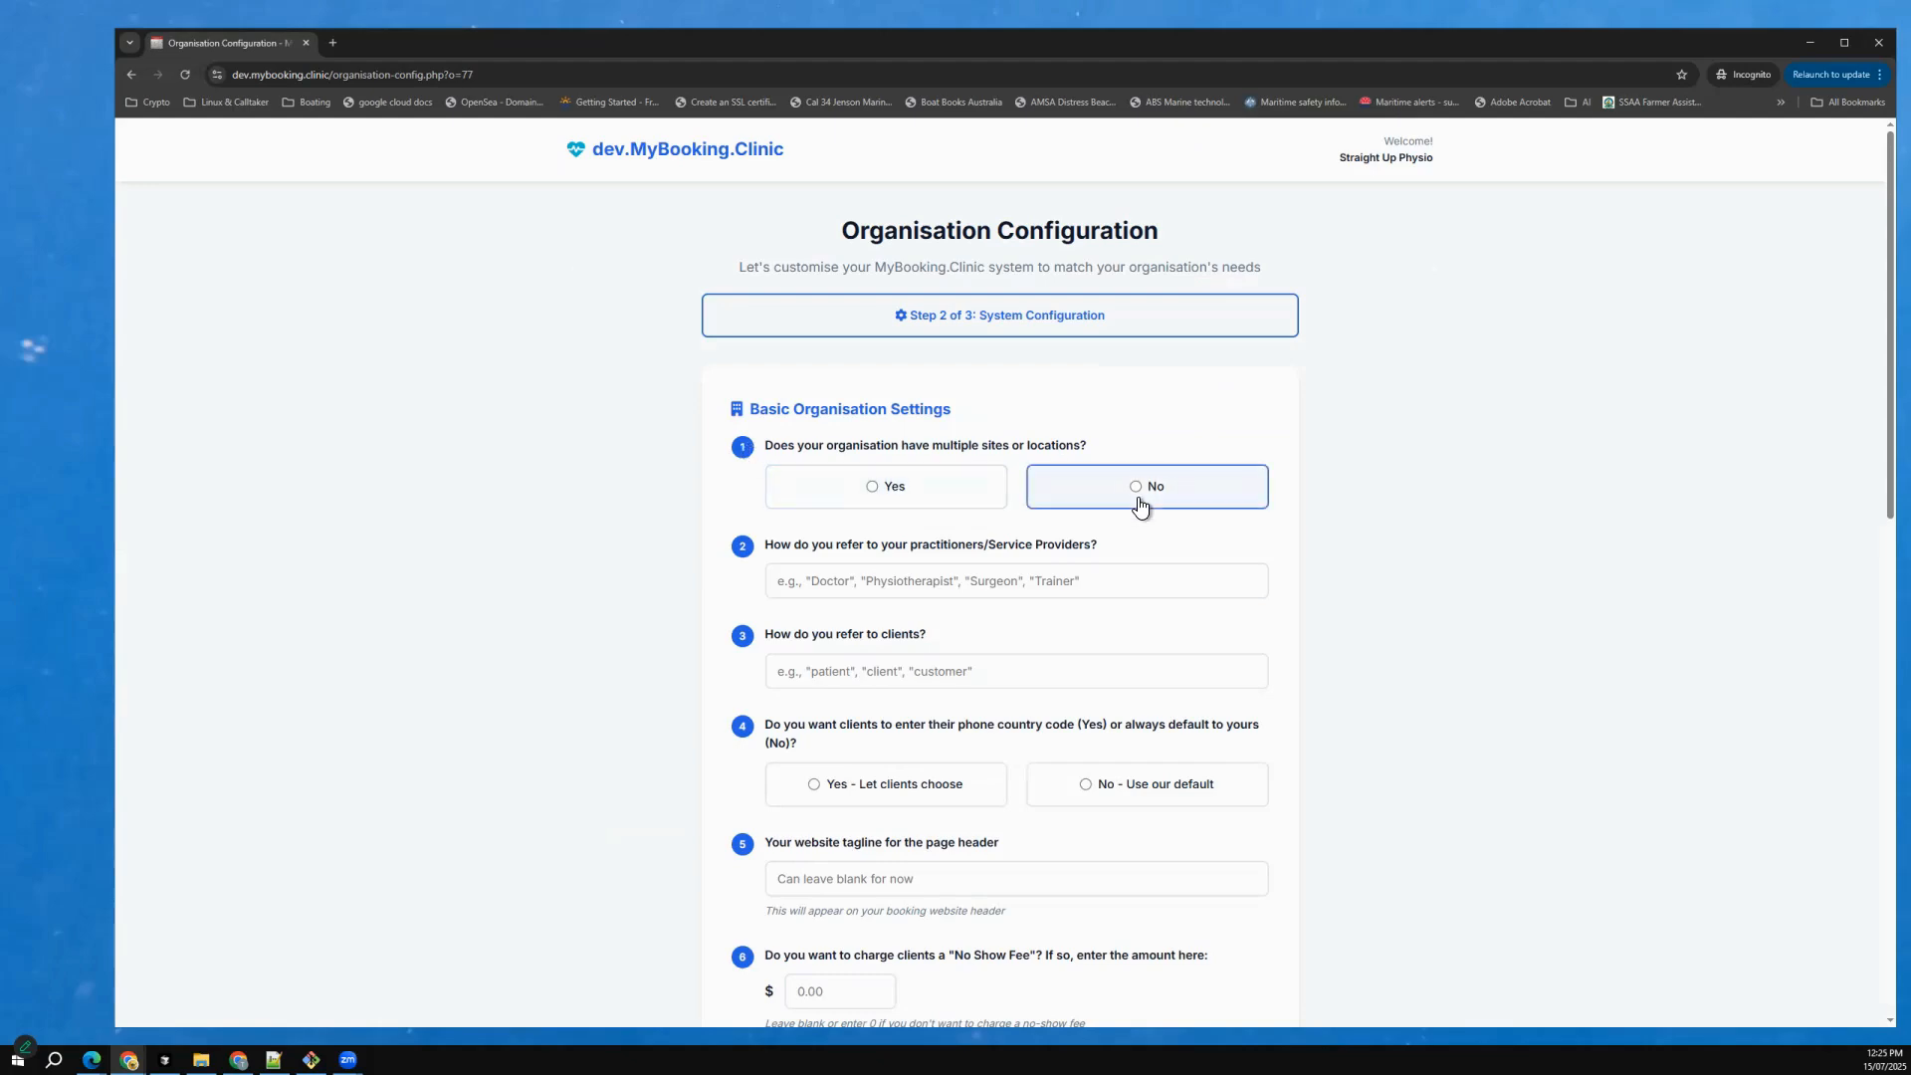
click(1040, 573)
click(888, 627)
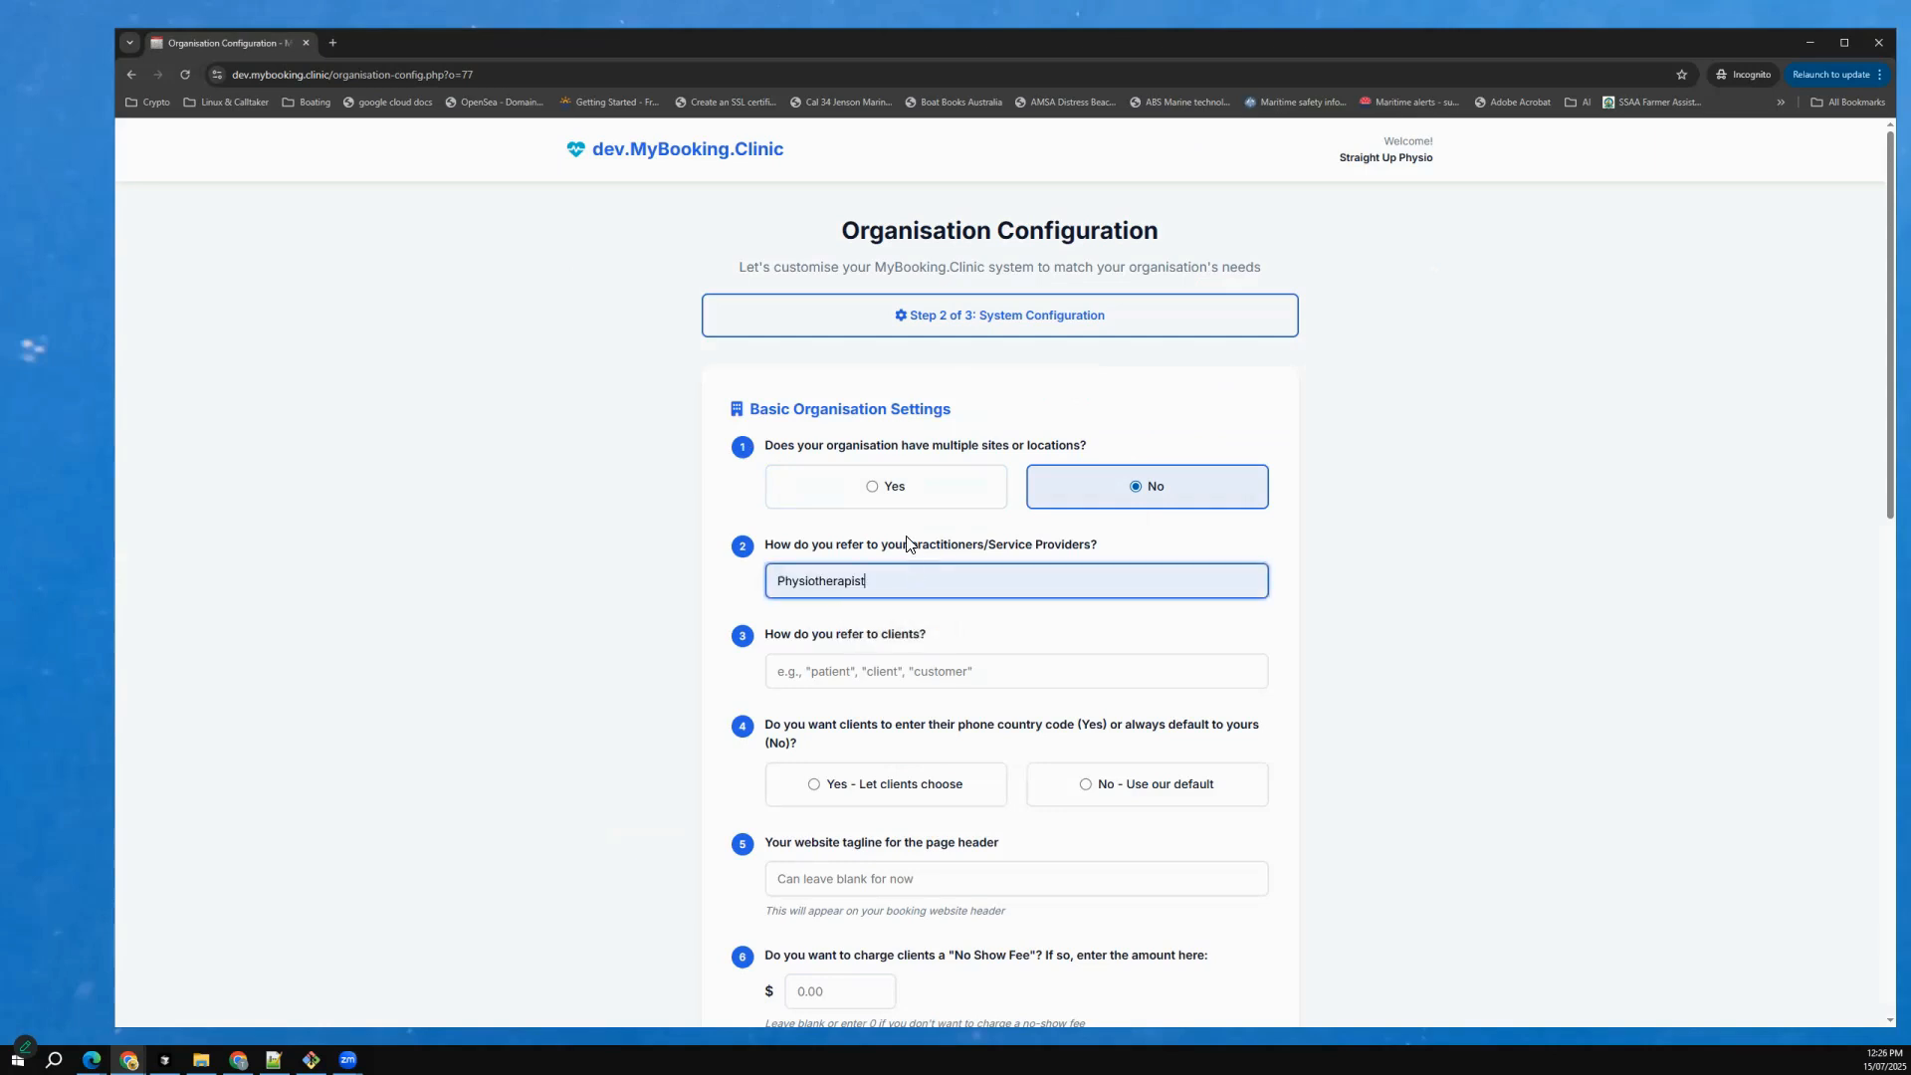
click(888, 673)
text(client)
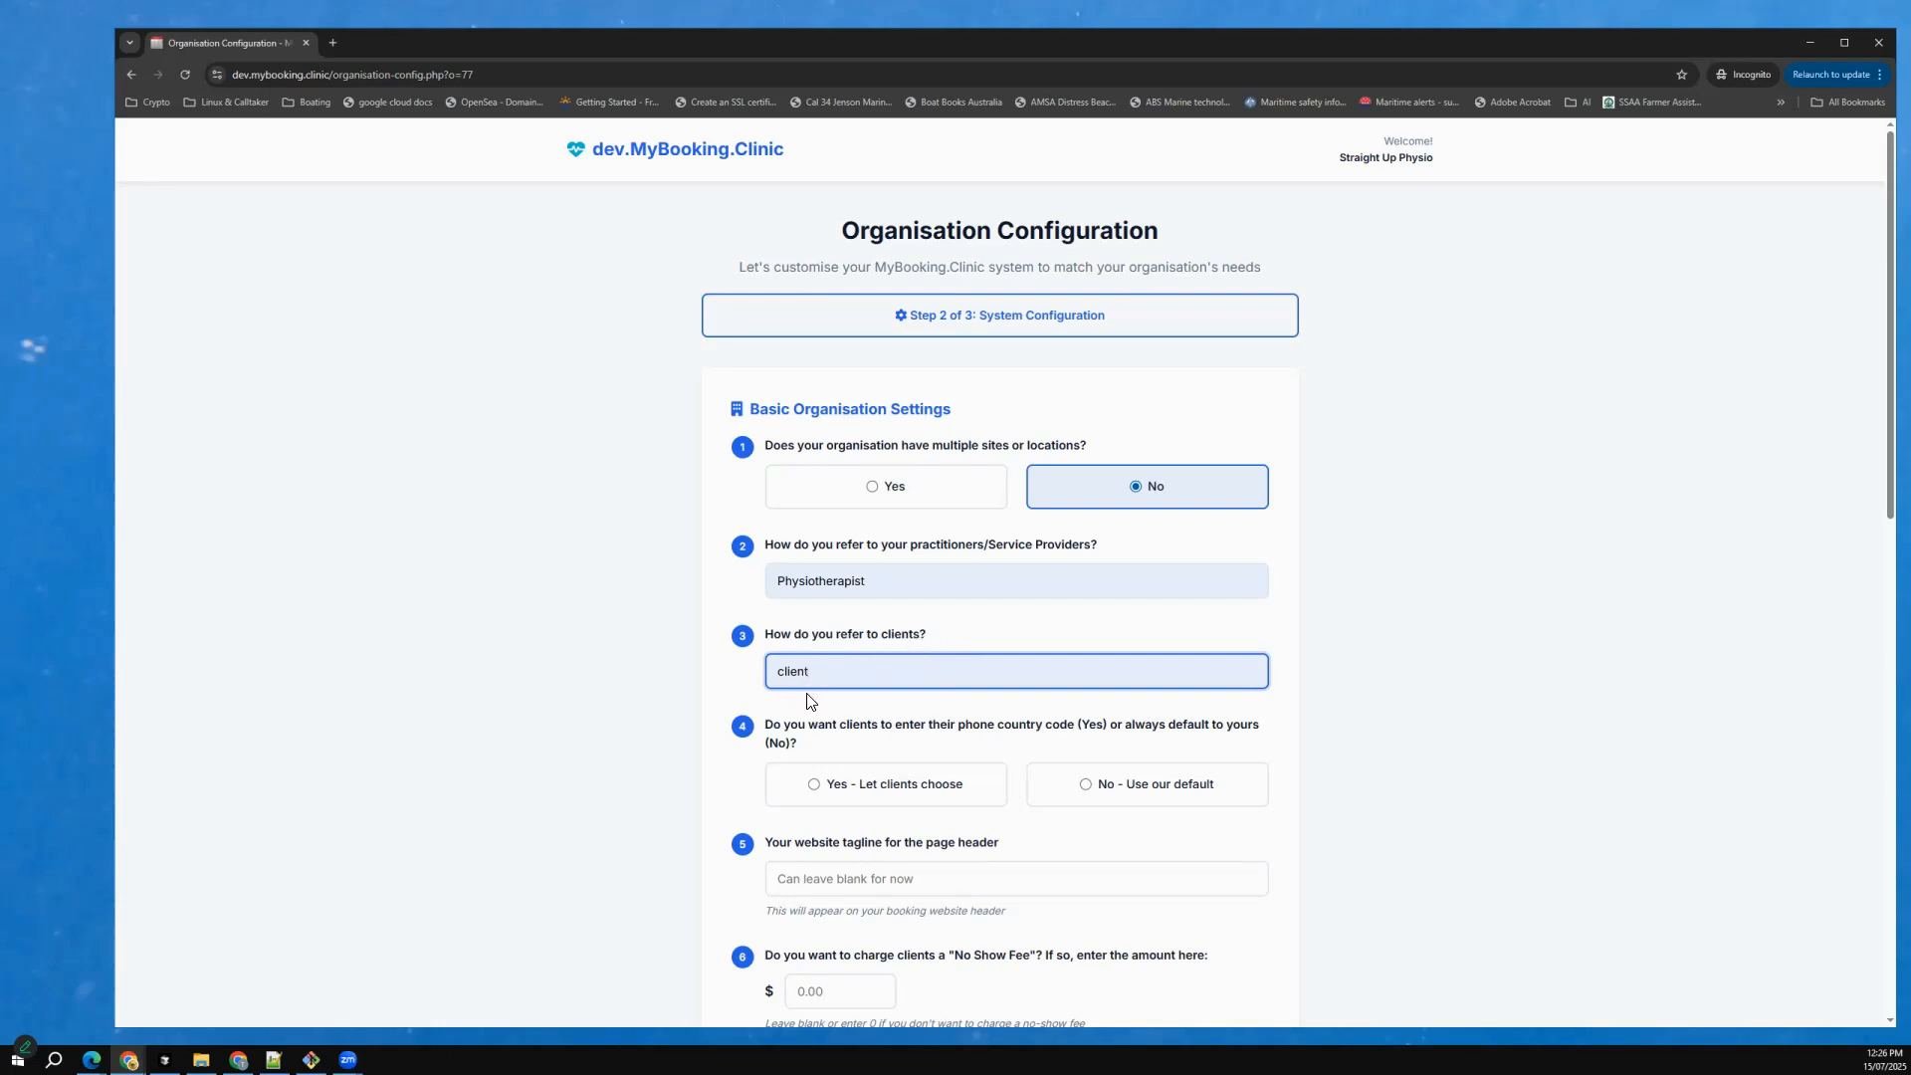
Keep clients on the default phone country code and set the website tagline to "The Best Sports Remedial Physio on the Gold Coast".
scroll(955, 738, down, 2)
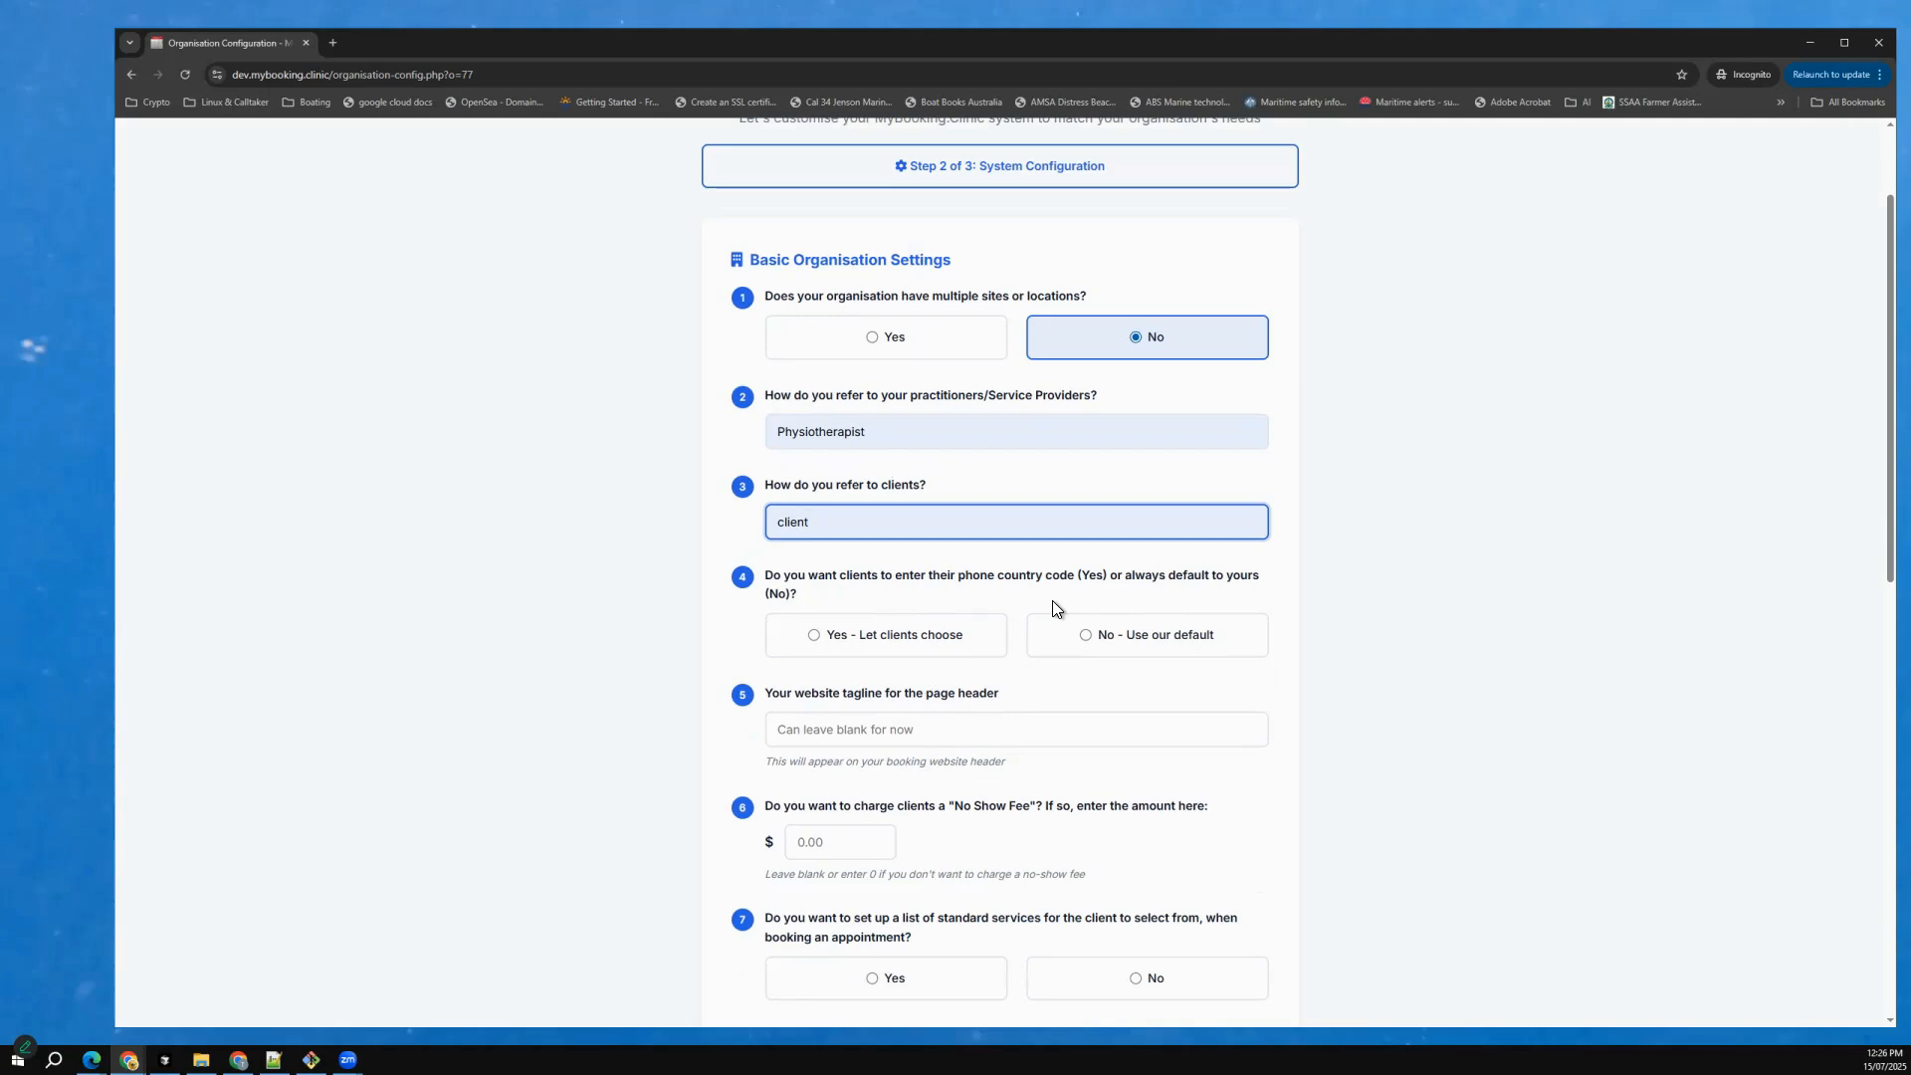
click(1091, 636)
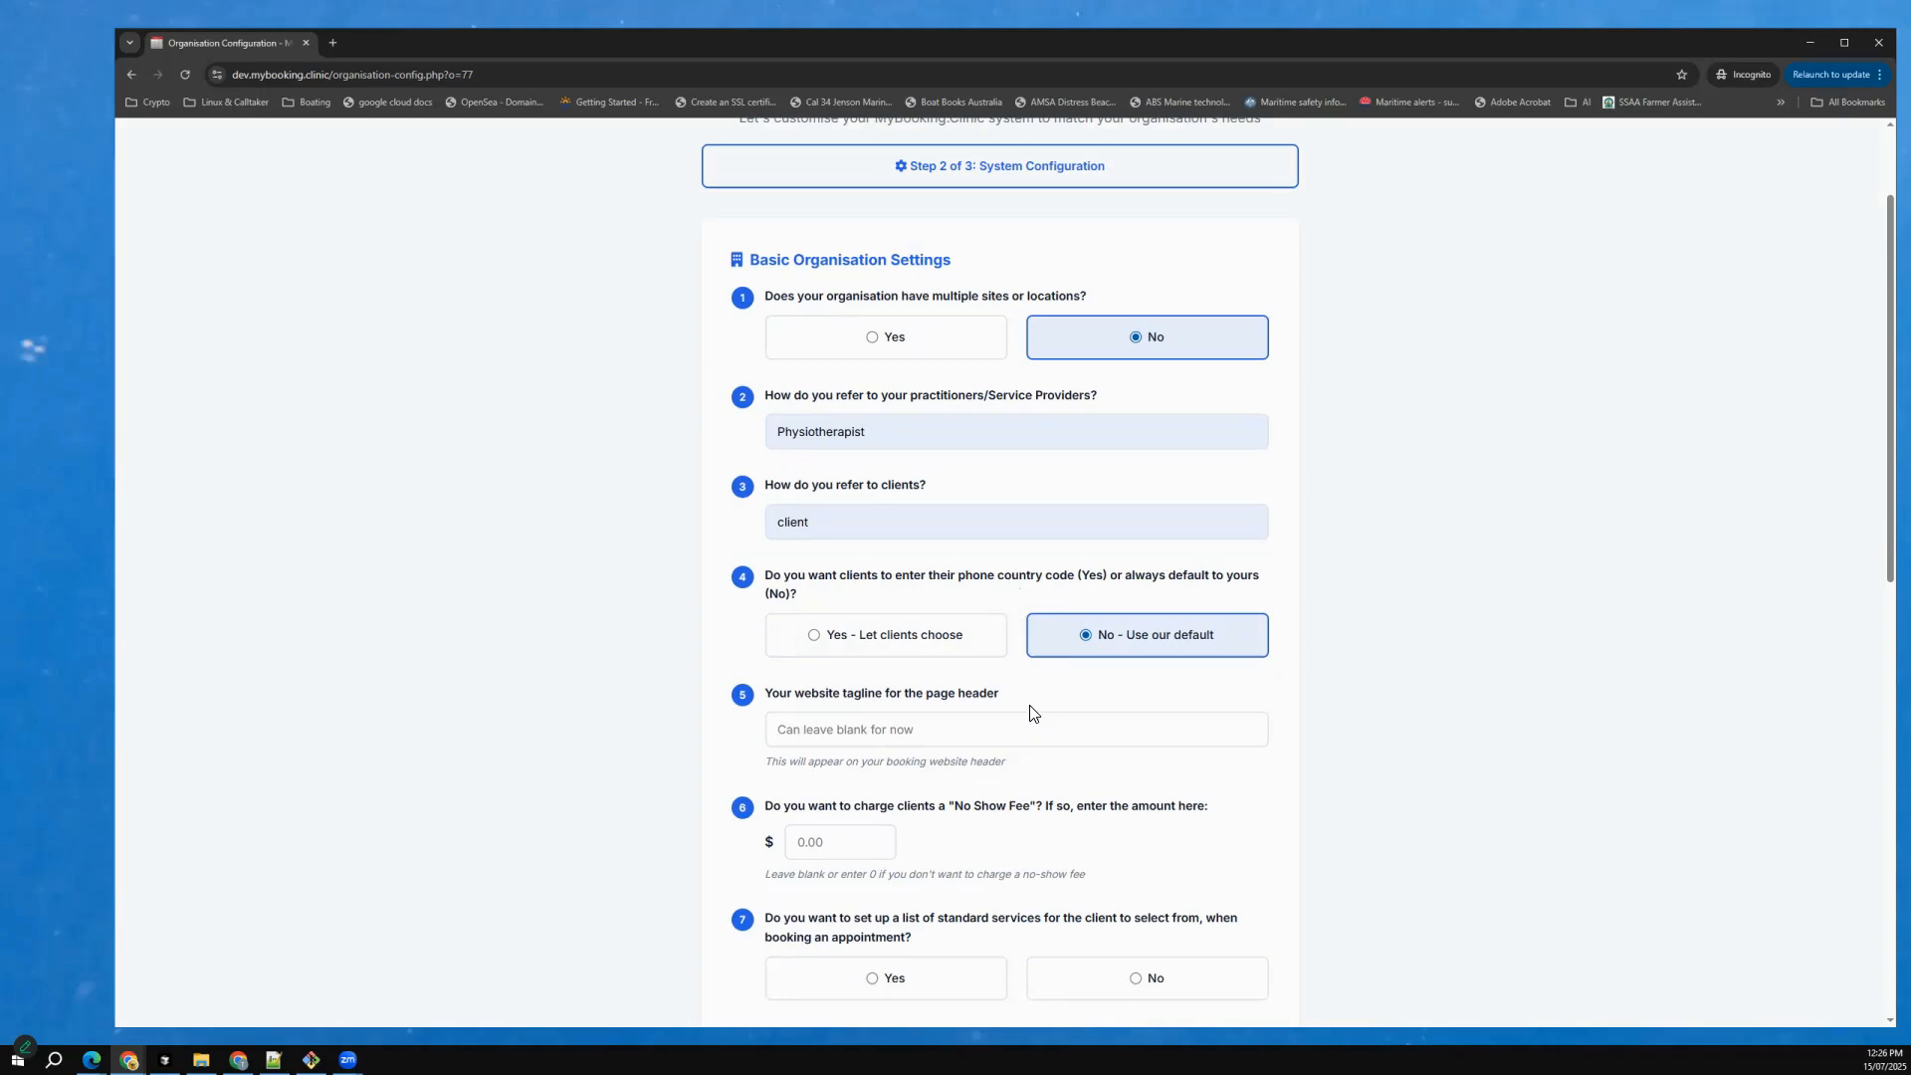
scroll(1085, 453, down, 1)
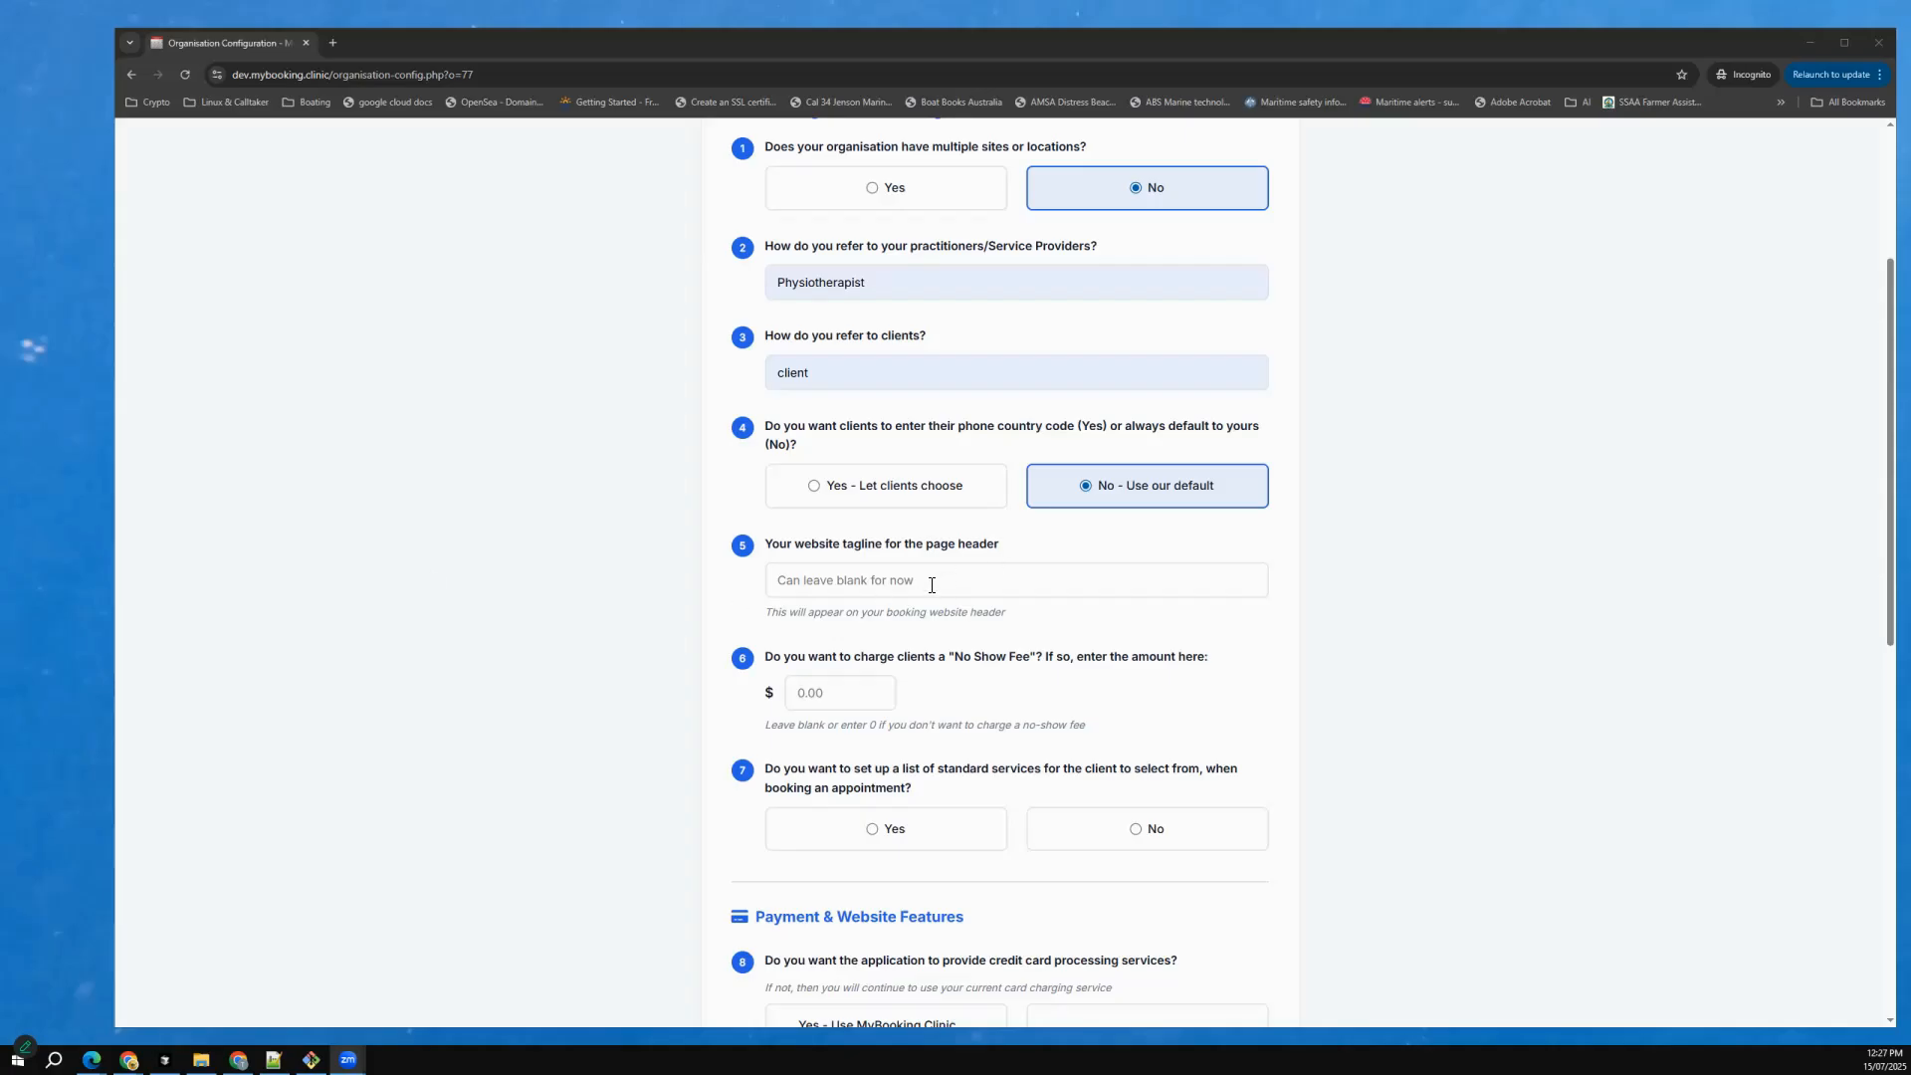
click(834, 586)
text(The Best Sports Remedial Physio on the Gold Coast)
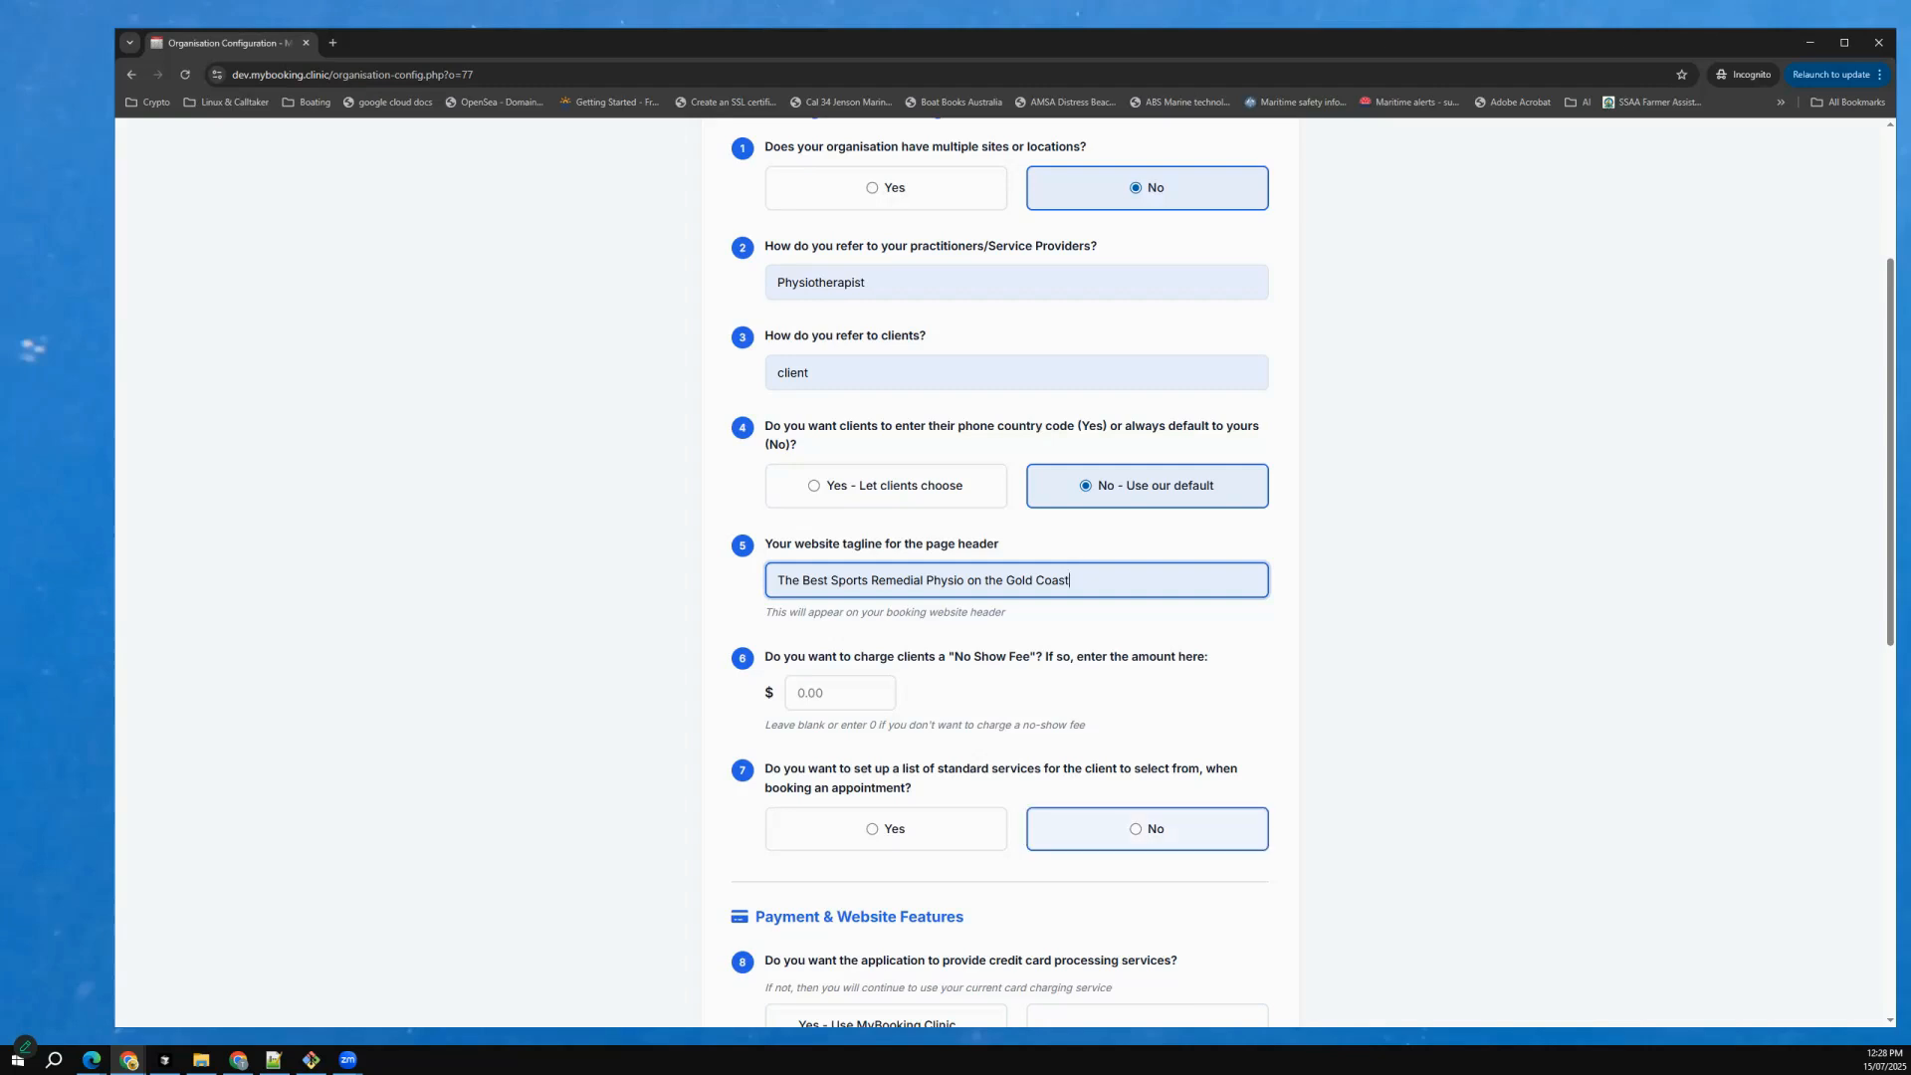
Answer No to the standard services list, FAQs section and Health News section, and keep the current credit card processing service.
click(1150, 828)
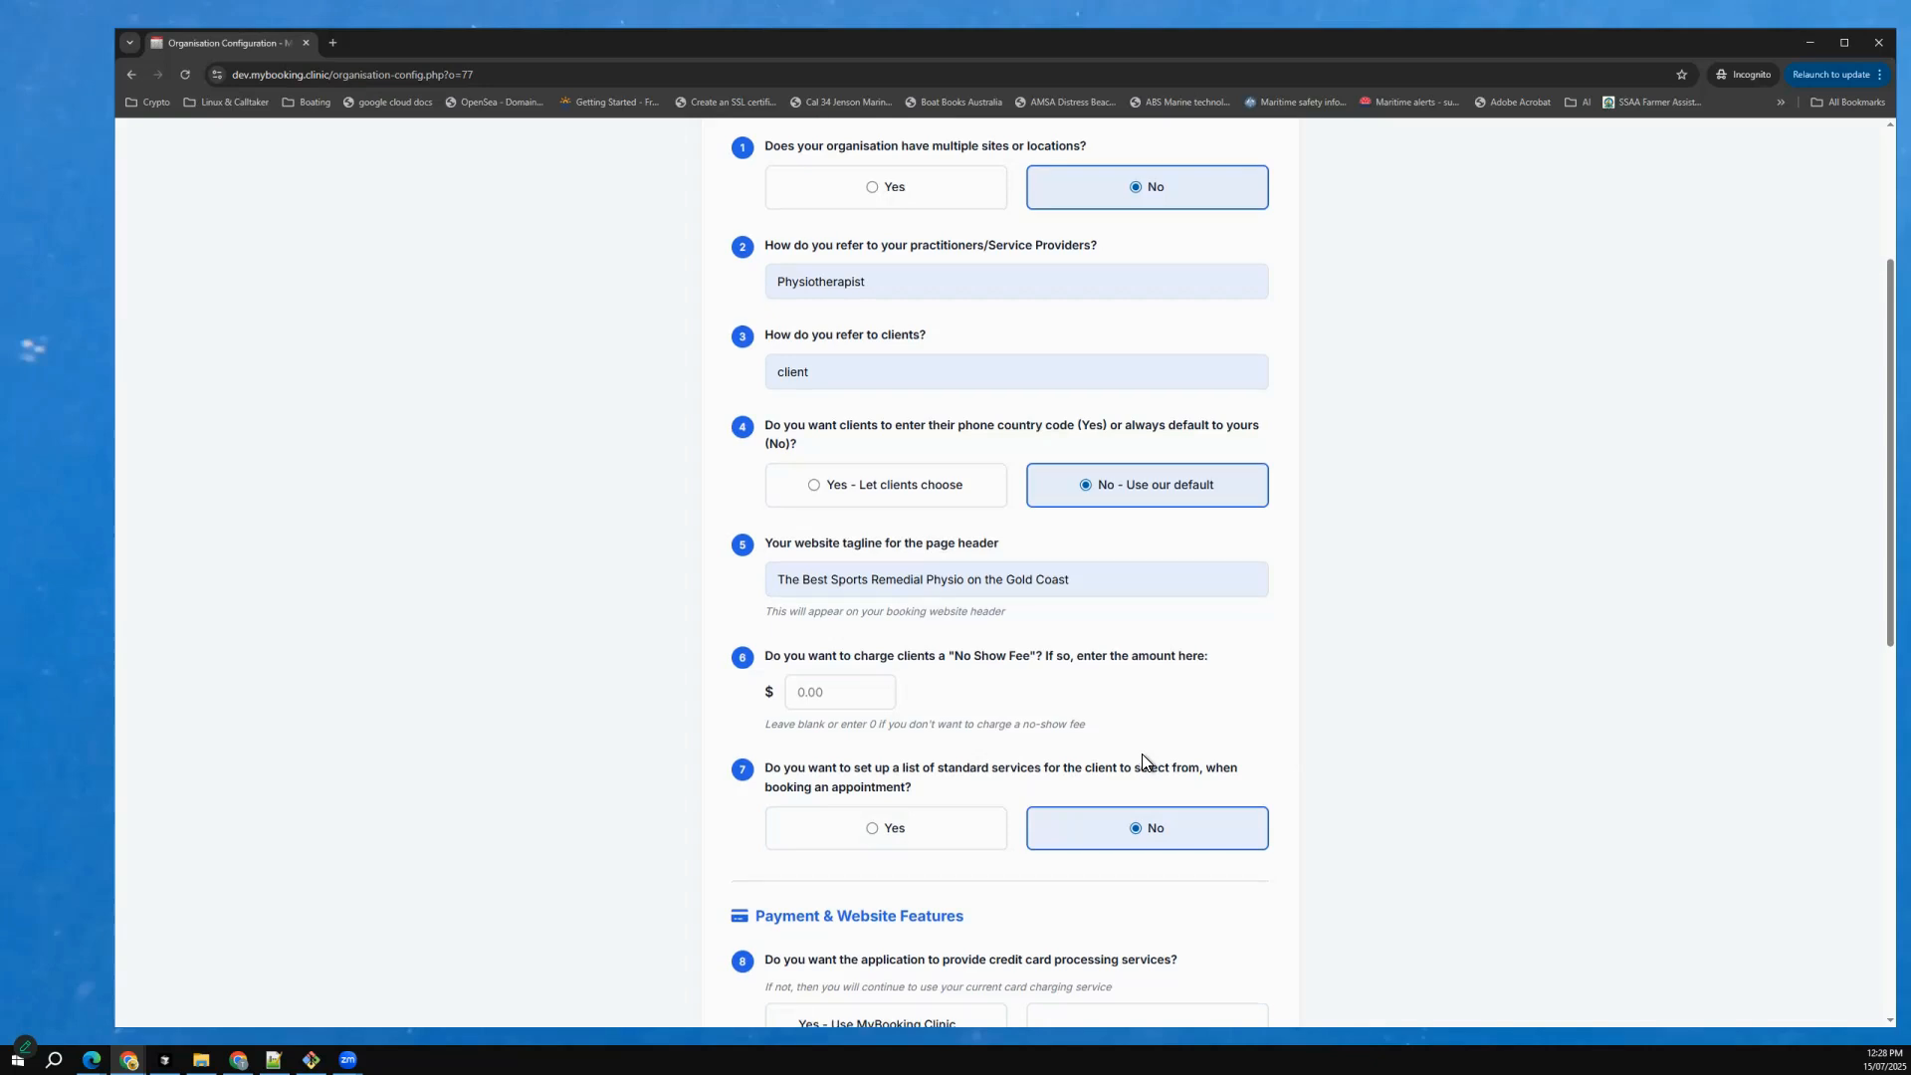
scroll(1142, 762, down, 6)
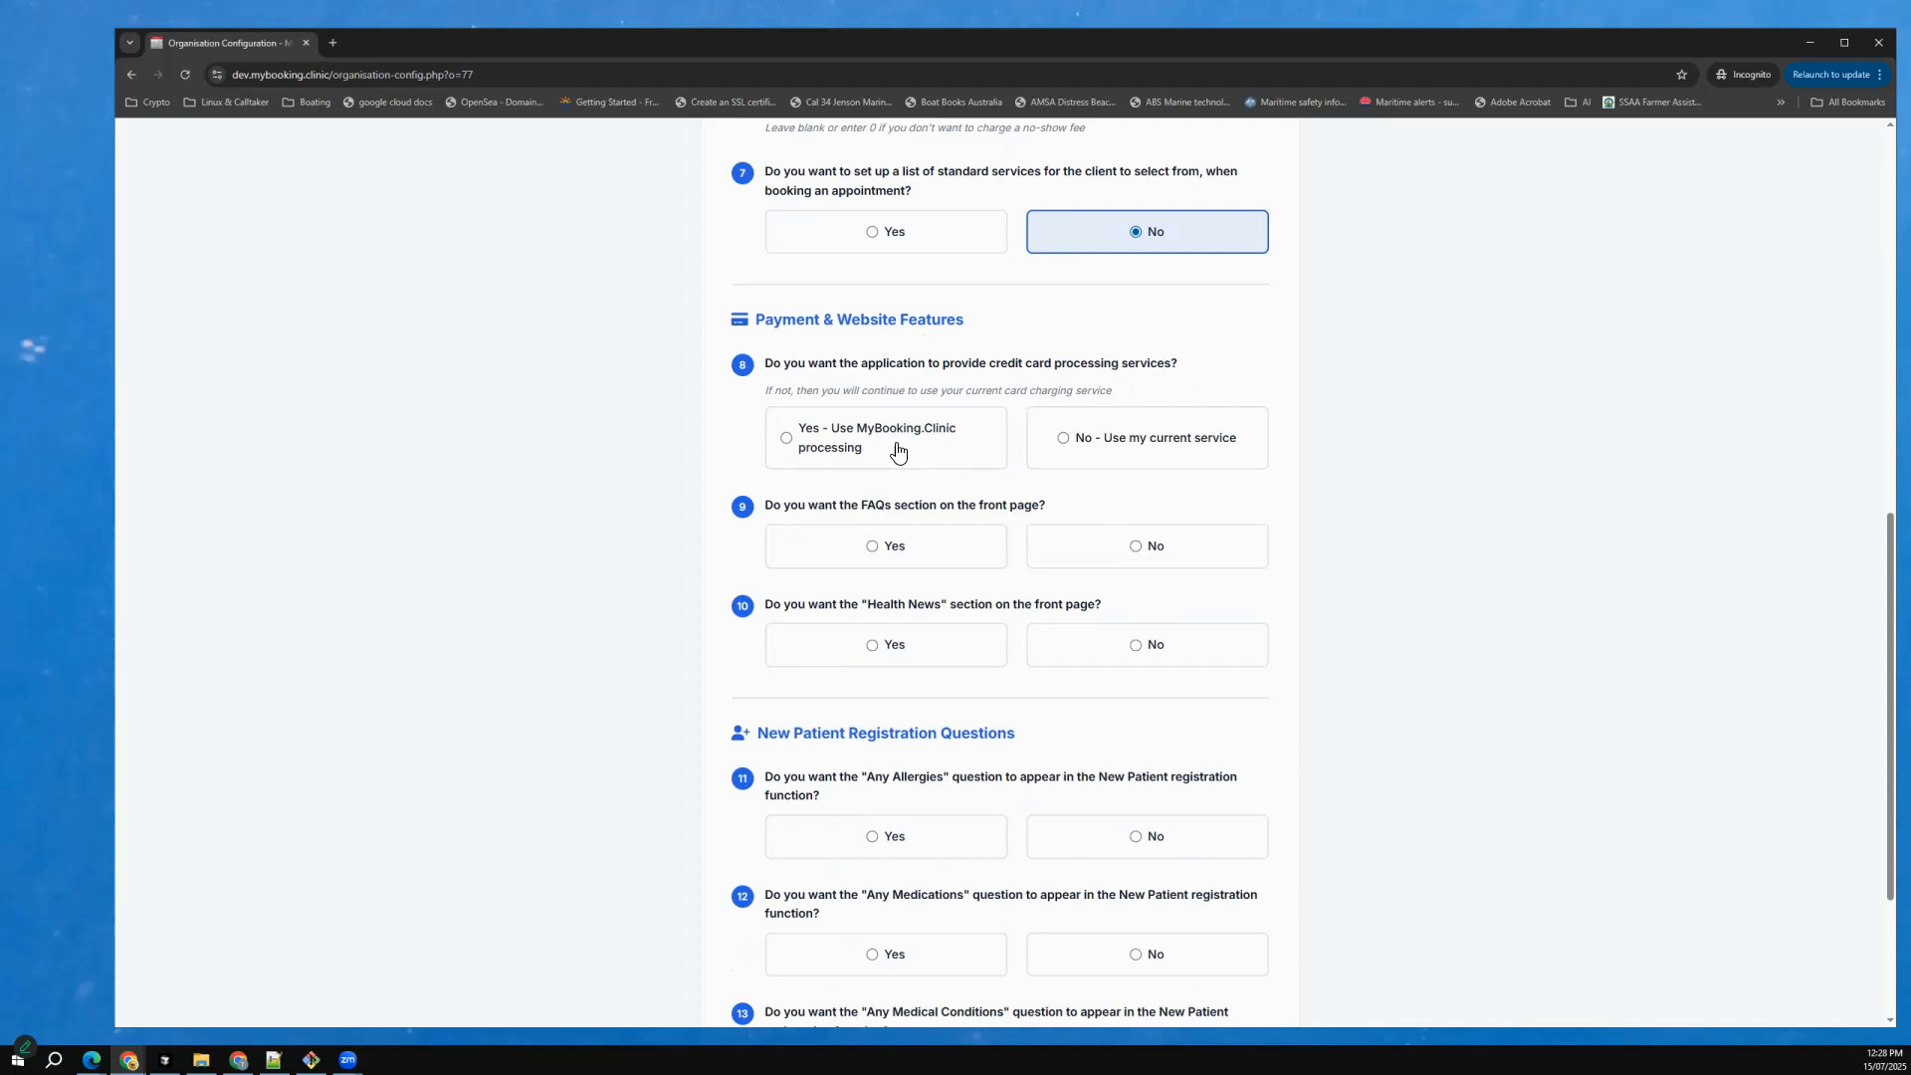
click(862, 441)
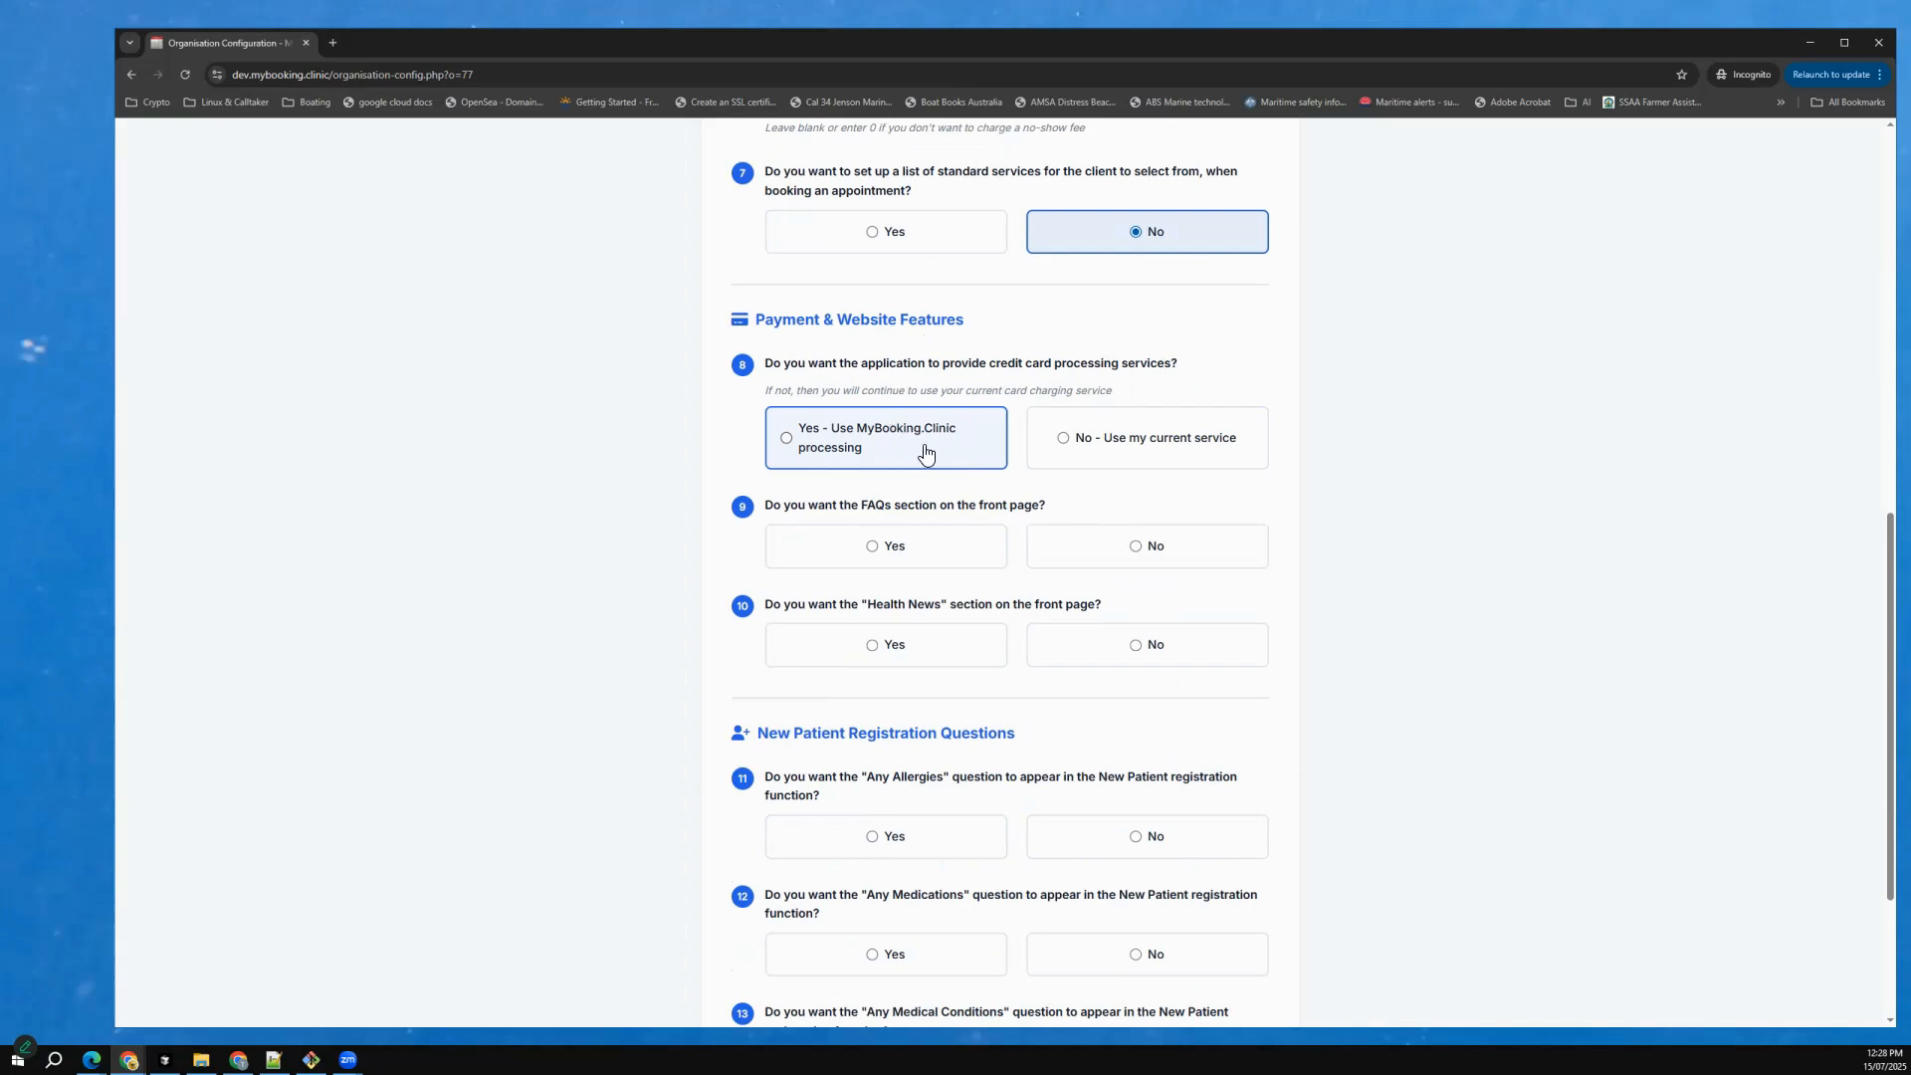
click(1125, 443)
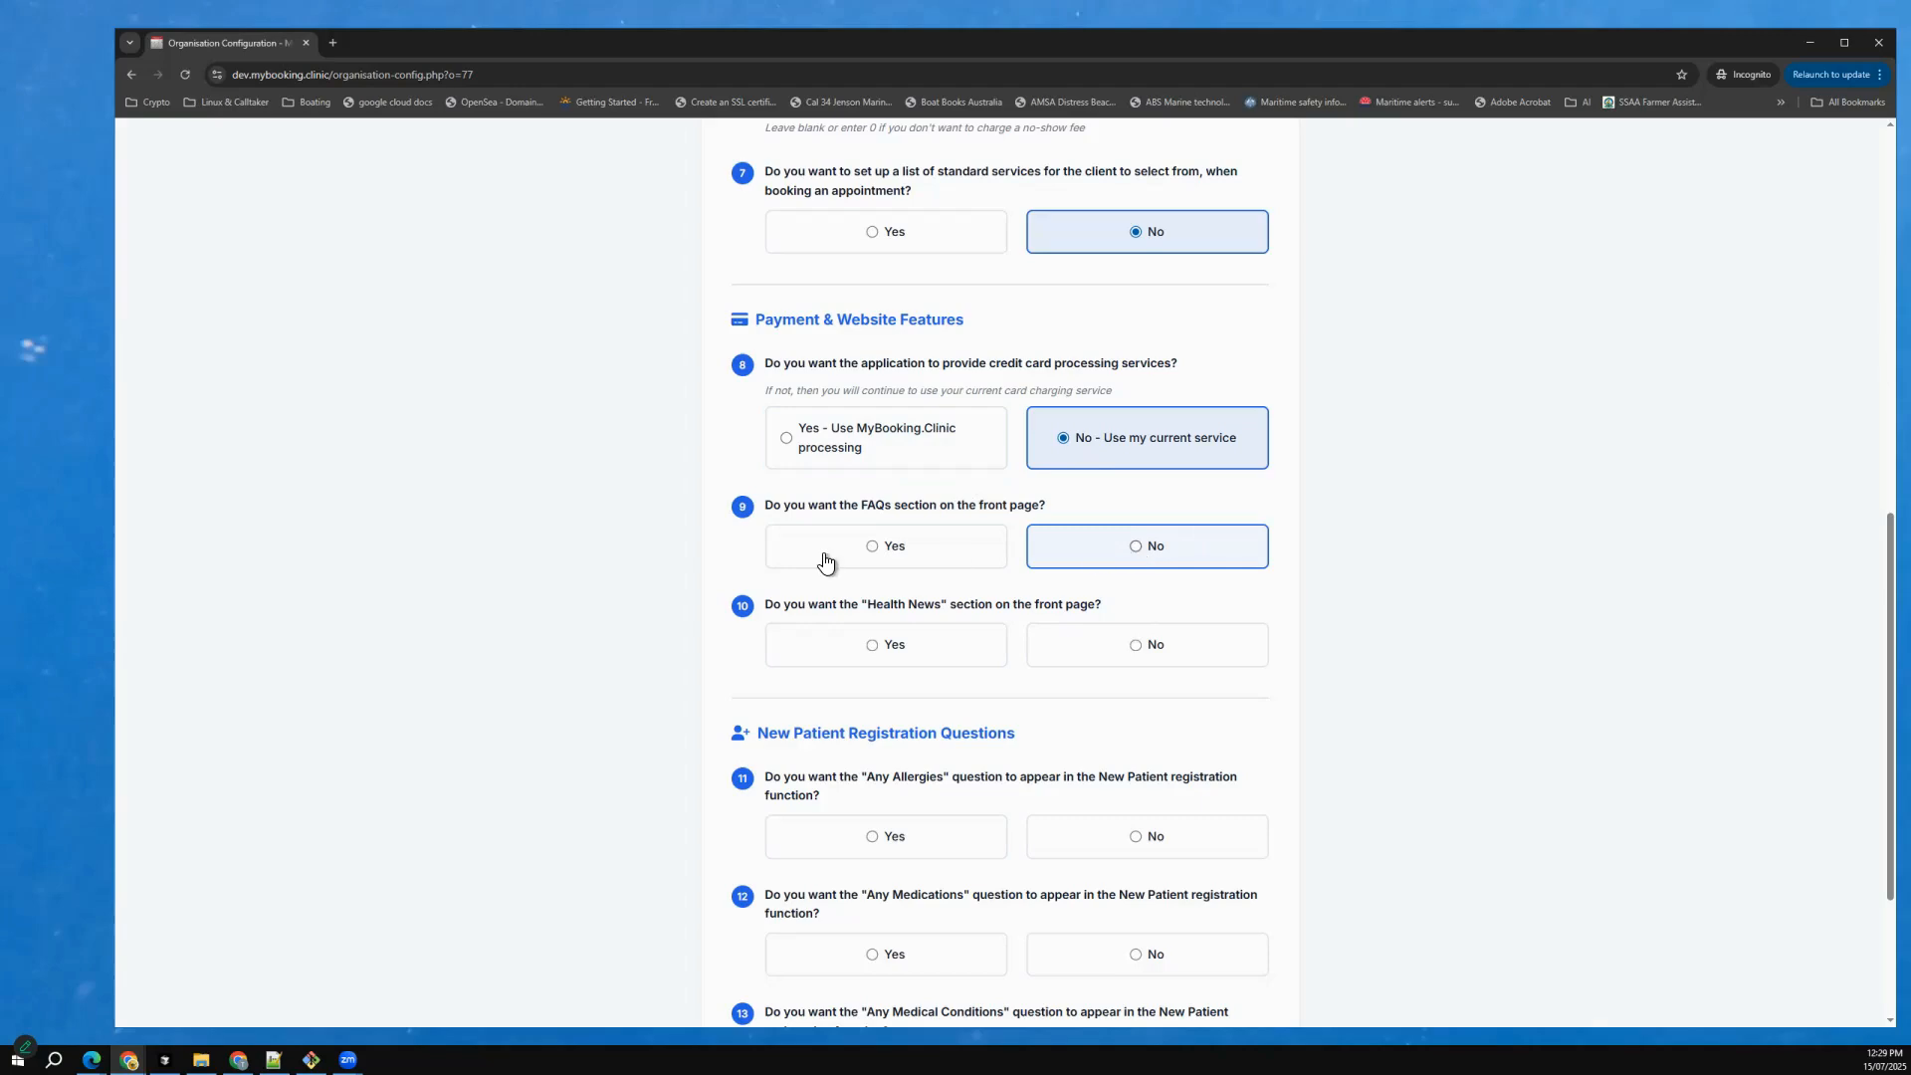
click(1151, 551)
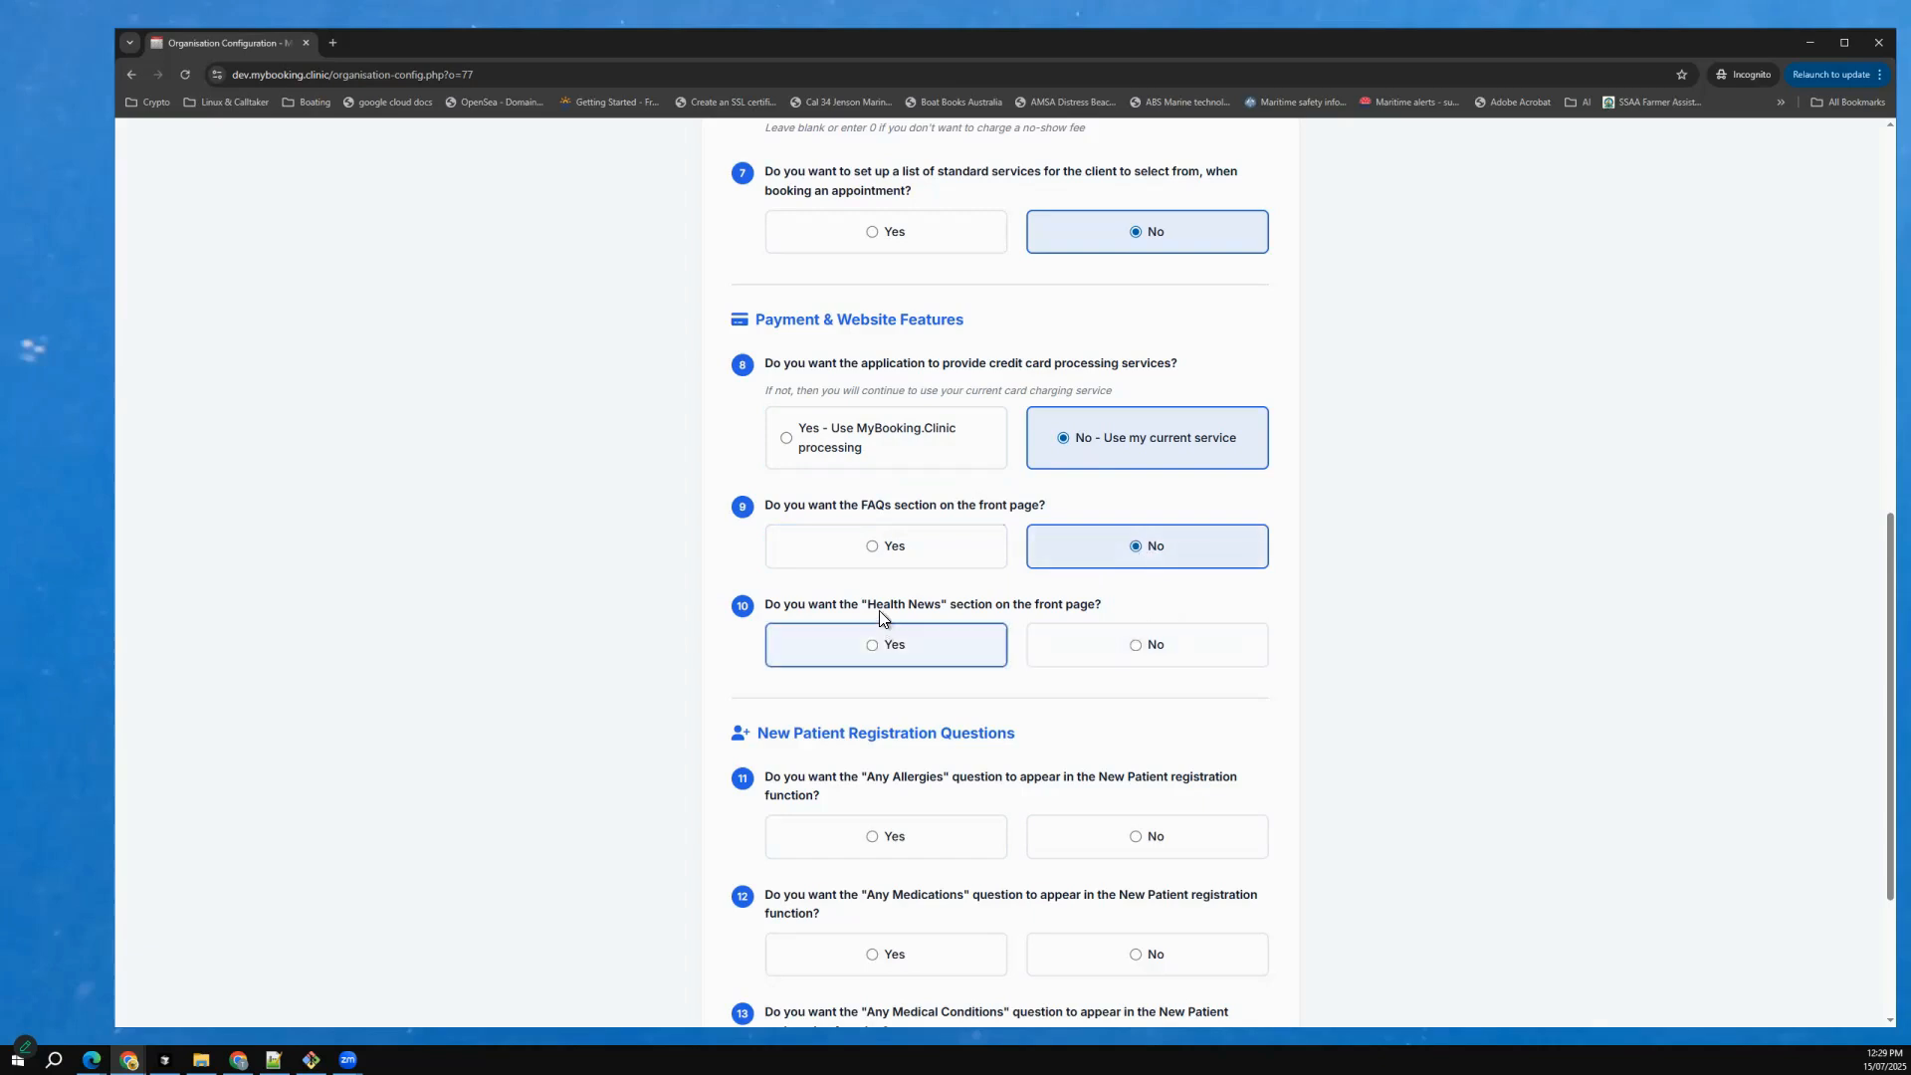
click(1152, 645)
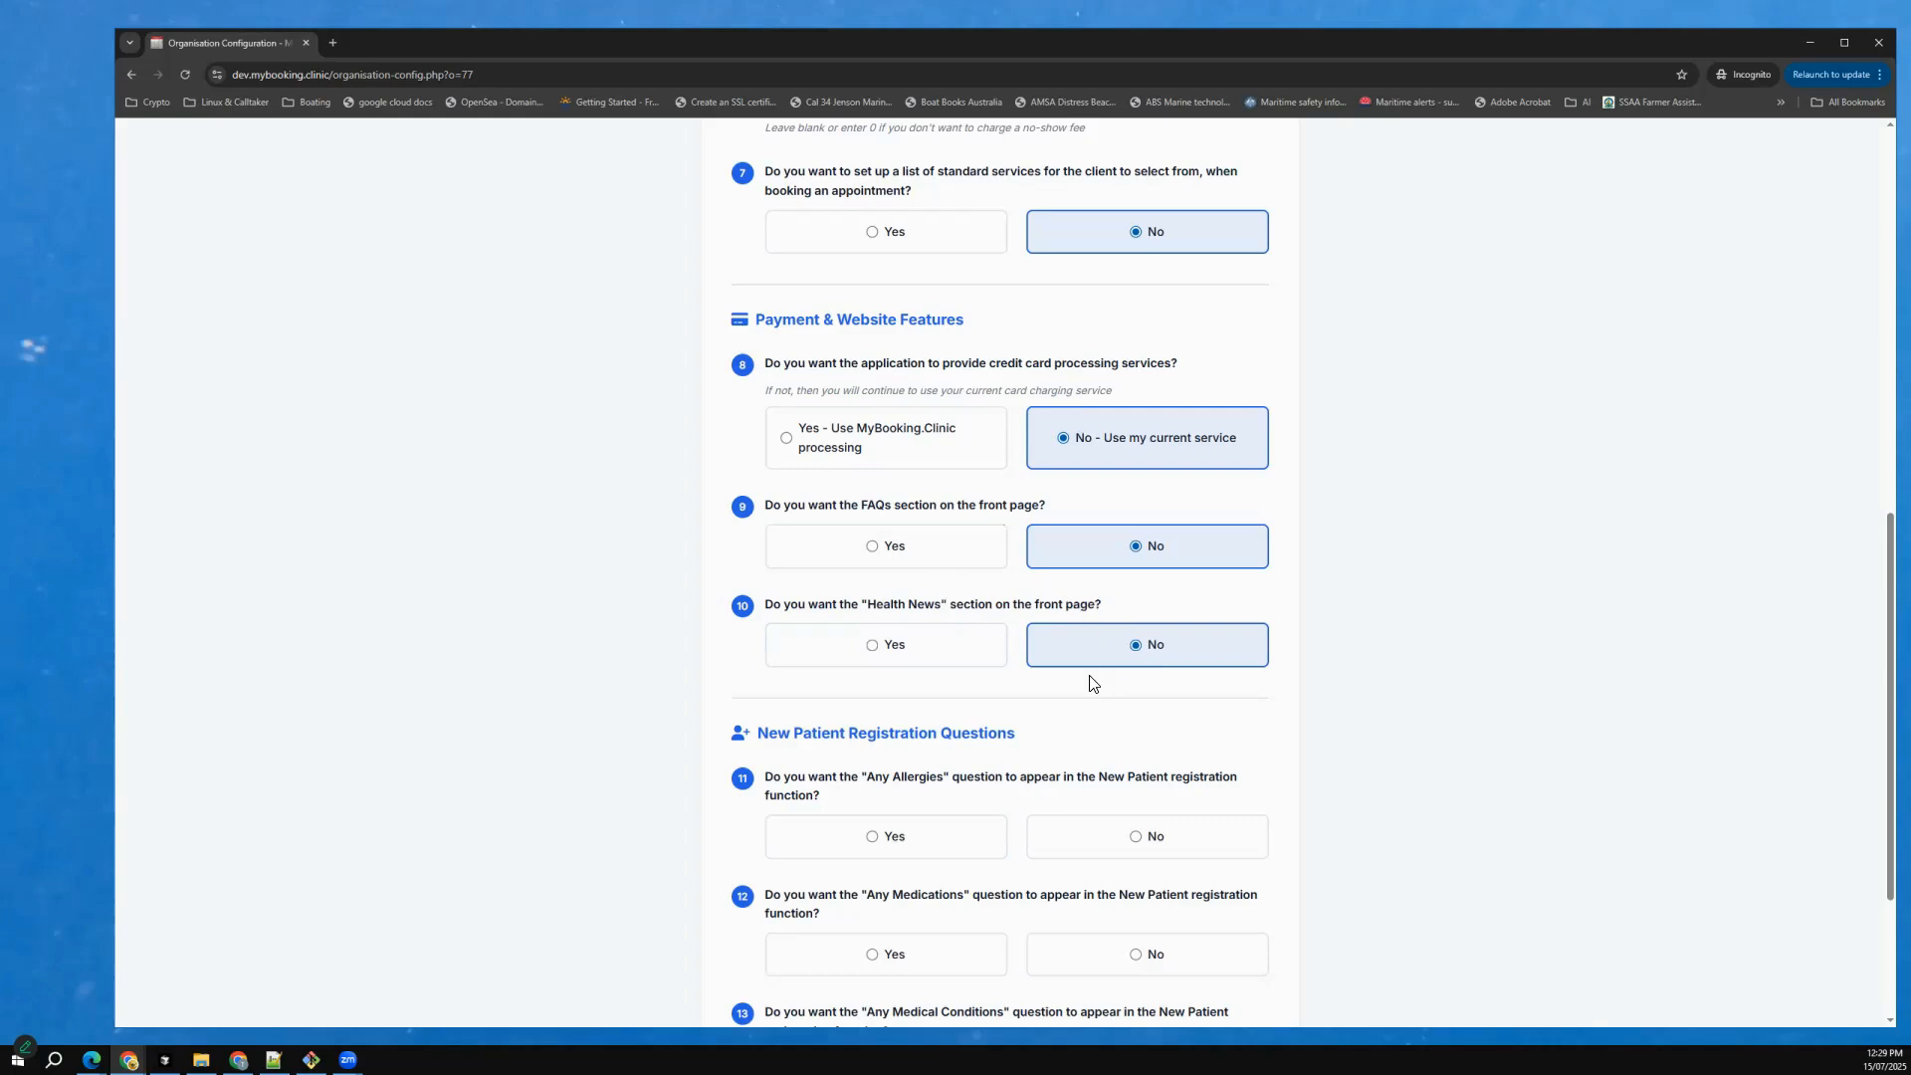
Include the Allergies, Medications and Medical Conditions questions in New Patient registration, and complete the configuration.
scroll(1047, 771, down, 1)
scroll(1045, 772, down, 3)
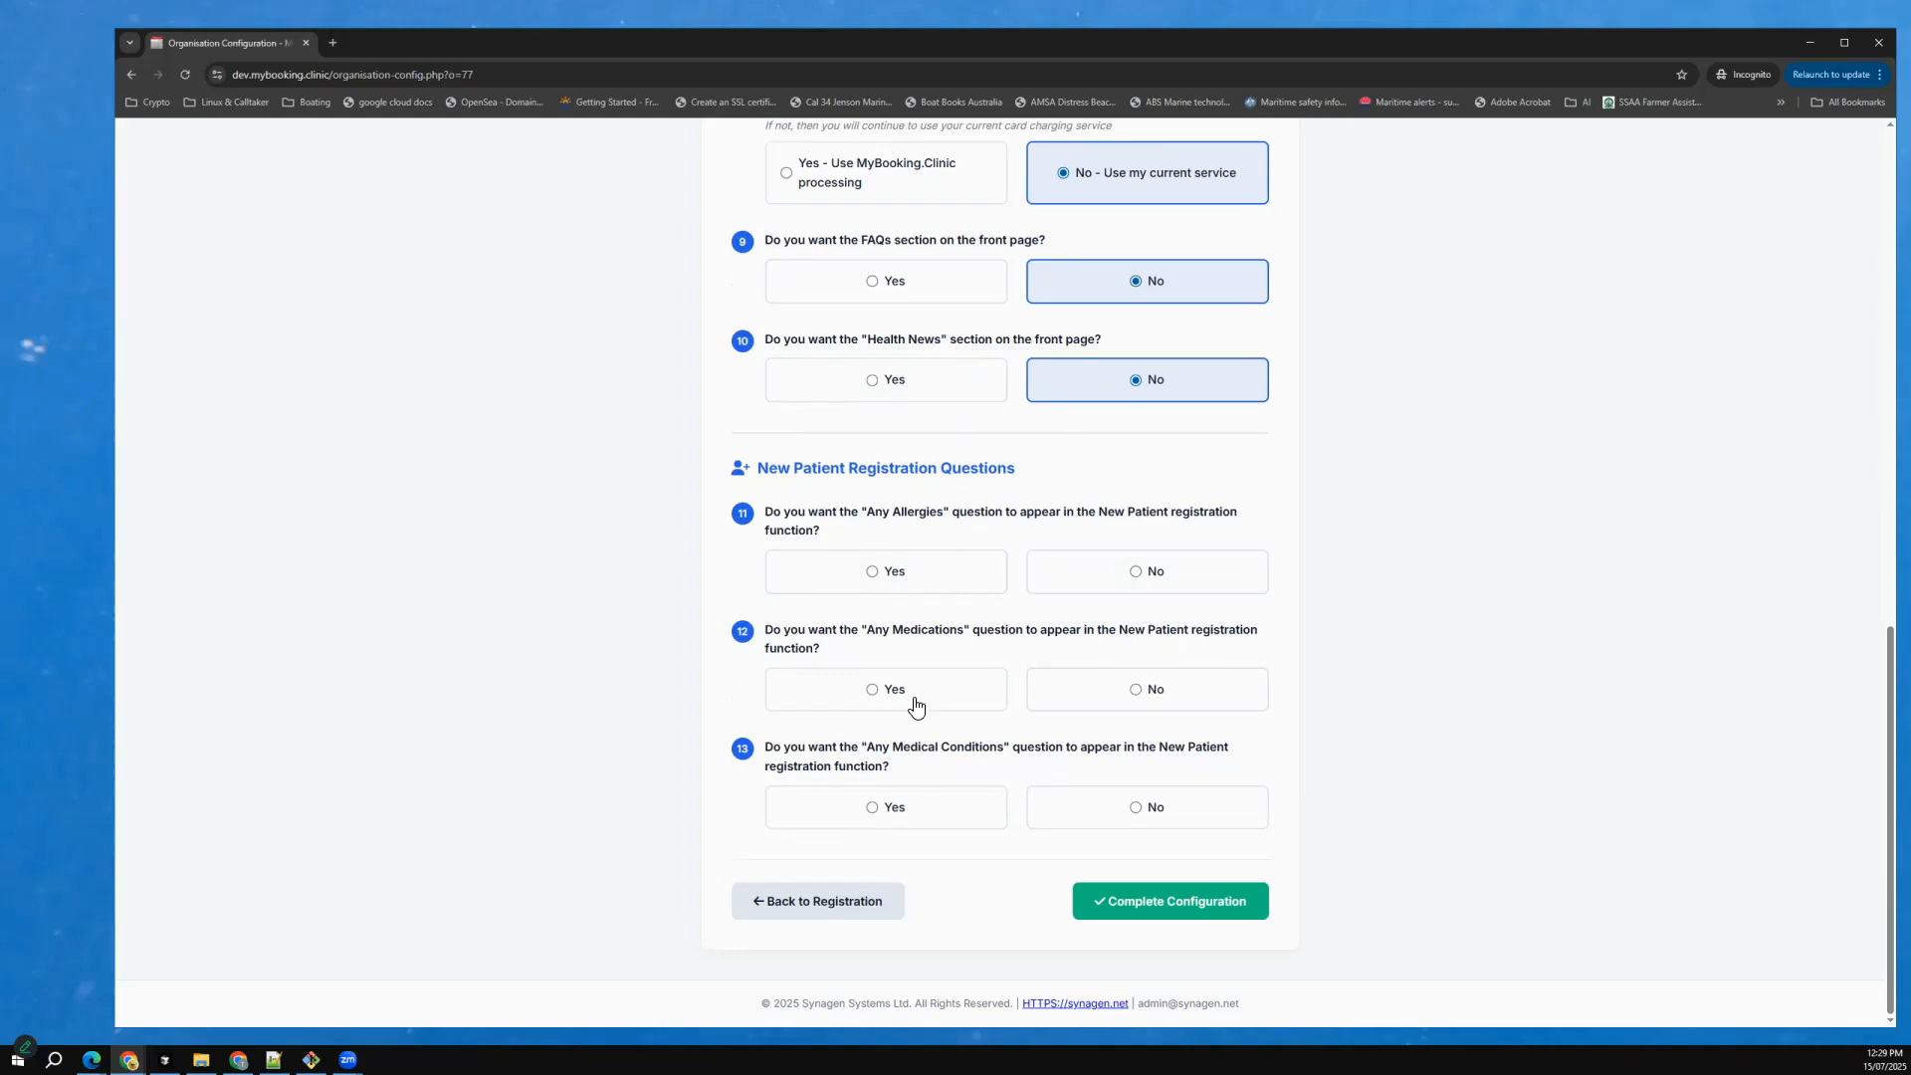
click(888, 585)
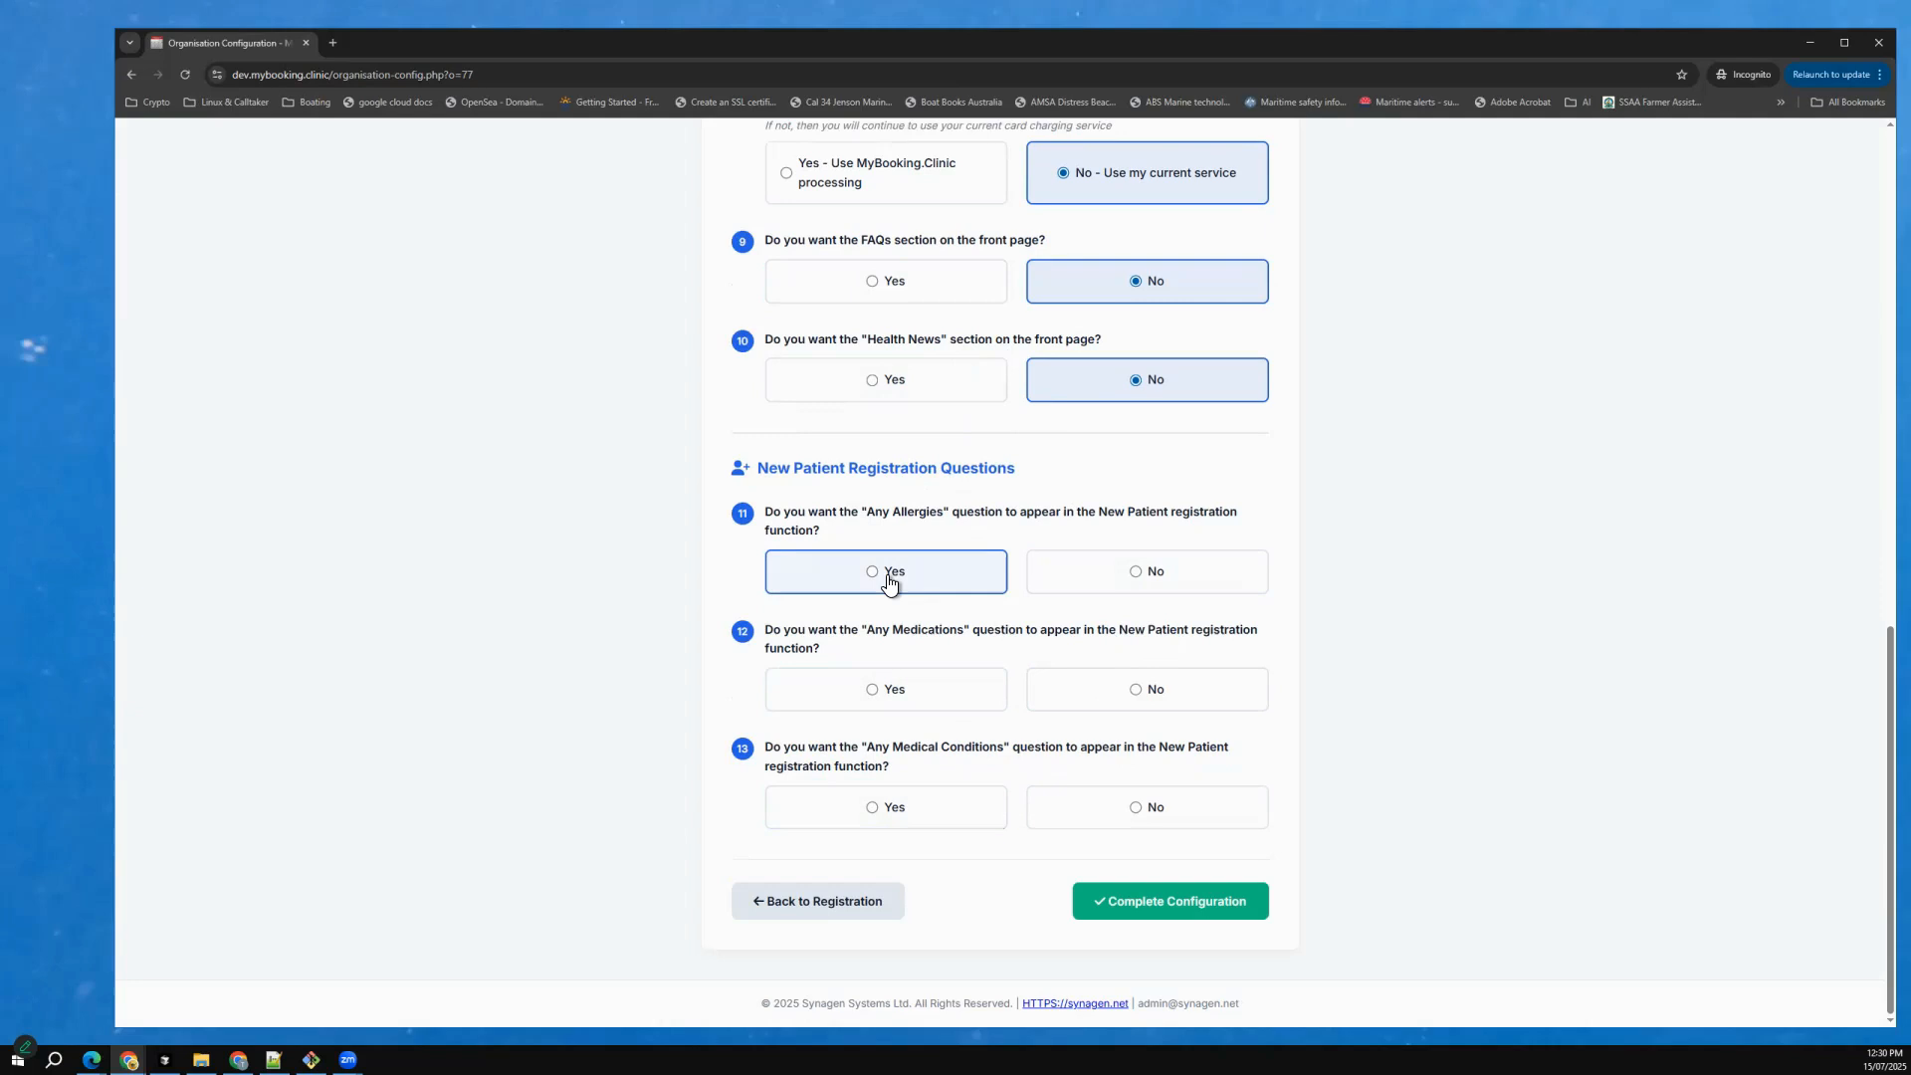
click(892, 696)
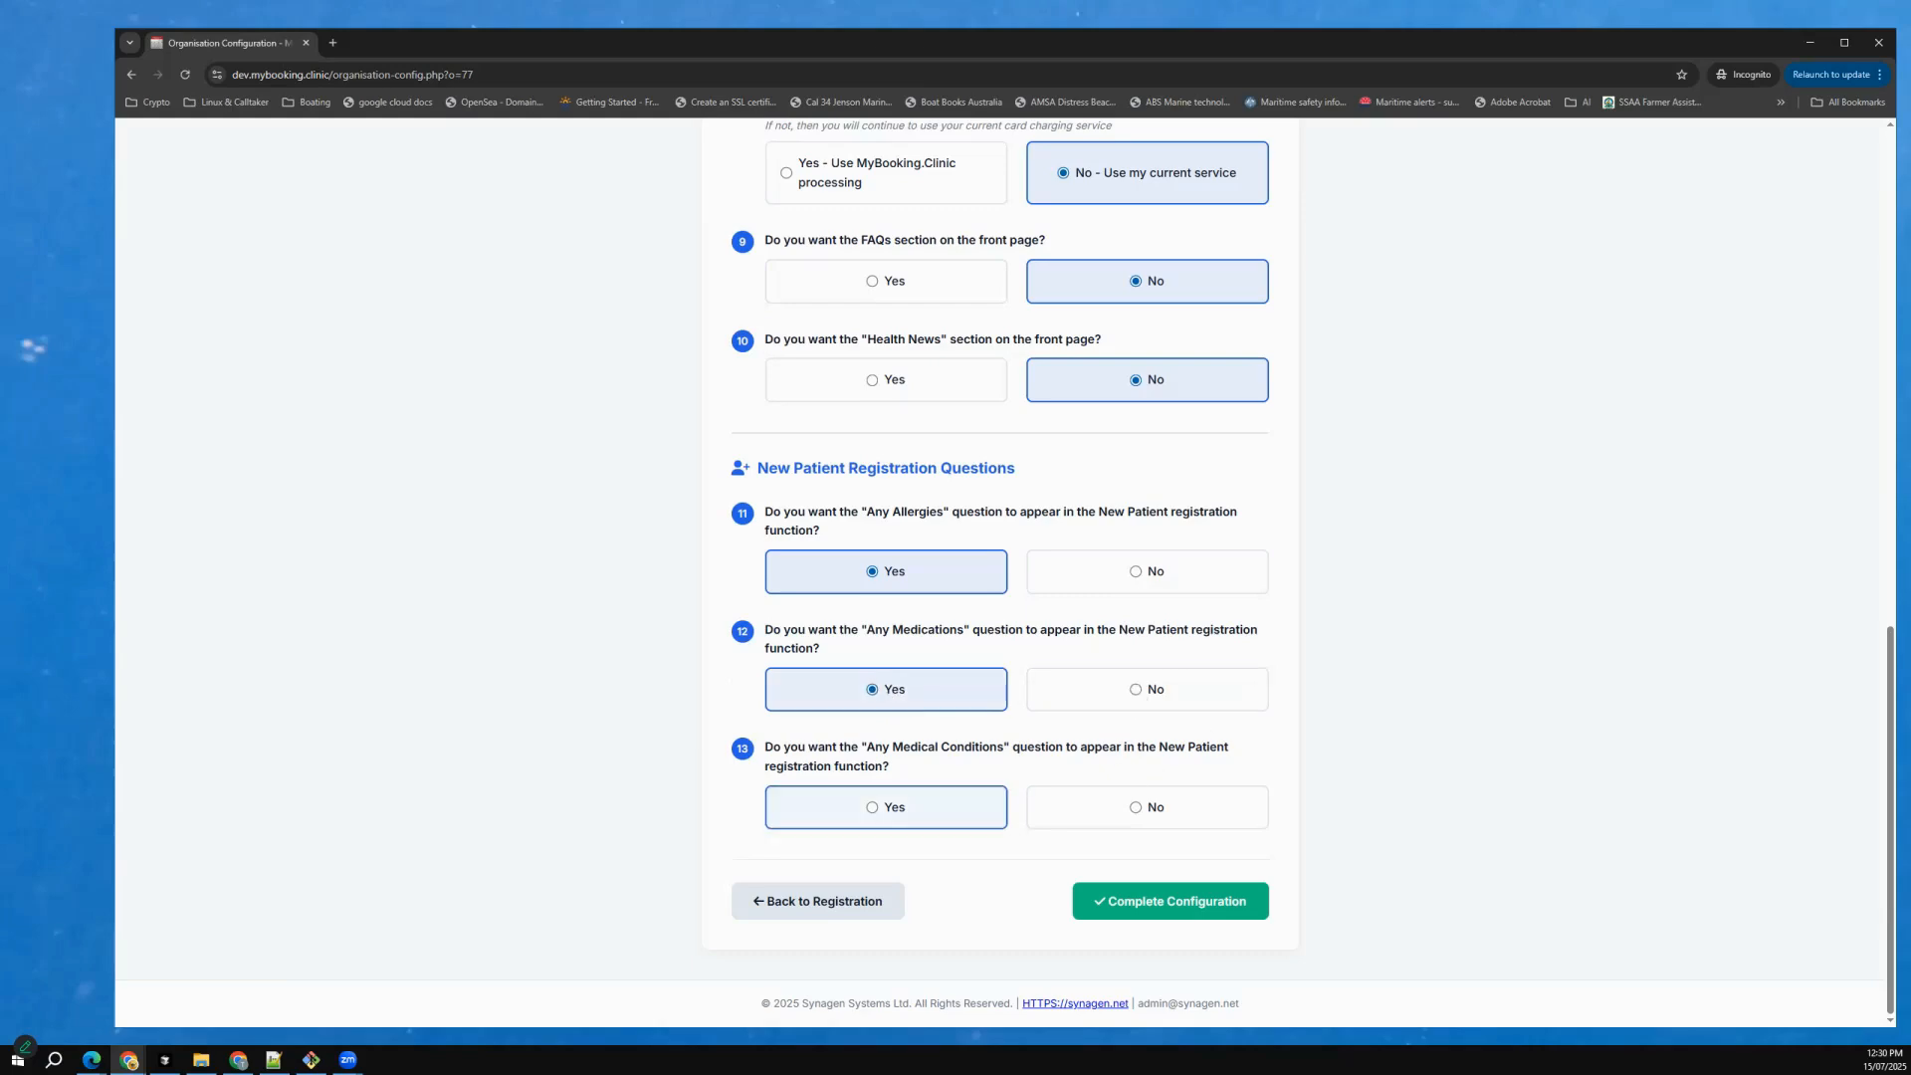
click(885, 807)
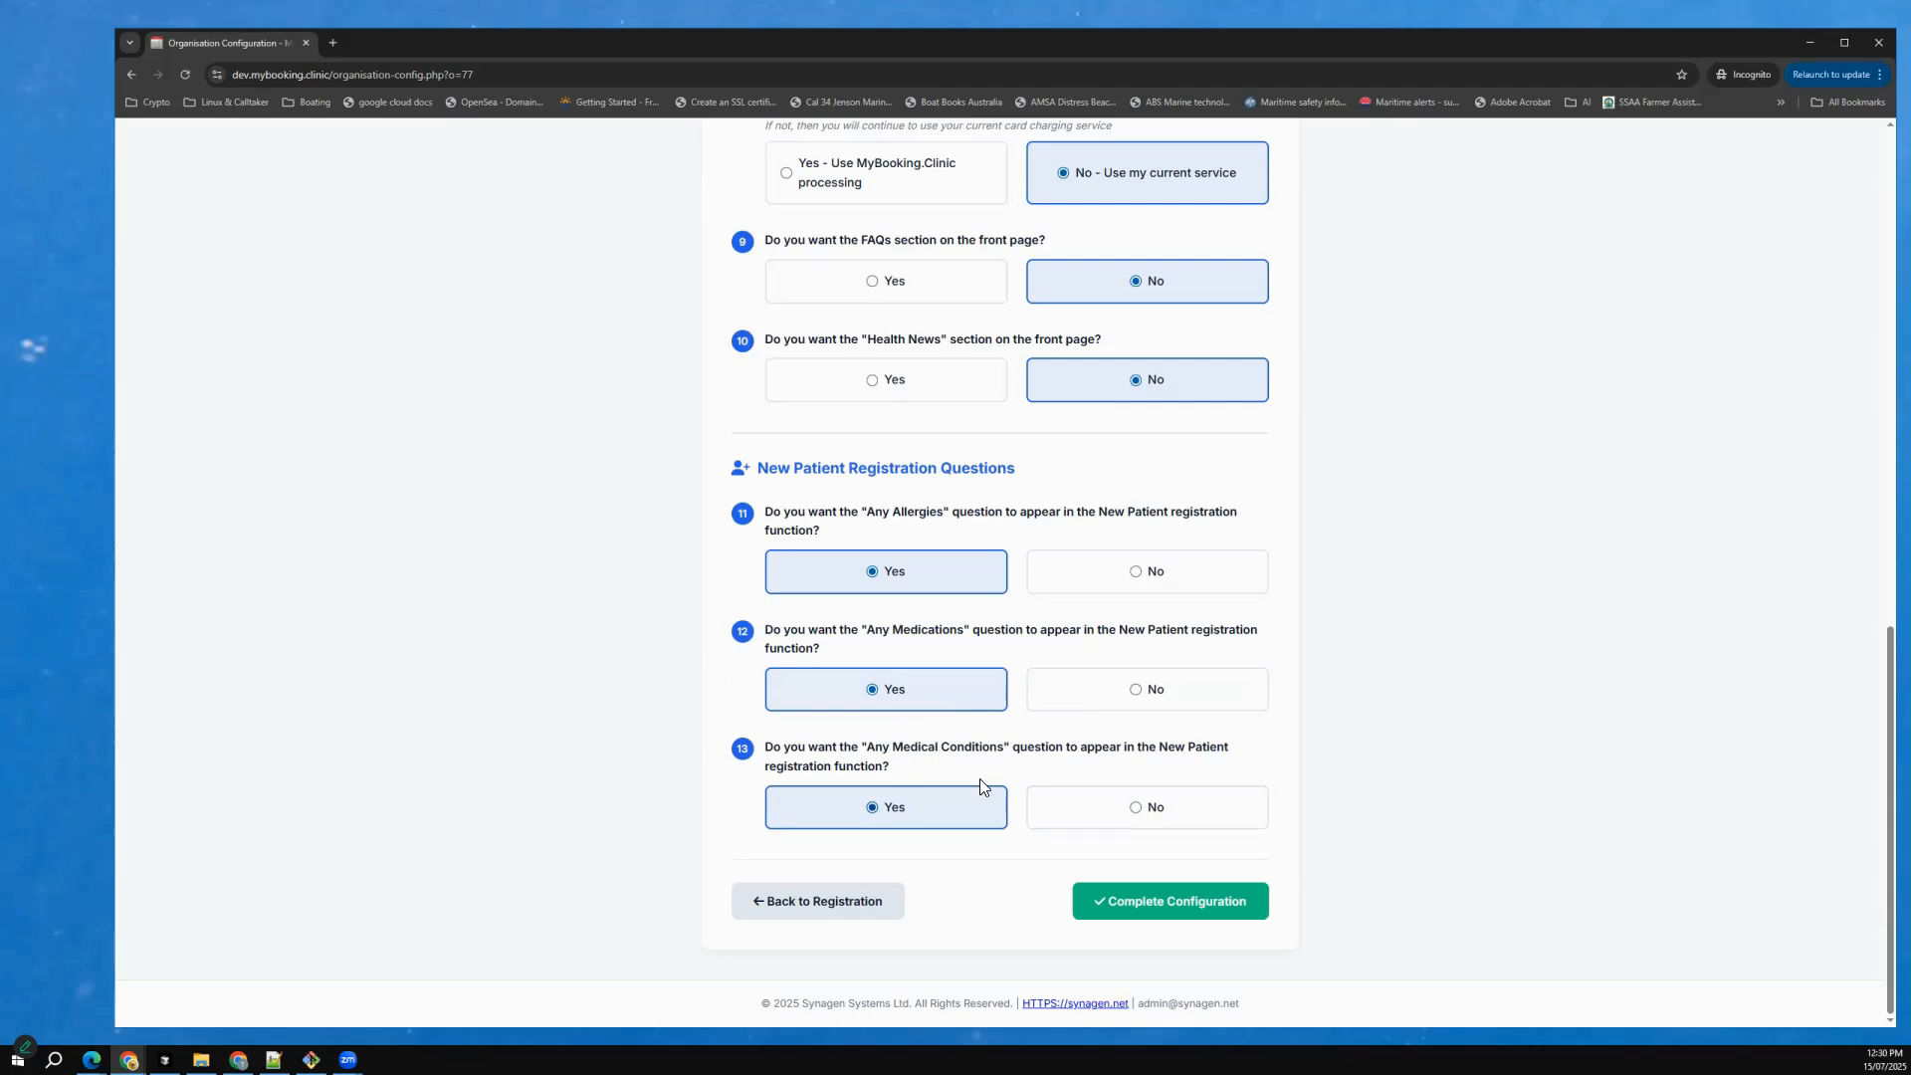
click(1171, 901)
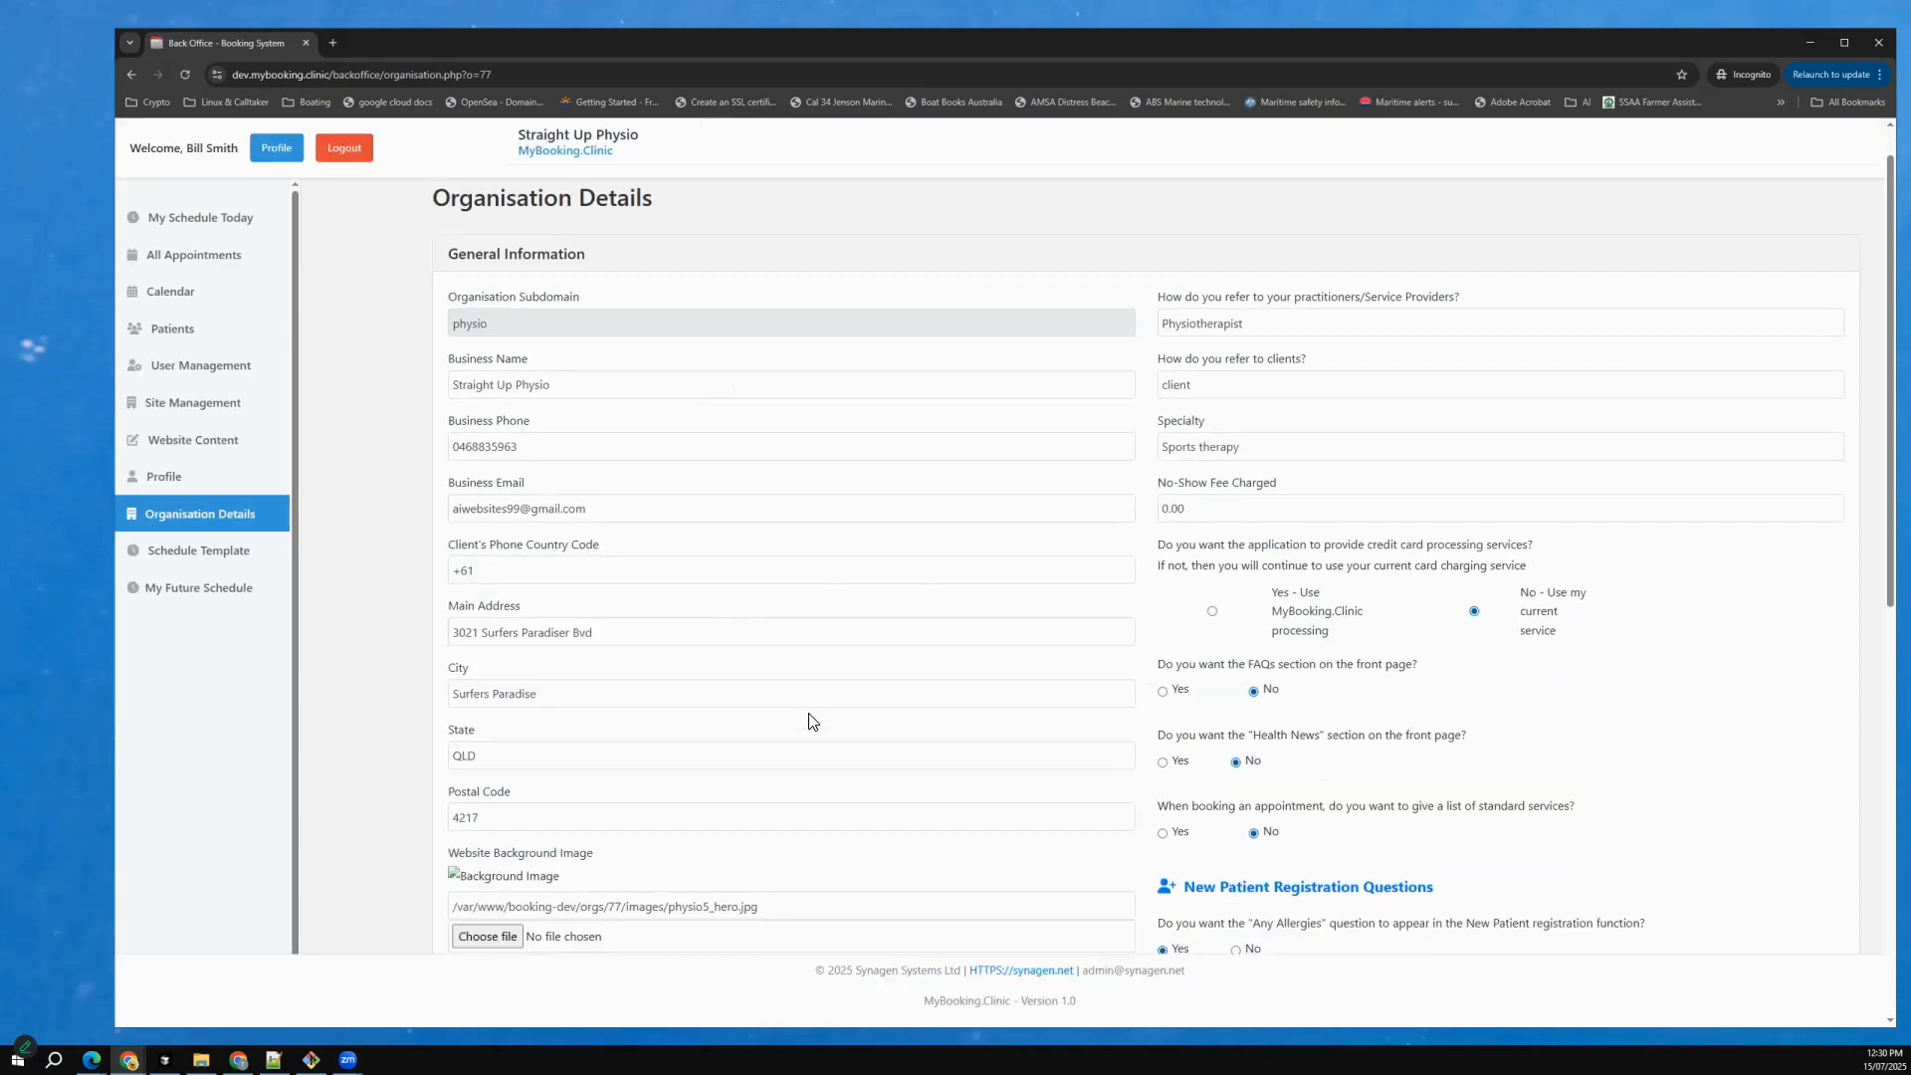
Switch to Microsoft Edge, open physio.dev.mybooking.clinic and look through the practice's home page.
scroll(808, 719, down, 2)
scroll(717, 657, down, 1)
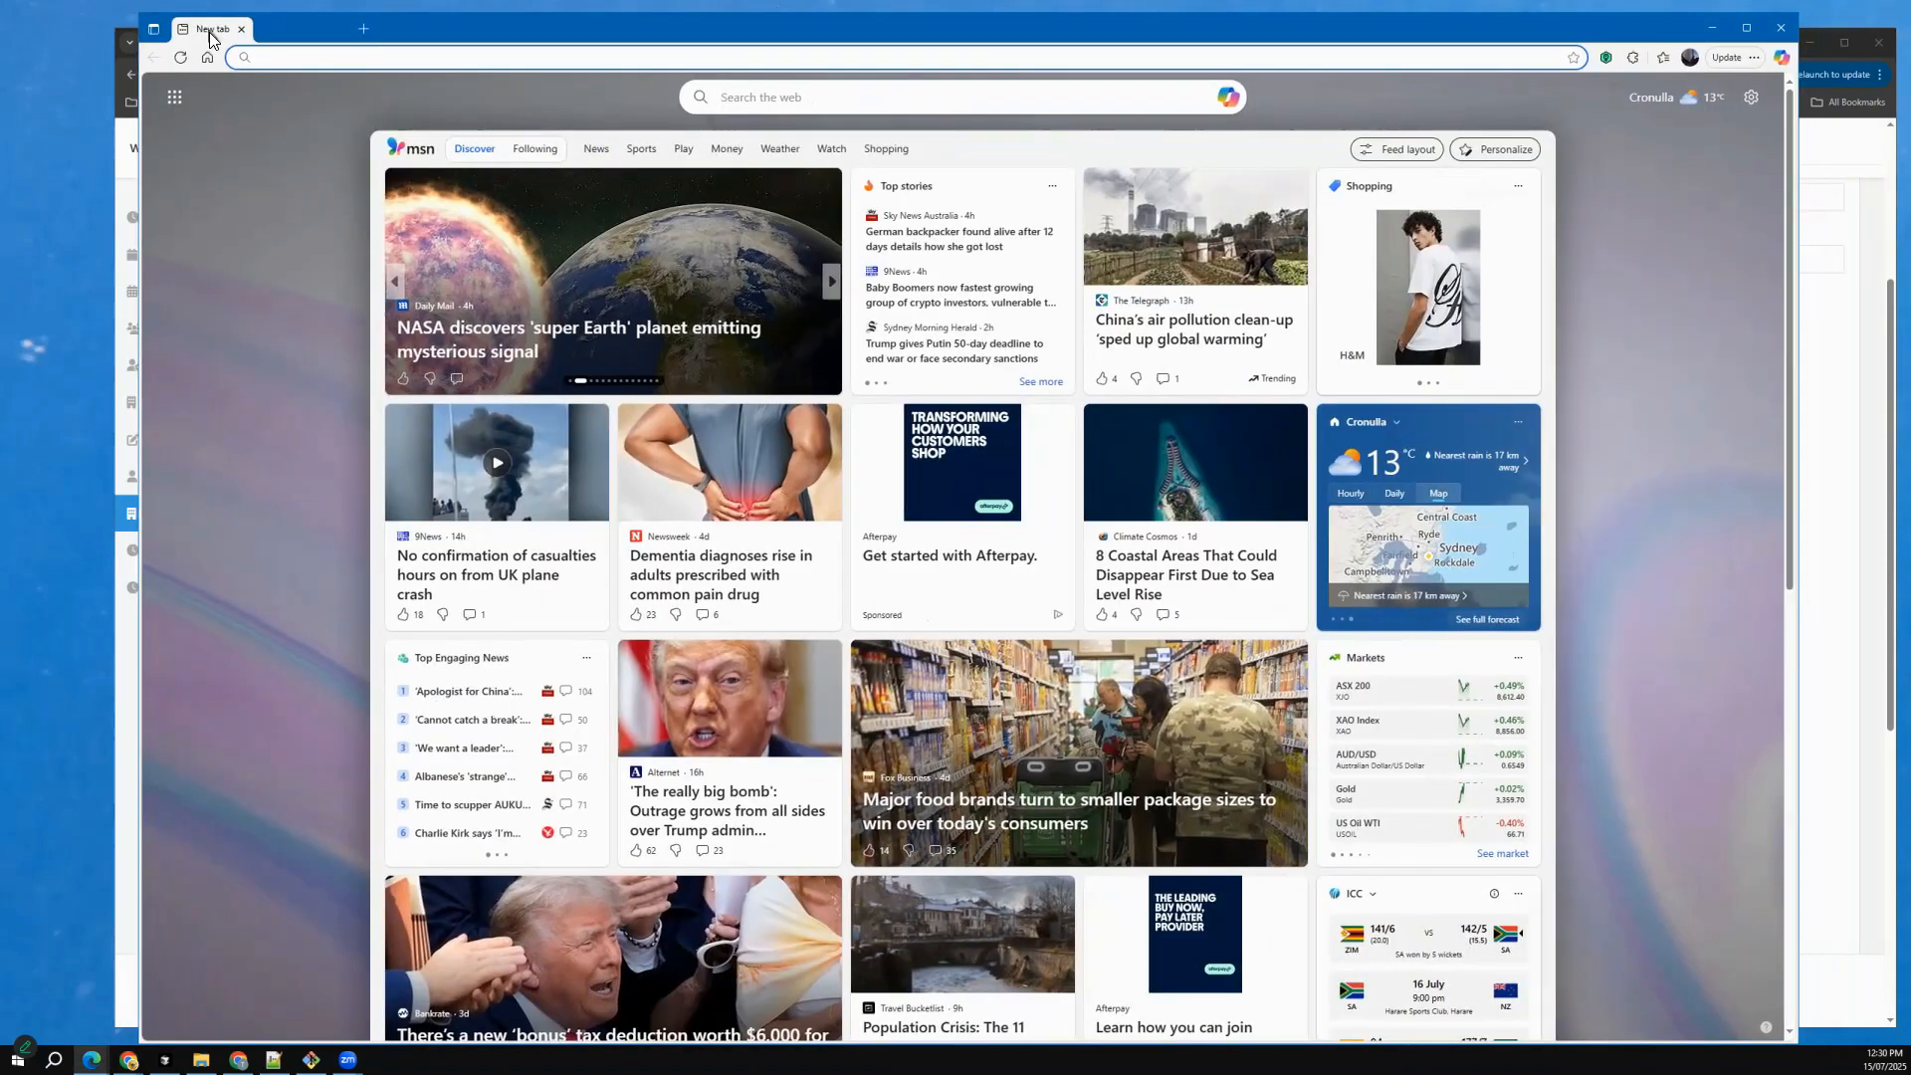
click(309, 58)
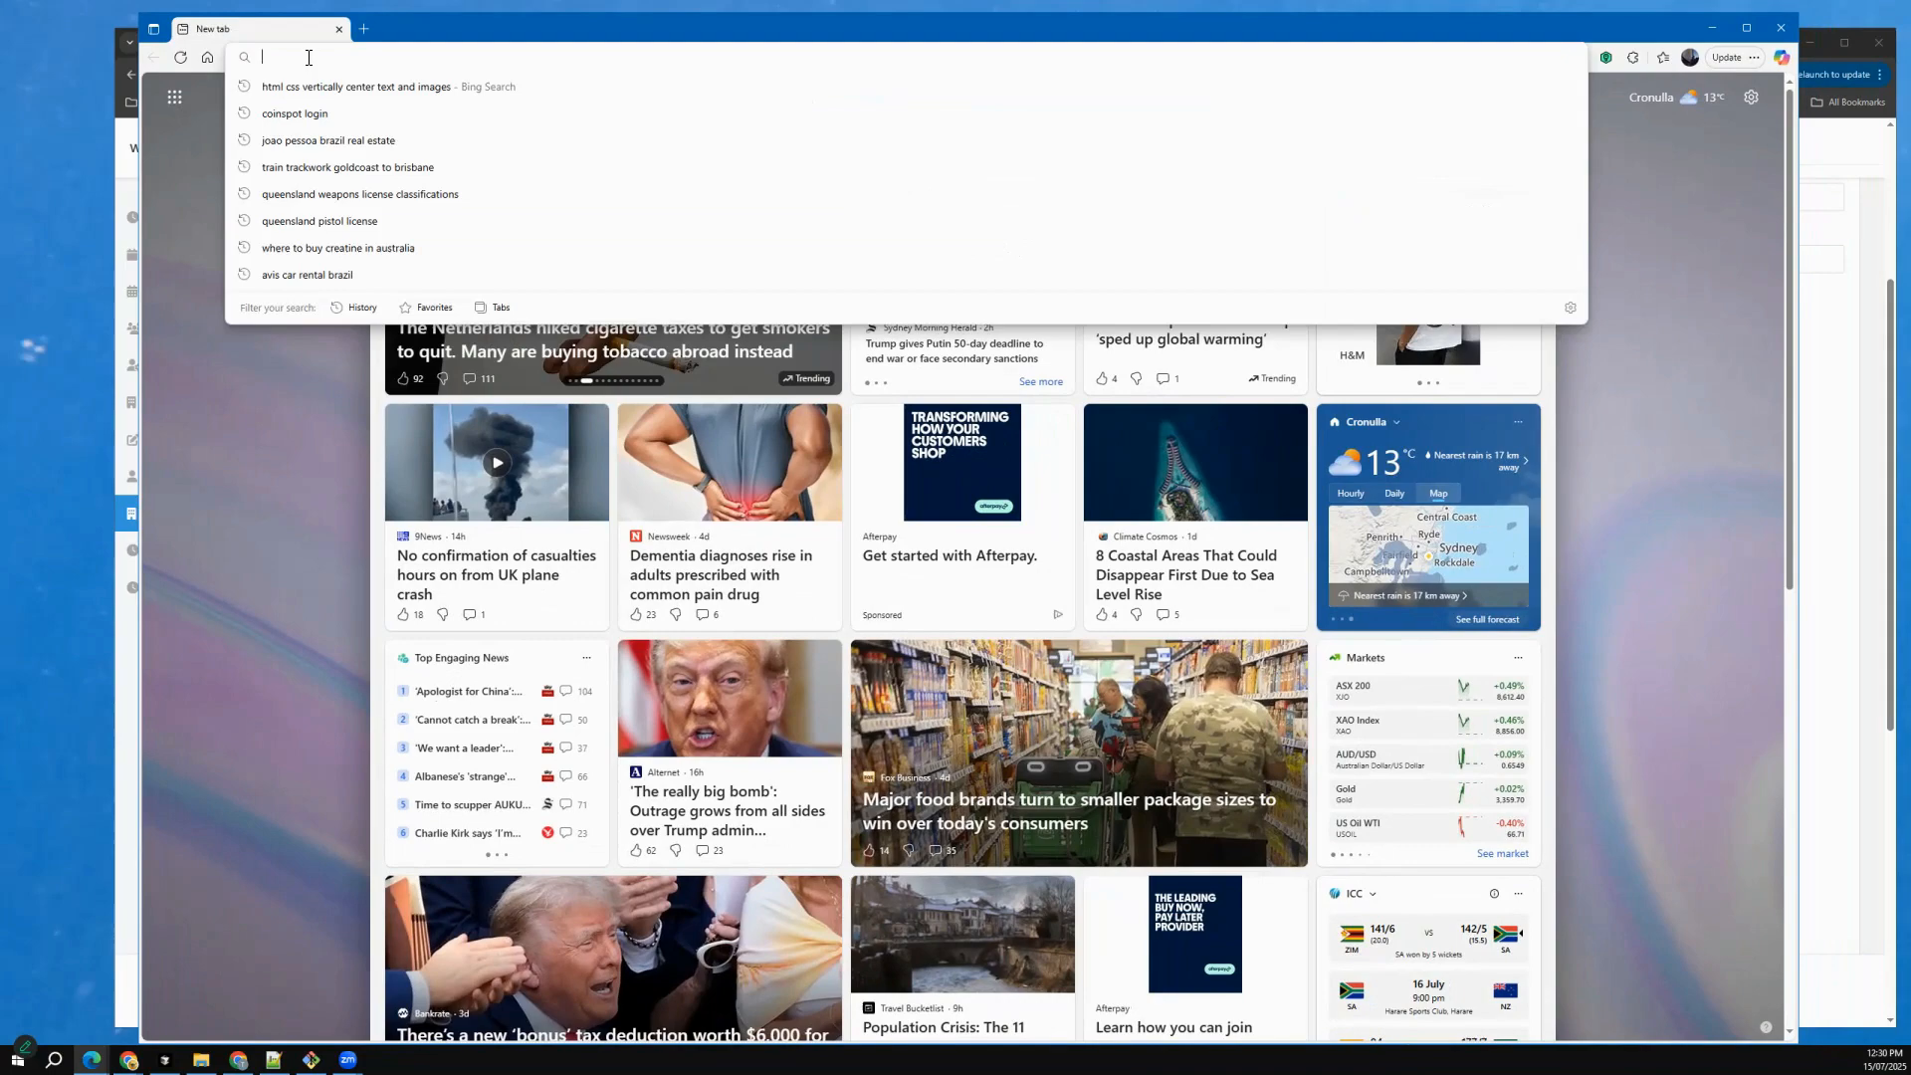
text(phy)
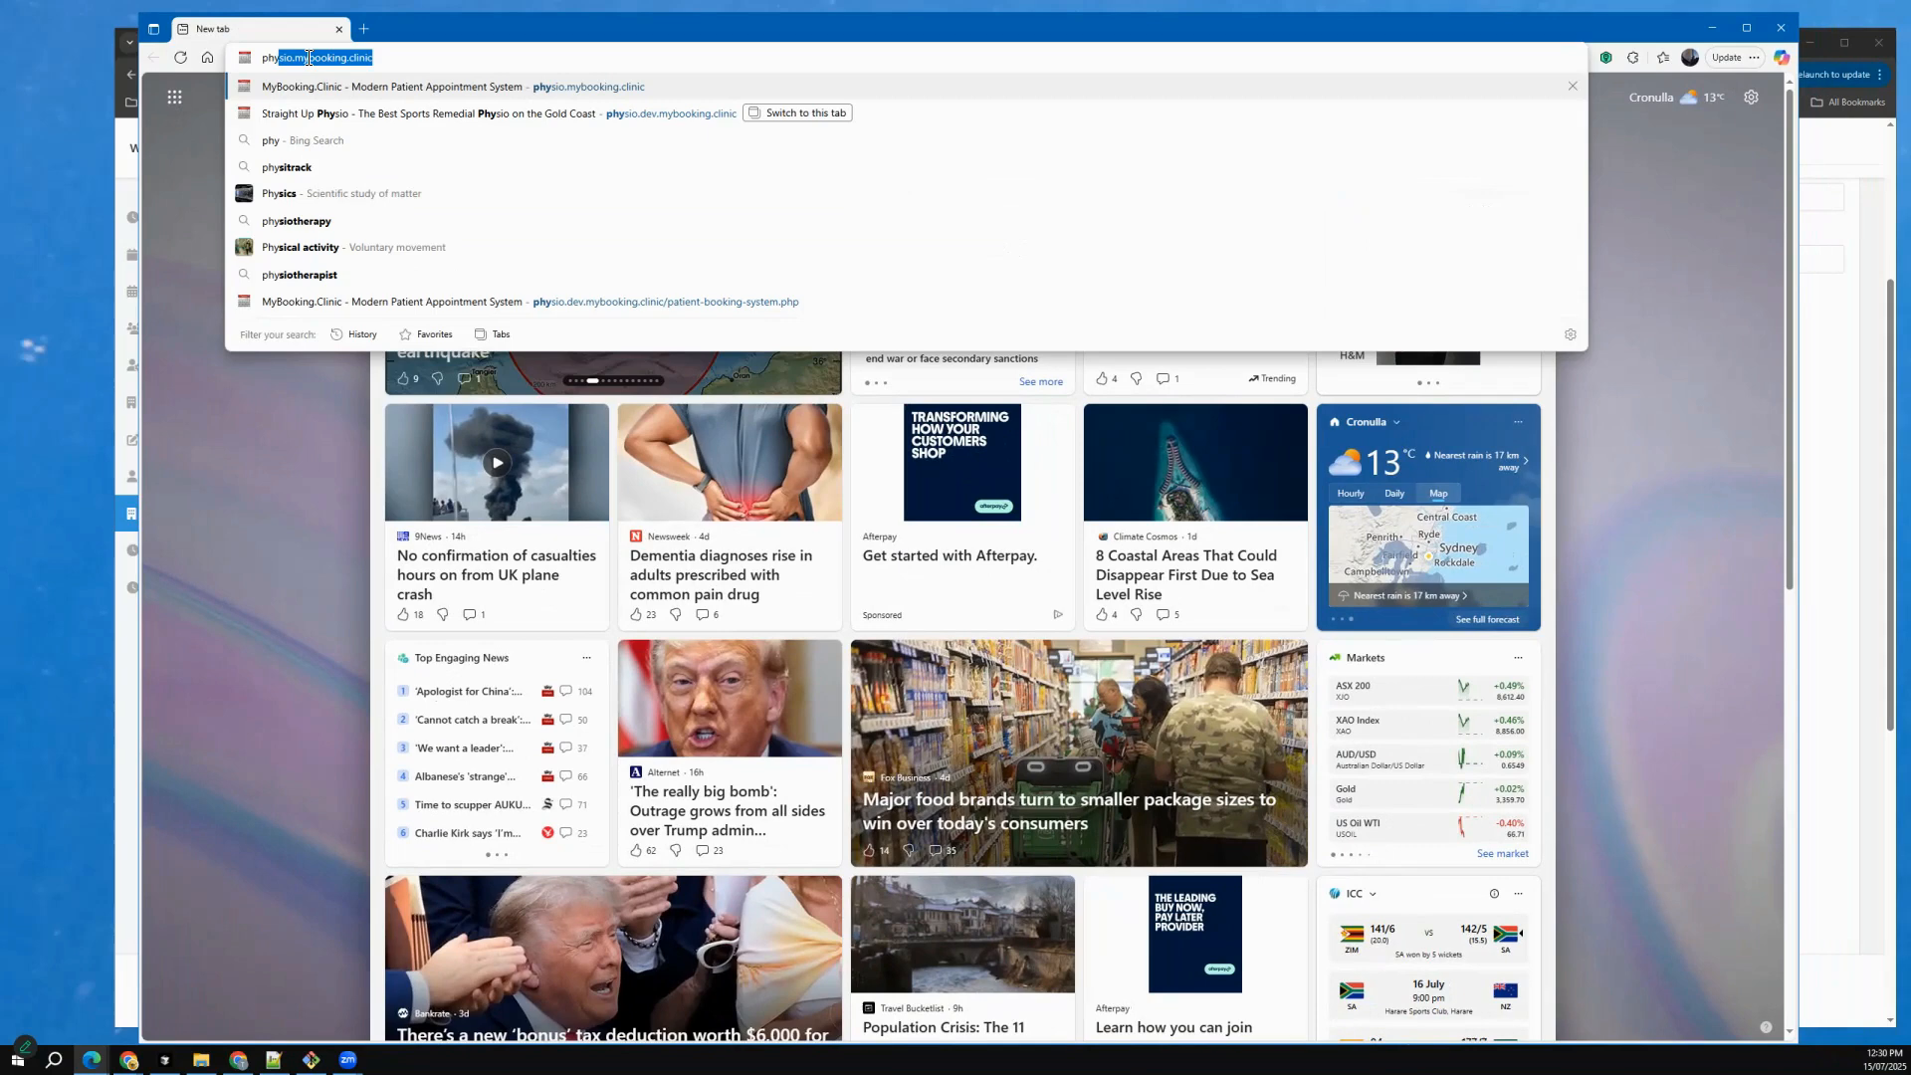
text(sio.dev)
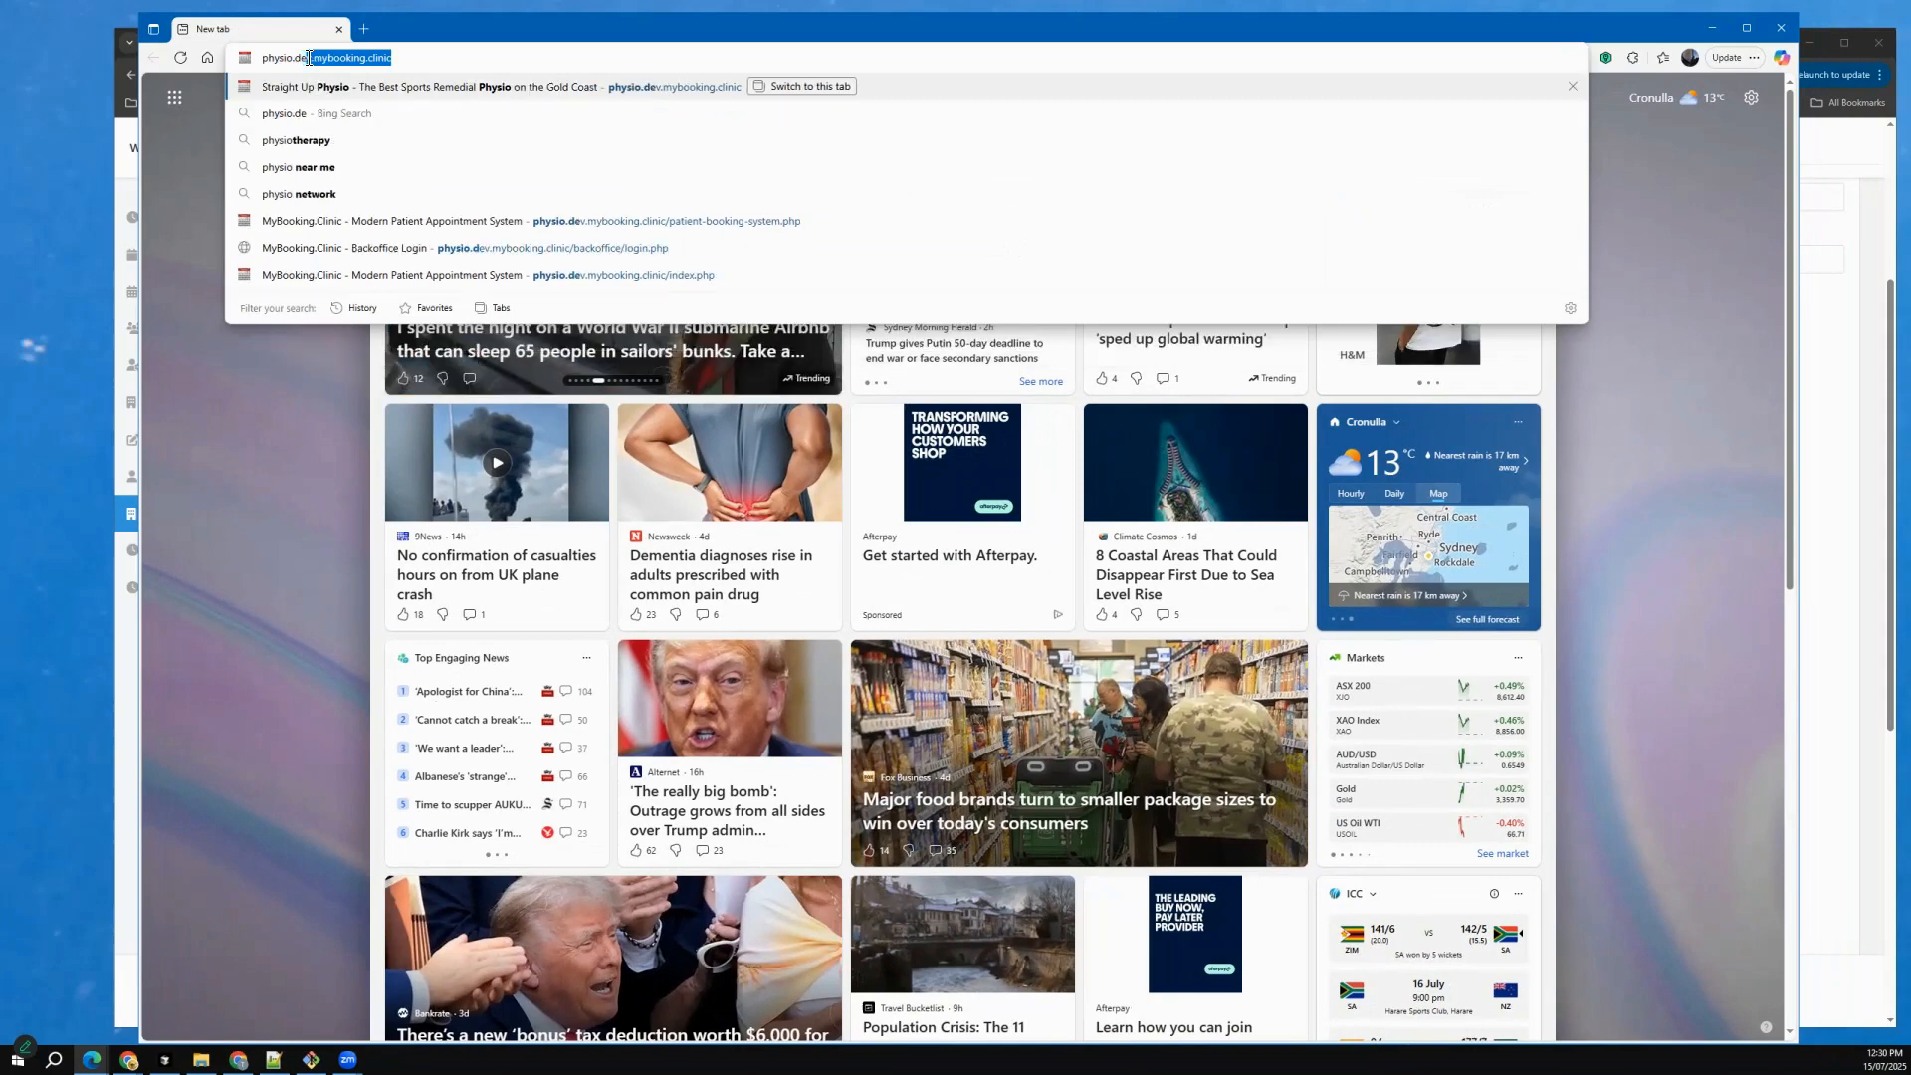
text(.myb)
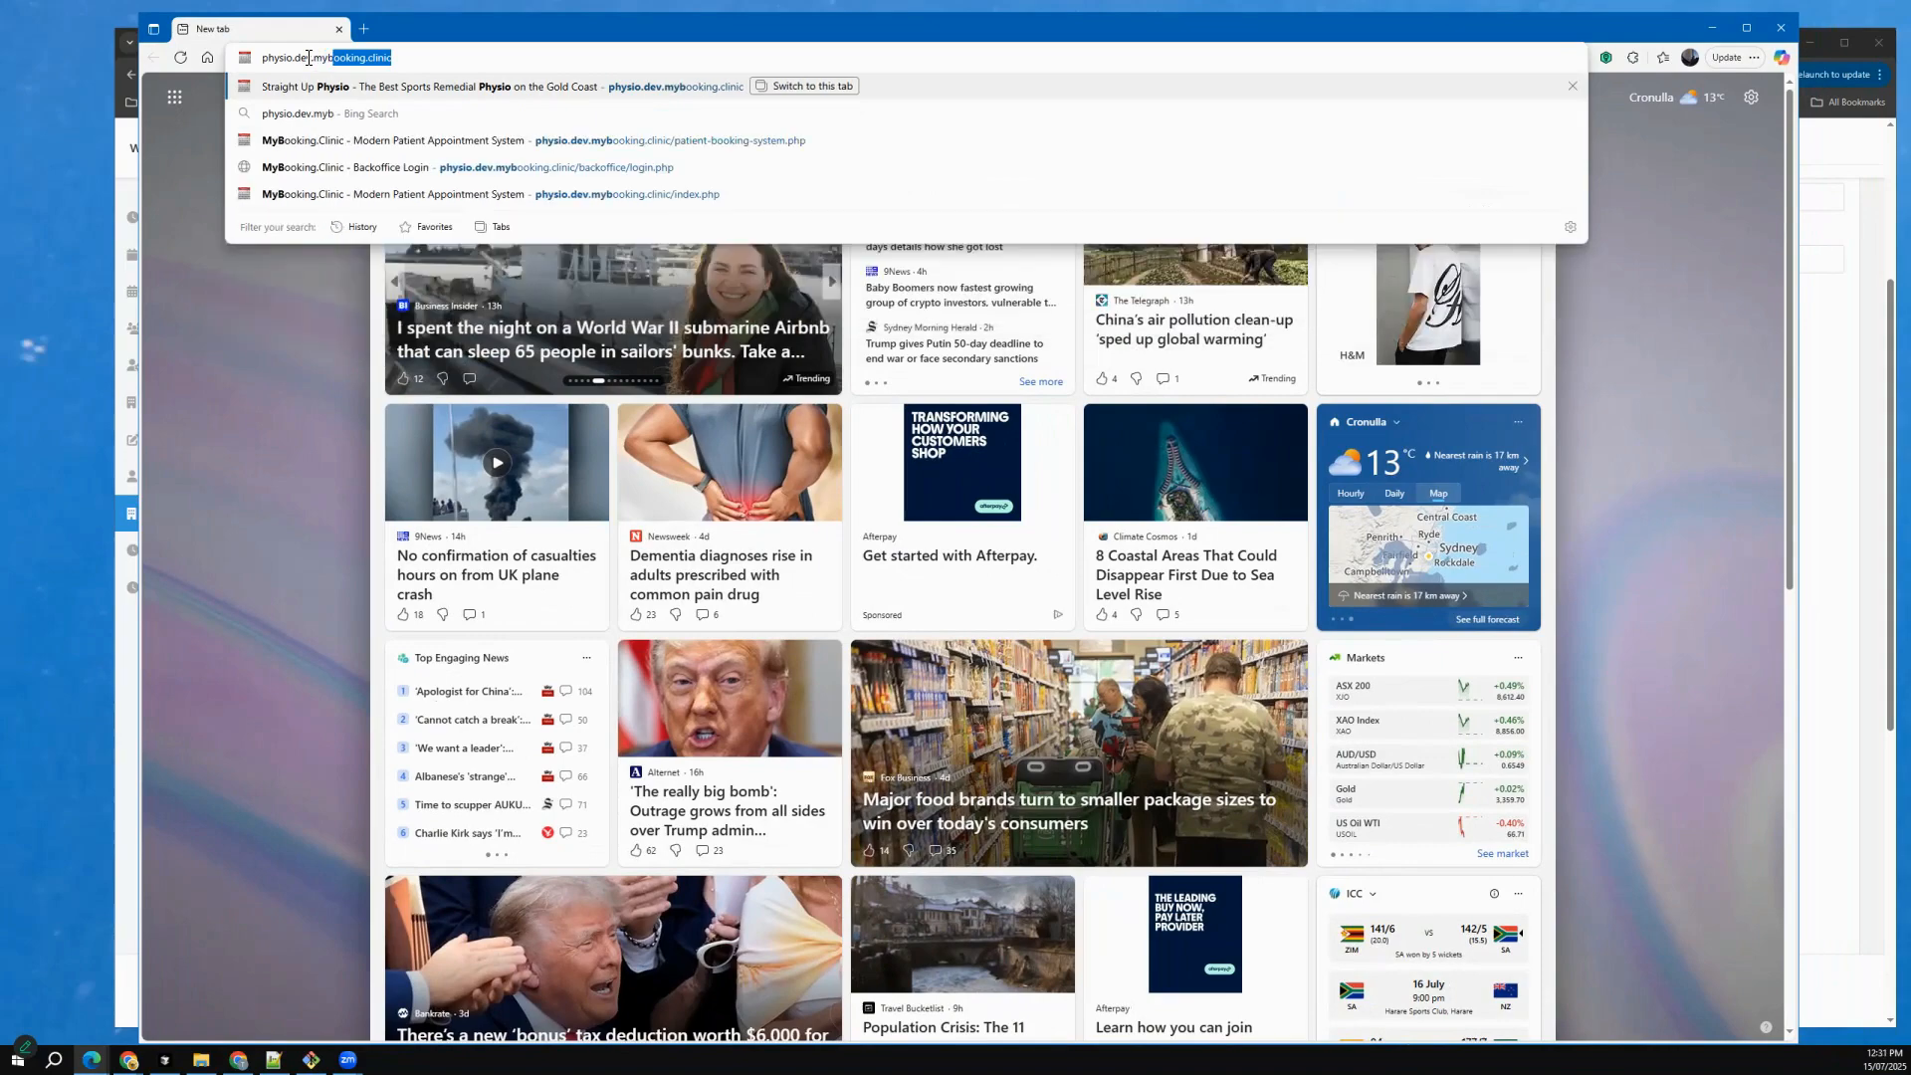
text(ooking.clin)
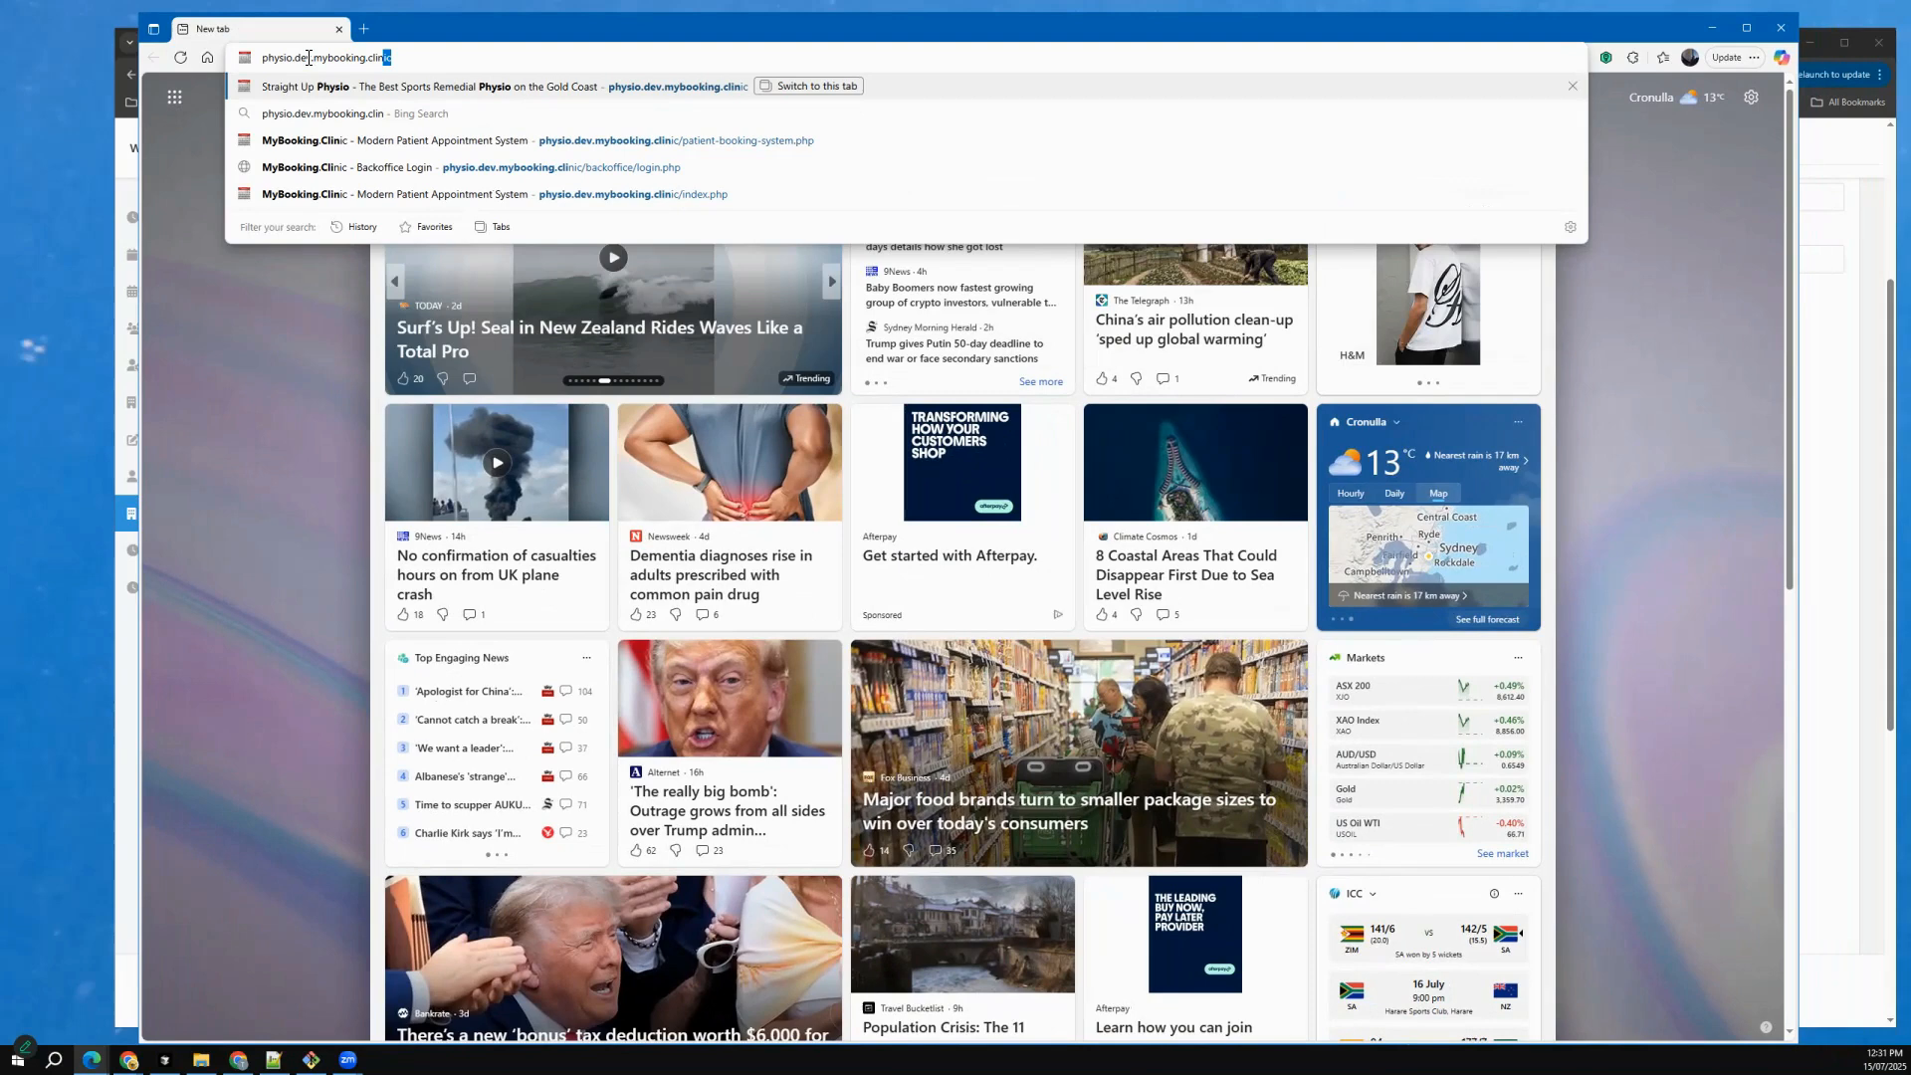
text(ic)
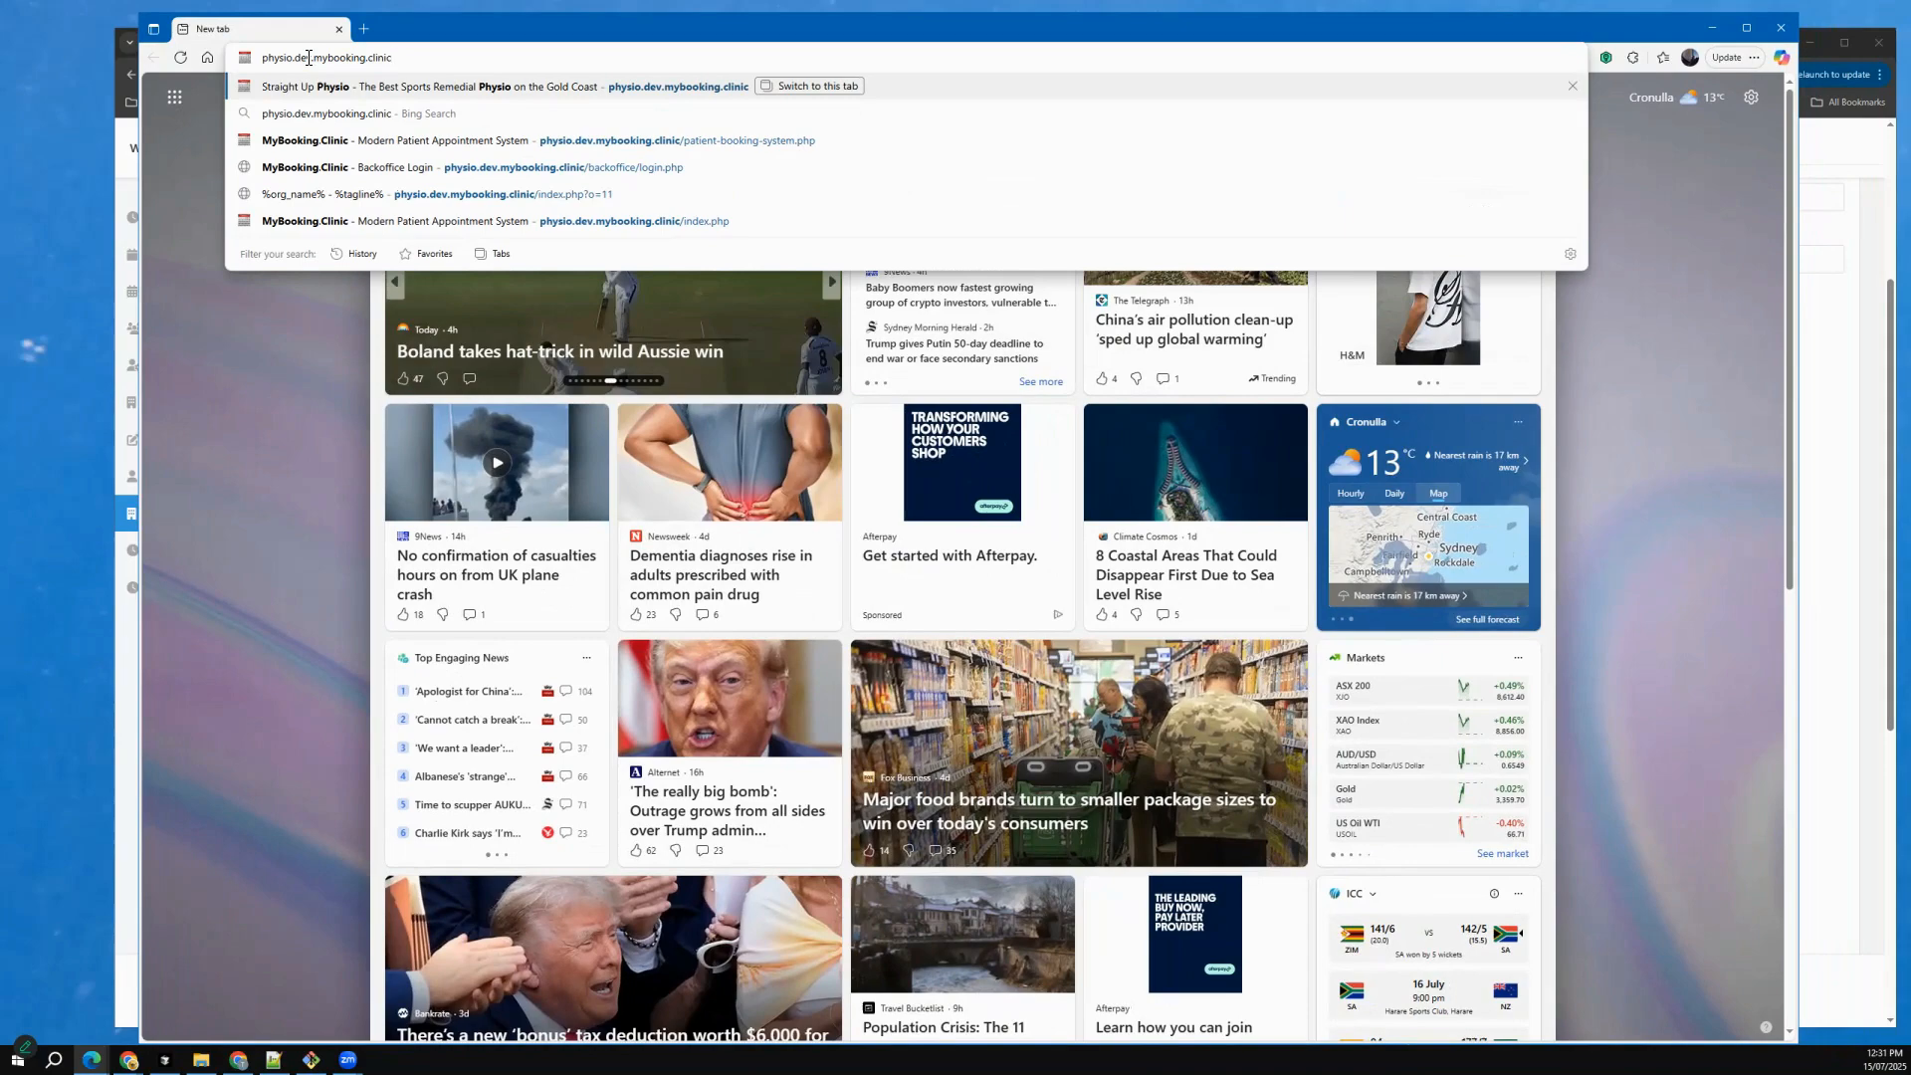
key(Return)
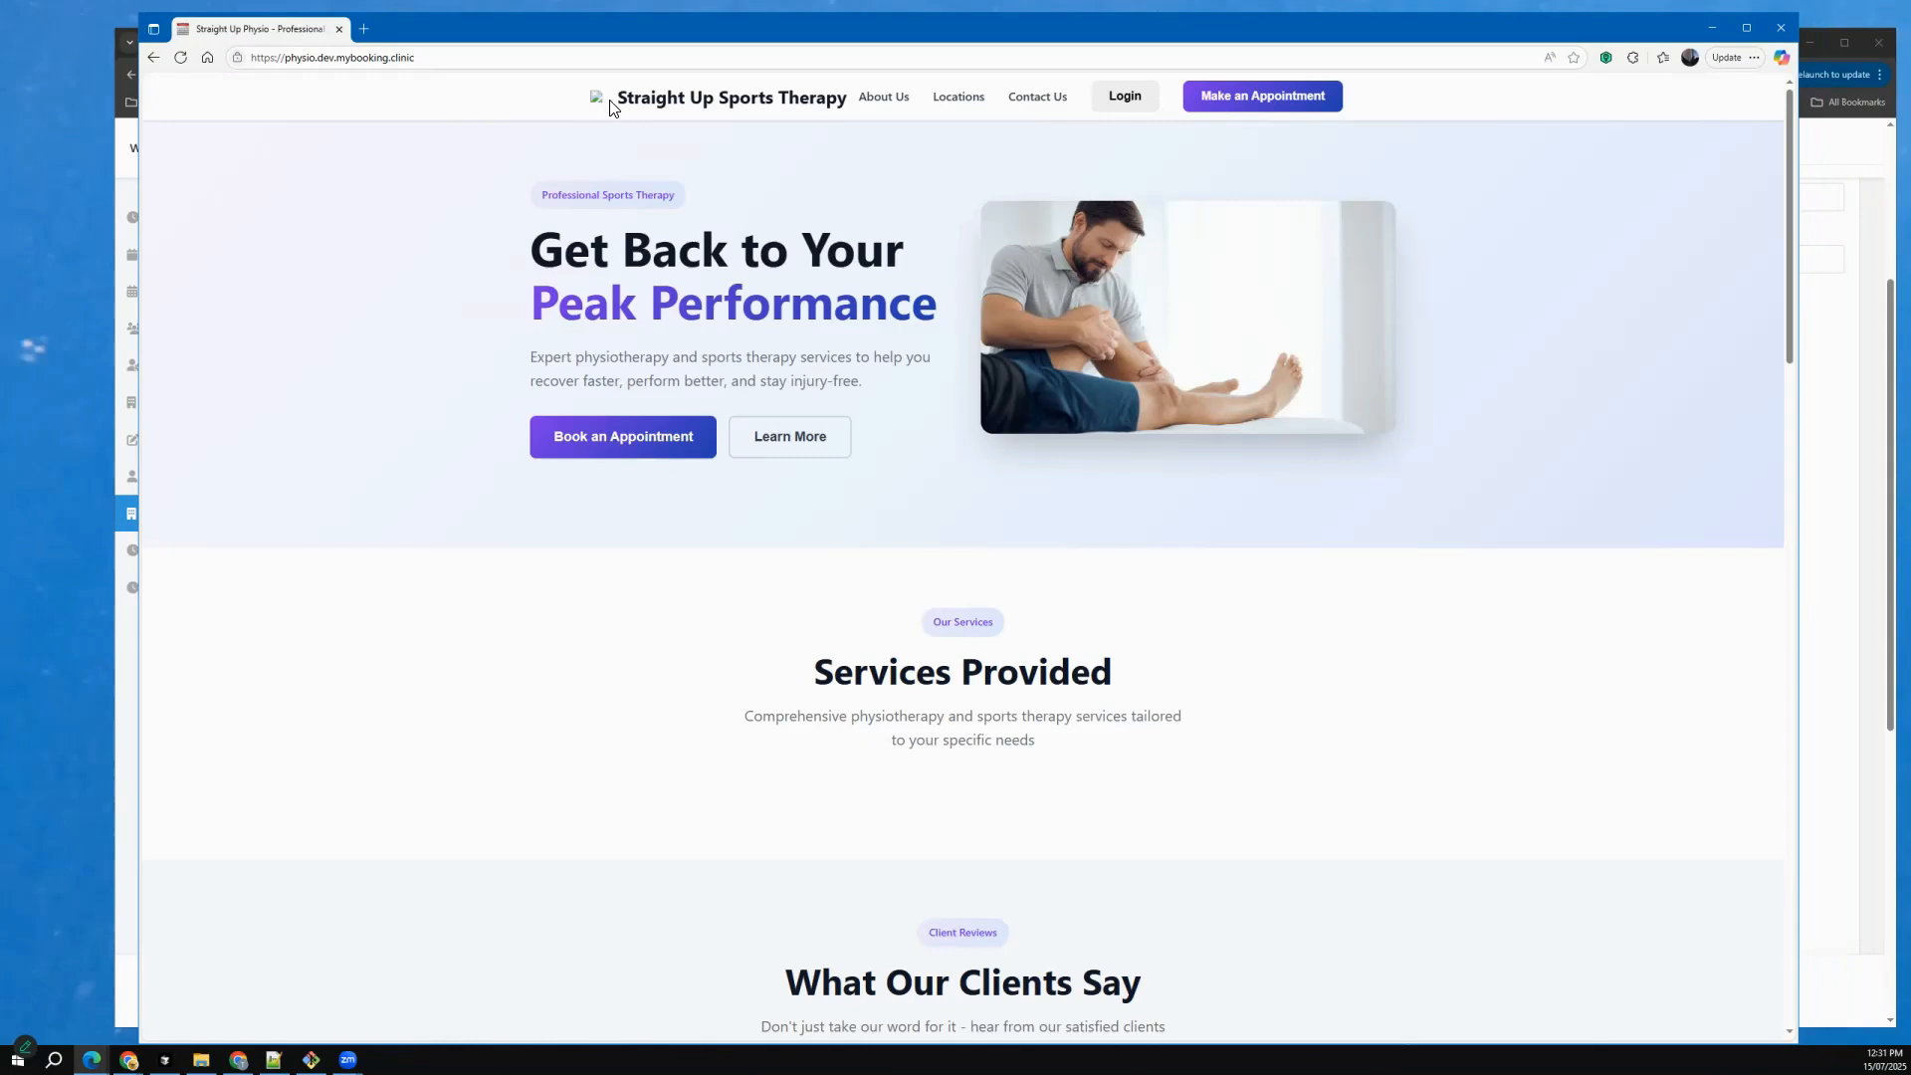
scroll(575, 257, down, 10)
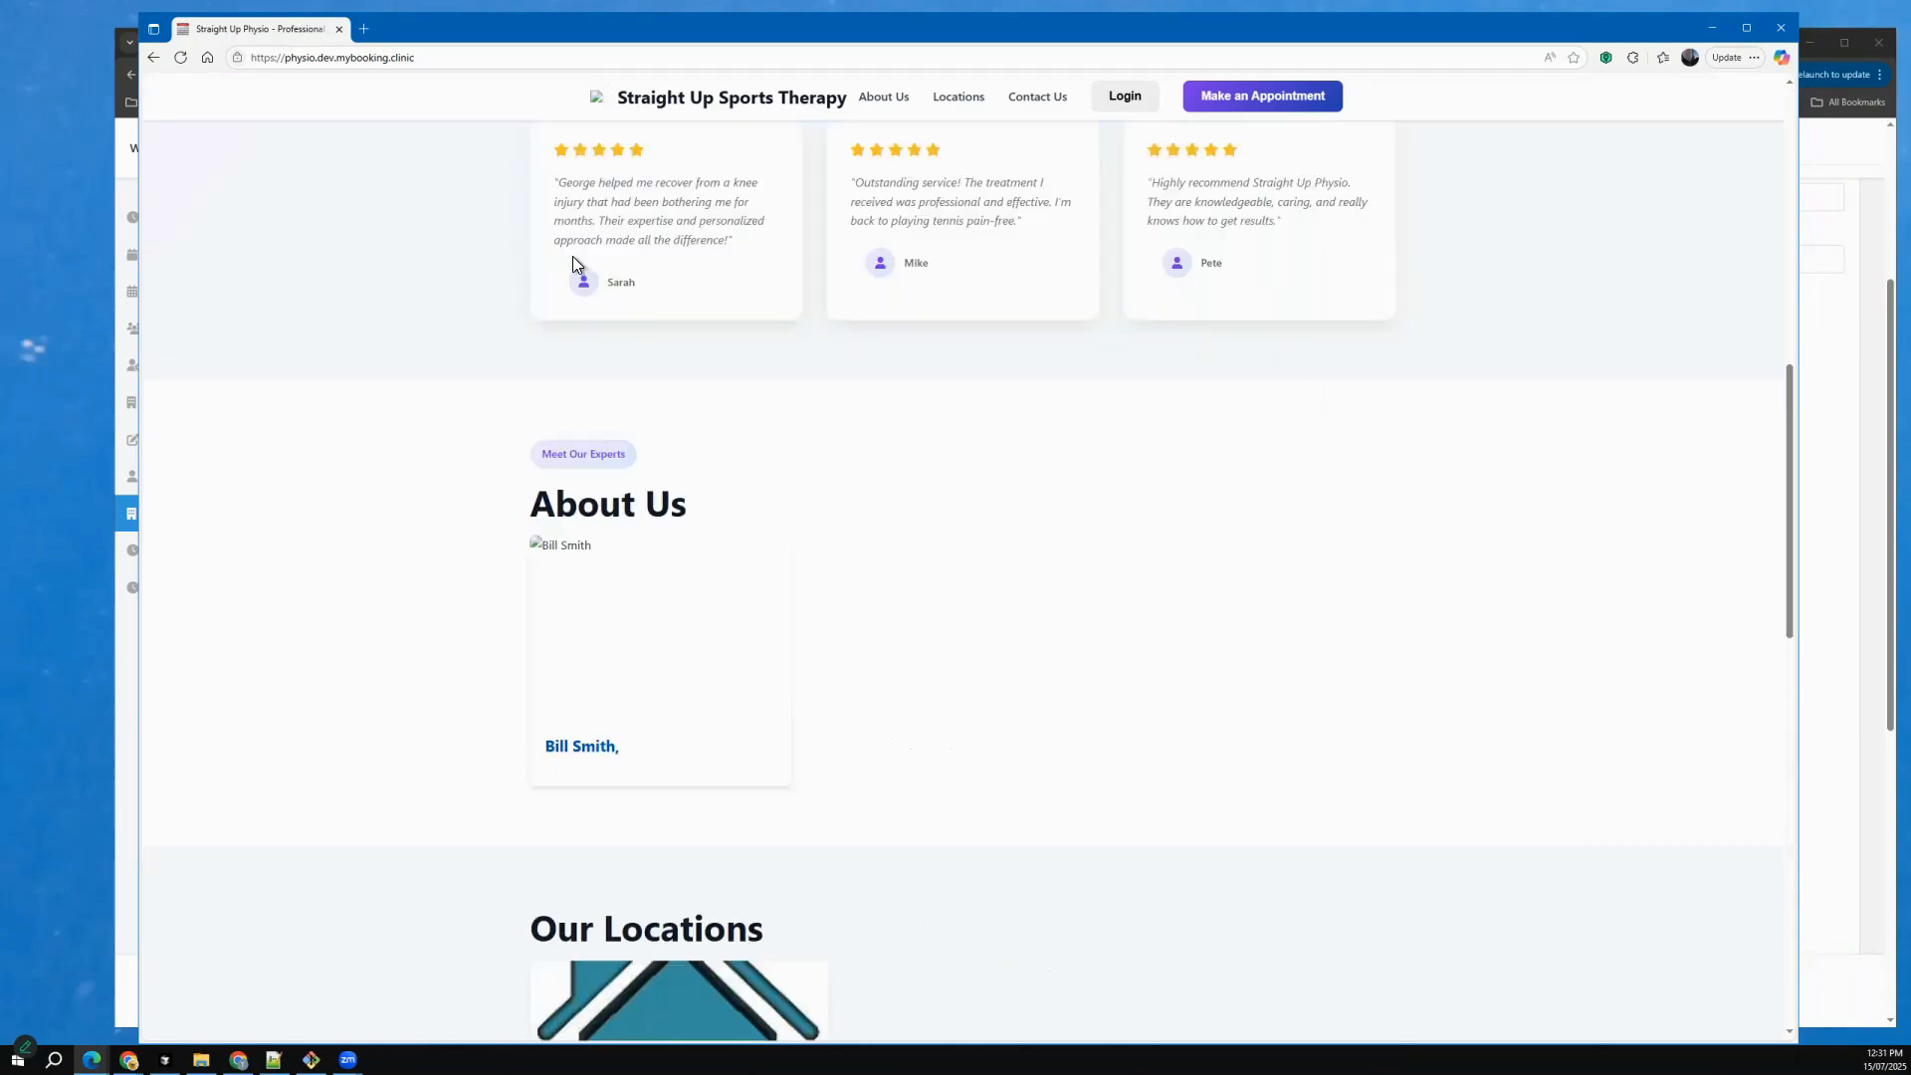
scroll(582, 454, up, 3)
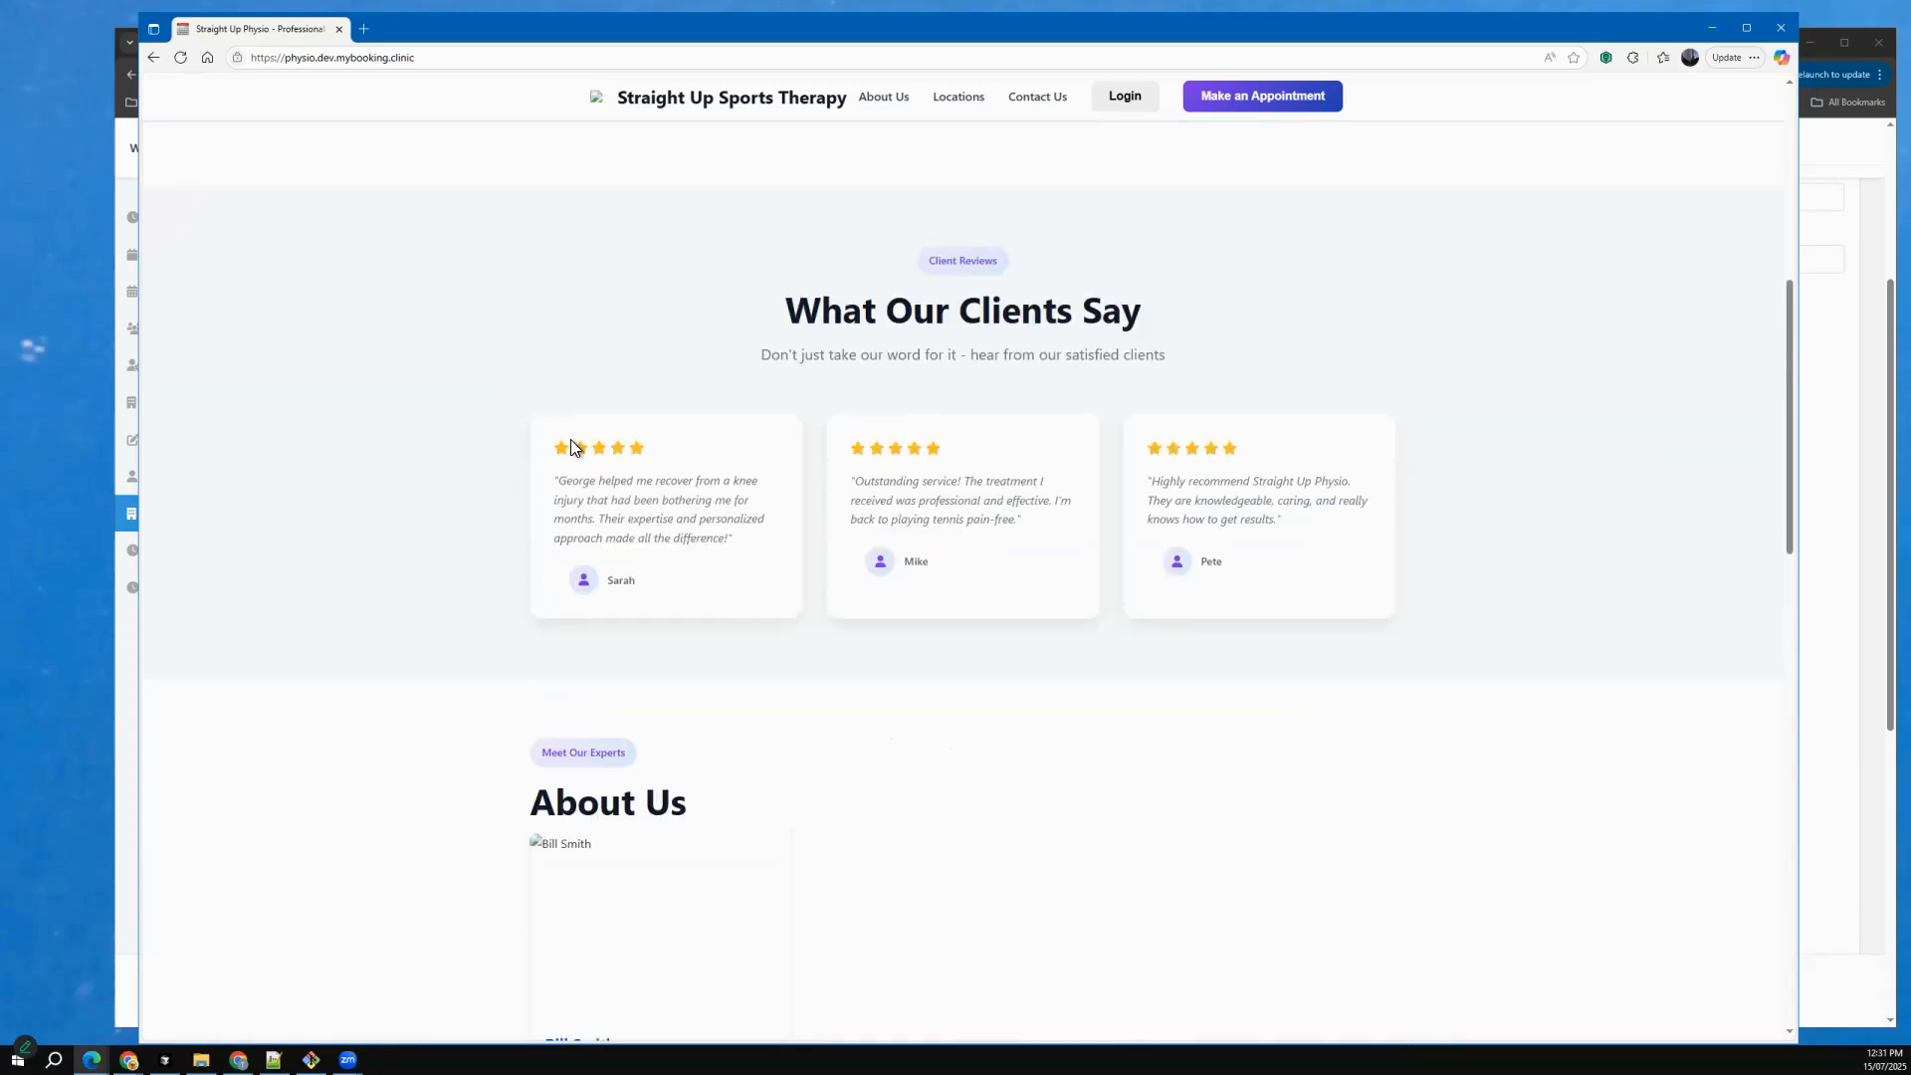
scroll(567, 435, down, 4)
scroll(568, 435, up, 9)
scroll(571, 440, up, 2)
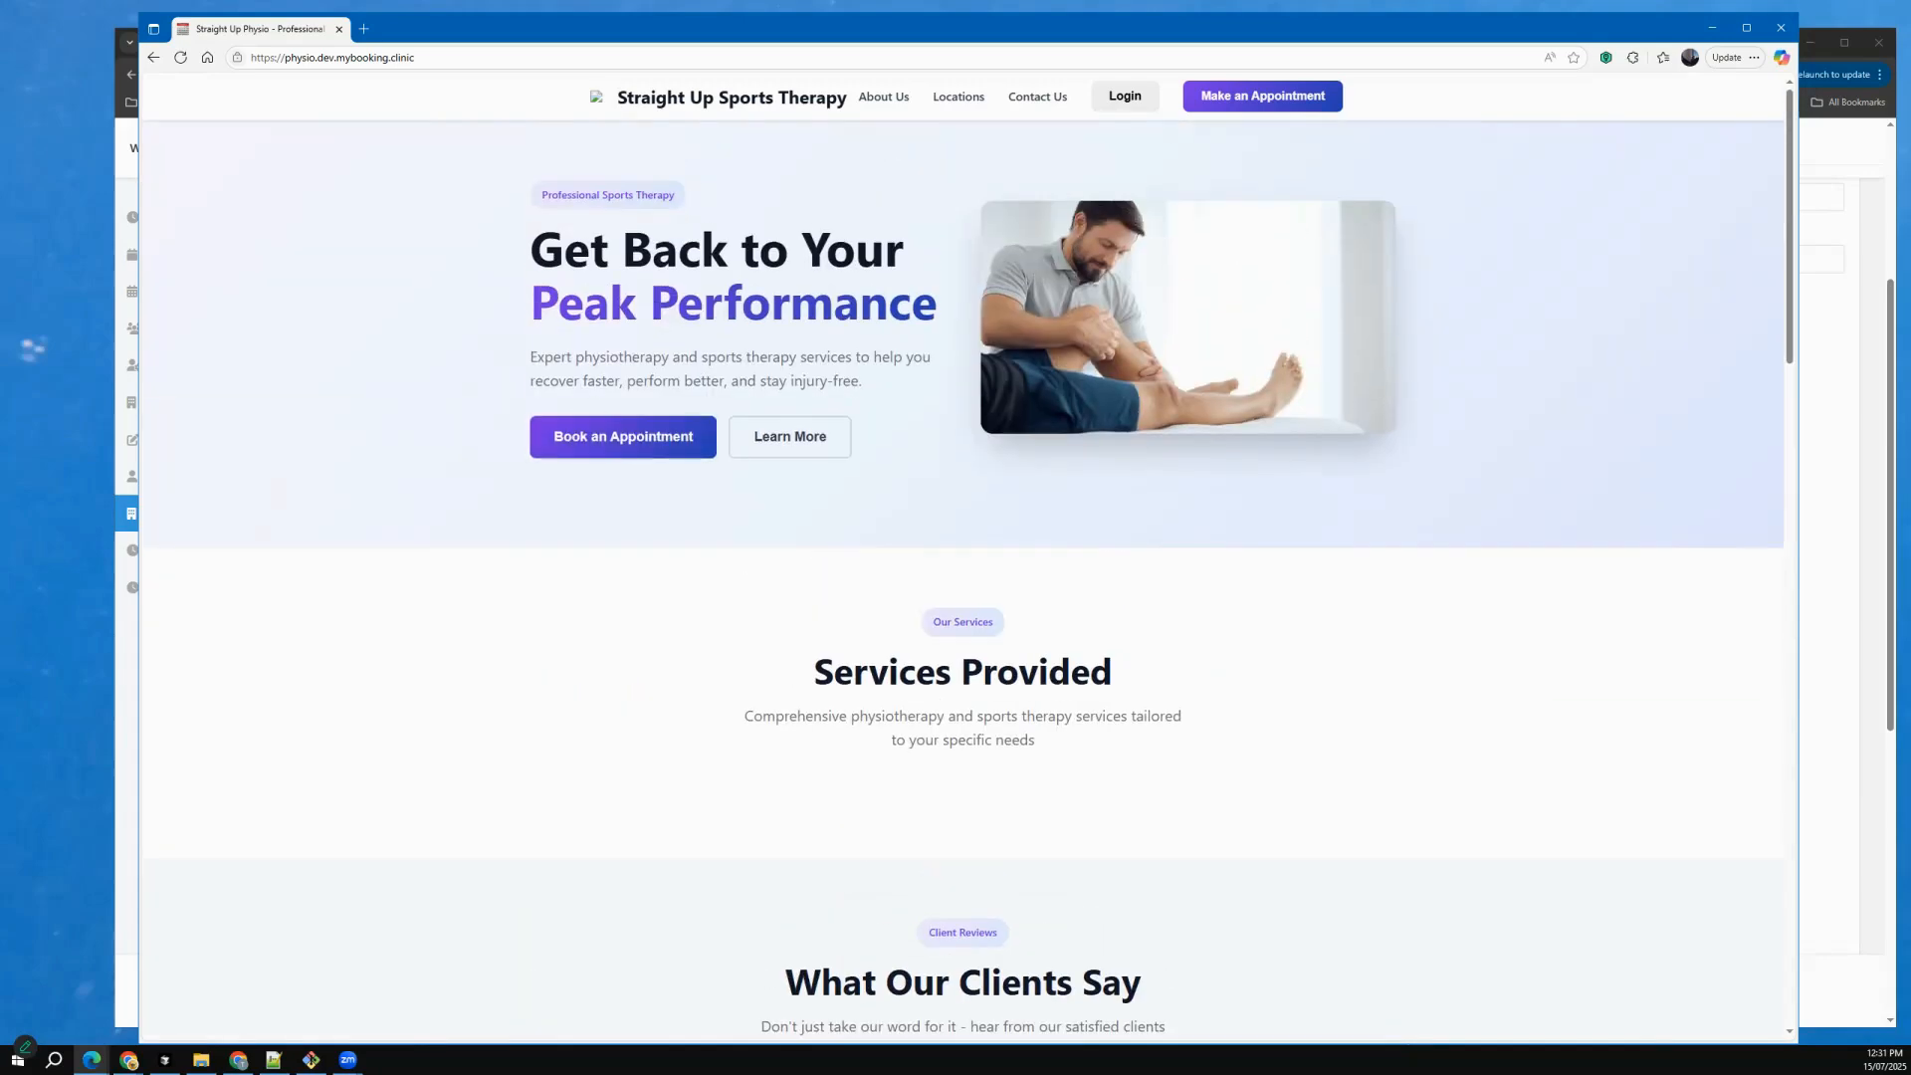
Switch back to the back office in Chrome and upload physio5_hero.jpg as the website background image.
key(alt+Tab)
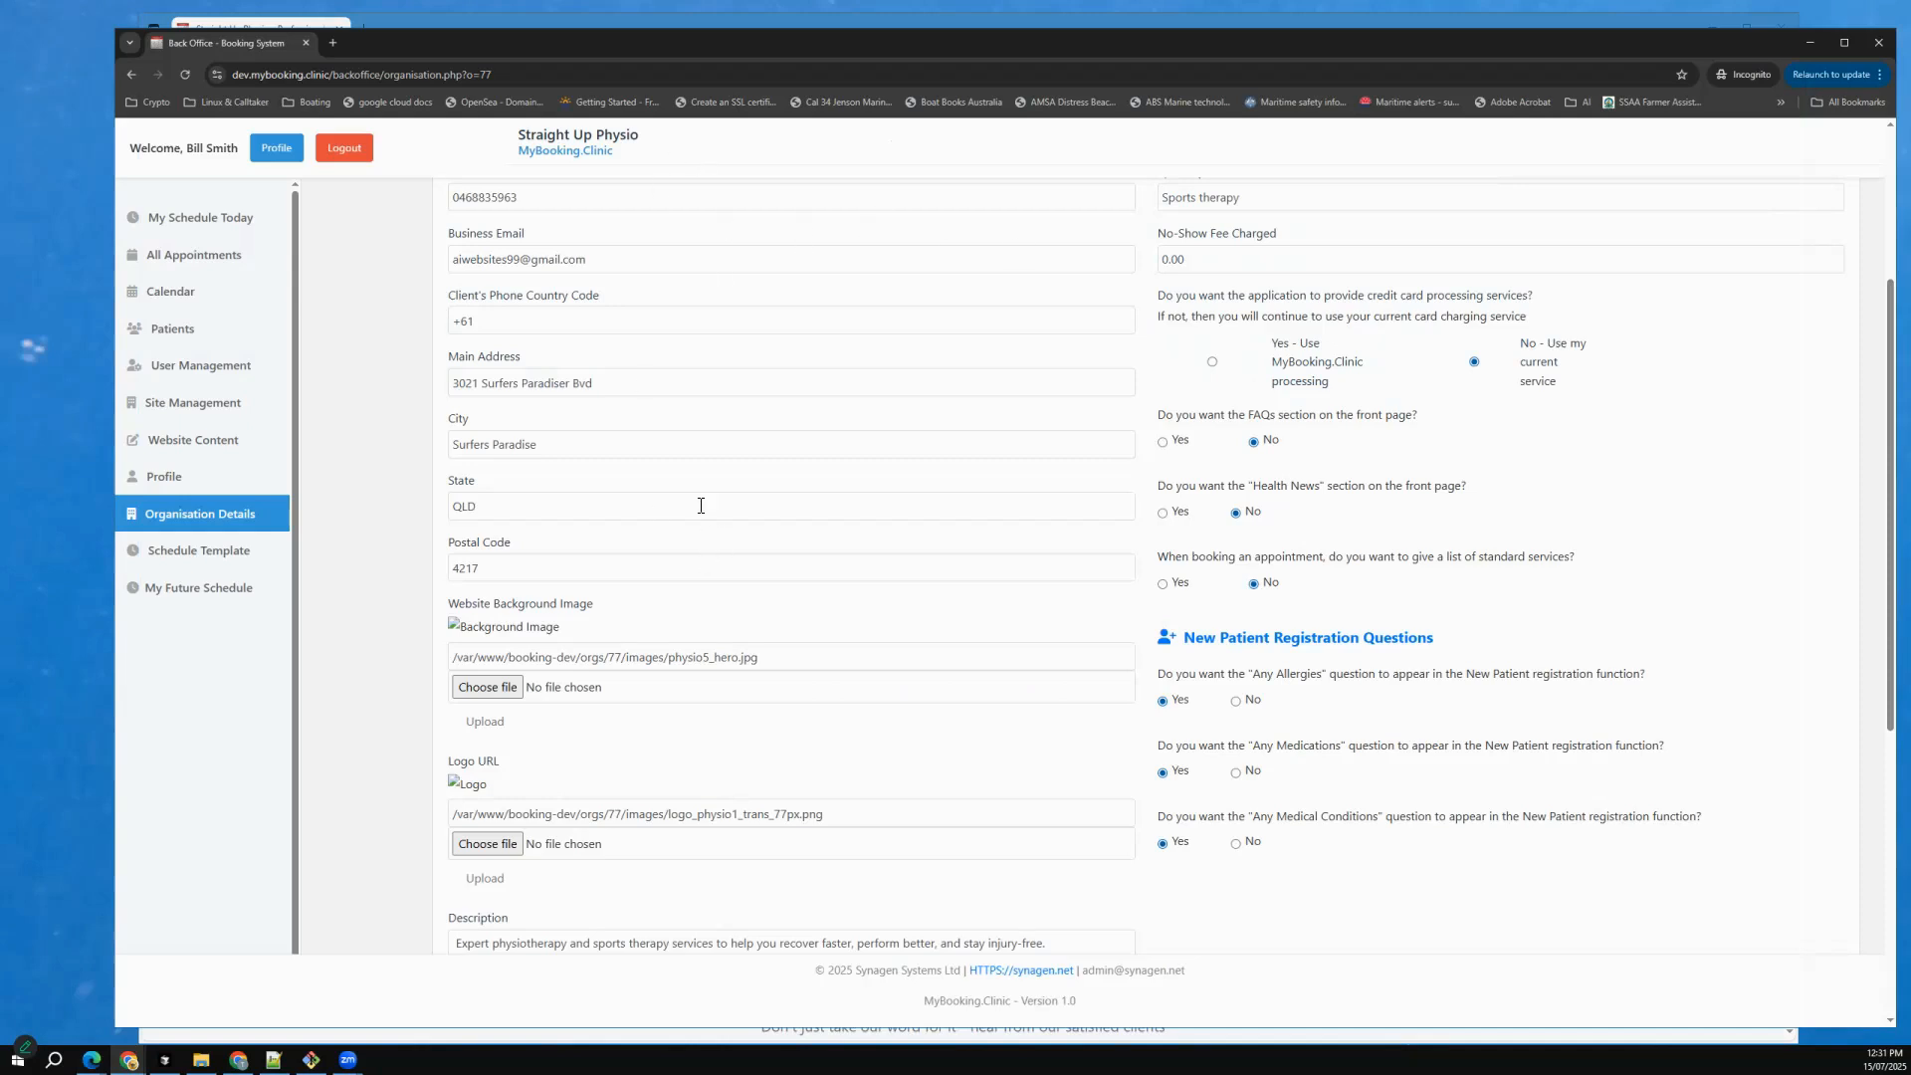
click(480, 687)
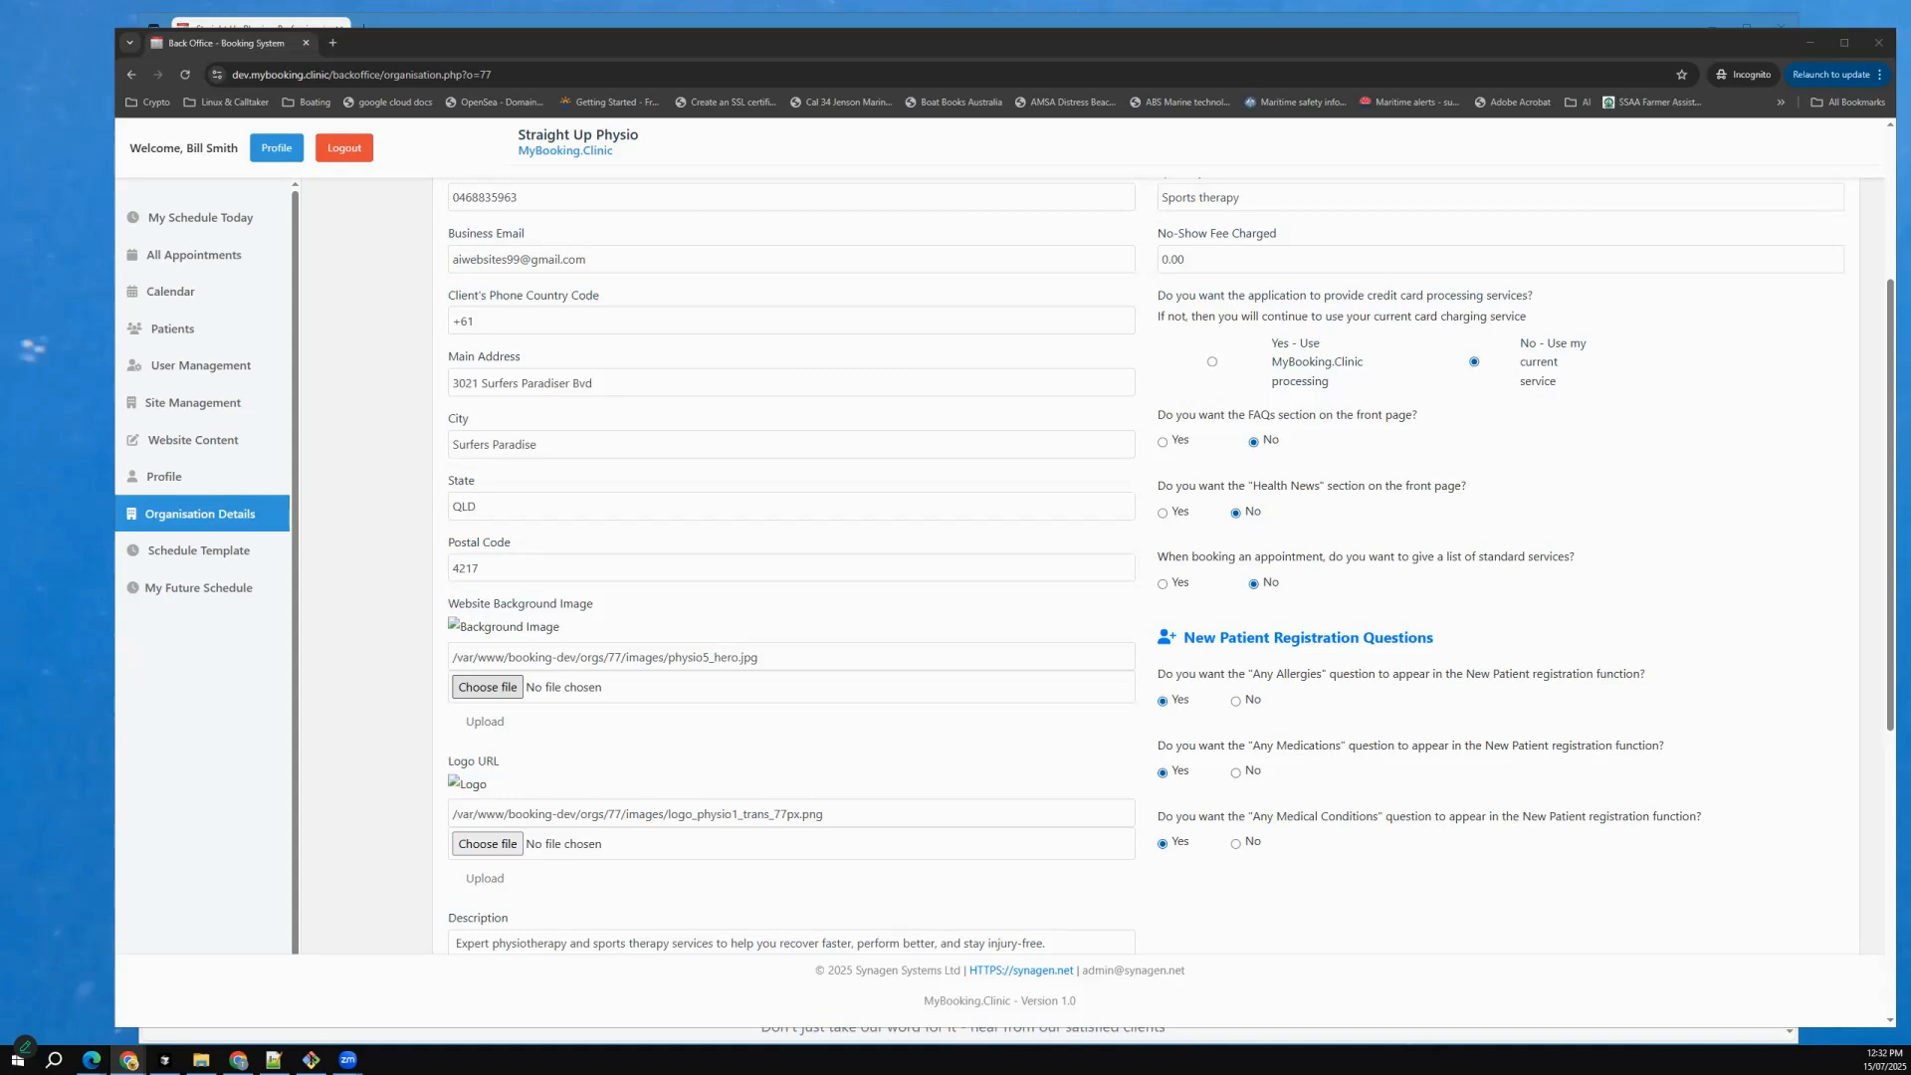
click(135, 767)
click(486, 790)
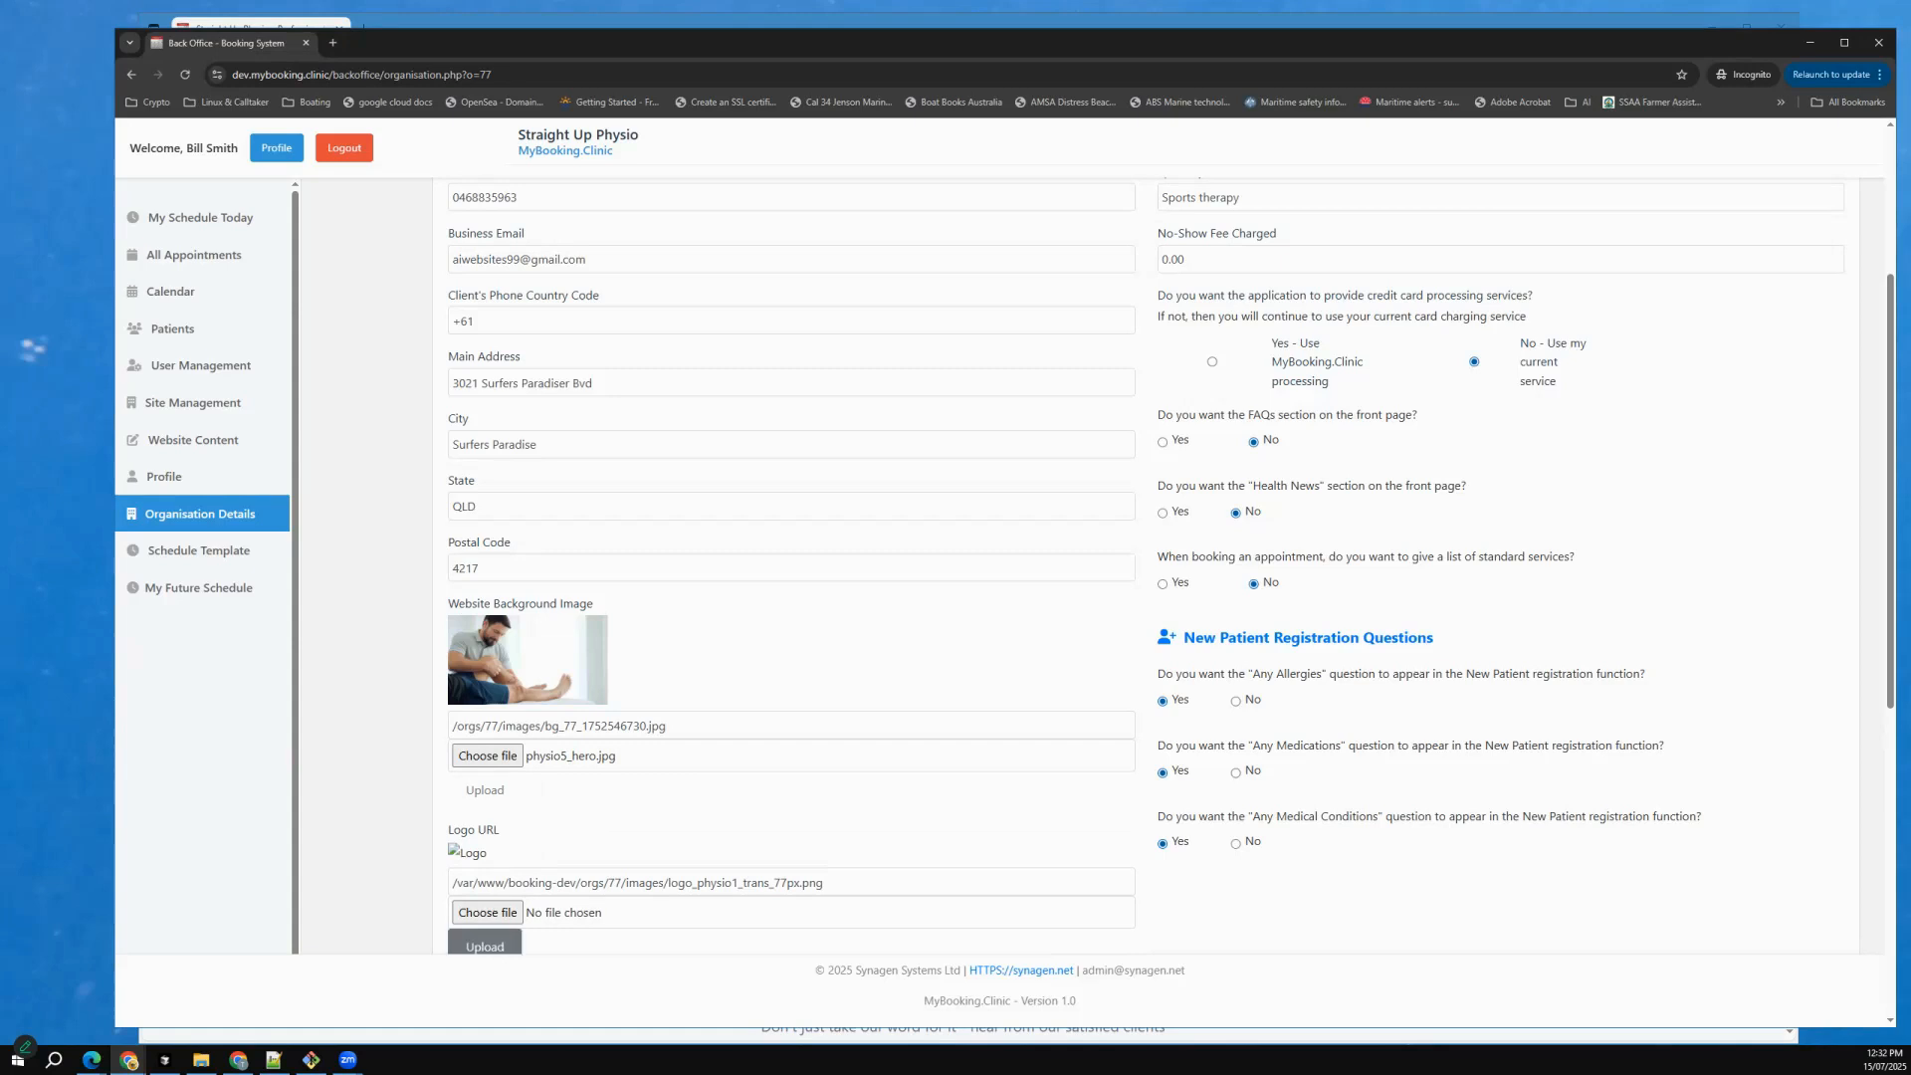
Upload logo_physio1_trans_77px.png as the organisation's logo and save the organisation details.
click(487, 913)
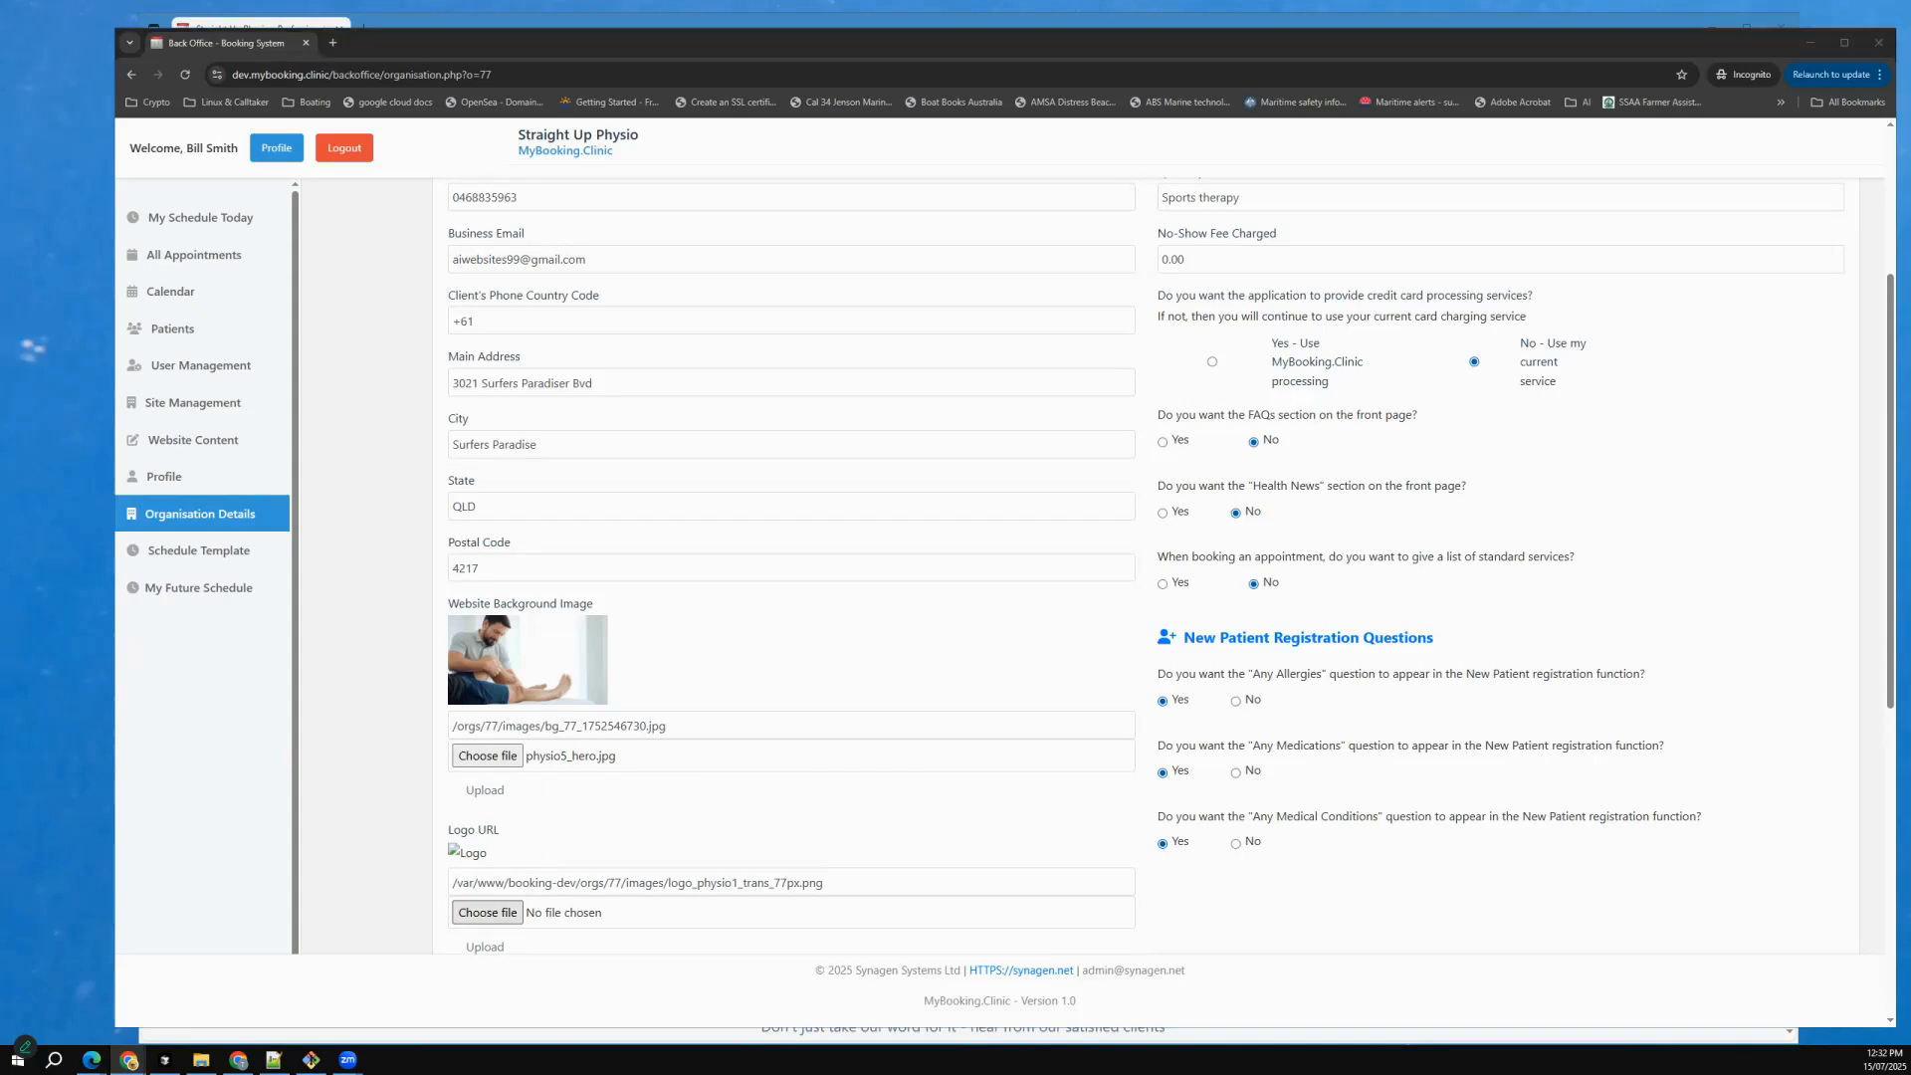
scroll(485, 754, down, 3)
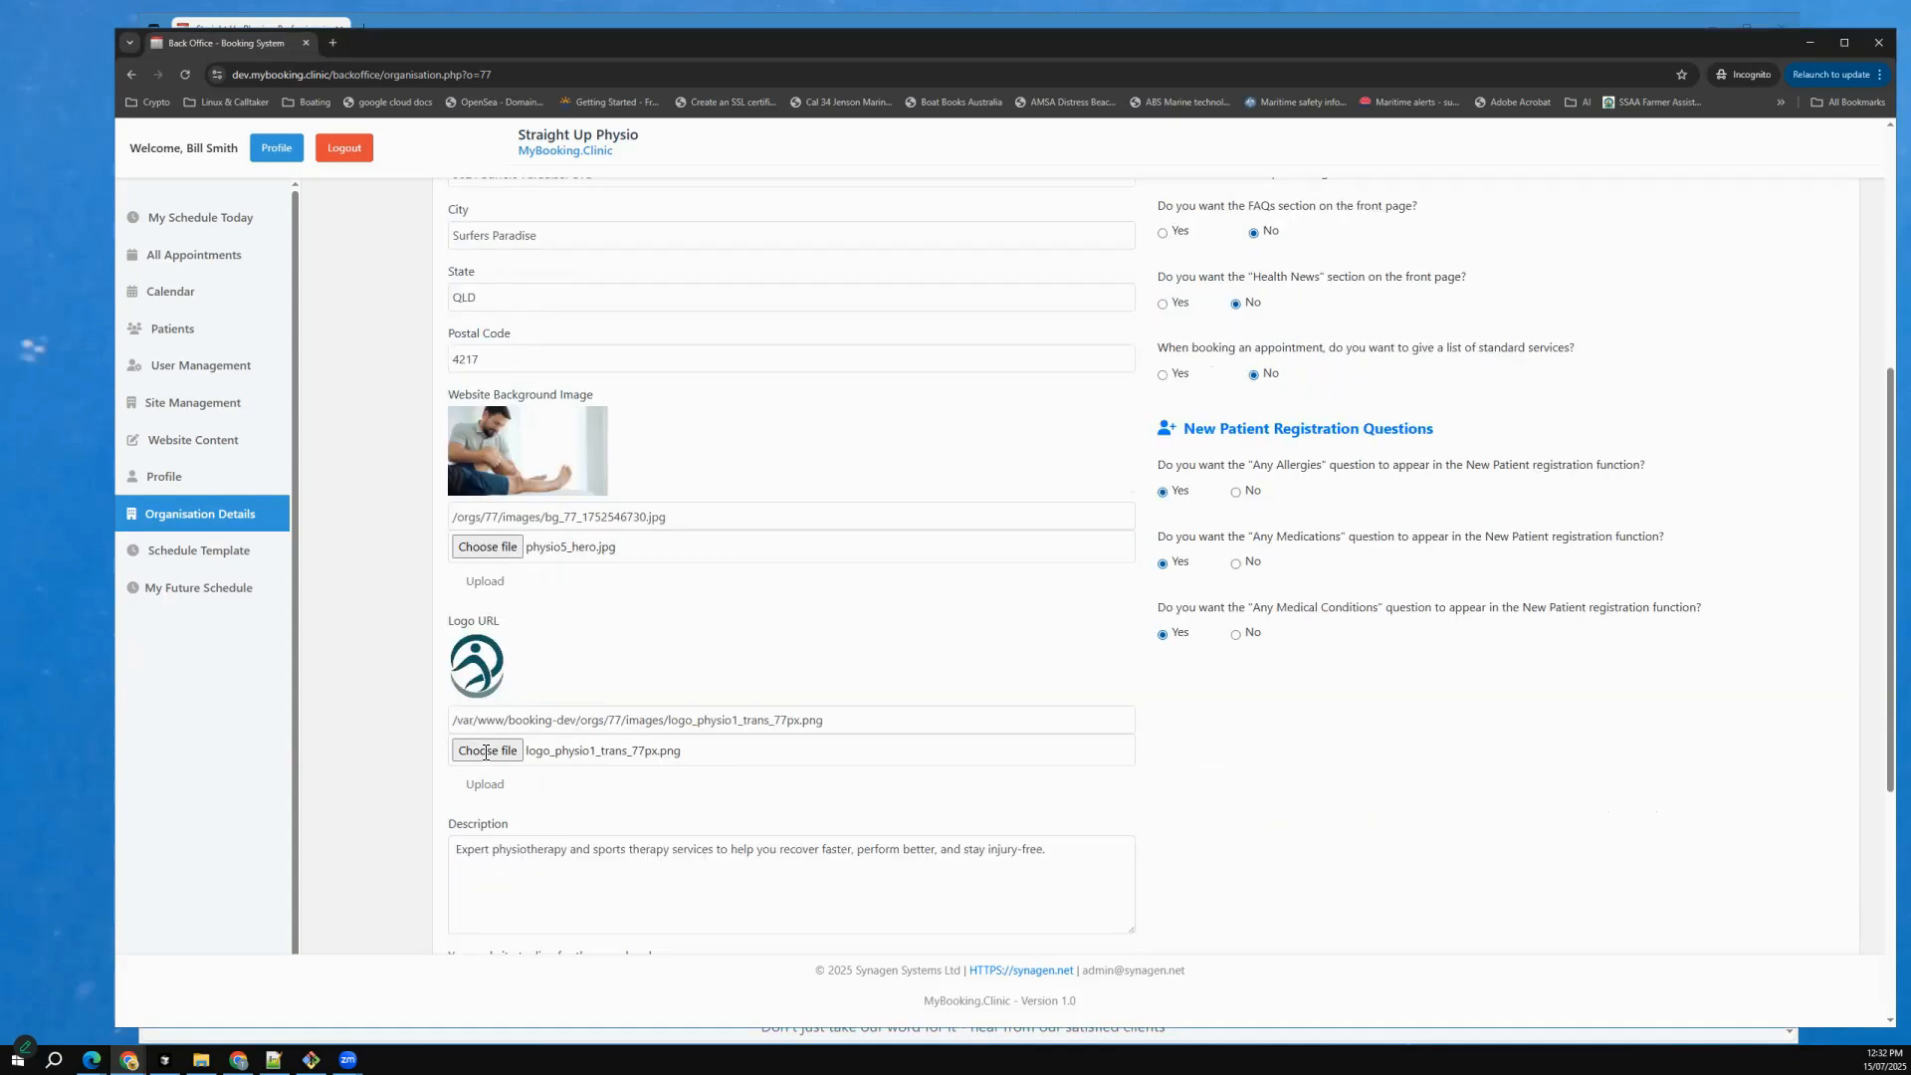
click(484, 622)
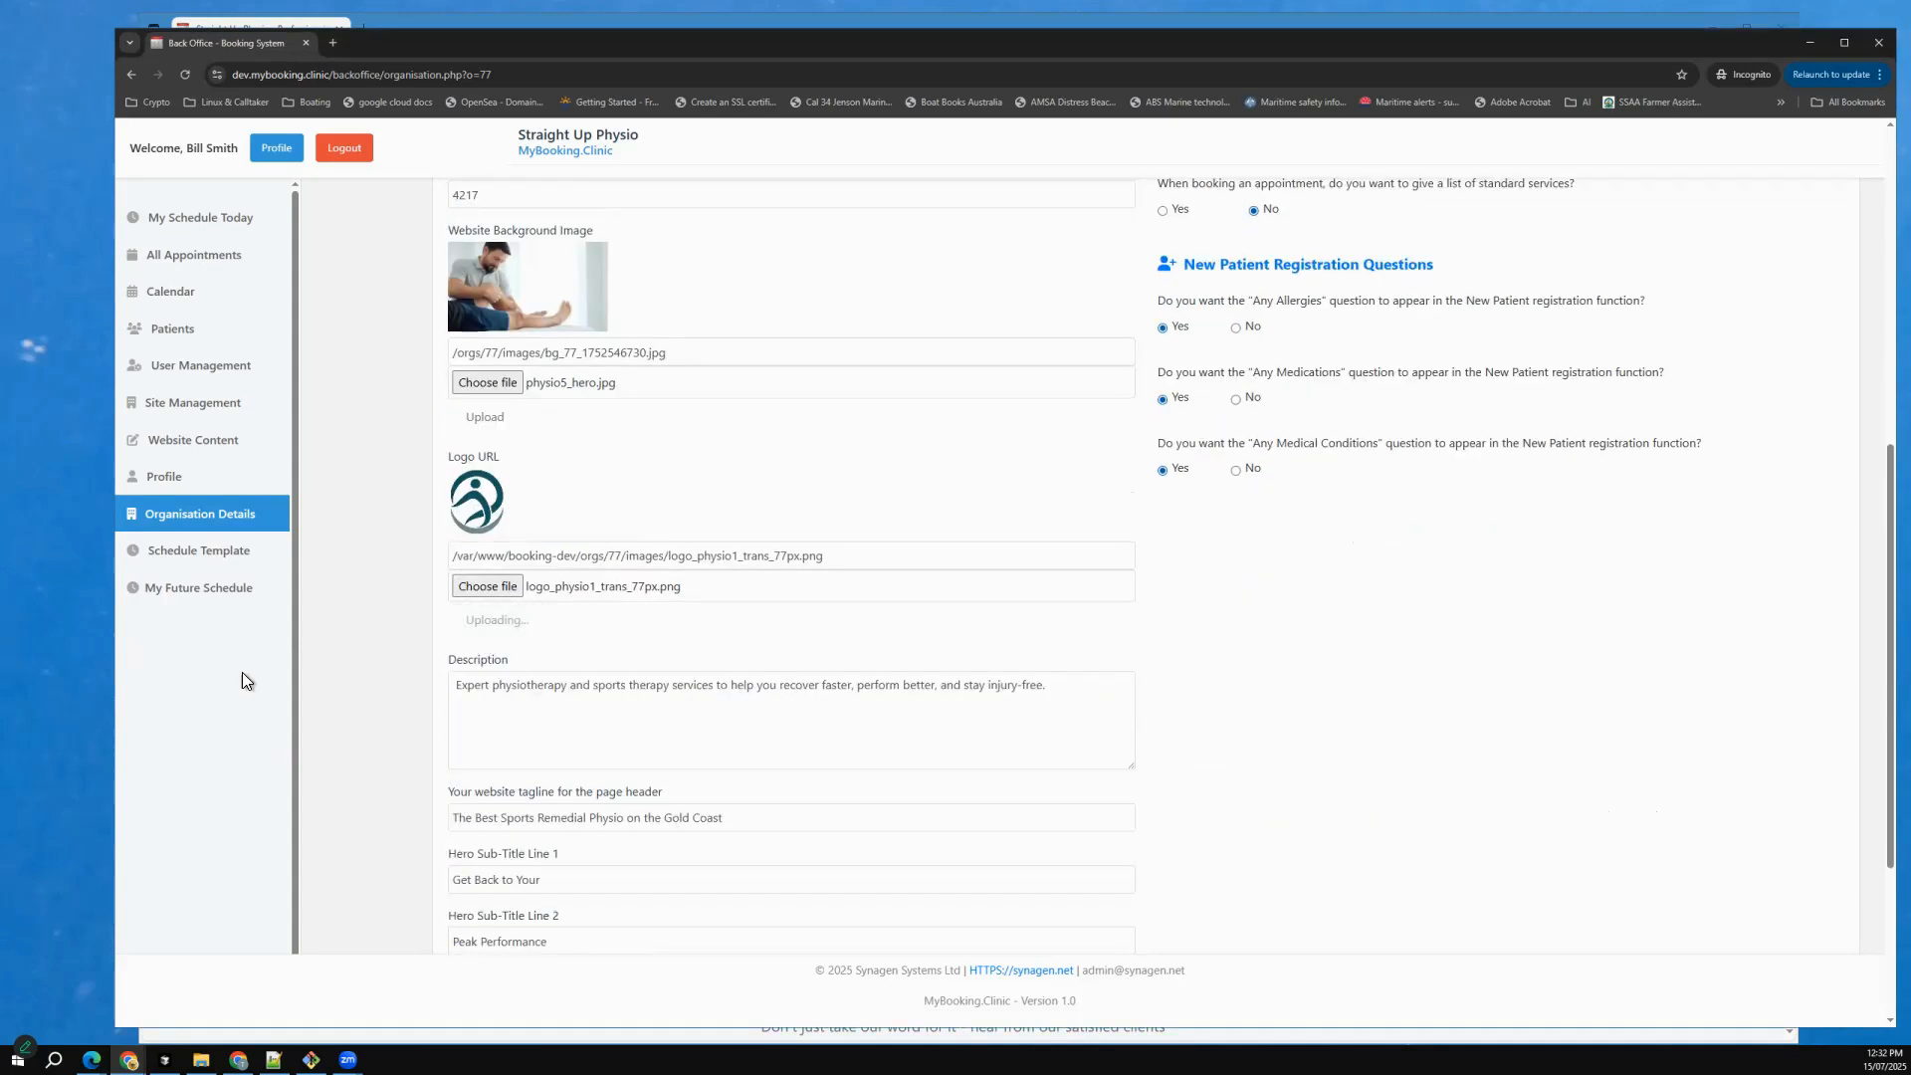
scroll(1144, 597, down, 3)
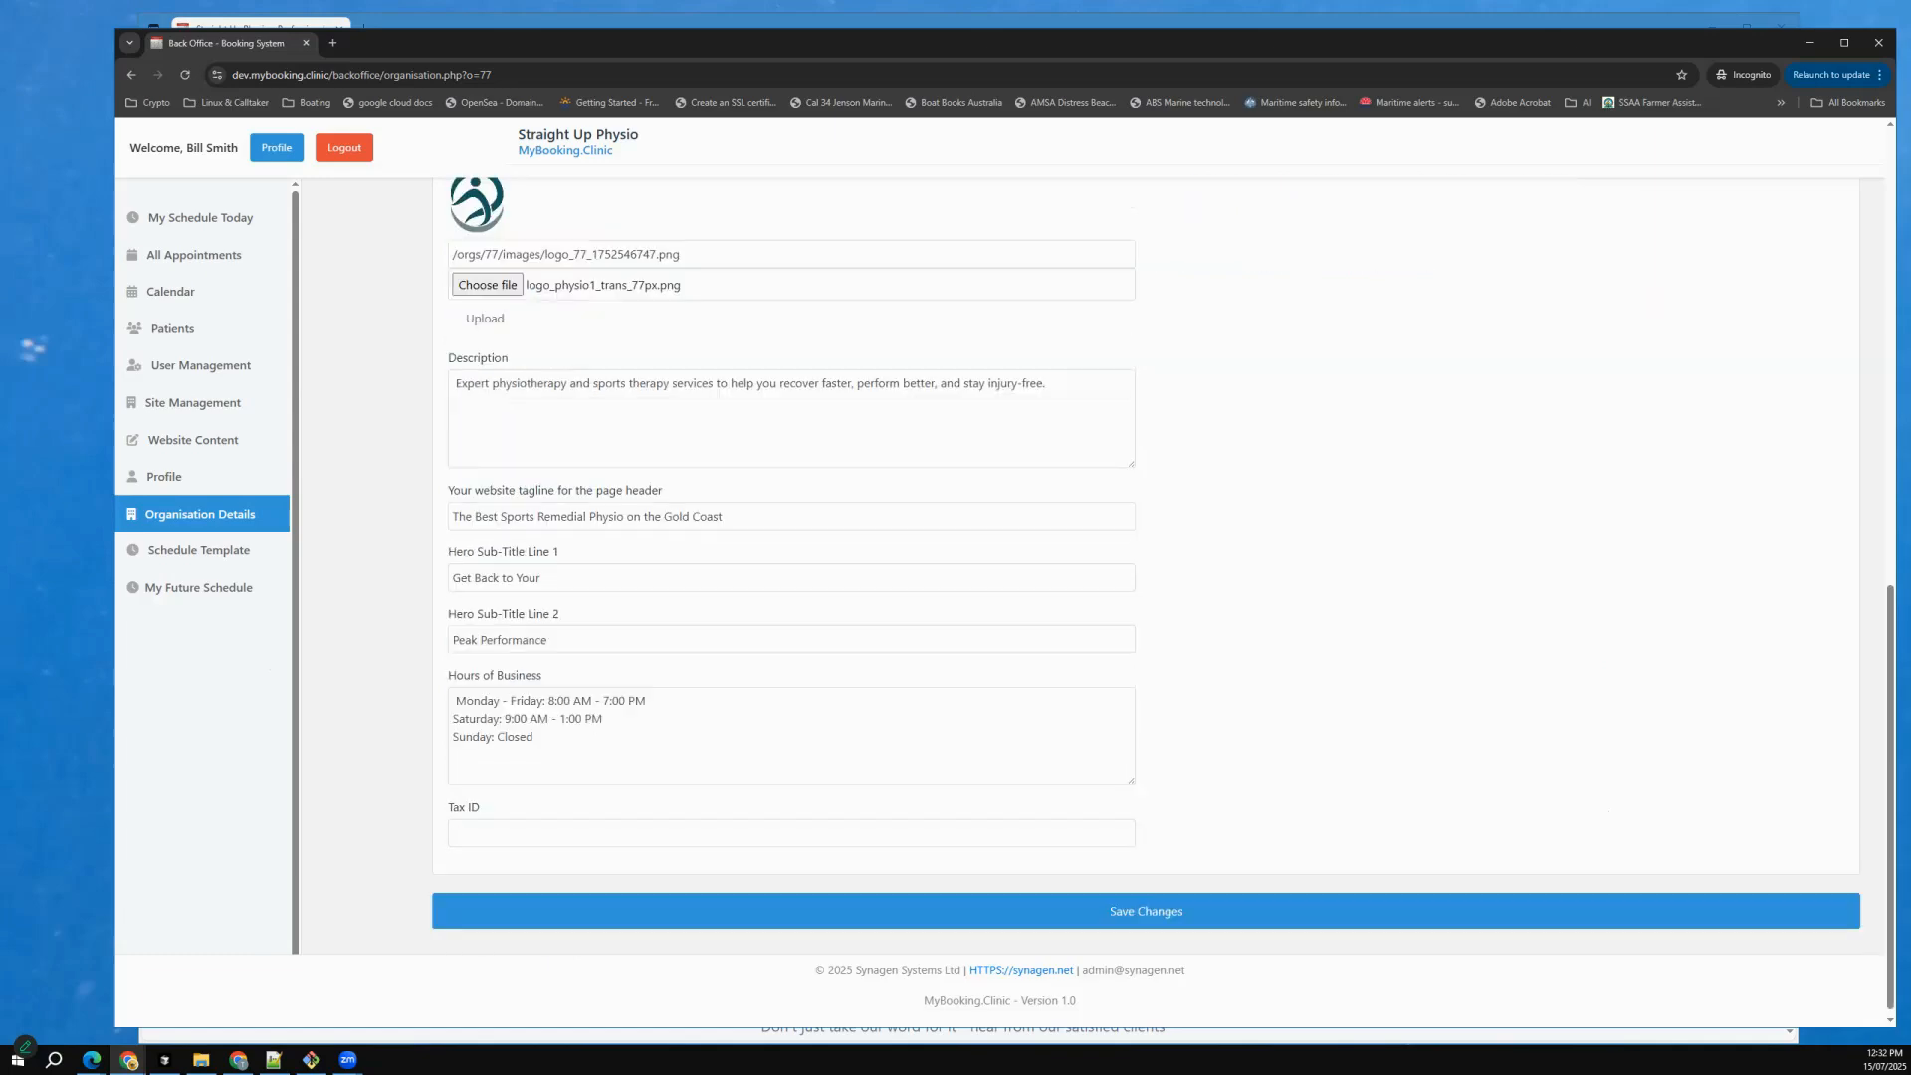
click(1146, 908)
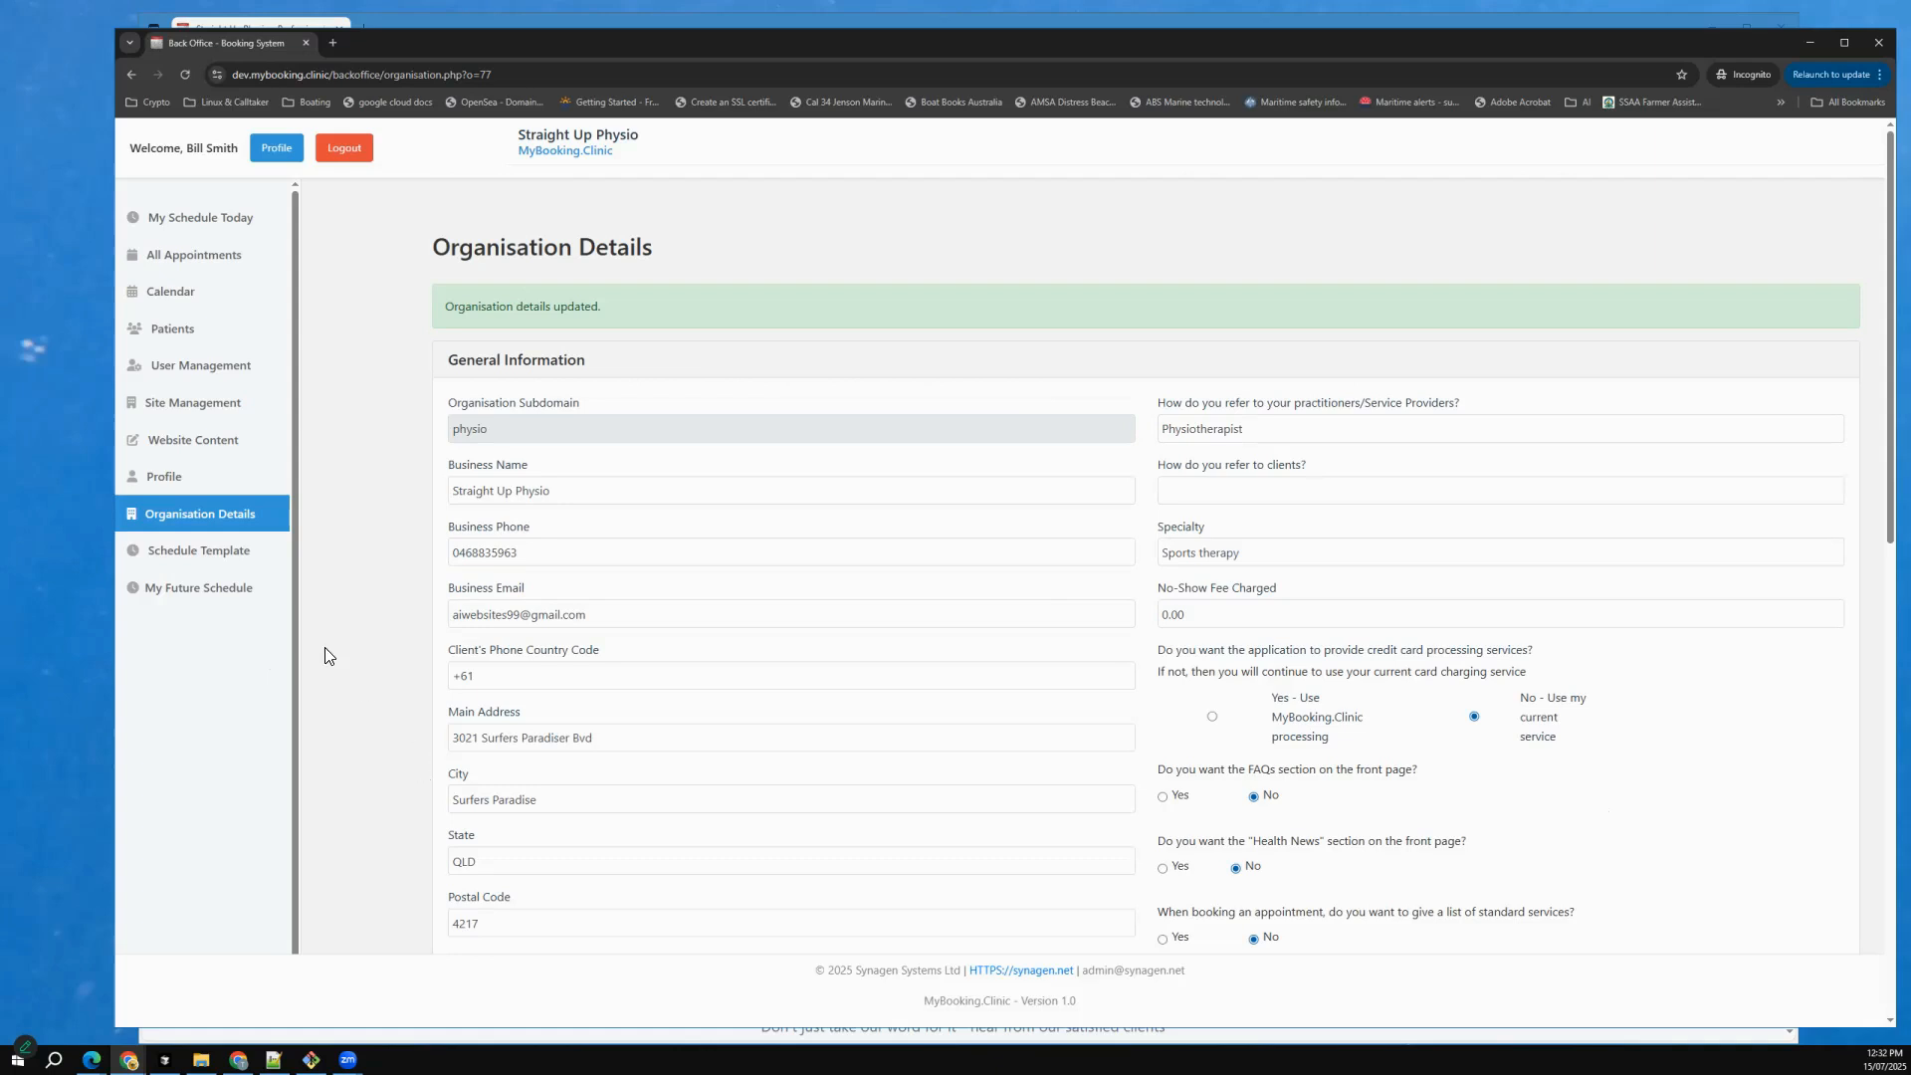
Open the practitioner's own profile and set the job title to Head Physiotherapist.
click(180, 490)
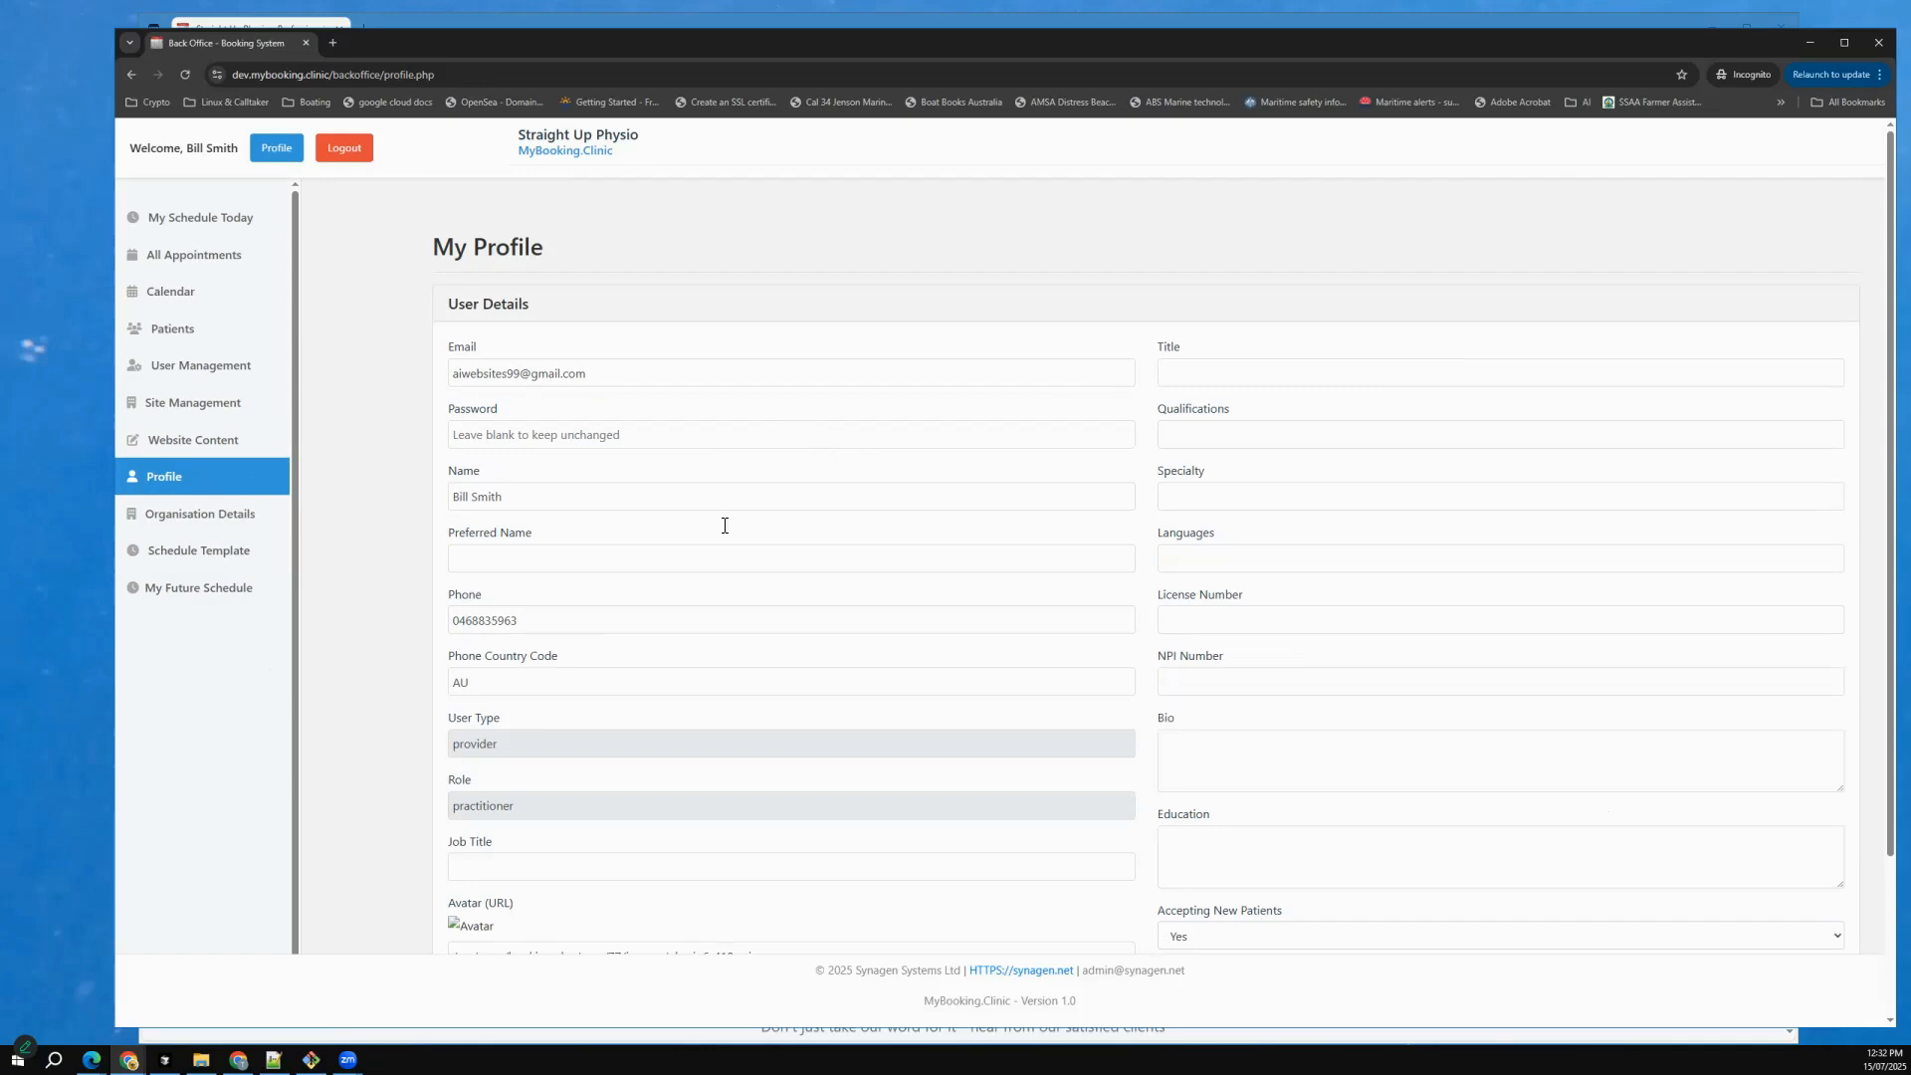
scroll(673, 781, down, 1)
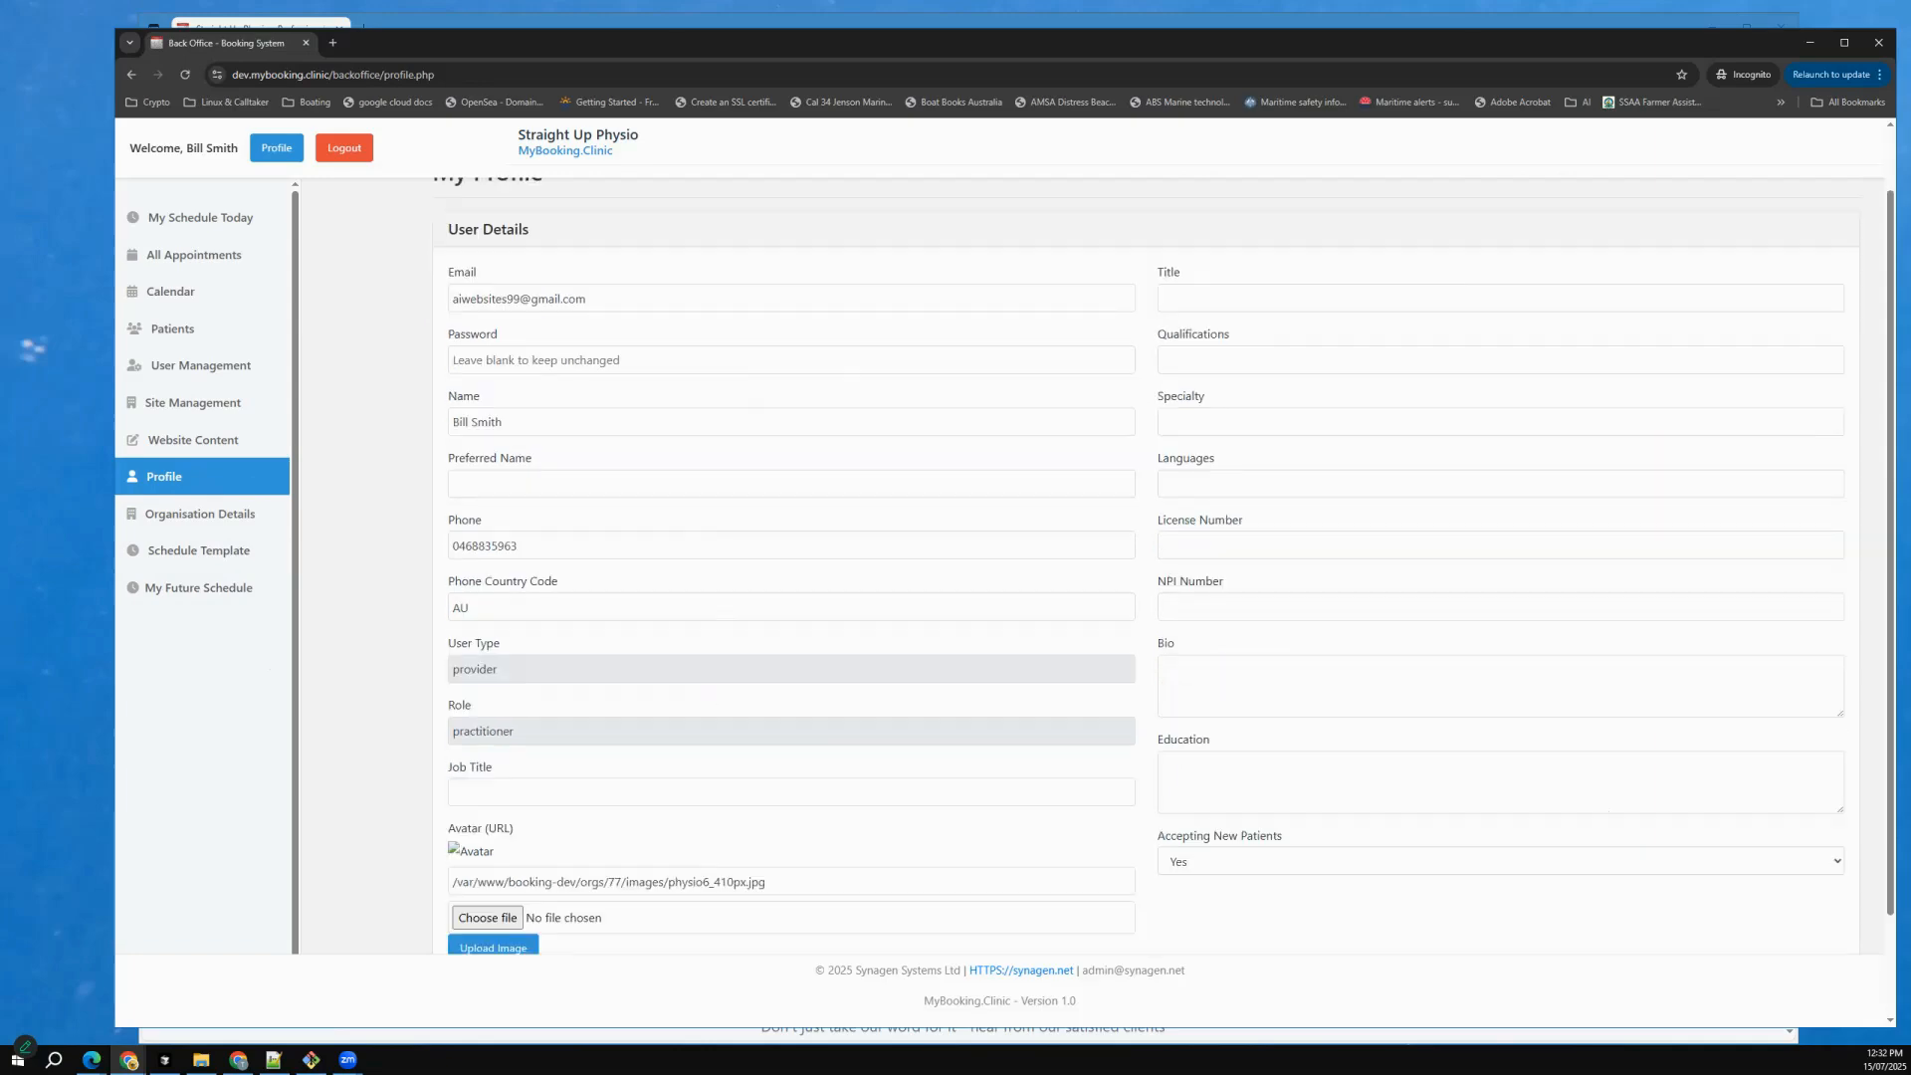
click(674, 791)
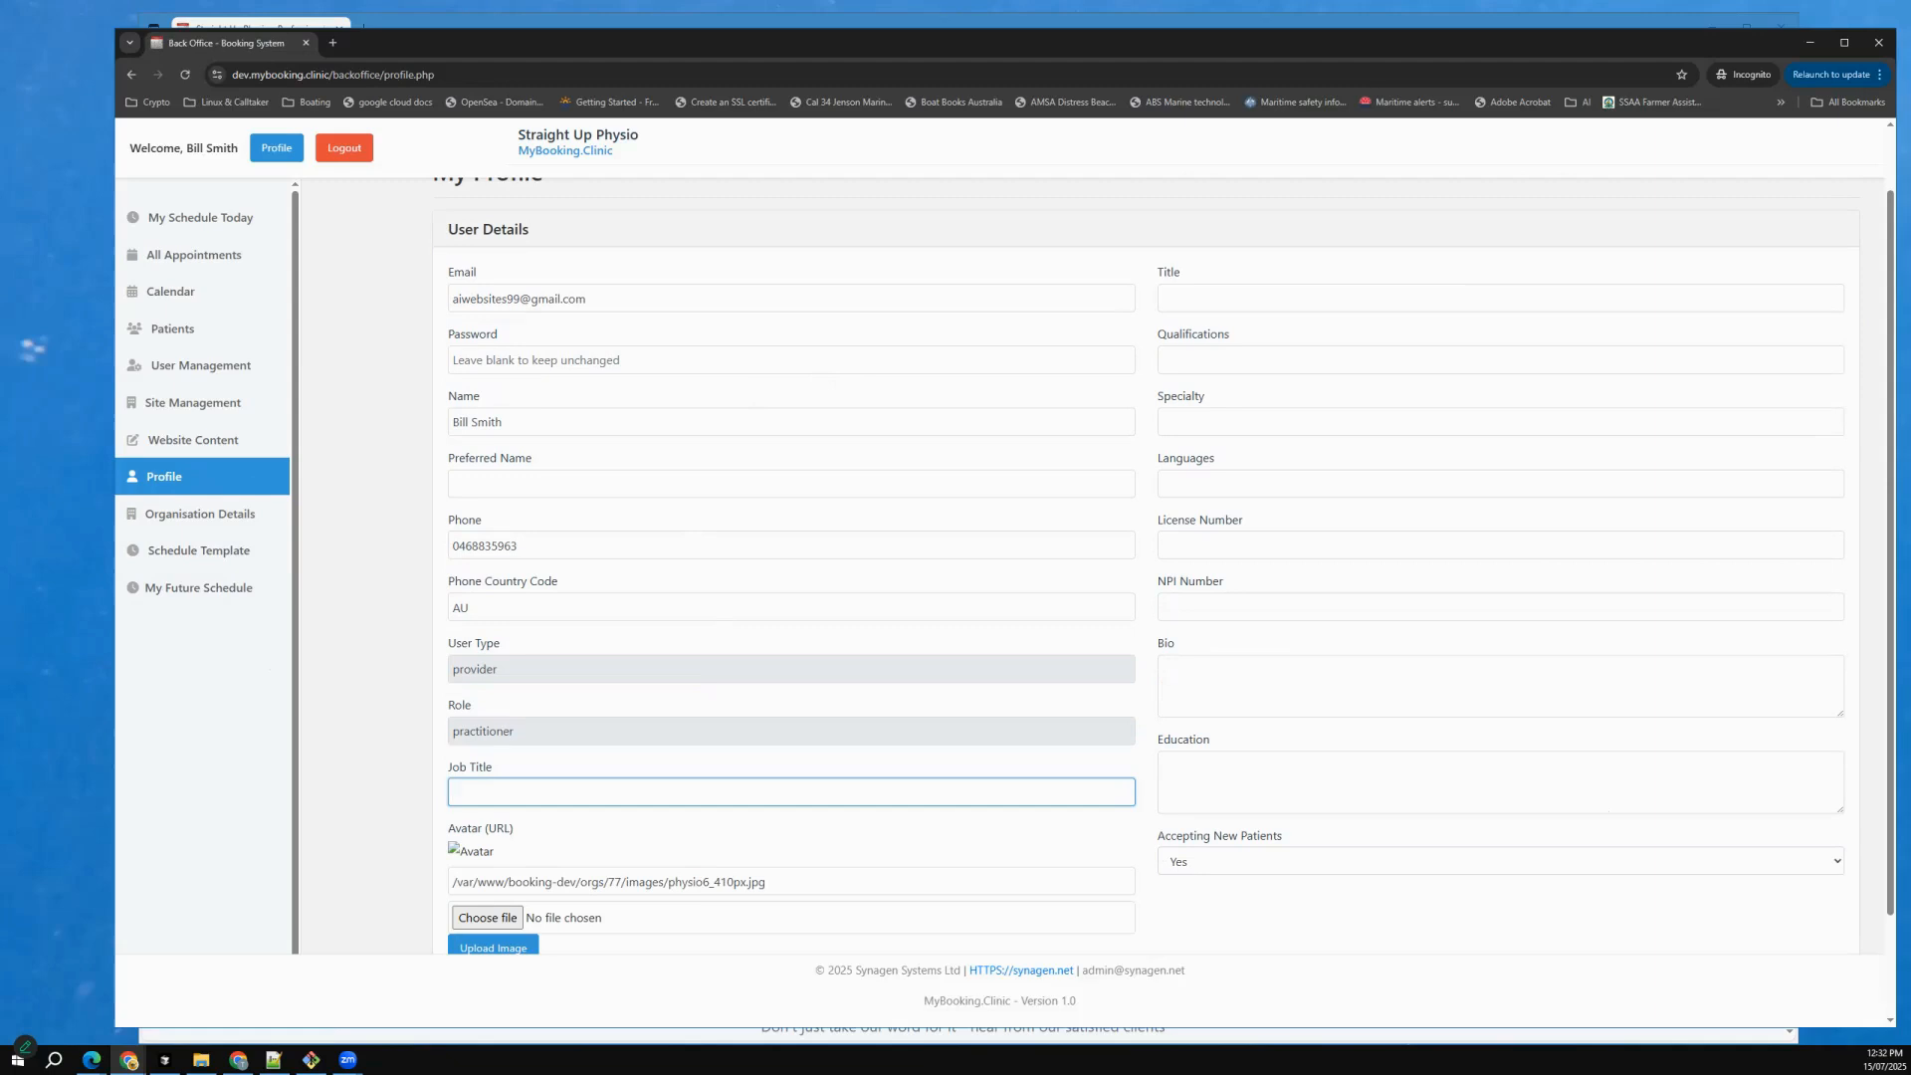
text(Head Physiotherapist)
Fill in the profile's title as 75 Years Experience, qualifications as PhD and specialty as Sports.
click(1222, 299)
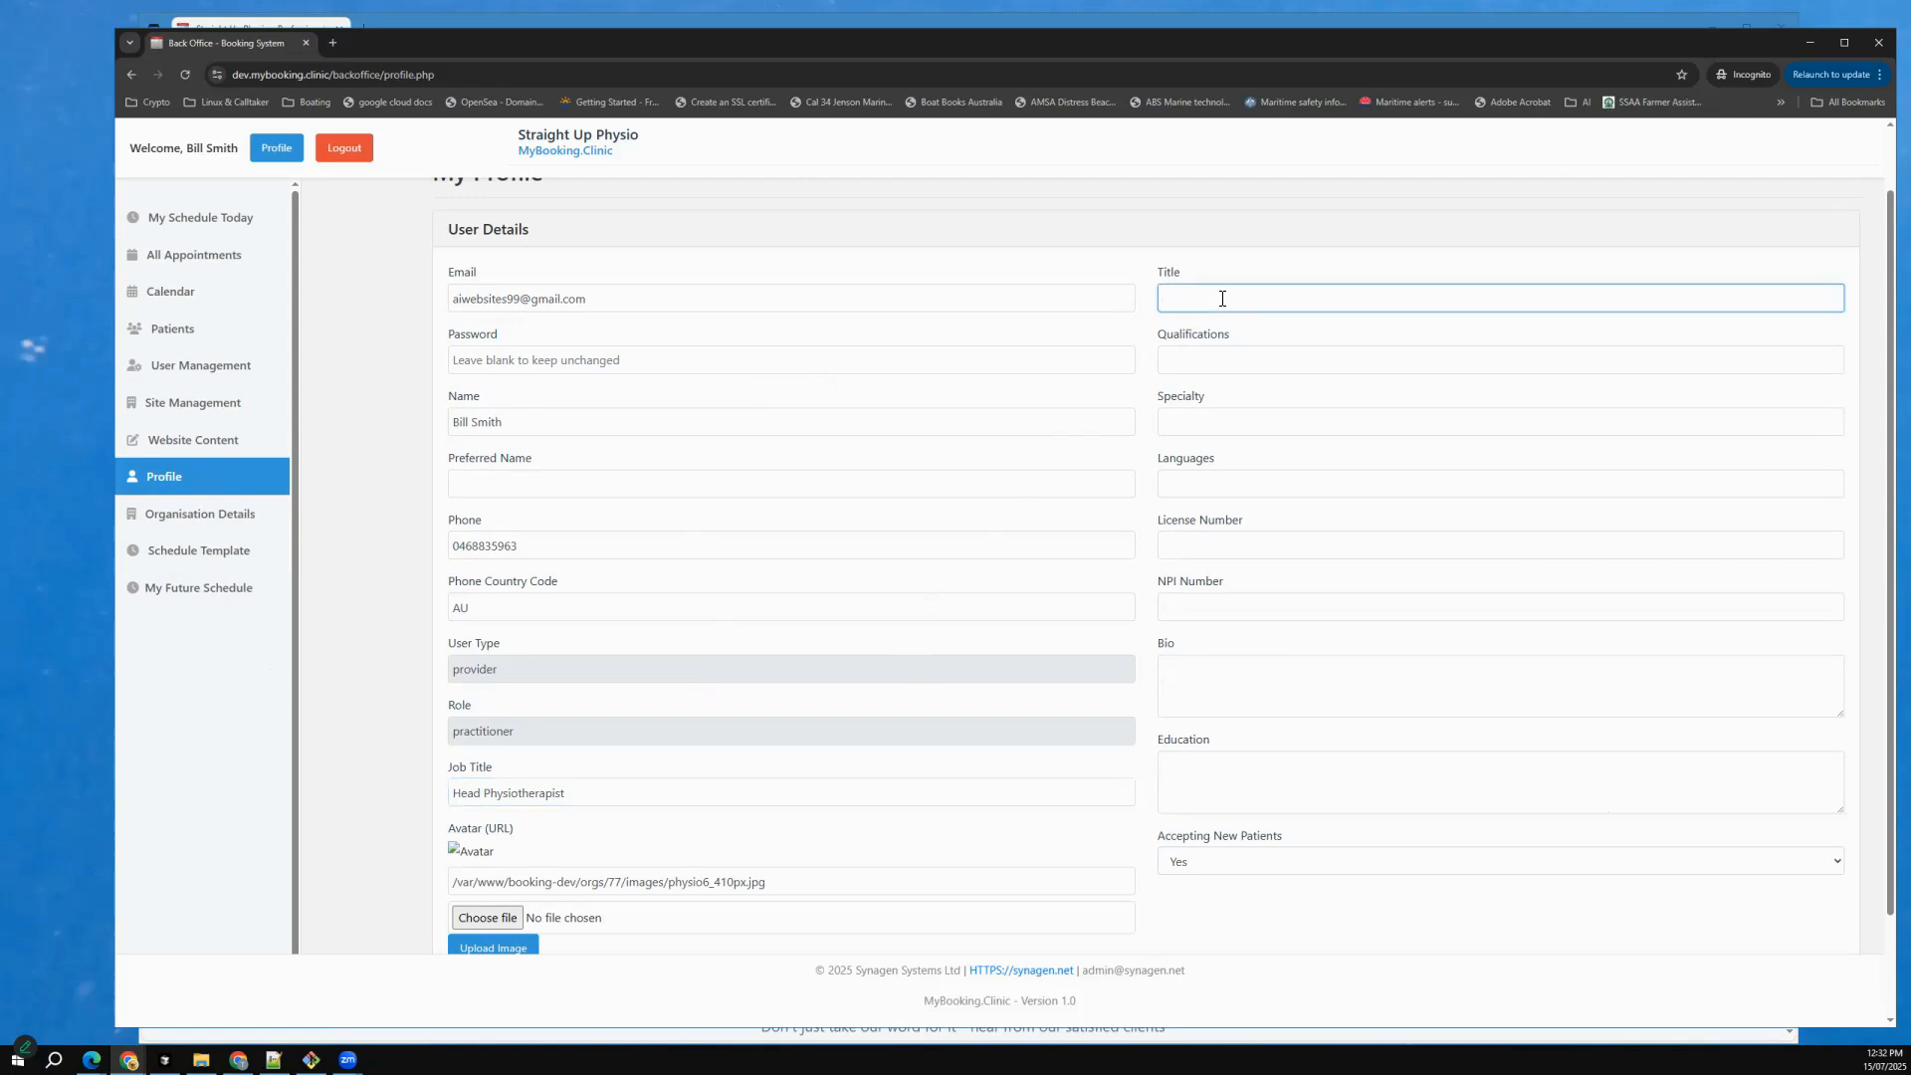
click(1250, 365)
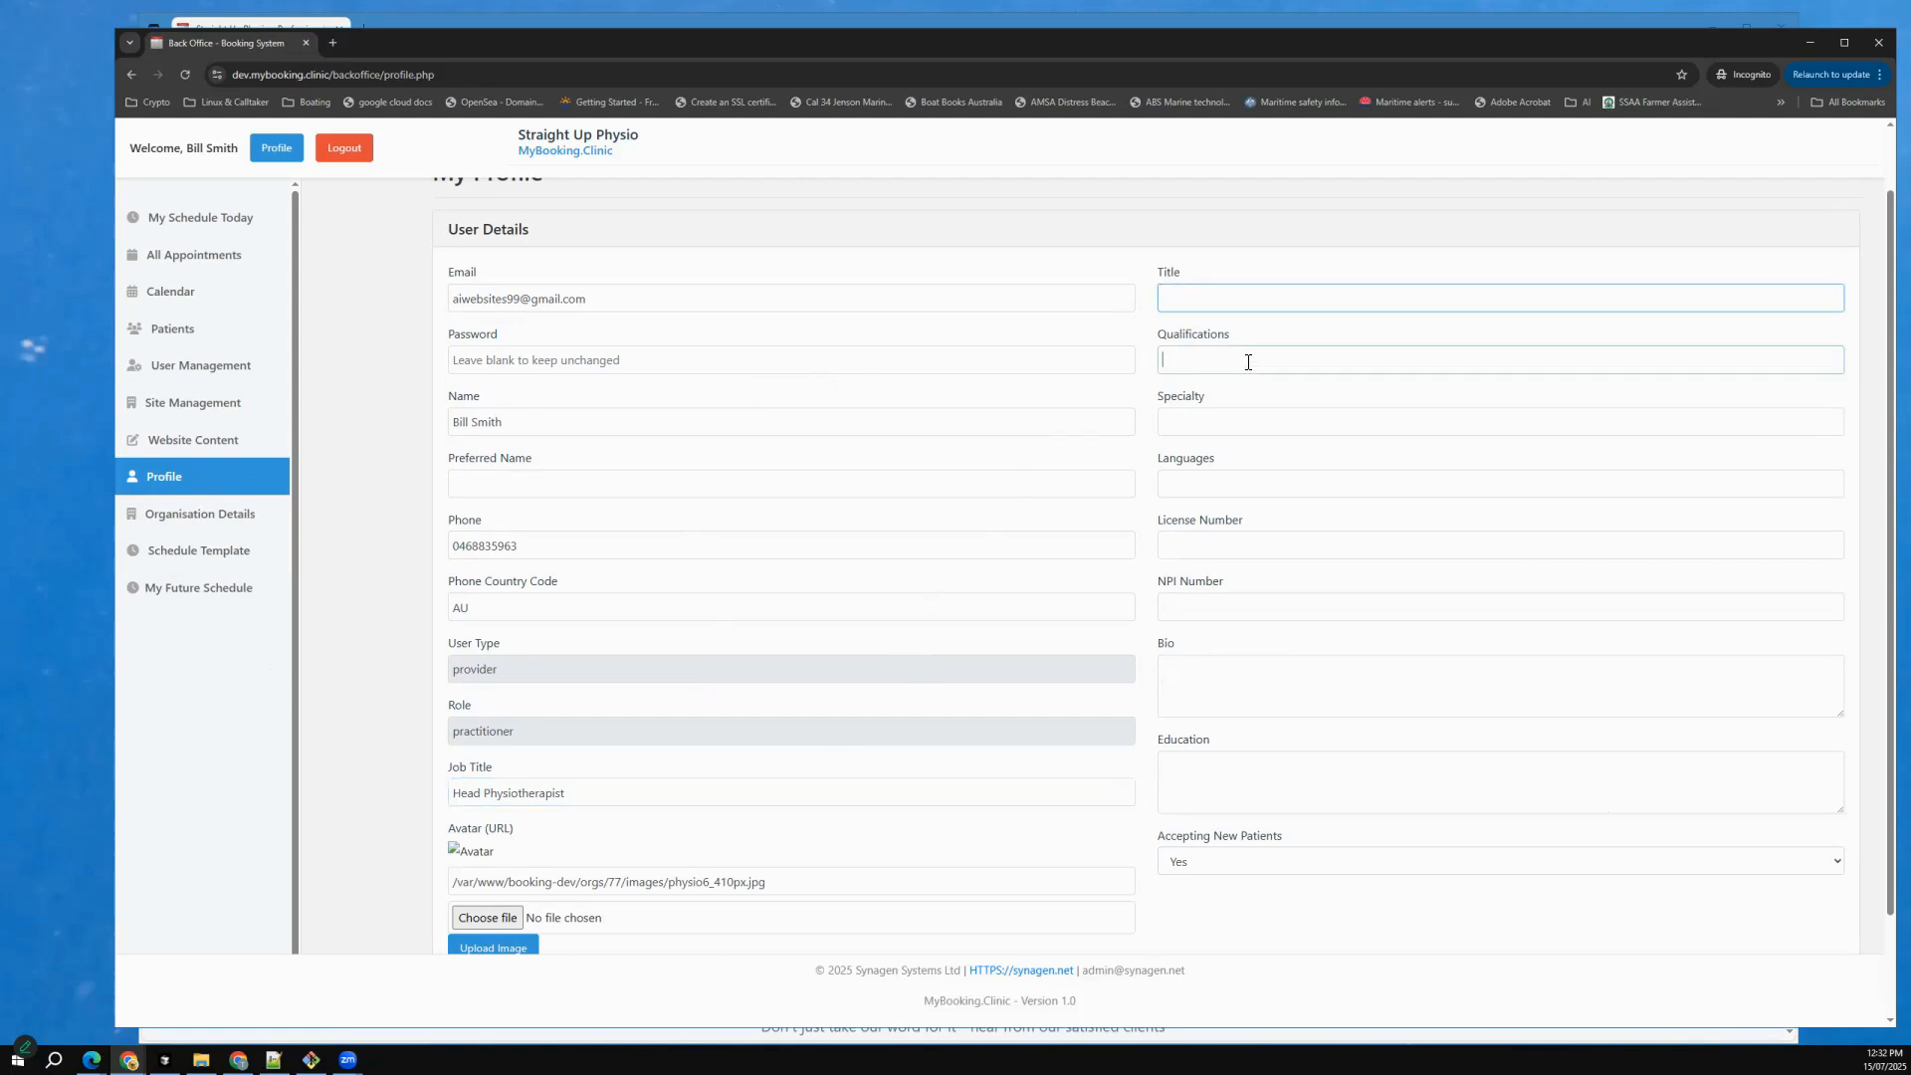
text(P)
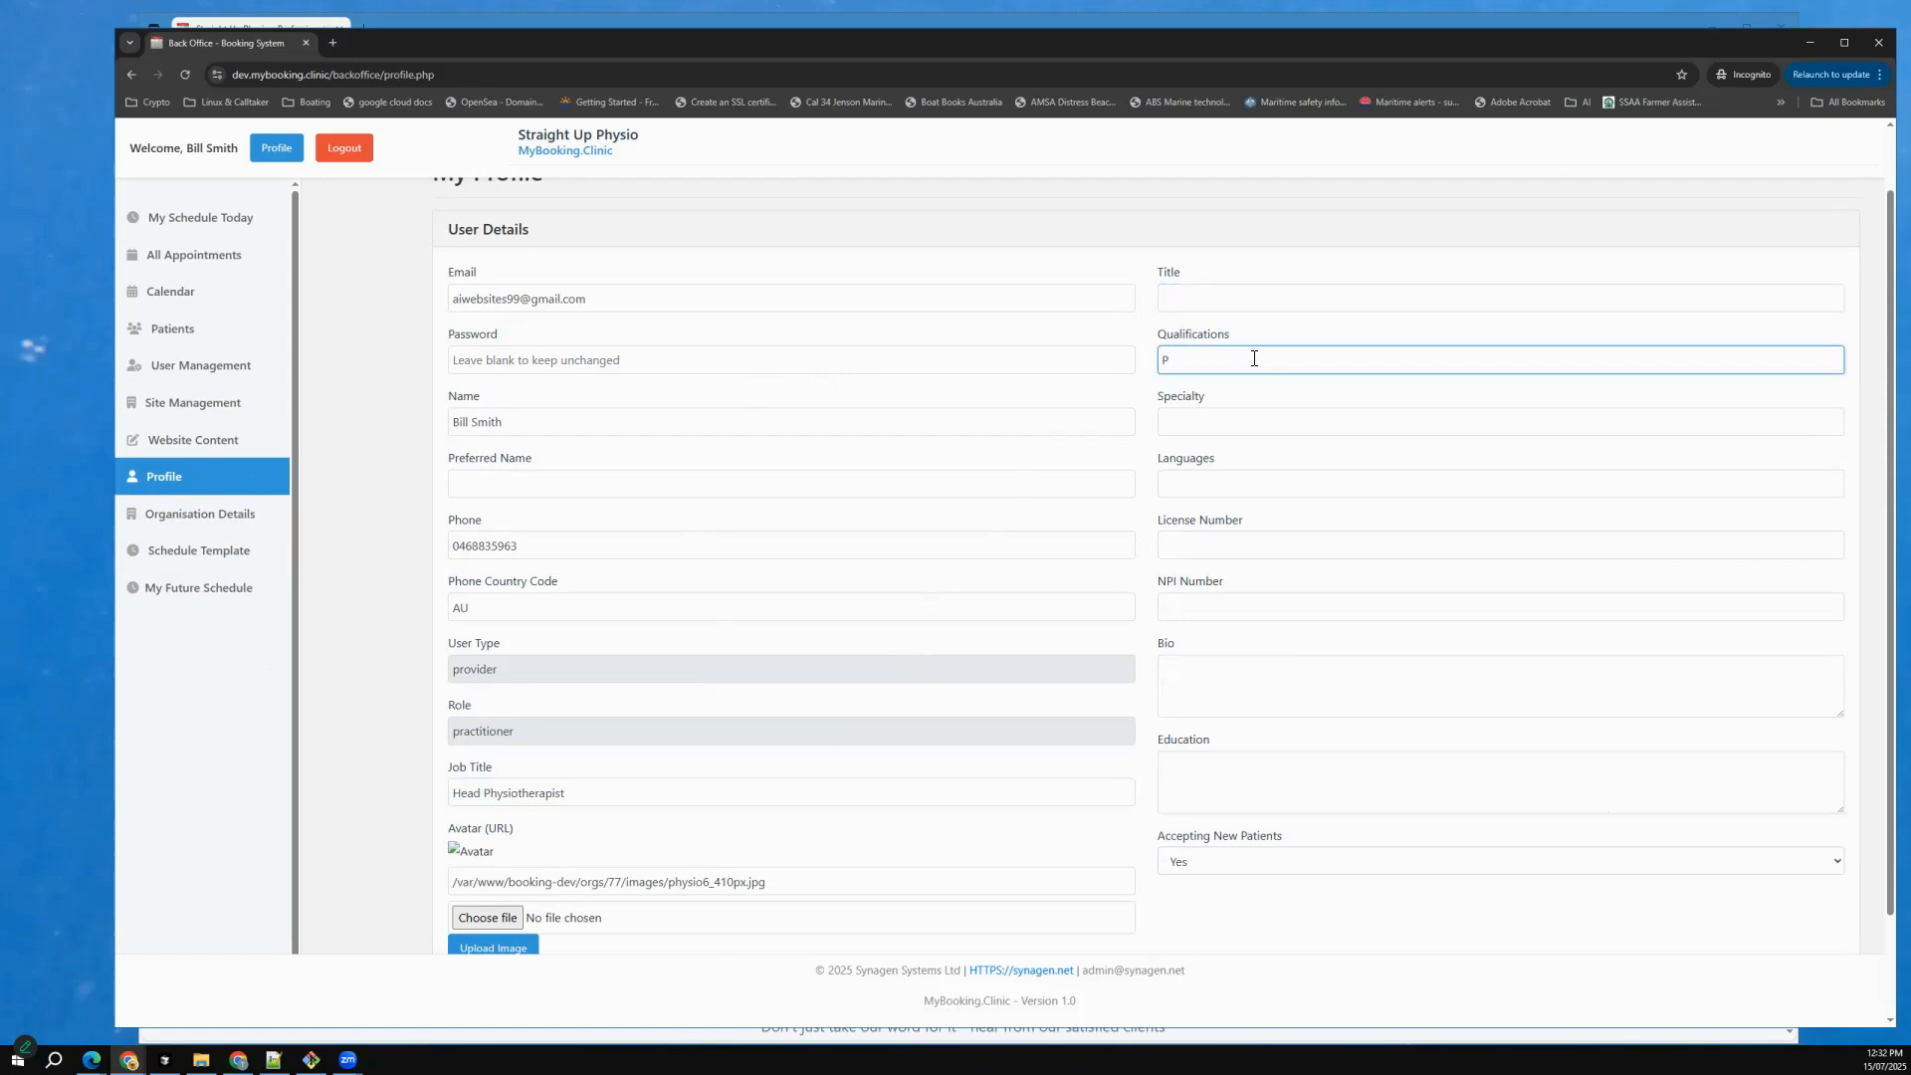
text(hD)
click(1229, 296)
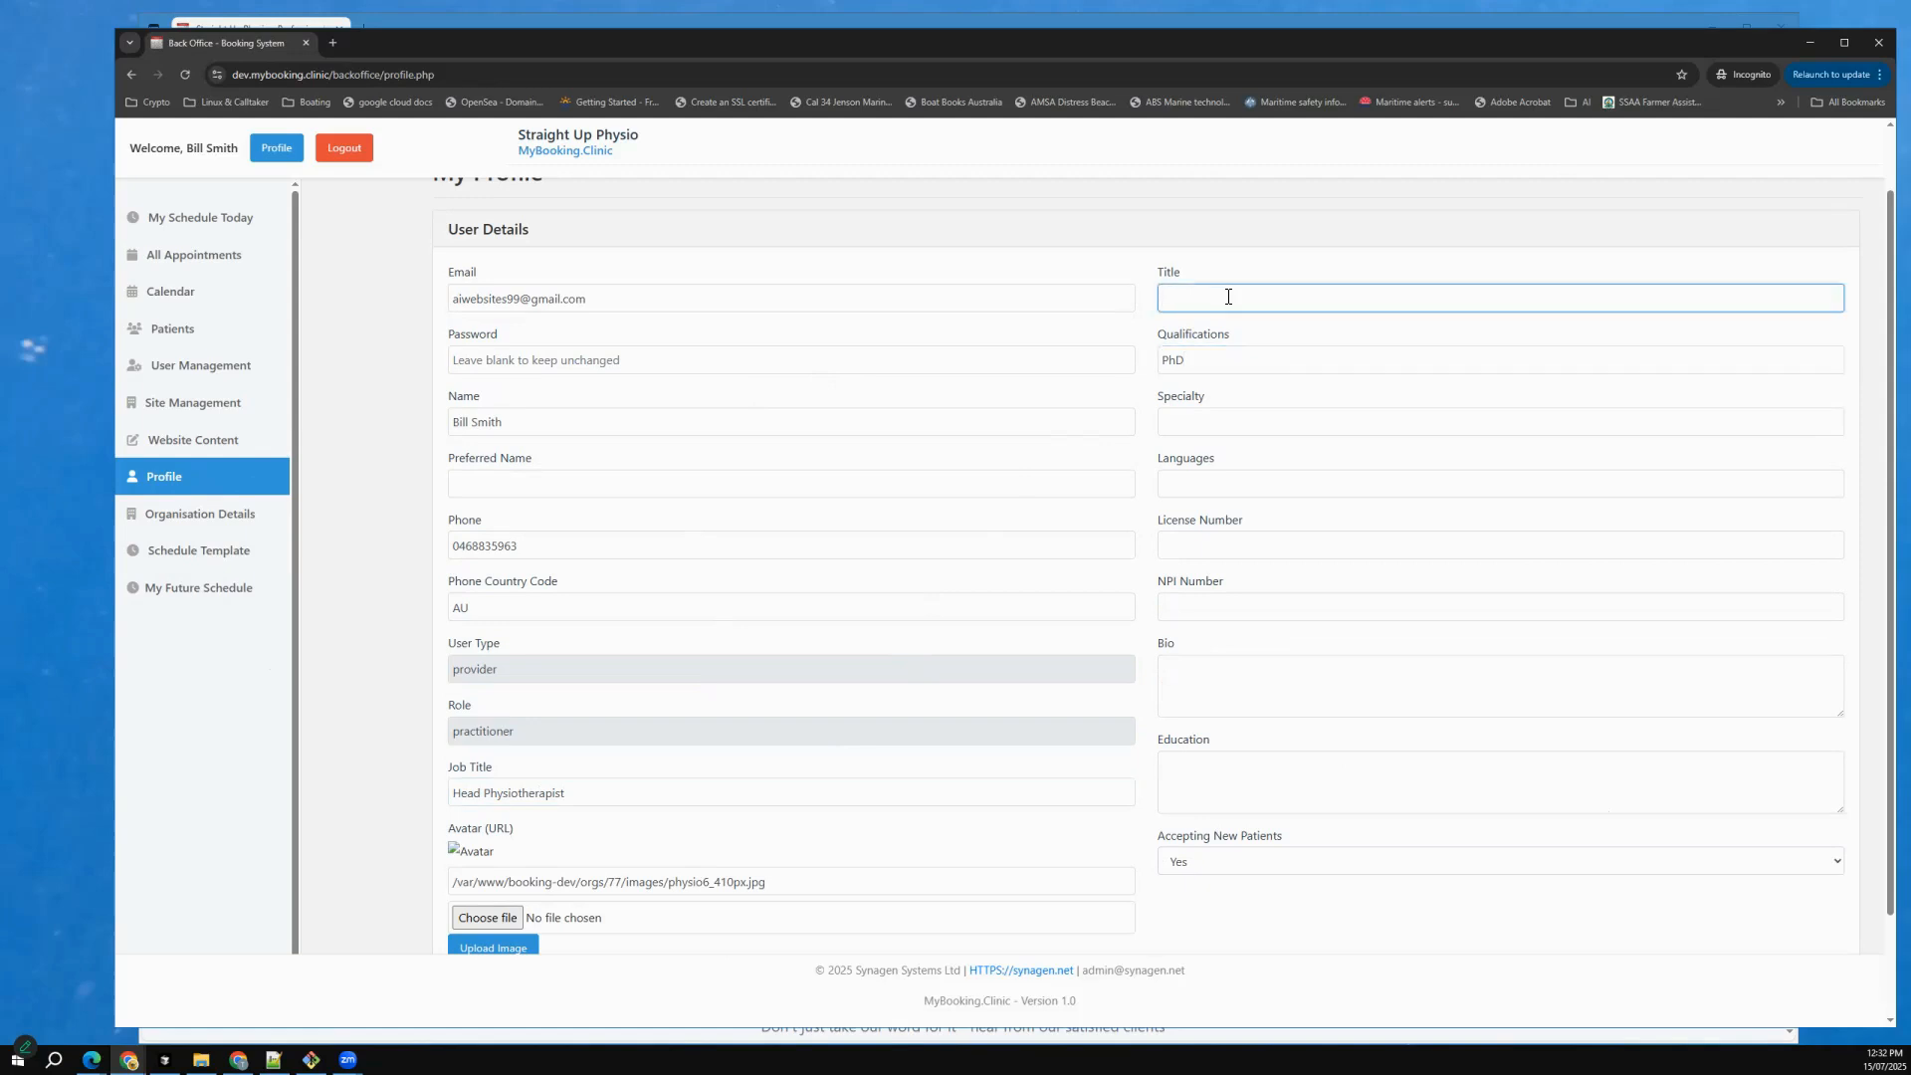
text(75 Years Experience)
click(1263, 423)
text(Sports)
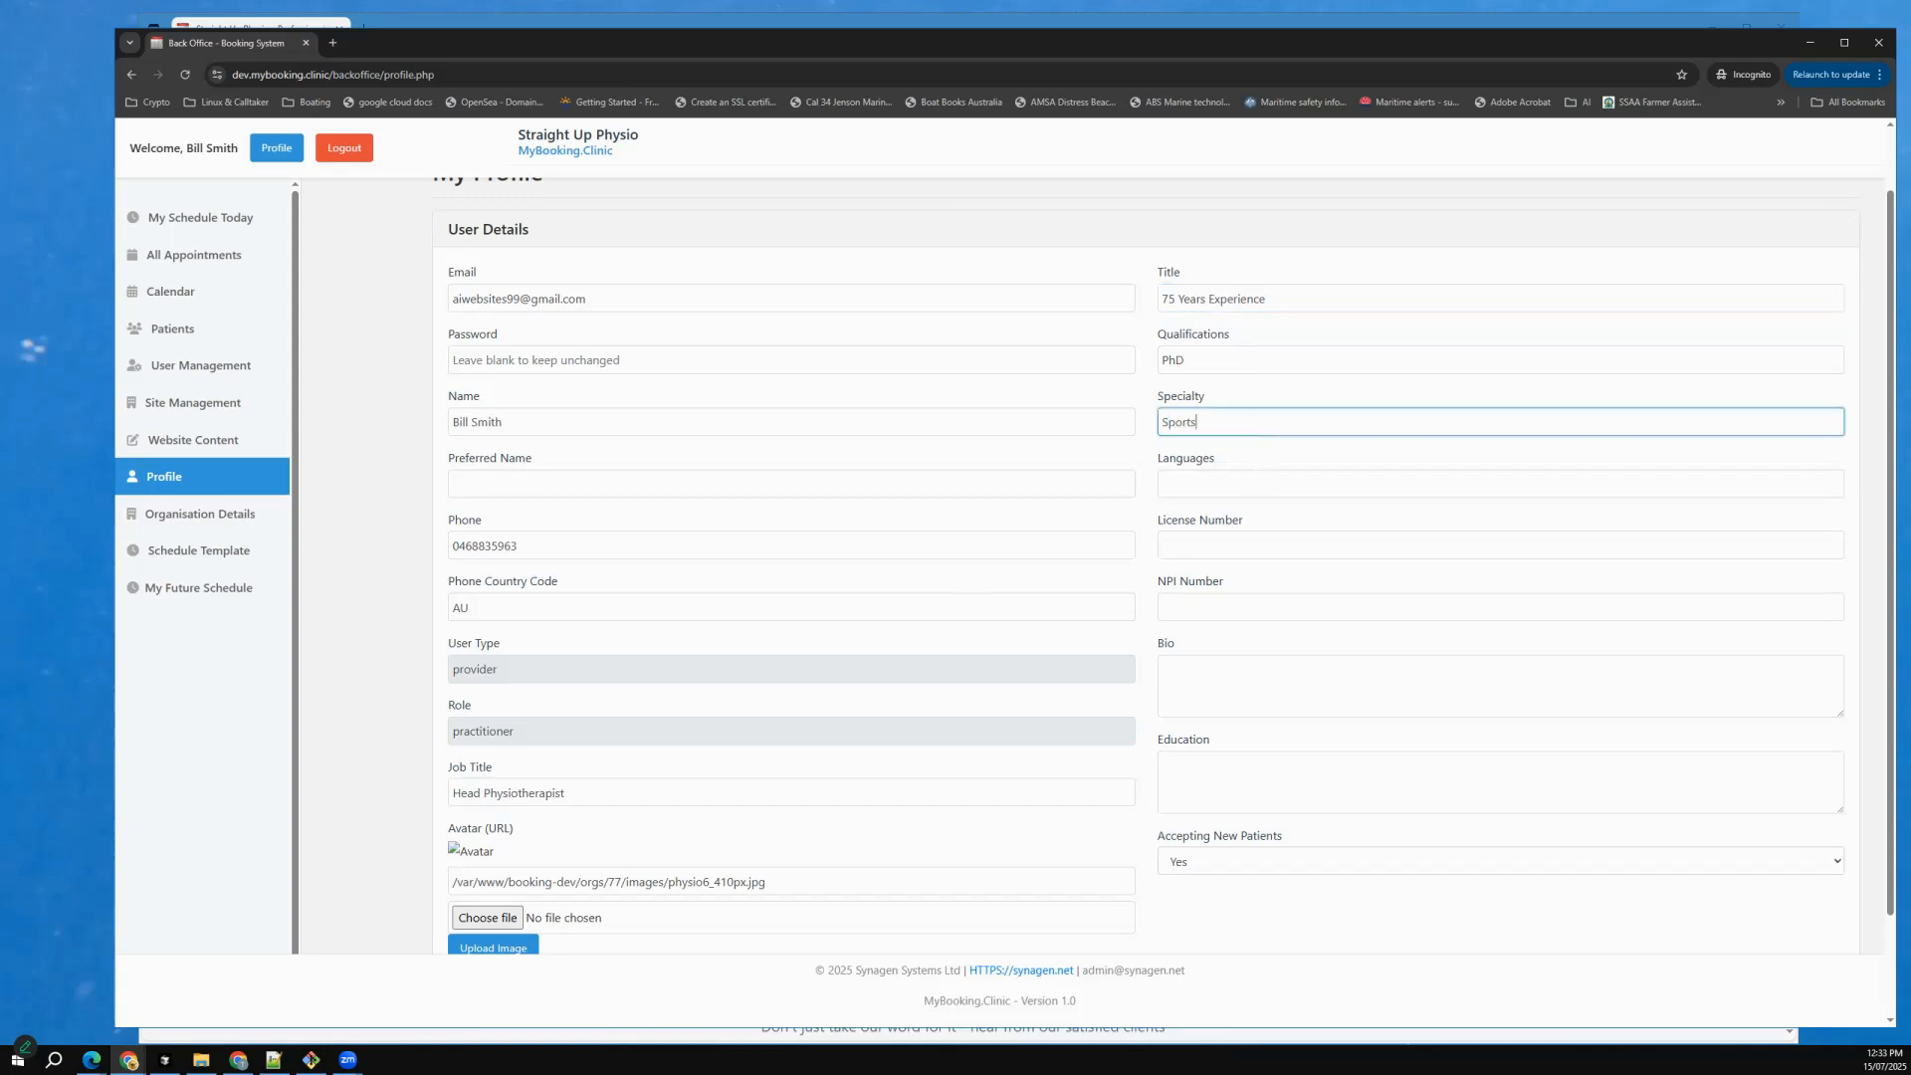
Upload physio8.png as the practitioner's avatar and save the profile.
scroll(1264, 423, down, 2)
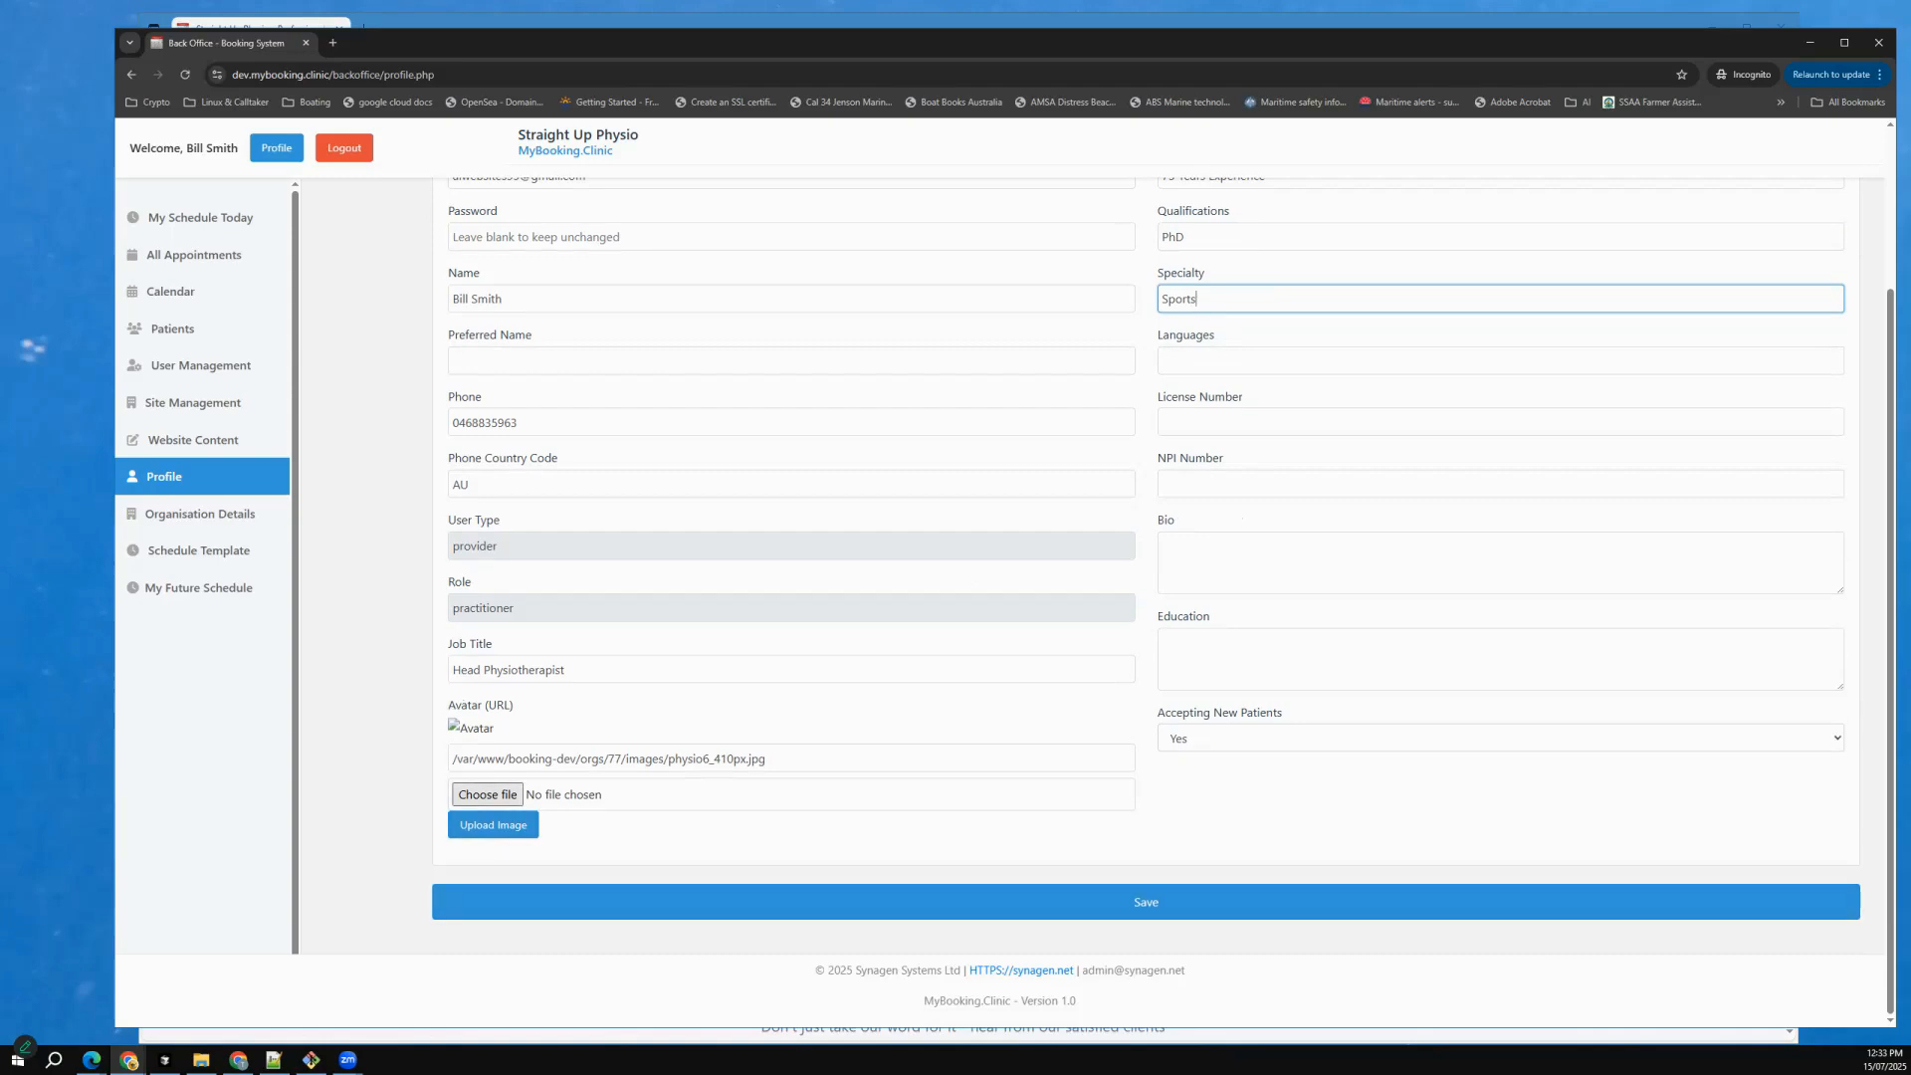
click(492, 824)
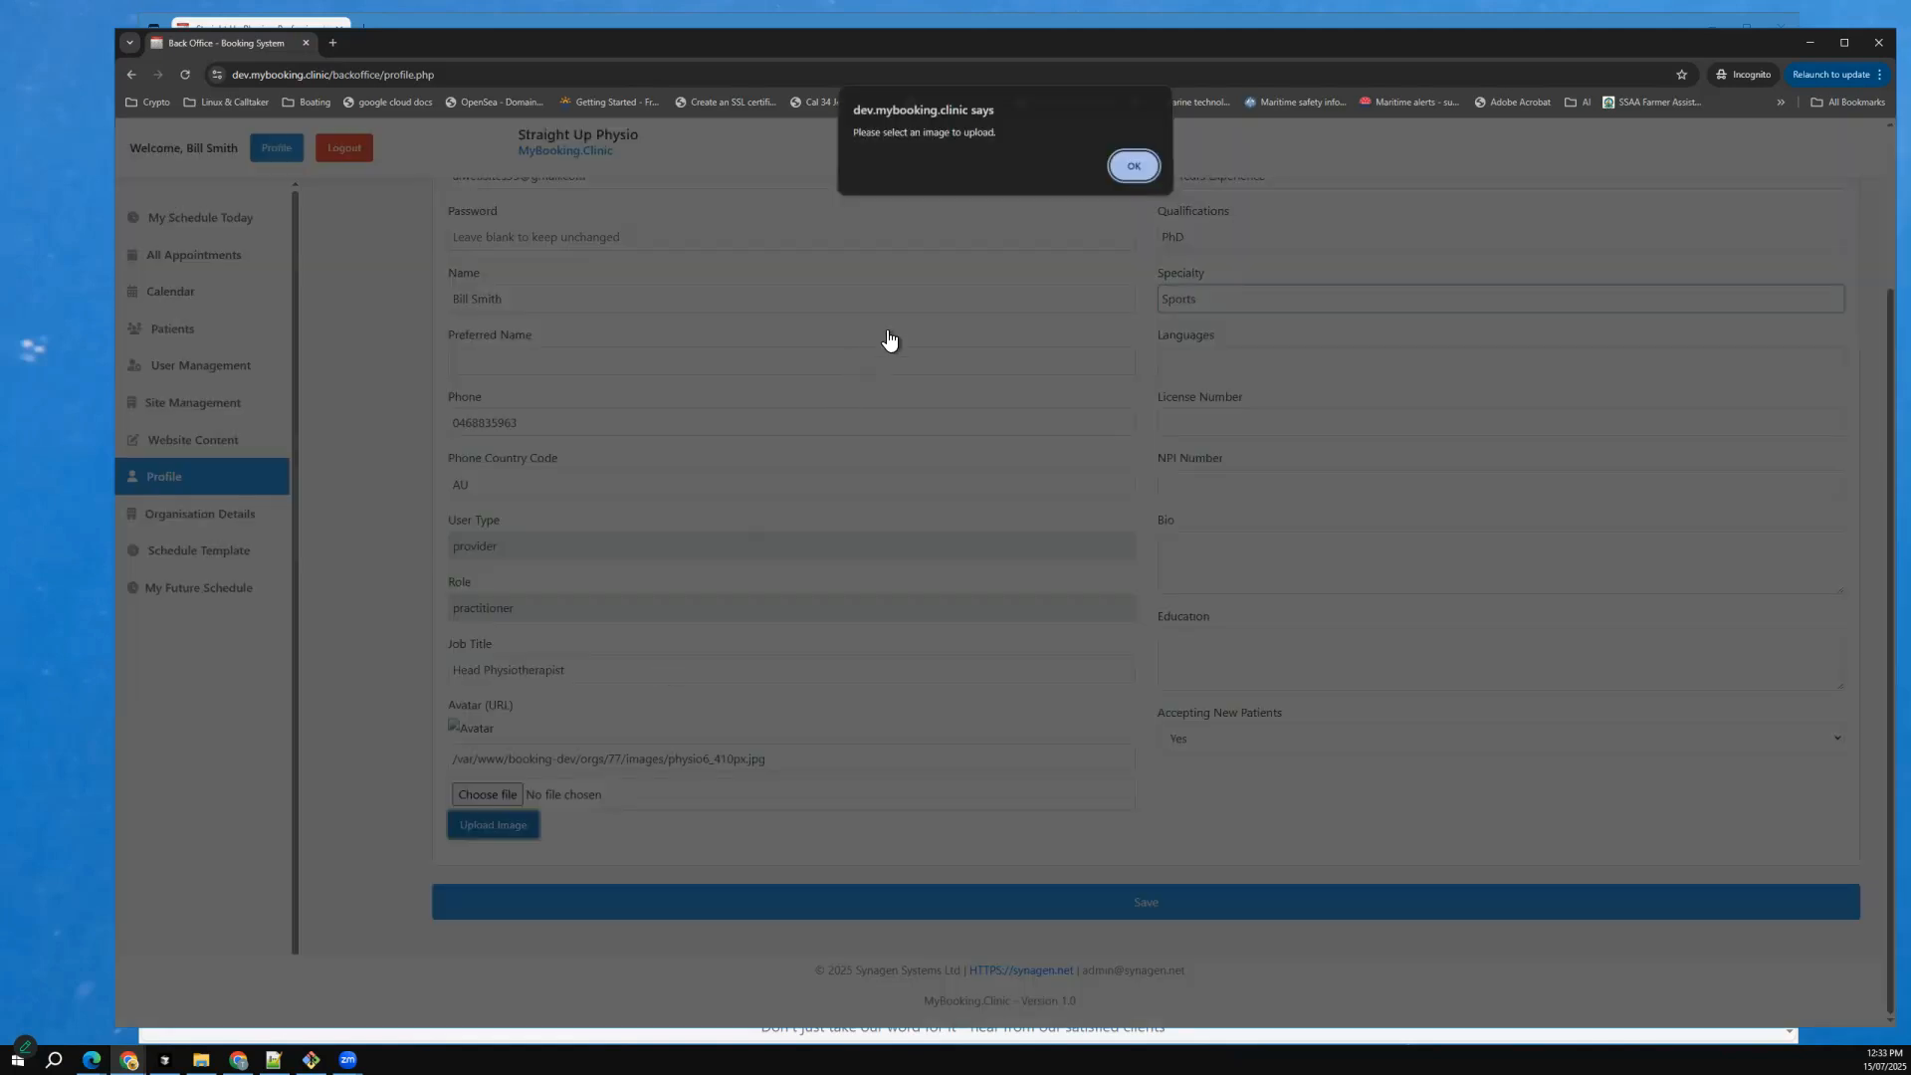
click(1134, 170)
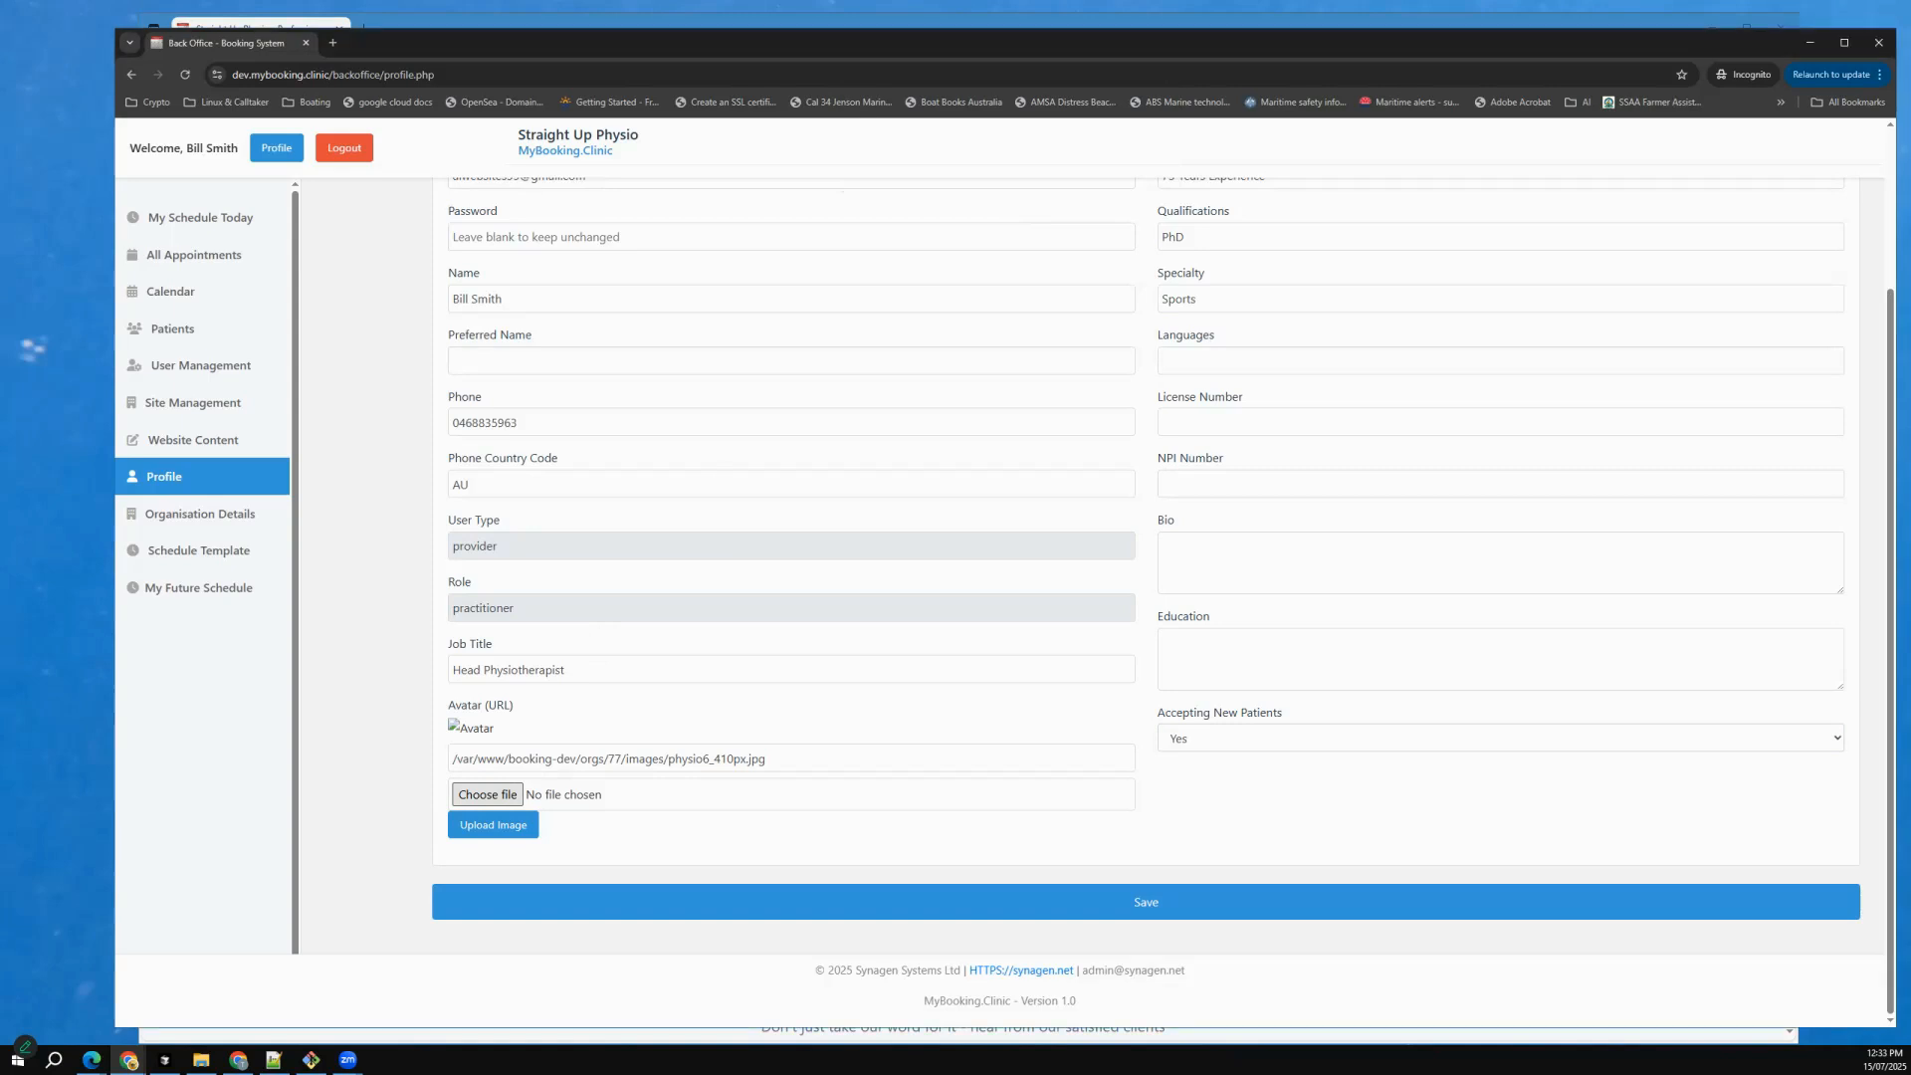
click(493, 824)
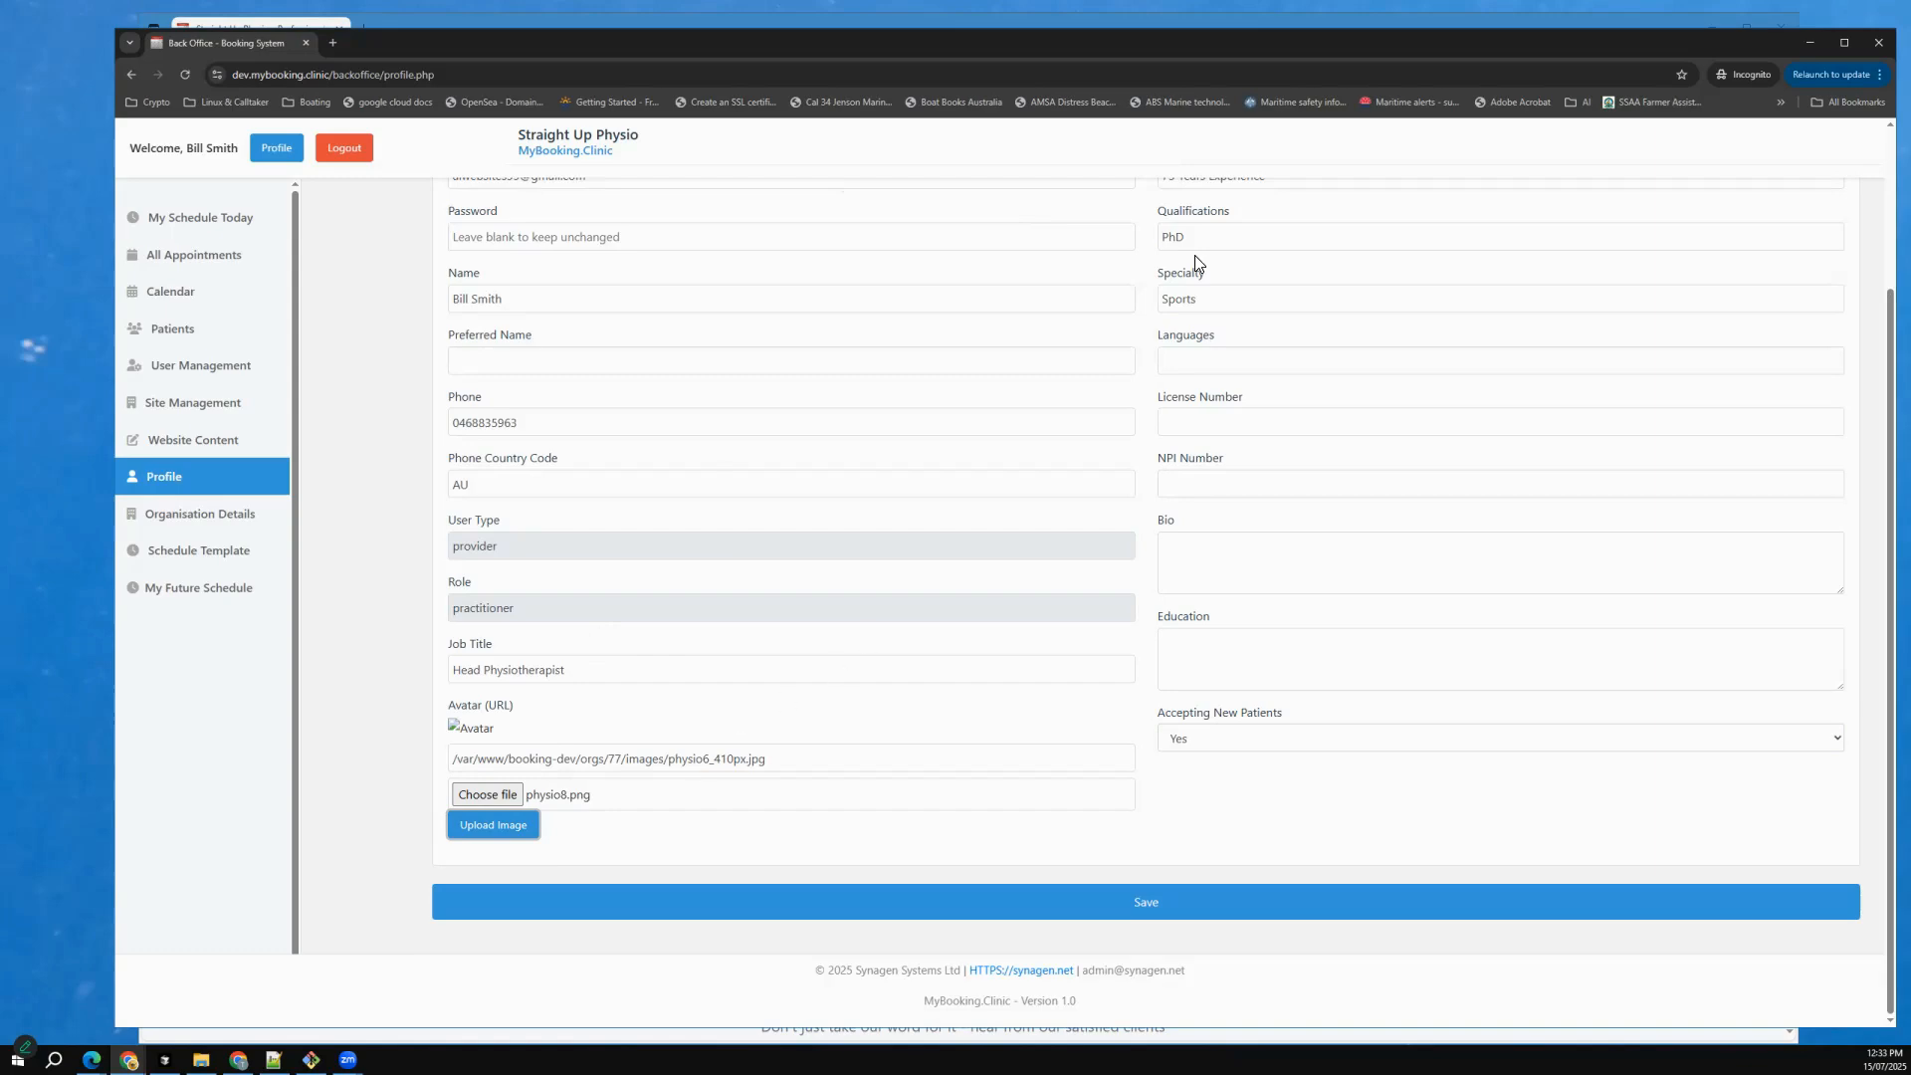
key(Return)
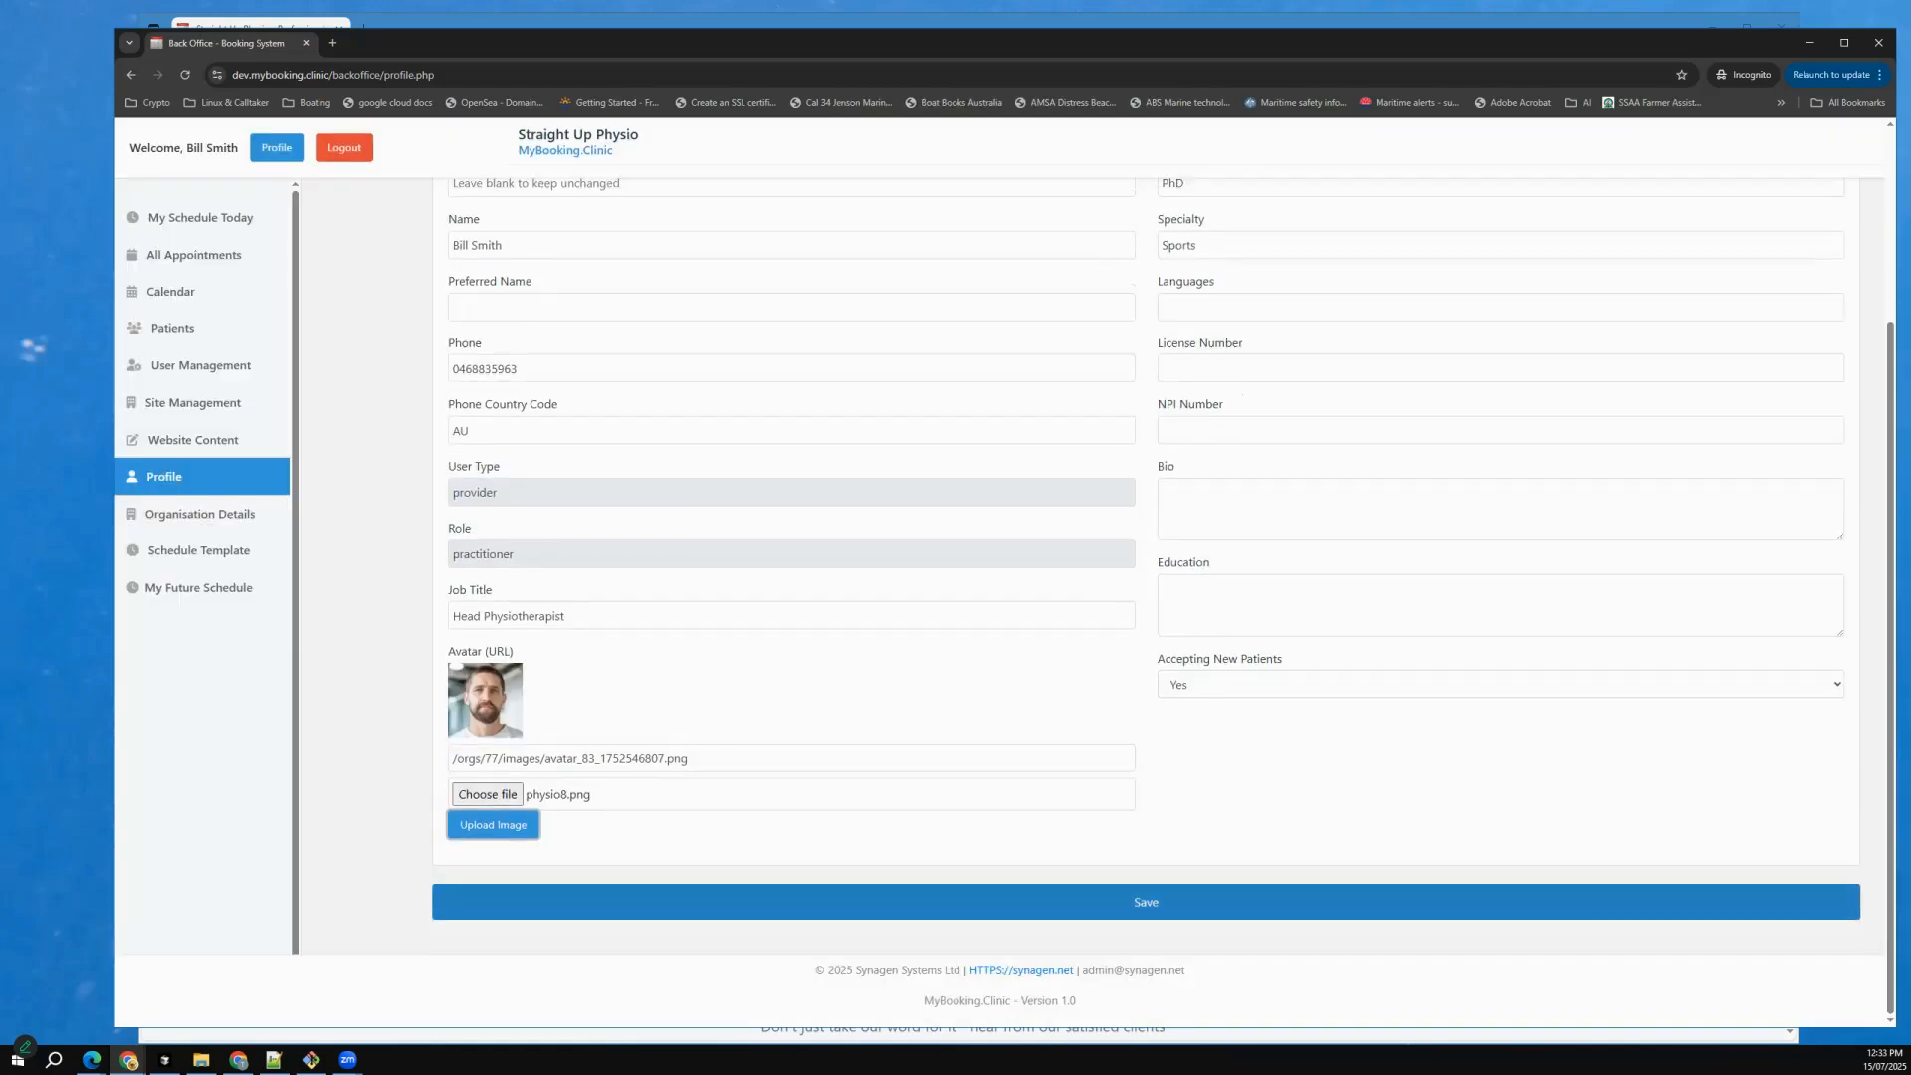
key(Tab)
key(Return)
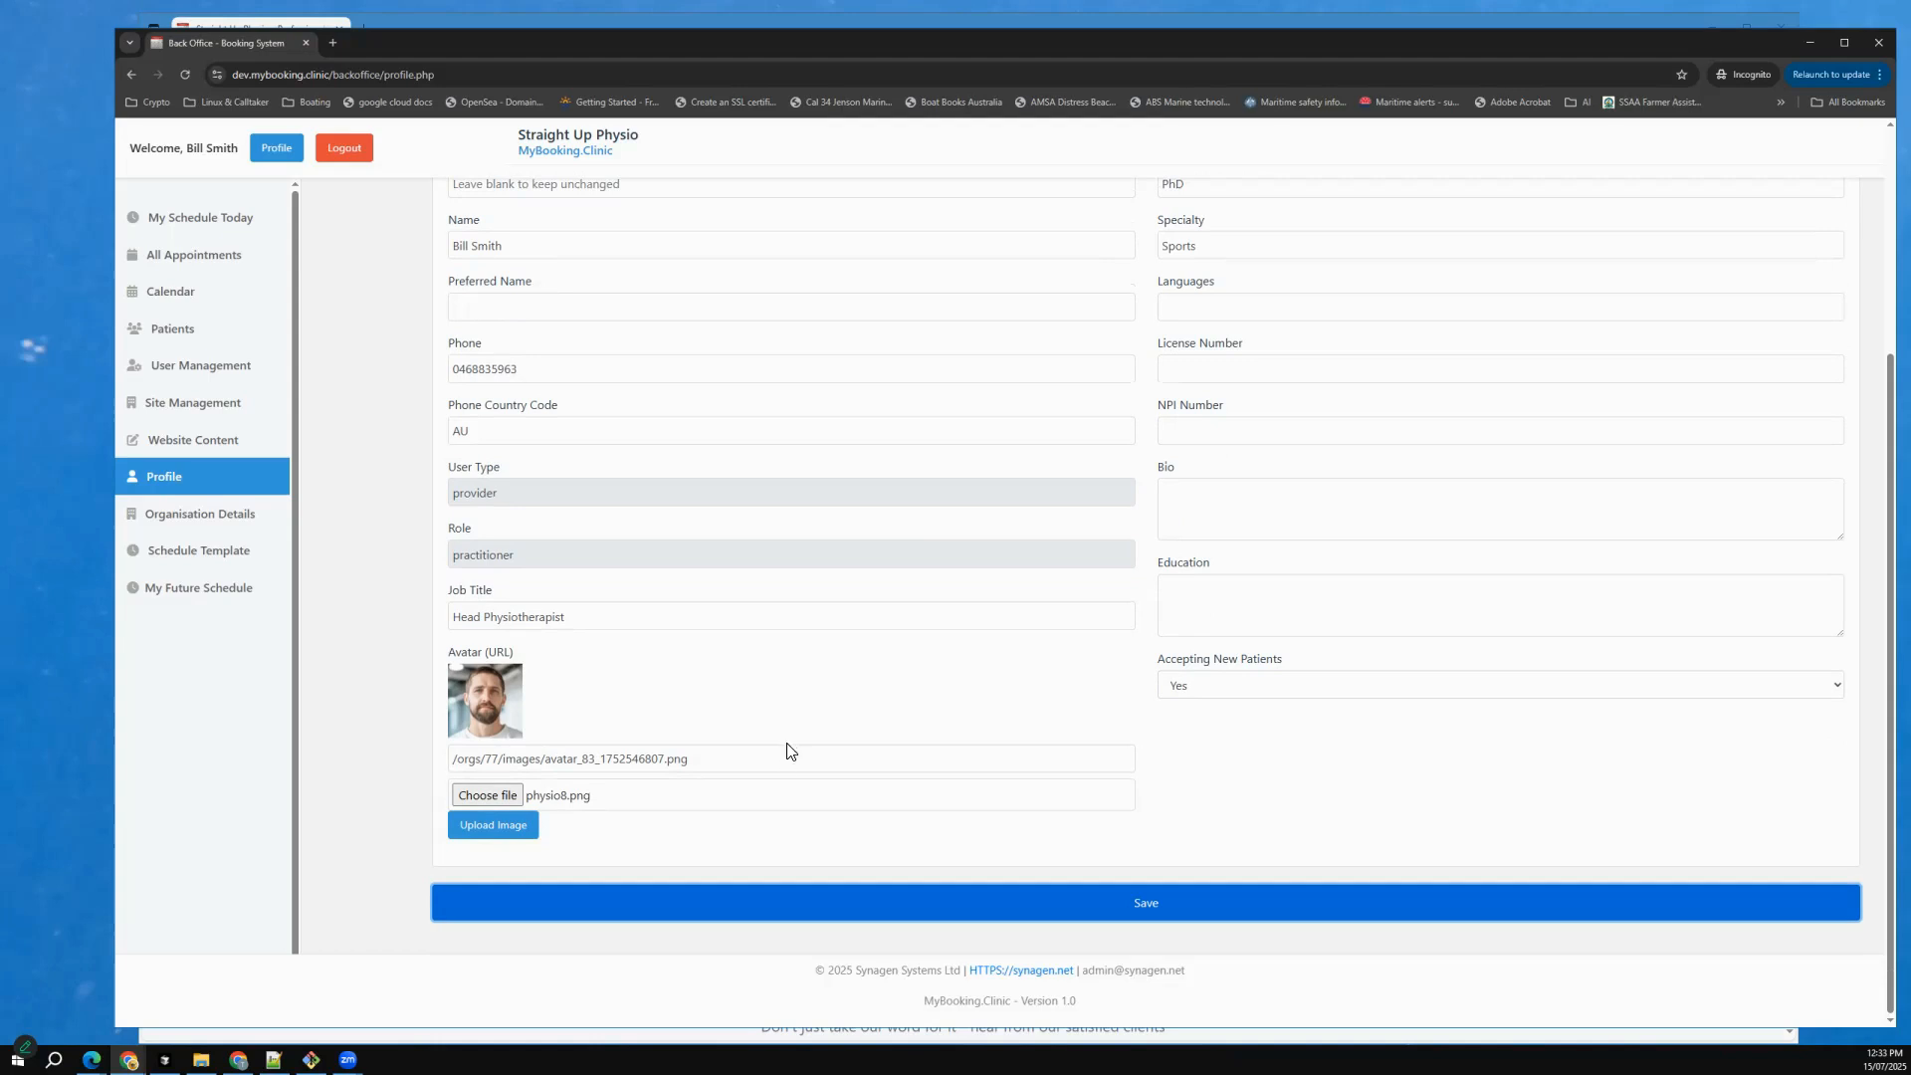
scroll(786, 750, down, 3)
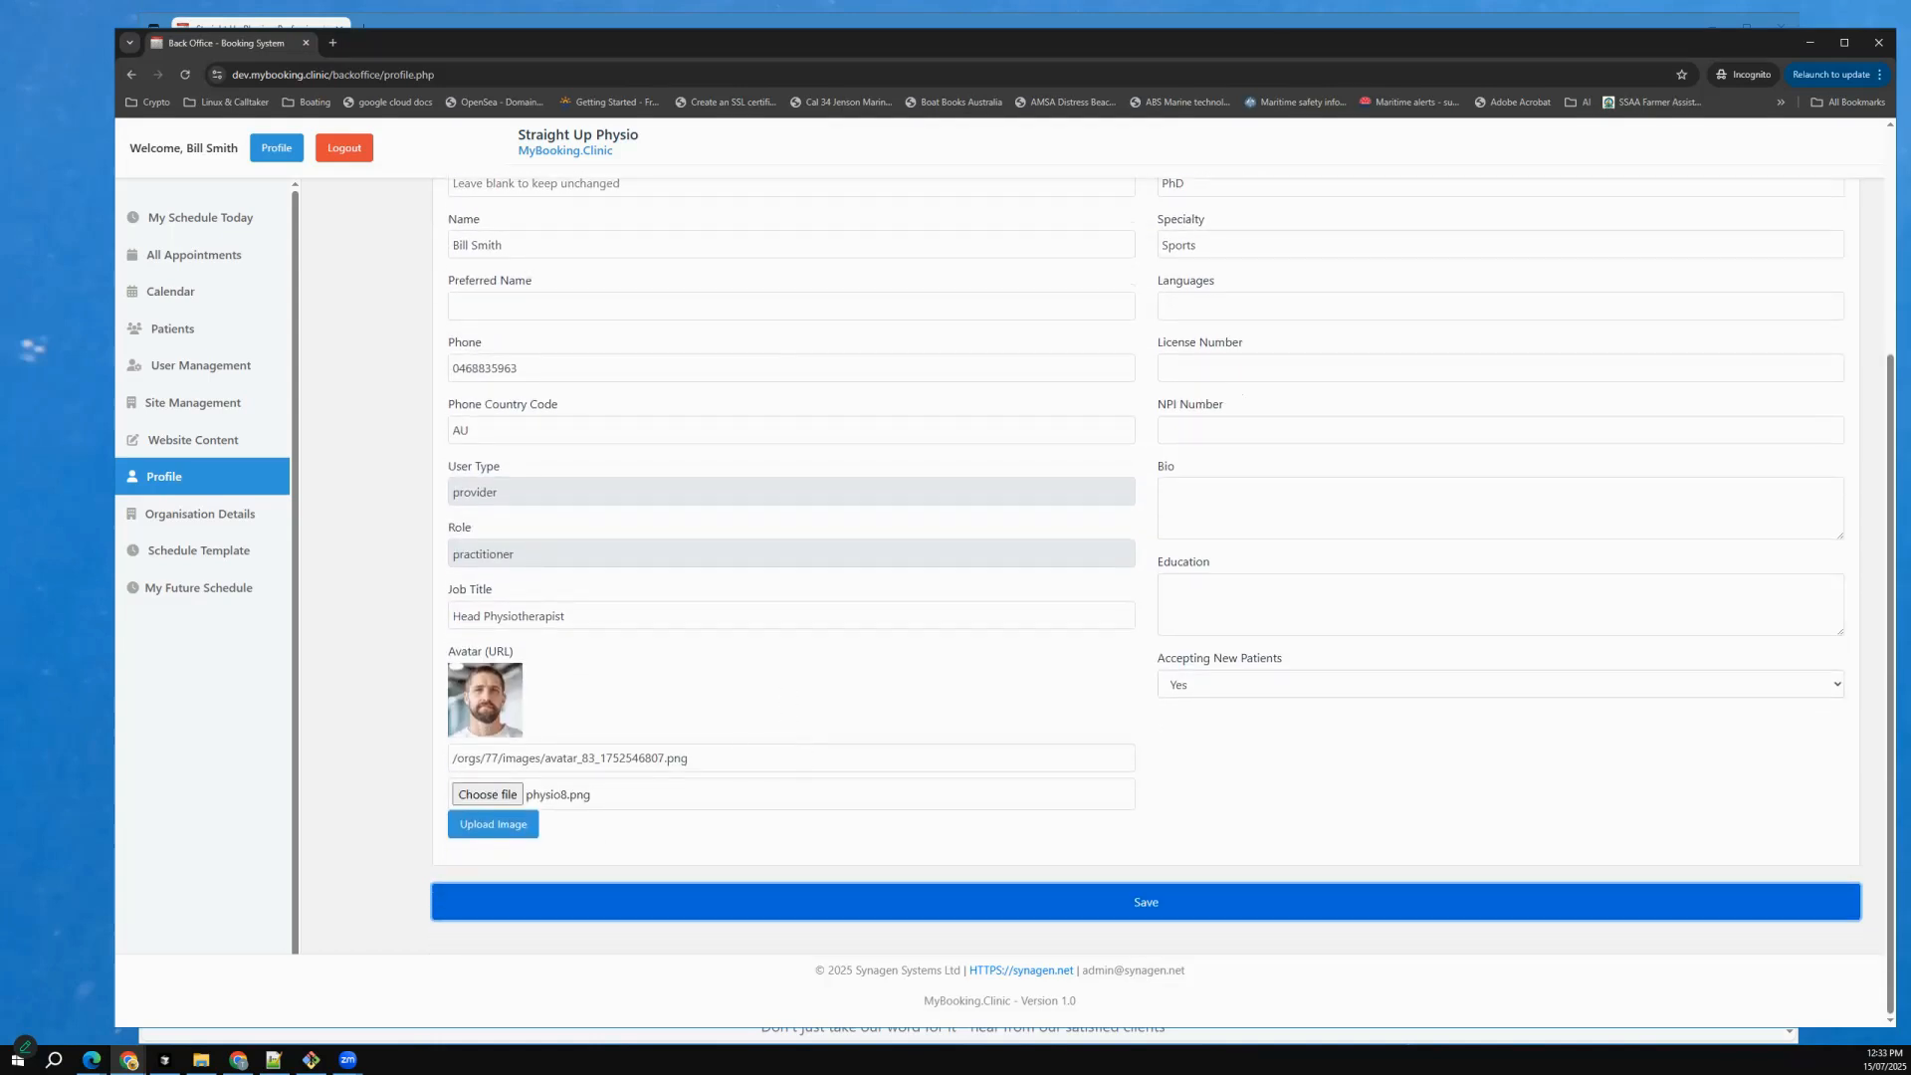
Switch to Microsoft Edge, reload the practice website and look through its services, client reviews and About Us sections.
key(alt+Tab)
click(182, 60)
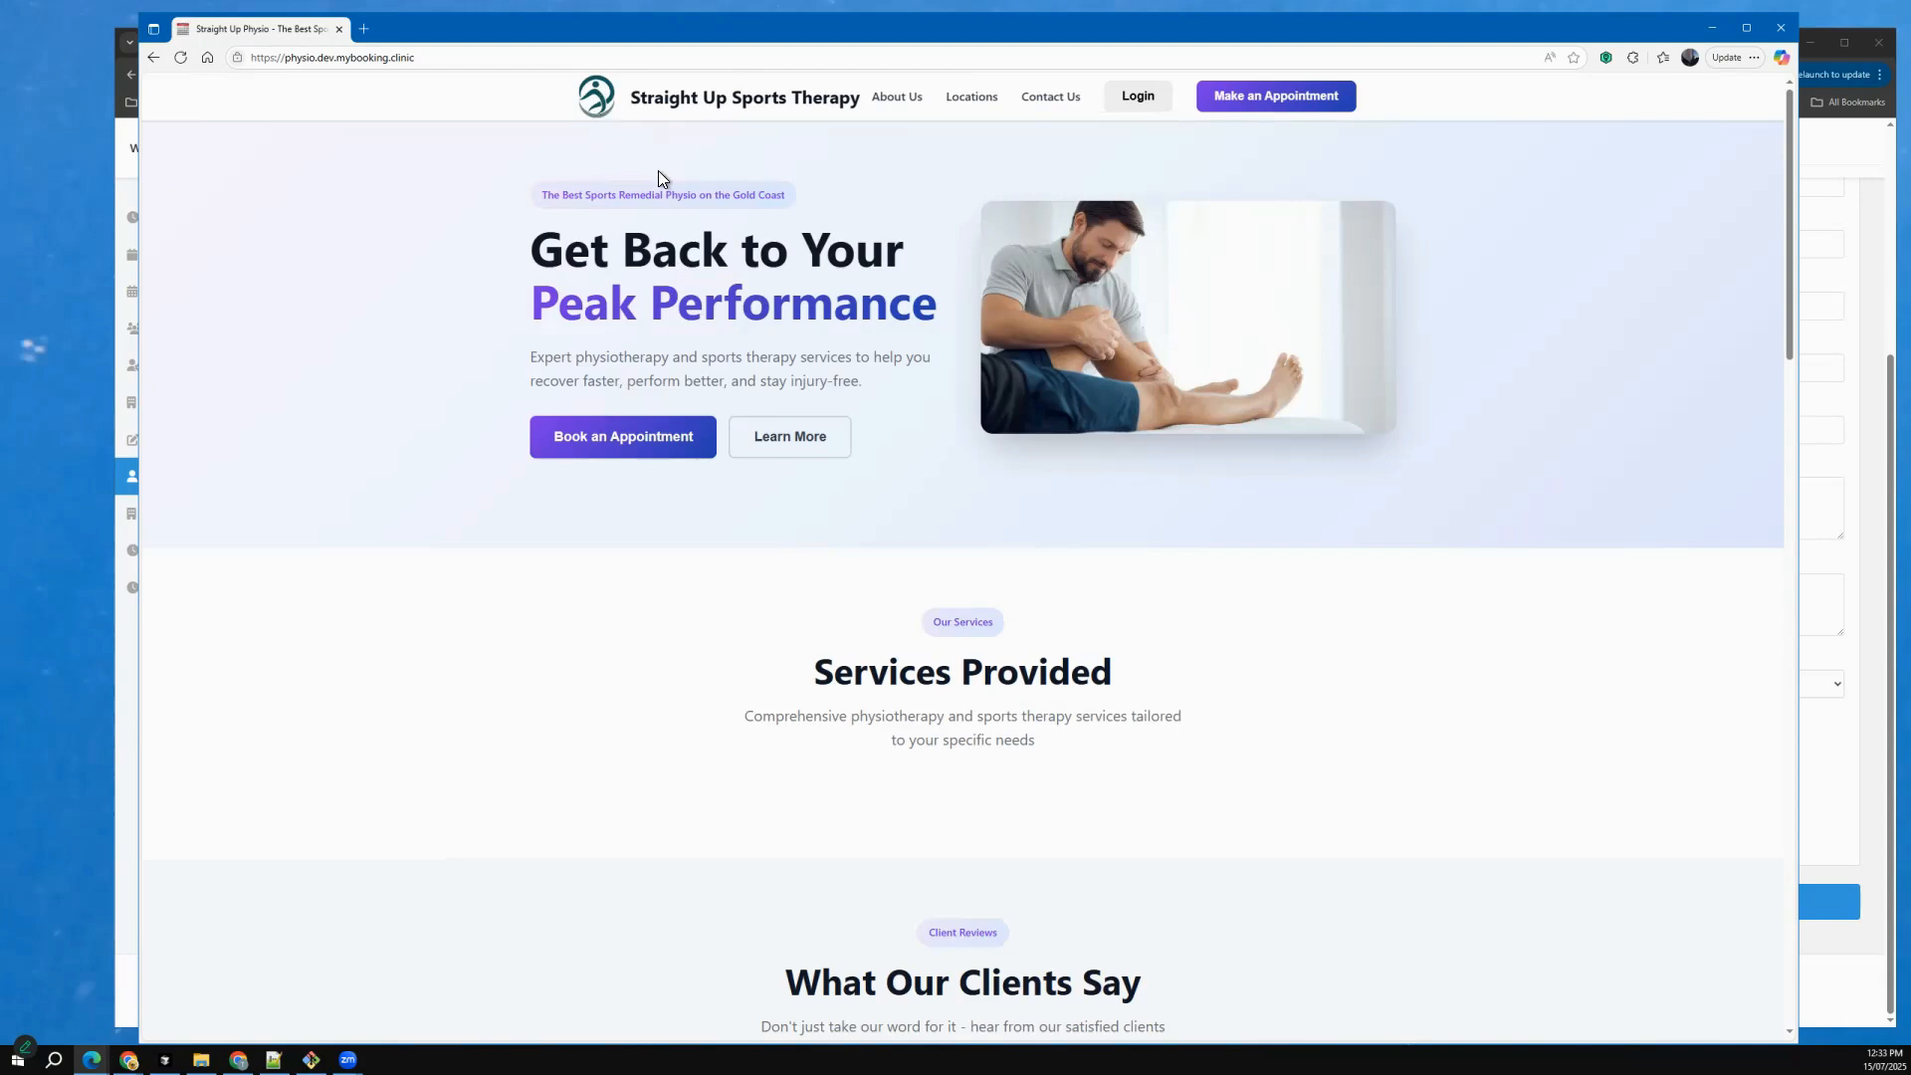
scroll(660, 171, down, 2)
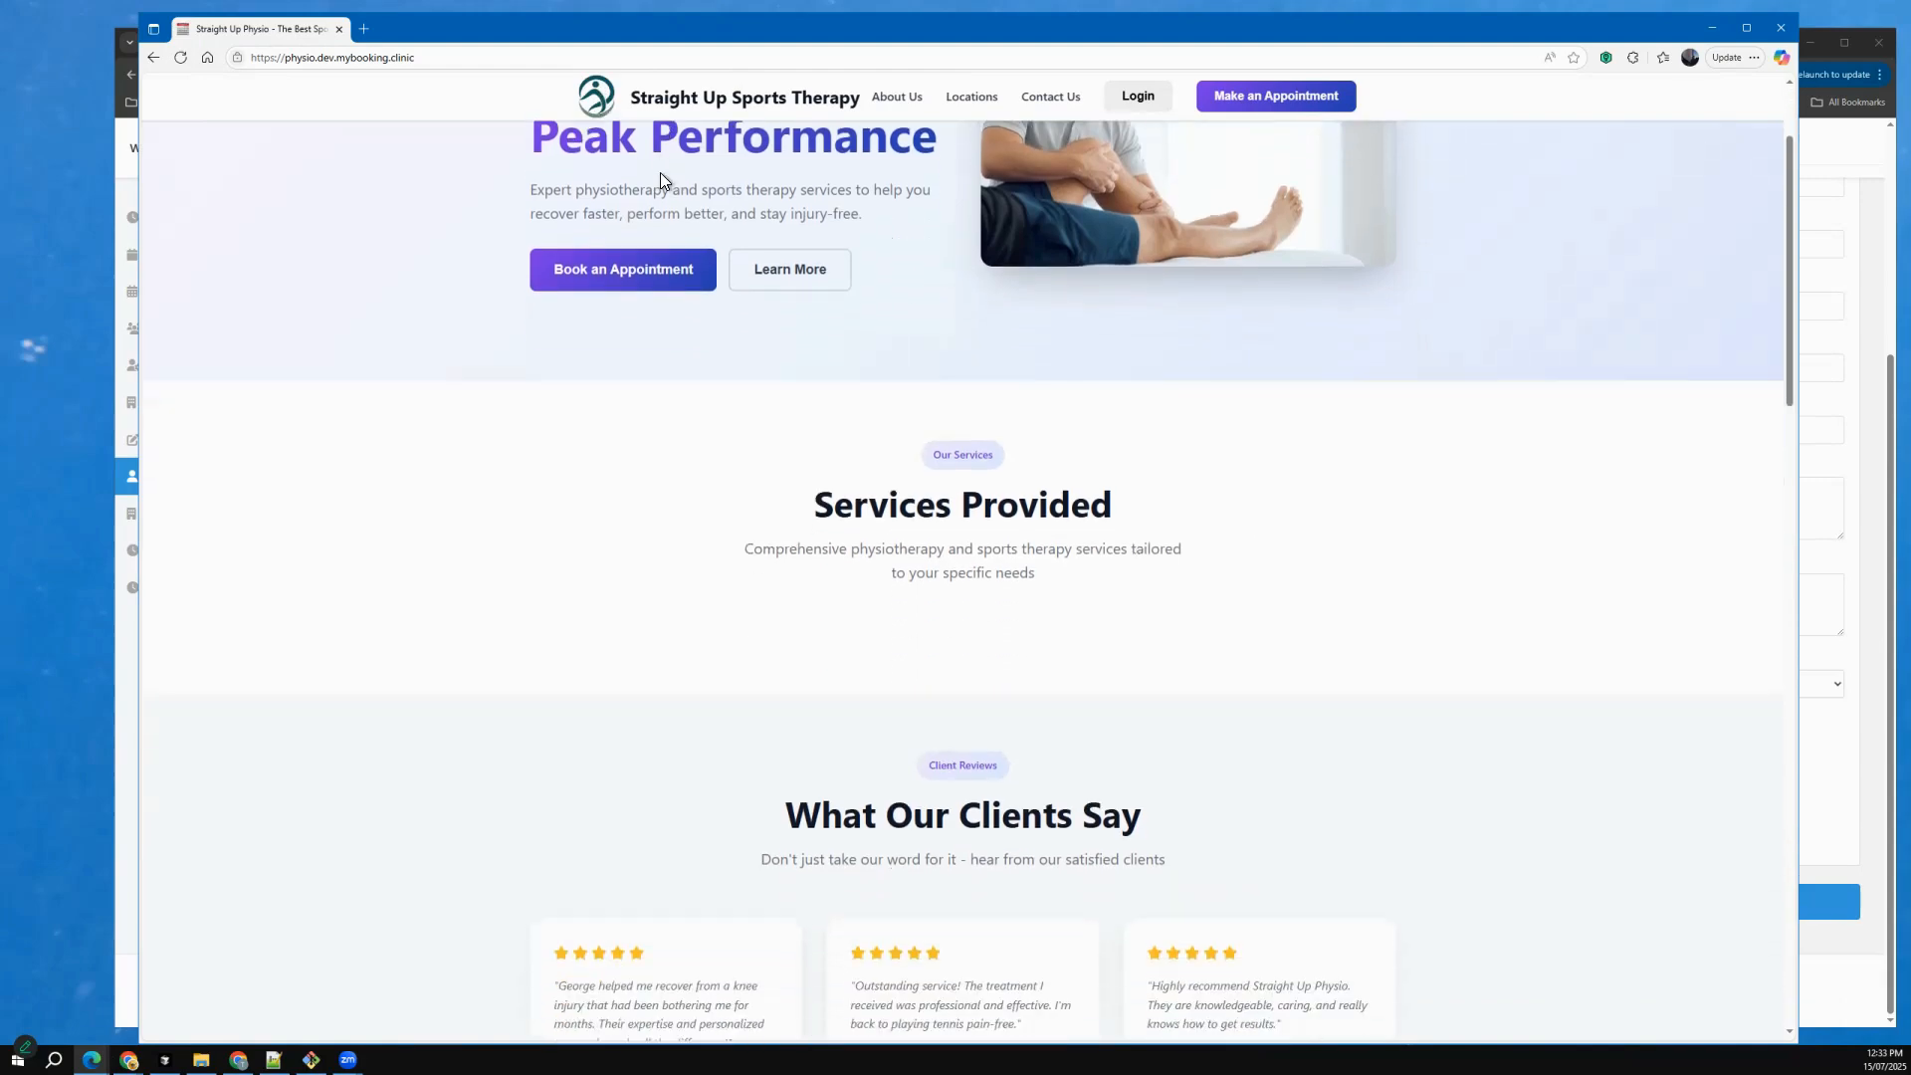
scroll(660, 179, down, 2)
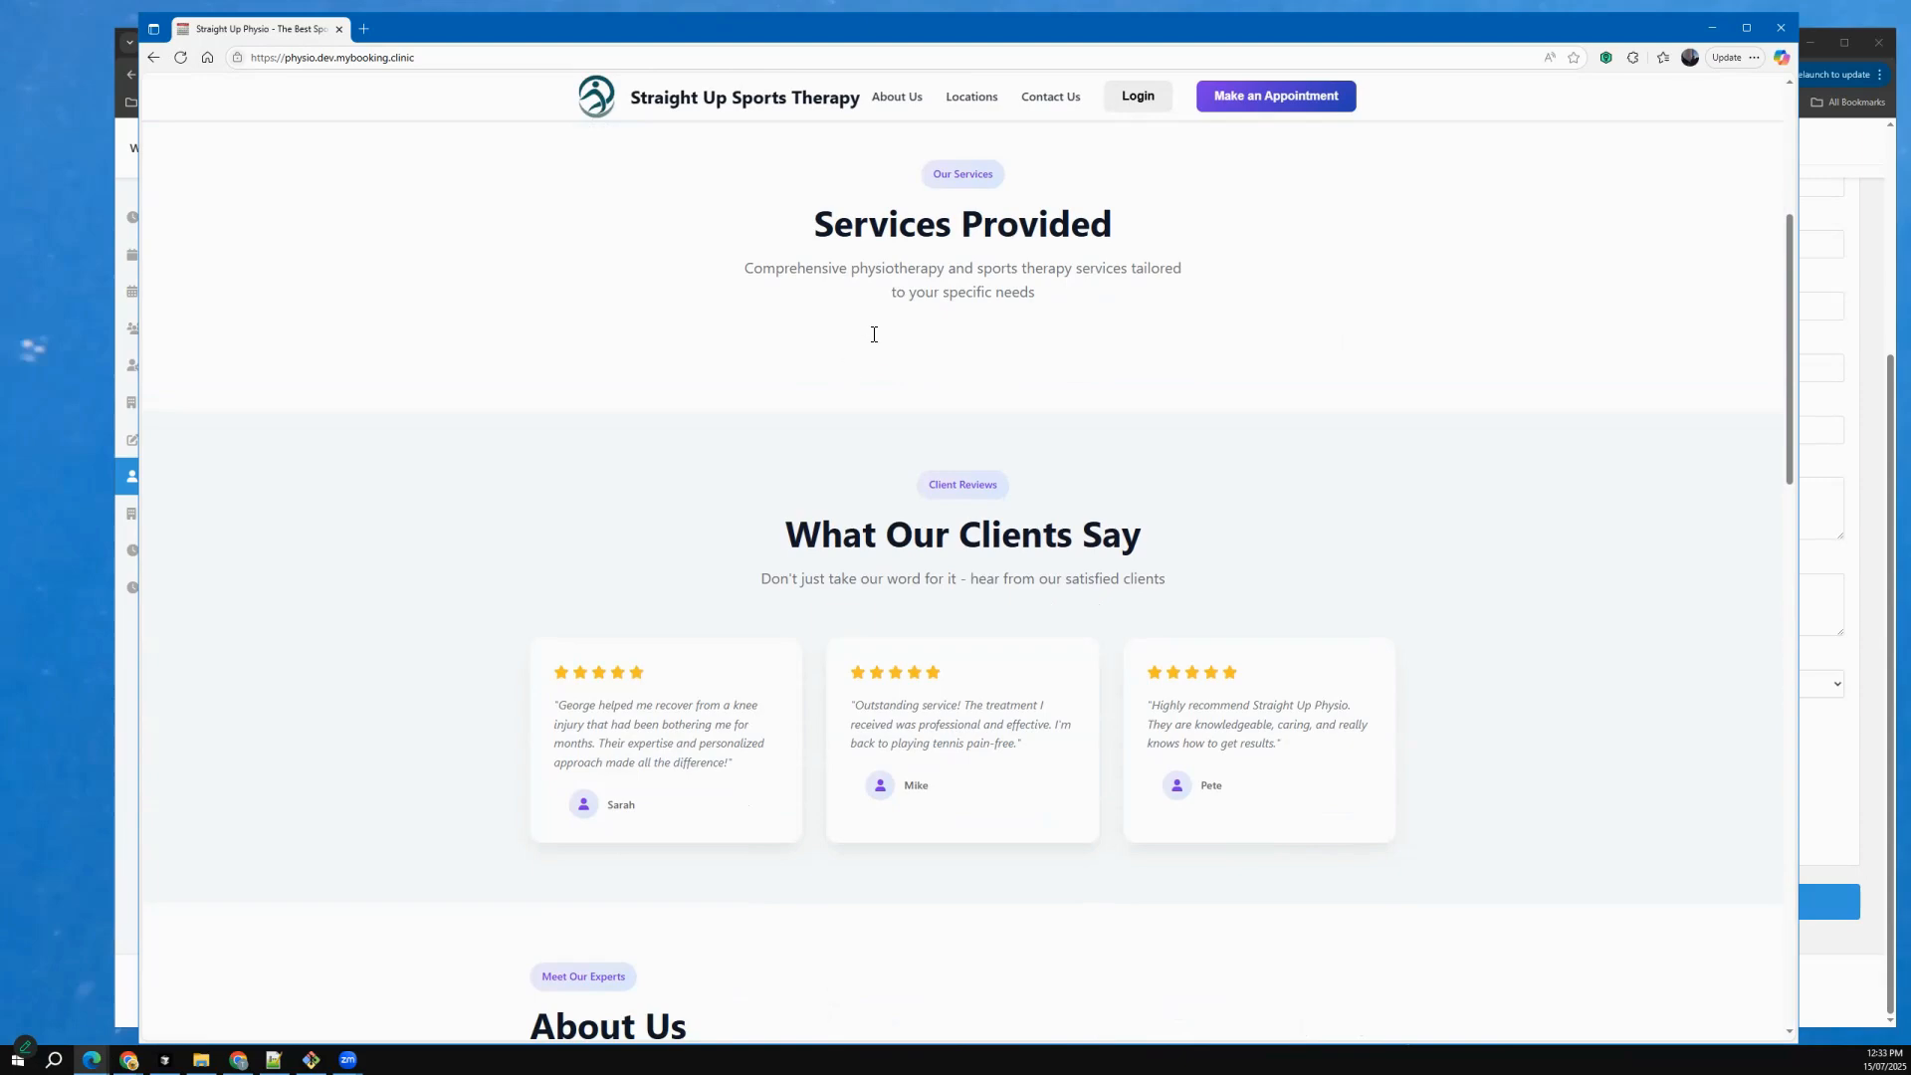
scroll(886, 328, down, 1)
scroll(935, 343, up, 1)
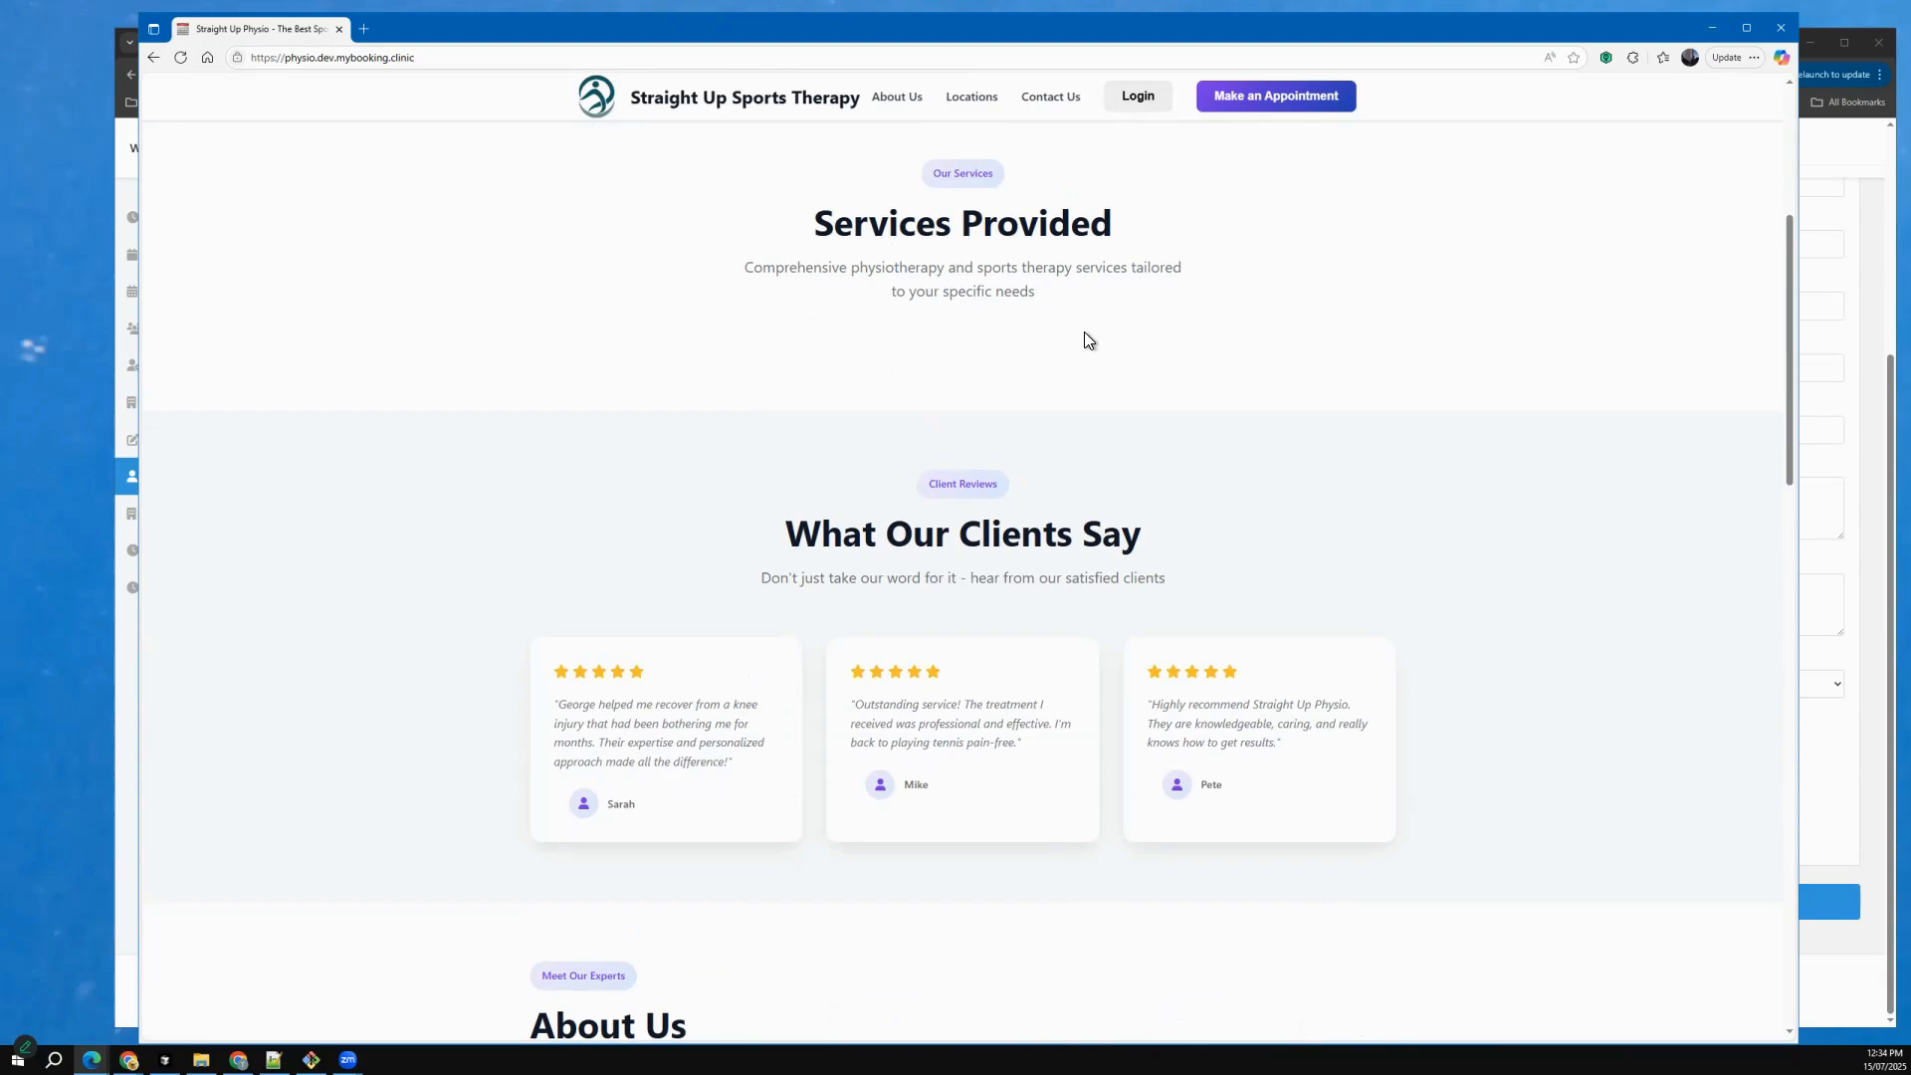
scroll(1084, 331, down, 5)
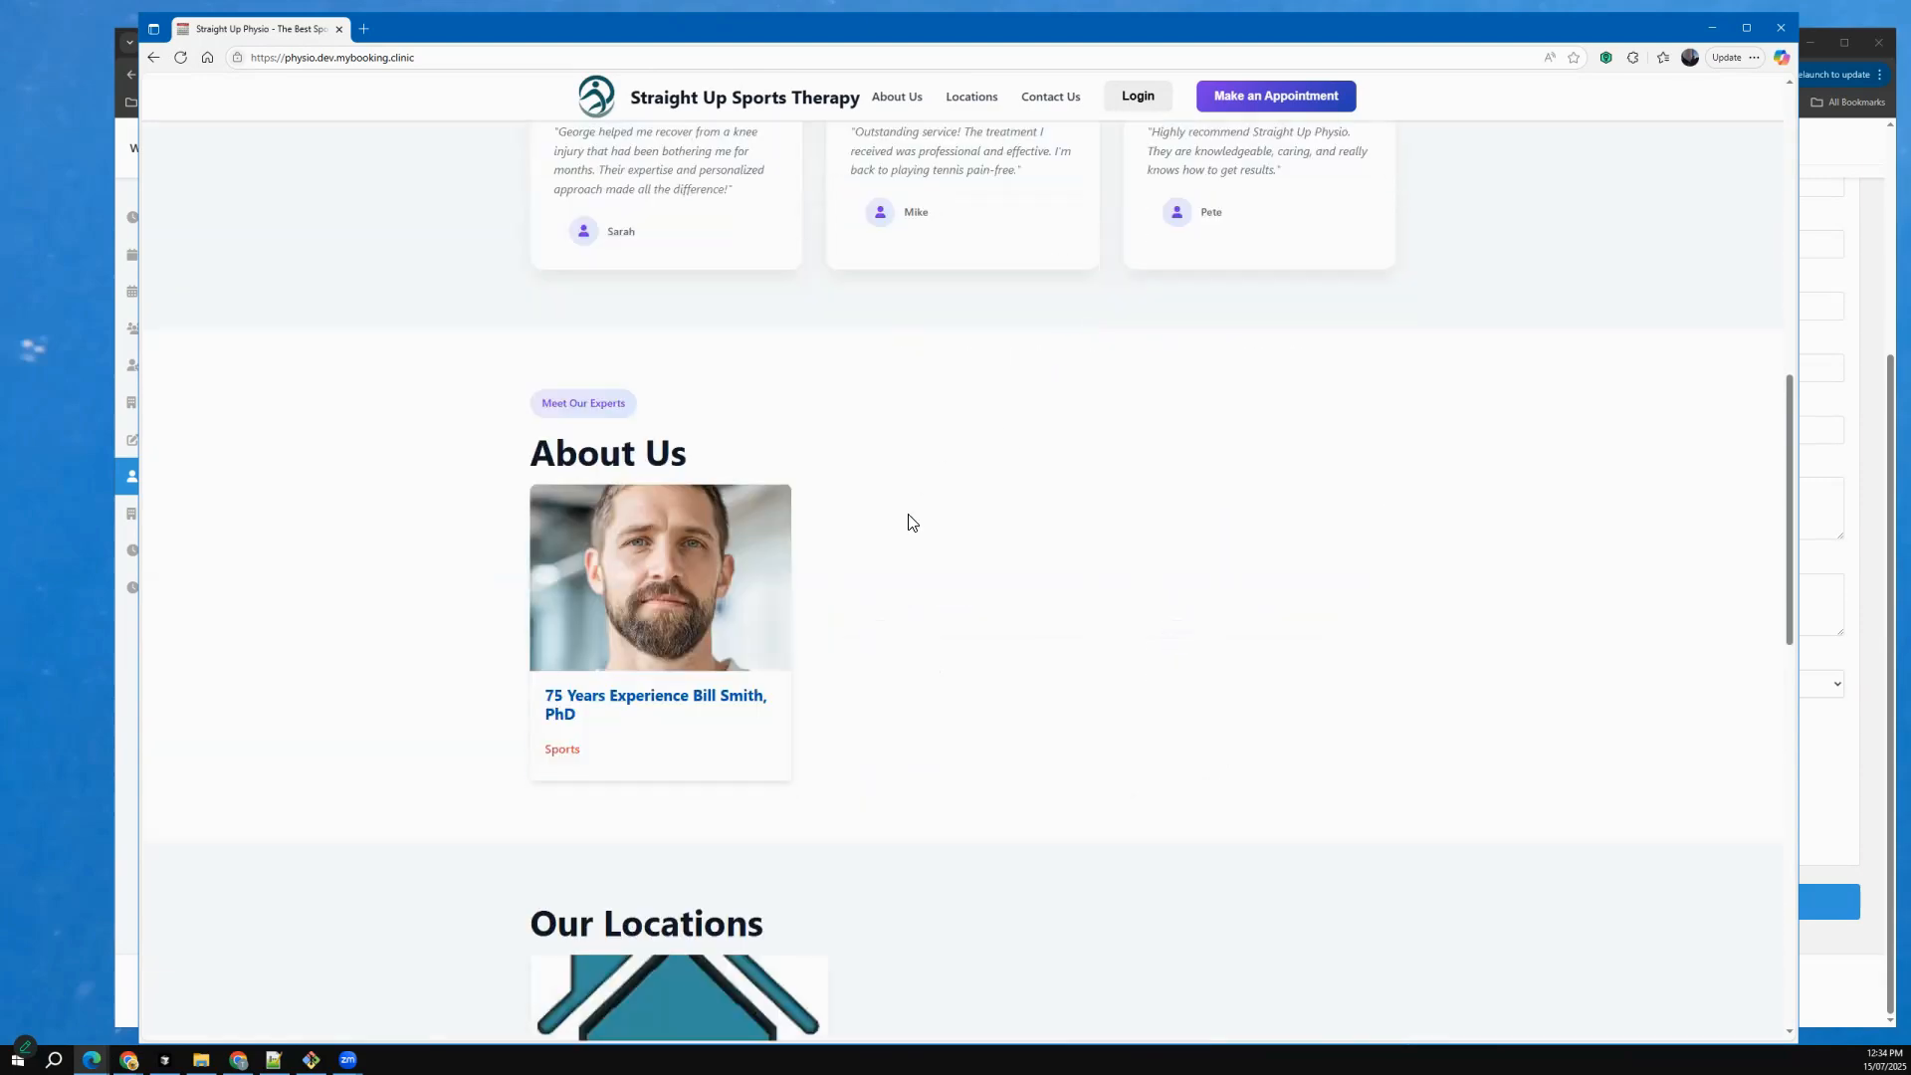
scroll(906, 529, down, 1)
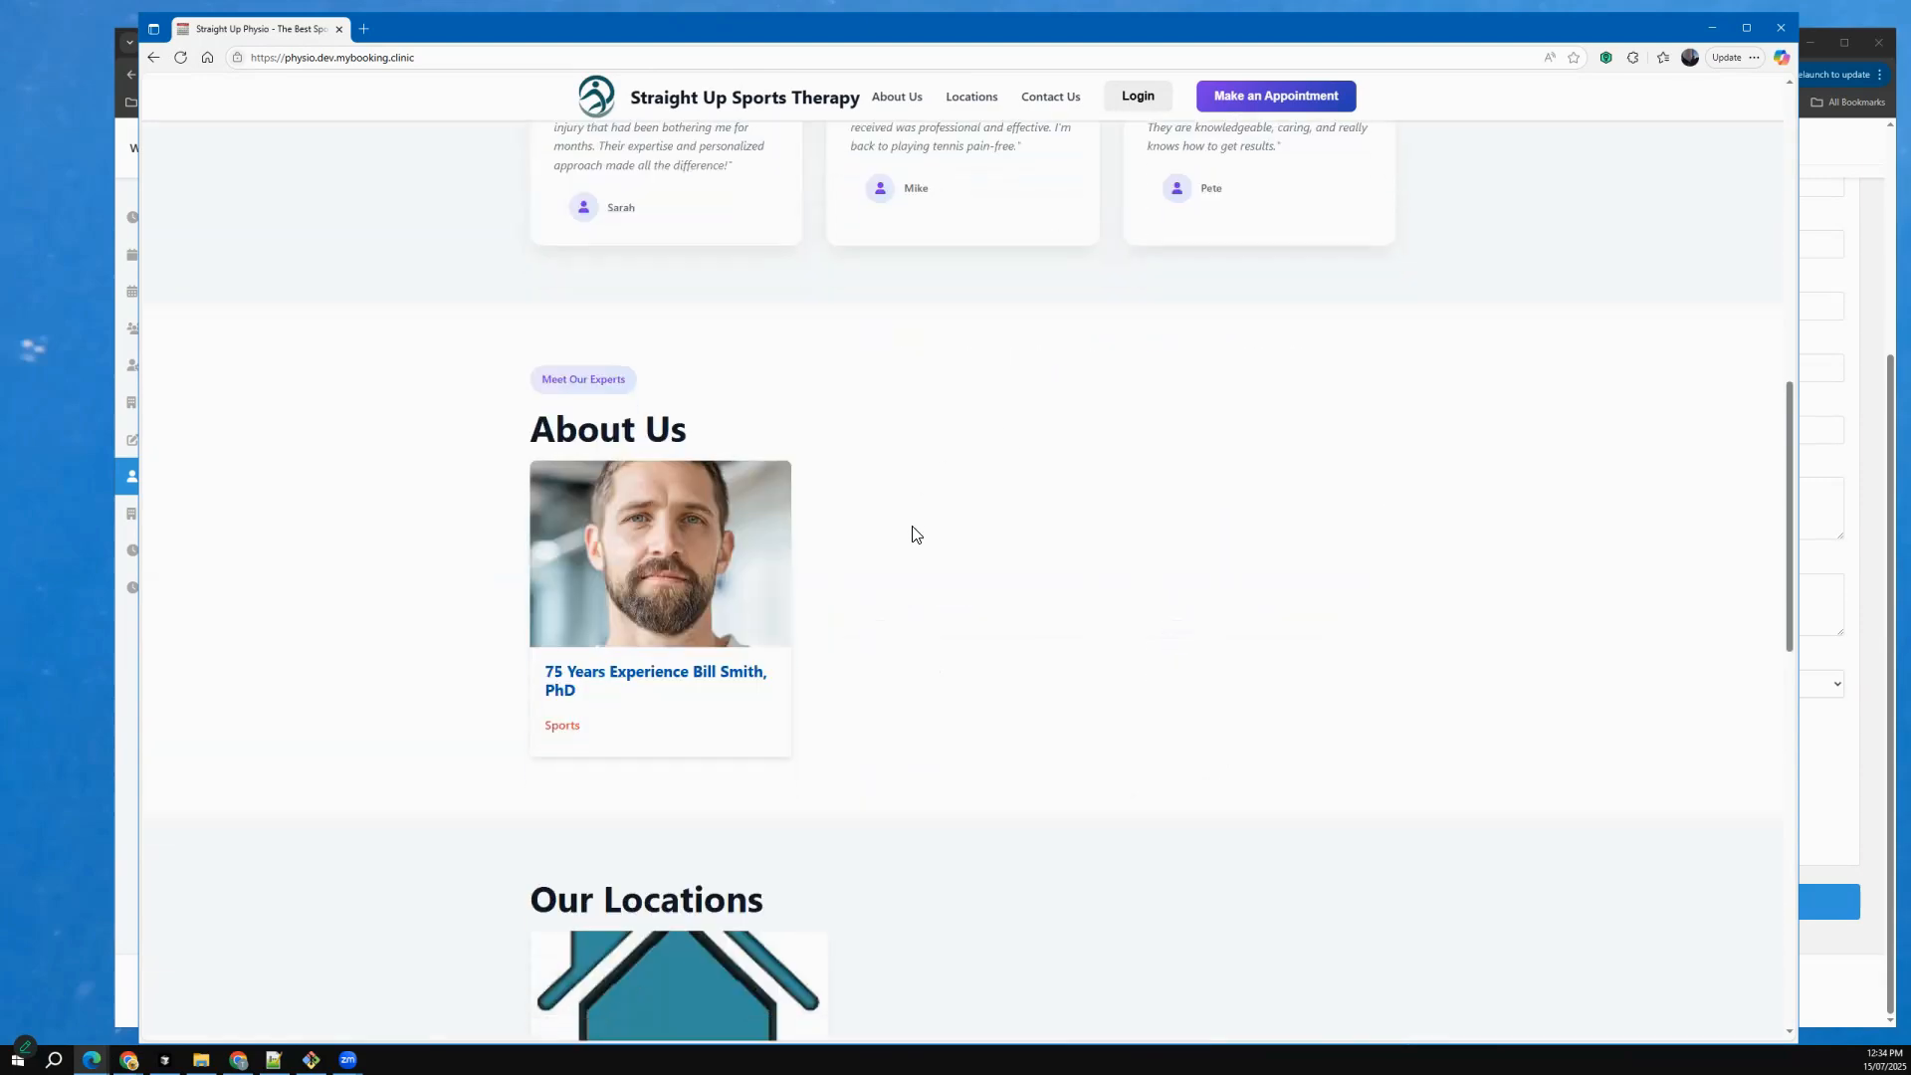
Back in Chrome, enter a bio citing 150 years combined experience treating all types of injuries, now focusing on sports-related injuries, and Sydney University as education.
click(126, 774)
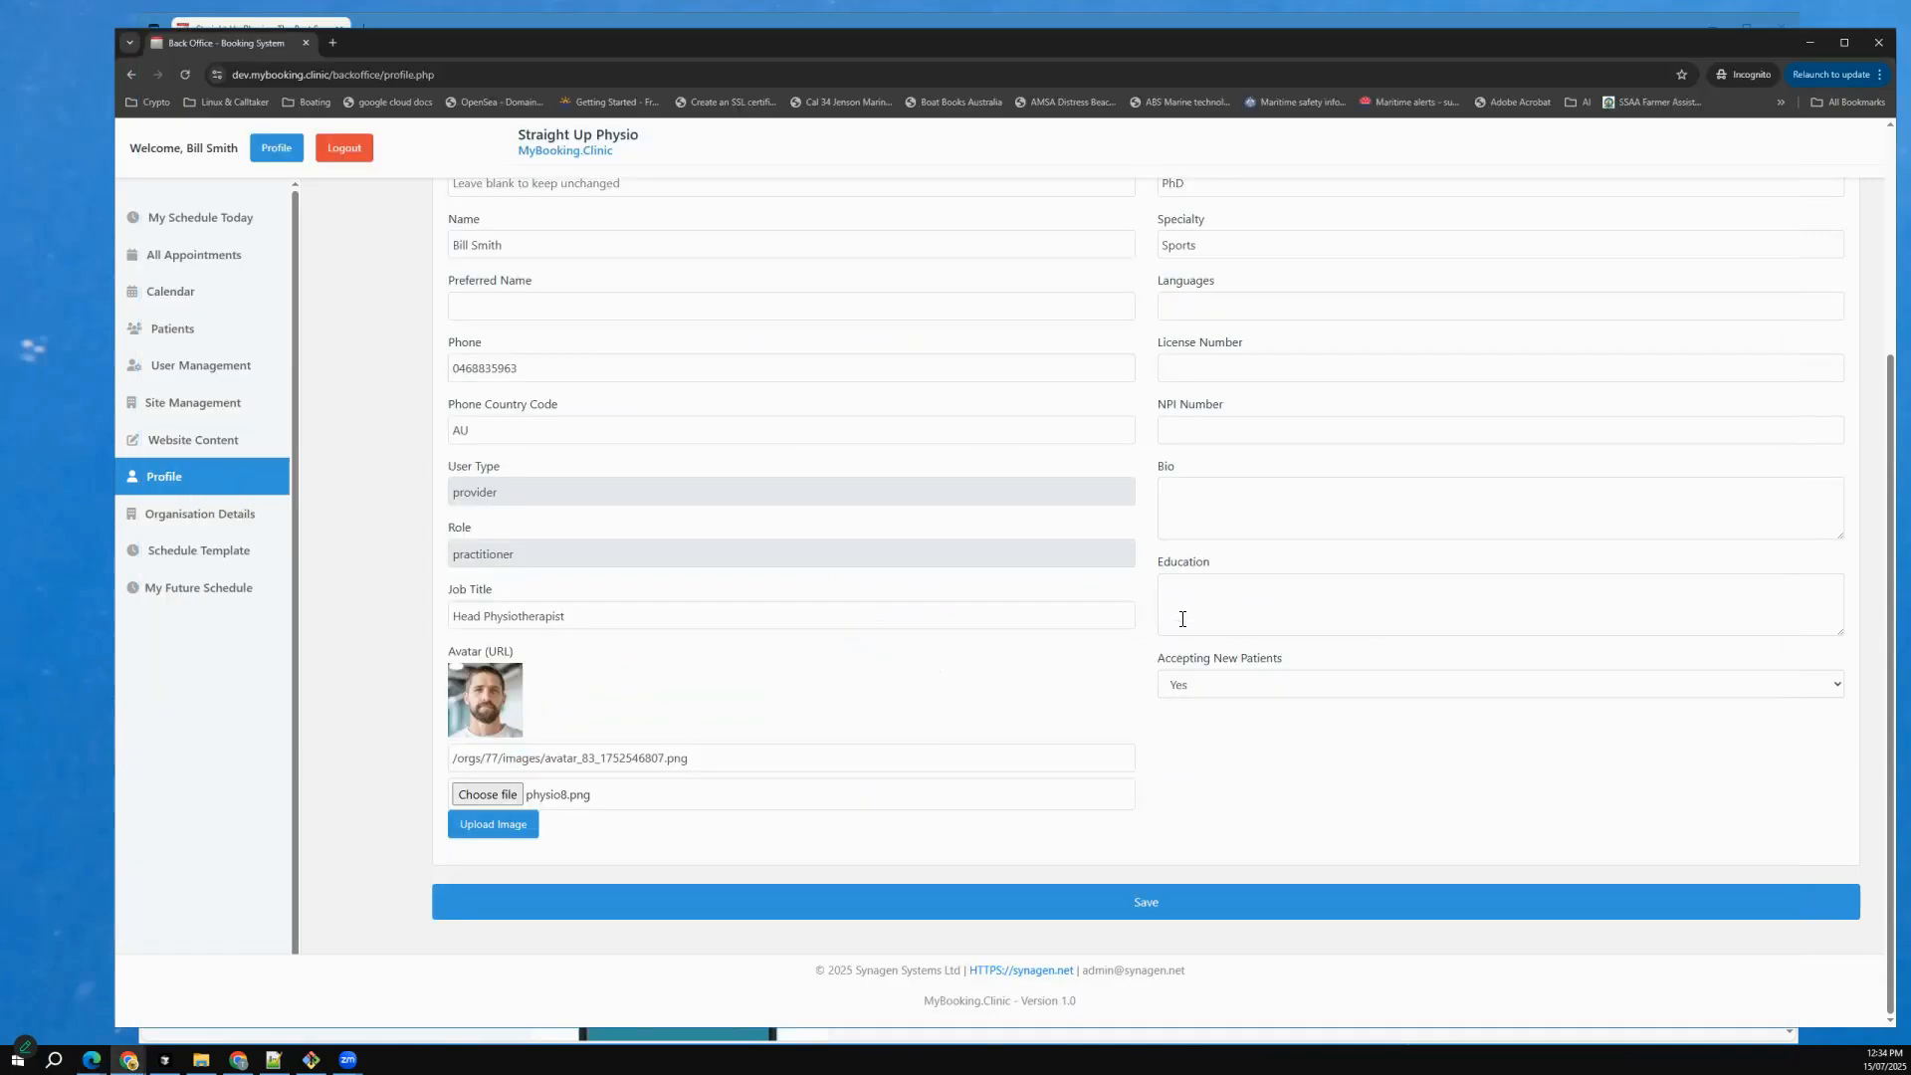
click(1256, 501)
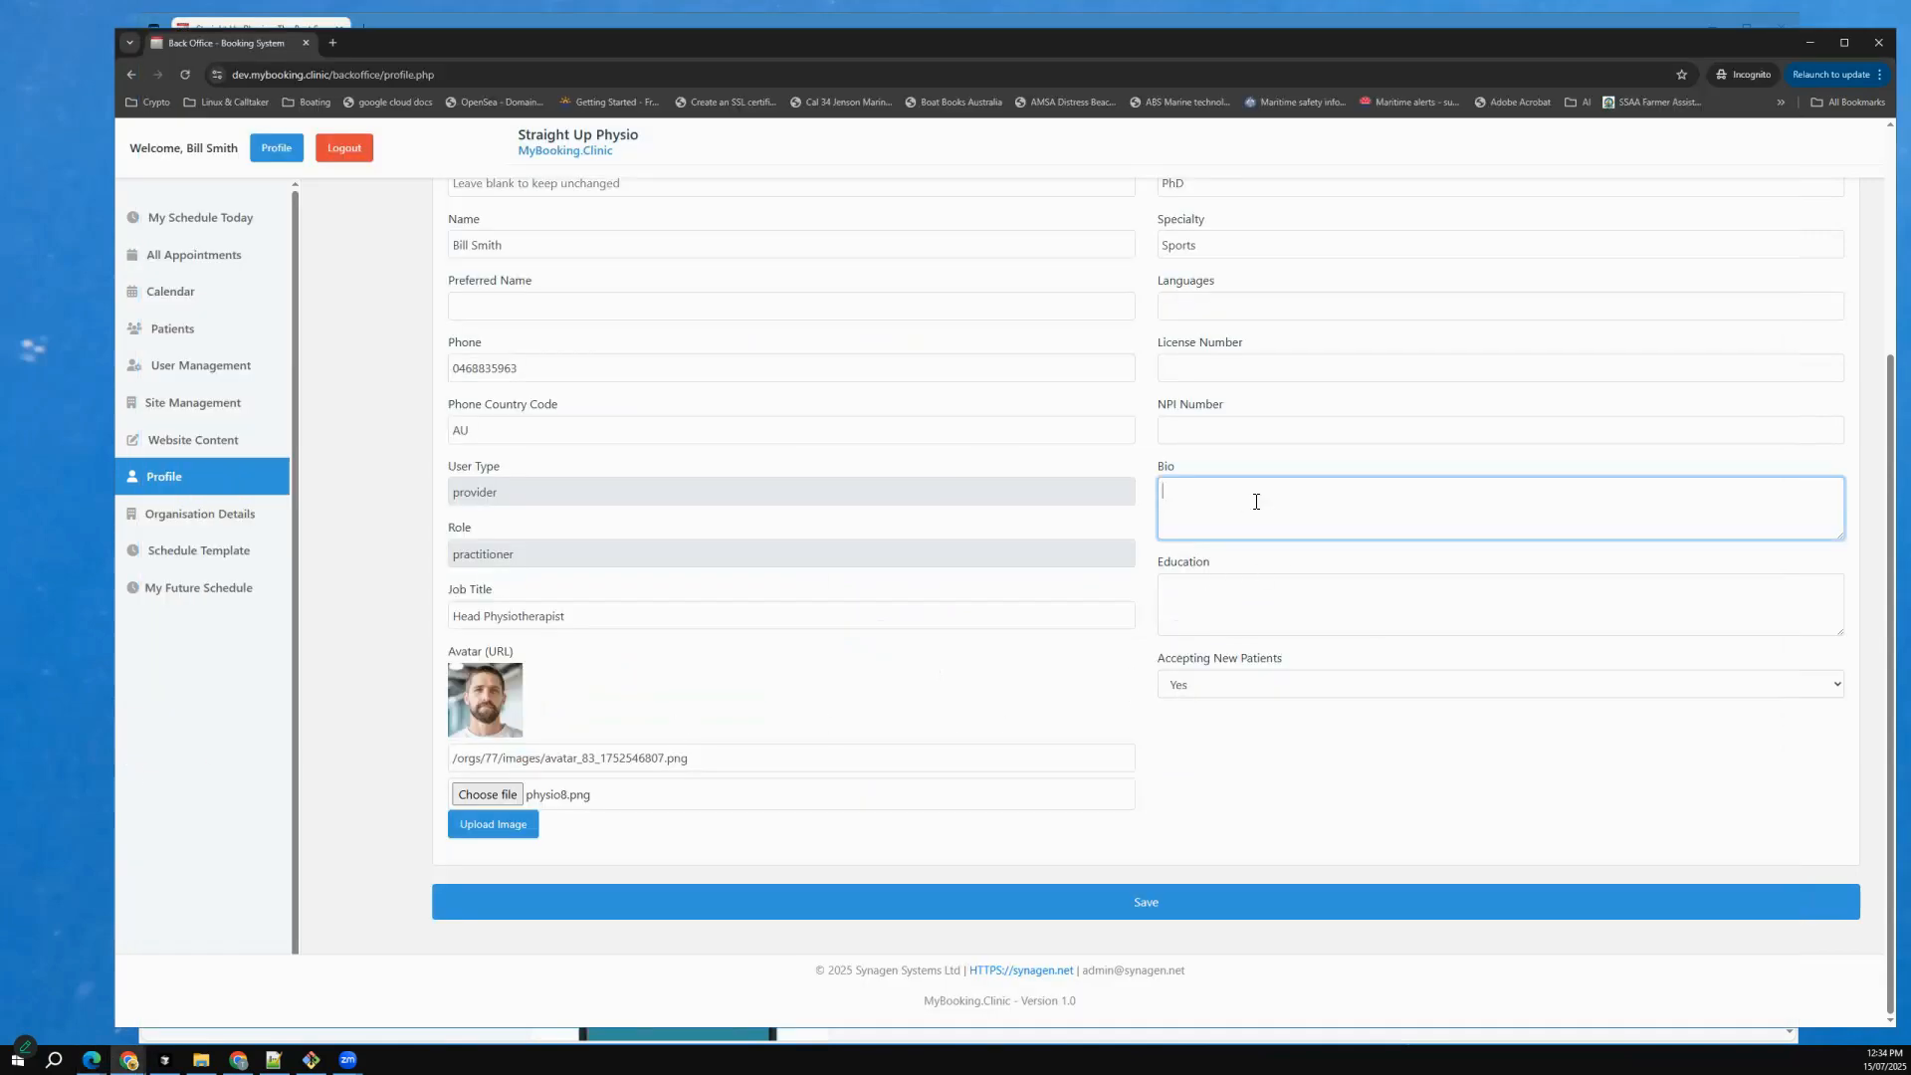
text(Bill has 150 years combined experience treating all types of injuries)
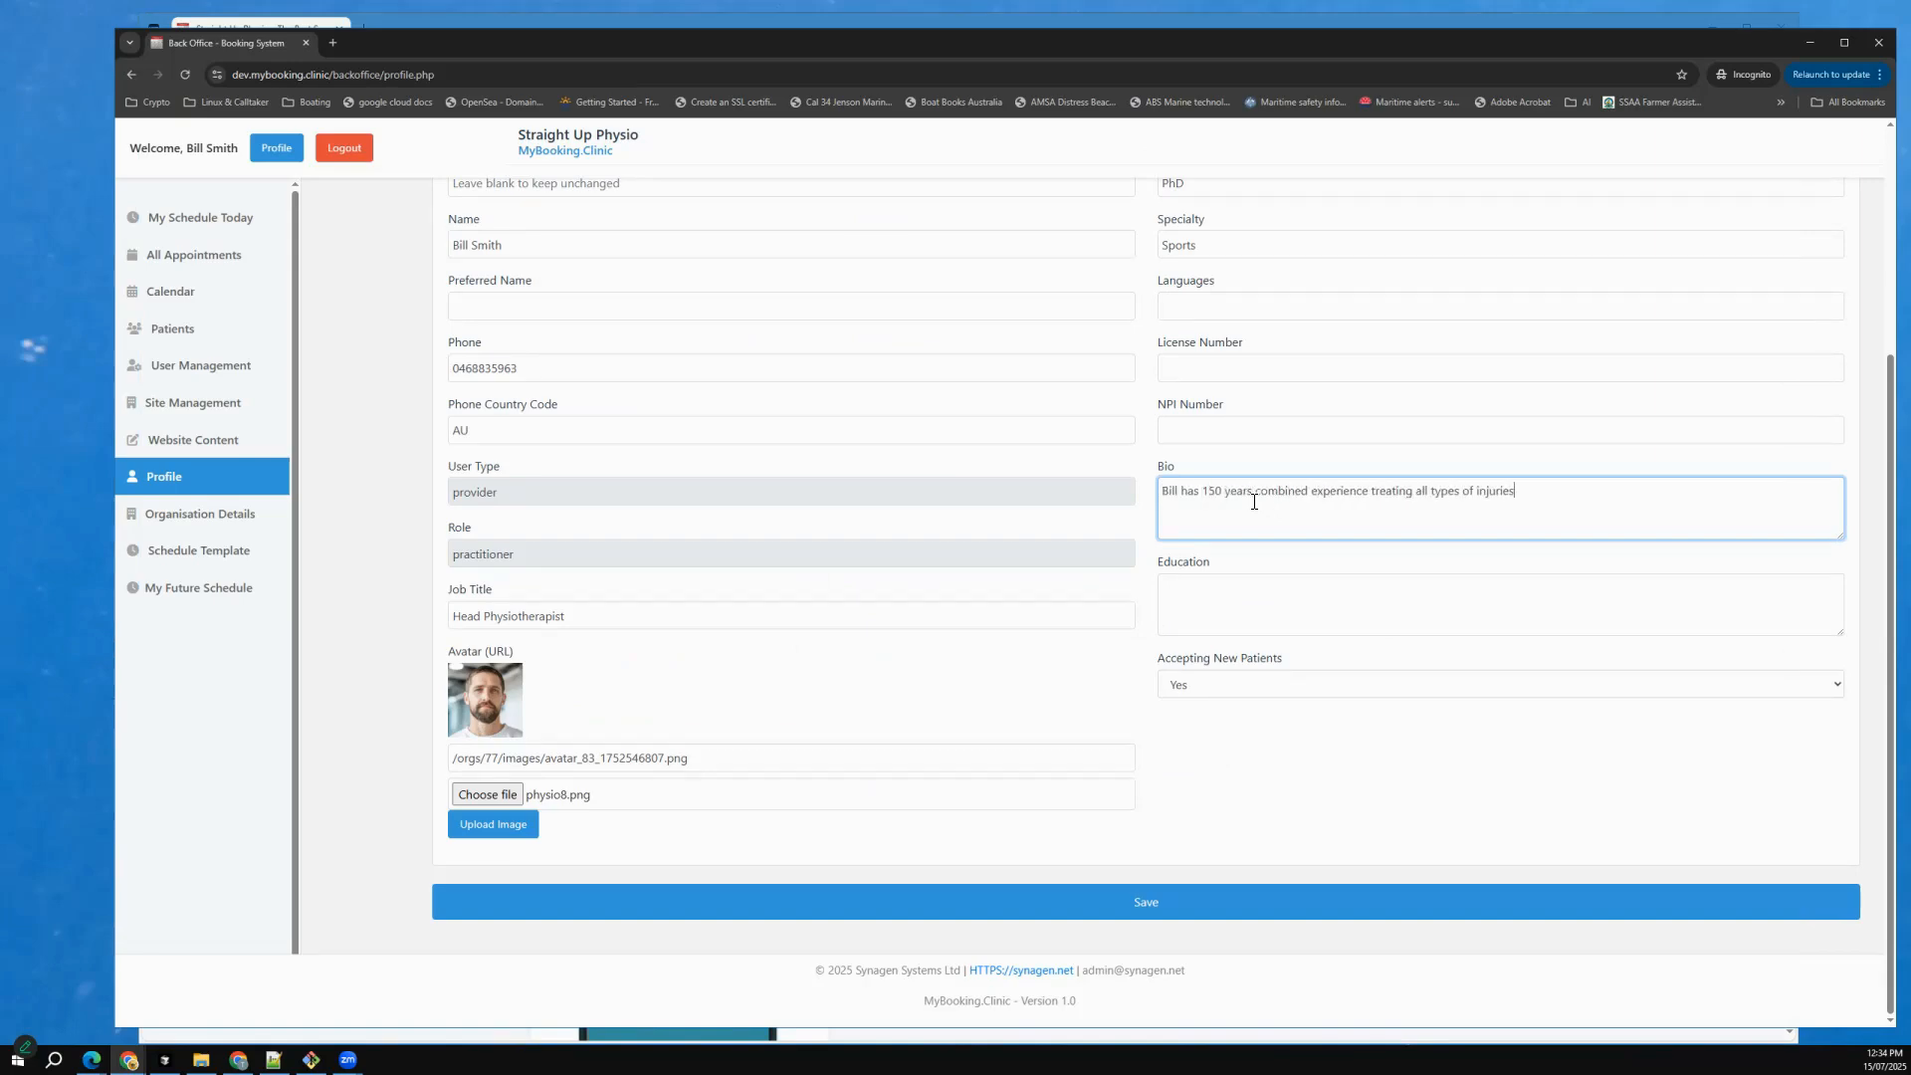
text(, now focusing on sports-related injuries)
click(1257, 604)
text(Sydney University)
Enter the practitioner's preferred name, set the phone country code to +61 and save the profile.
click(528, 307)
text(Bill)
double_click(461, 429)
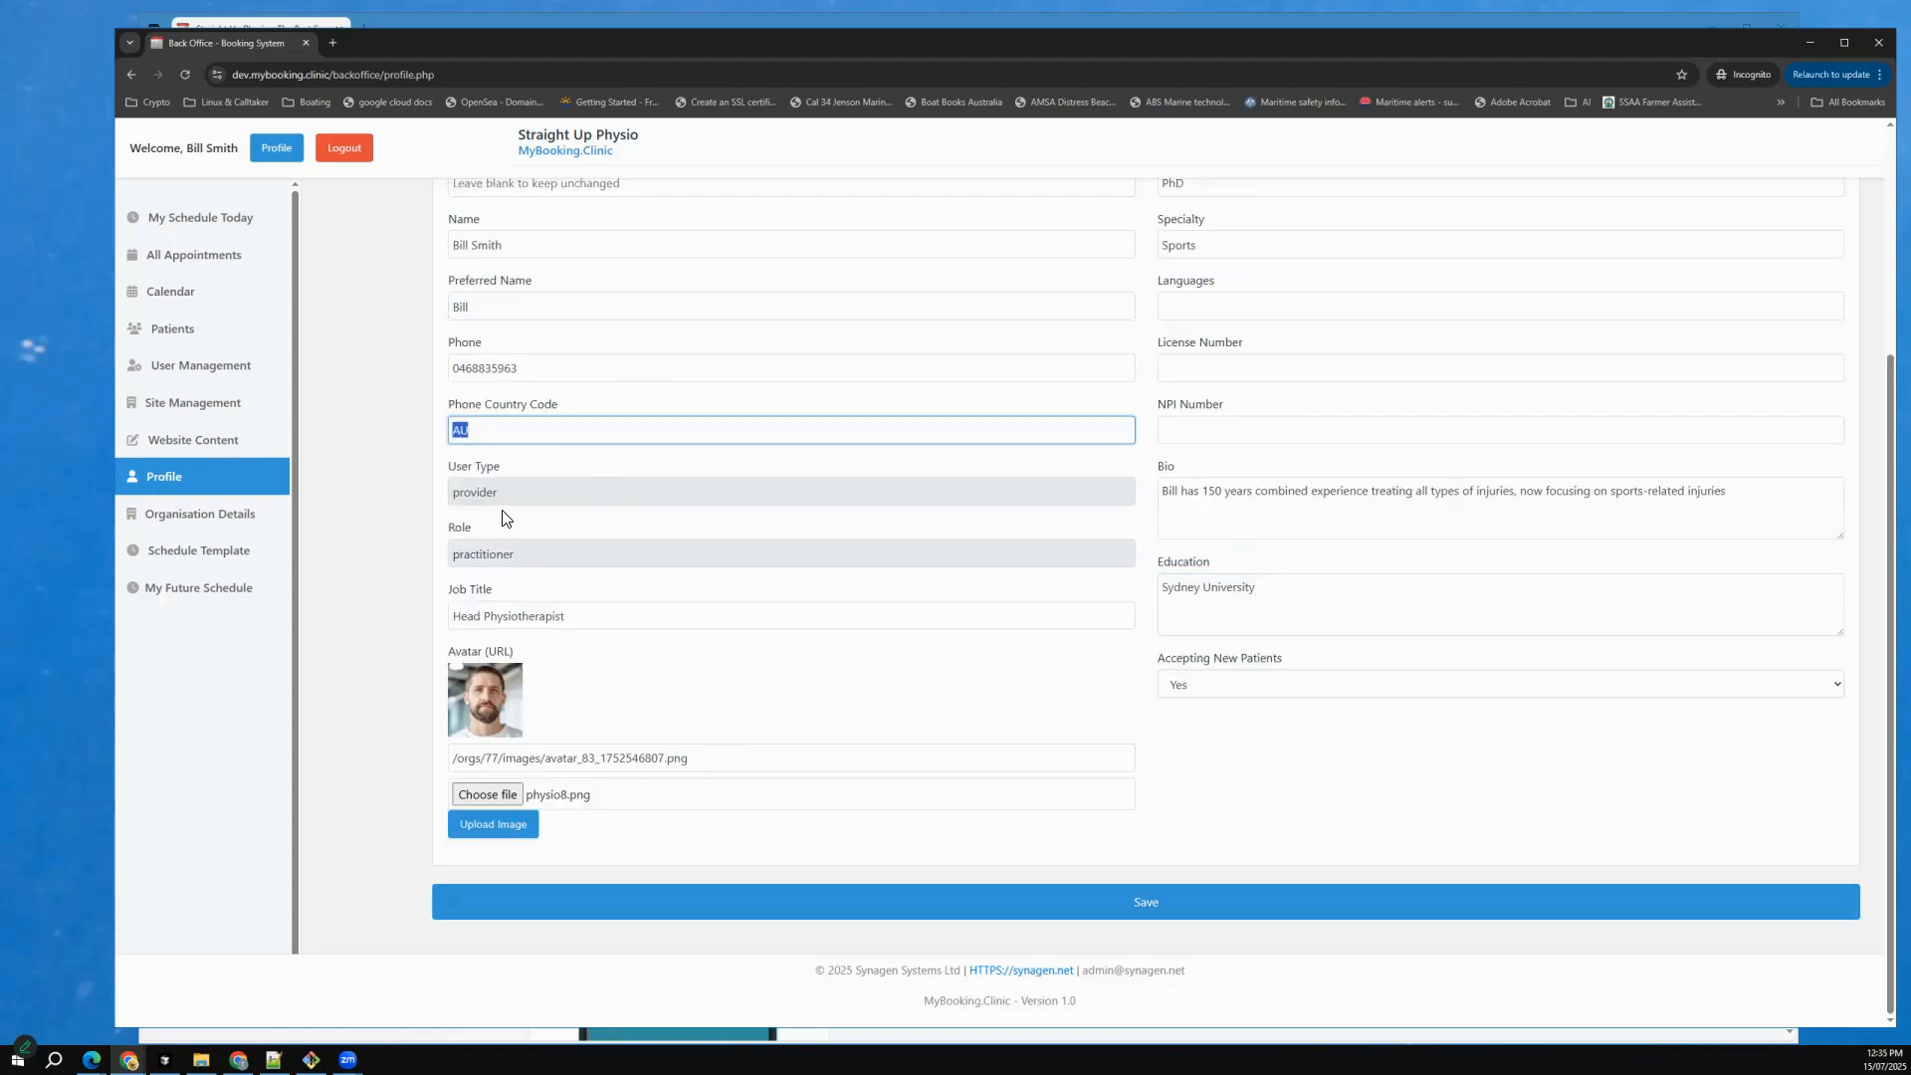
text(+61)
click(504, 495)
click(1146, 901)
click(1145, 902)
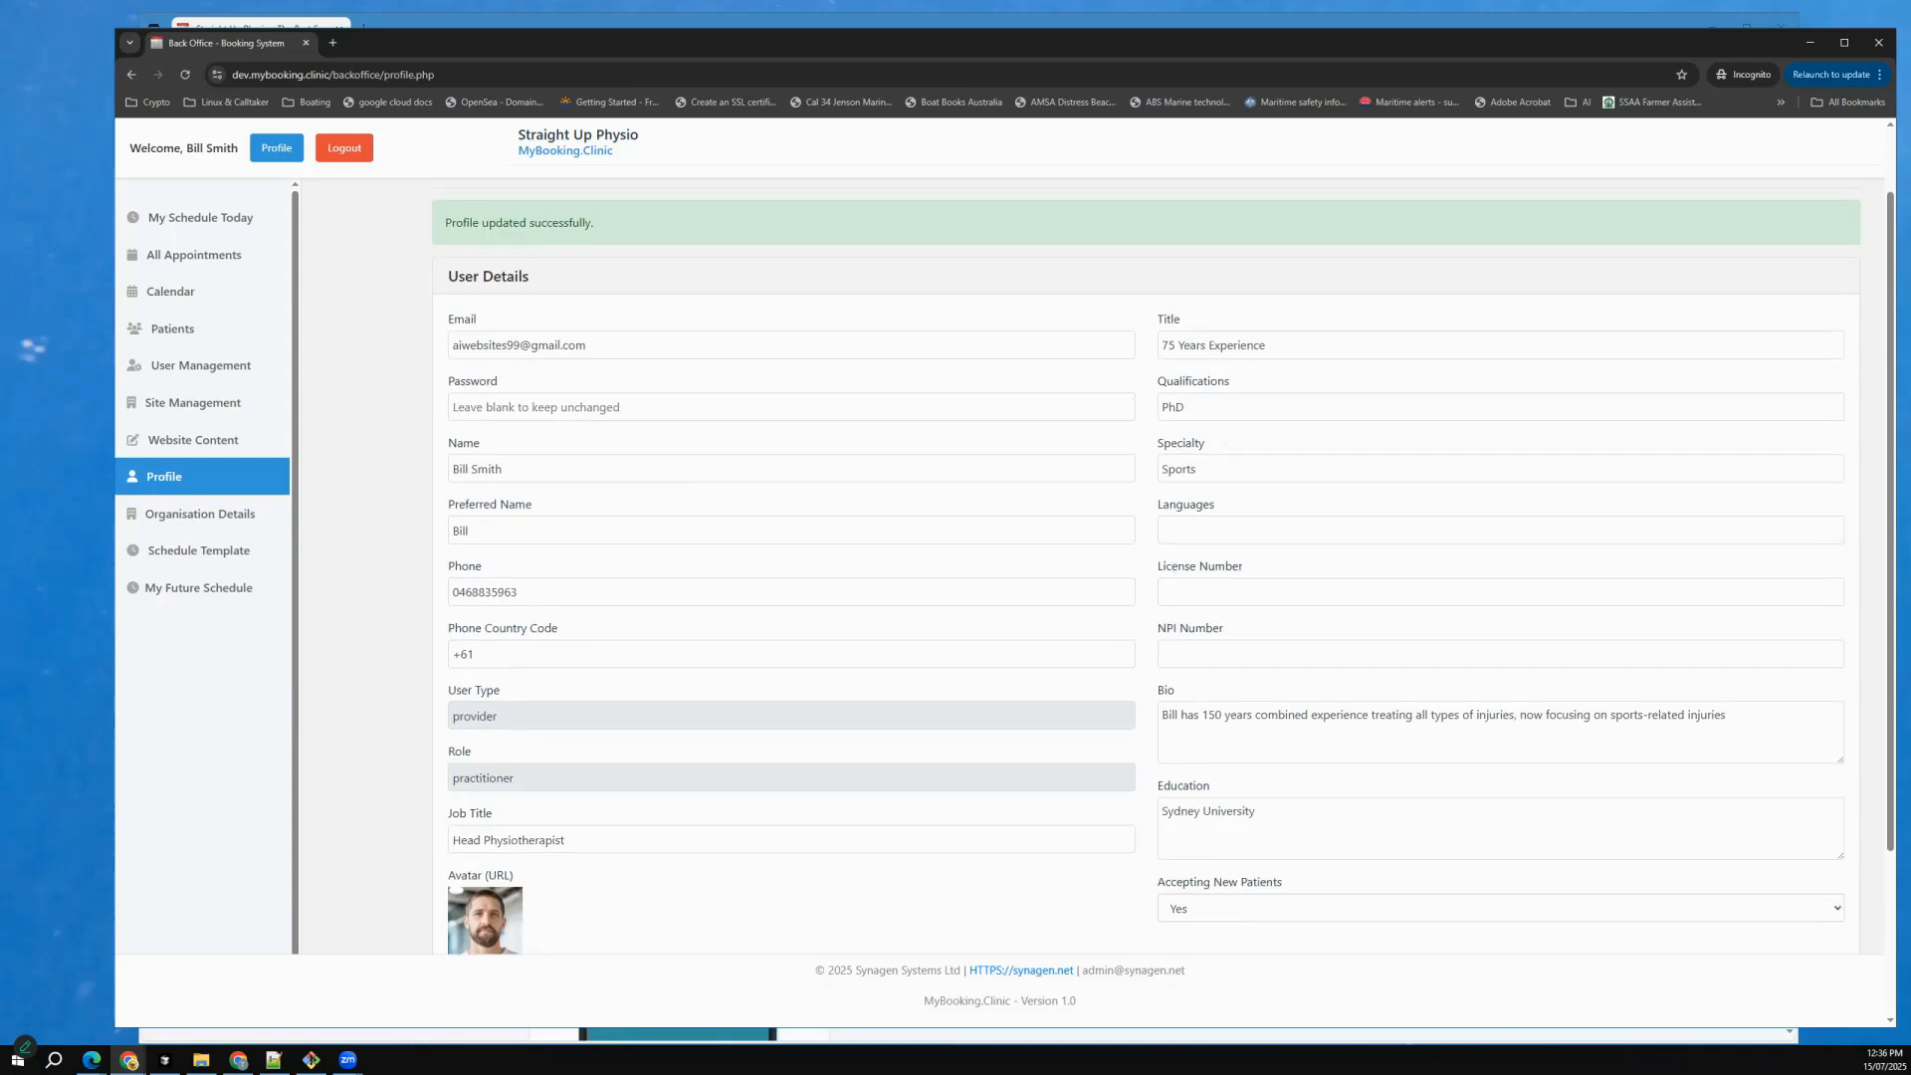
Switch to Microsoft Edge and reload the practice website to check the practitioner's card under About Us.
key(alt+Tab)
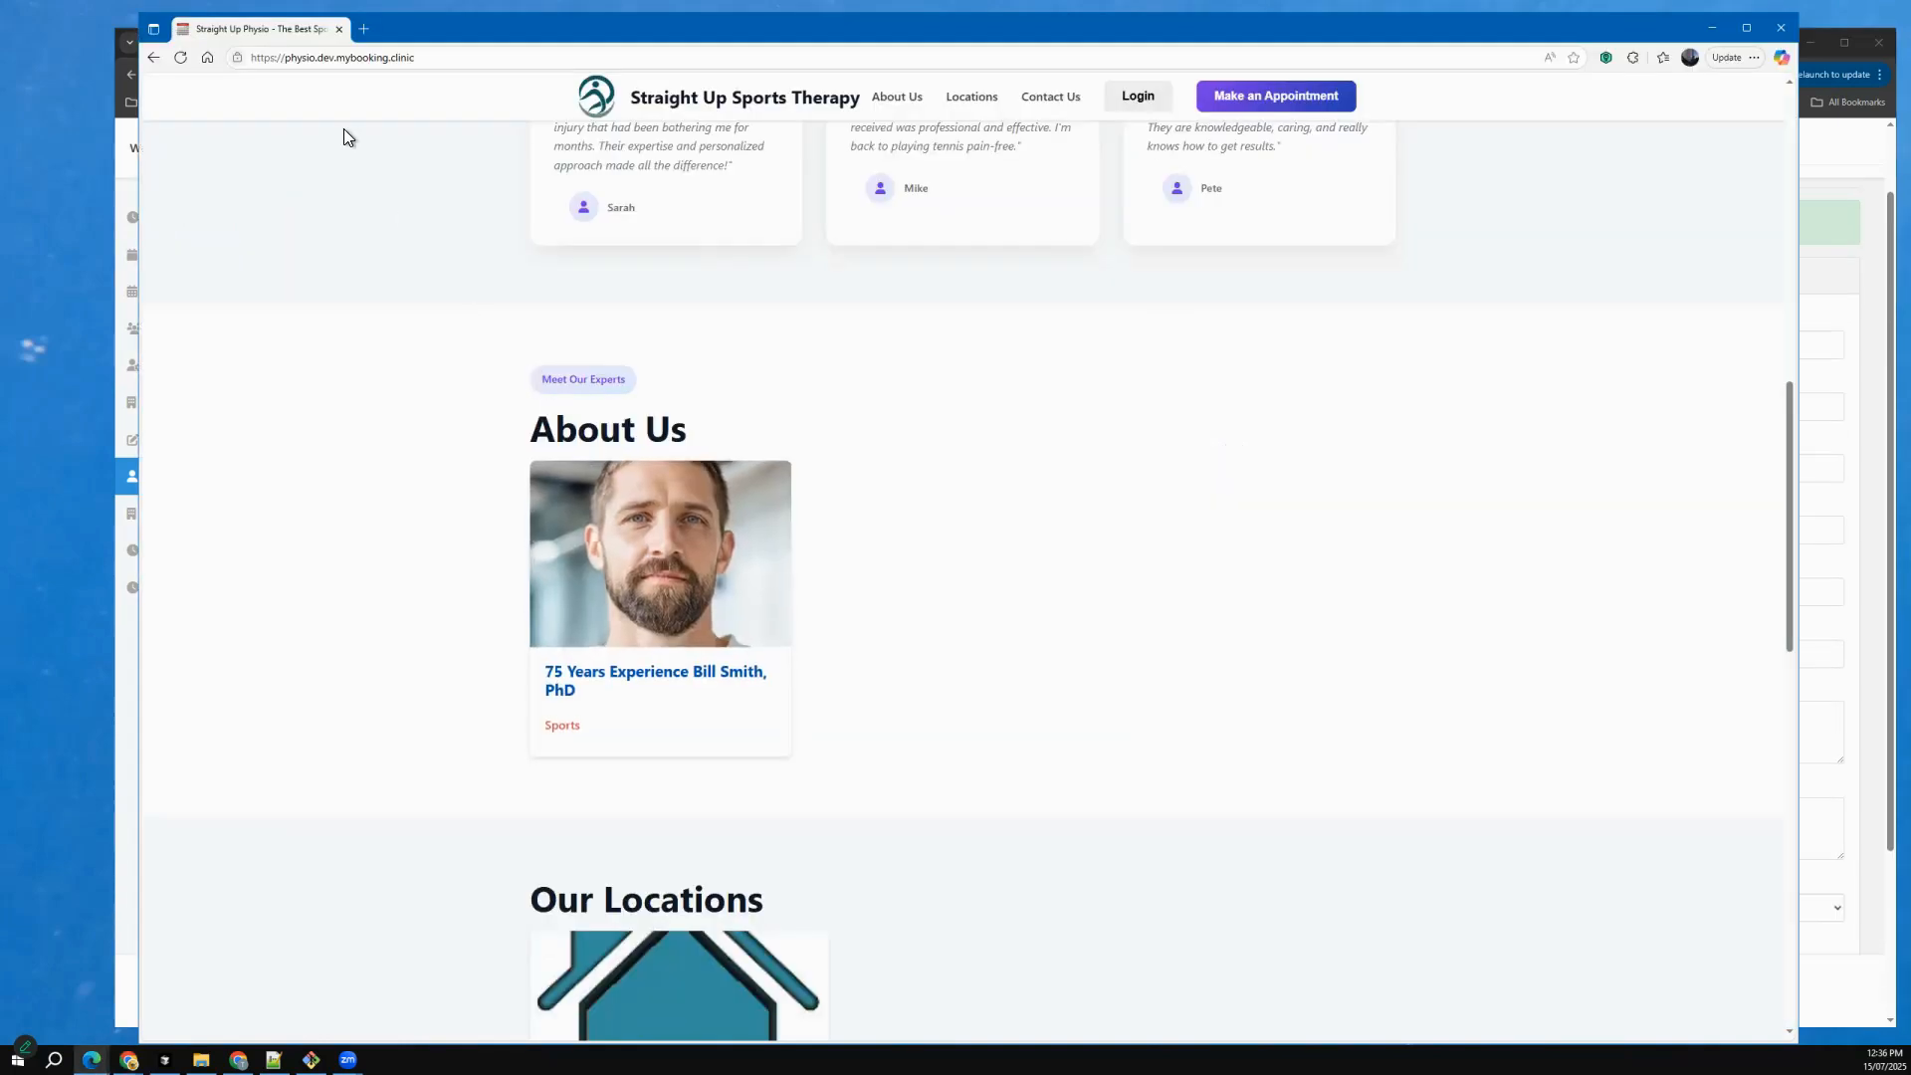
click(180, 56)
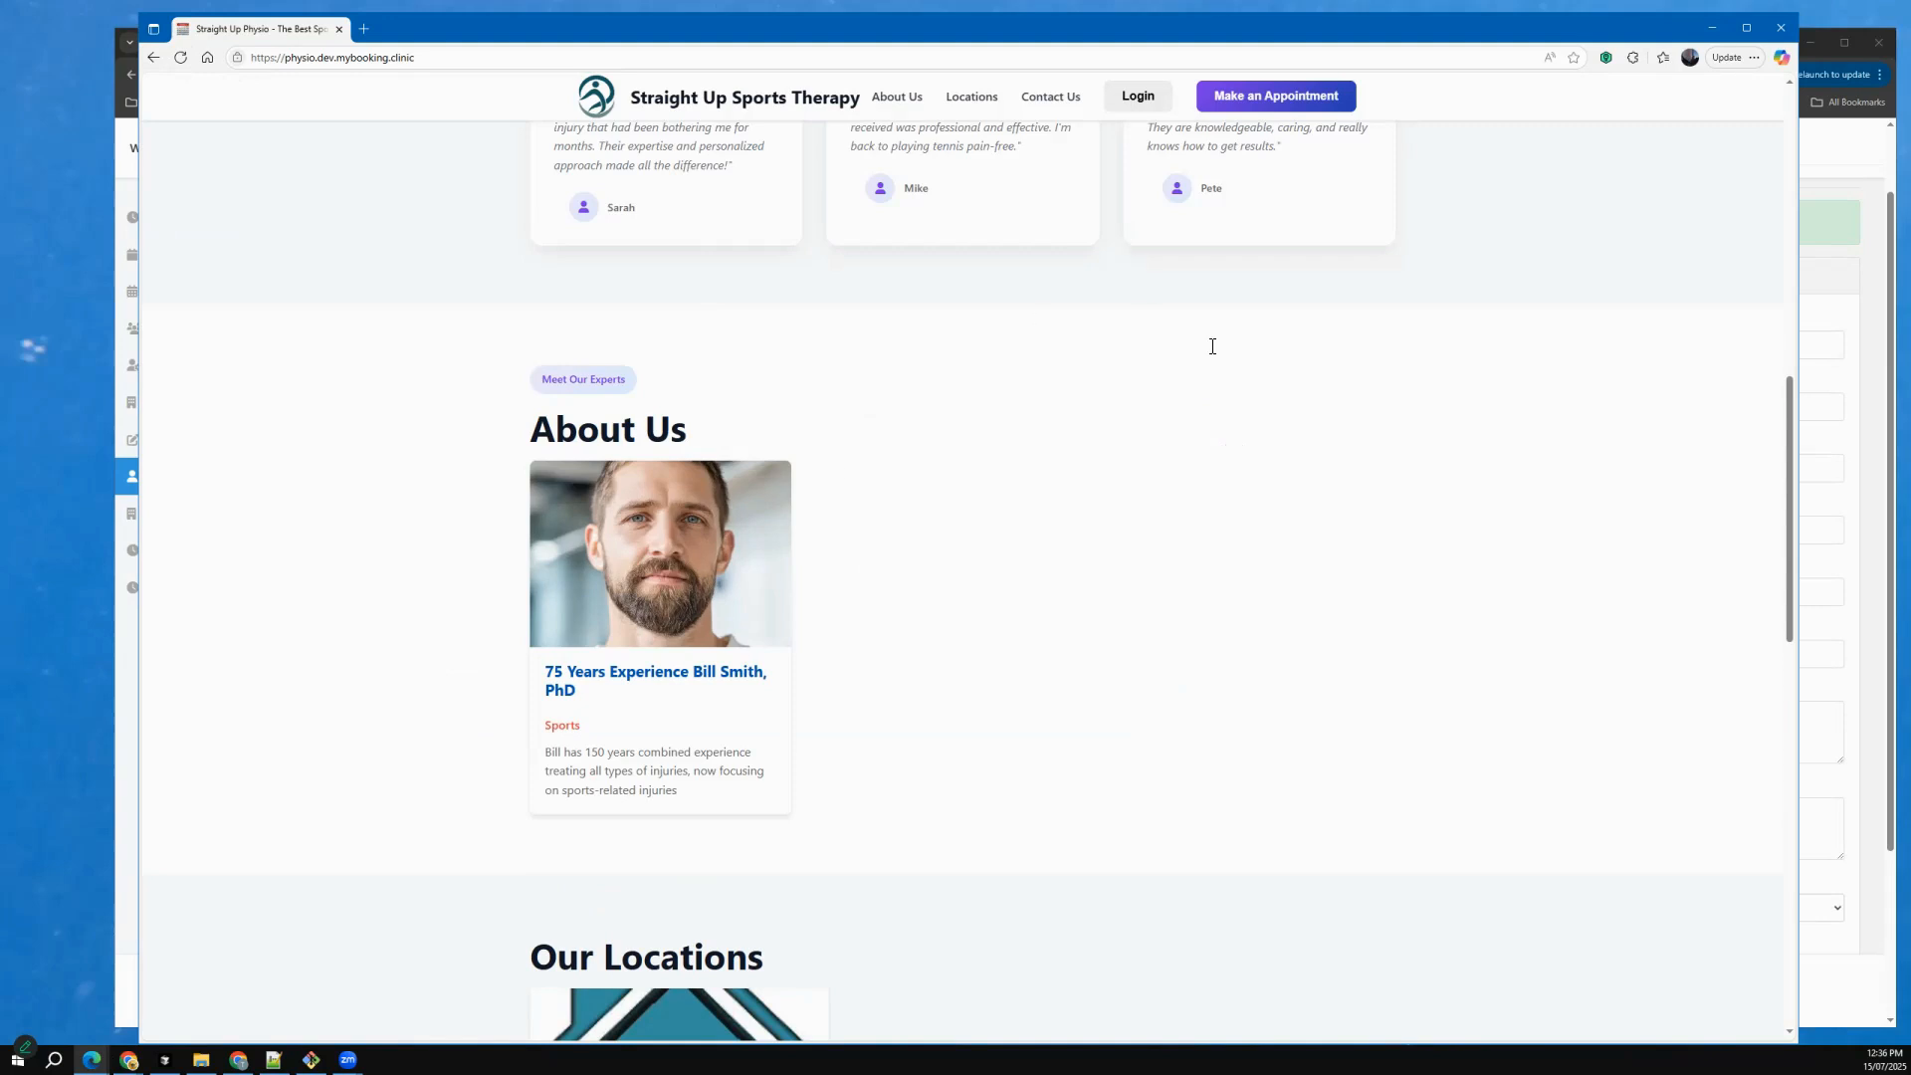
Switch back to the back office in Chrome, clear the practitioner's Title field and save the profile.
key(alt+Tab)
key(ctrl+a)
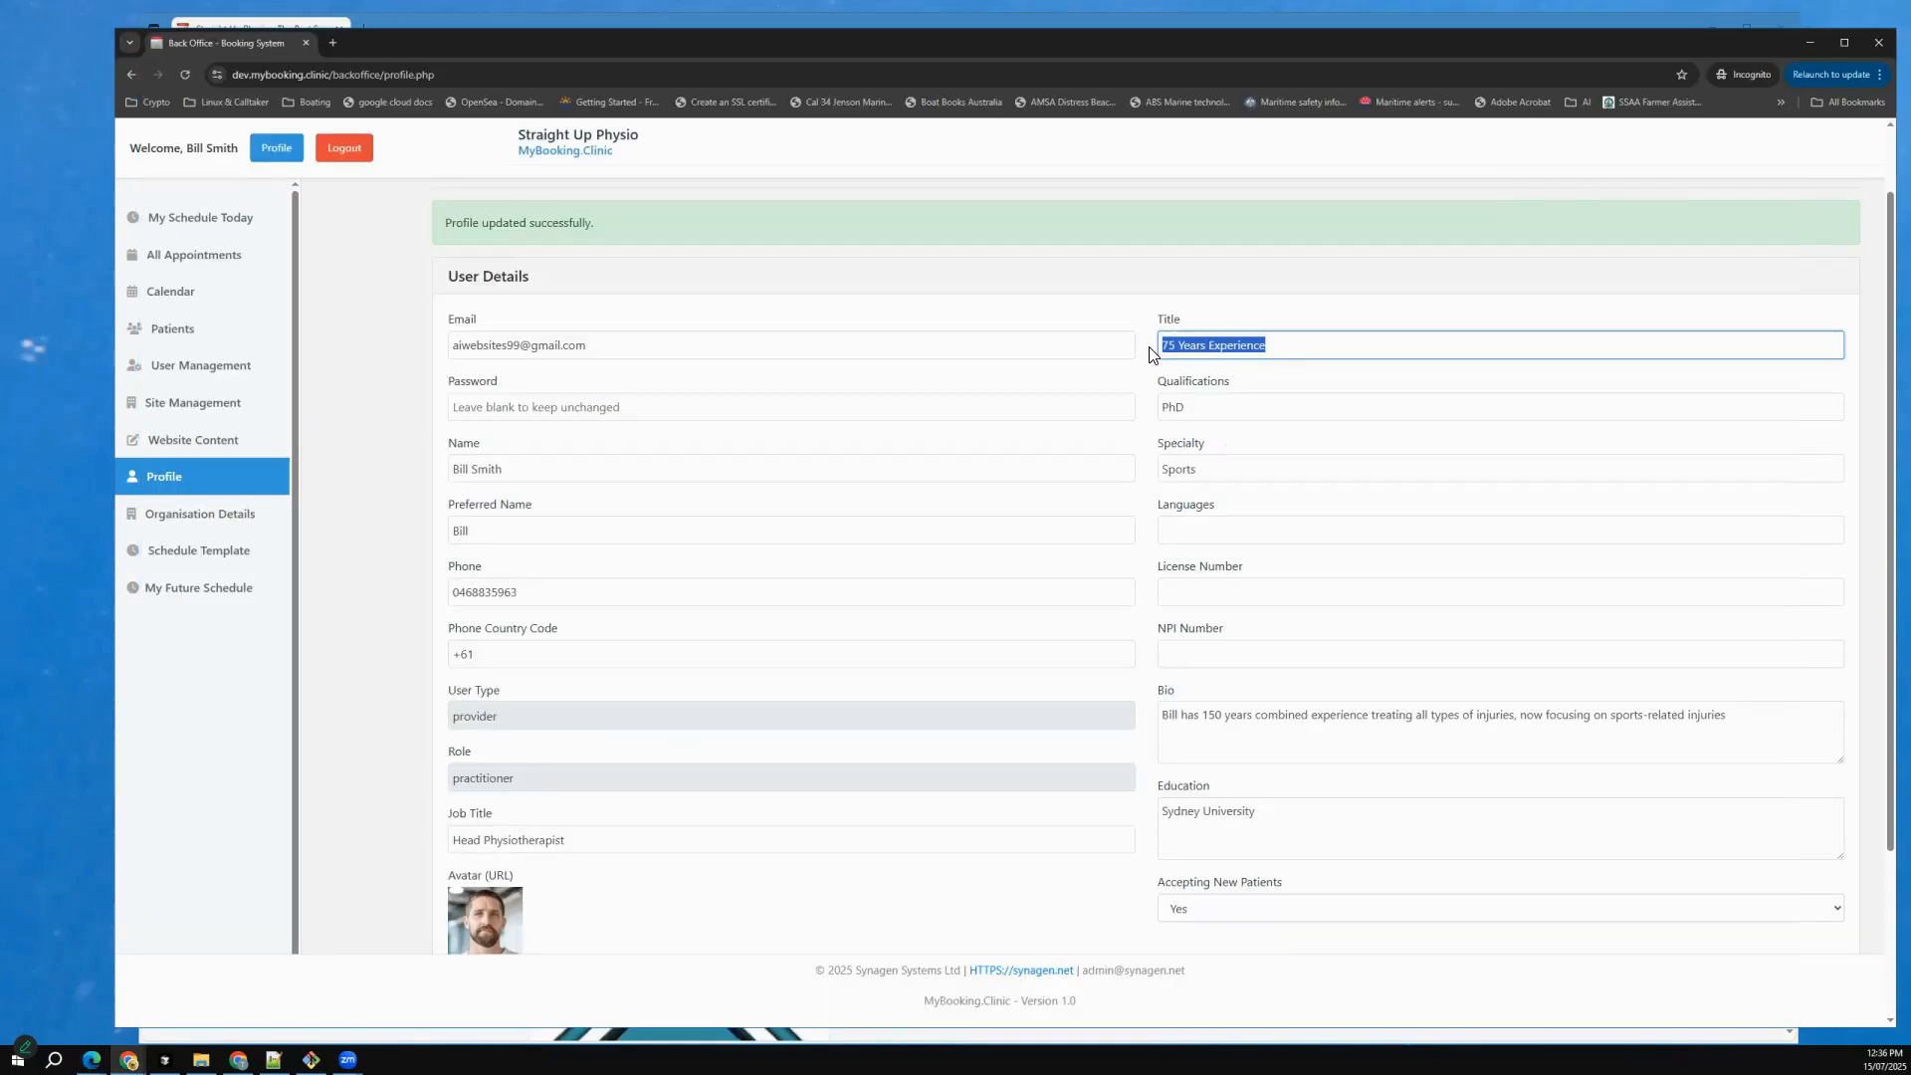
text(Dr)
key(BackSpace)
key(BackSpace)
text(D)
key(BackSpace)
key(alt+Tab)
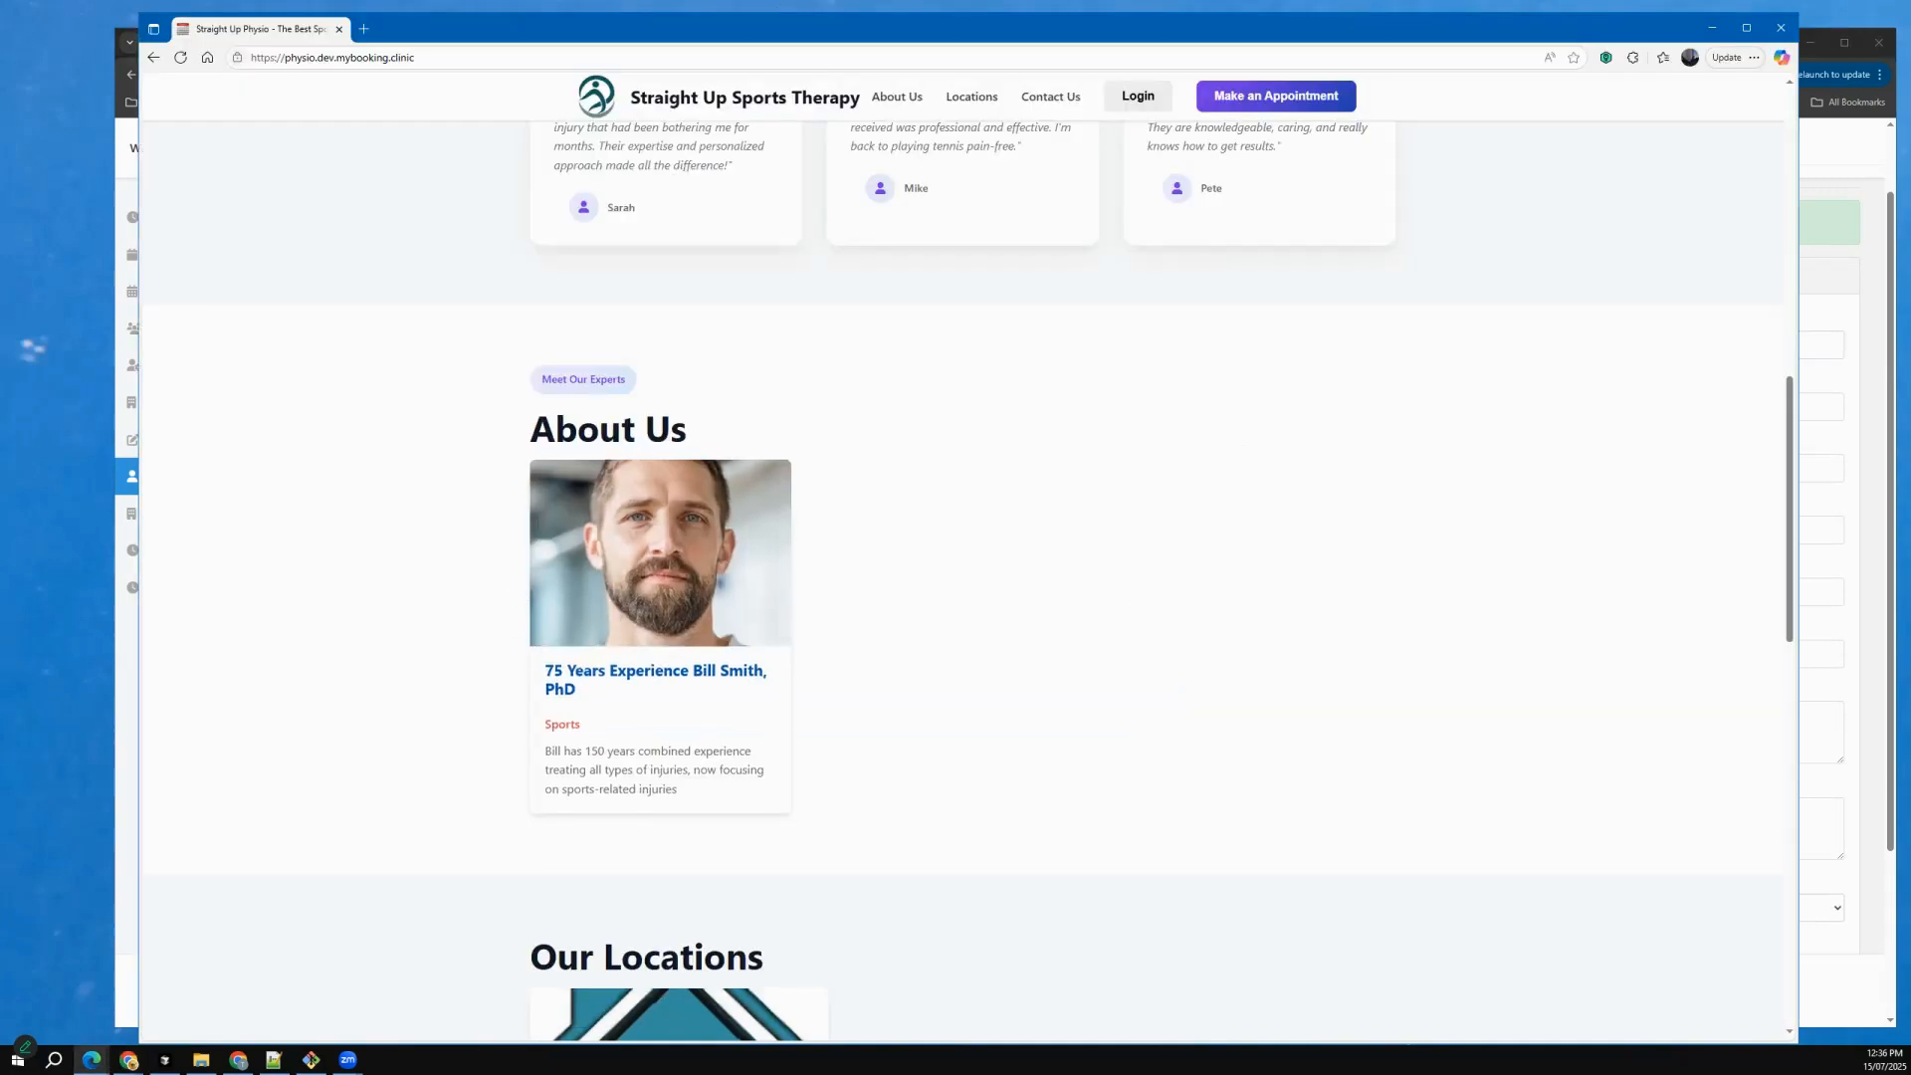
key(alt+Tab)
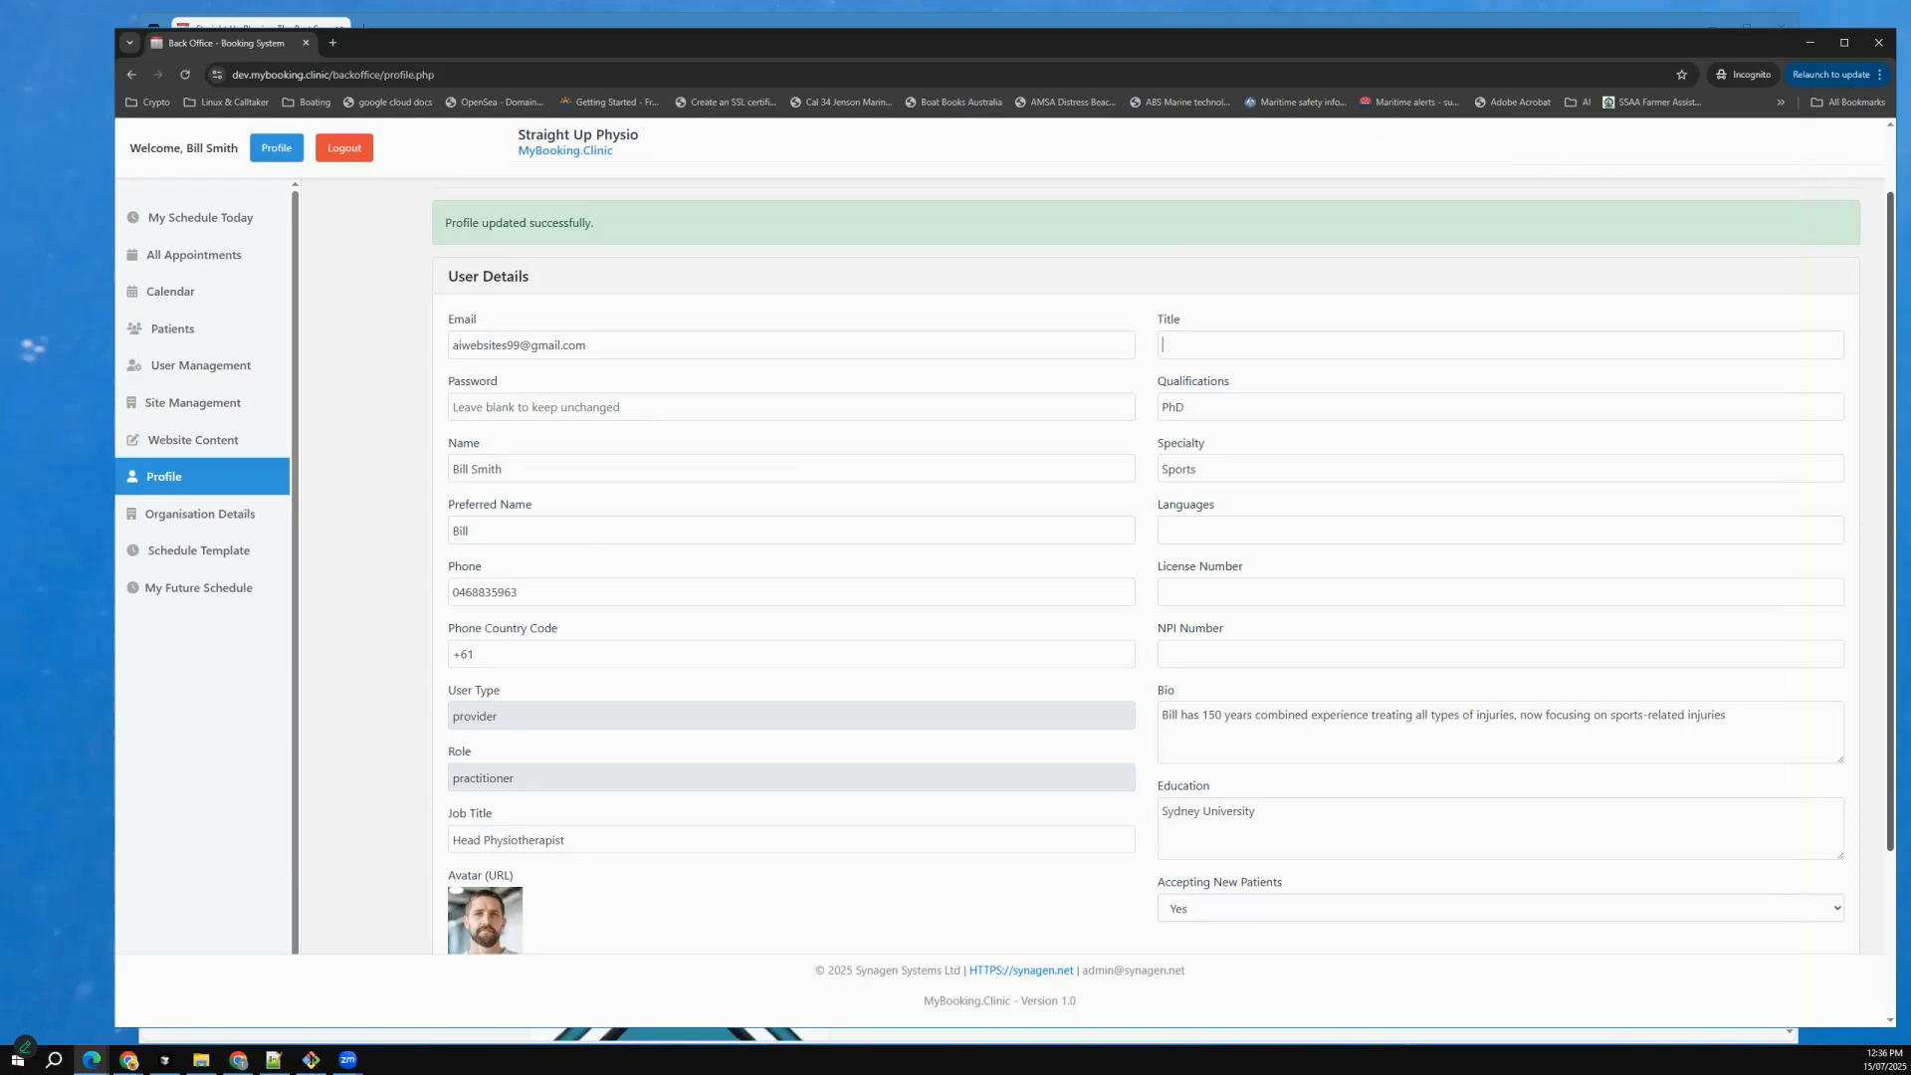
scroll(1145, 597, down, 3)
click(1146, 902)
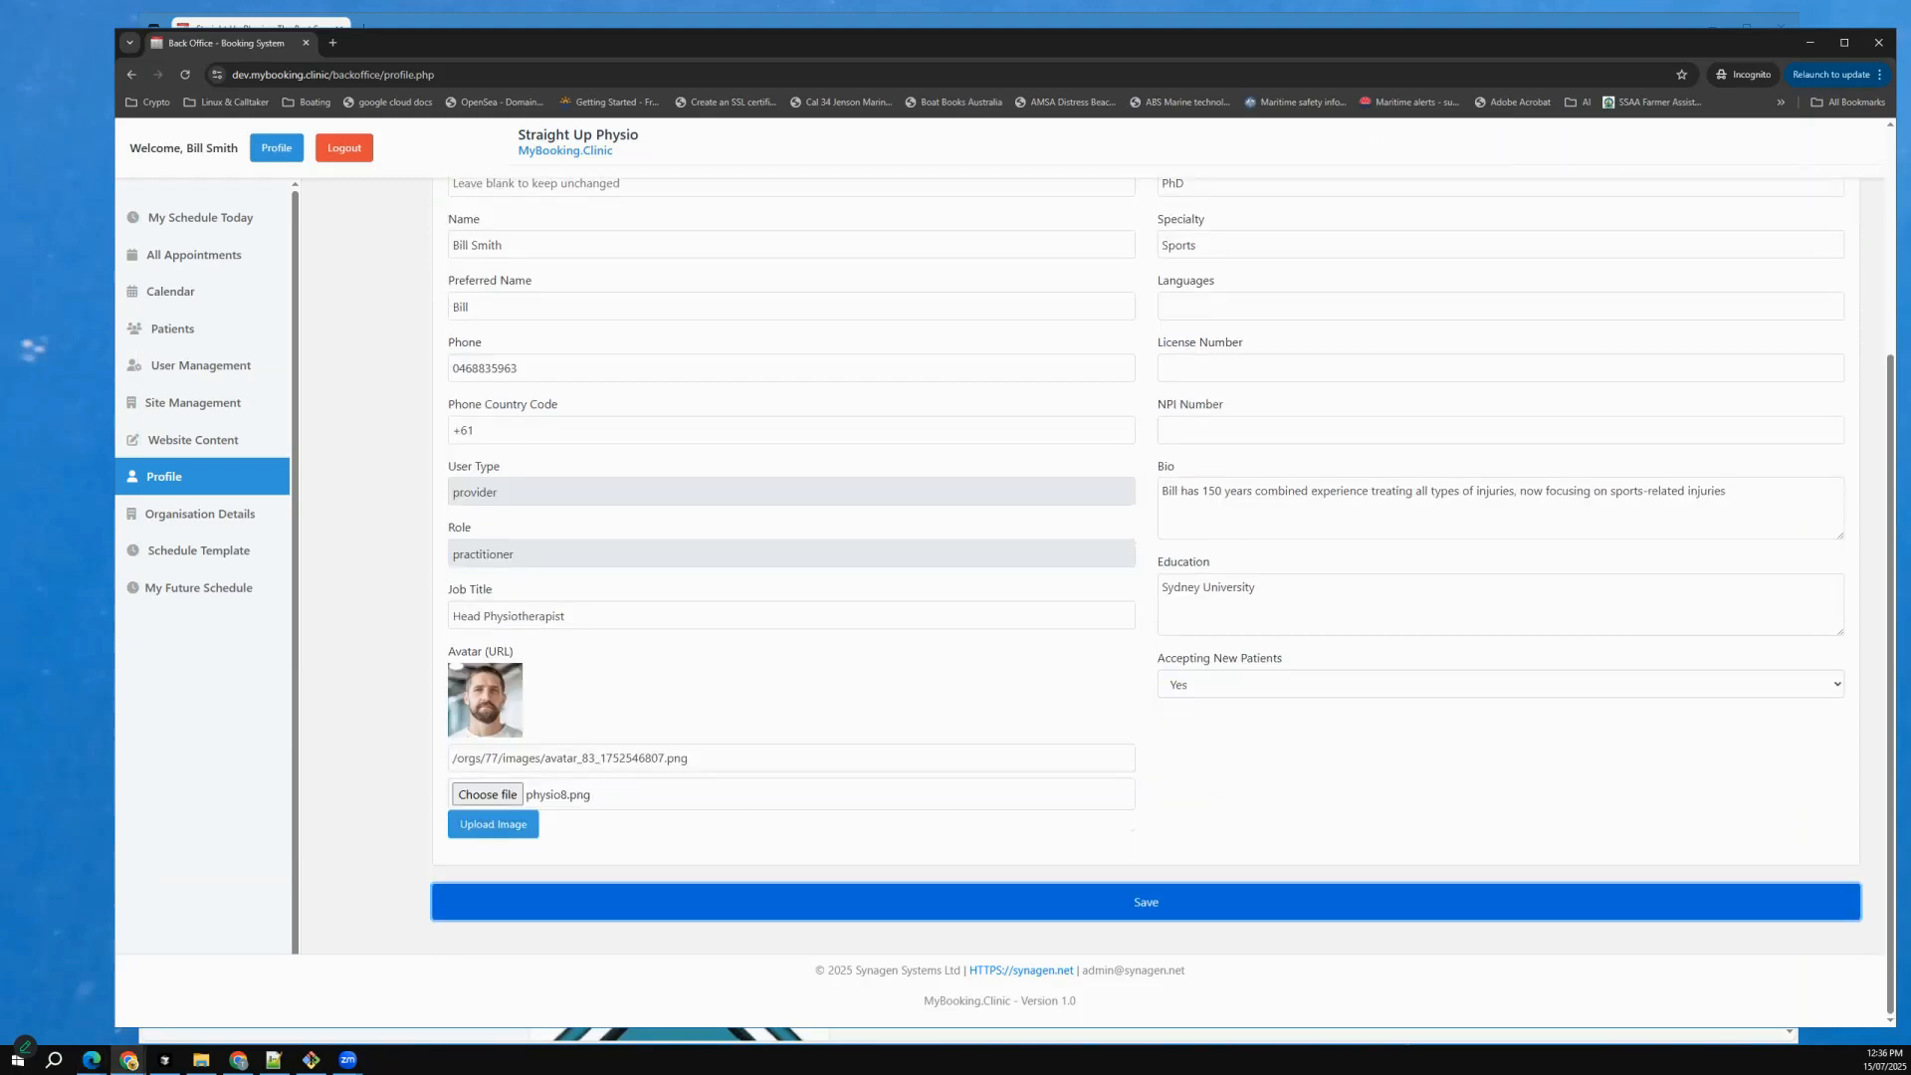
Switch to Microsoft Edge, reload the practice website and check the practitioner's card and the Our Locations section.
key(alt+Tab)
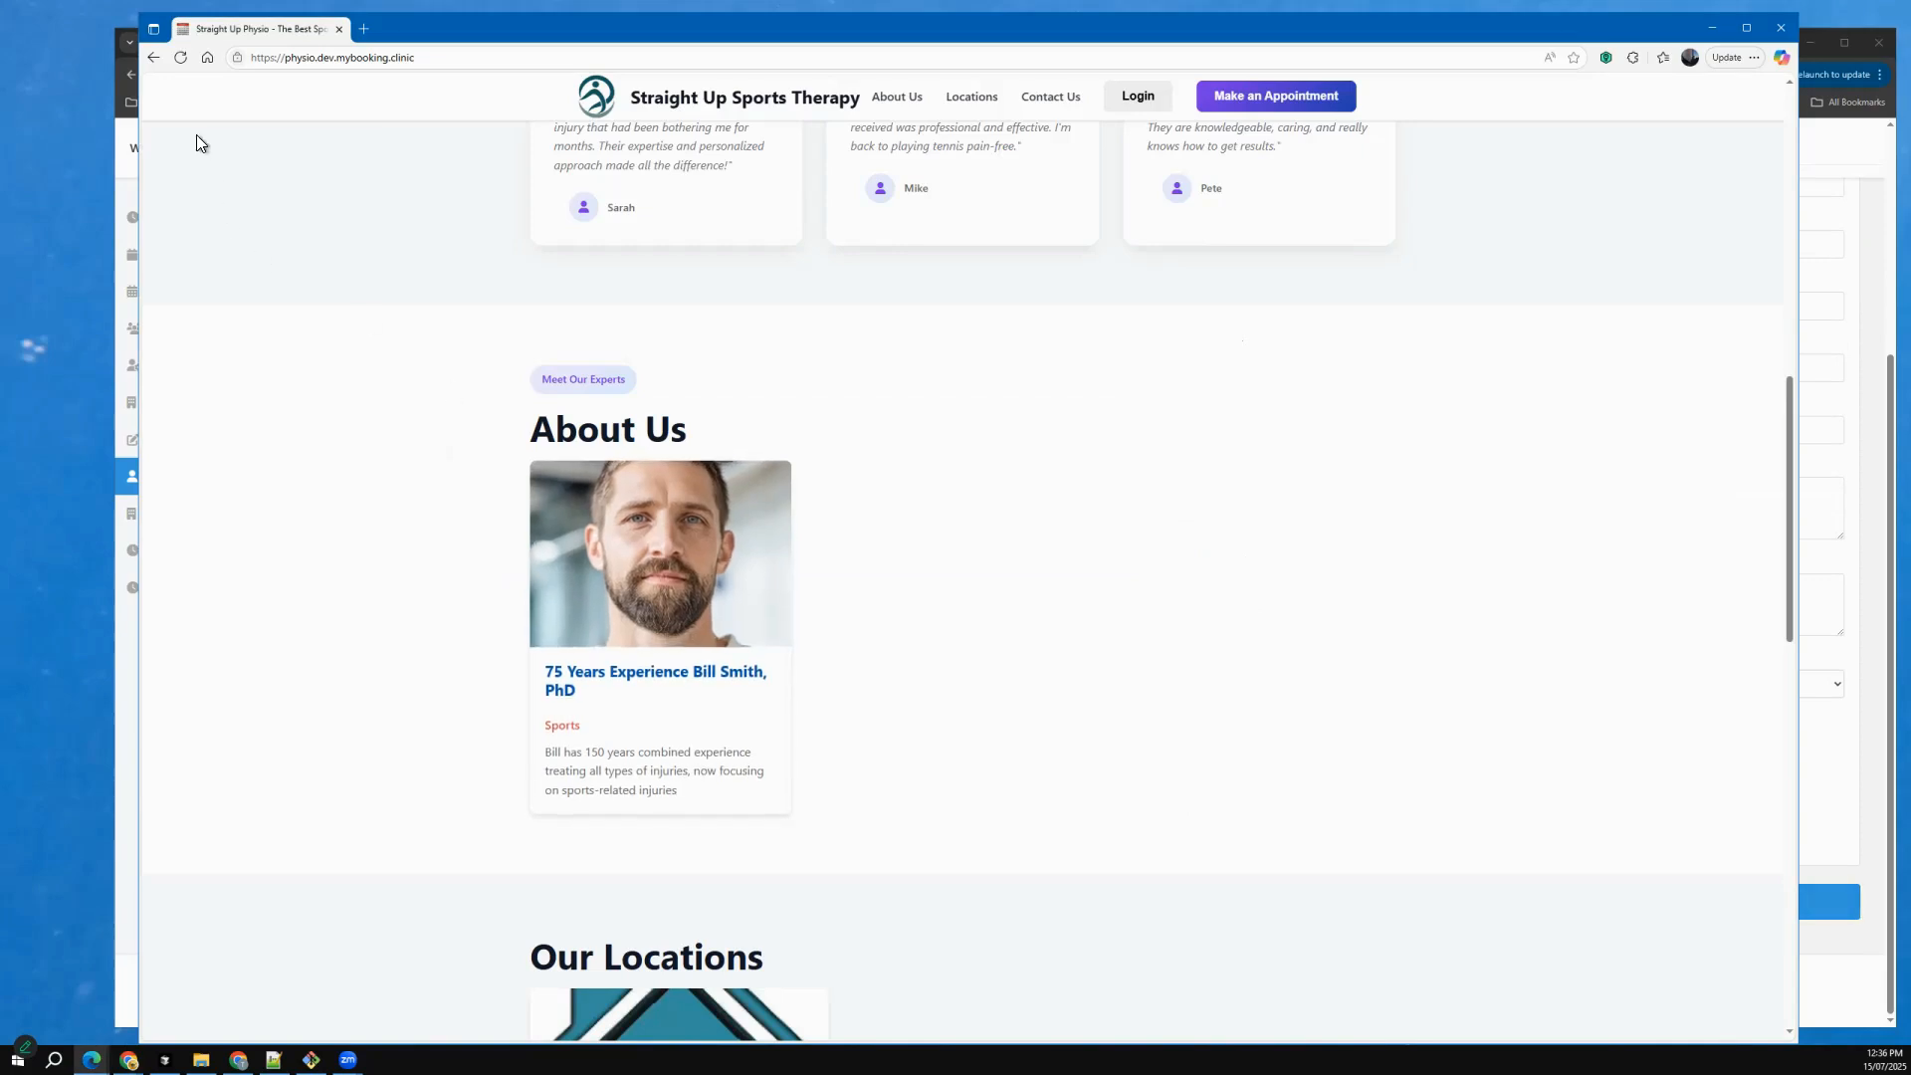
click(181, 59)
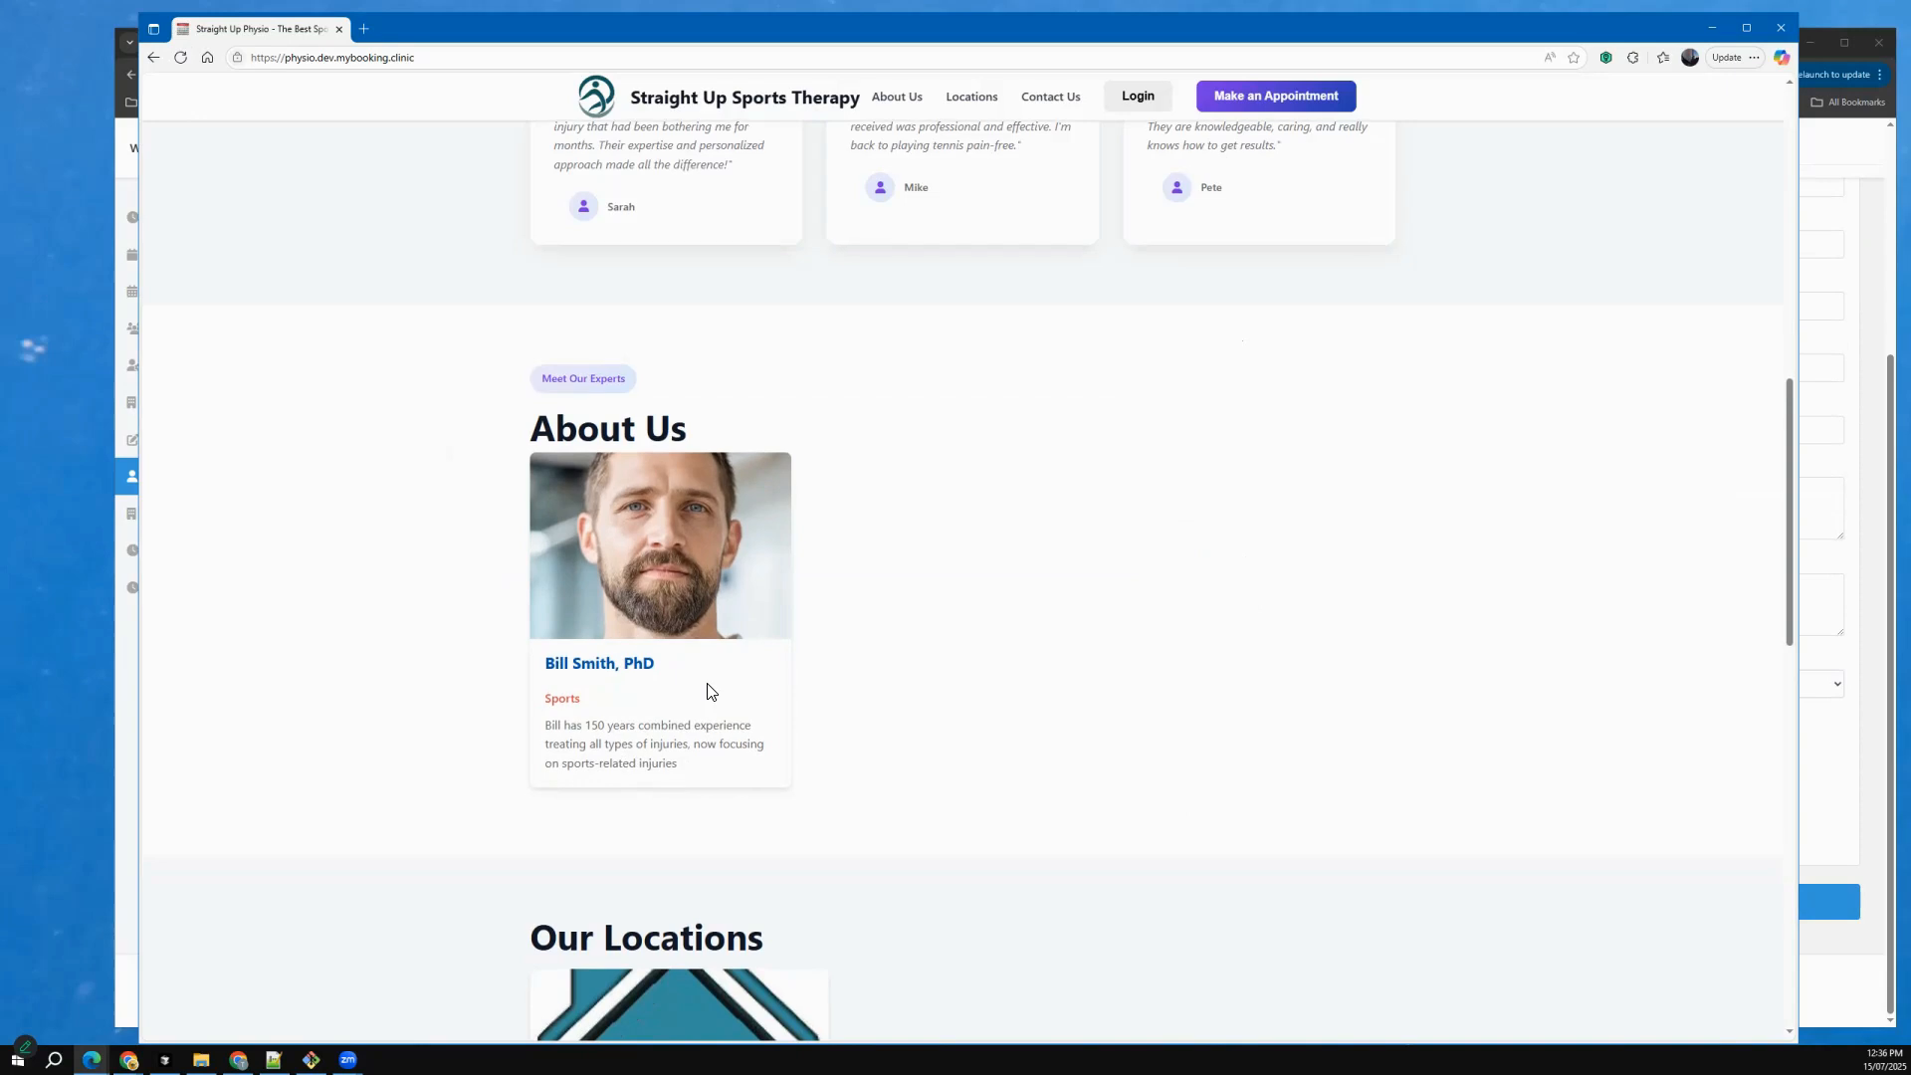
scroll(708, 693, down, 4)
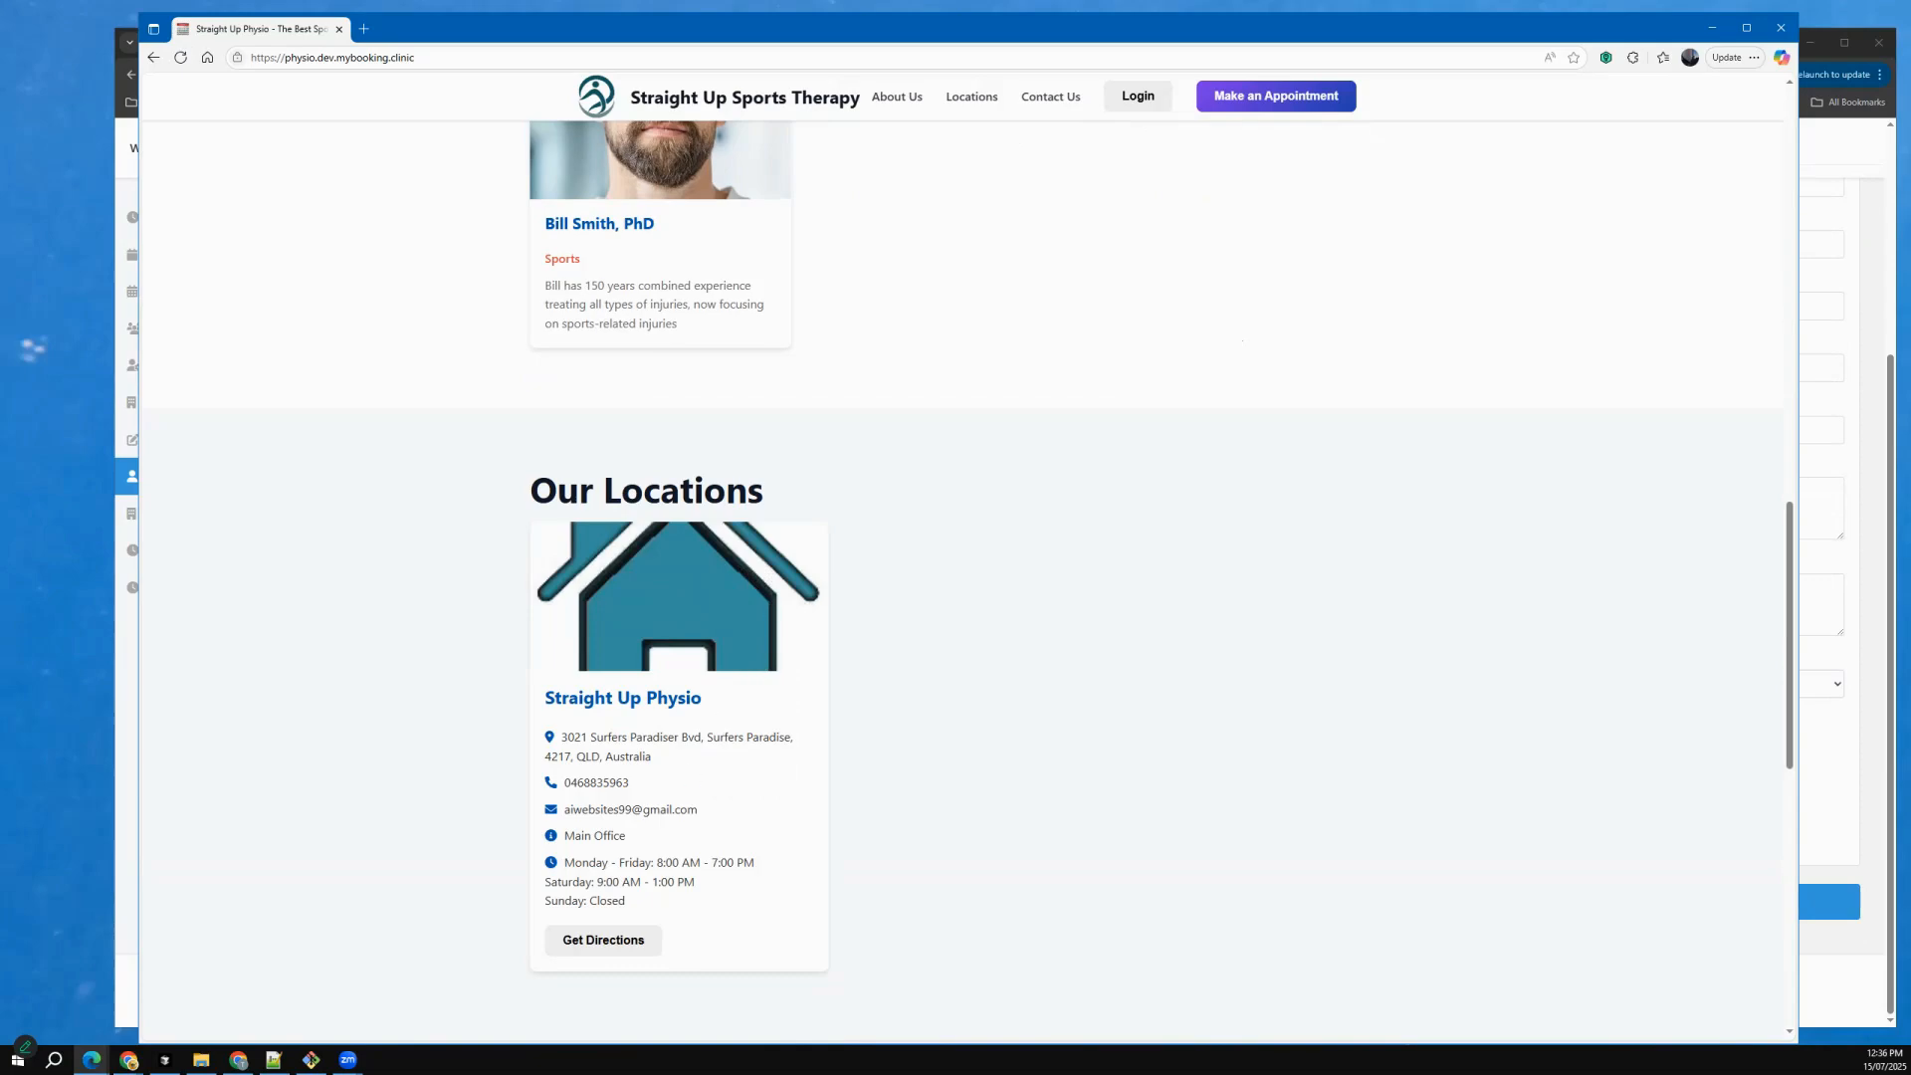
Open directions for the Straight Up Physio location, examine the mapped address up close and close the map.
click(603, 941)
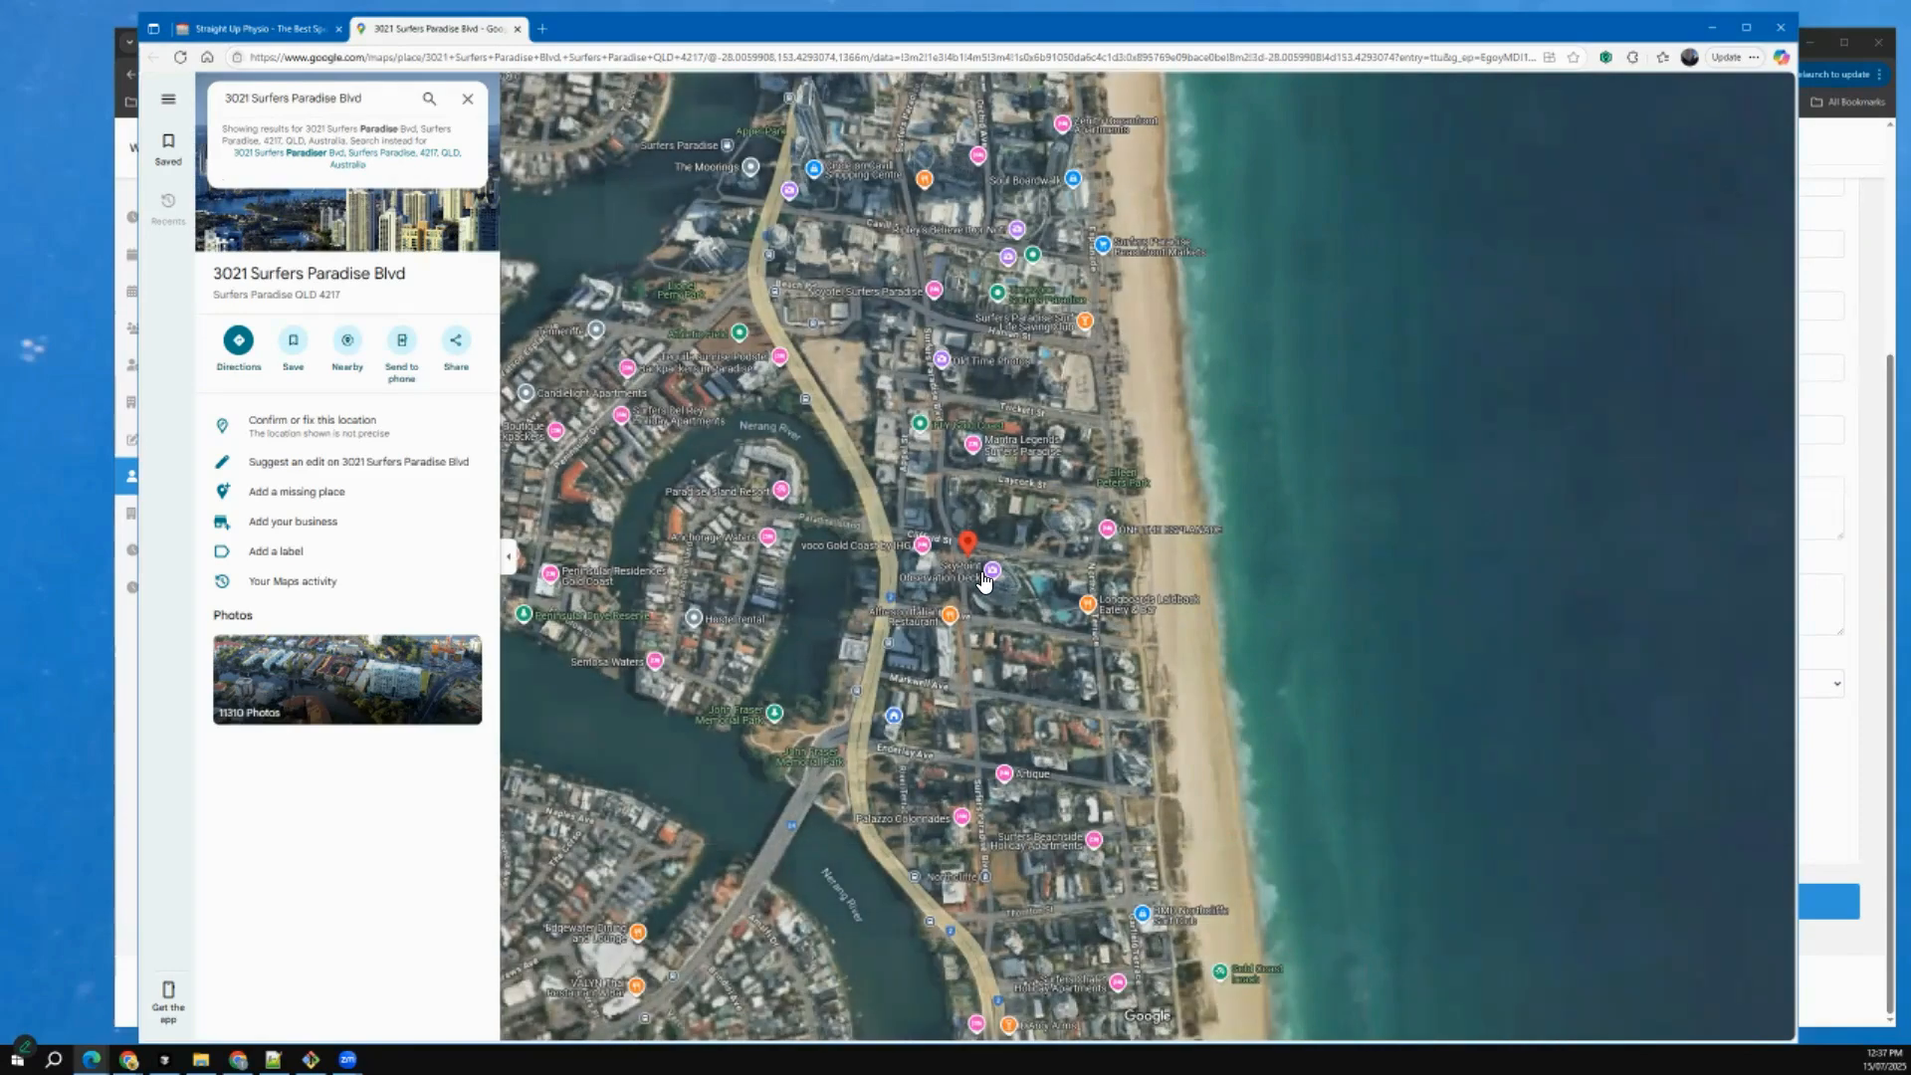
scroll(970, 555, up, 5)
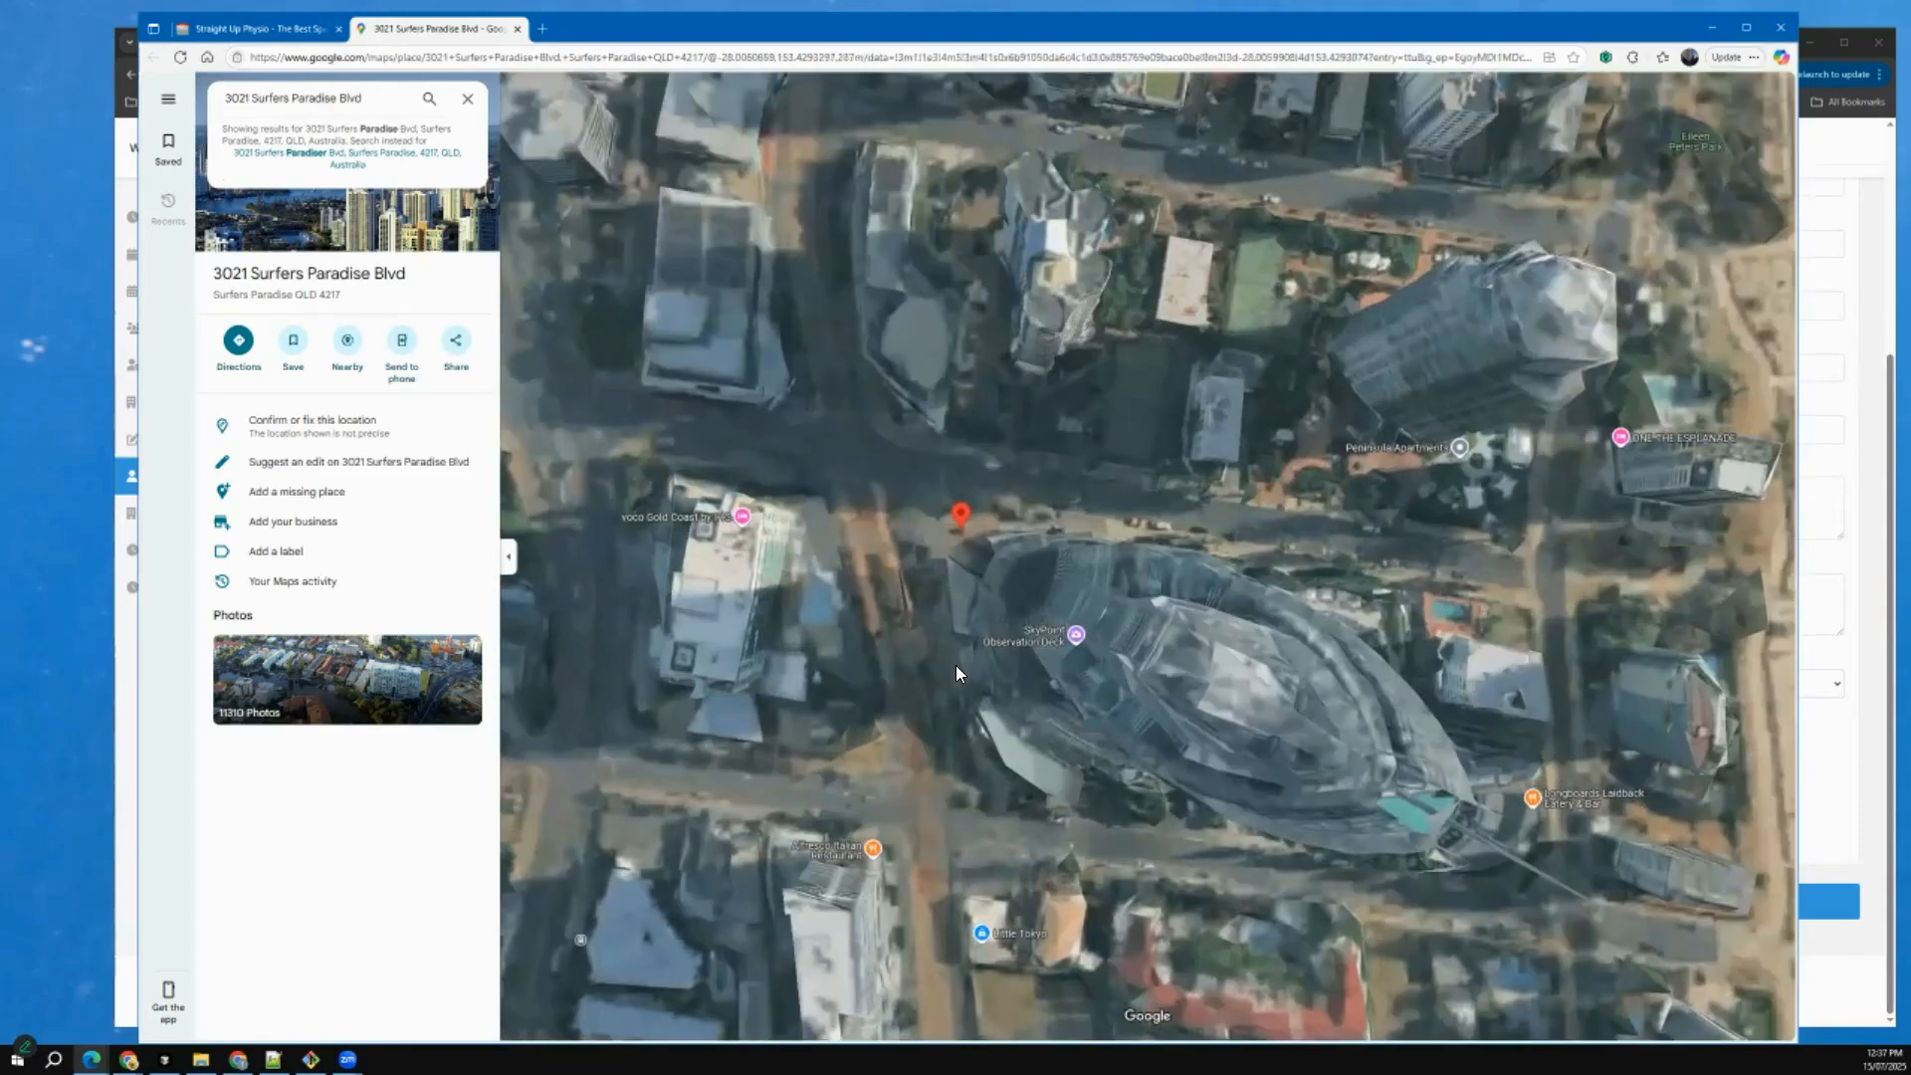
mouse_move(956, 666)
mouse_down()
mouse_move(1066, 631)
mouse_move(1104, 474)
mouse_move(1076, 391)
mouse_move(1226, 418)
mouse_move(1196, 467)
mouse_move(1218, 462)
mouse_move(1041, 528)
mouse_move(1075, 538)
mouse_move(837, 503)
mouse_move(853, 517)
mouse_up()
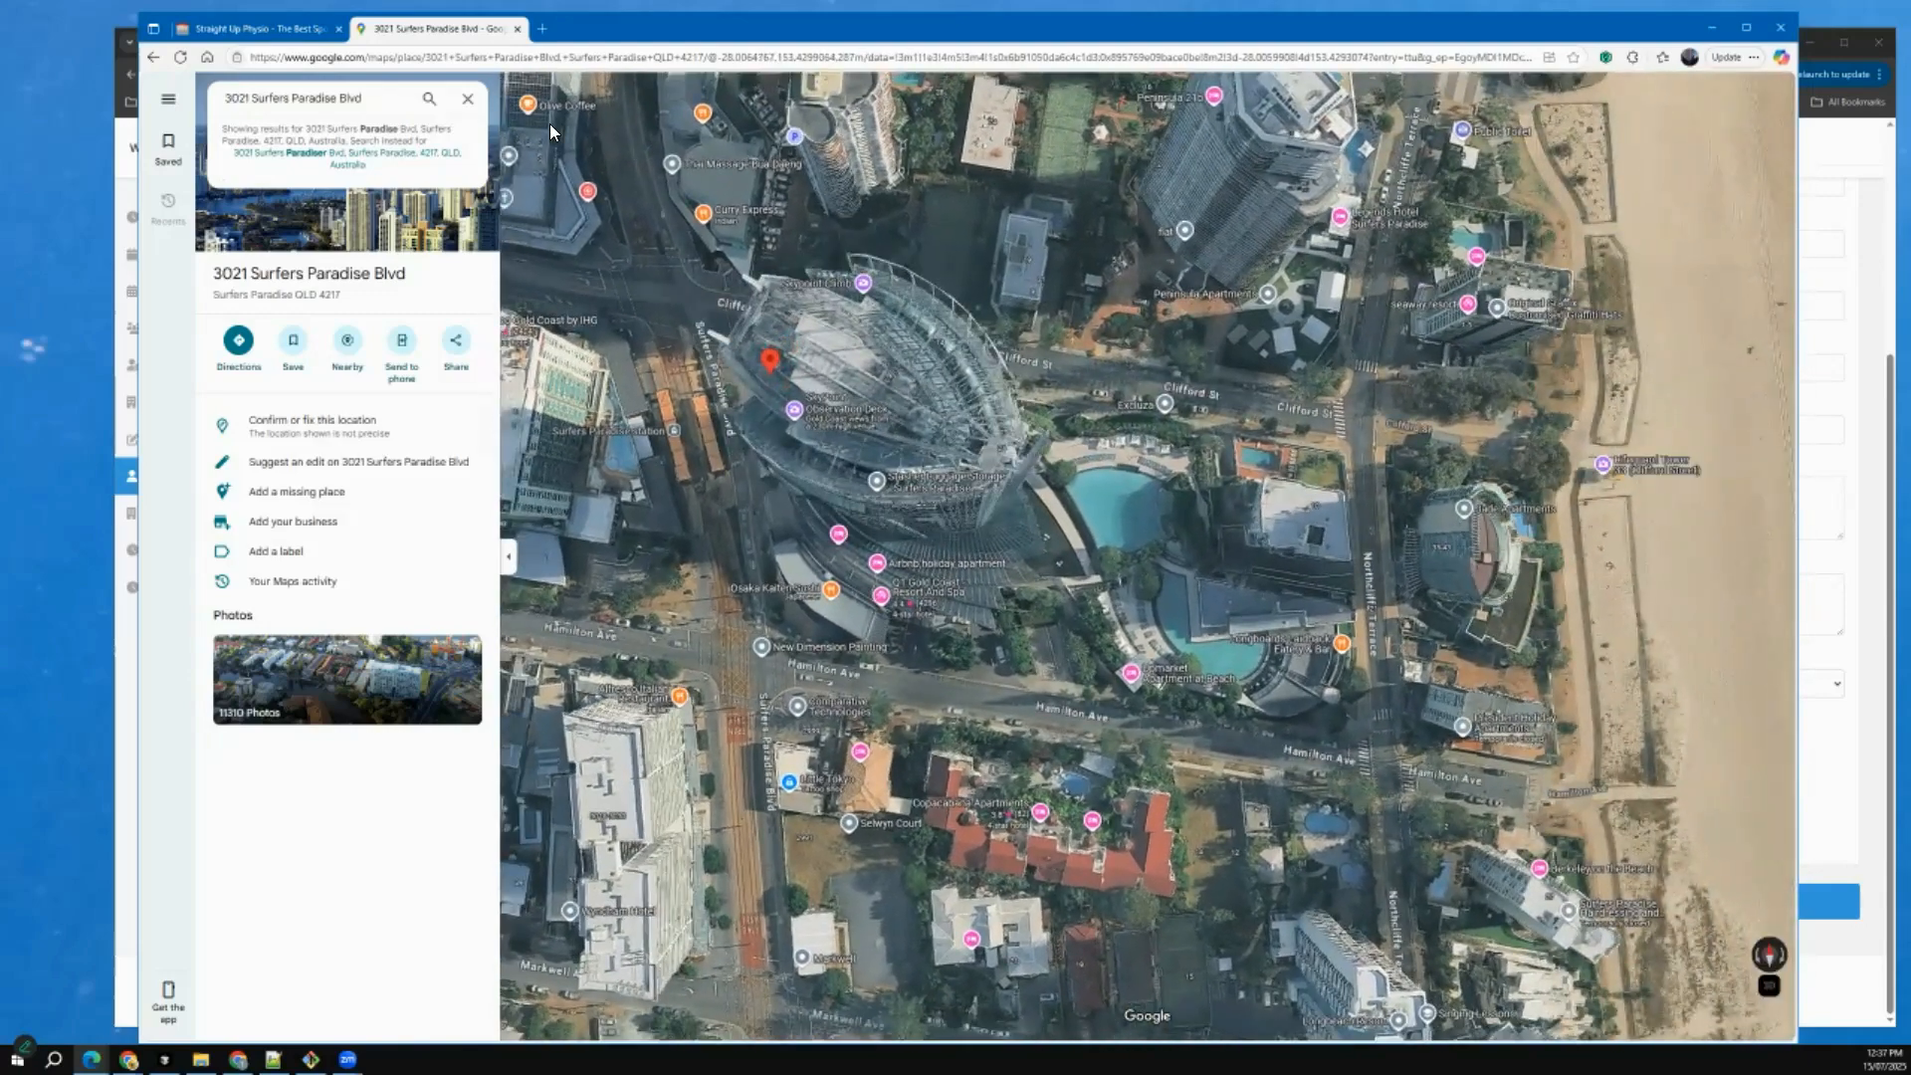
click(519, 30)
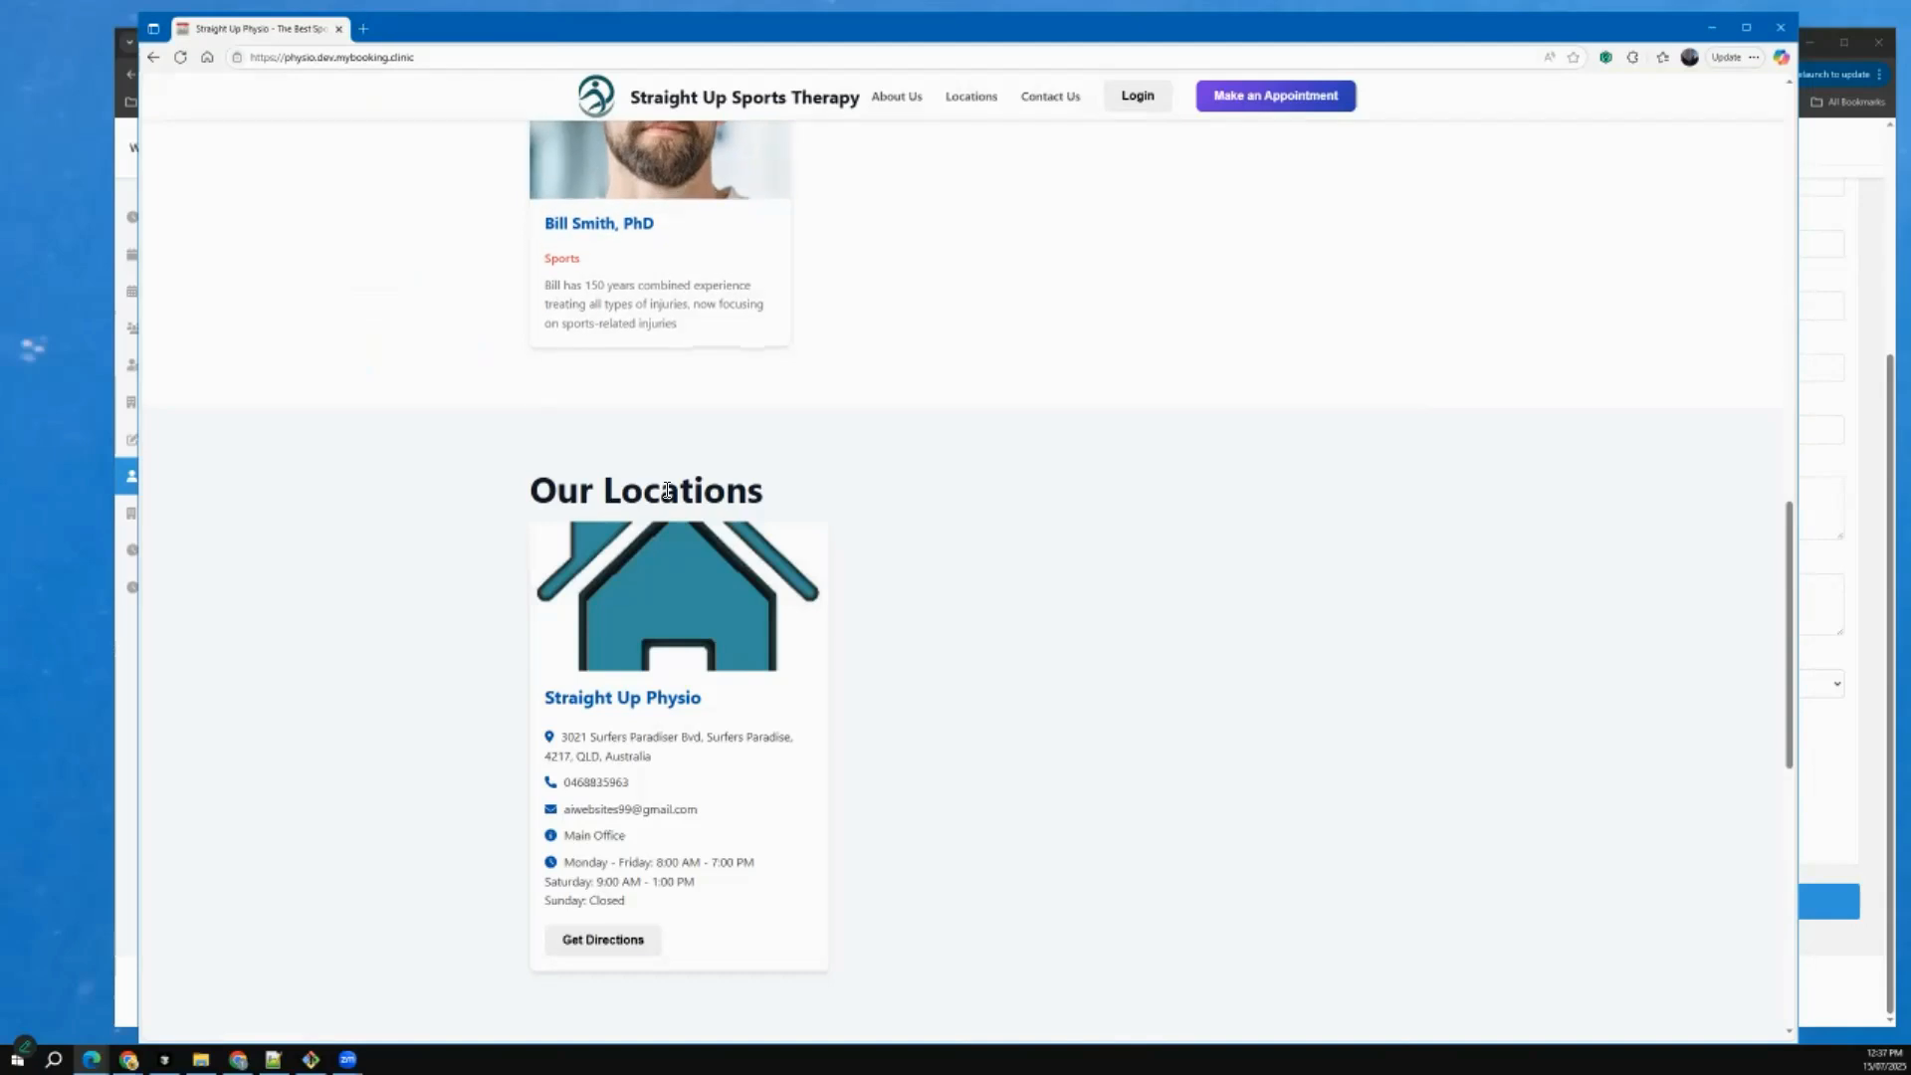
Start an appointment booking as a new patient and fill in the full name and contact details from the first saved profile.
click(1238, 99)
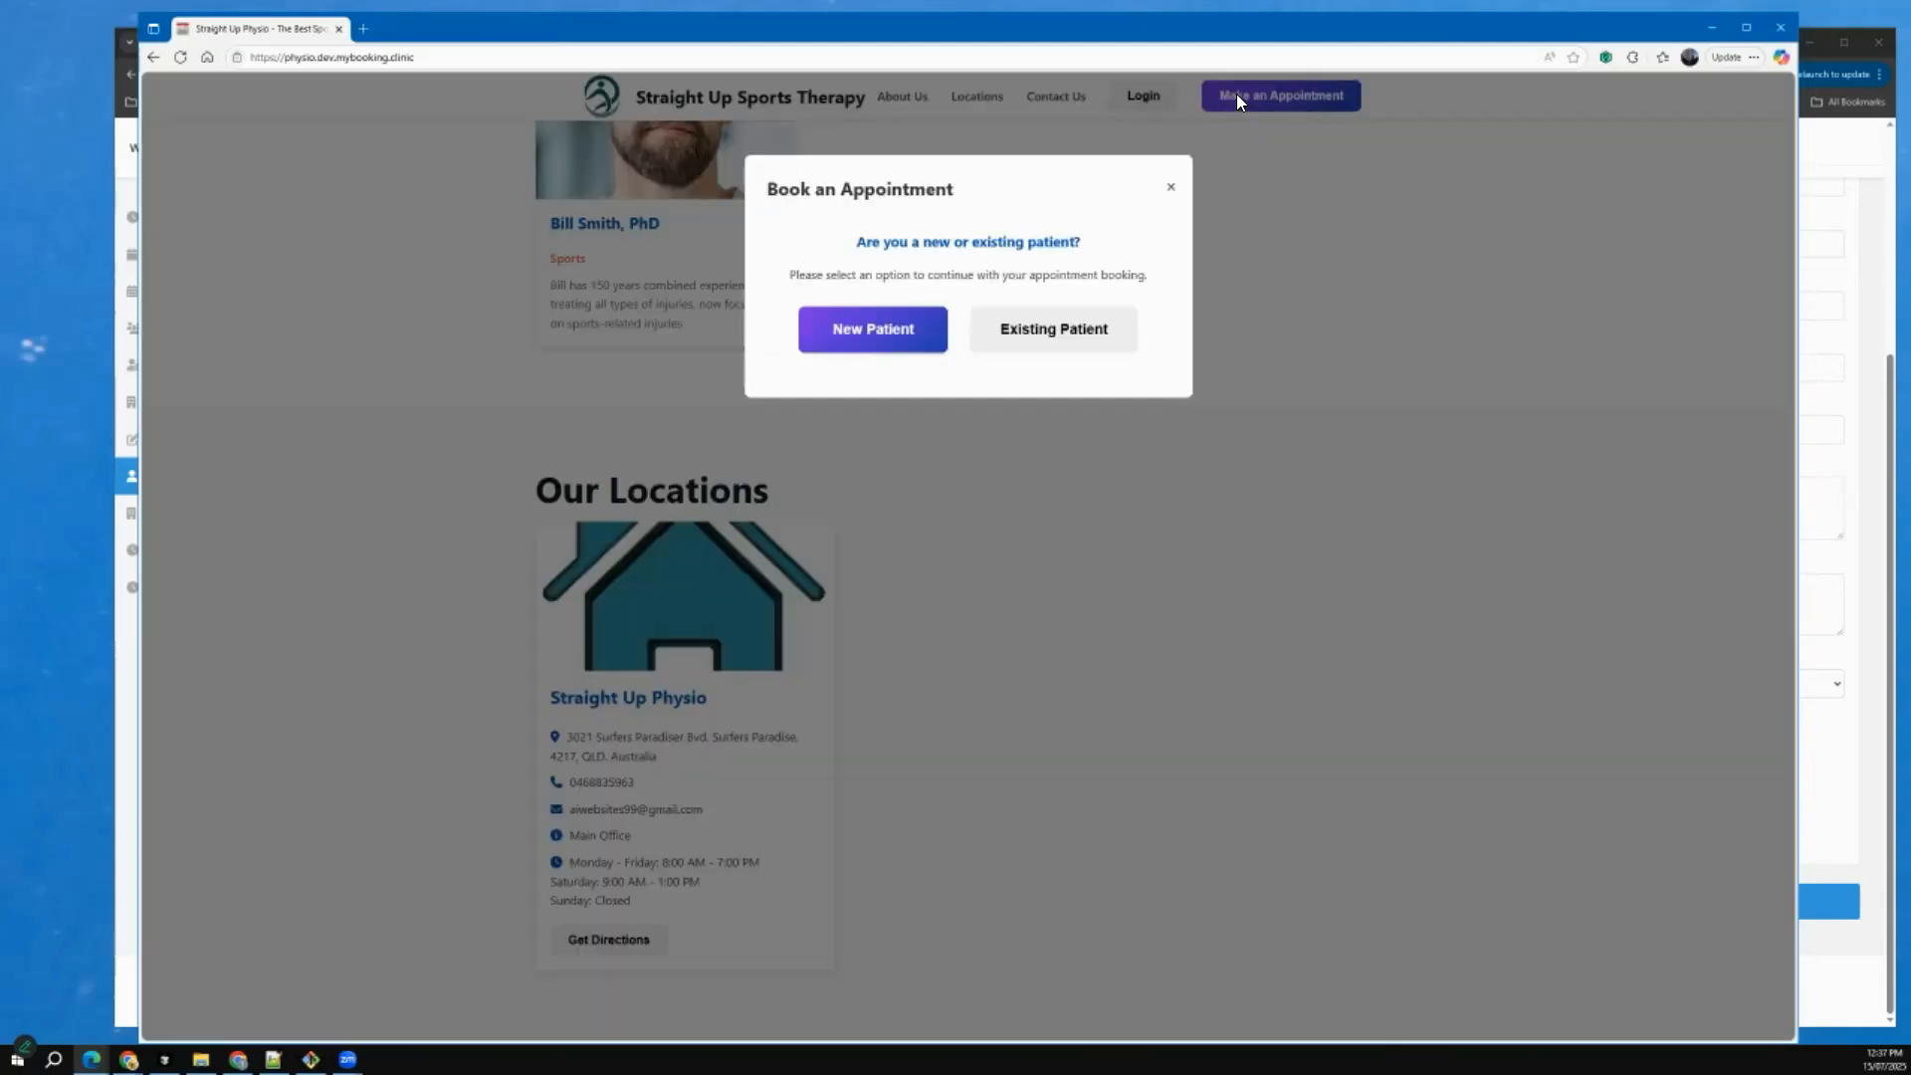
click(908, 333)
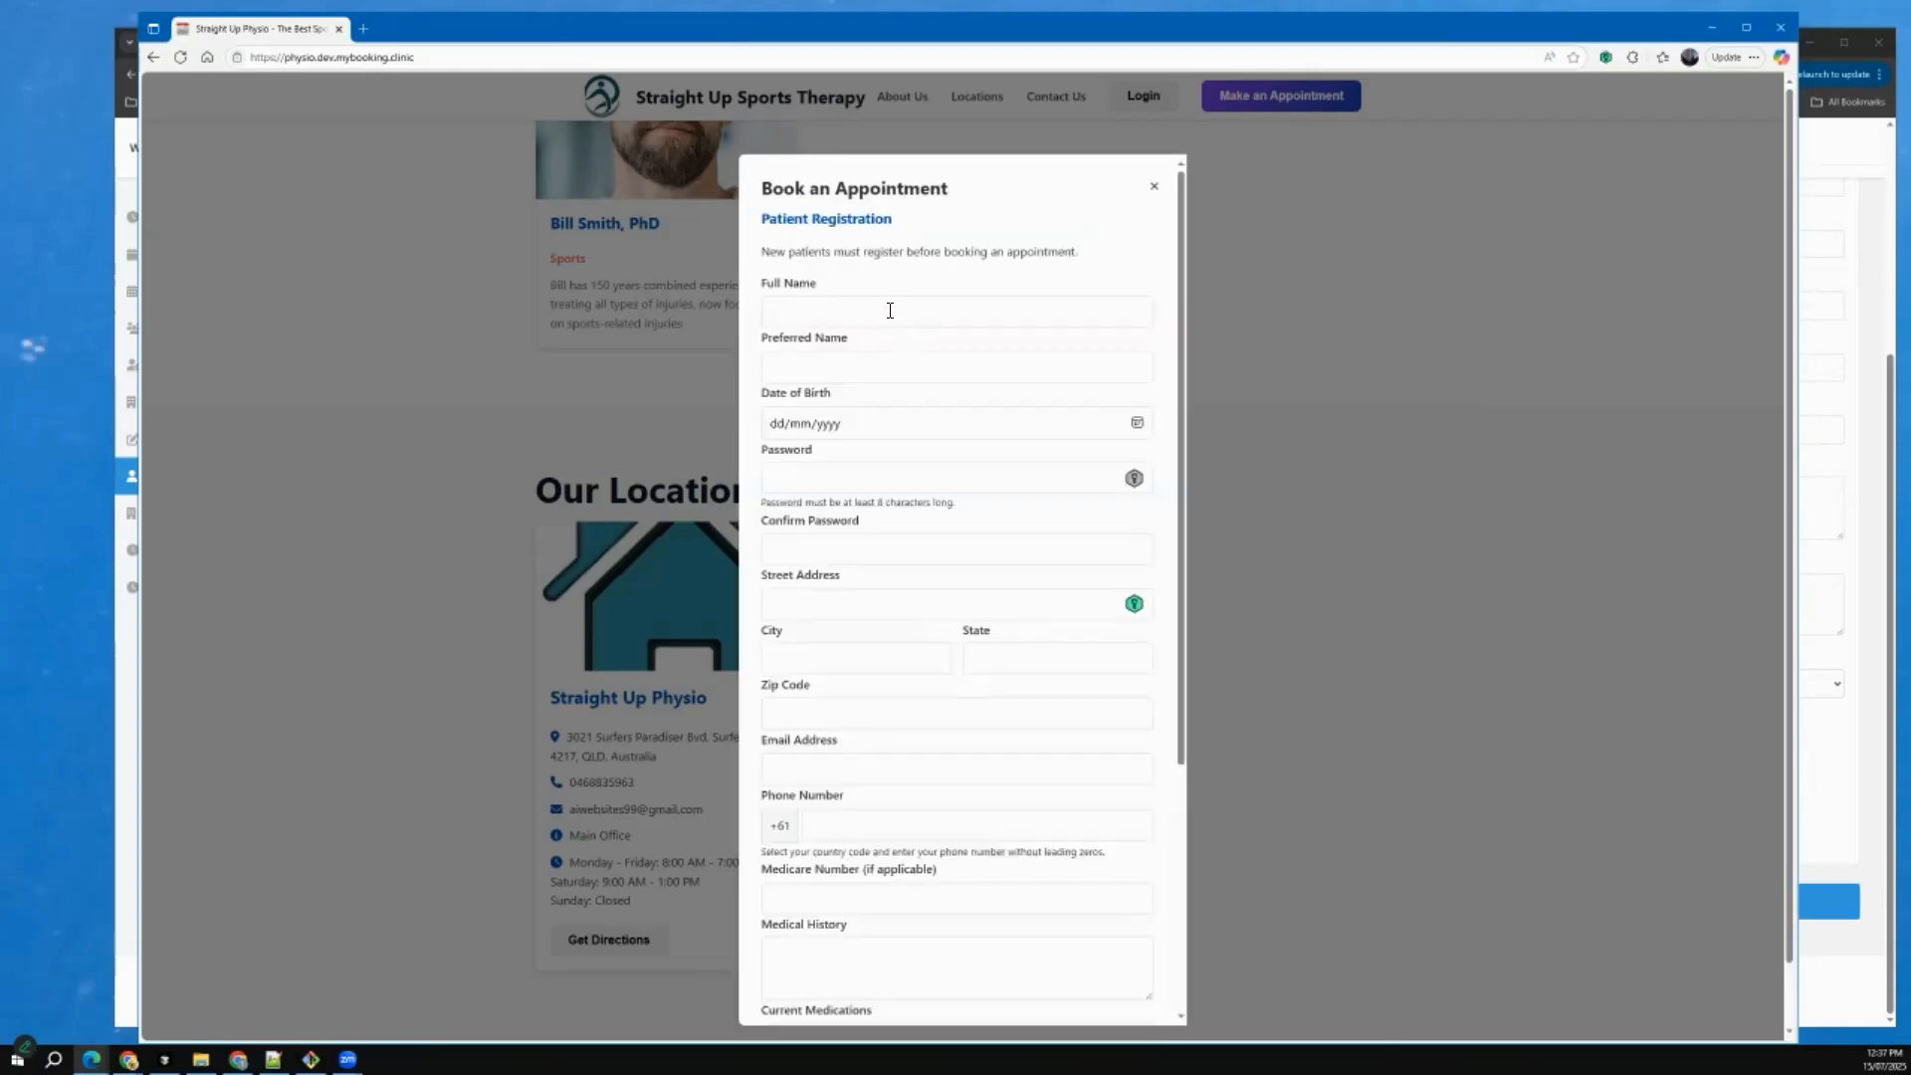
click(889, 310)
text(F)
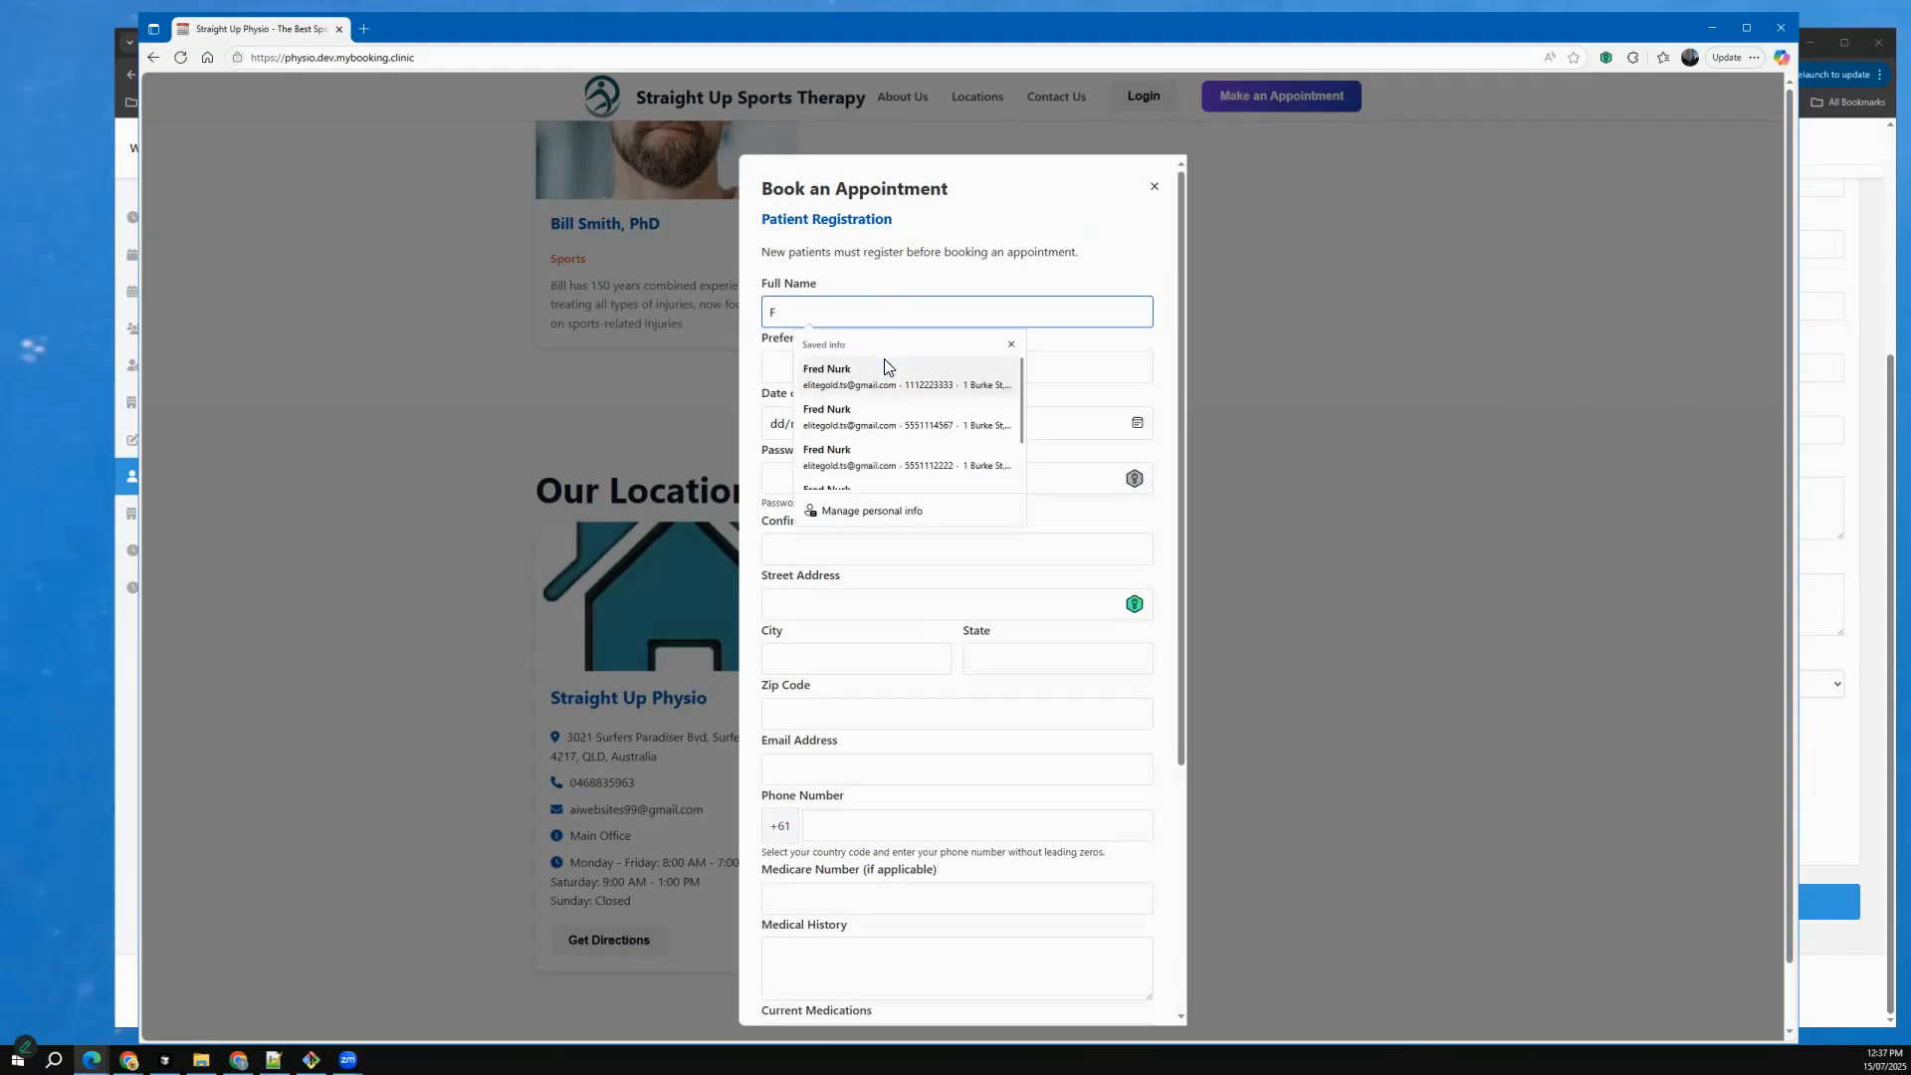
click(870, 367)
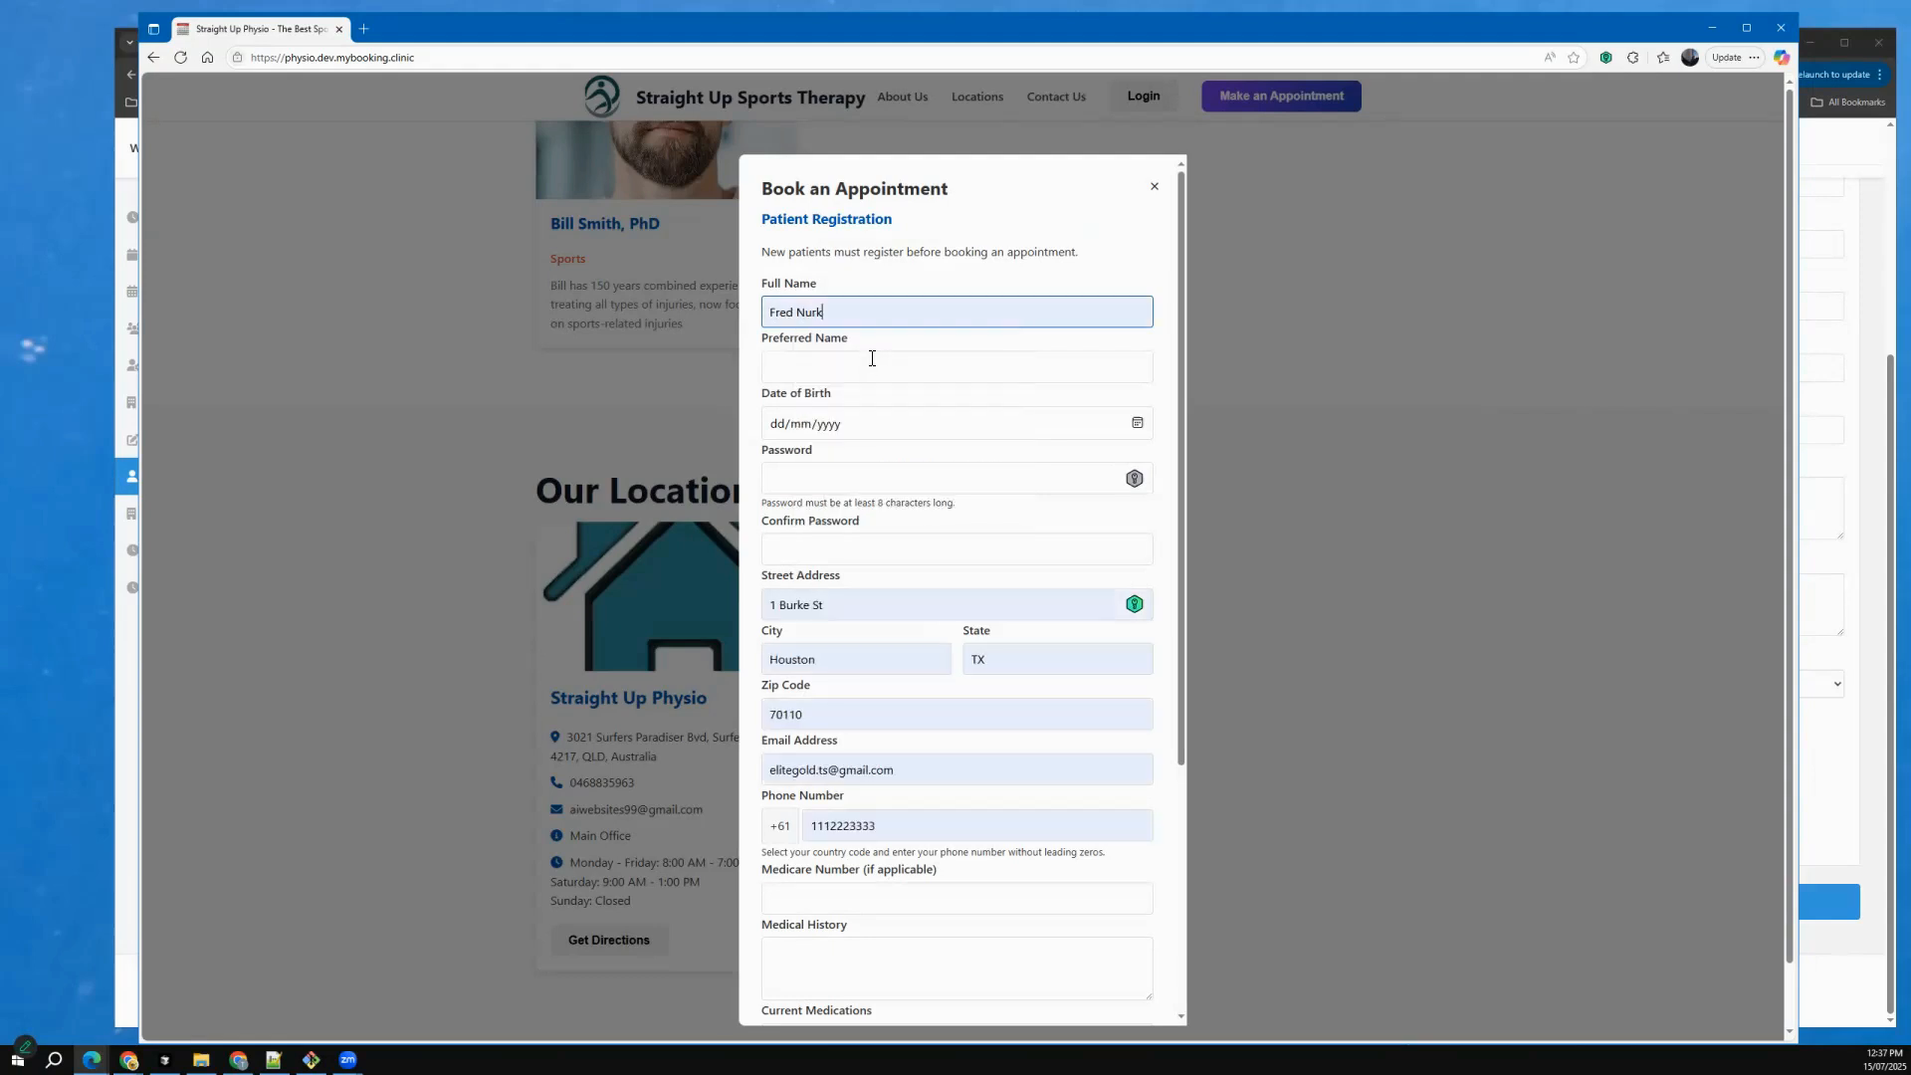
Enter the patient's preferred name and date of birth in the registration form.
click(868, 360)
text(Freddo)
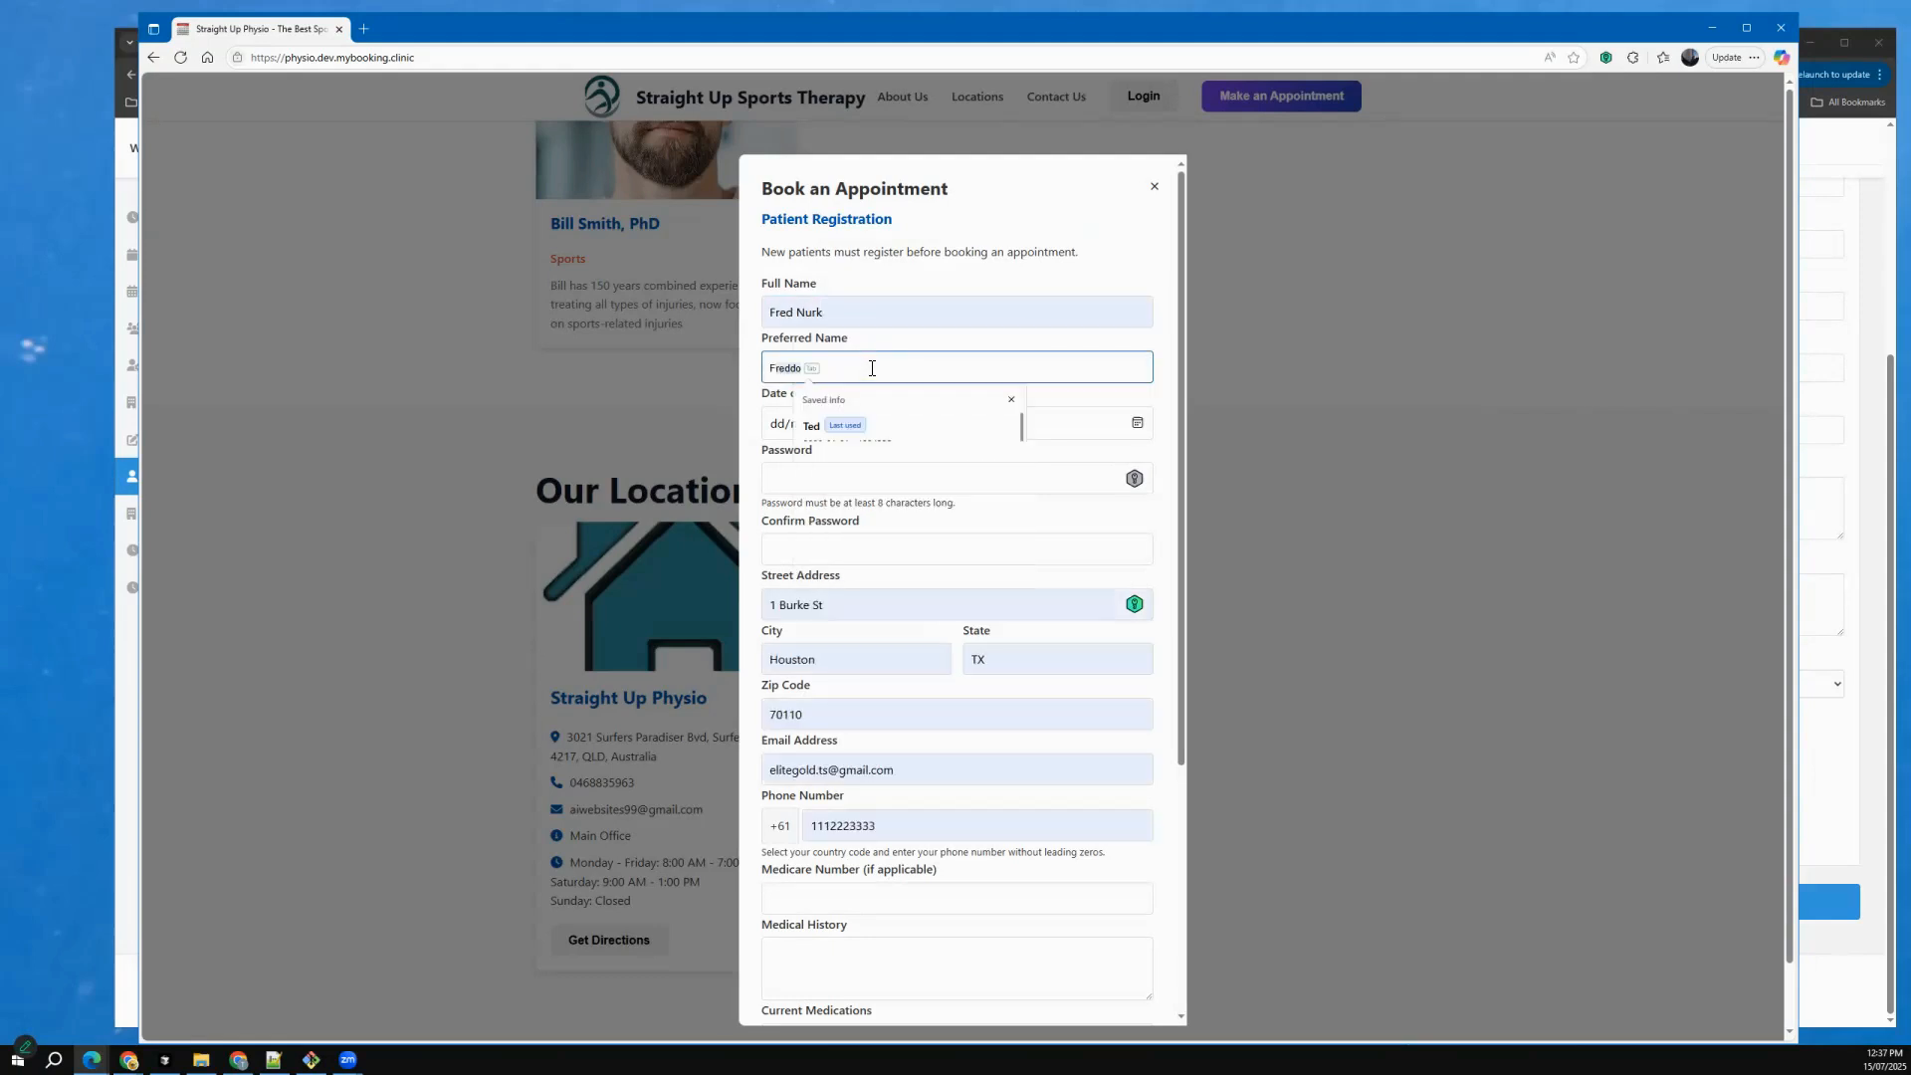
click(970, 422)
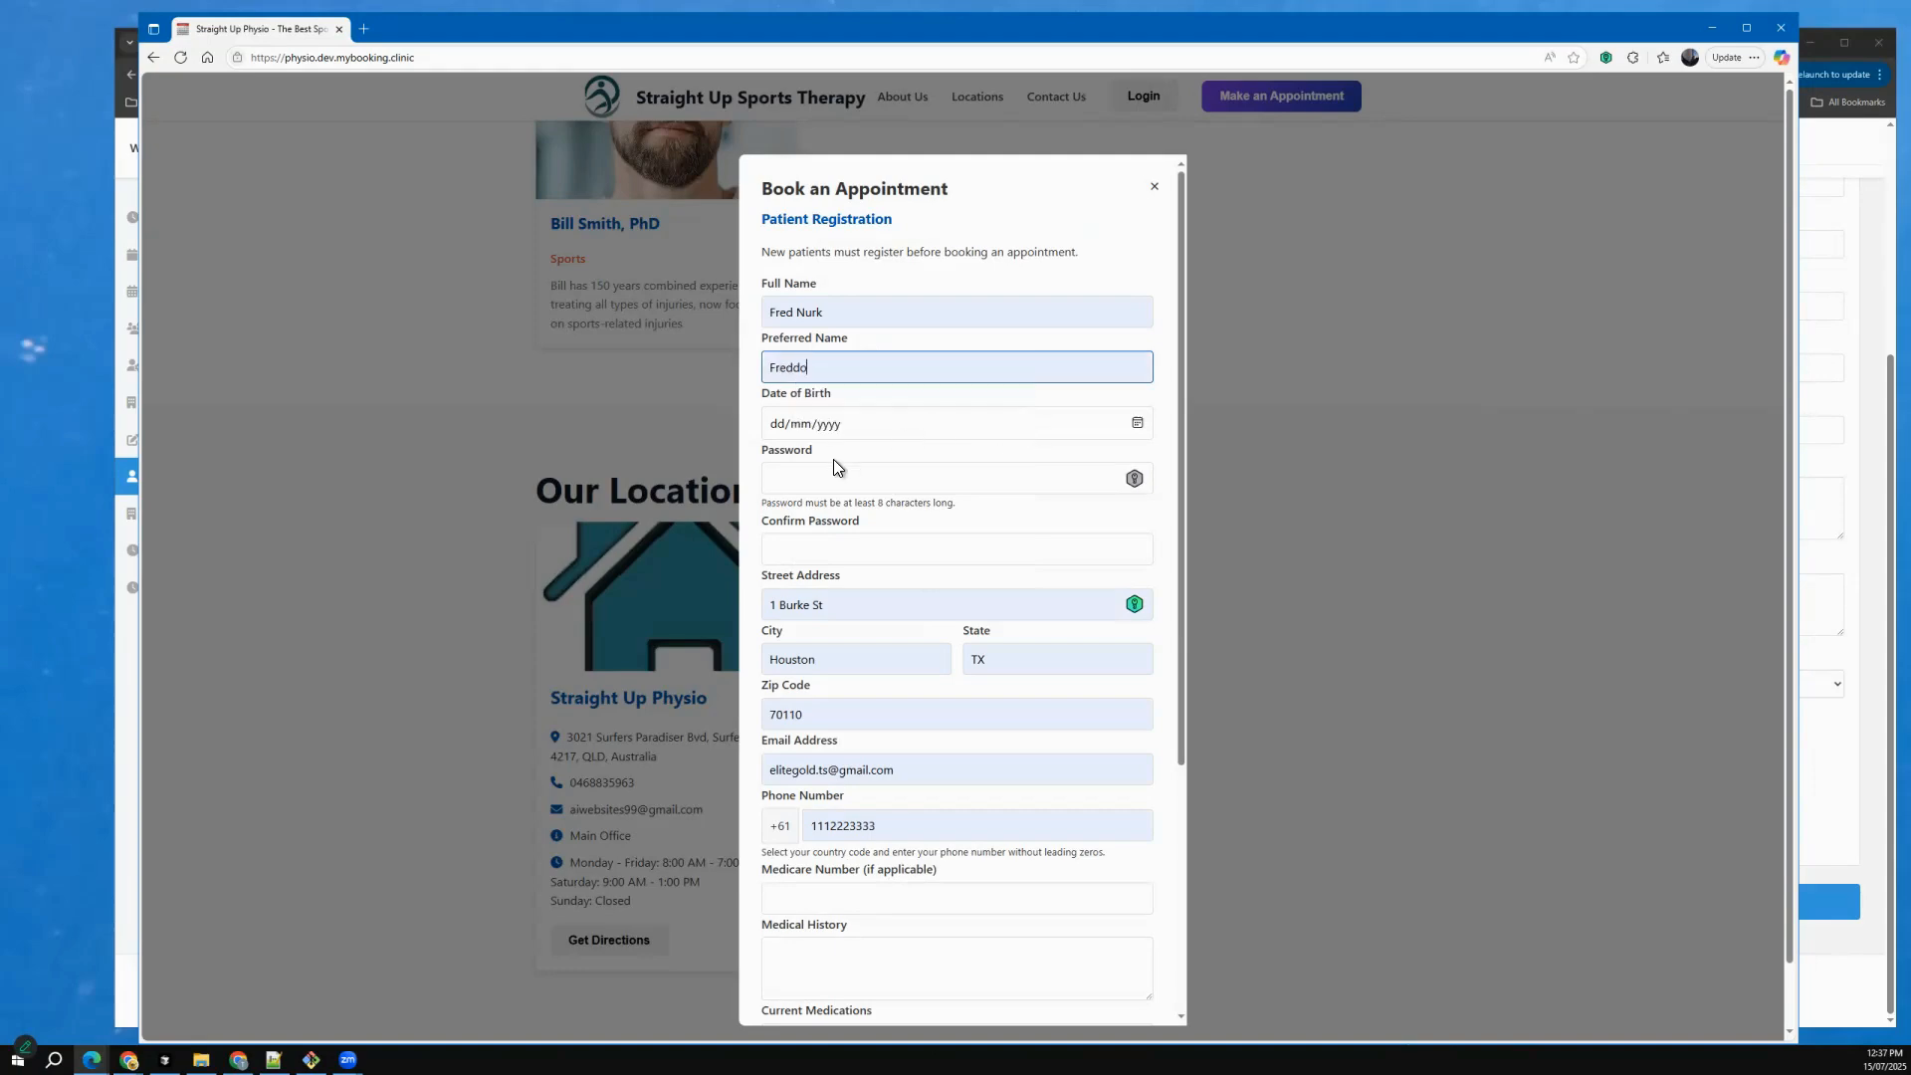
click(779, 424)
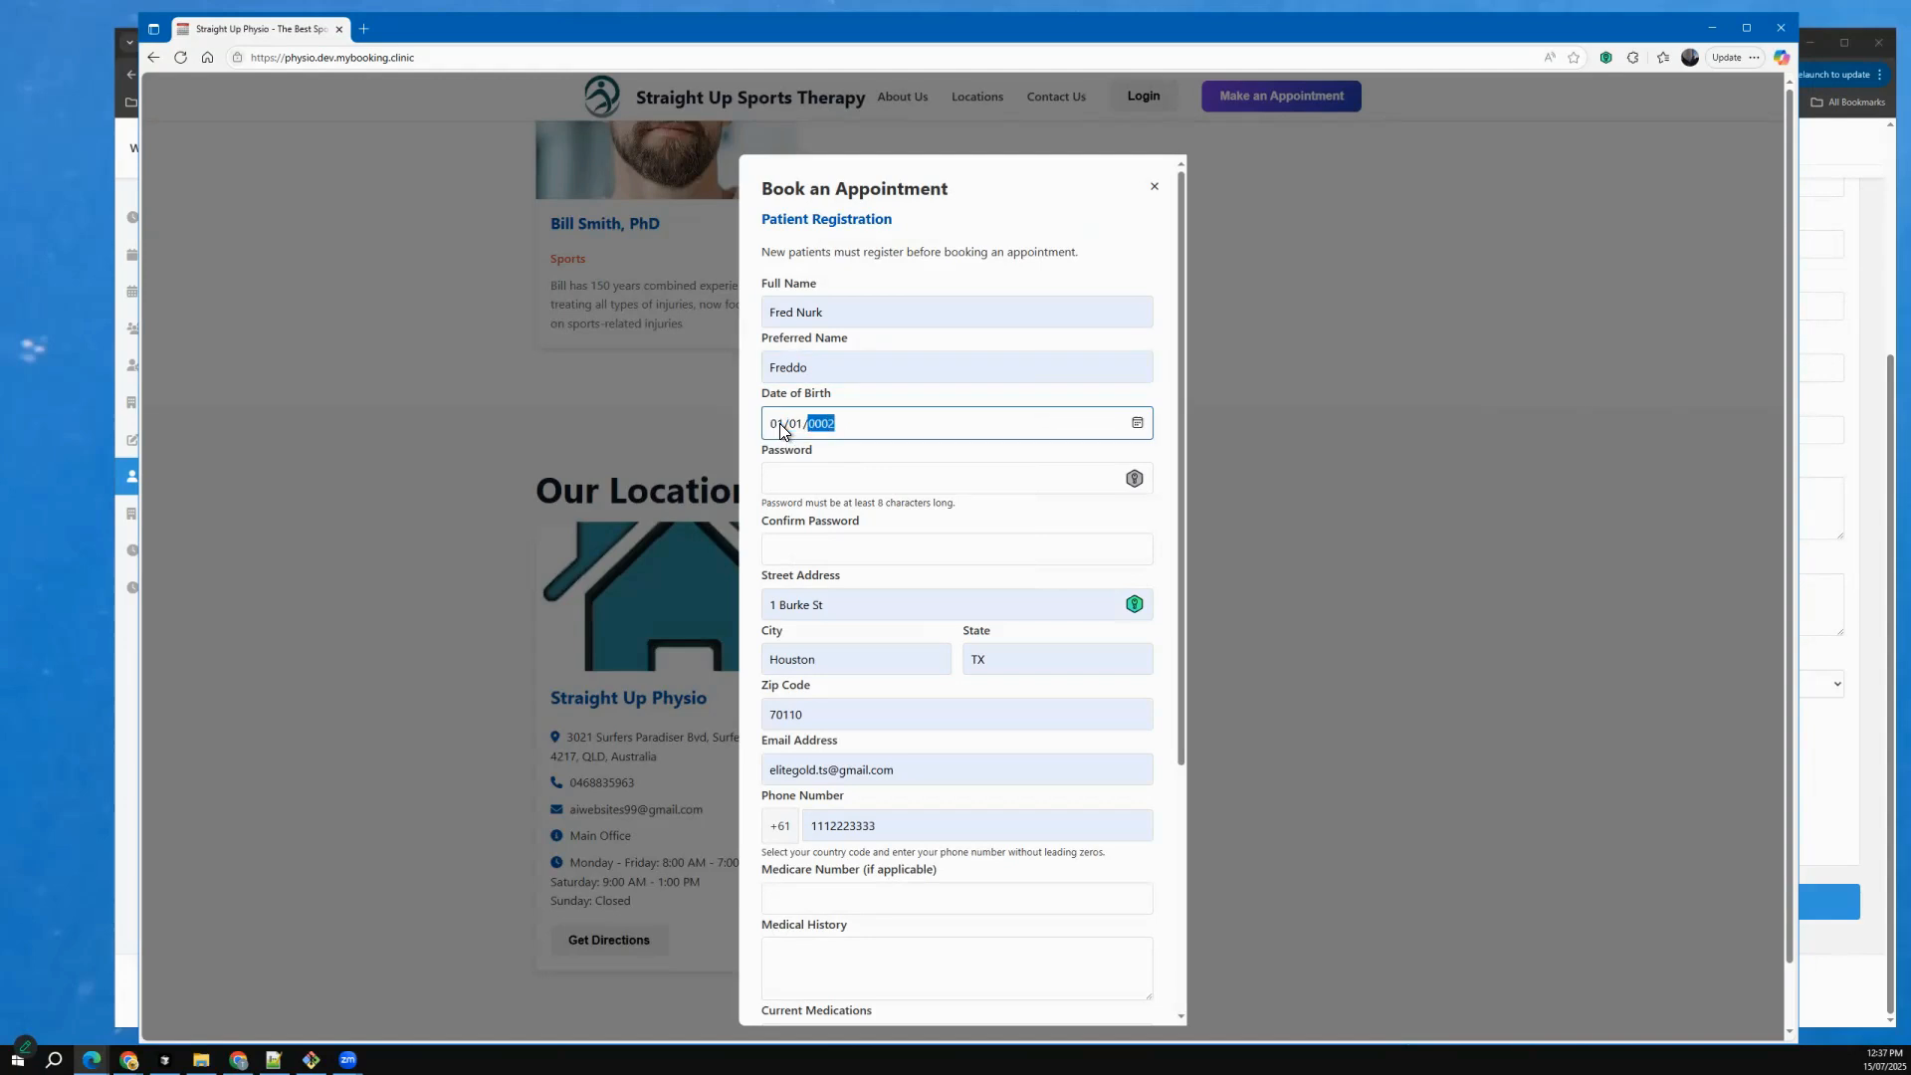
text(01/01/2000)
Enter the patient's account password and repeat it in the Confirm Password field.
click(812, 472)
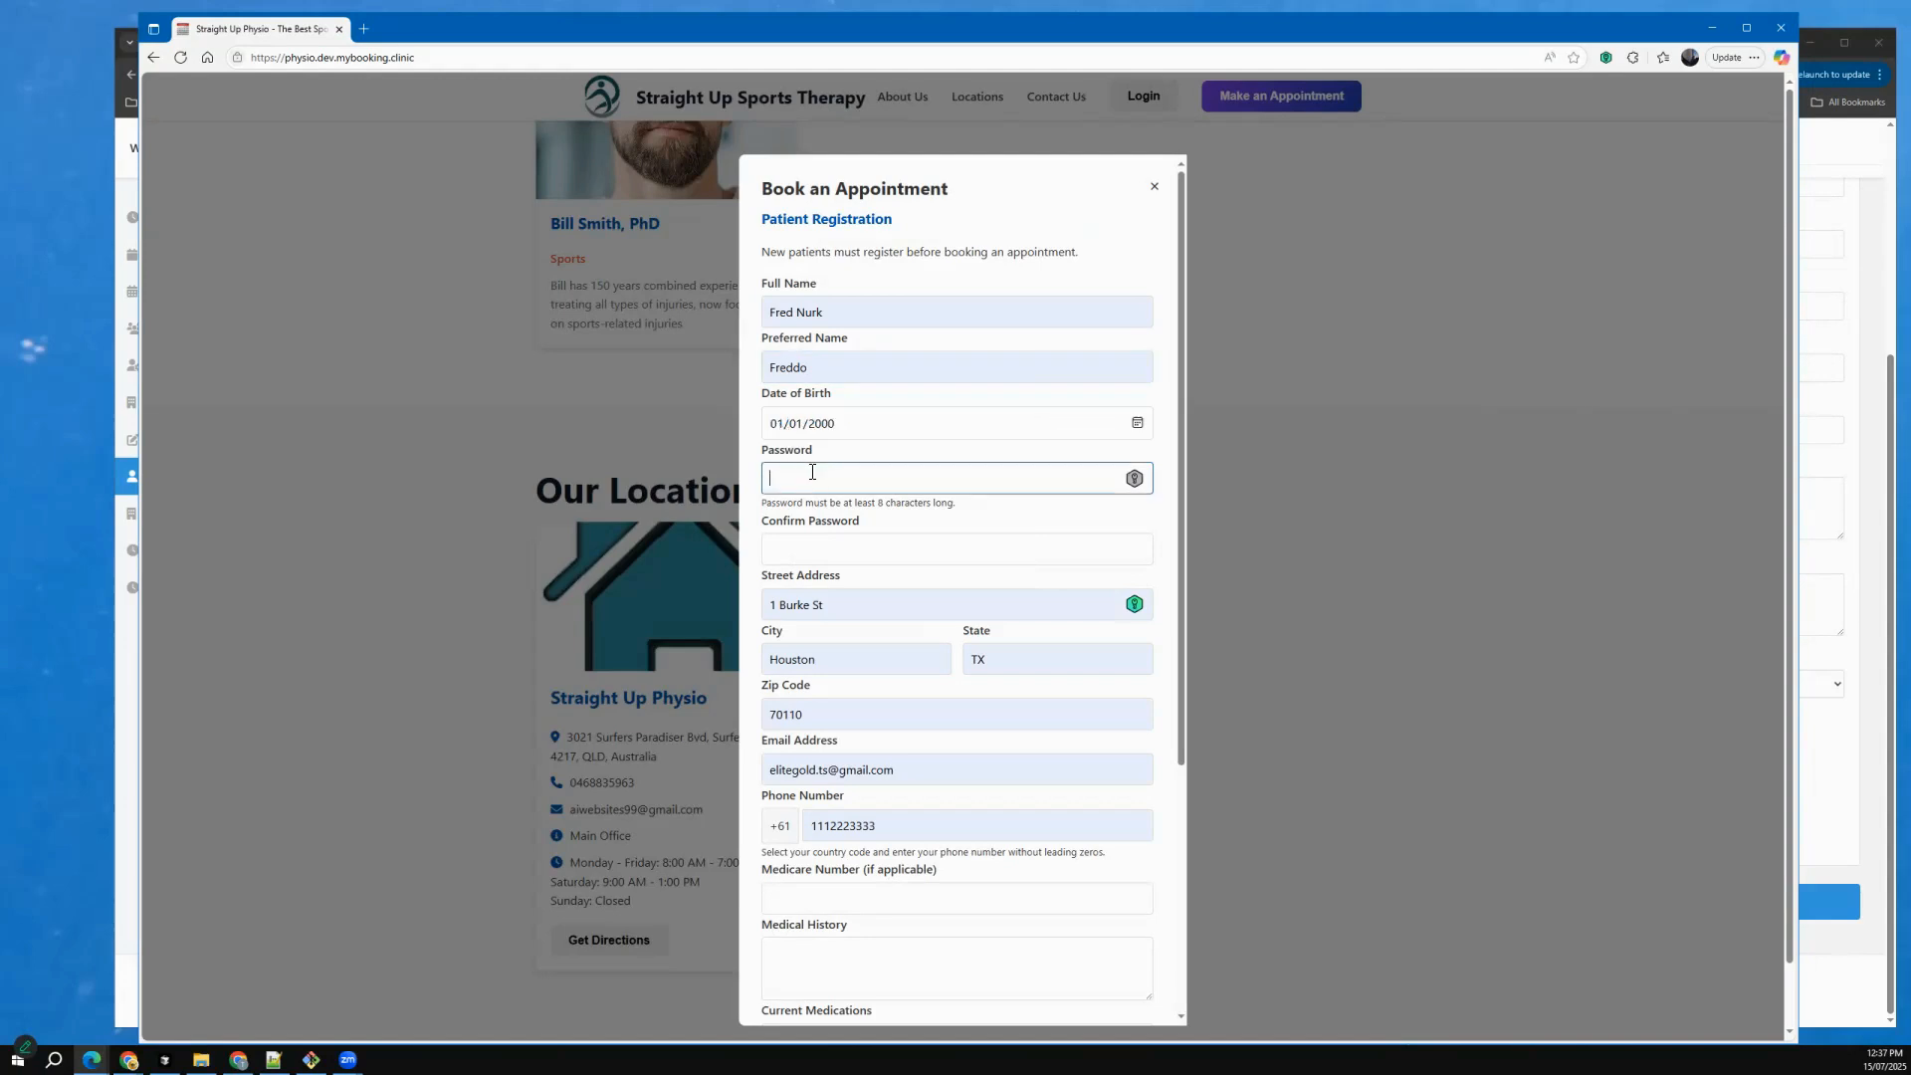
text(••••••••)
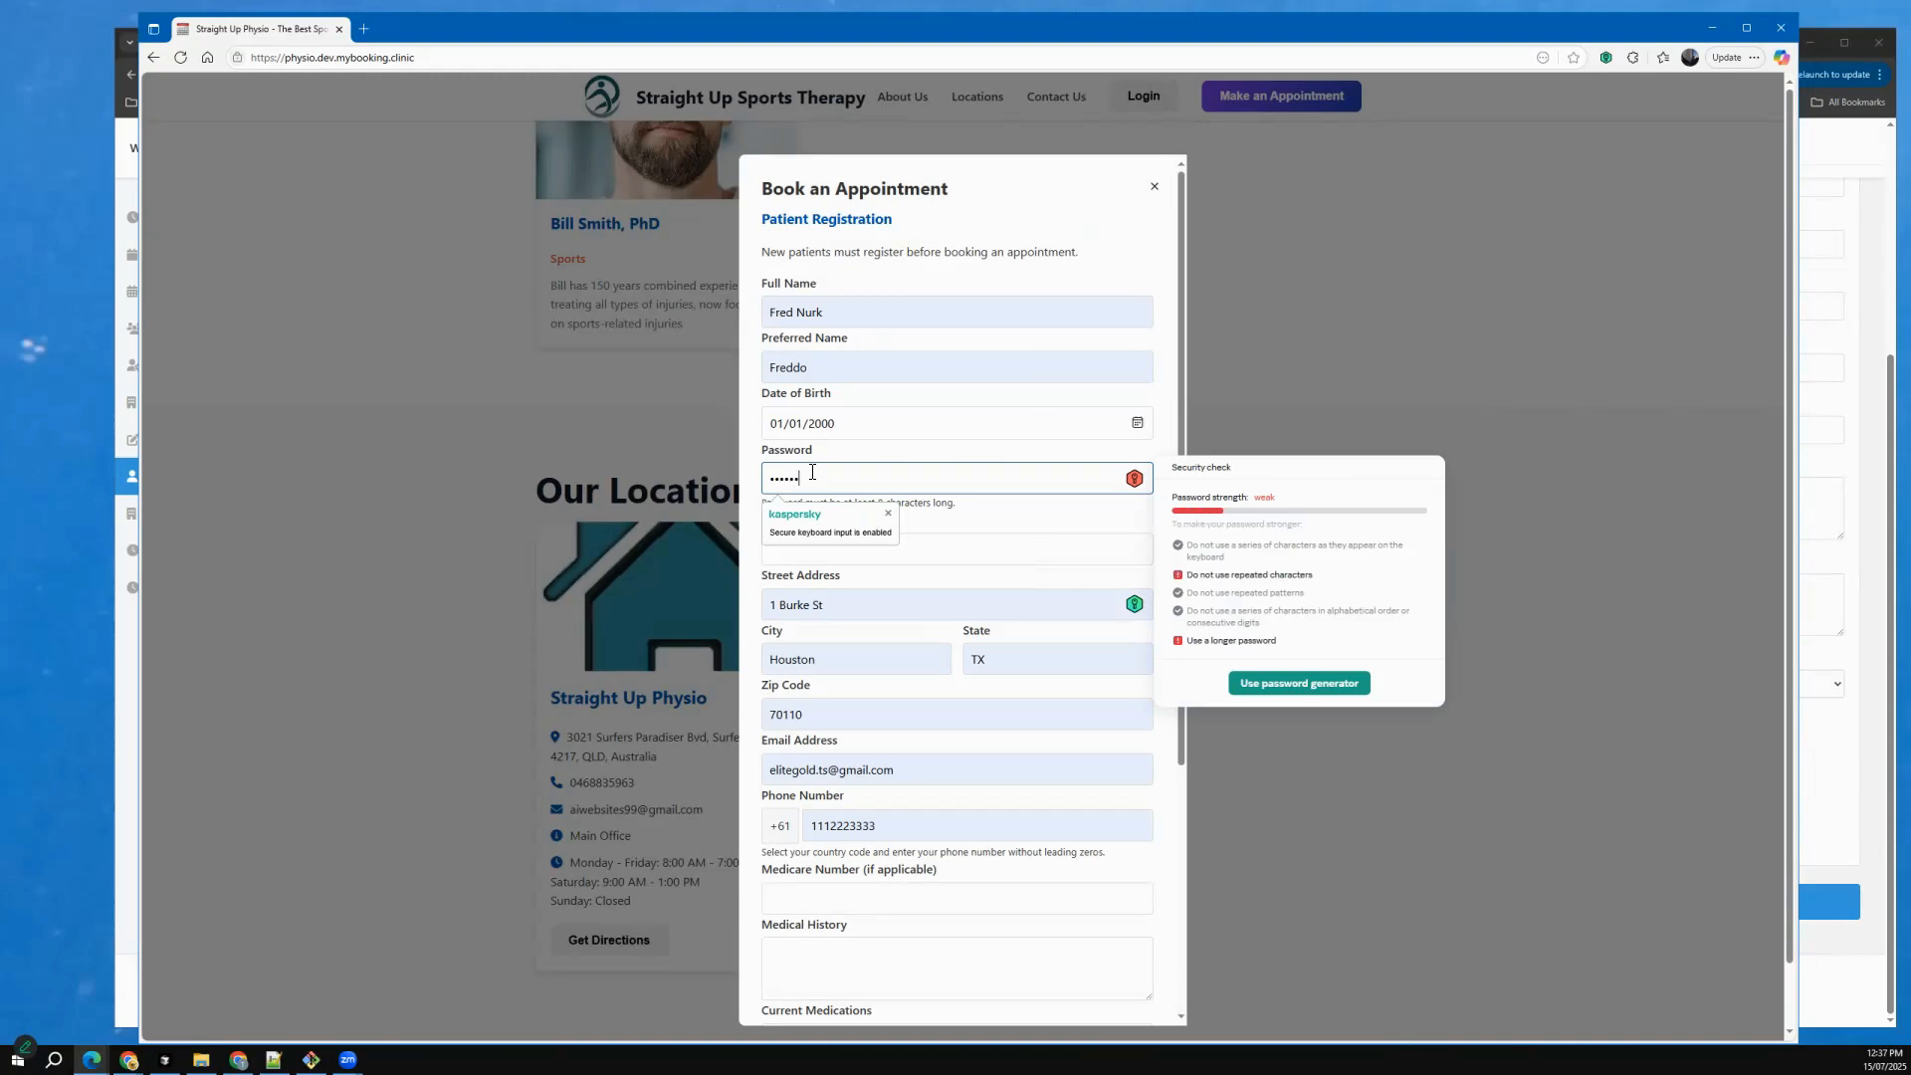
key(Tab)
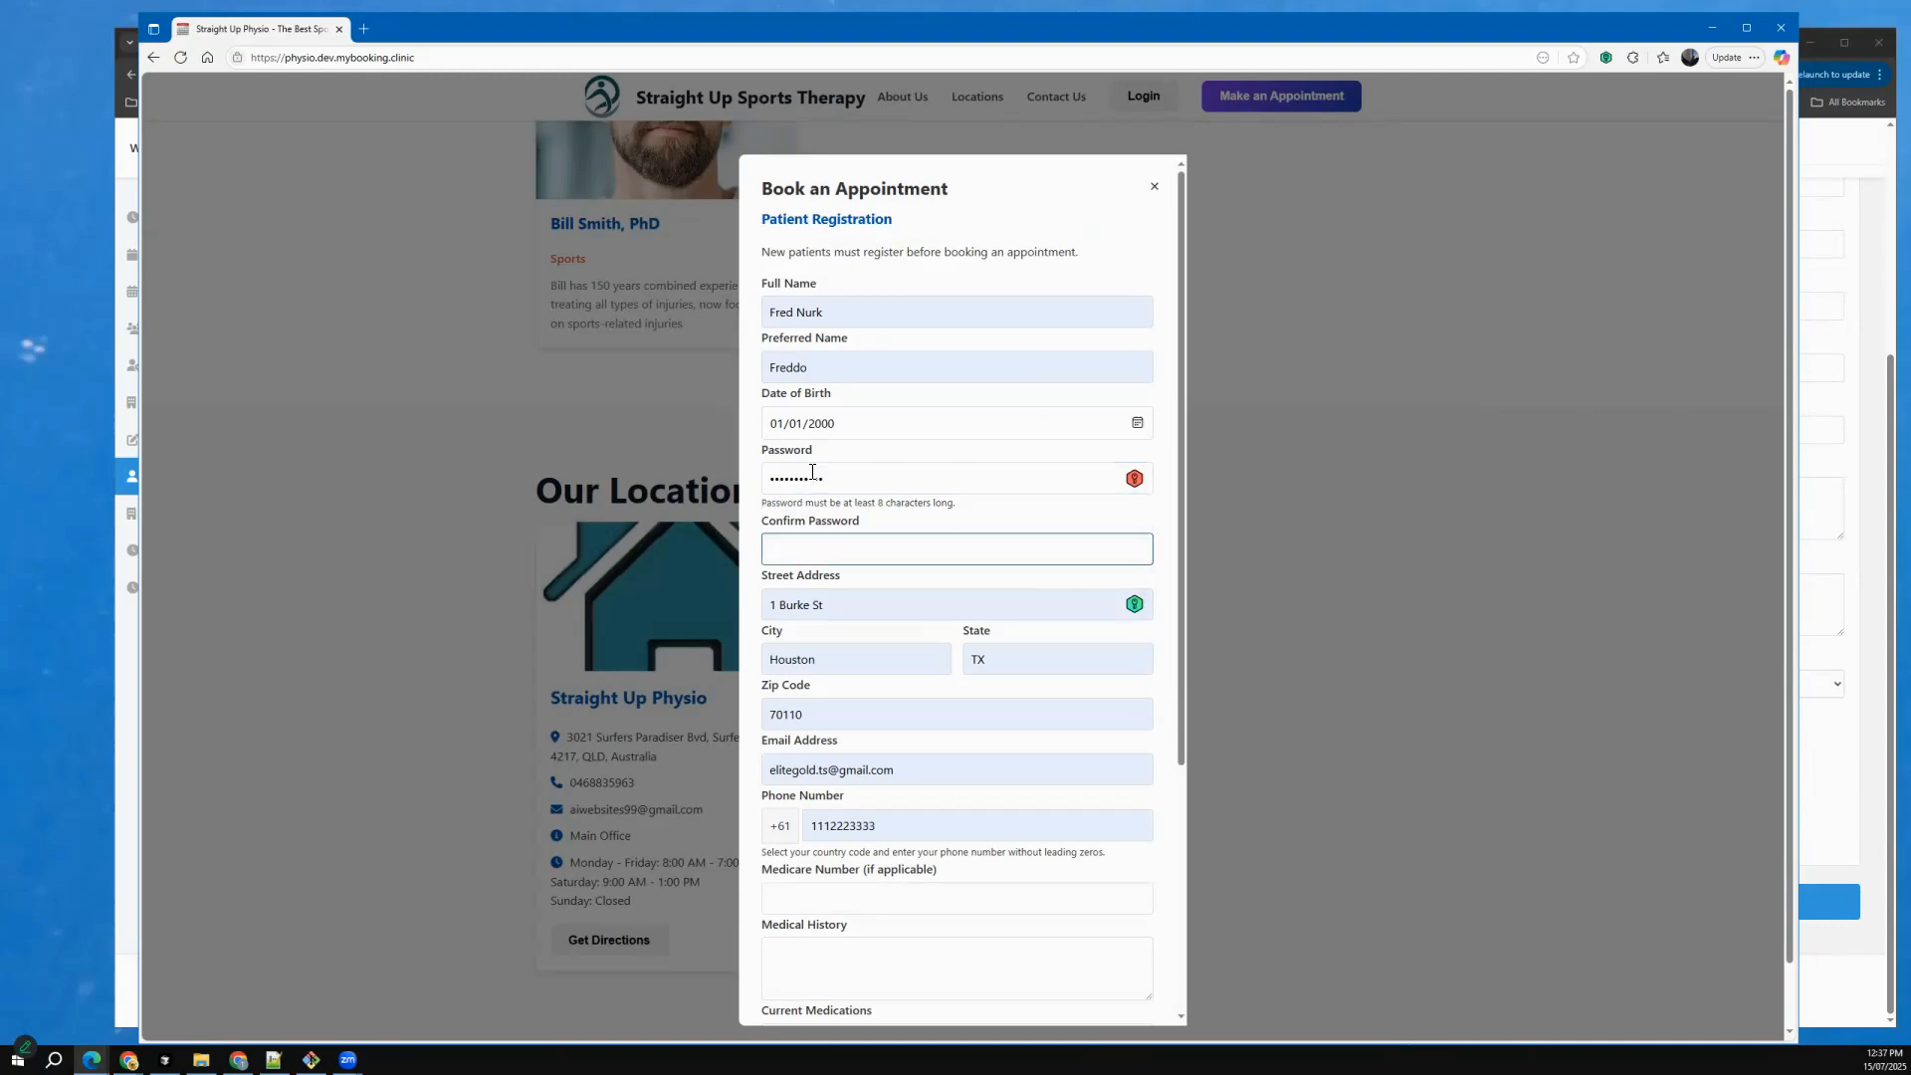
text(••••••••••)
key(Tab)
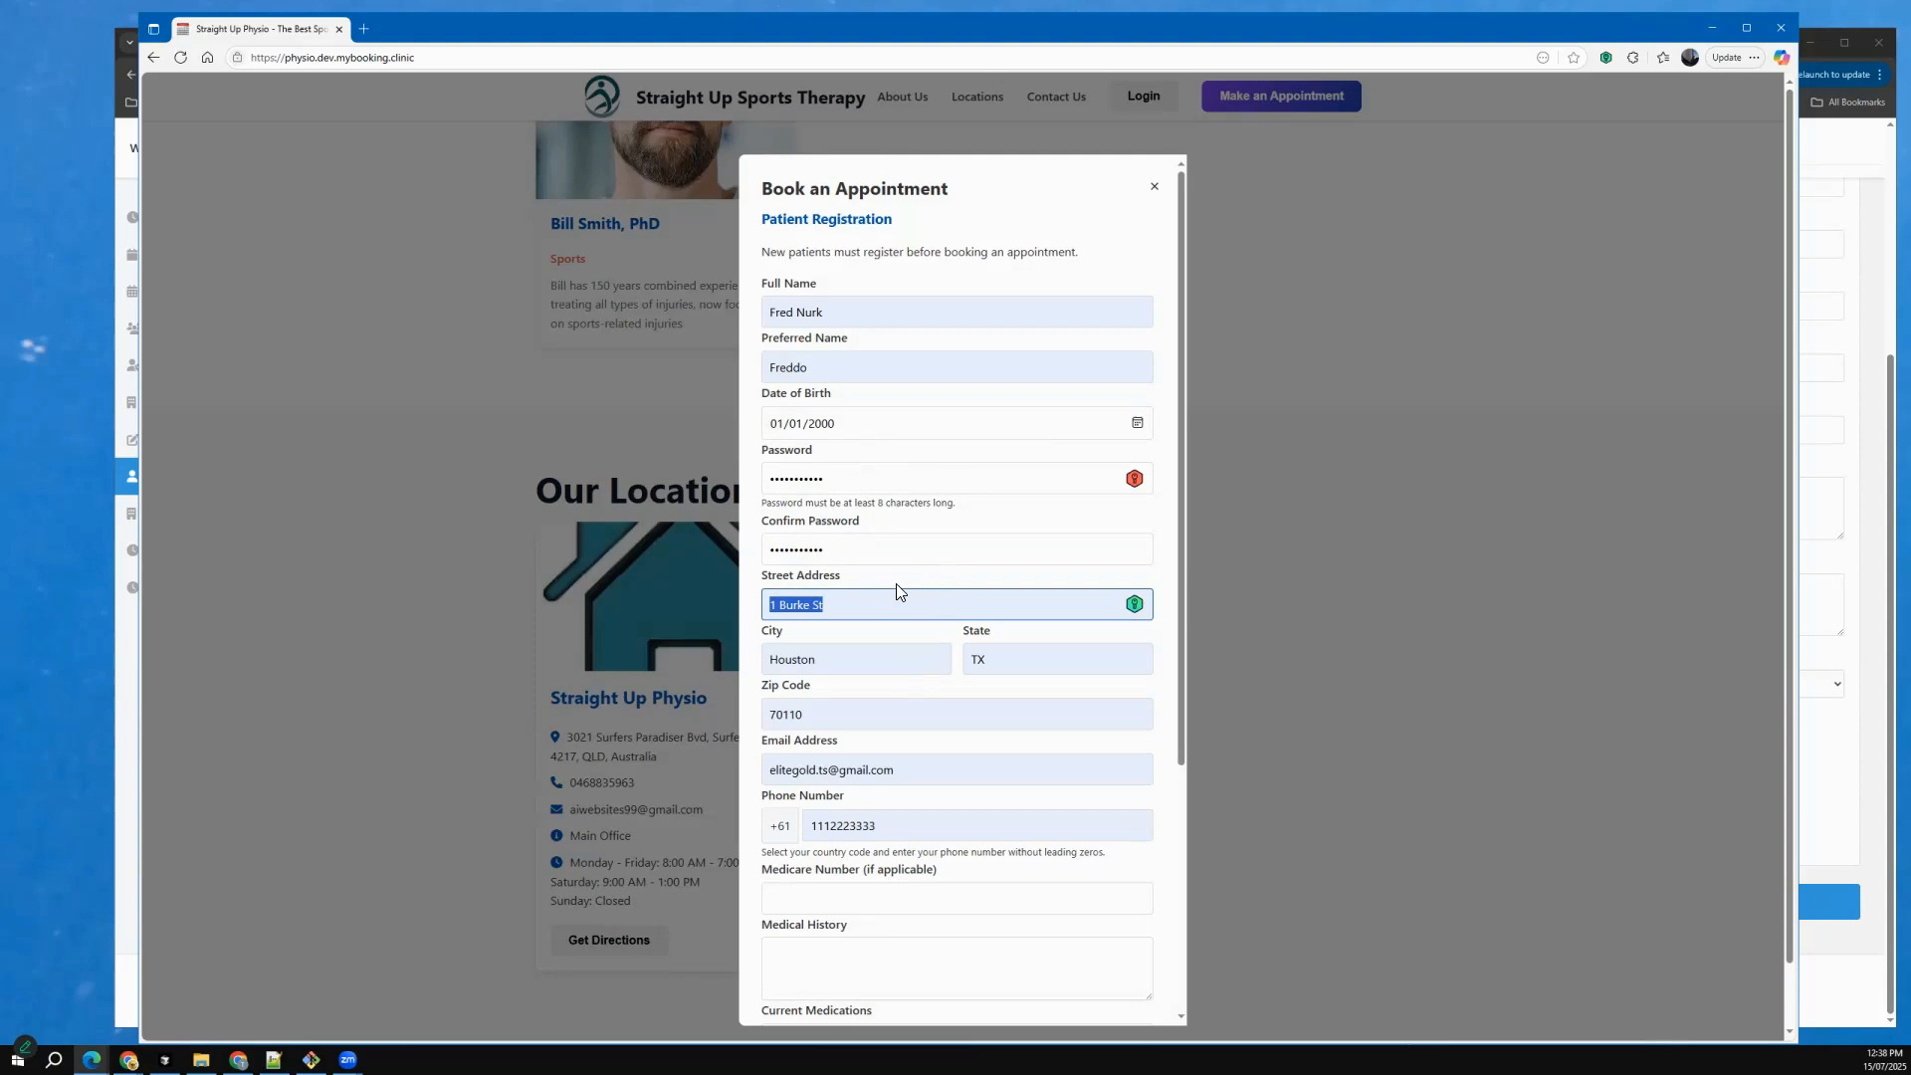
Replace the autofilled phone number with the patient's mobile number.
scroll(898, 584, down, 1)
scroll(876, 503, down, 1)
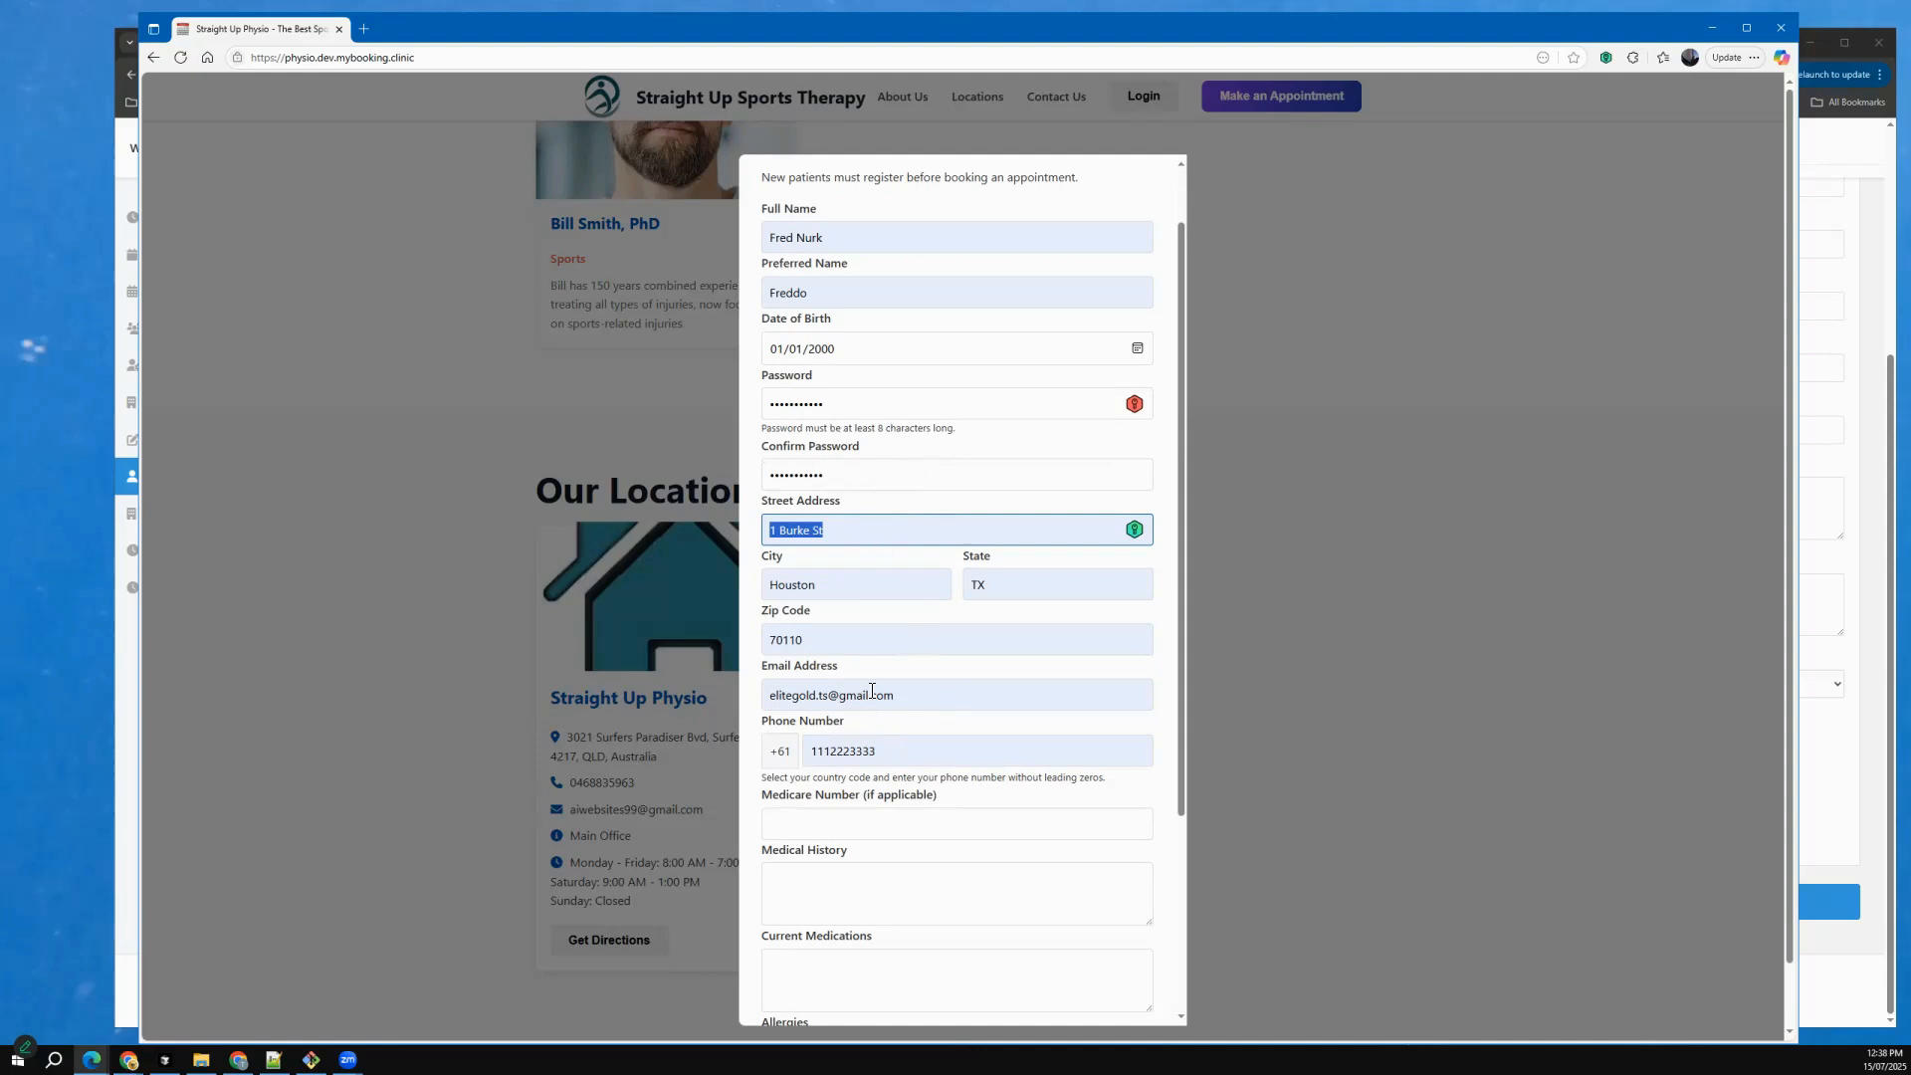
scroll(942, 653, down, 2)
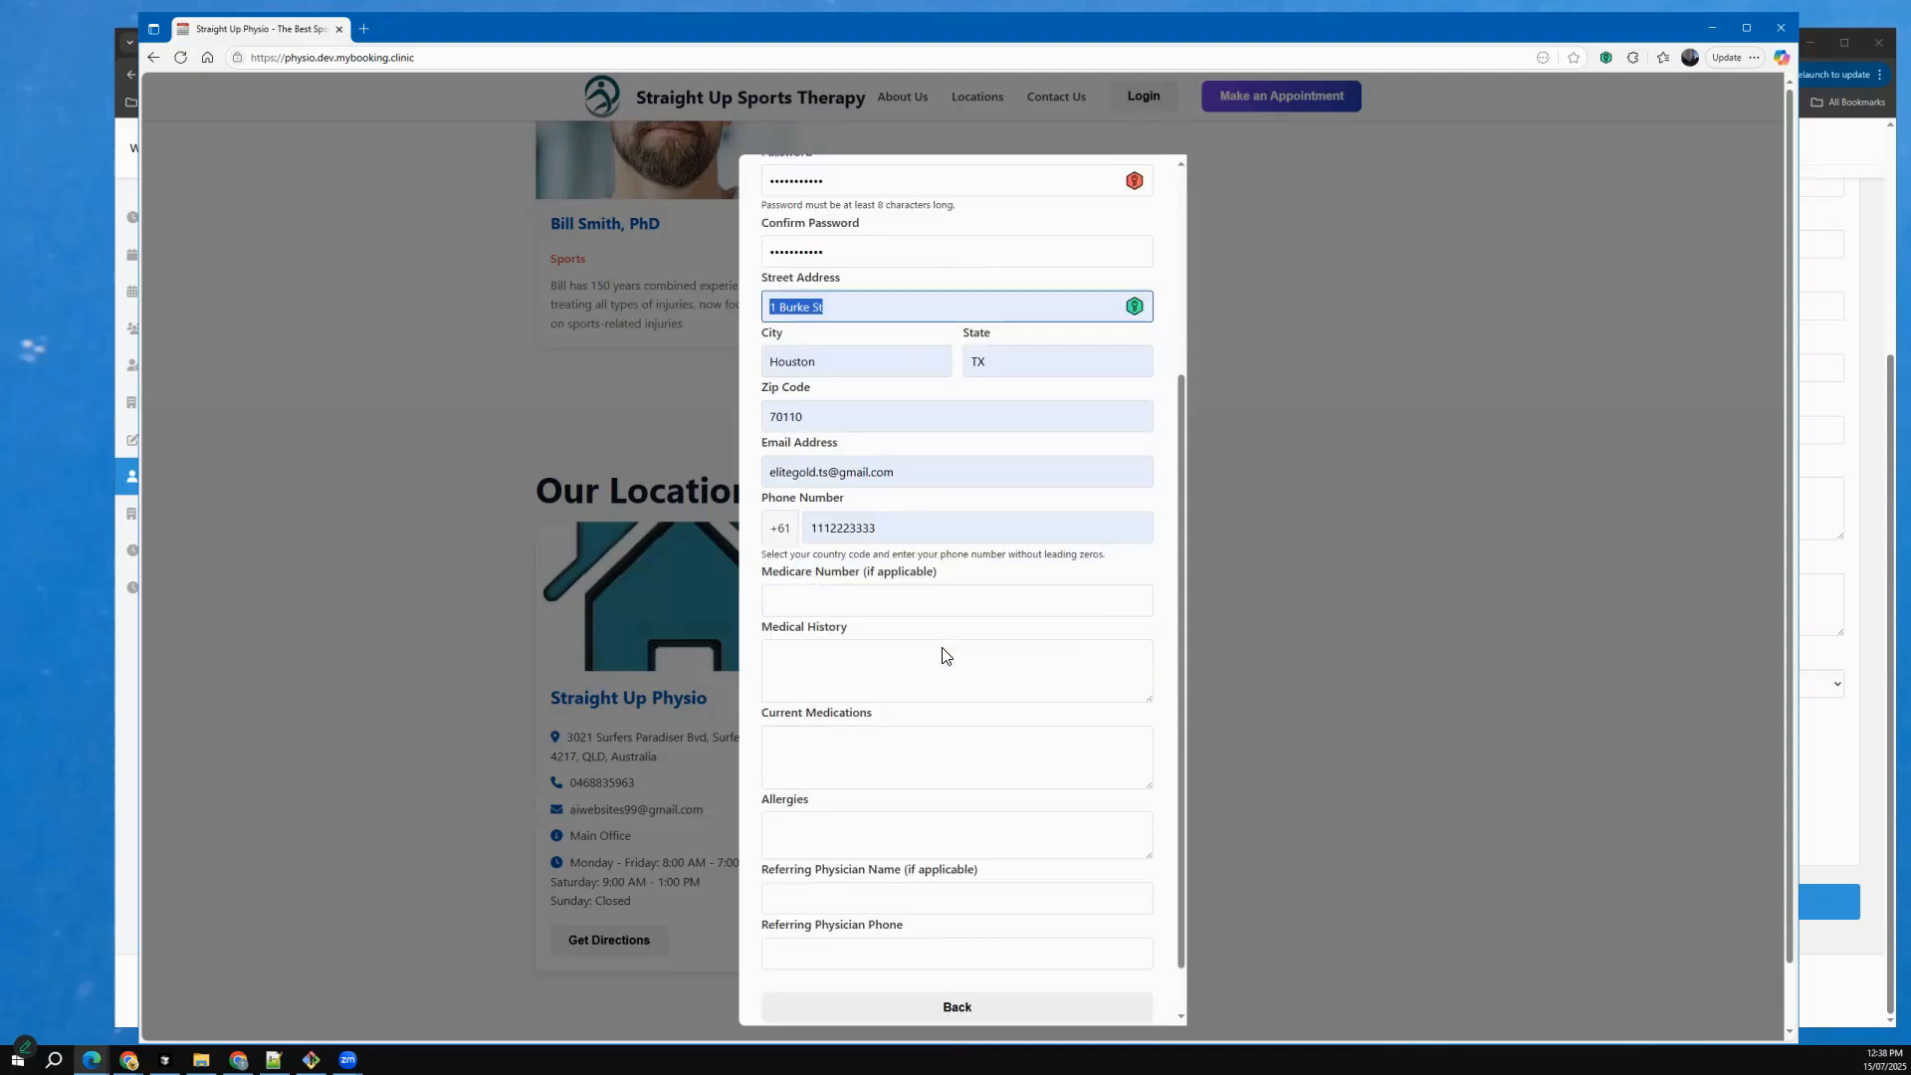
double_click(874, 530)
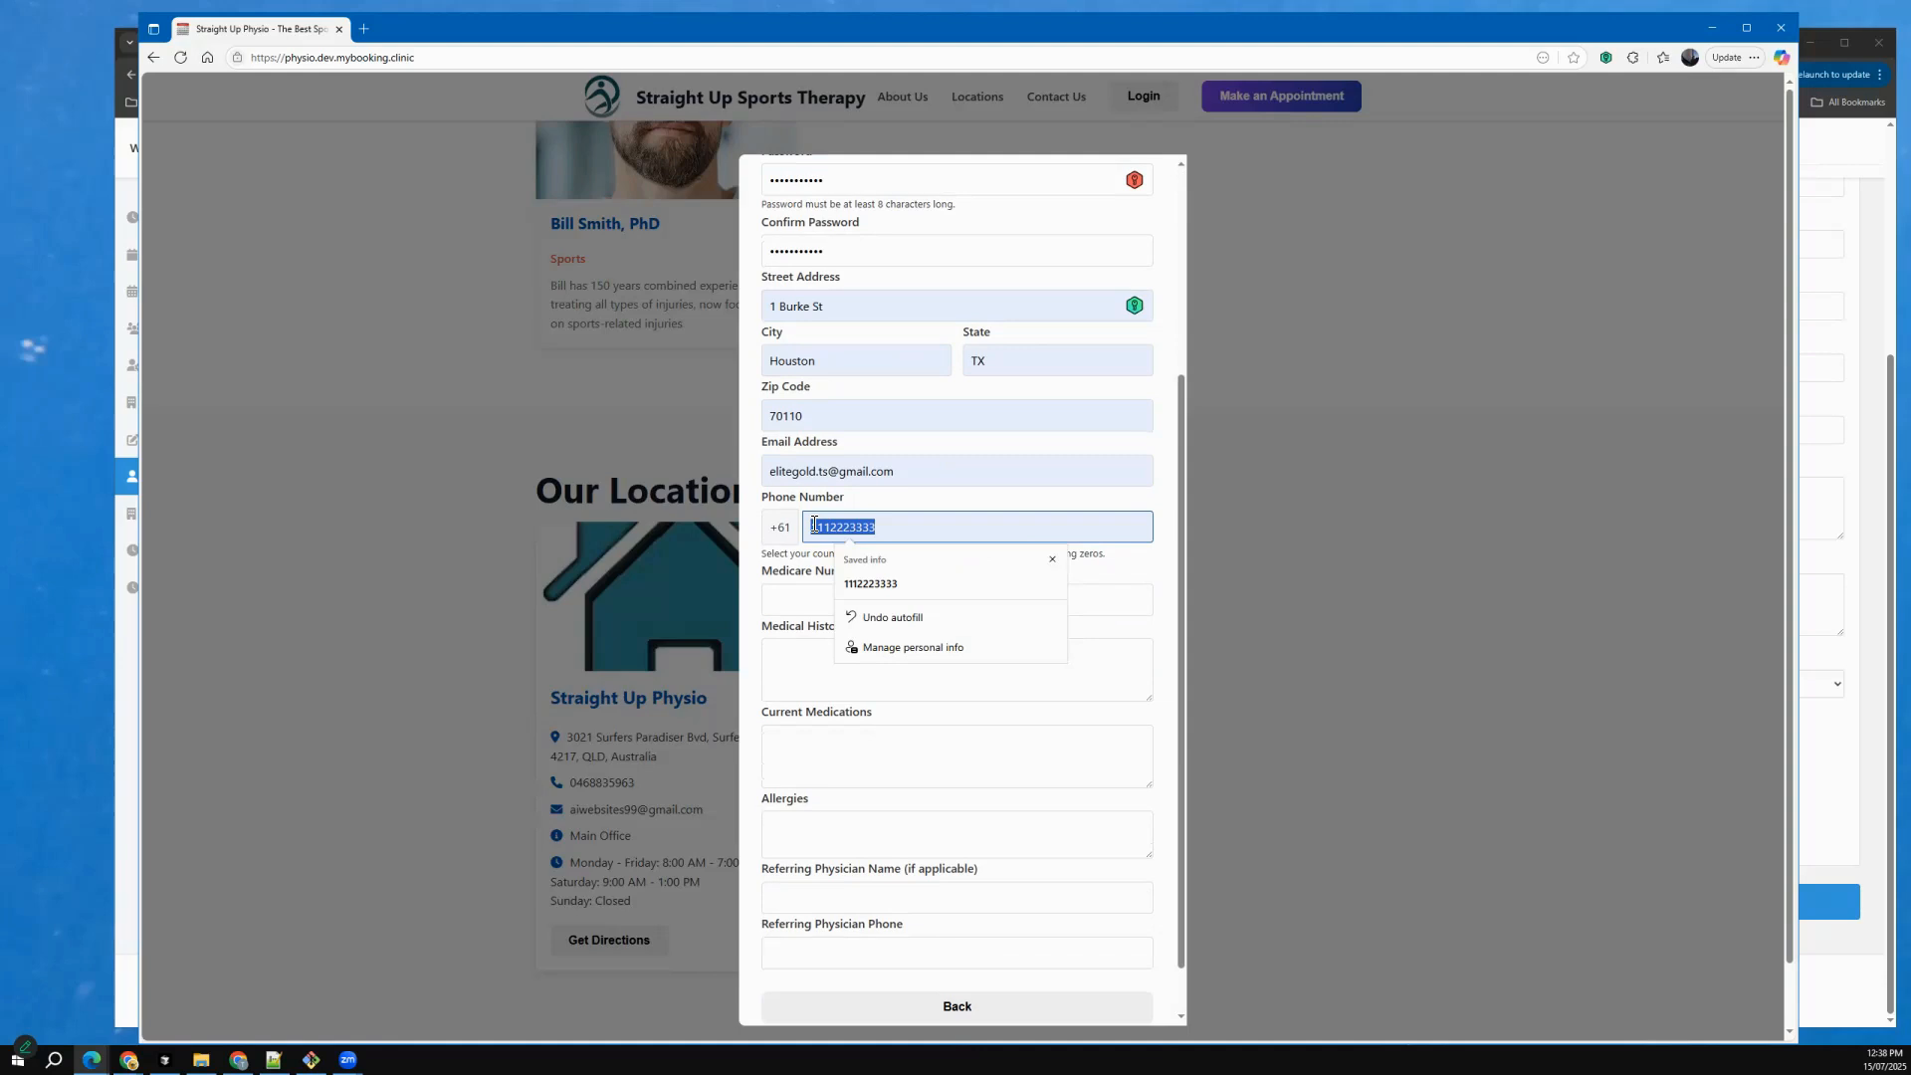
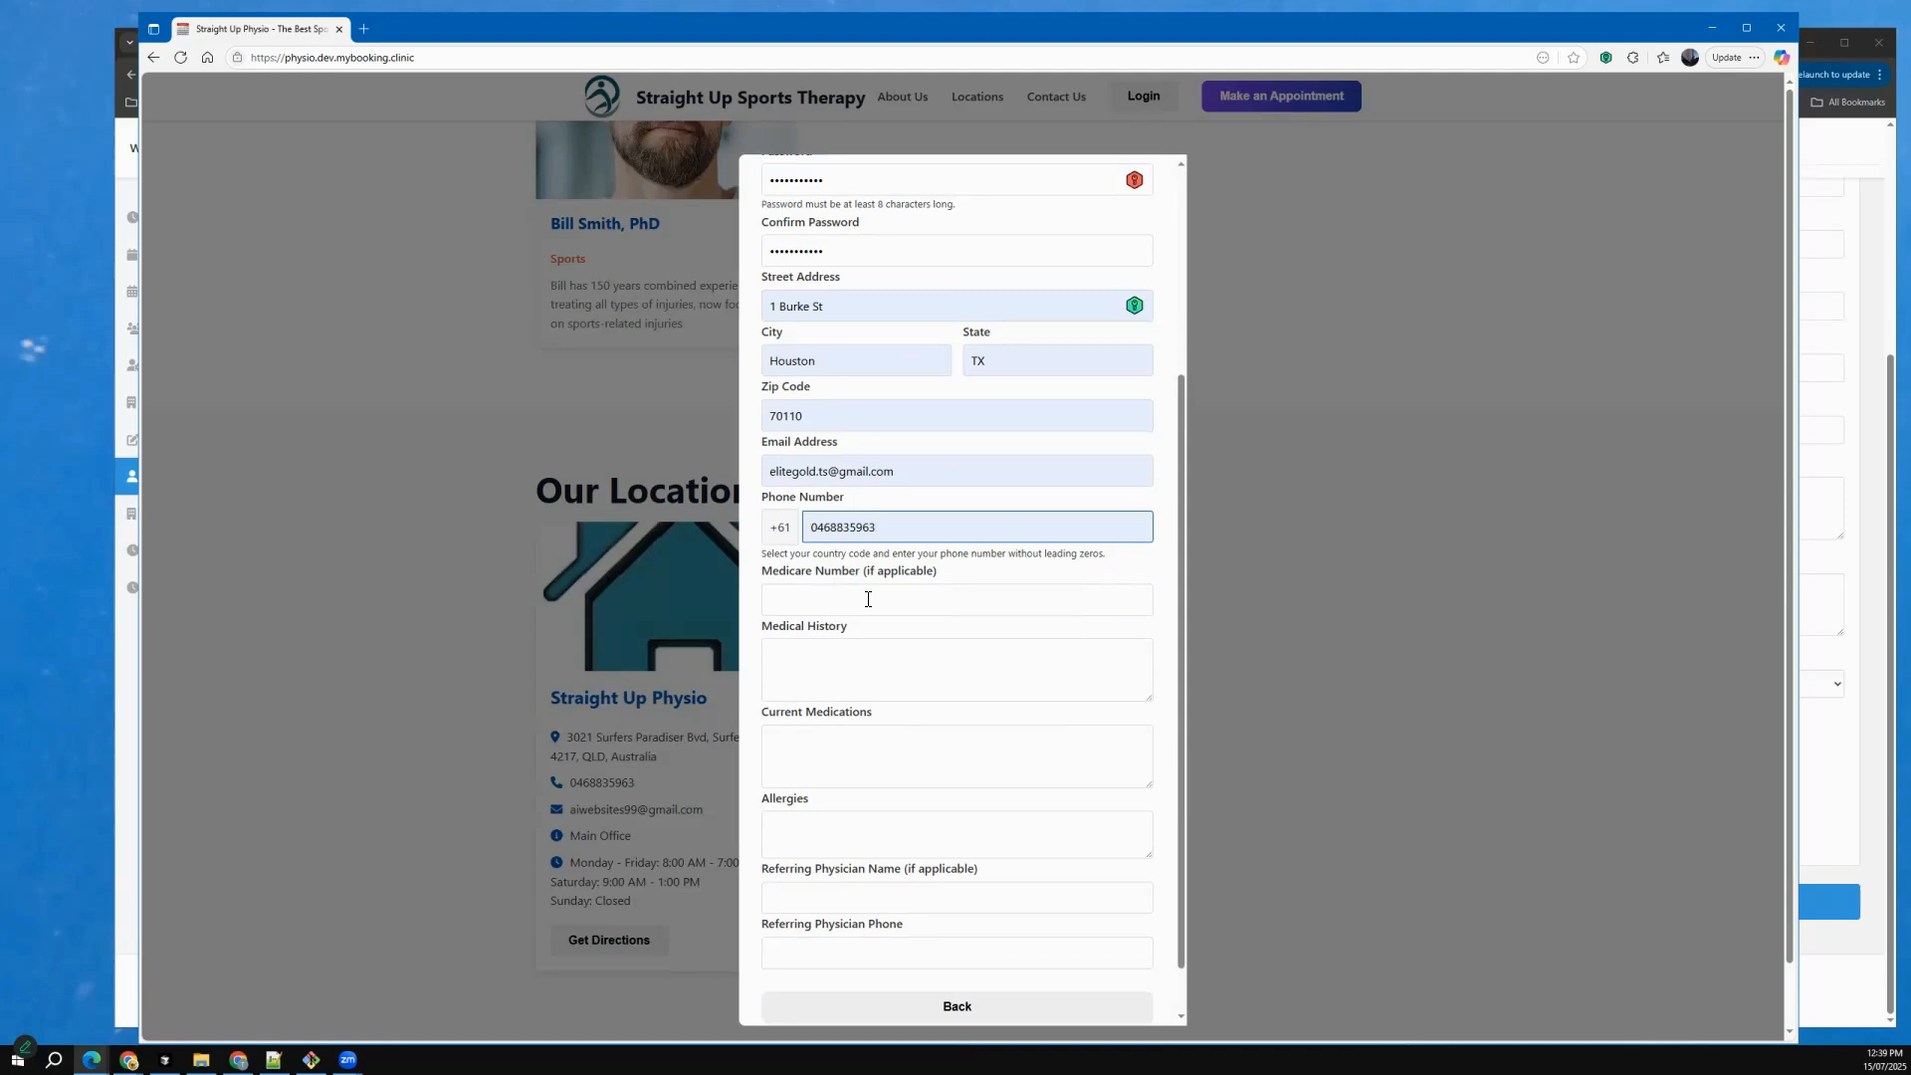
Enter the patient's Medicare number, set Medical History to "None" and Current Medications to "none", and submit the registration.
click(868, 599)
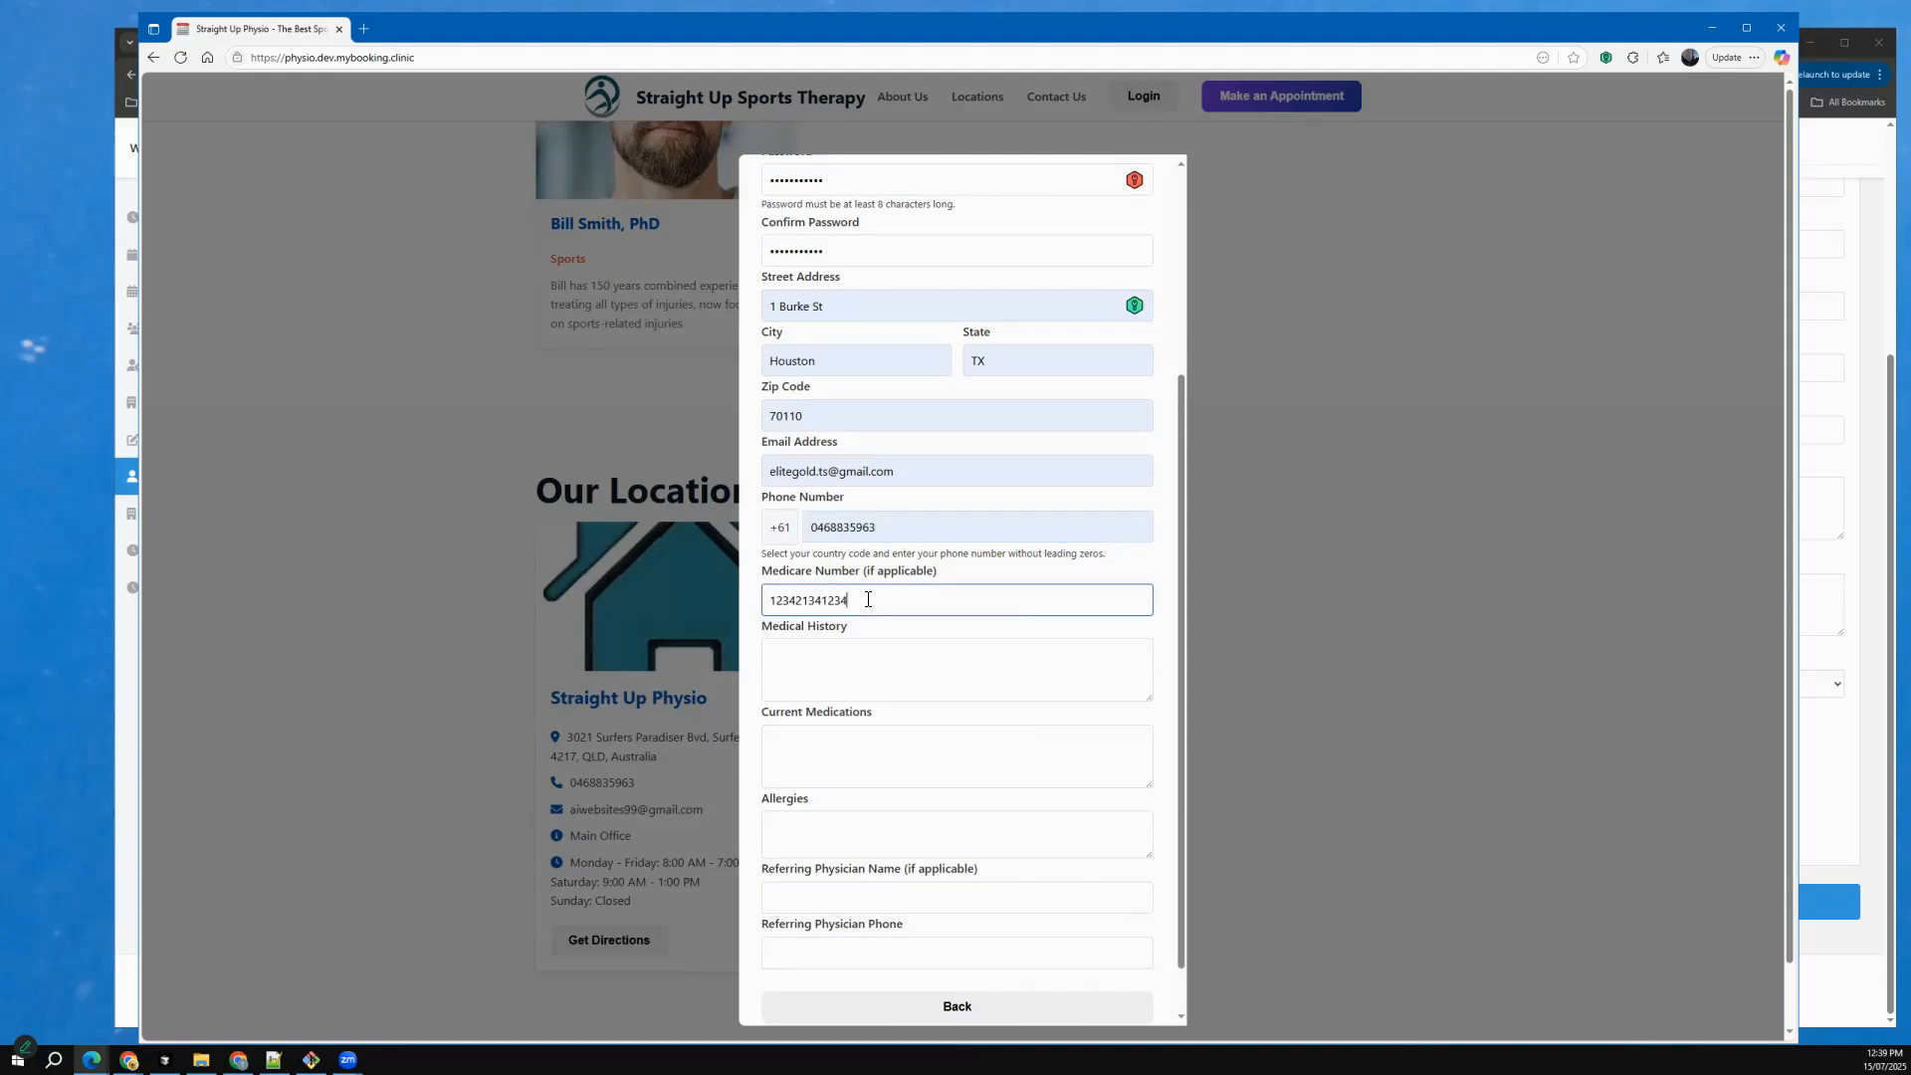
click(882, 673)
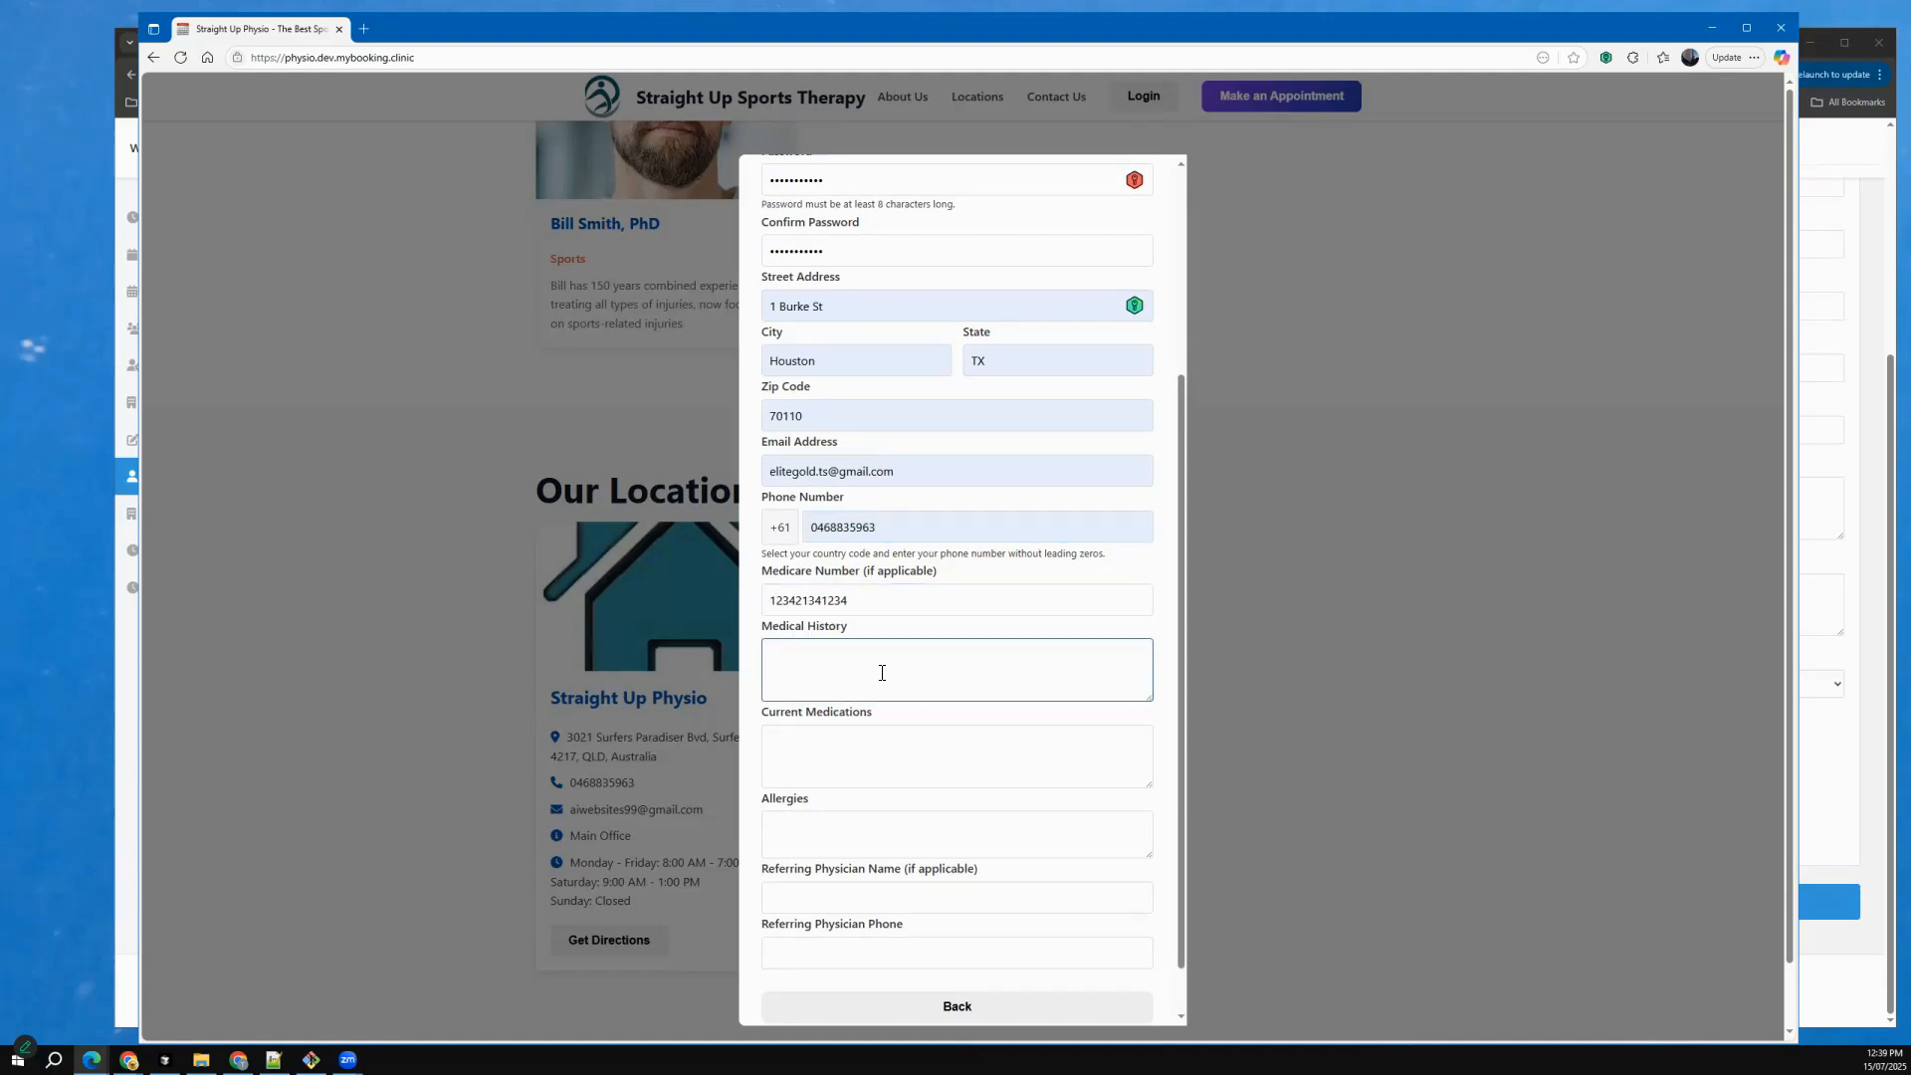
text(None)
click(884, 735)
text(none)
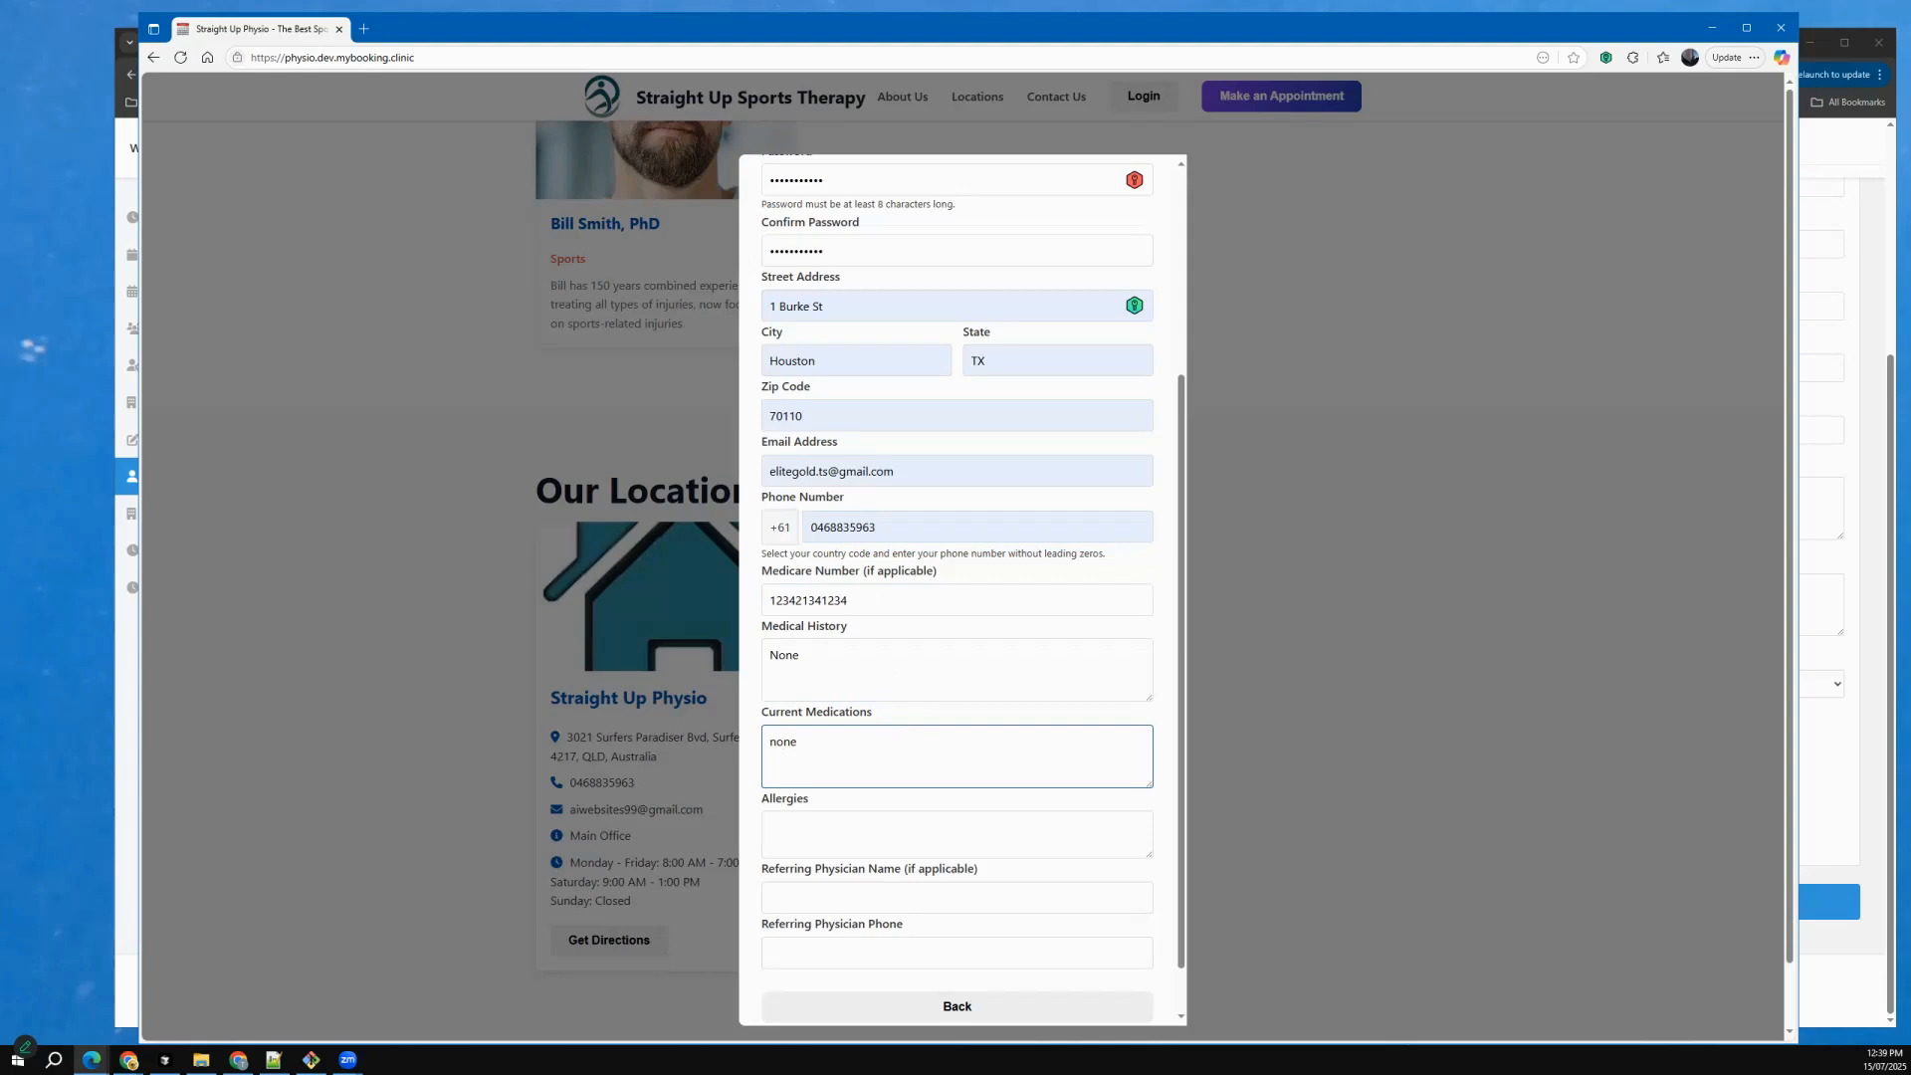
scroll(972, 587, down, 1)
click(956, 987)
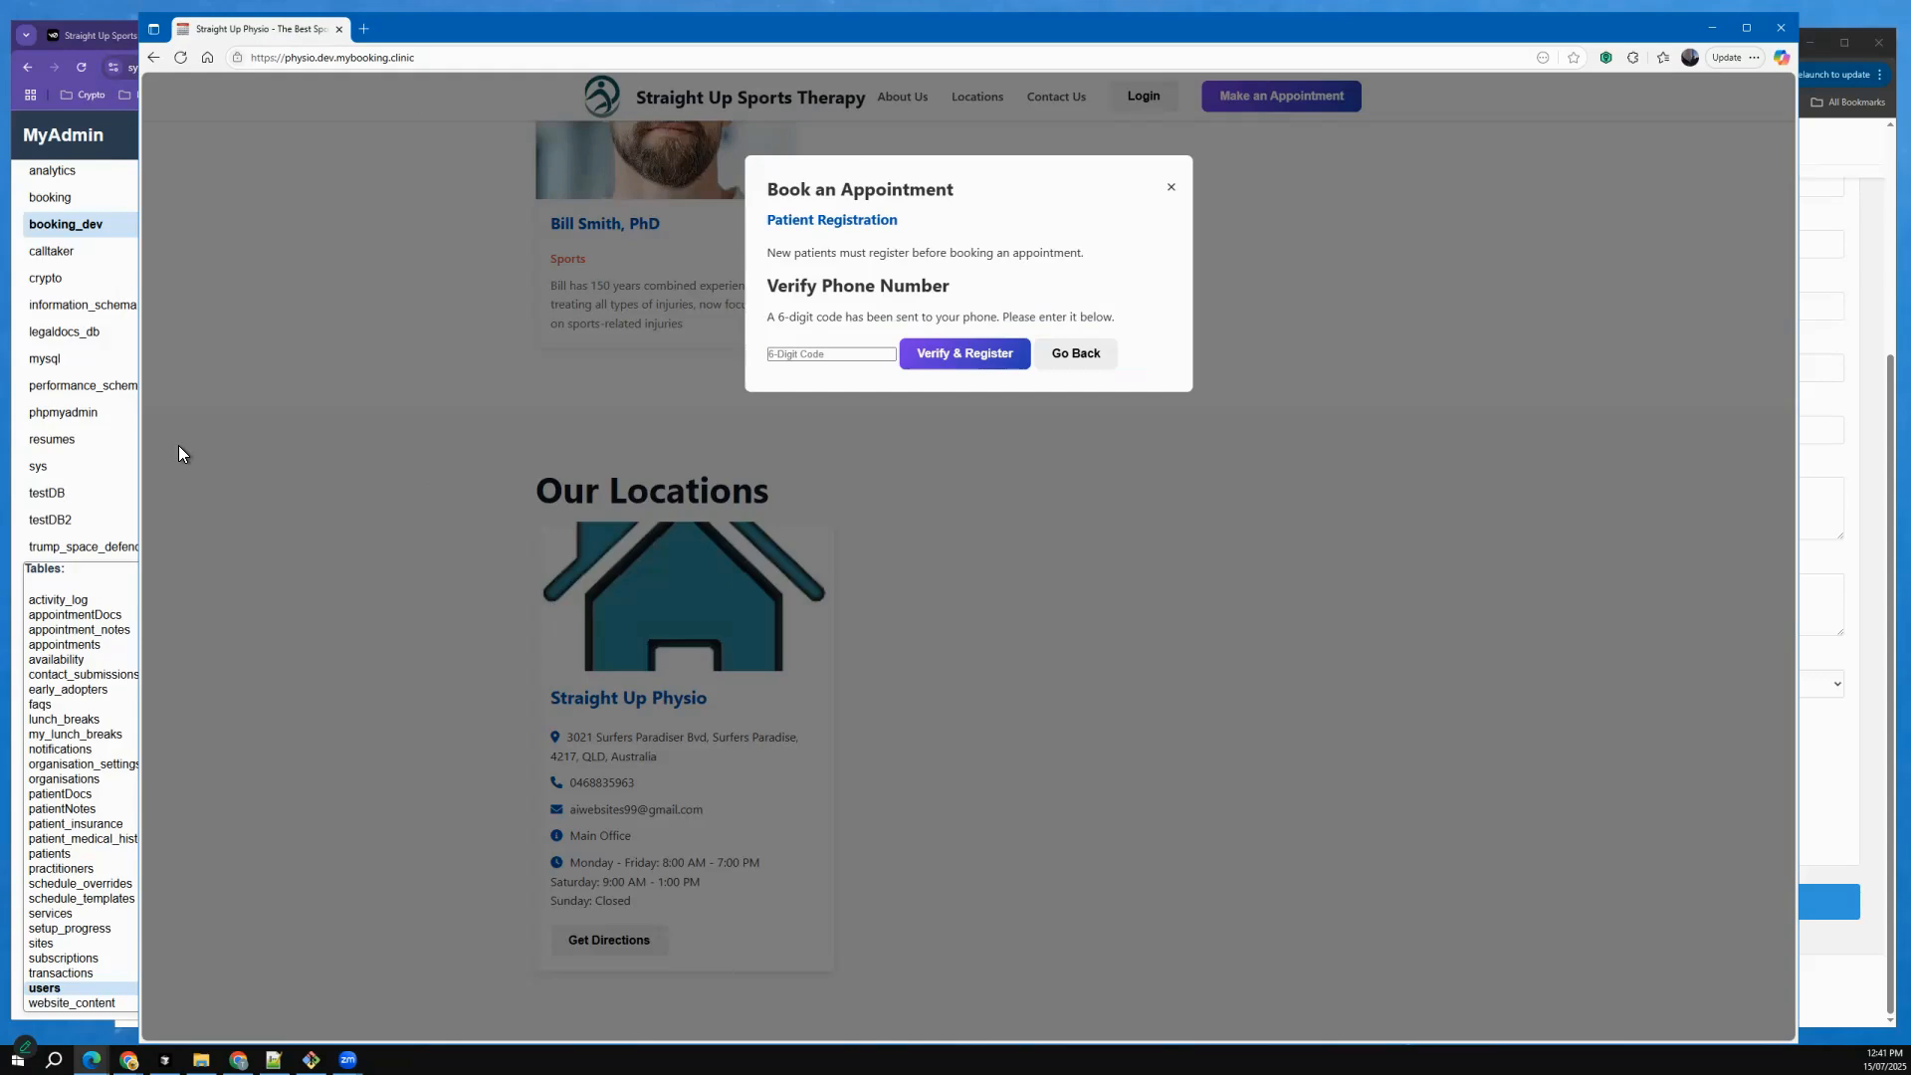
Enter the 6-digit phone verification code and complete the patient registration.
click(824, 355)
click(965, 354)
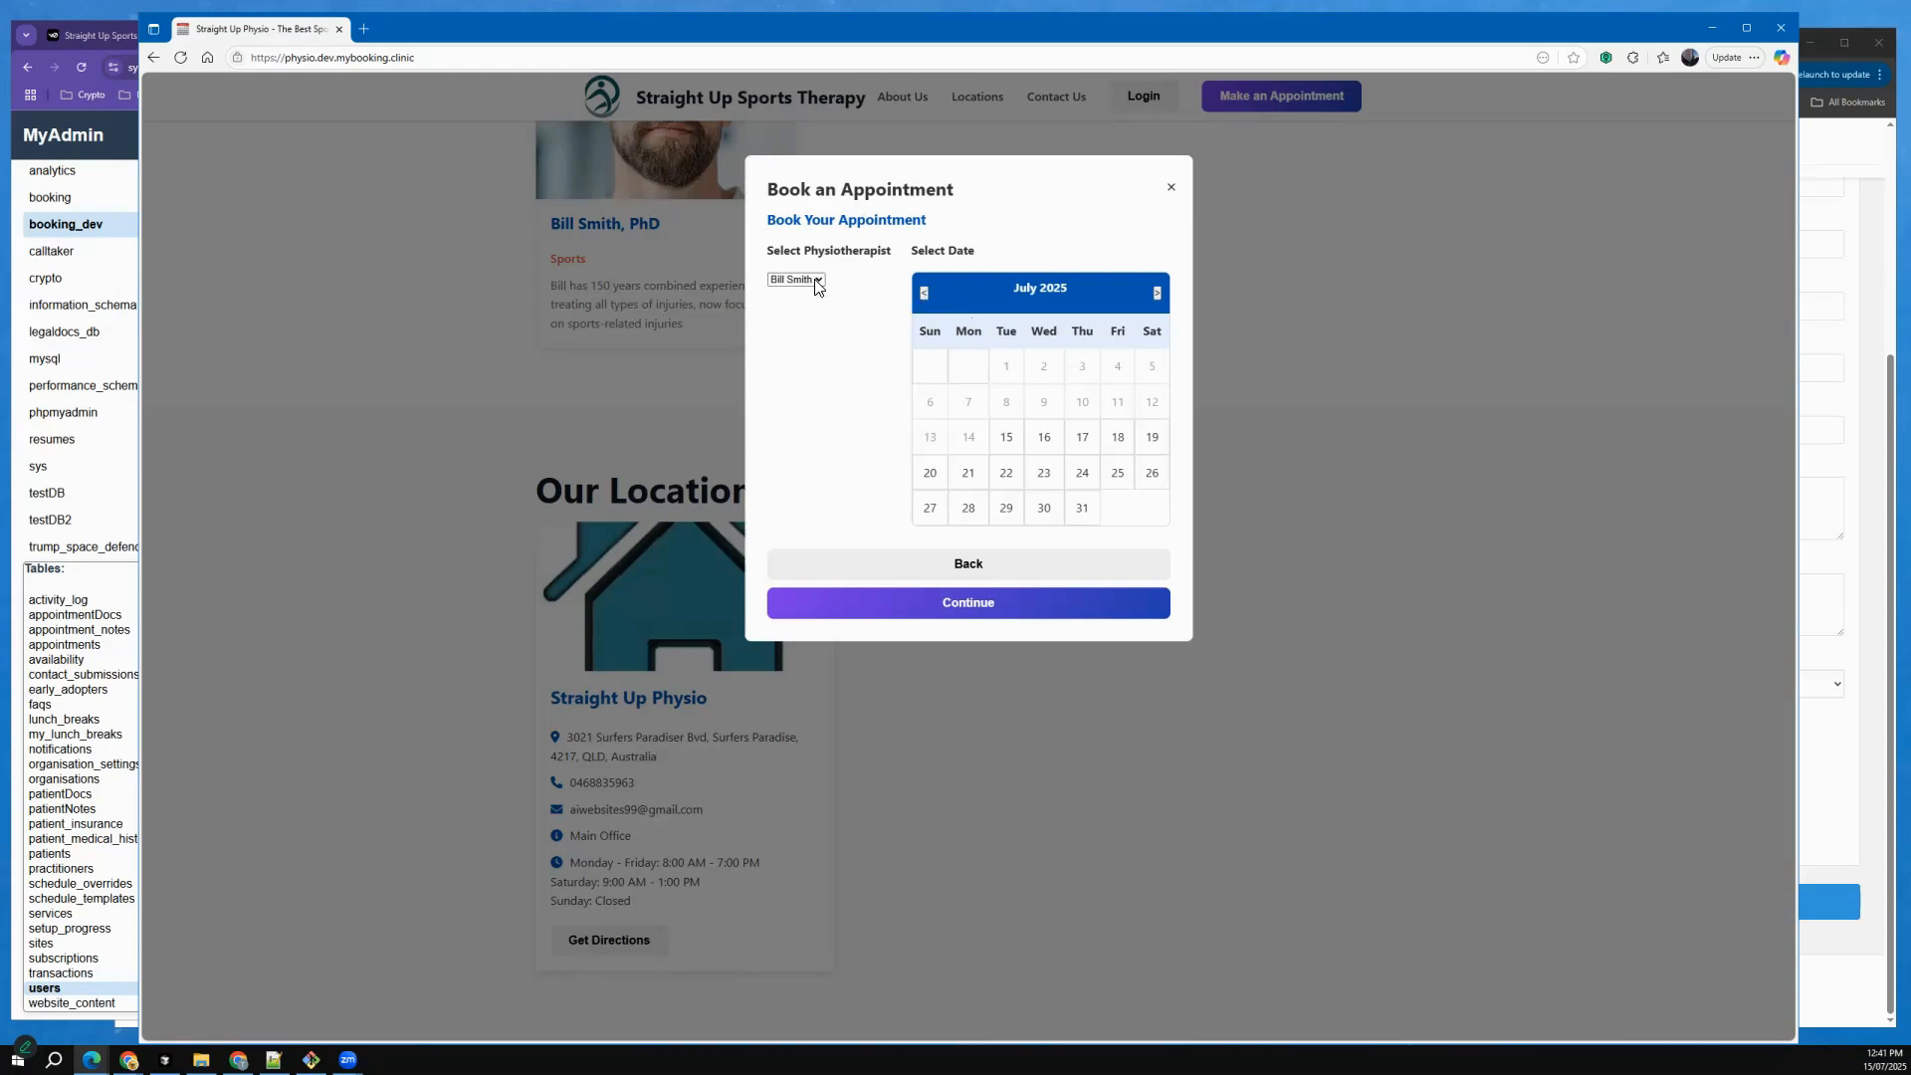
Check the physiotherapist's available time slots for 15 July 2025 and close the appointment booking.
click(816, 282)
click(1010, 443)
click(1022, 441)
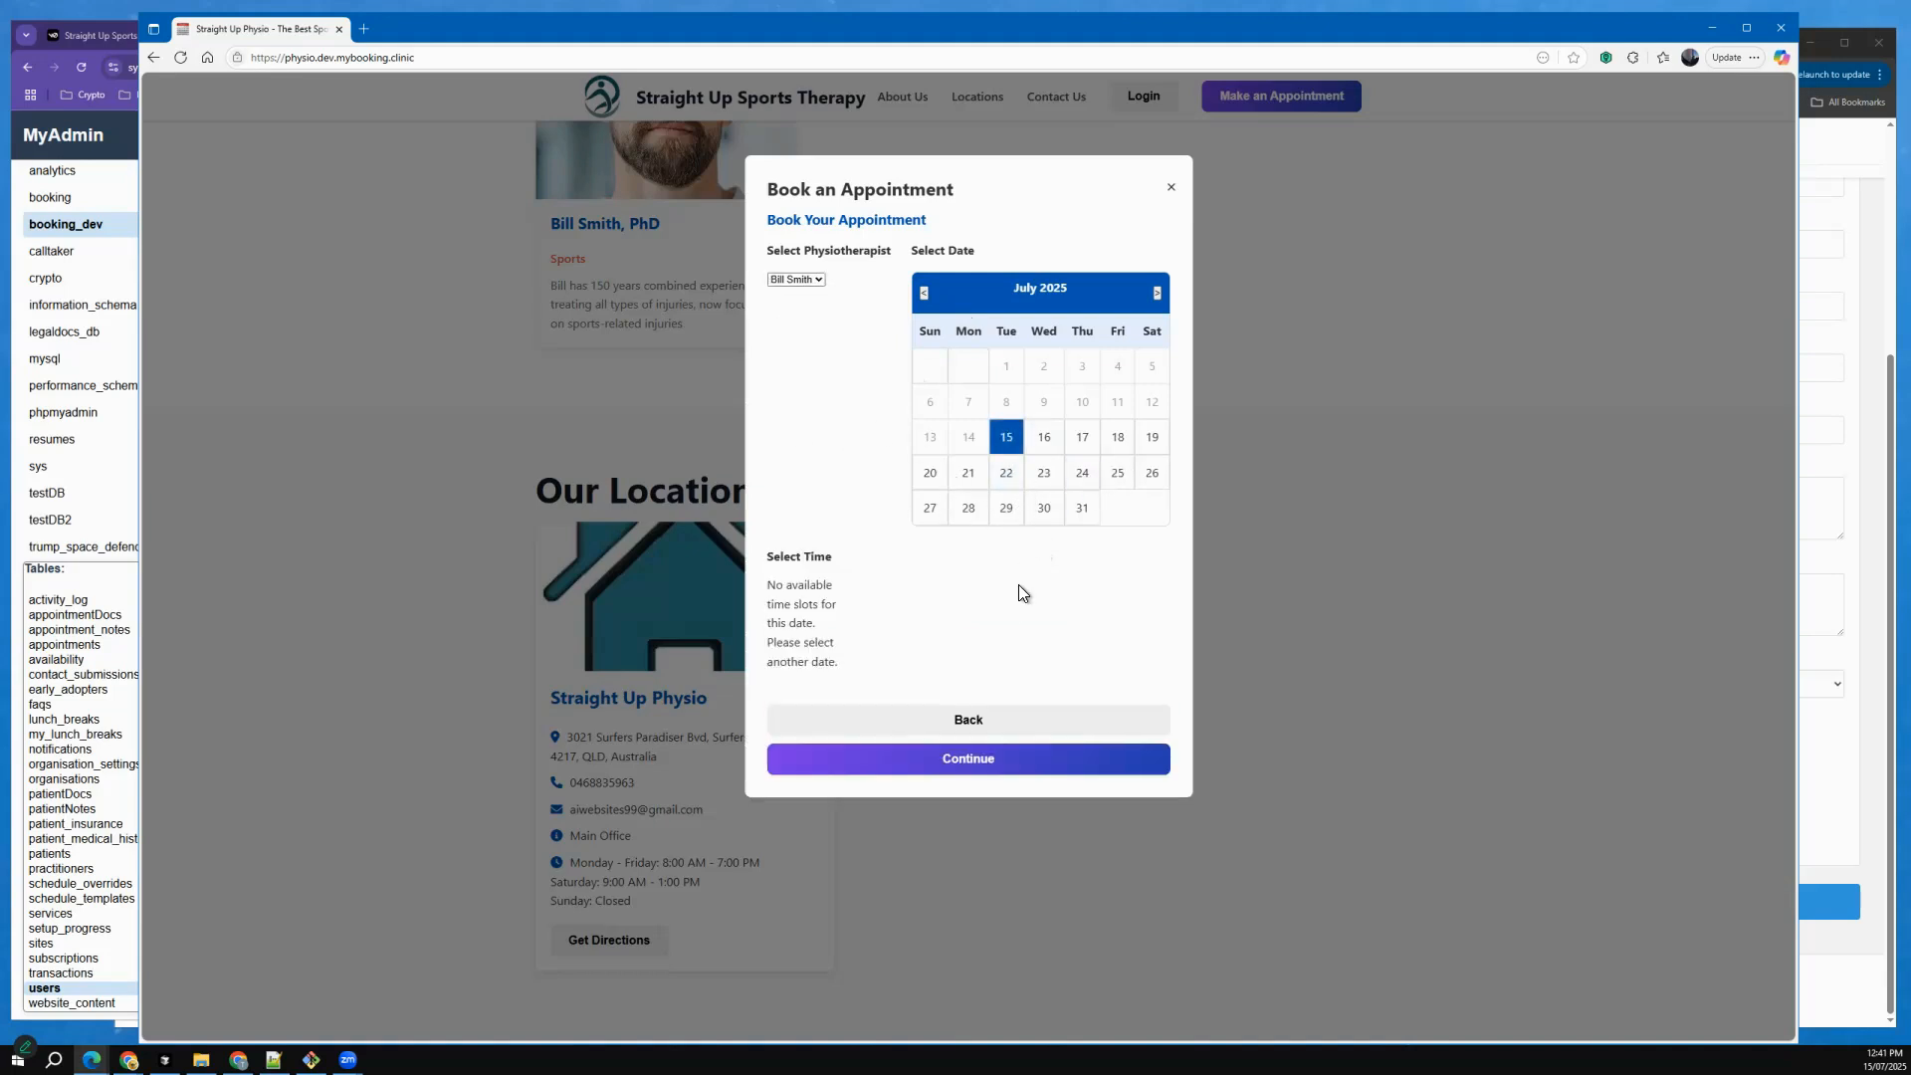
click(990, 727)
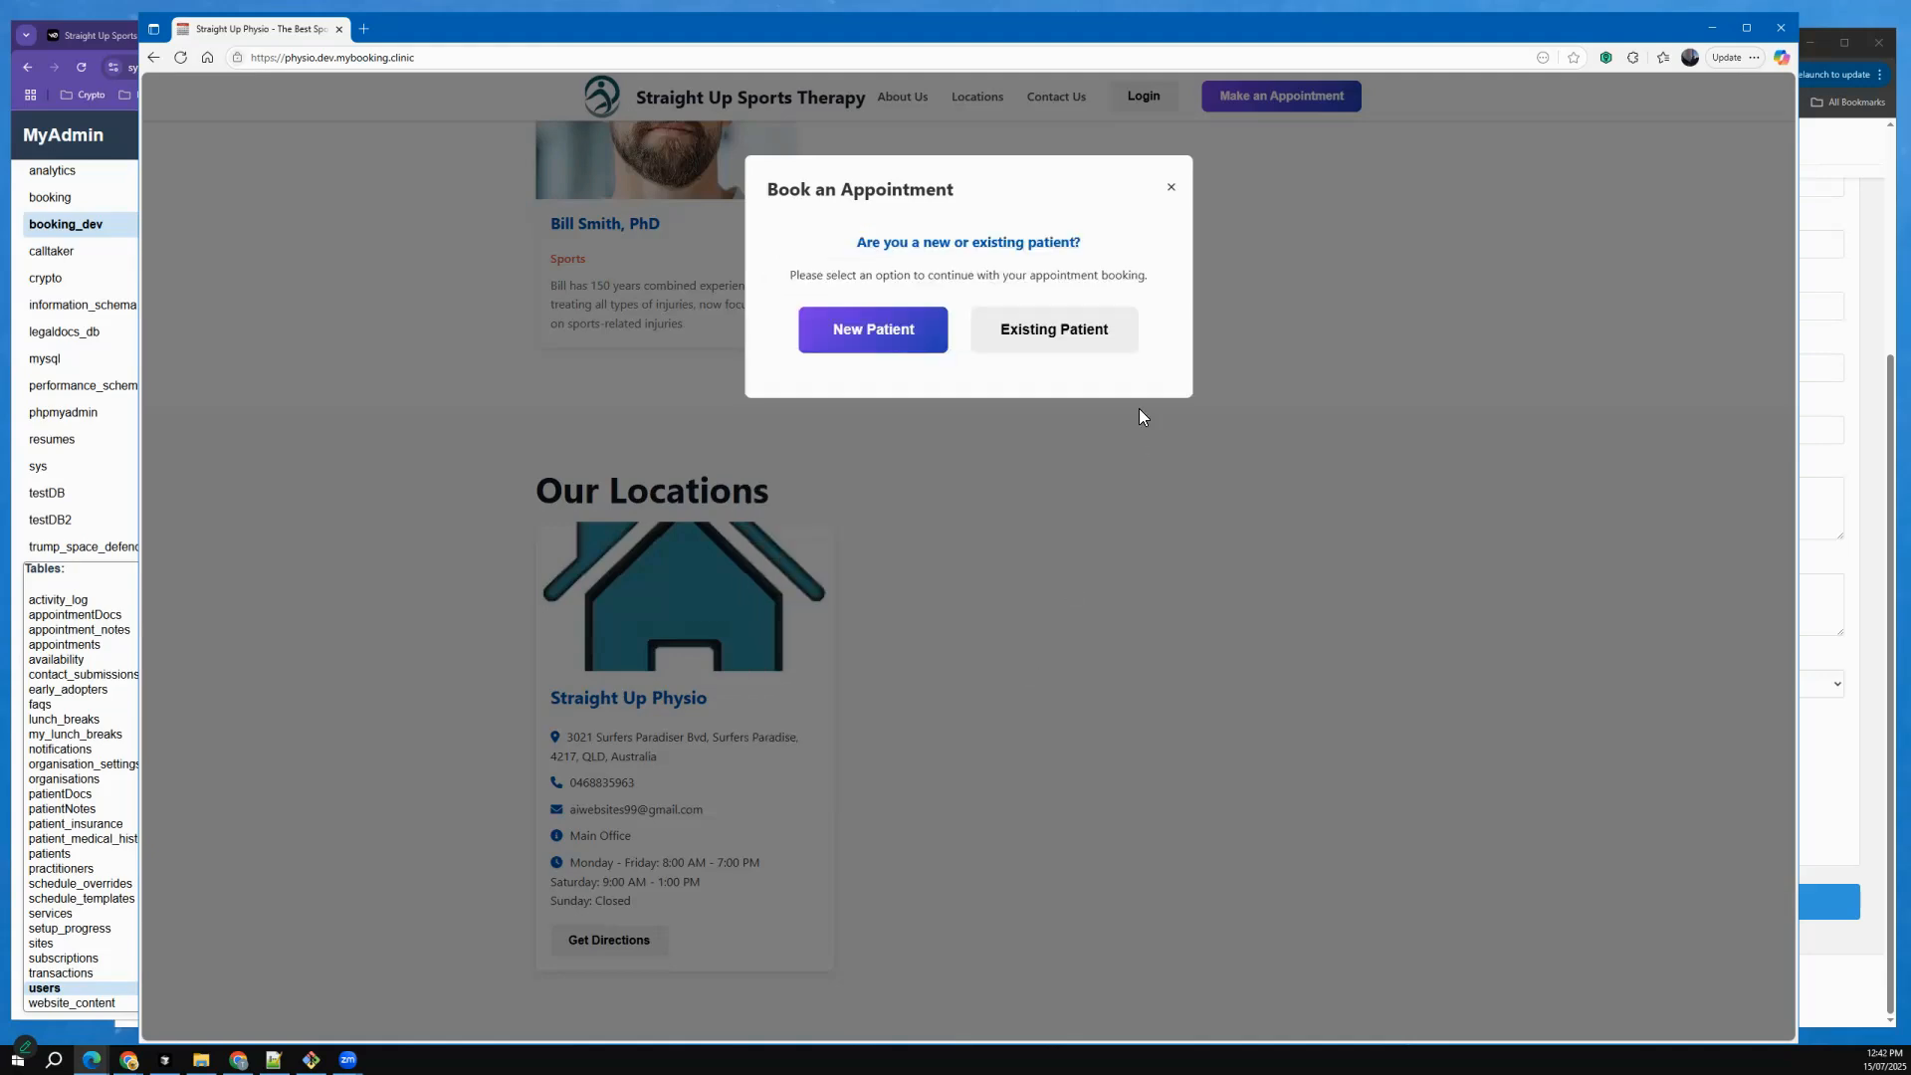
click(1180, 192)
Switch to the back office in Chrome, open the Schedule Template page and review its schedule sections.
key(alt+Tab)
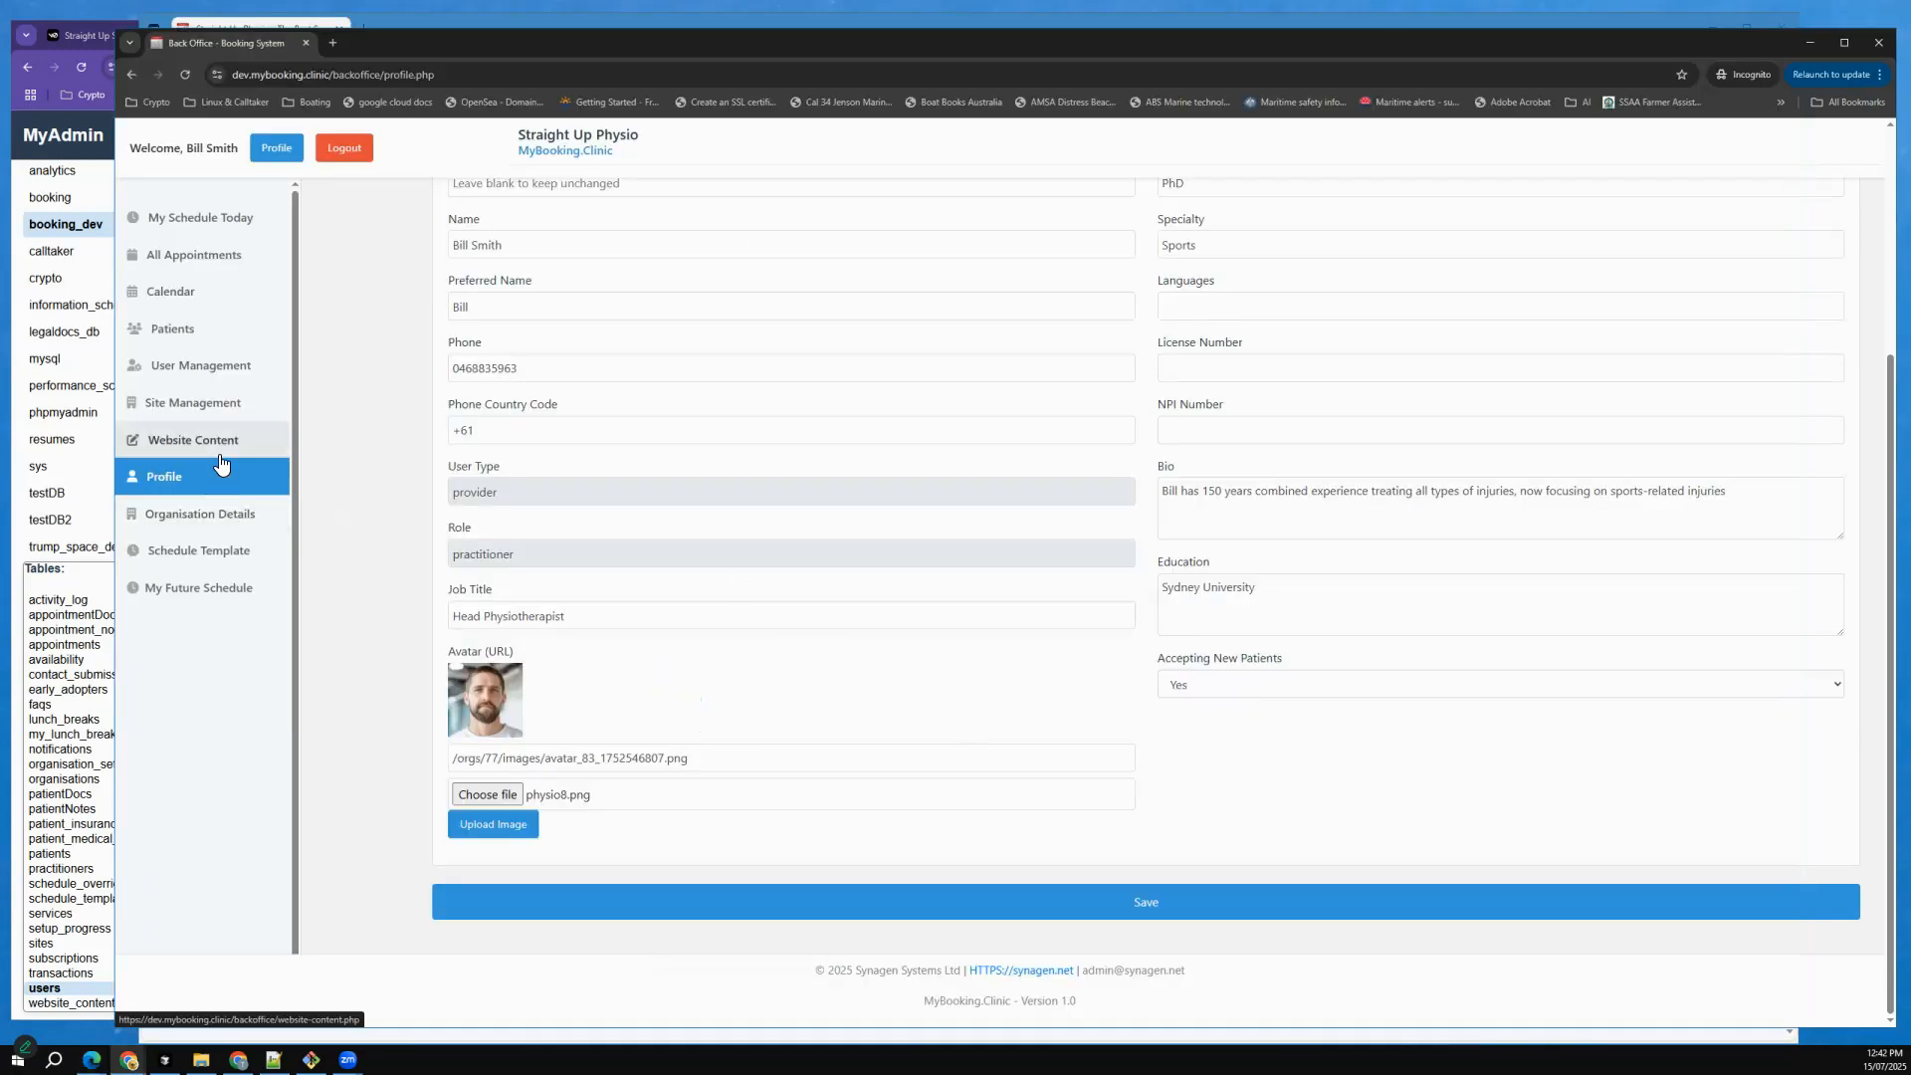
click(194, 558)
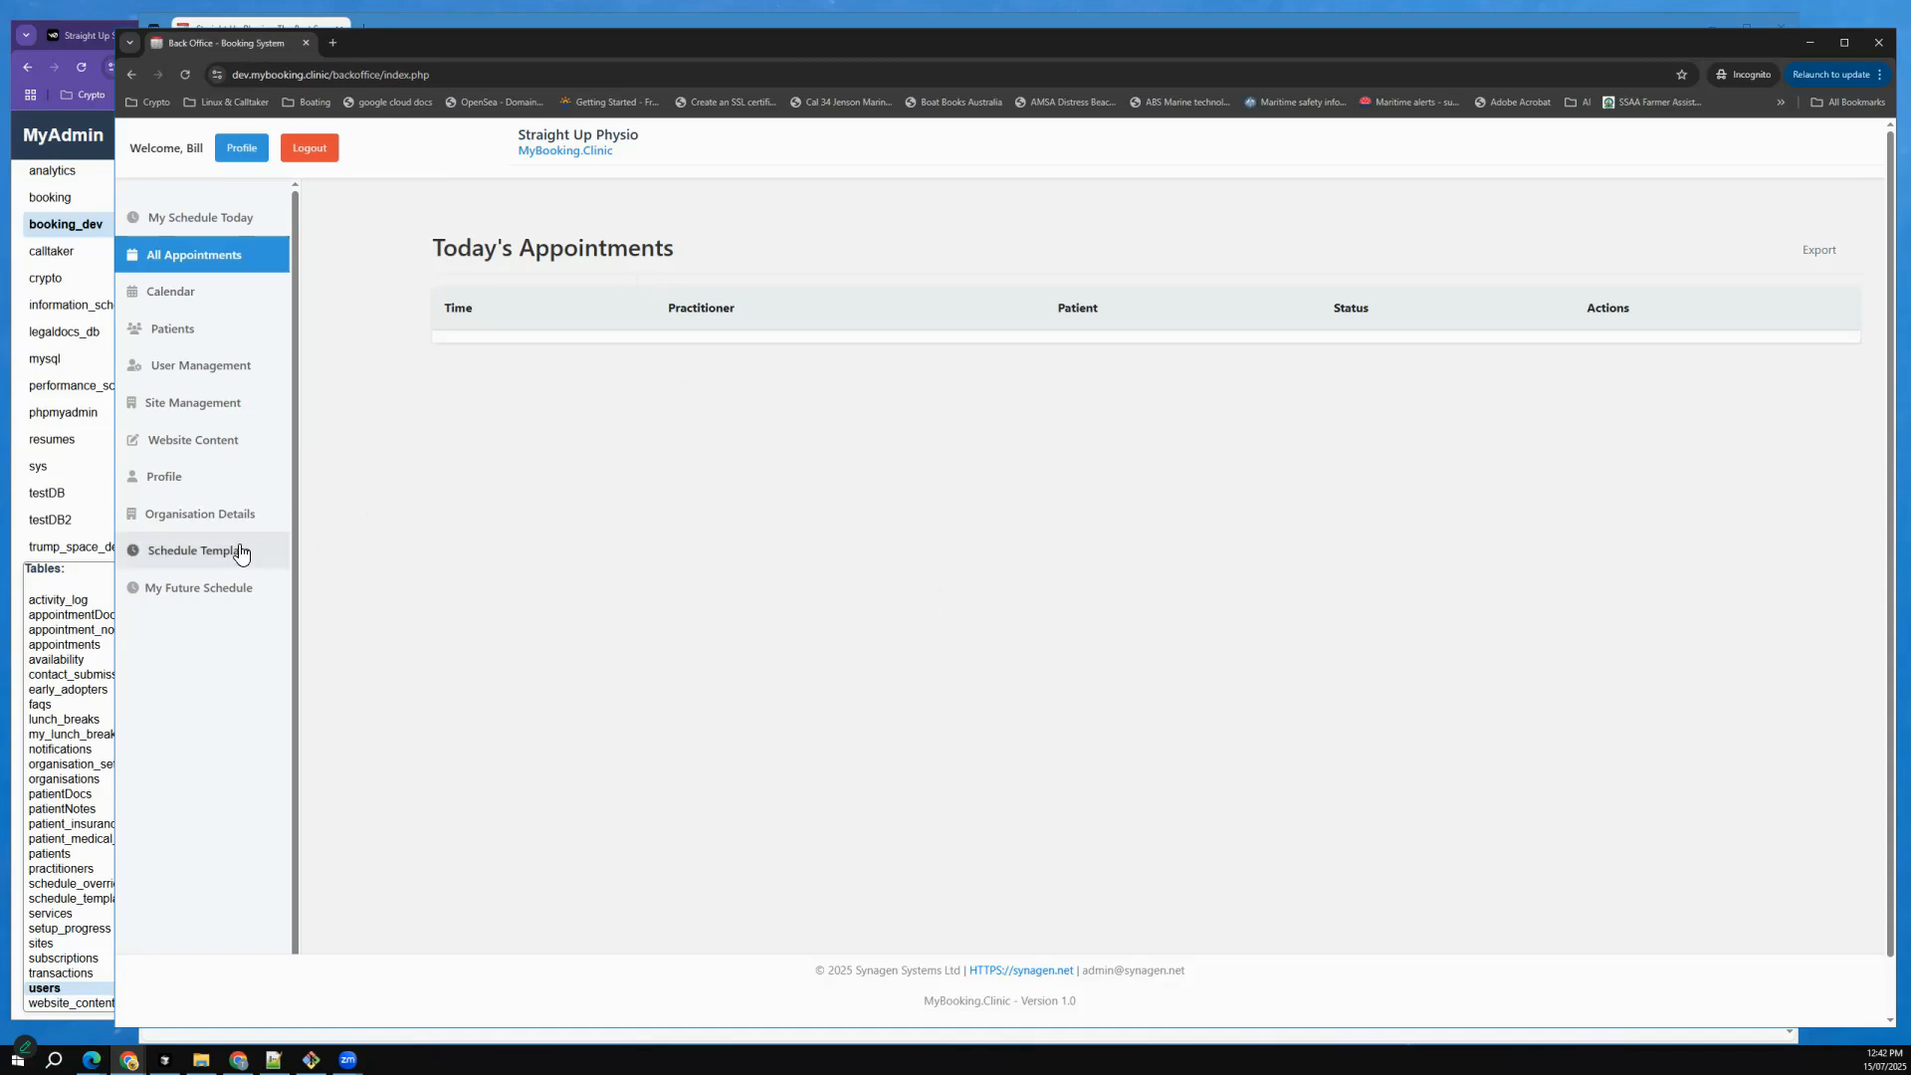
click(194, 552)
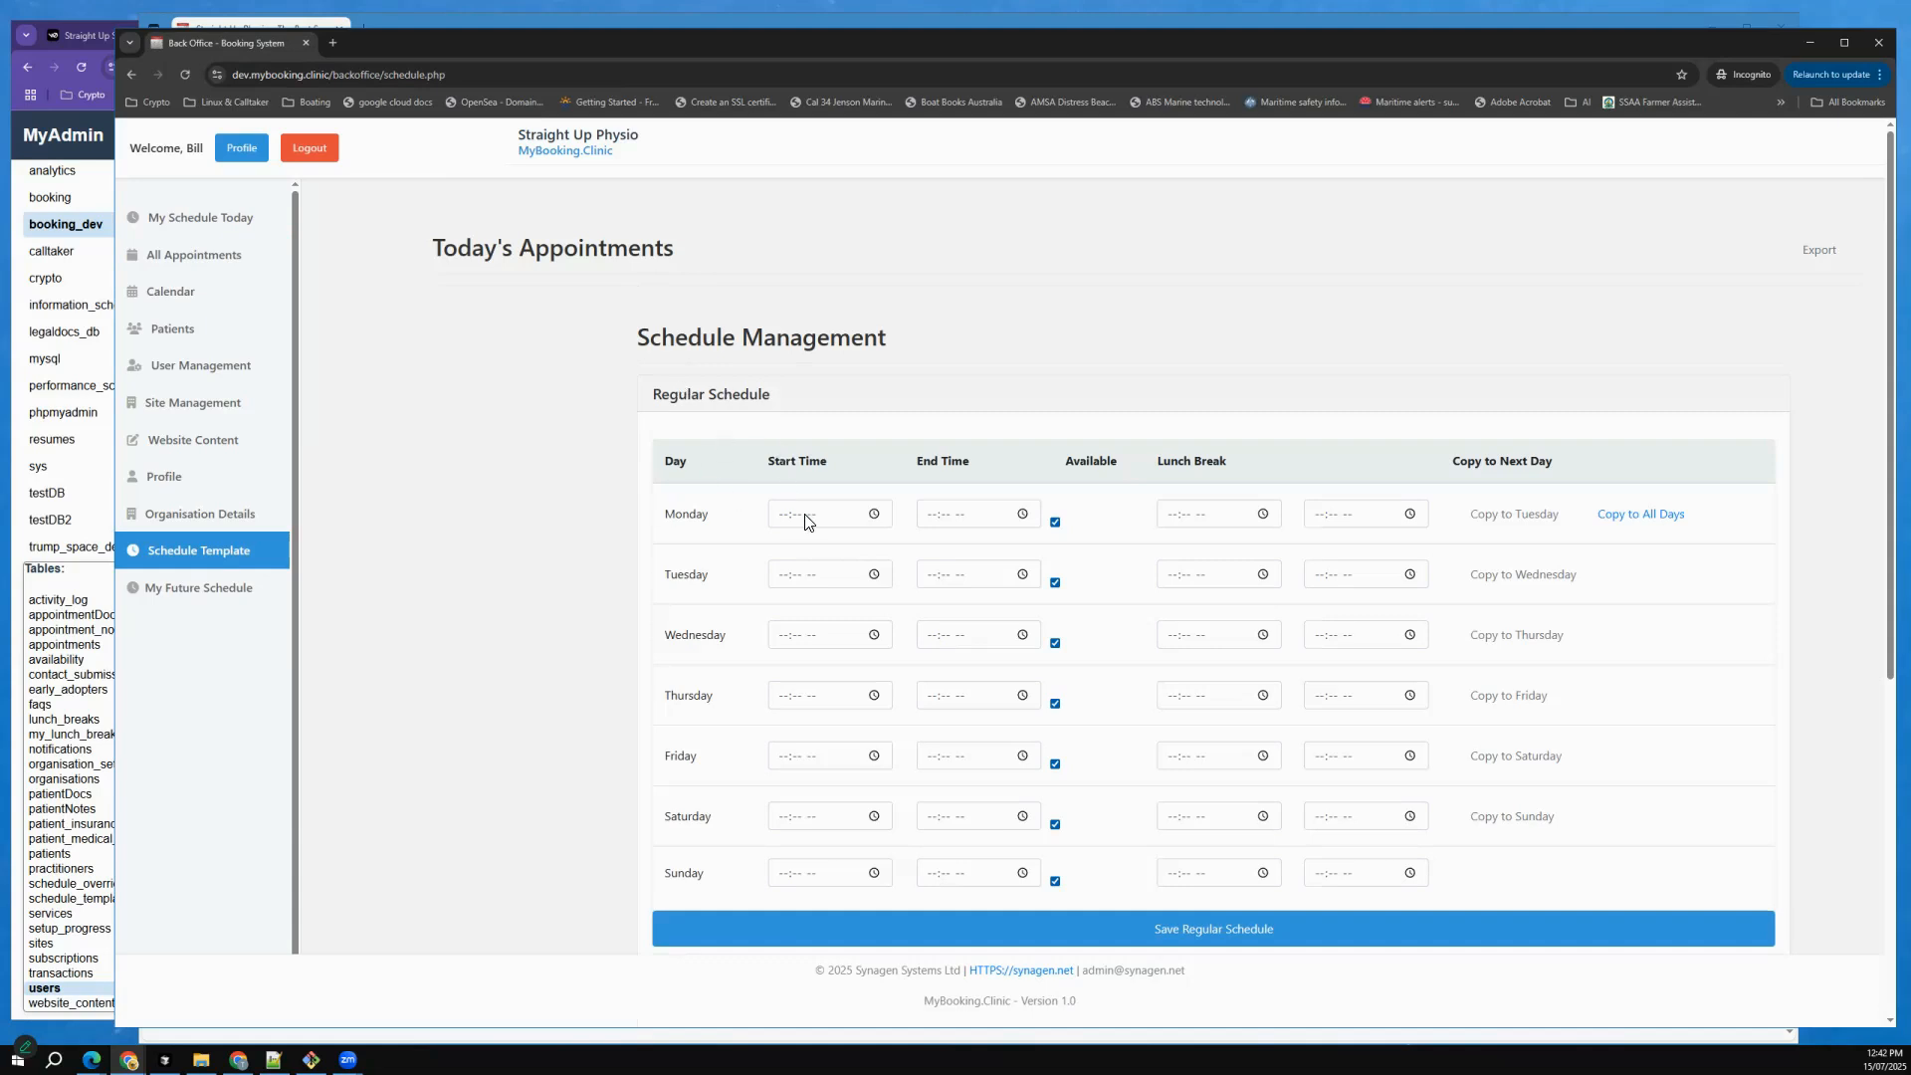
scroll(864, 554, down, 2)
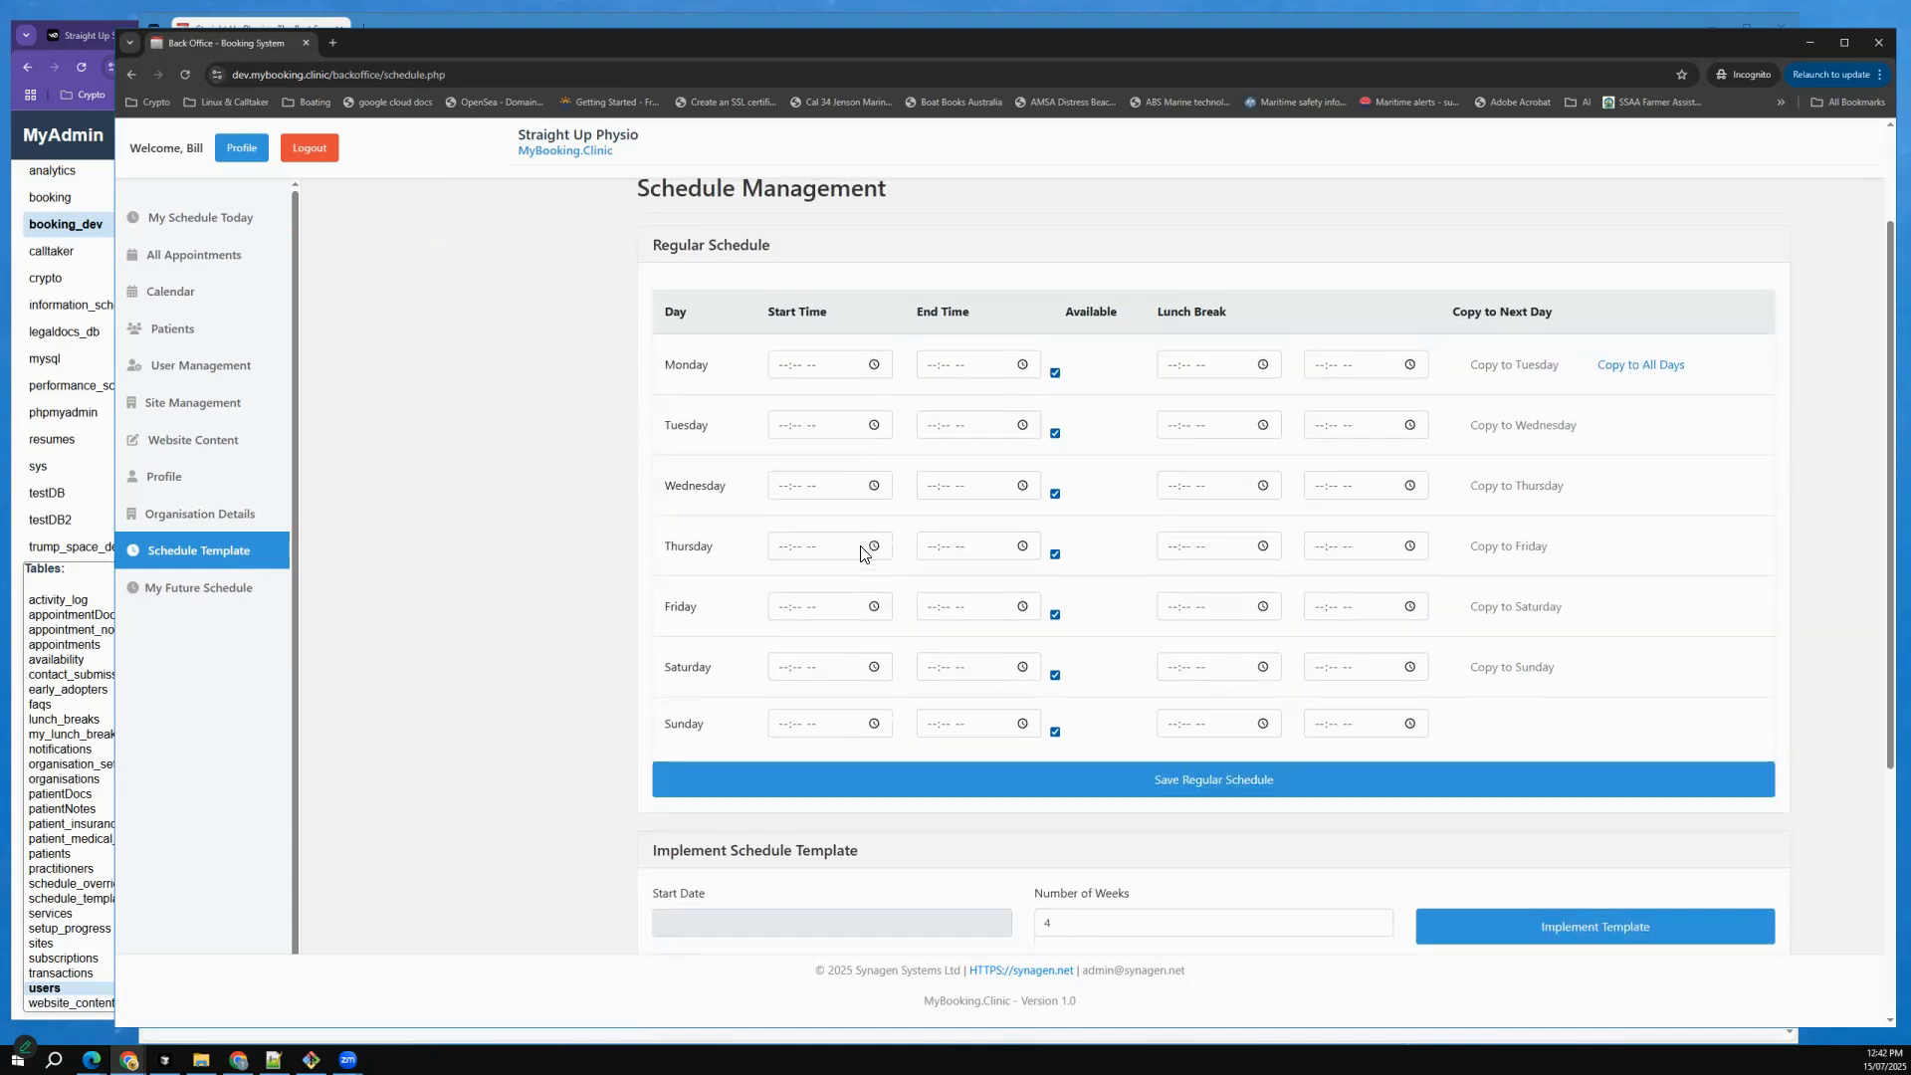
scroll(863, 554, down, 3)
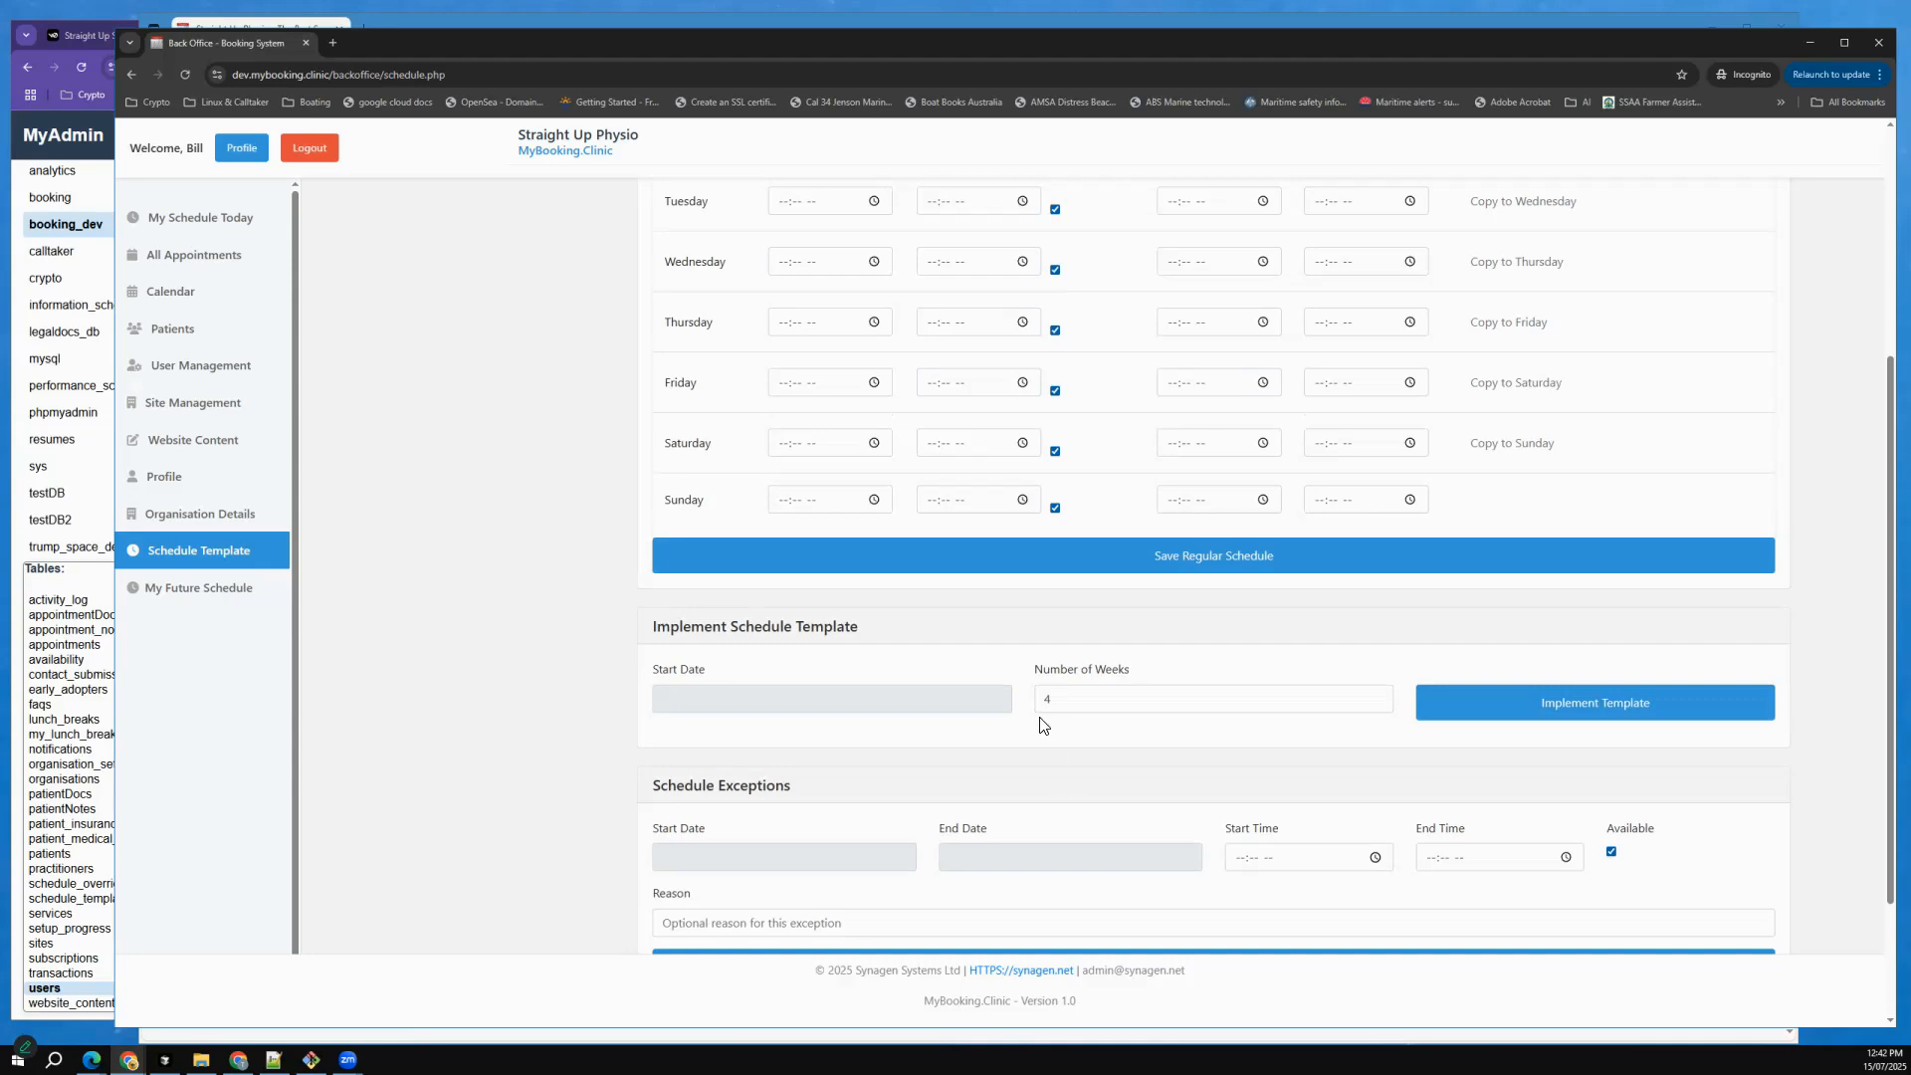
scroll(1041, 722, up, 2)
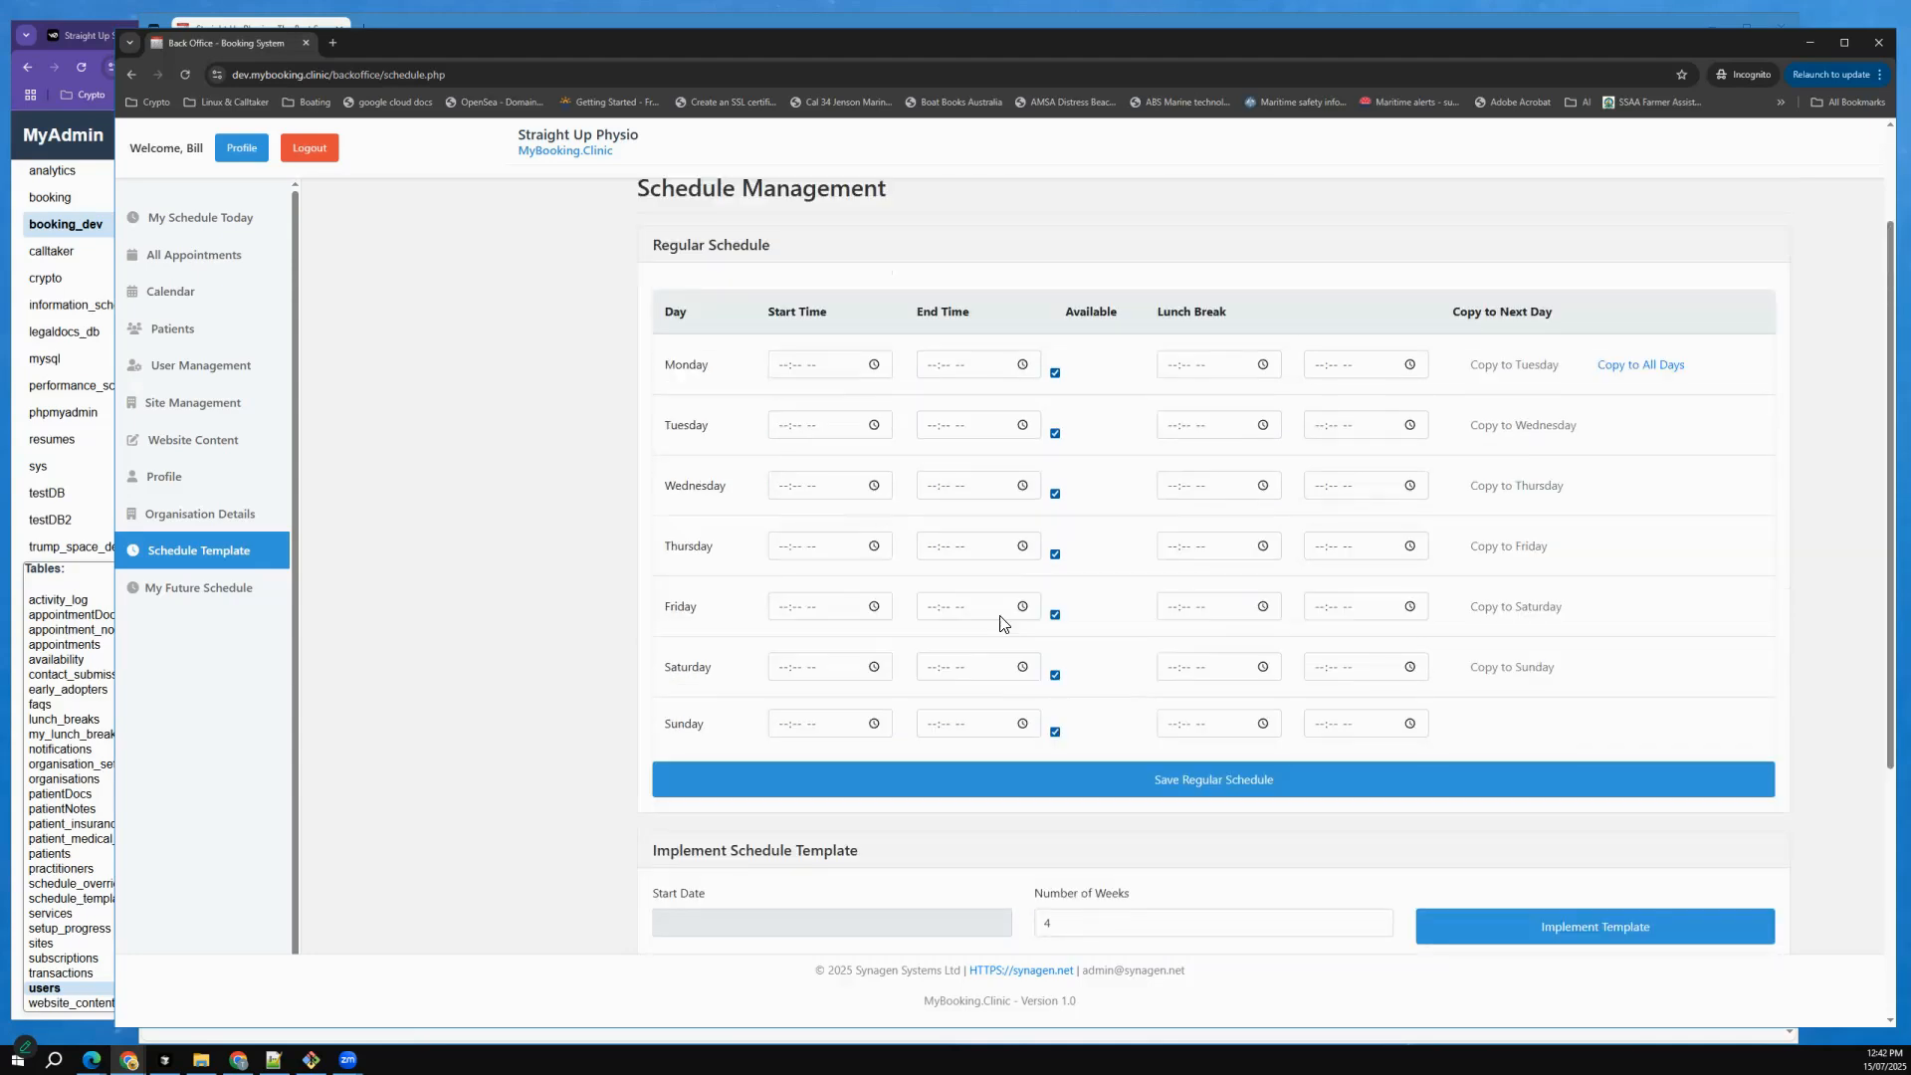
Set Monday's working hours in the regular schedule to start at 09:00 AM and end at 05:00 PM.
click(787, 366)
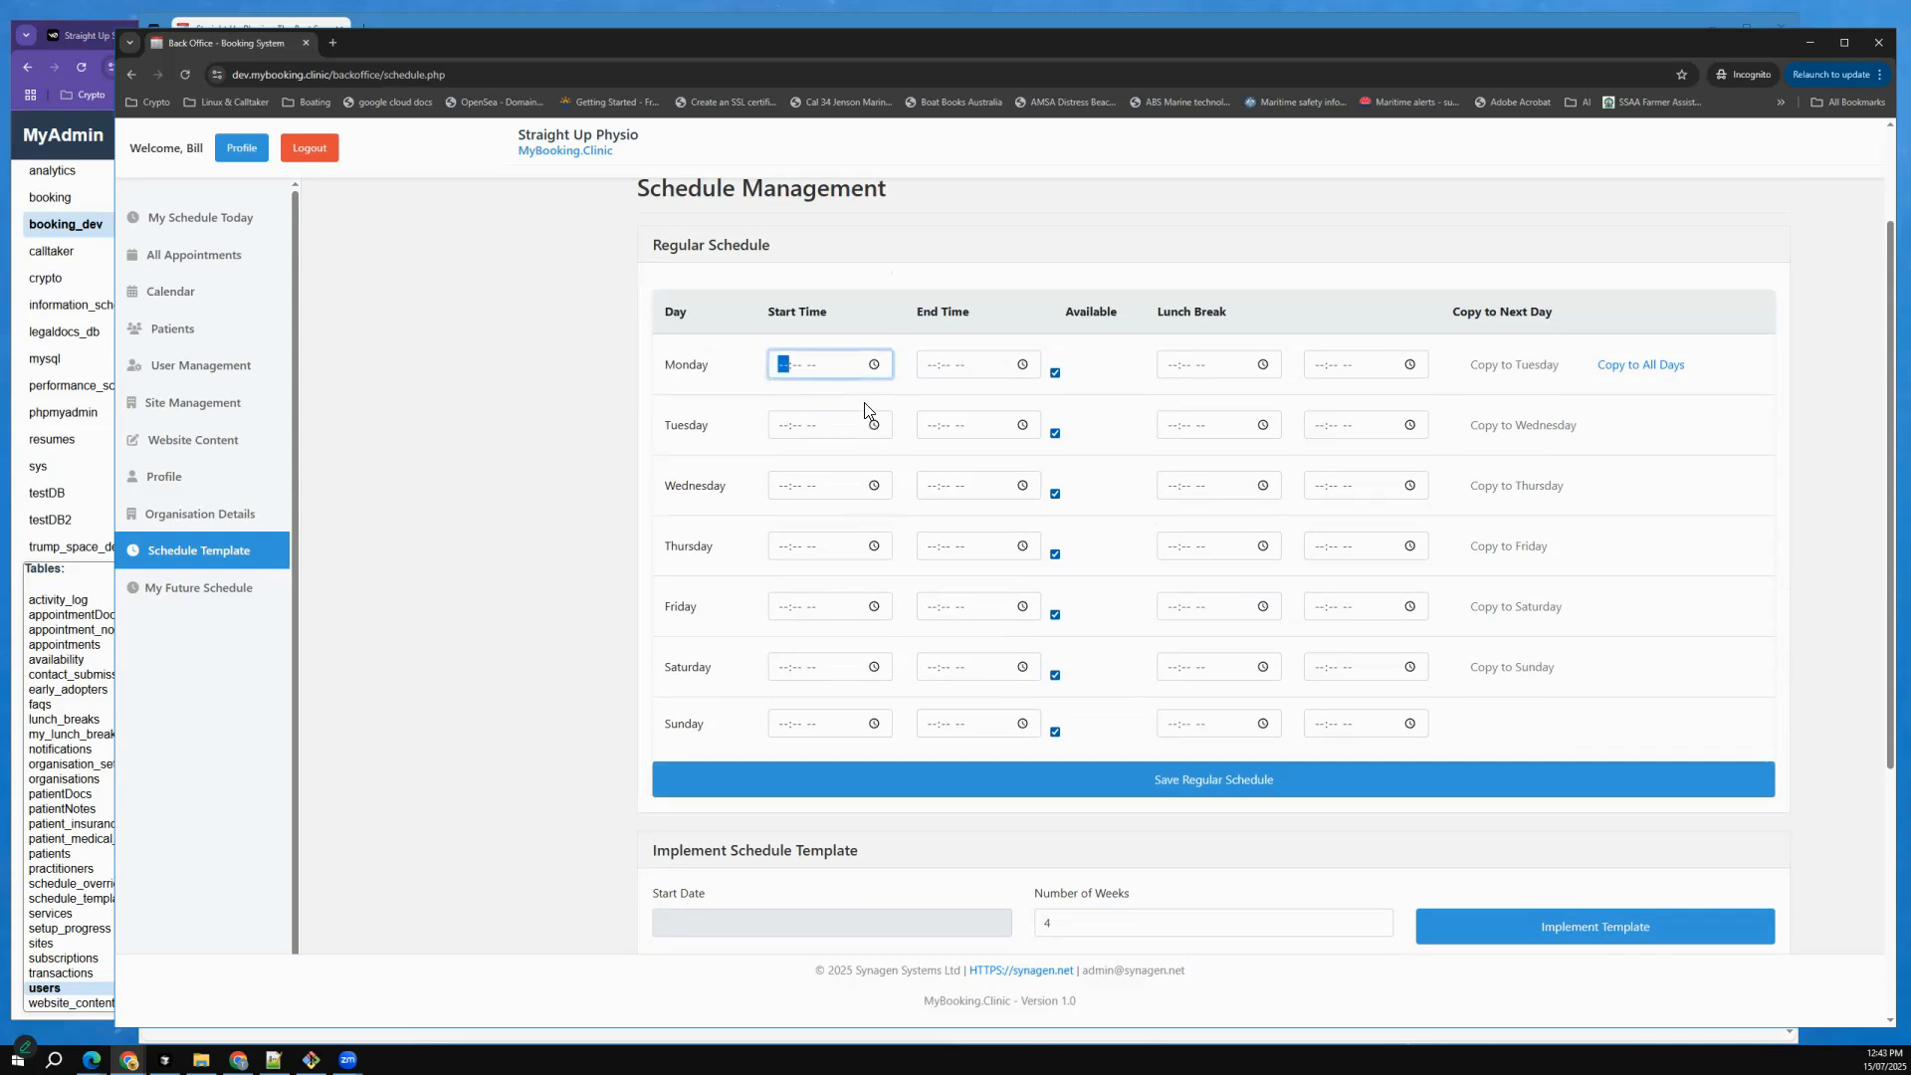
text(09:00 AM)
key(Tab)
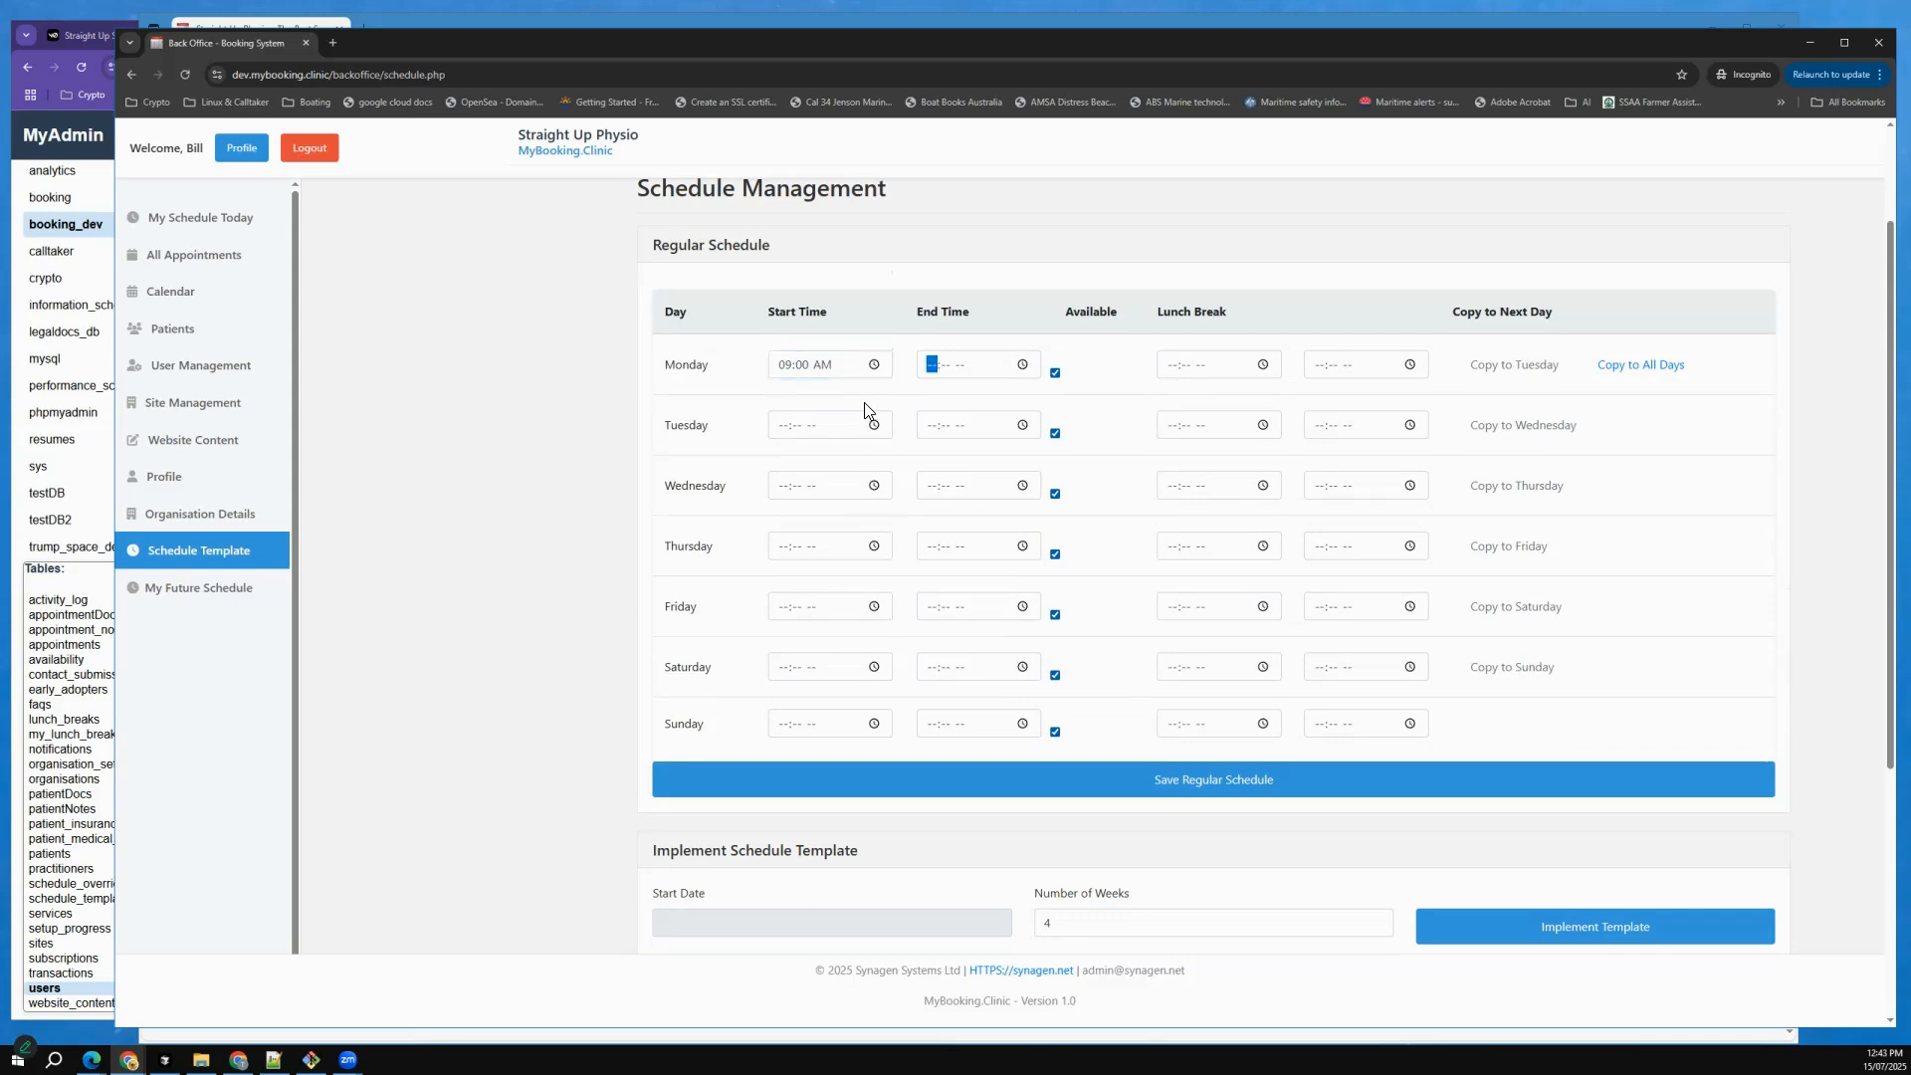
text(0)
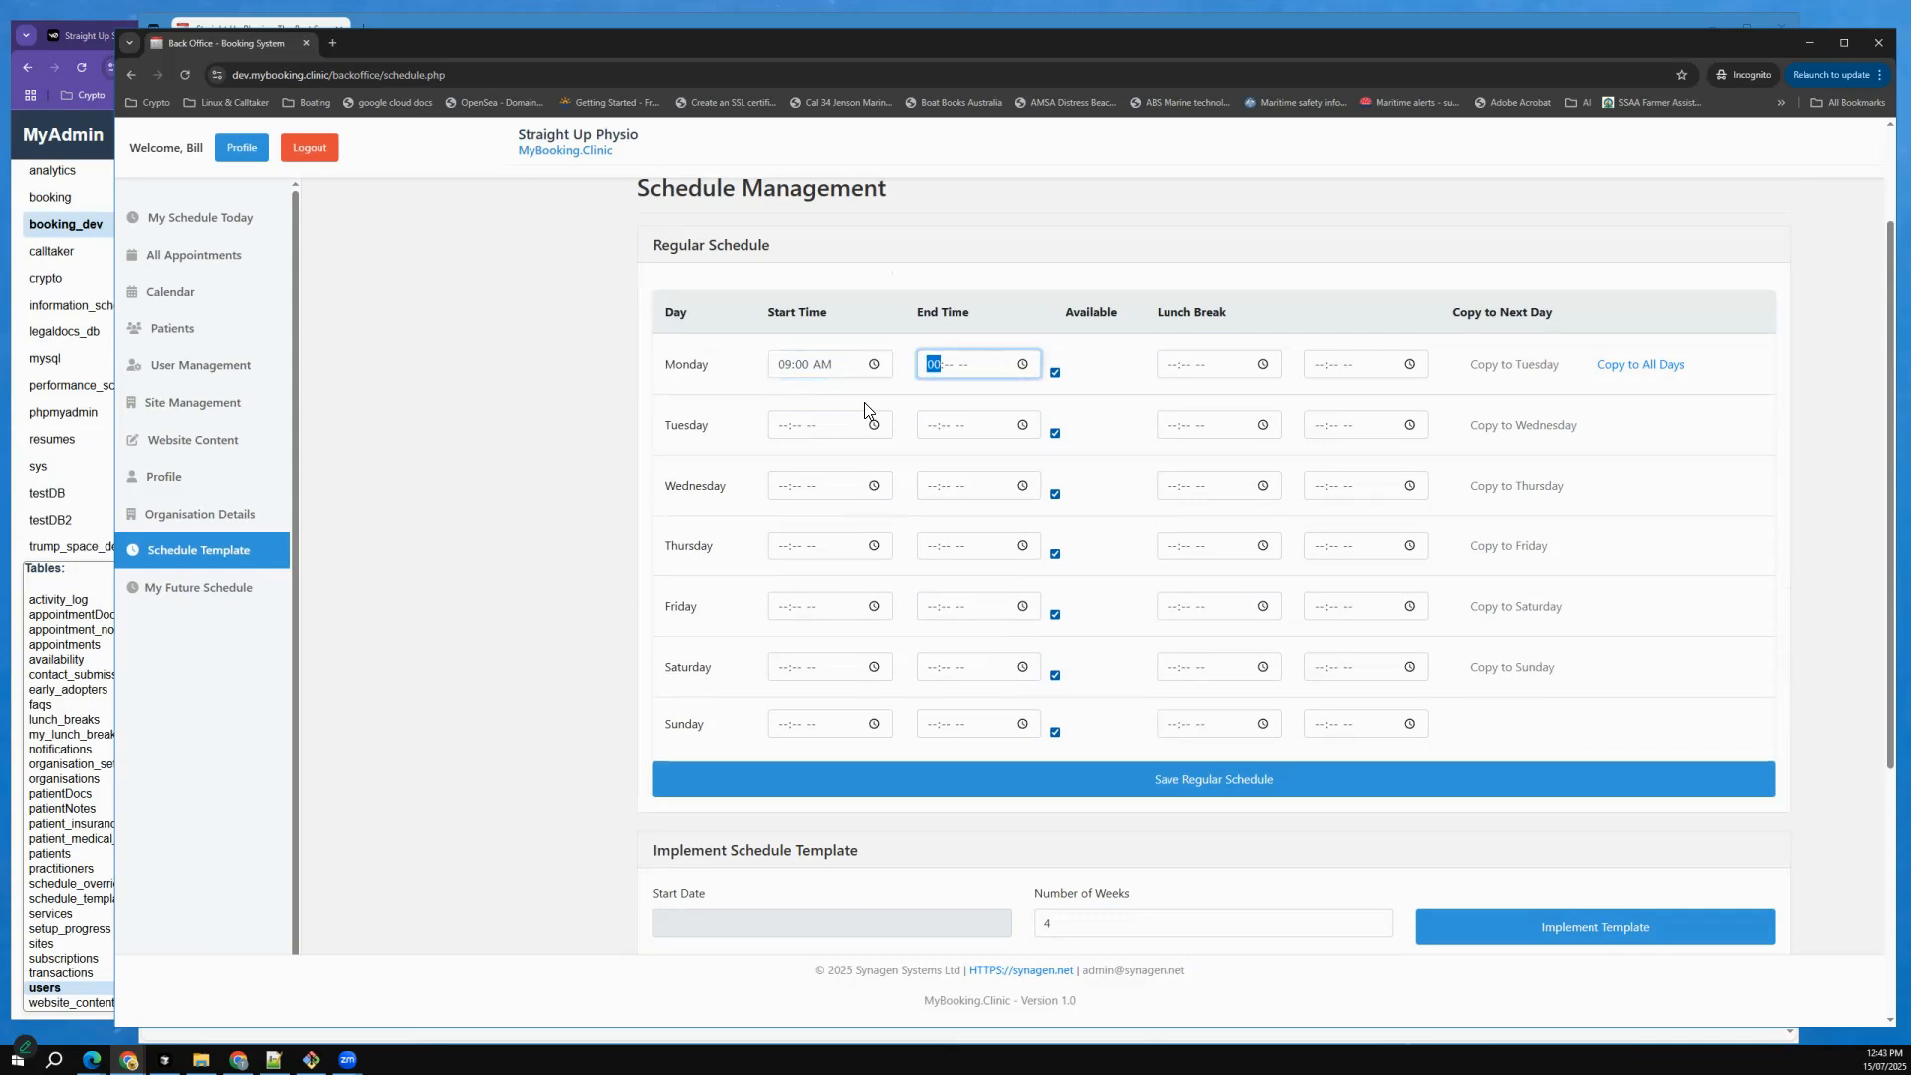
text(50p)
Set Monday's lunch break from 12:00 PM to 12:30 PM and copy Monday's schedule to all days.
key(Tab)
text(120)
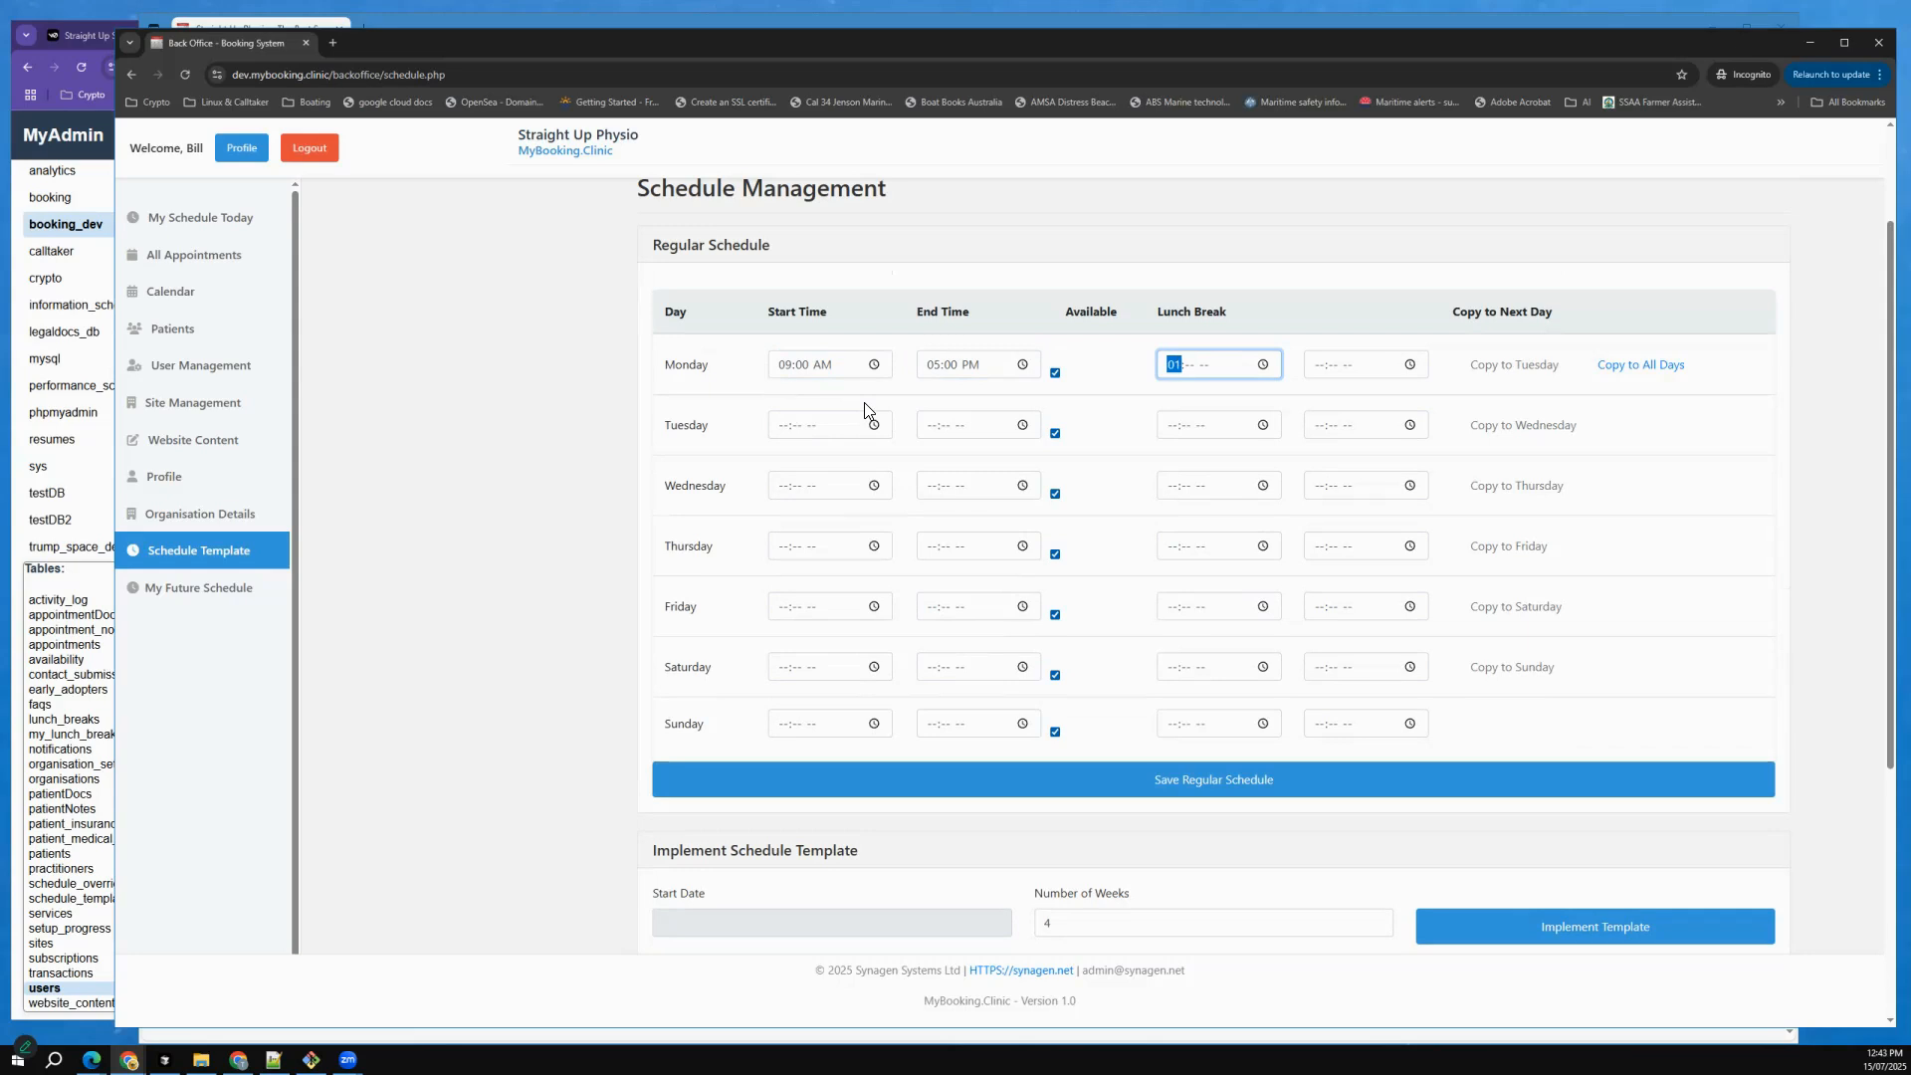
text(0p)
key(Tab)
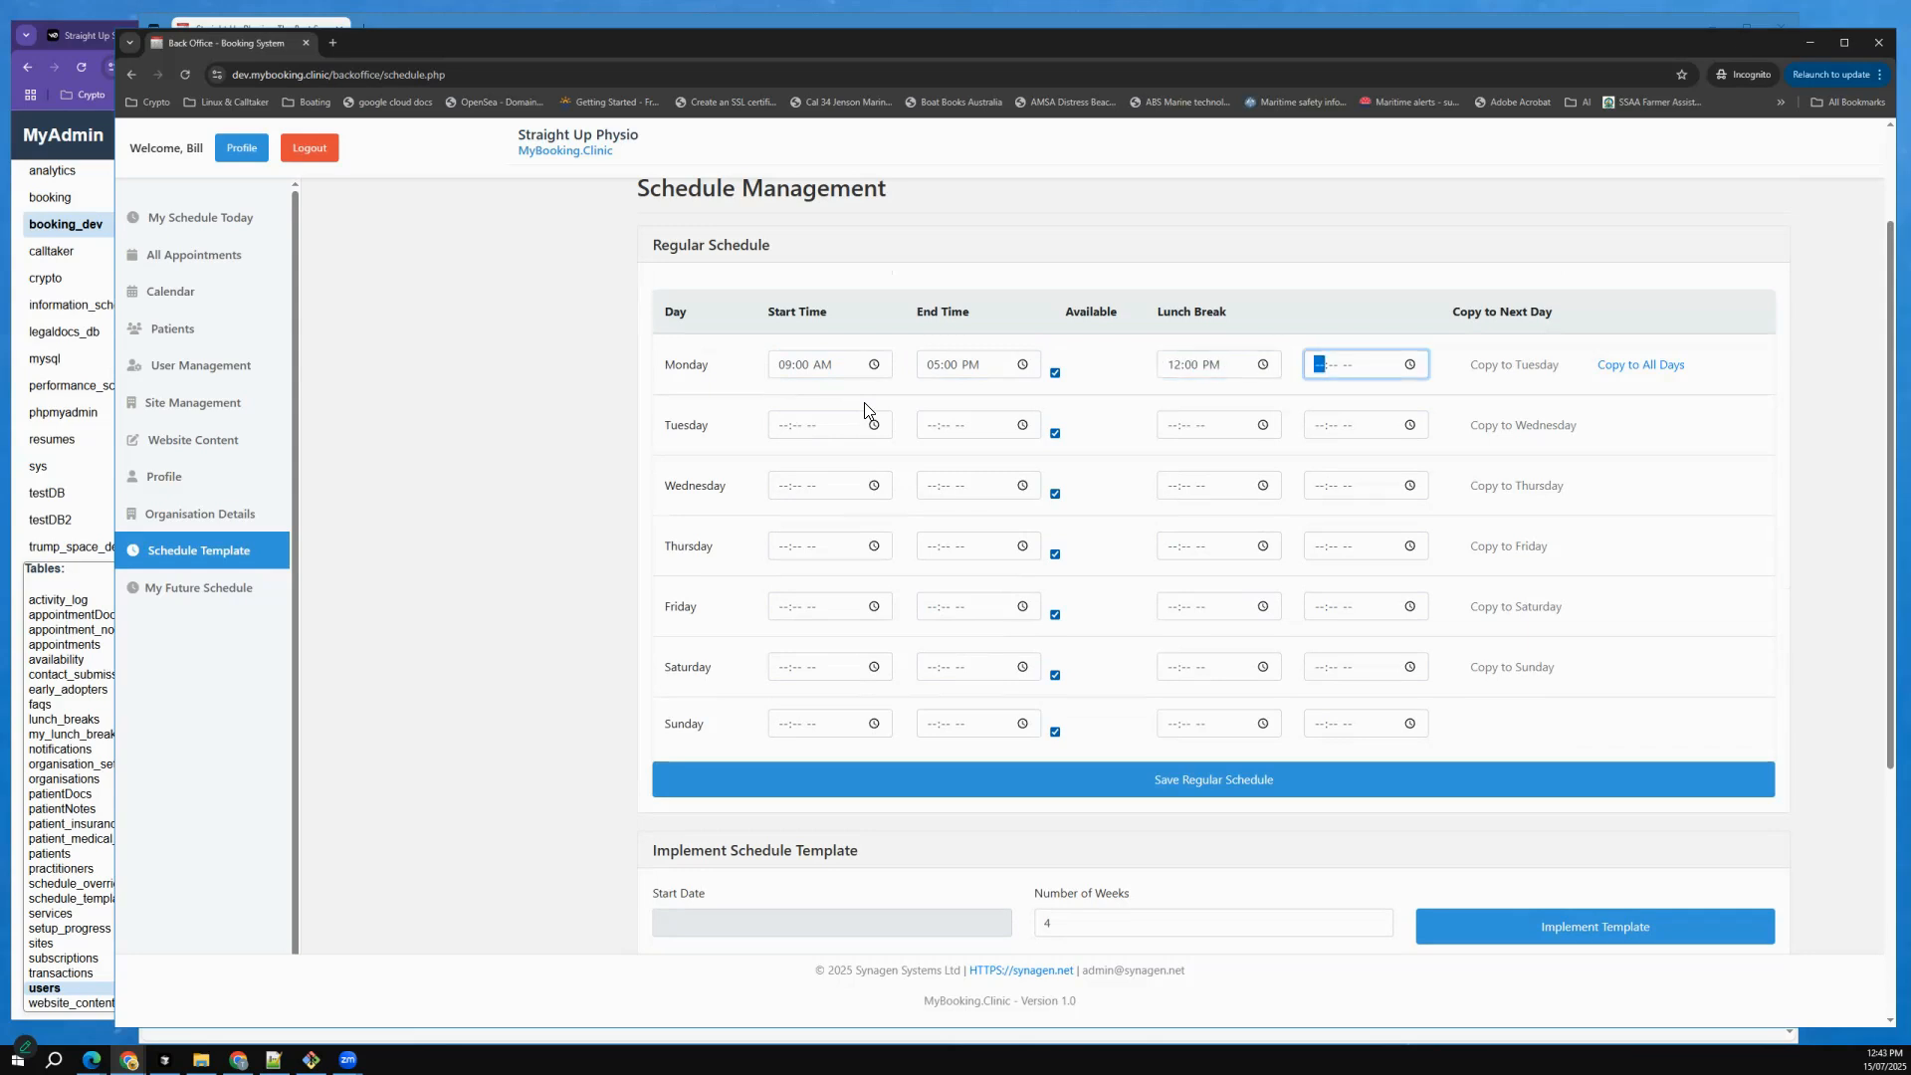
text(1230p)
key(Tab)
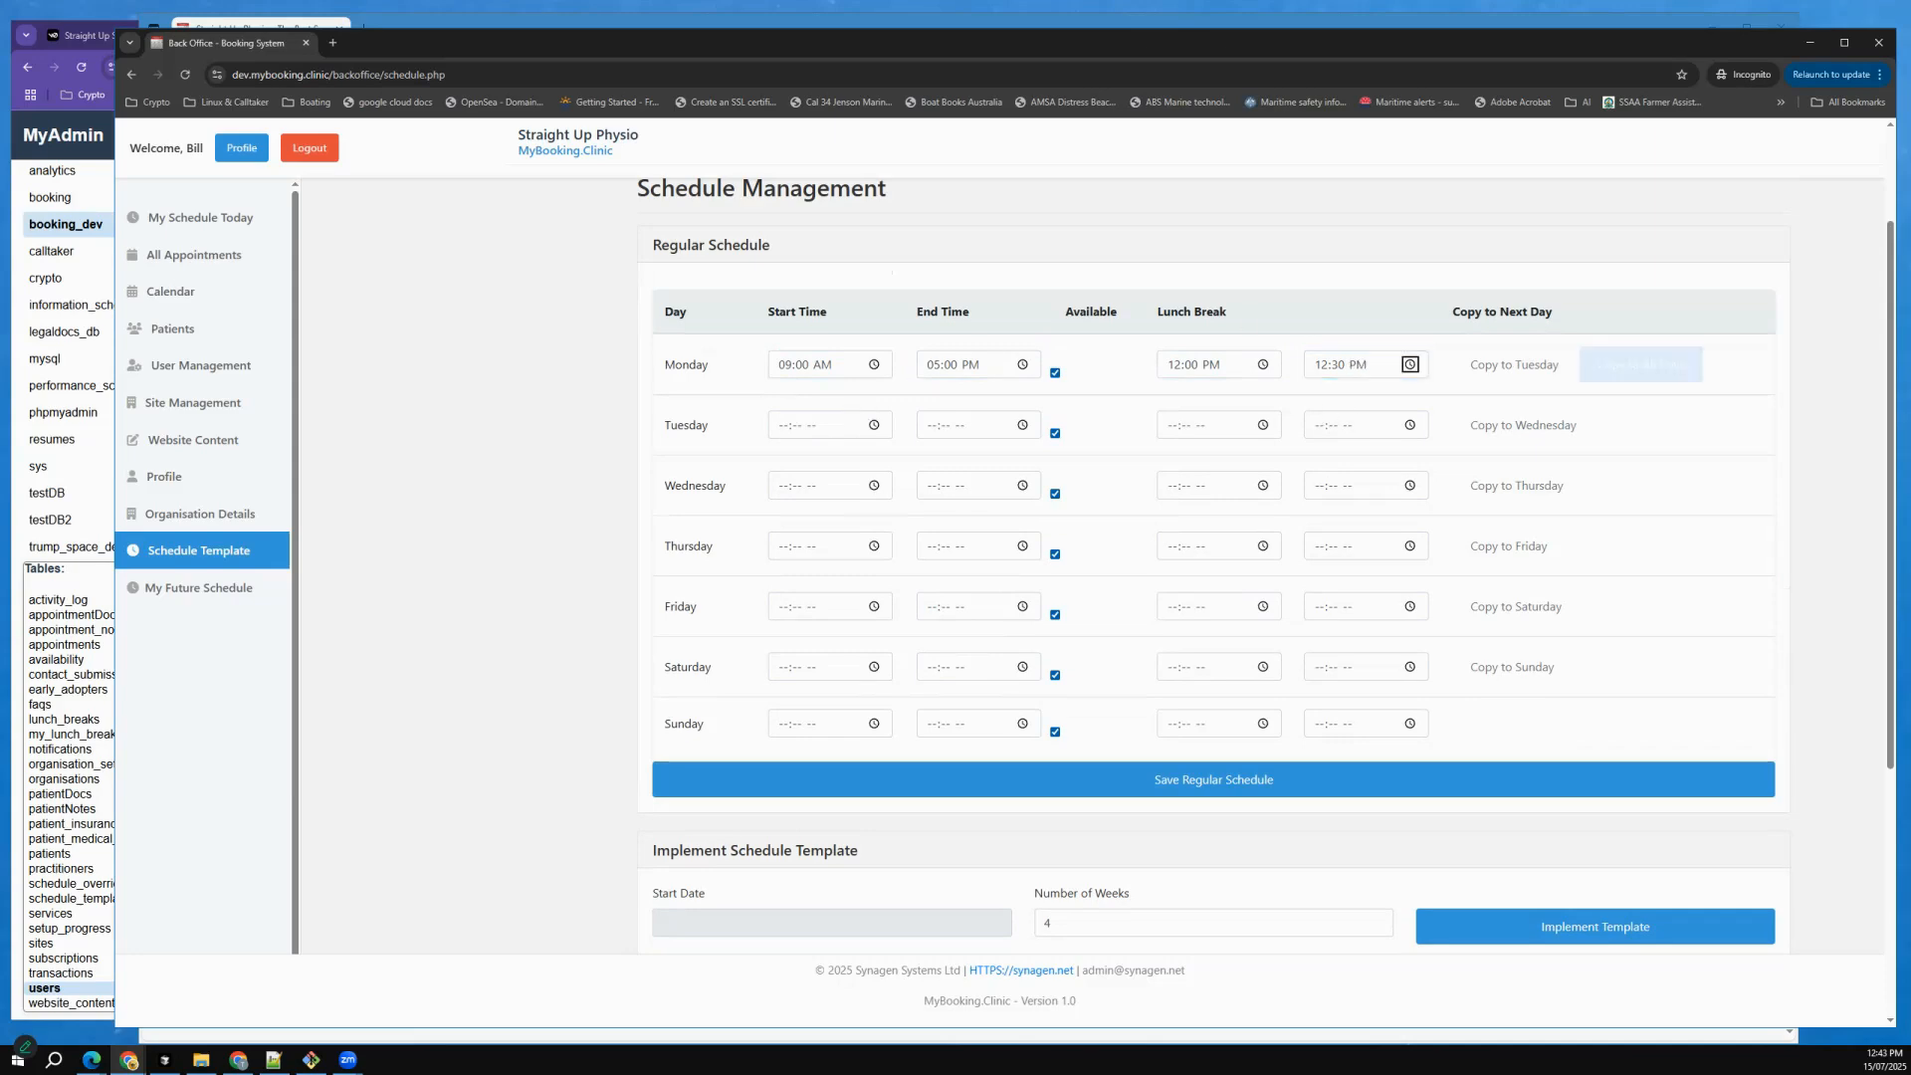
key(Tab)
key(Return)
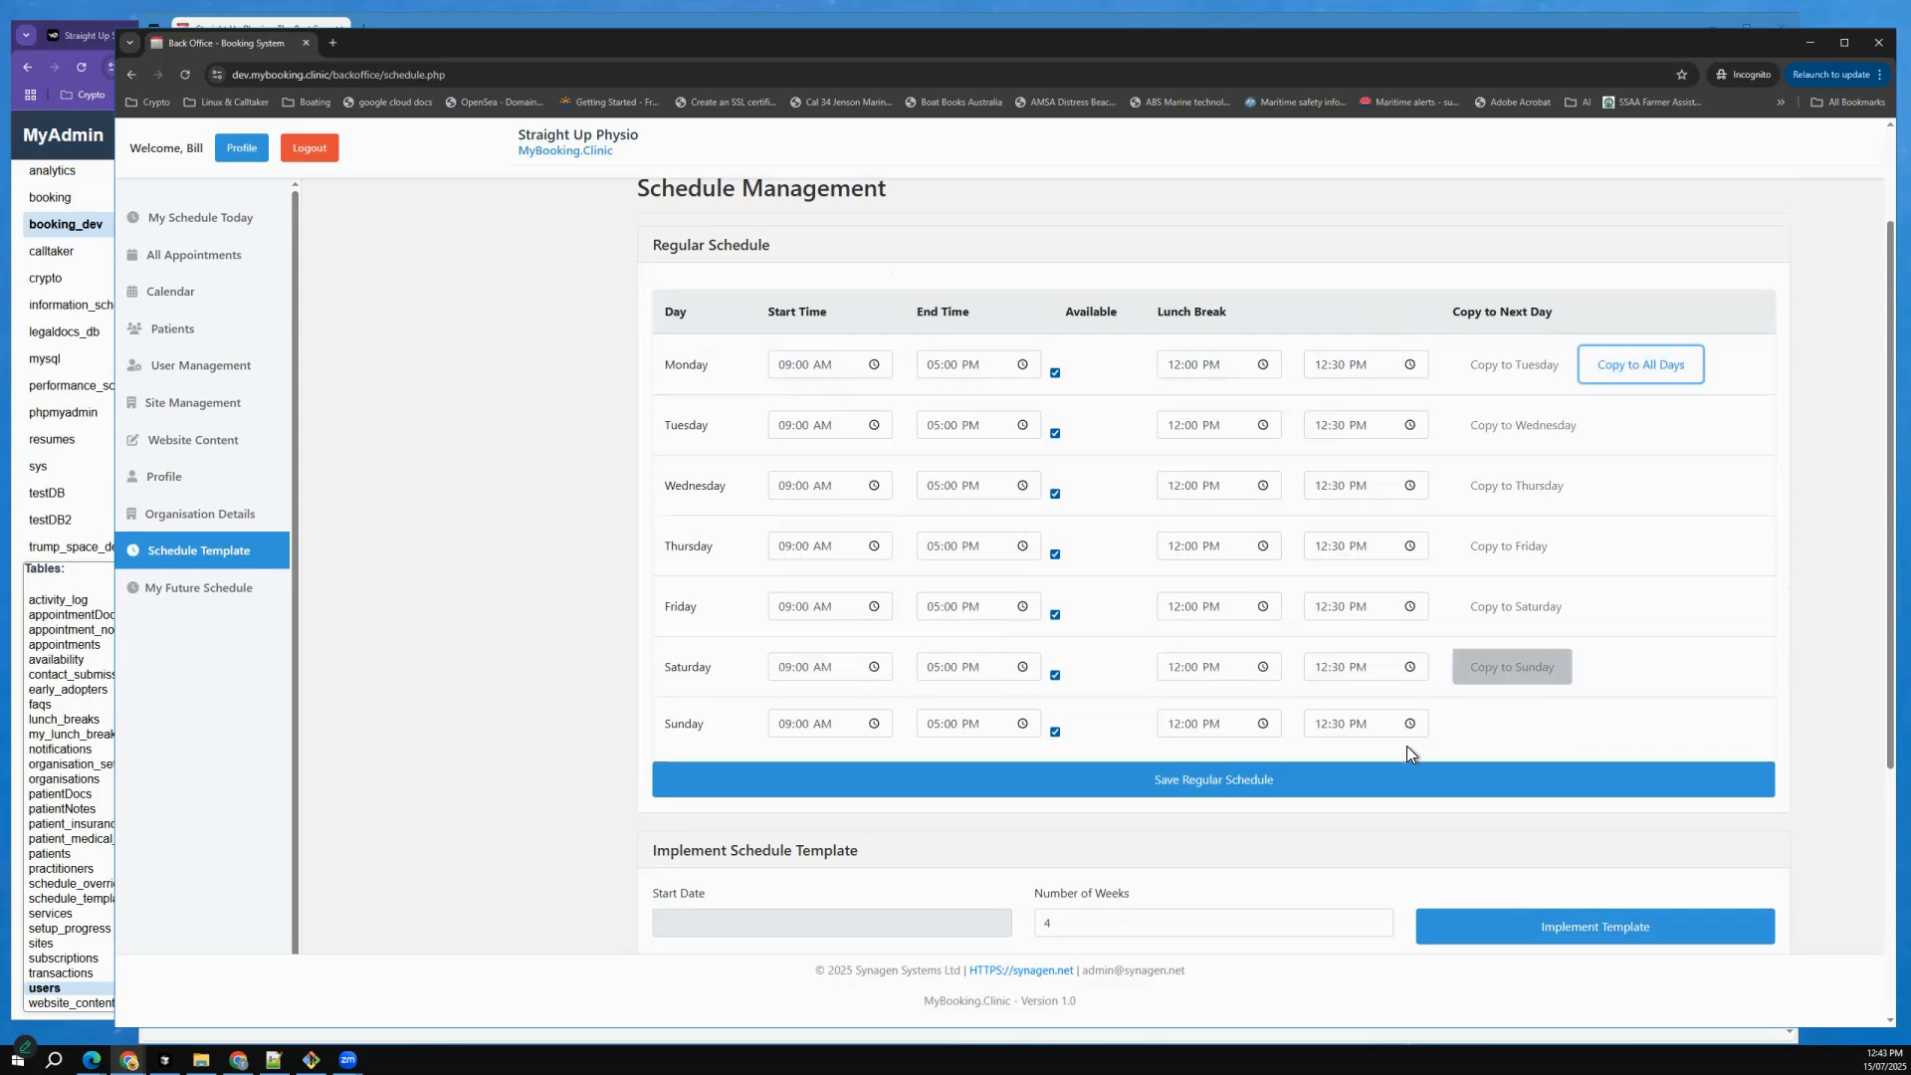
Mark Sunday as unavailable and set Saturday's end time to 01:00 PM.
click(1055, 732)
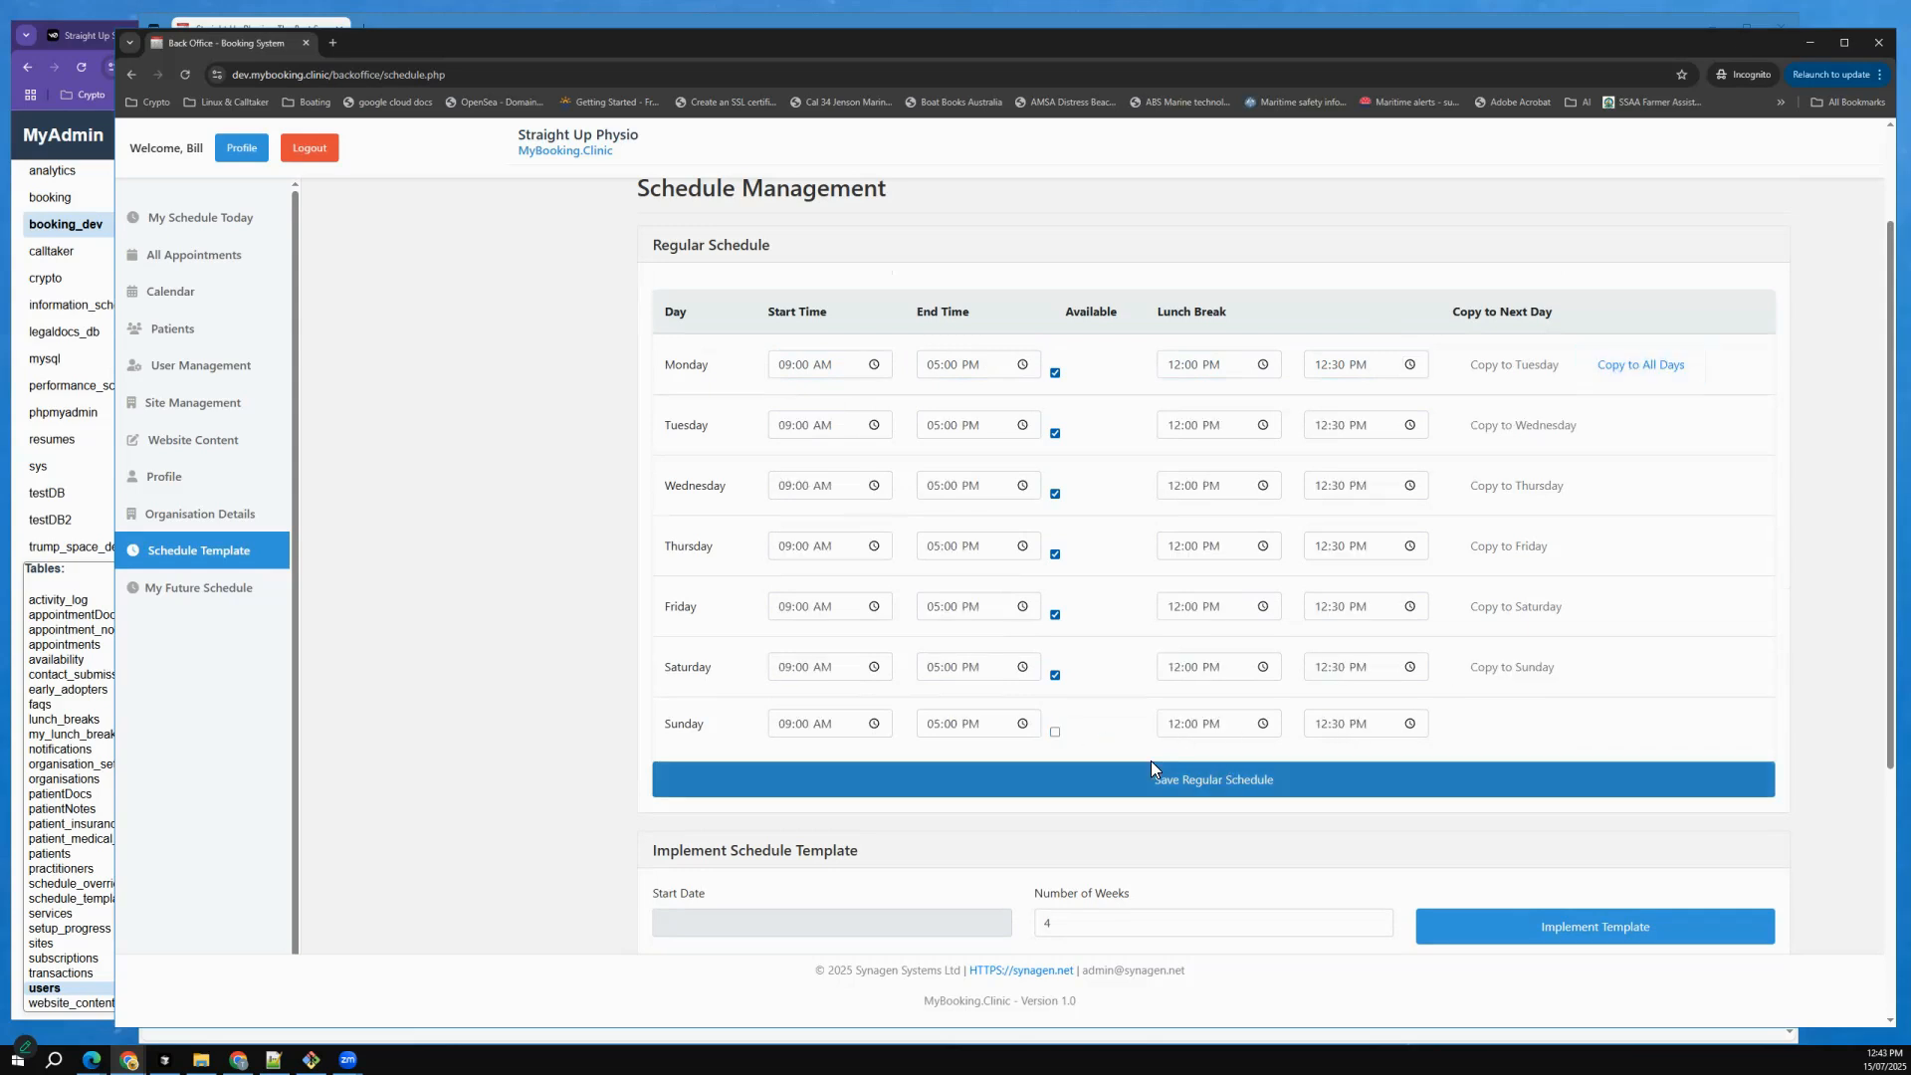
click(934, 666)
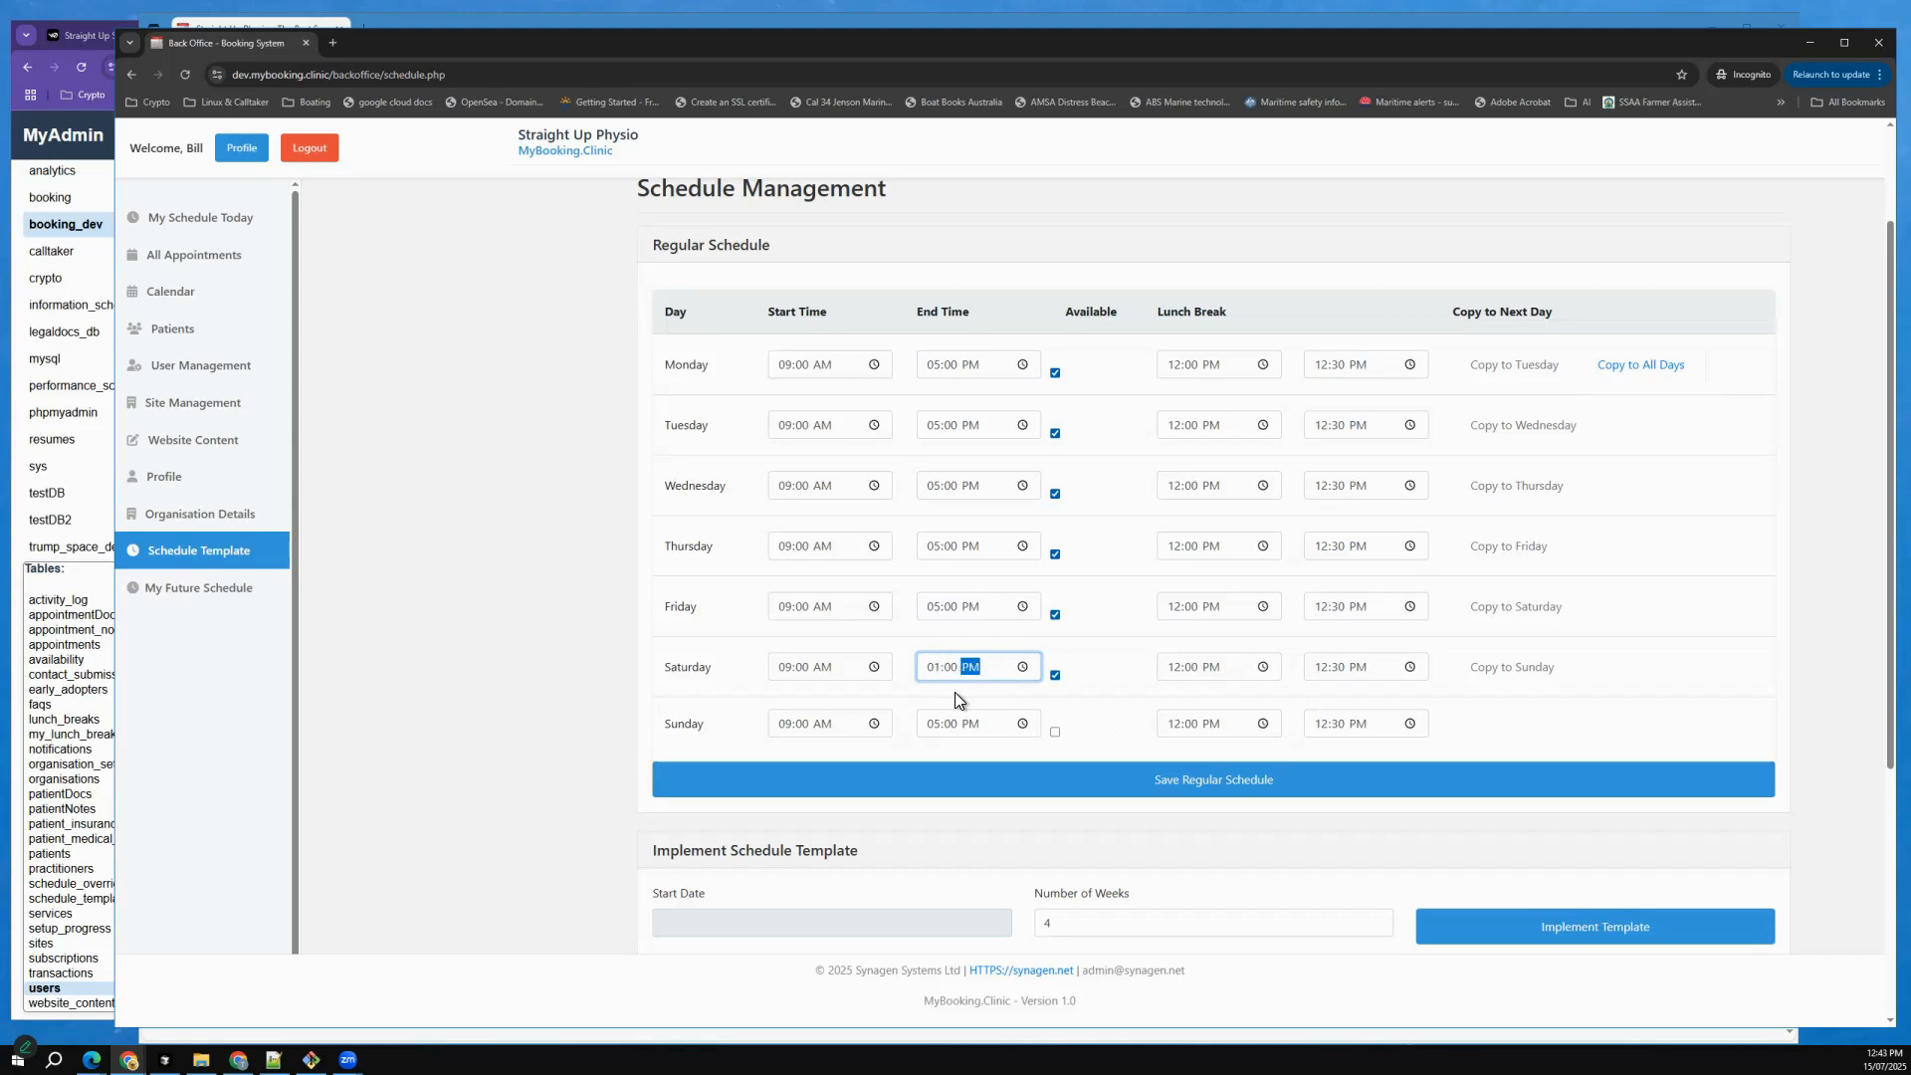
key(Tab)
key(Tab)
Set Saturday's lunch break from 11:00 PM to 11:30 PM and save the regular schedule.
click(1175, 672)
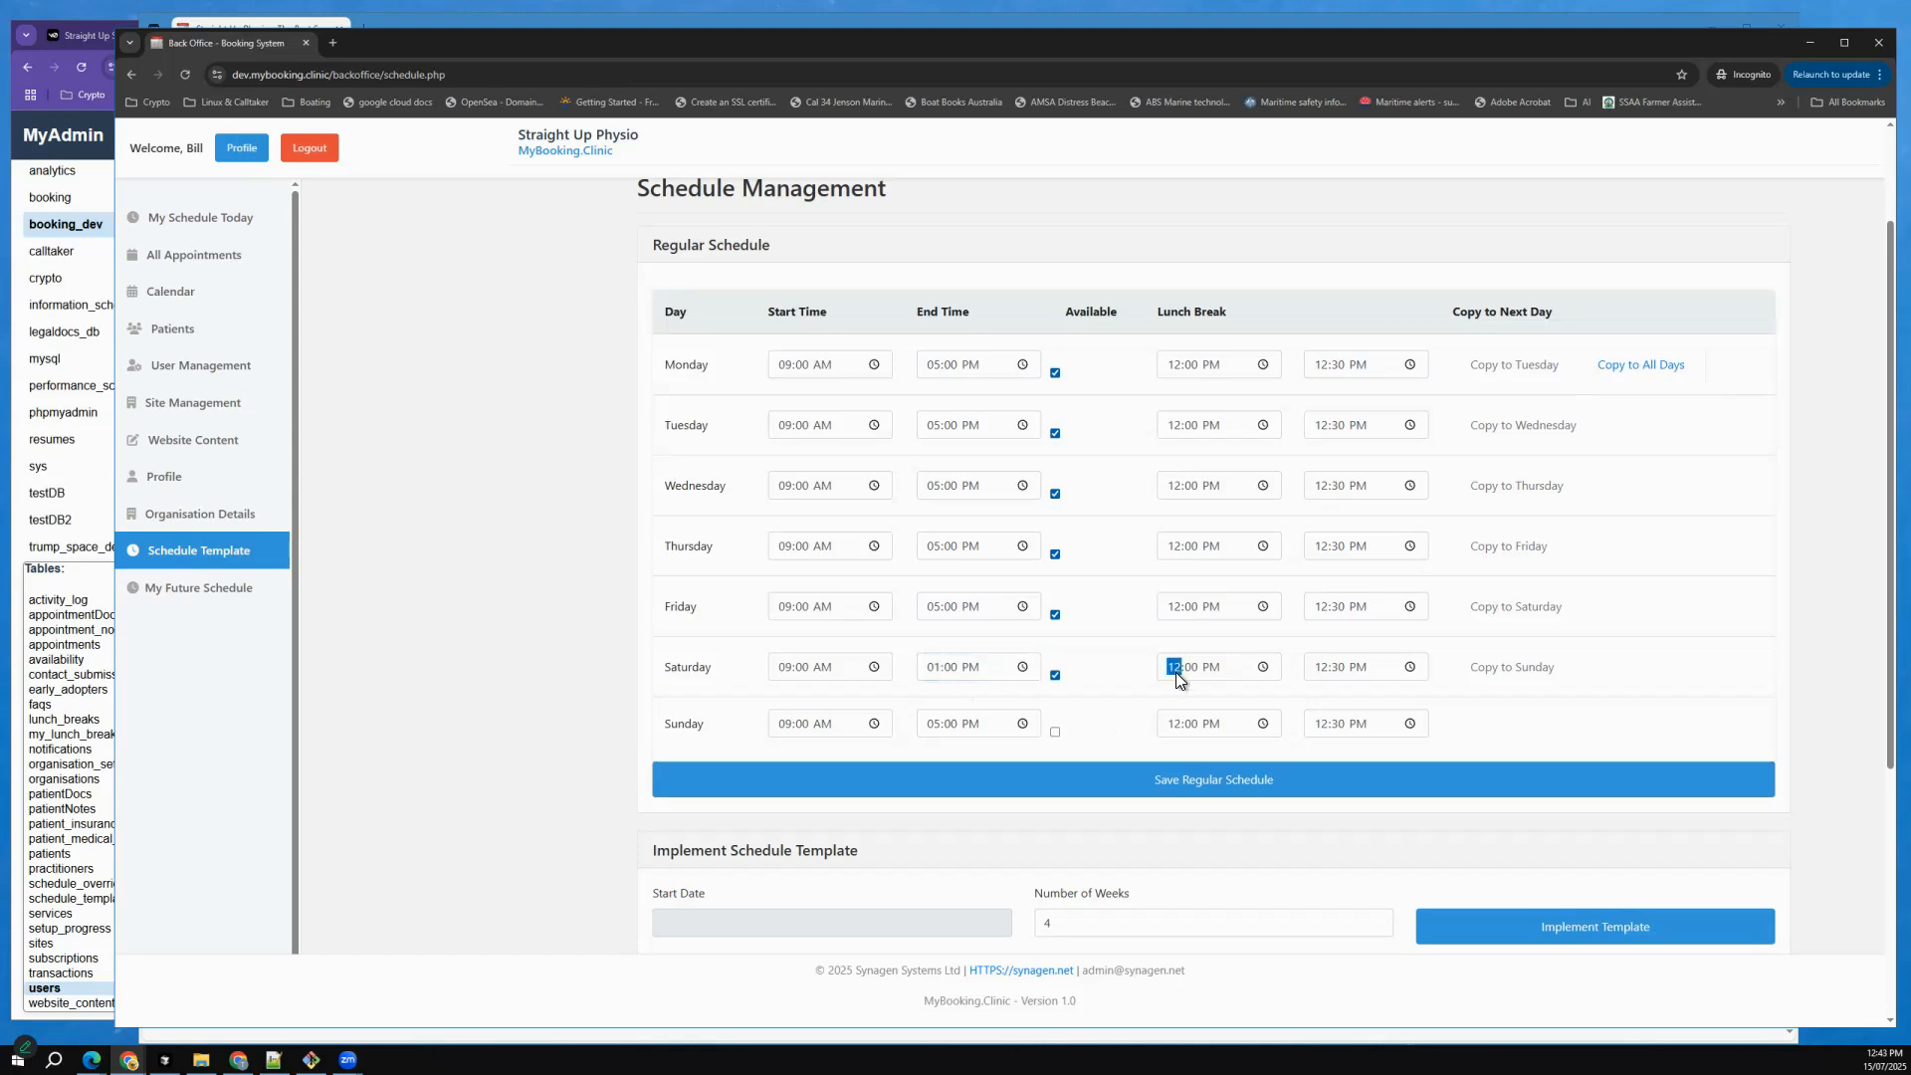
text(11)
click(1328, 671)
click(1363, 783)
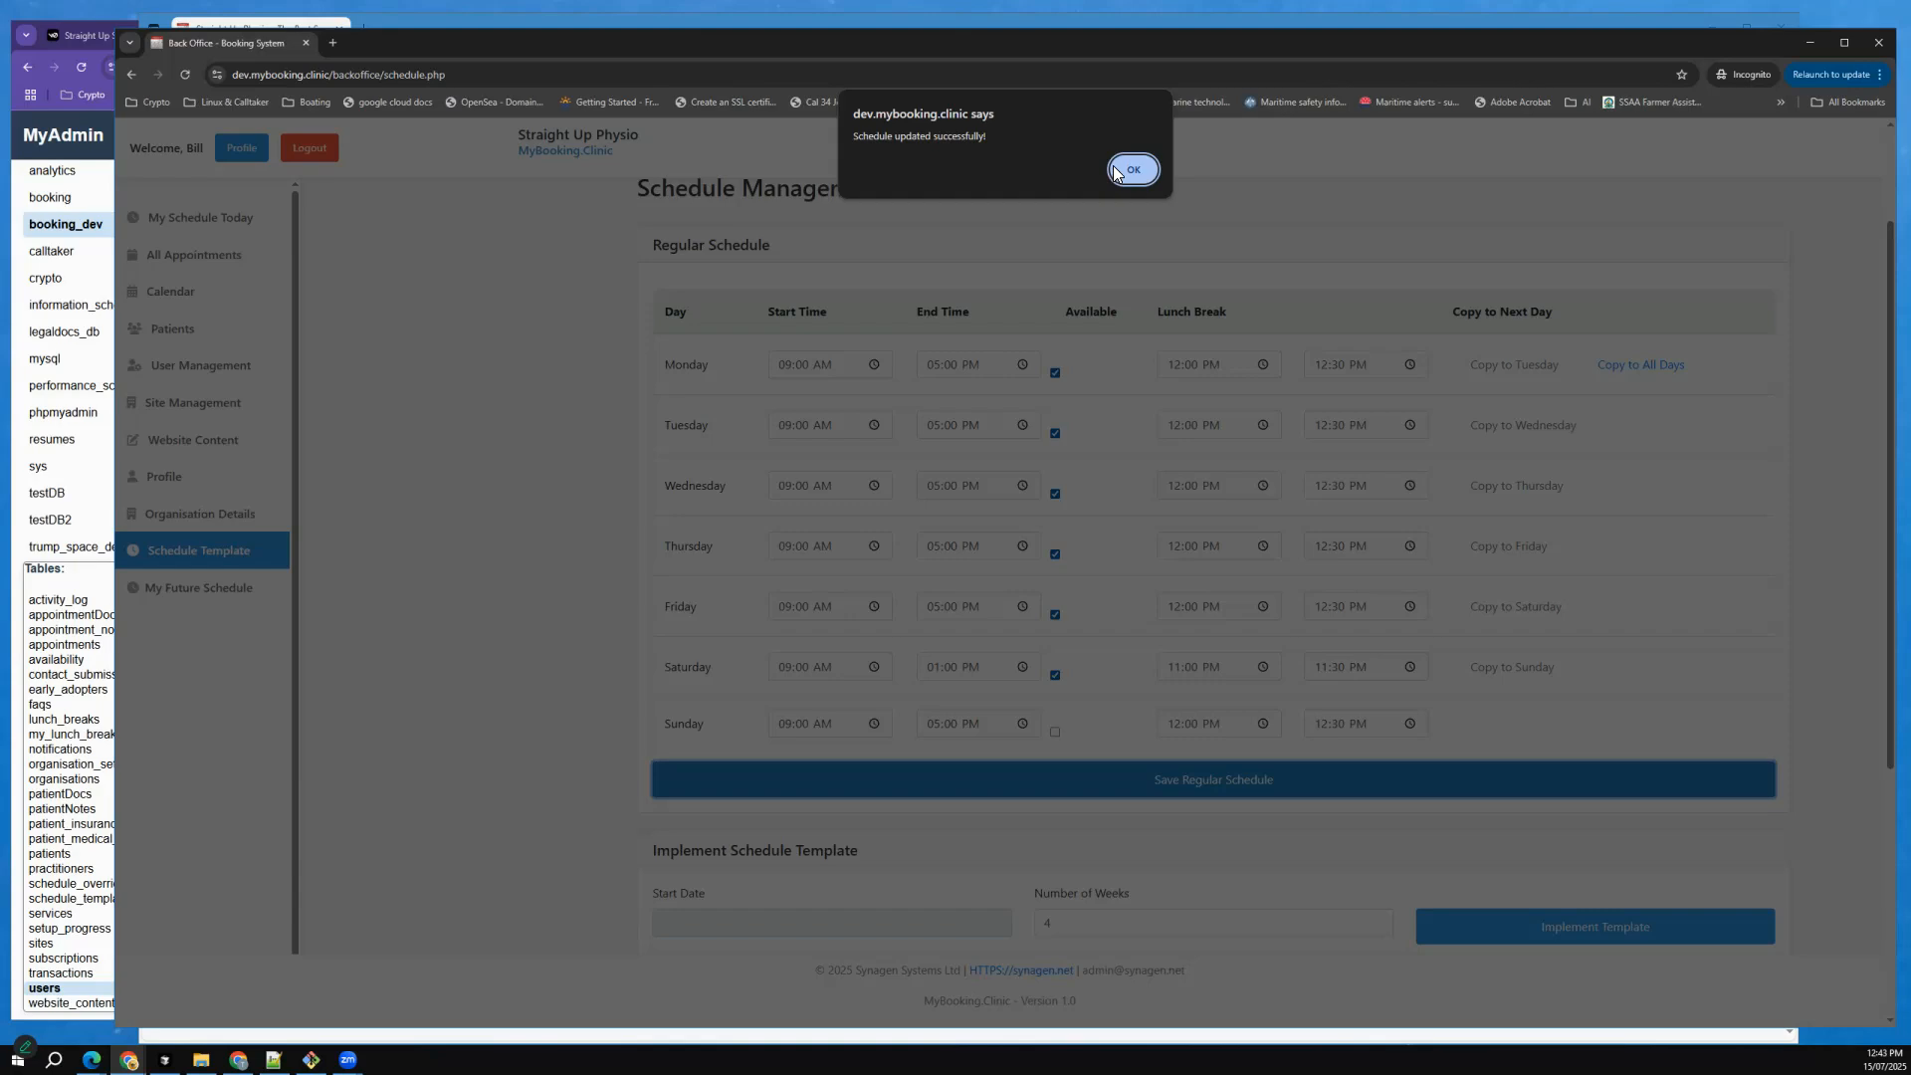
click(1135, 170)
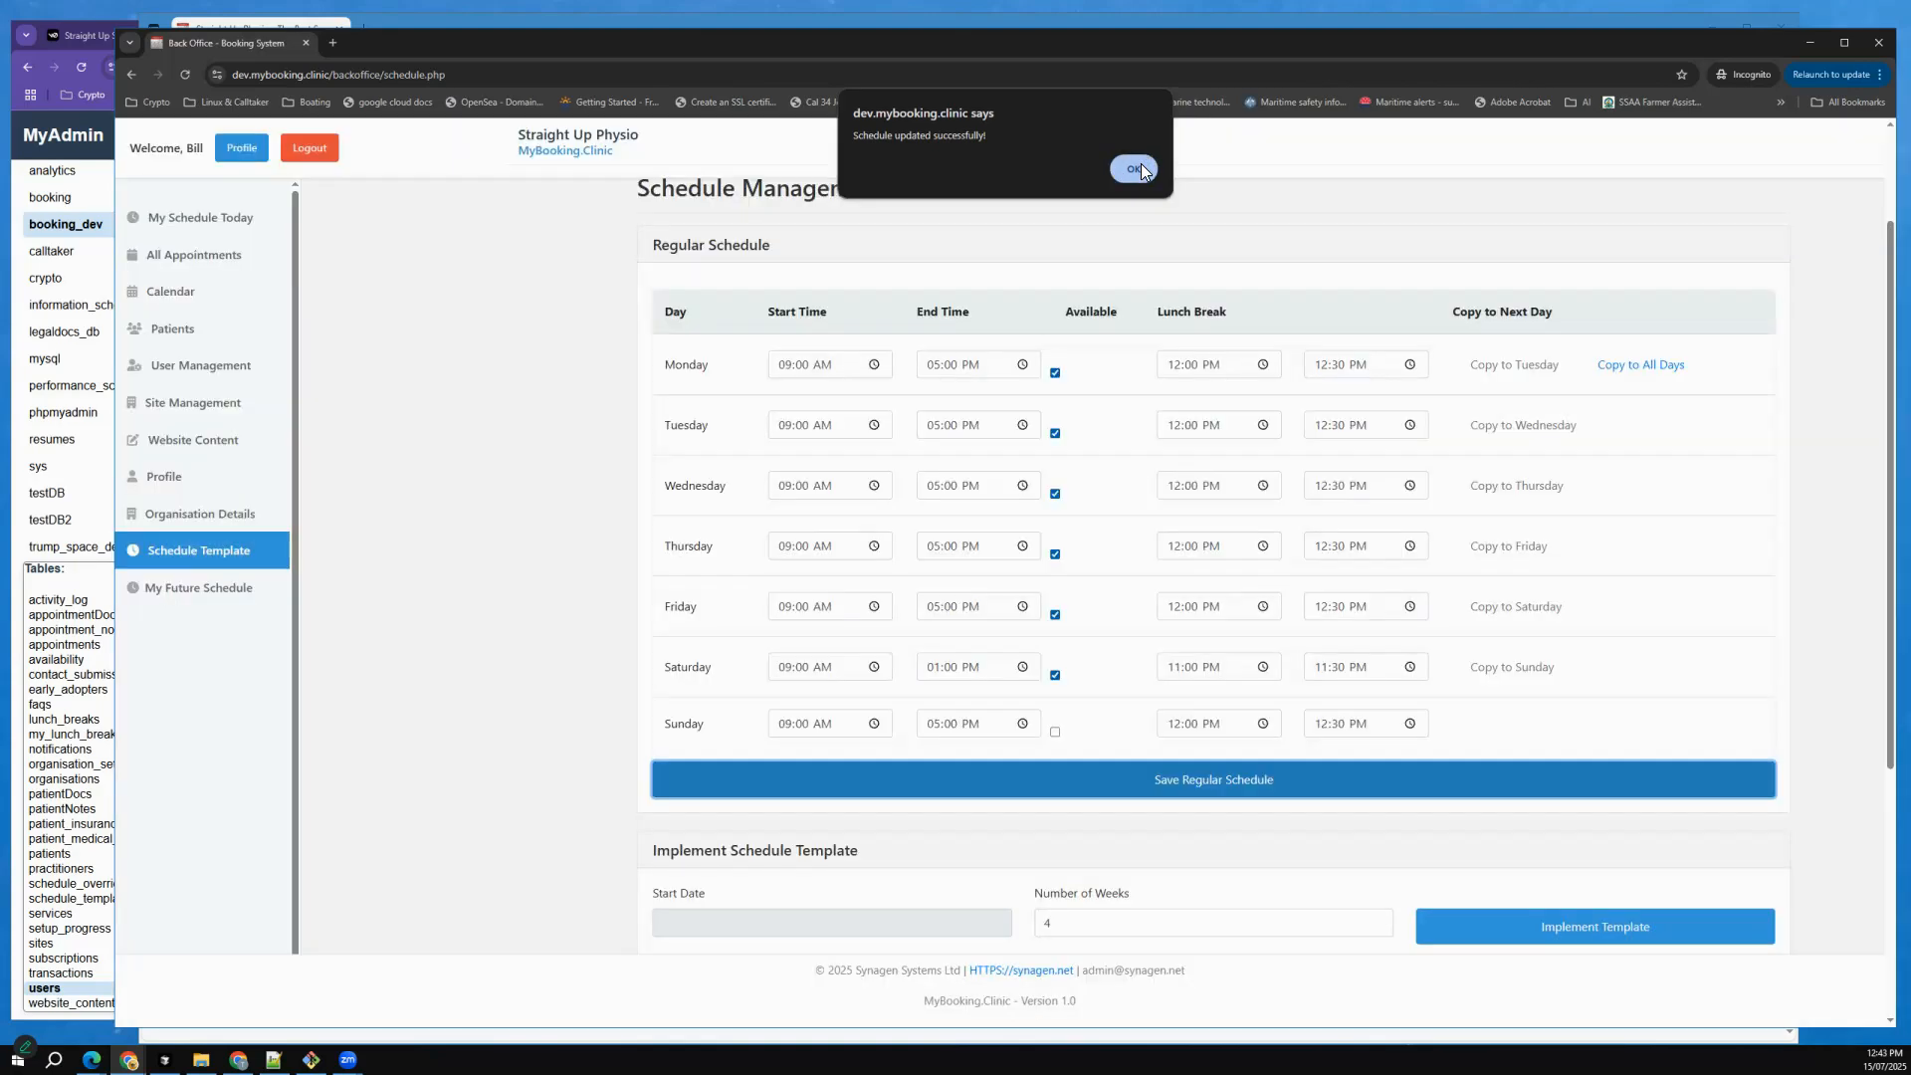
Set the start date for implementing the schedule template to 2025-07-21.
scroll(1028, 724, down, 2)
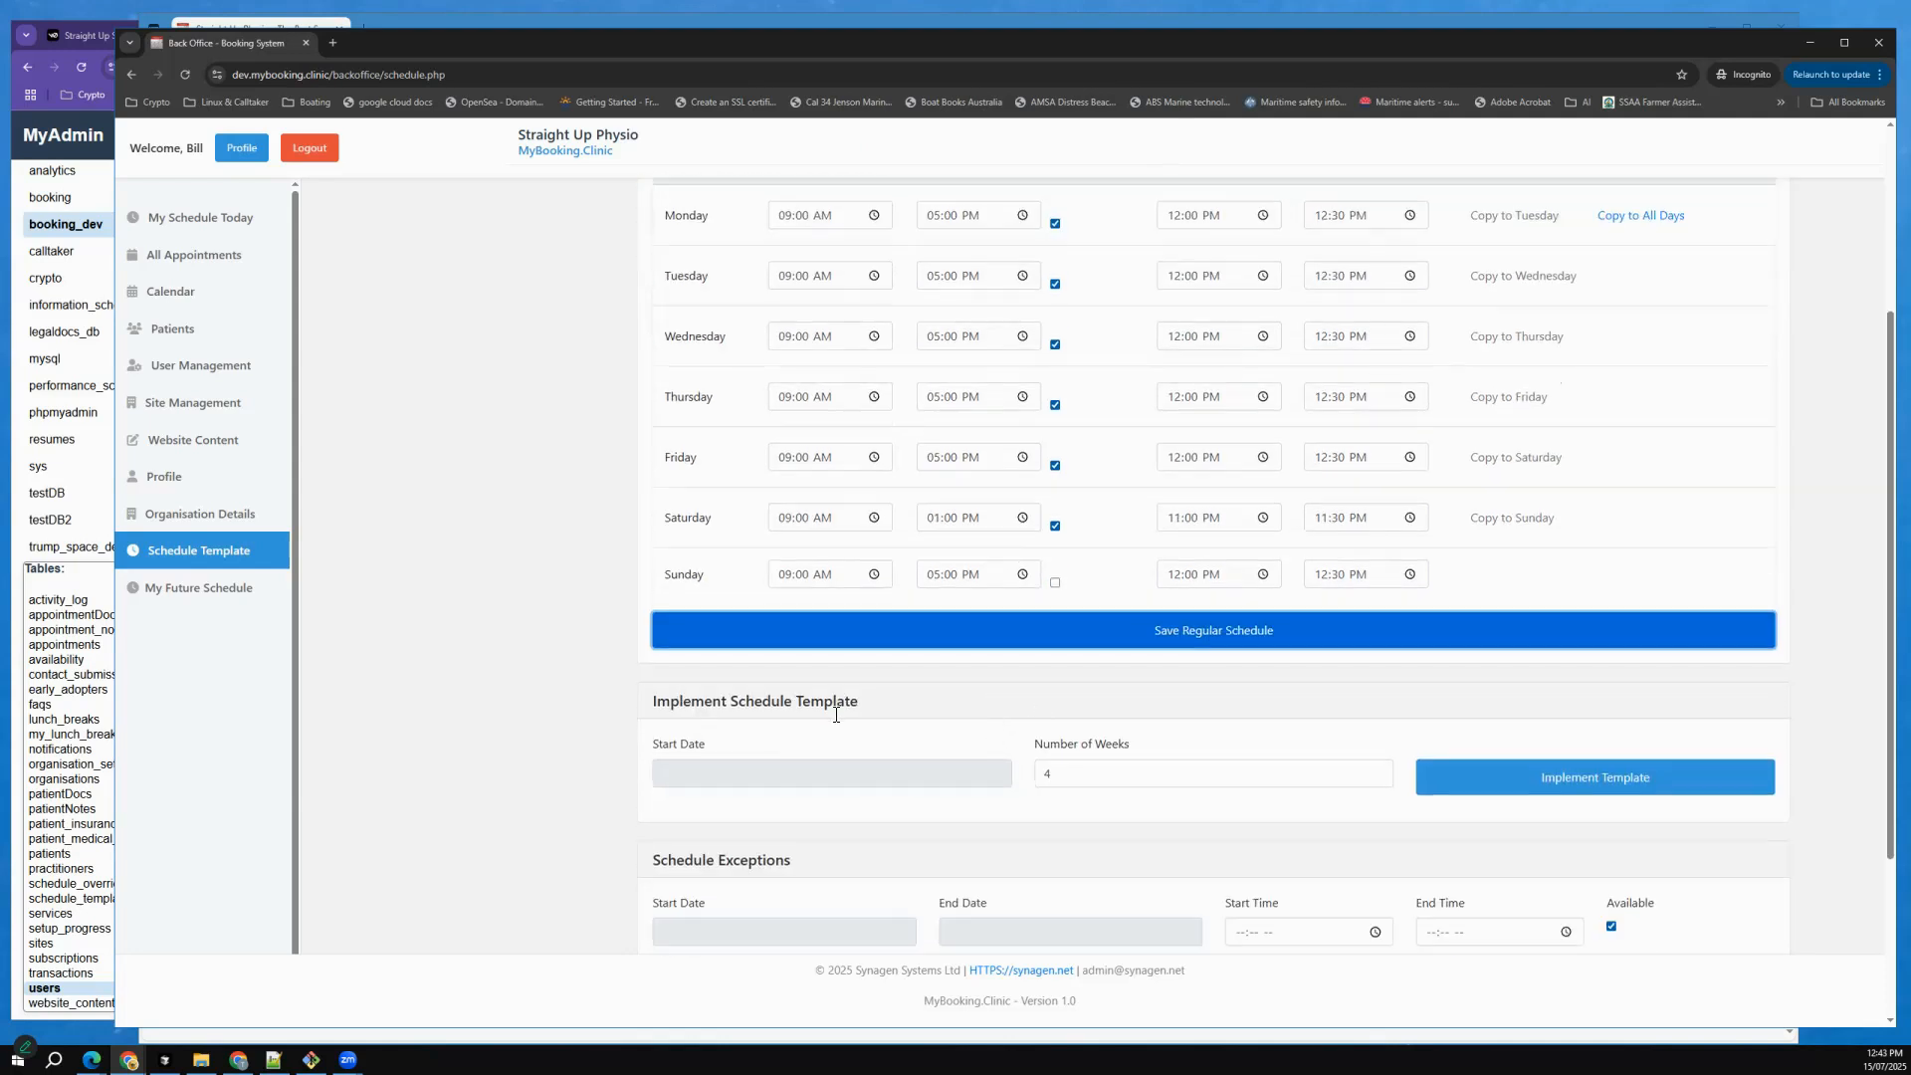
scroll(717, 333, up, 3)
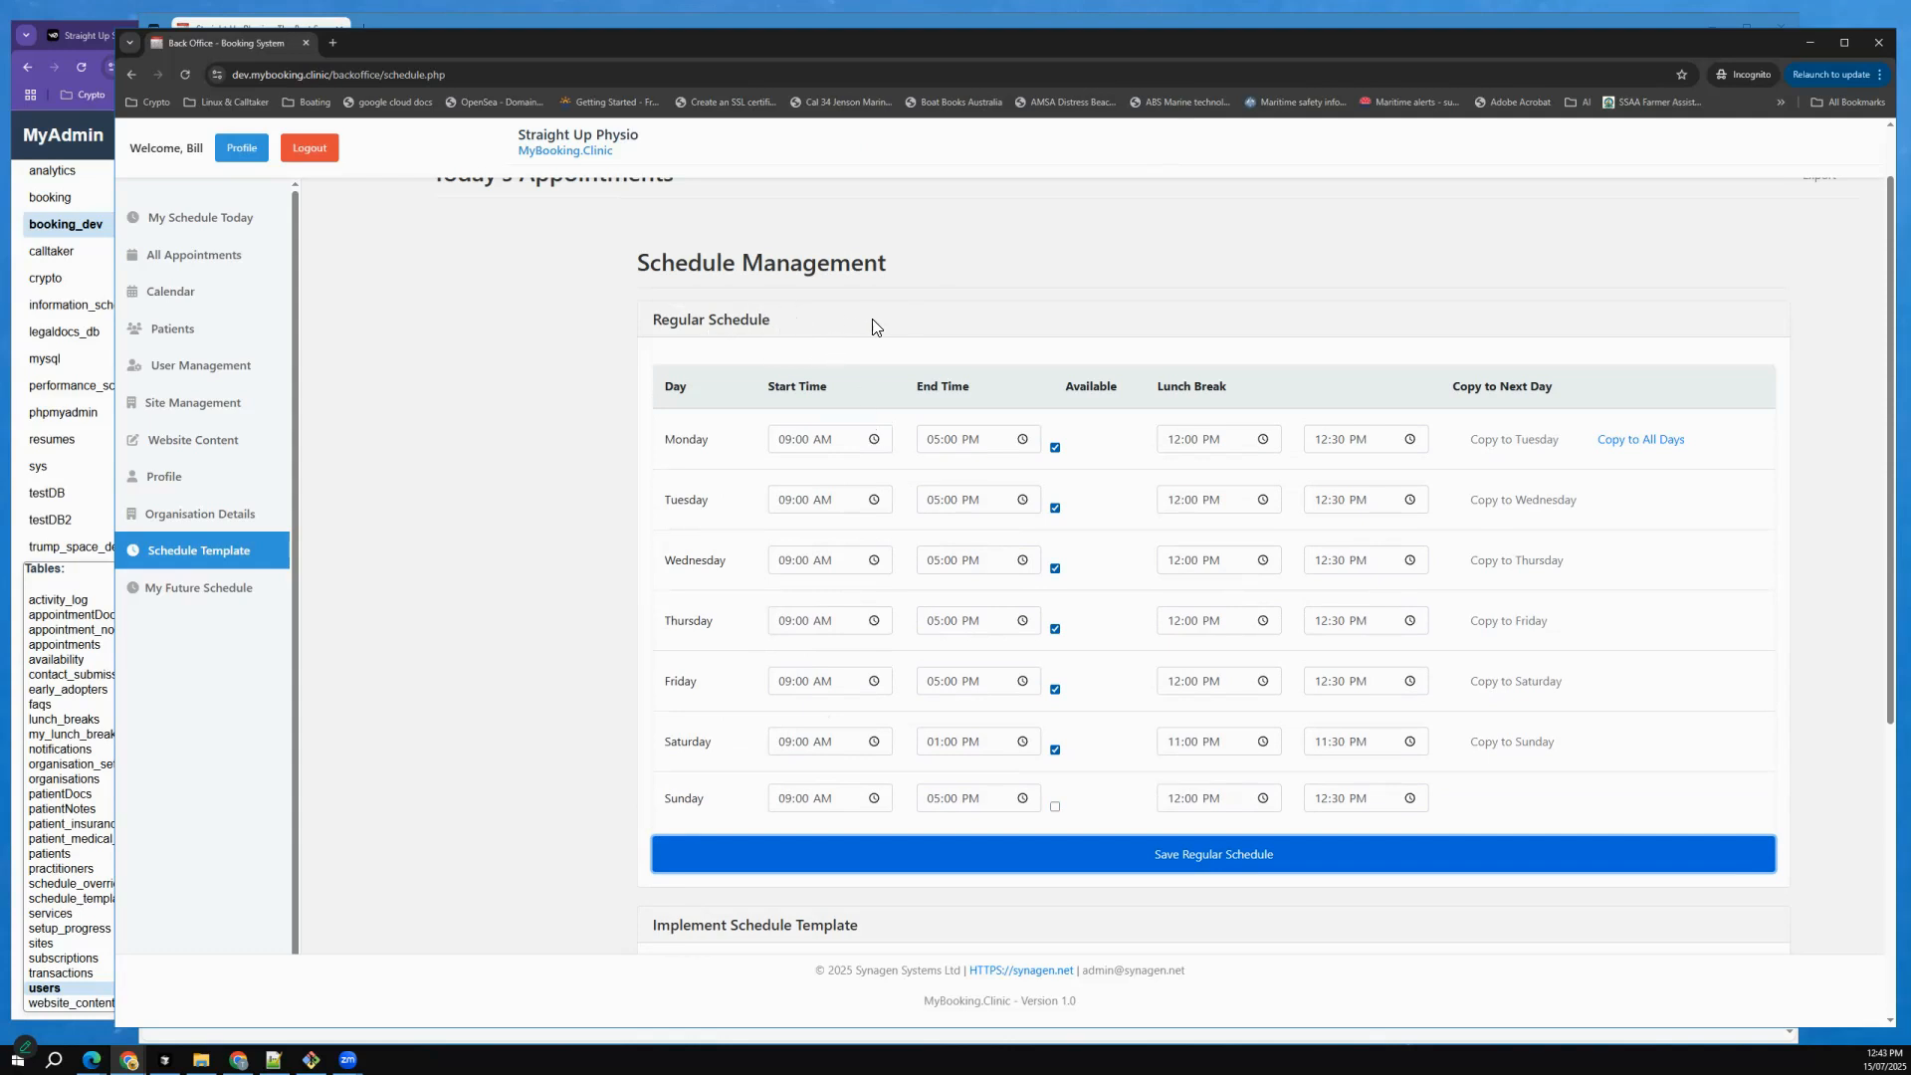
scroll(802, 617, down, 1)
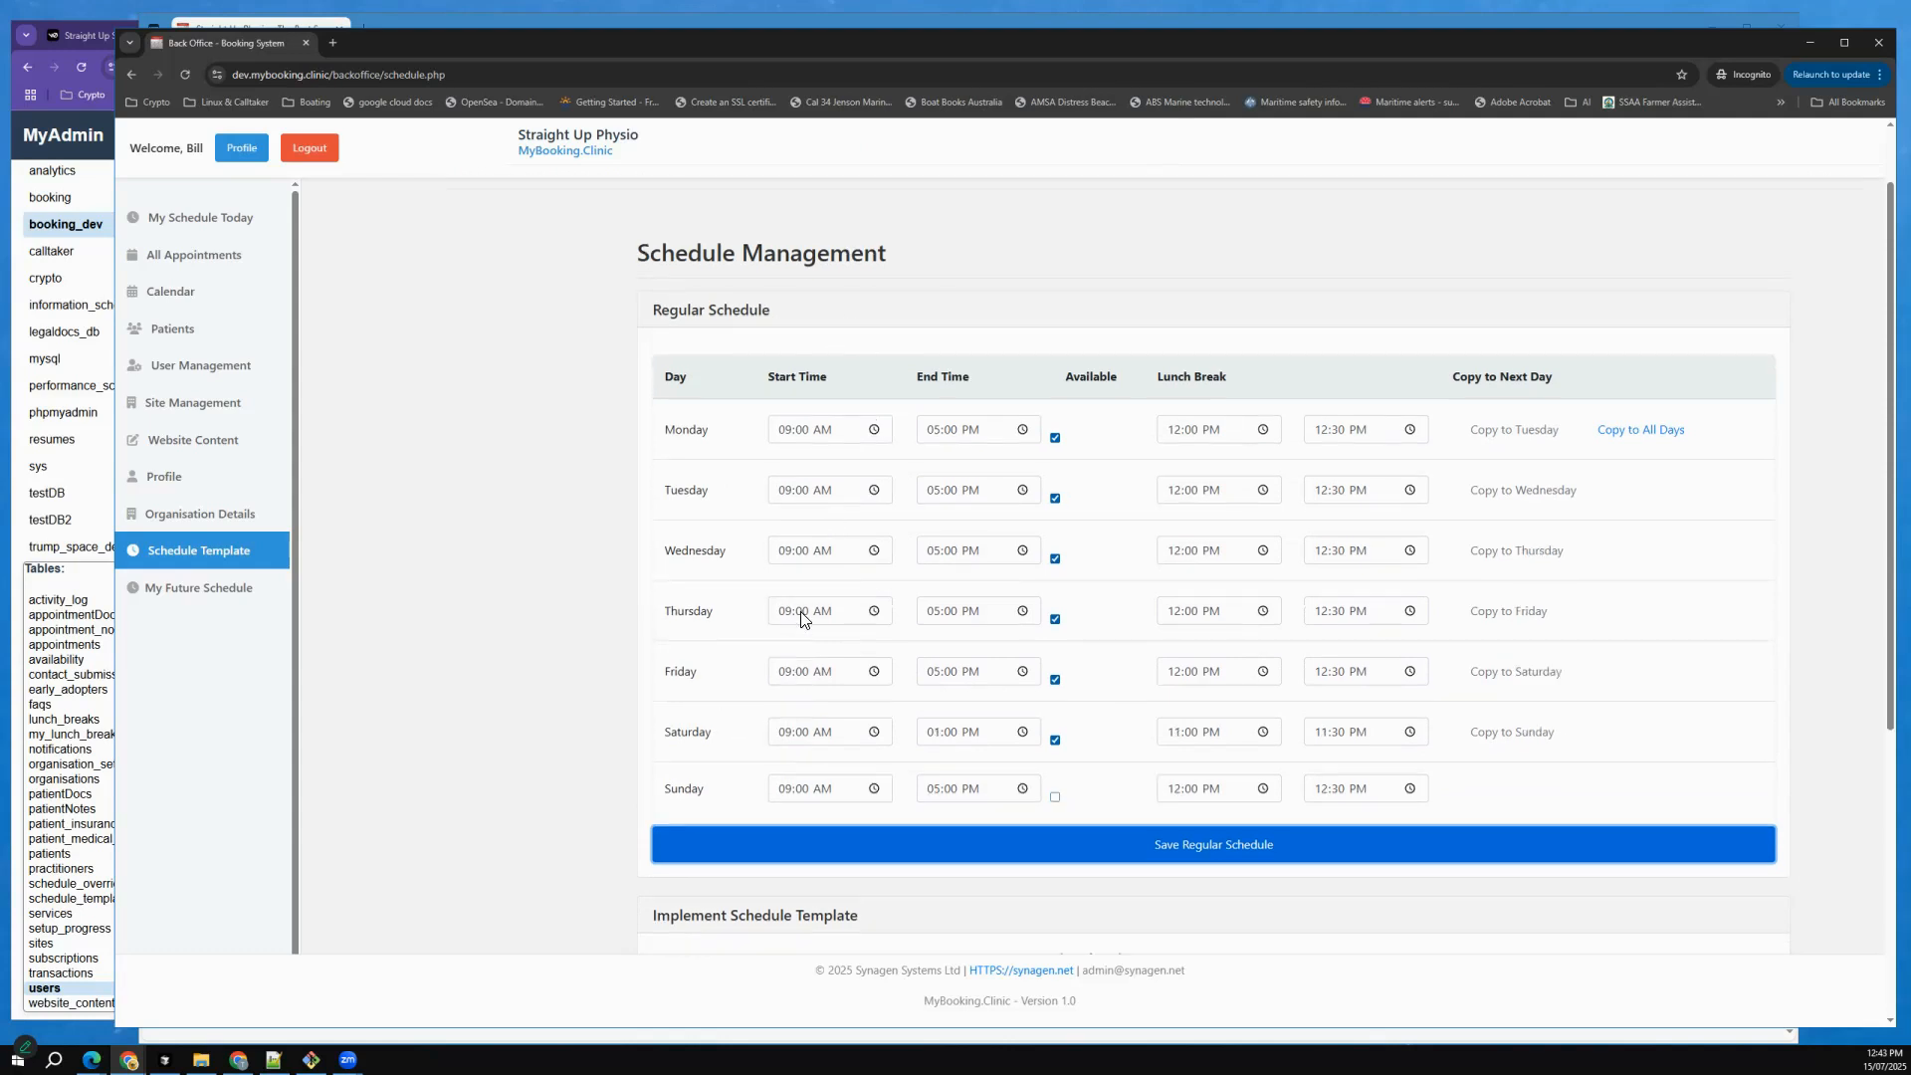
scroll(811, 775, down, 3)
click(800, 756)
scroll(801, 757, down, 1)
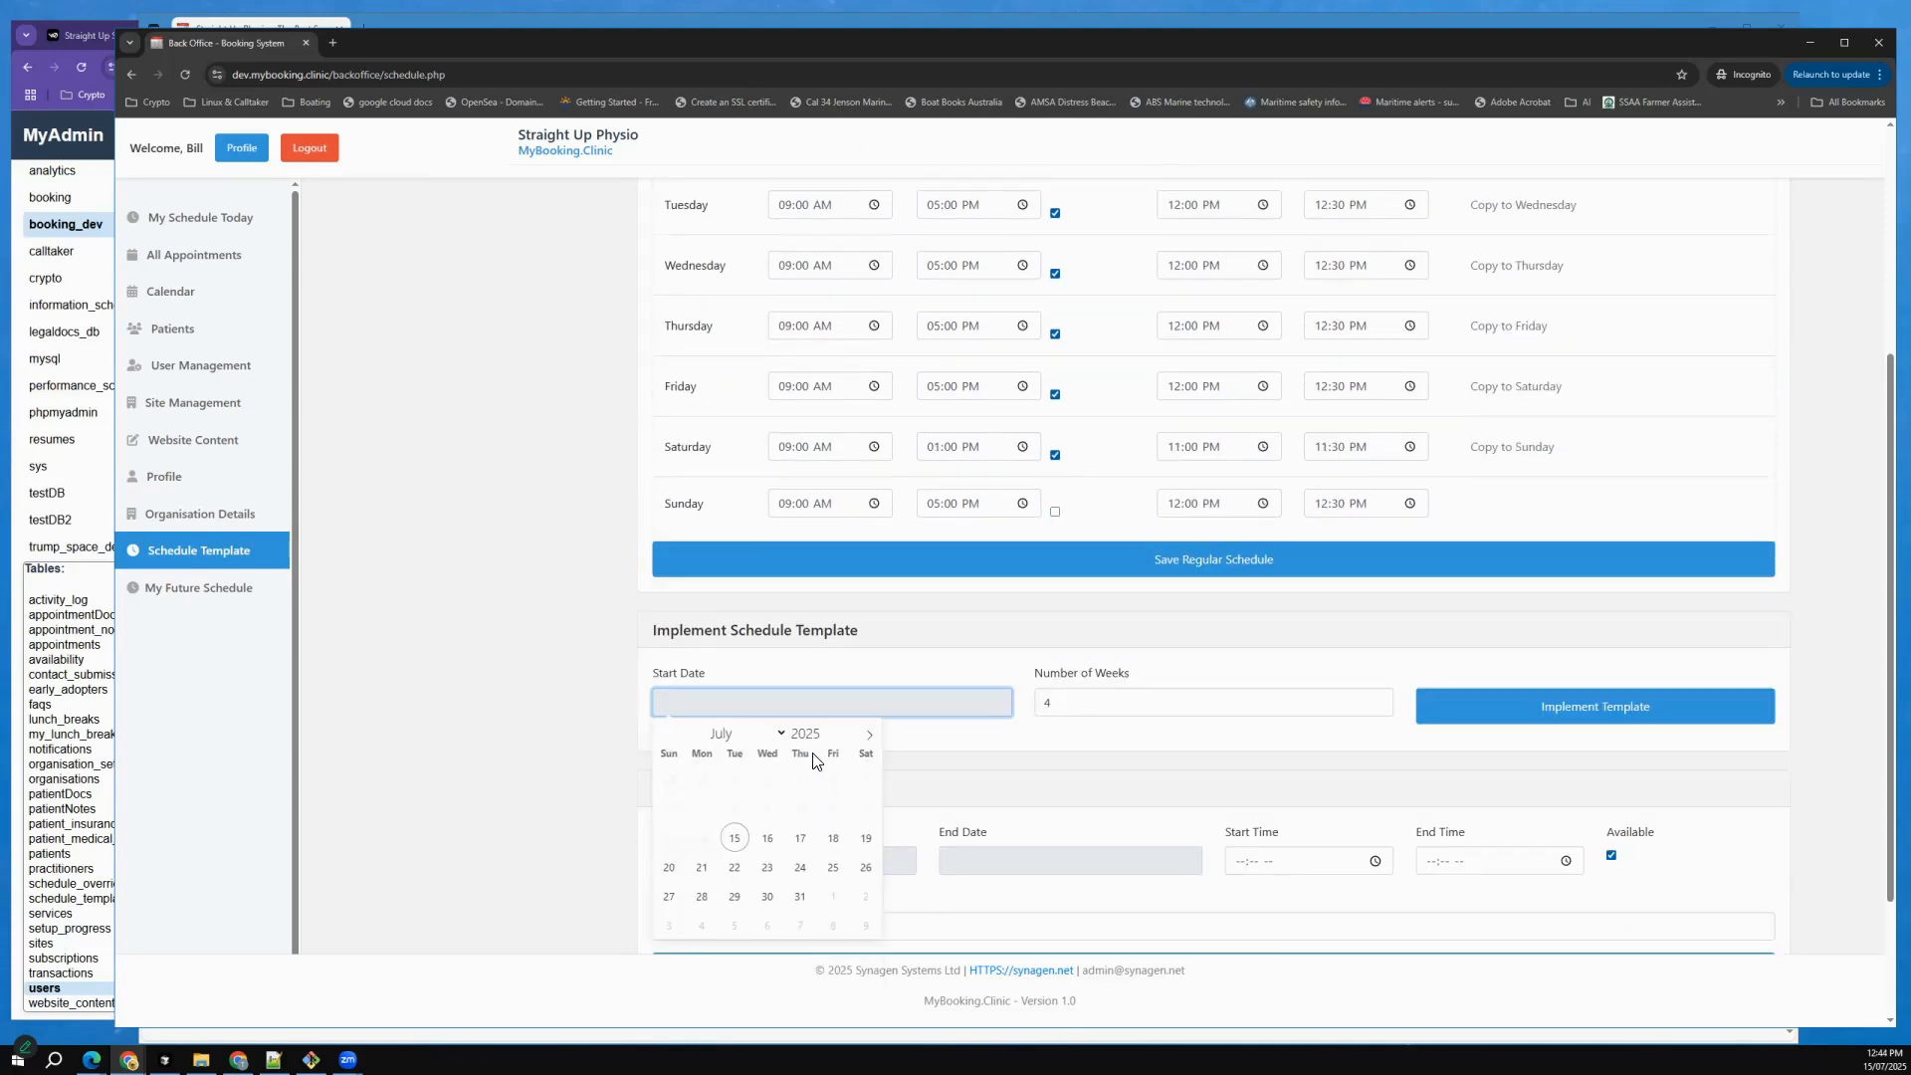
scroll(823, 763, down, 1)
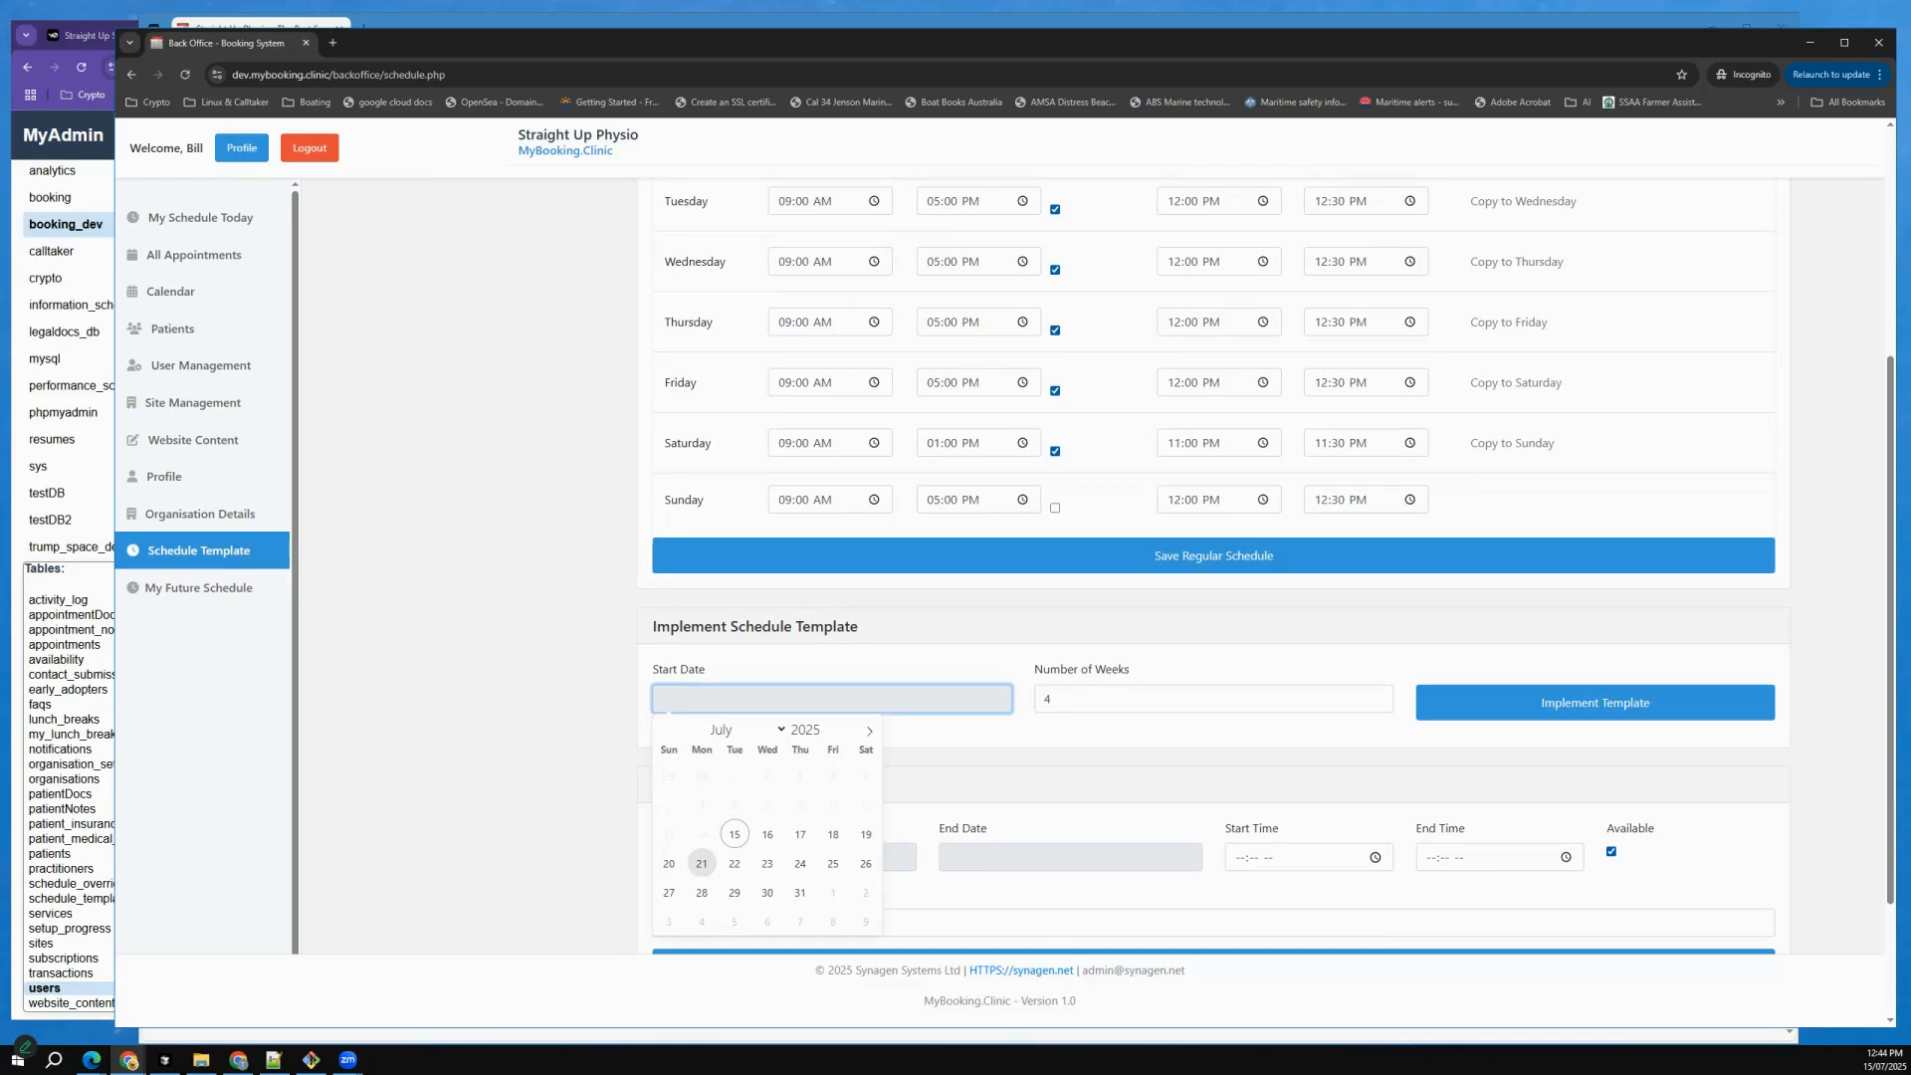
click(702, 863)
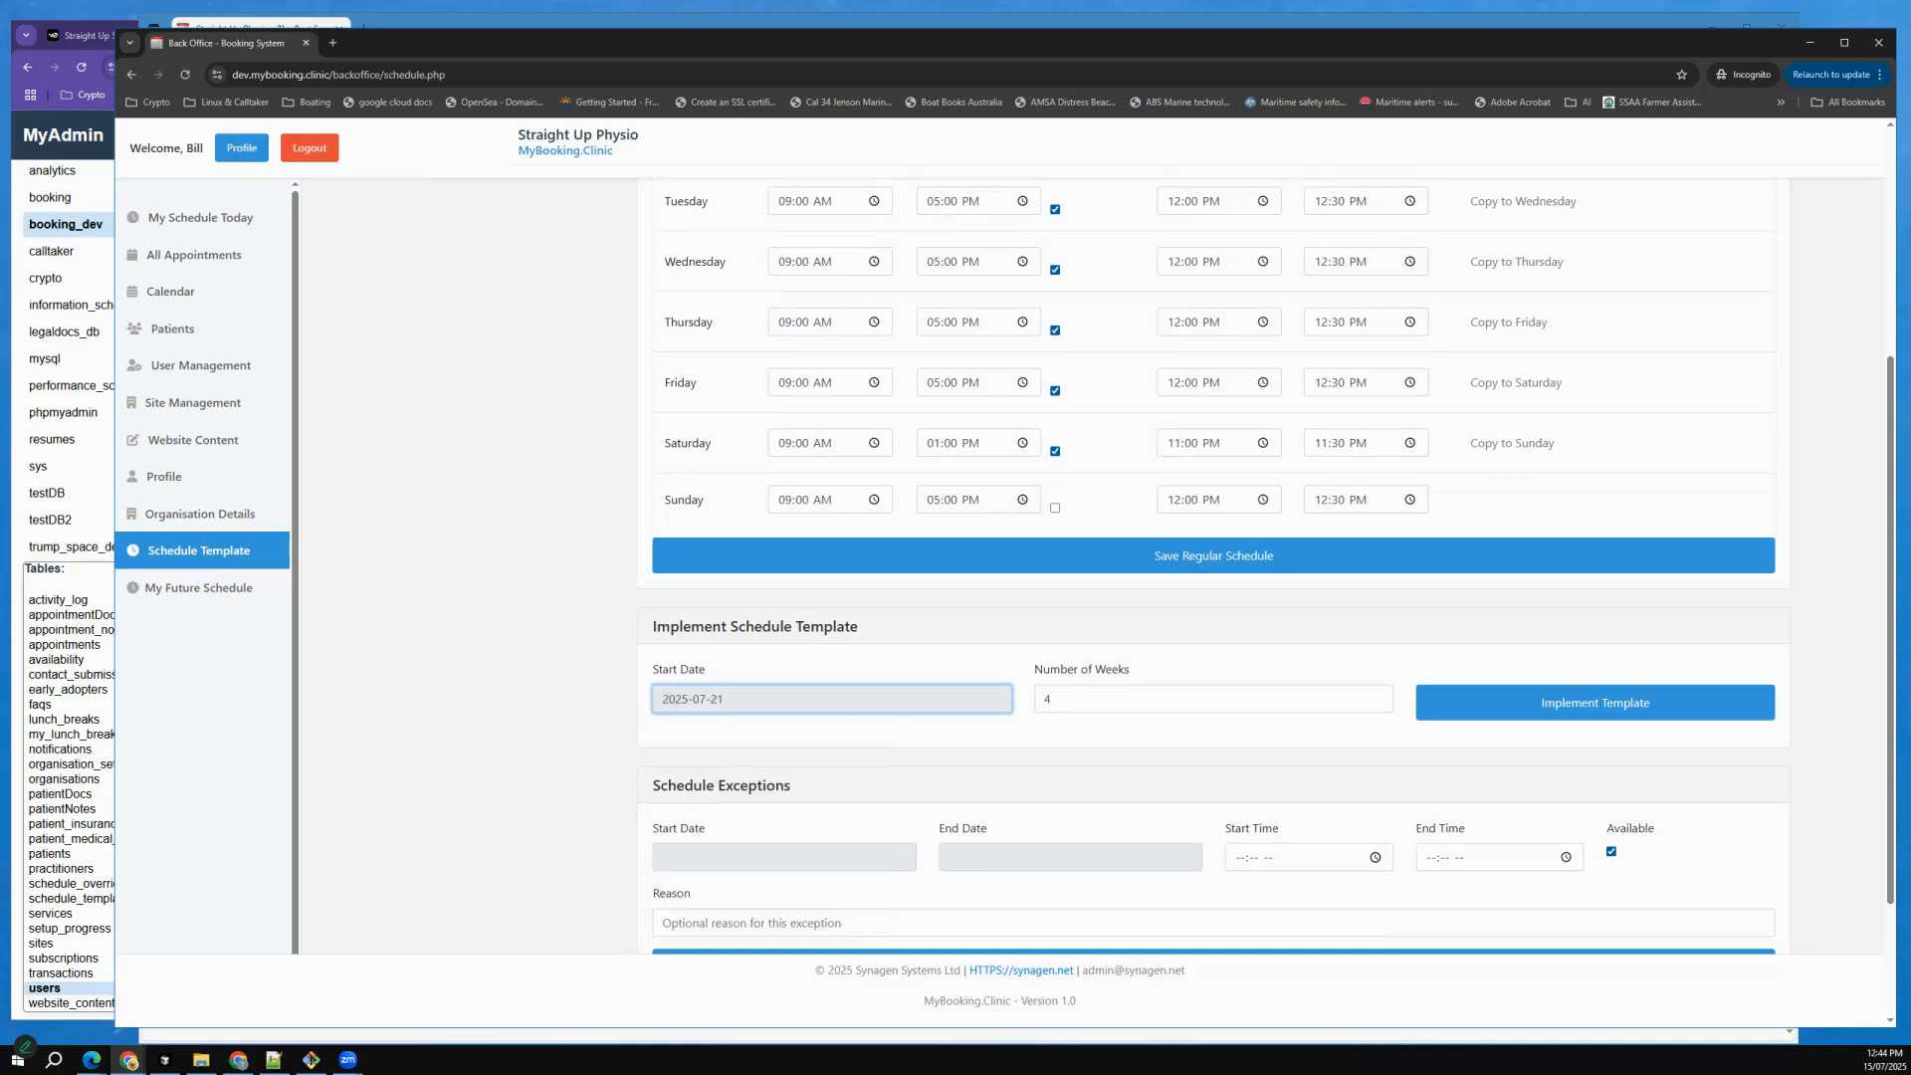
Set the number of weeks to 8 and implement the schedule template.
double_click(1051, 701)
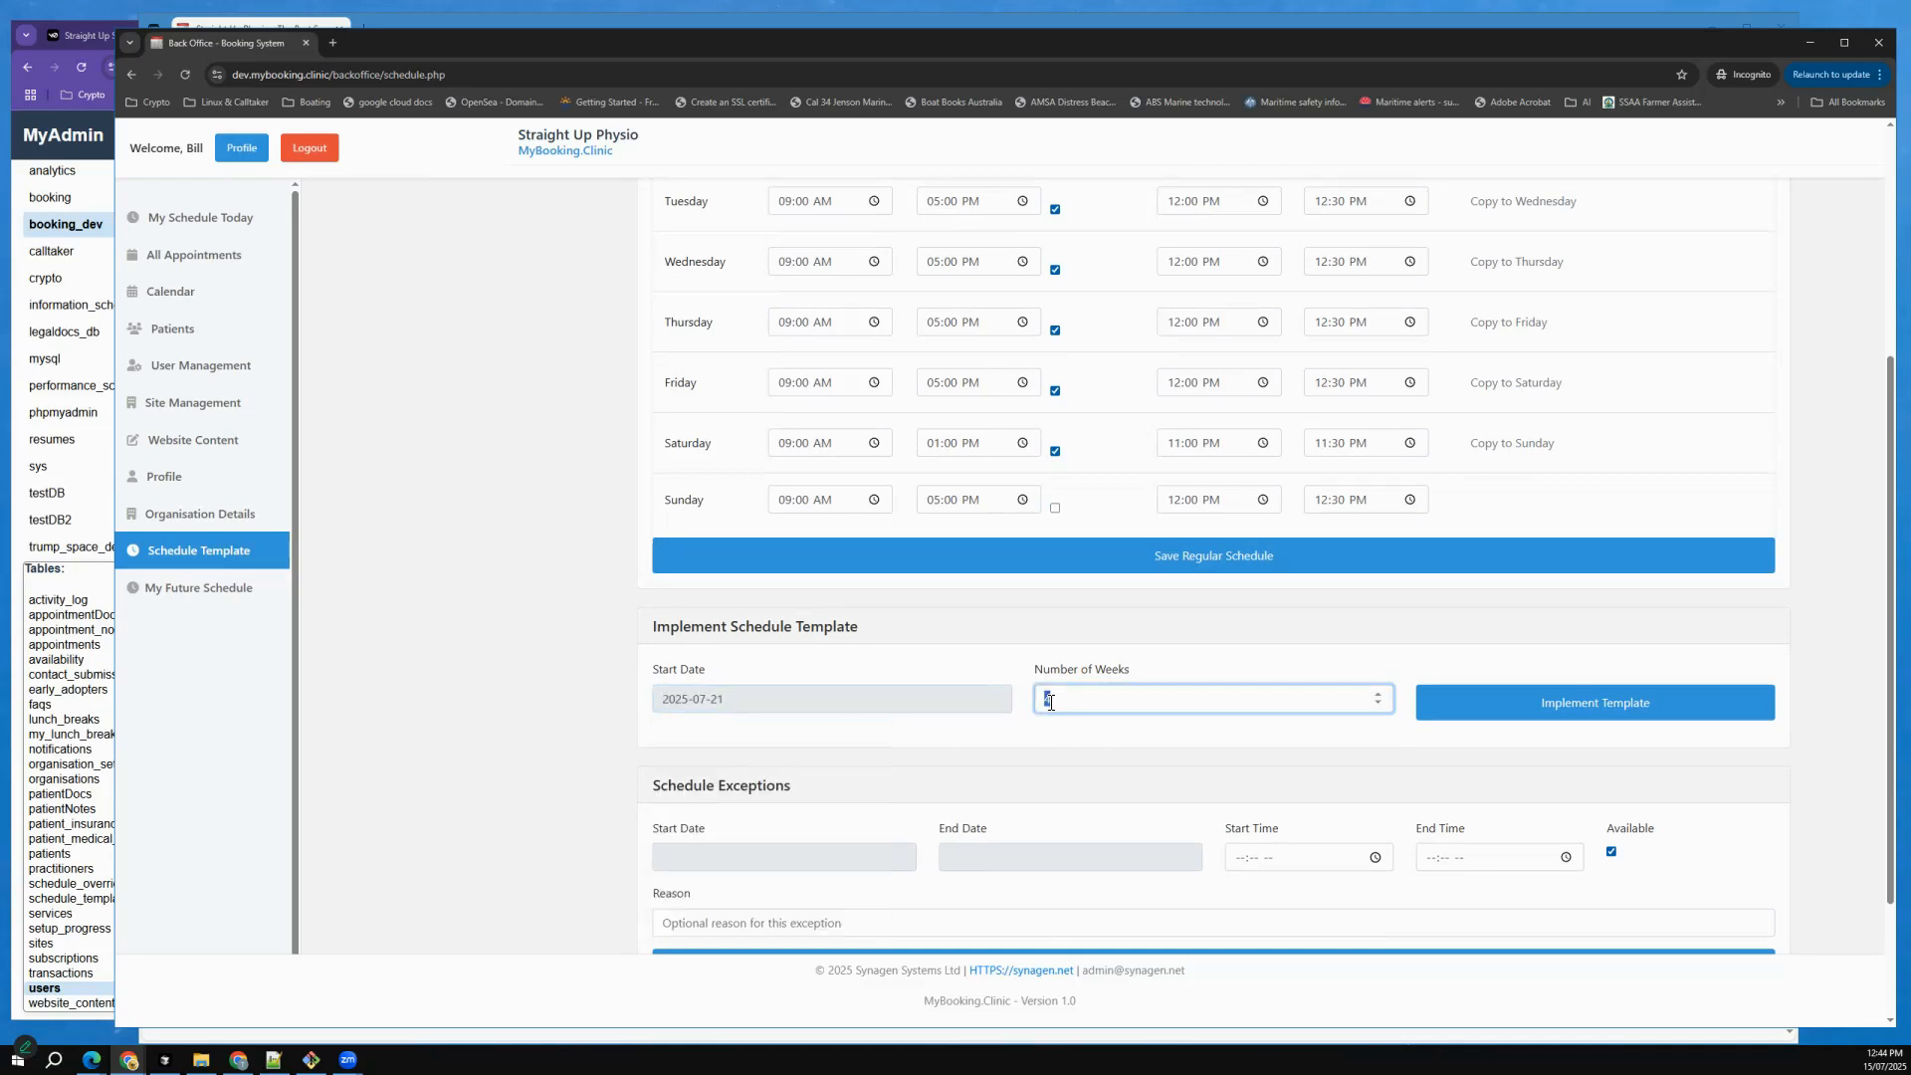
text(8)
key(Tab)
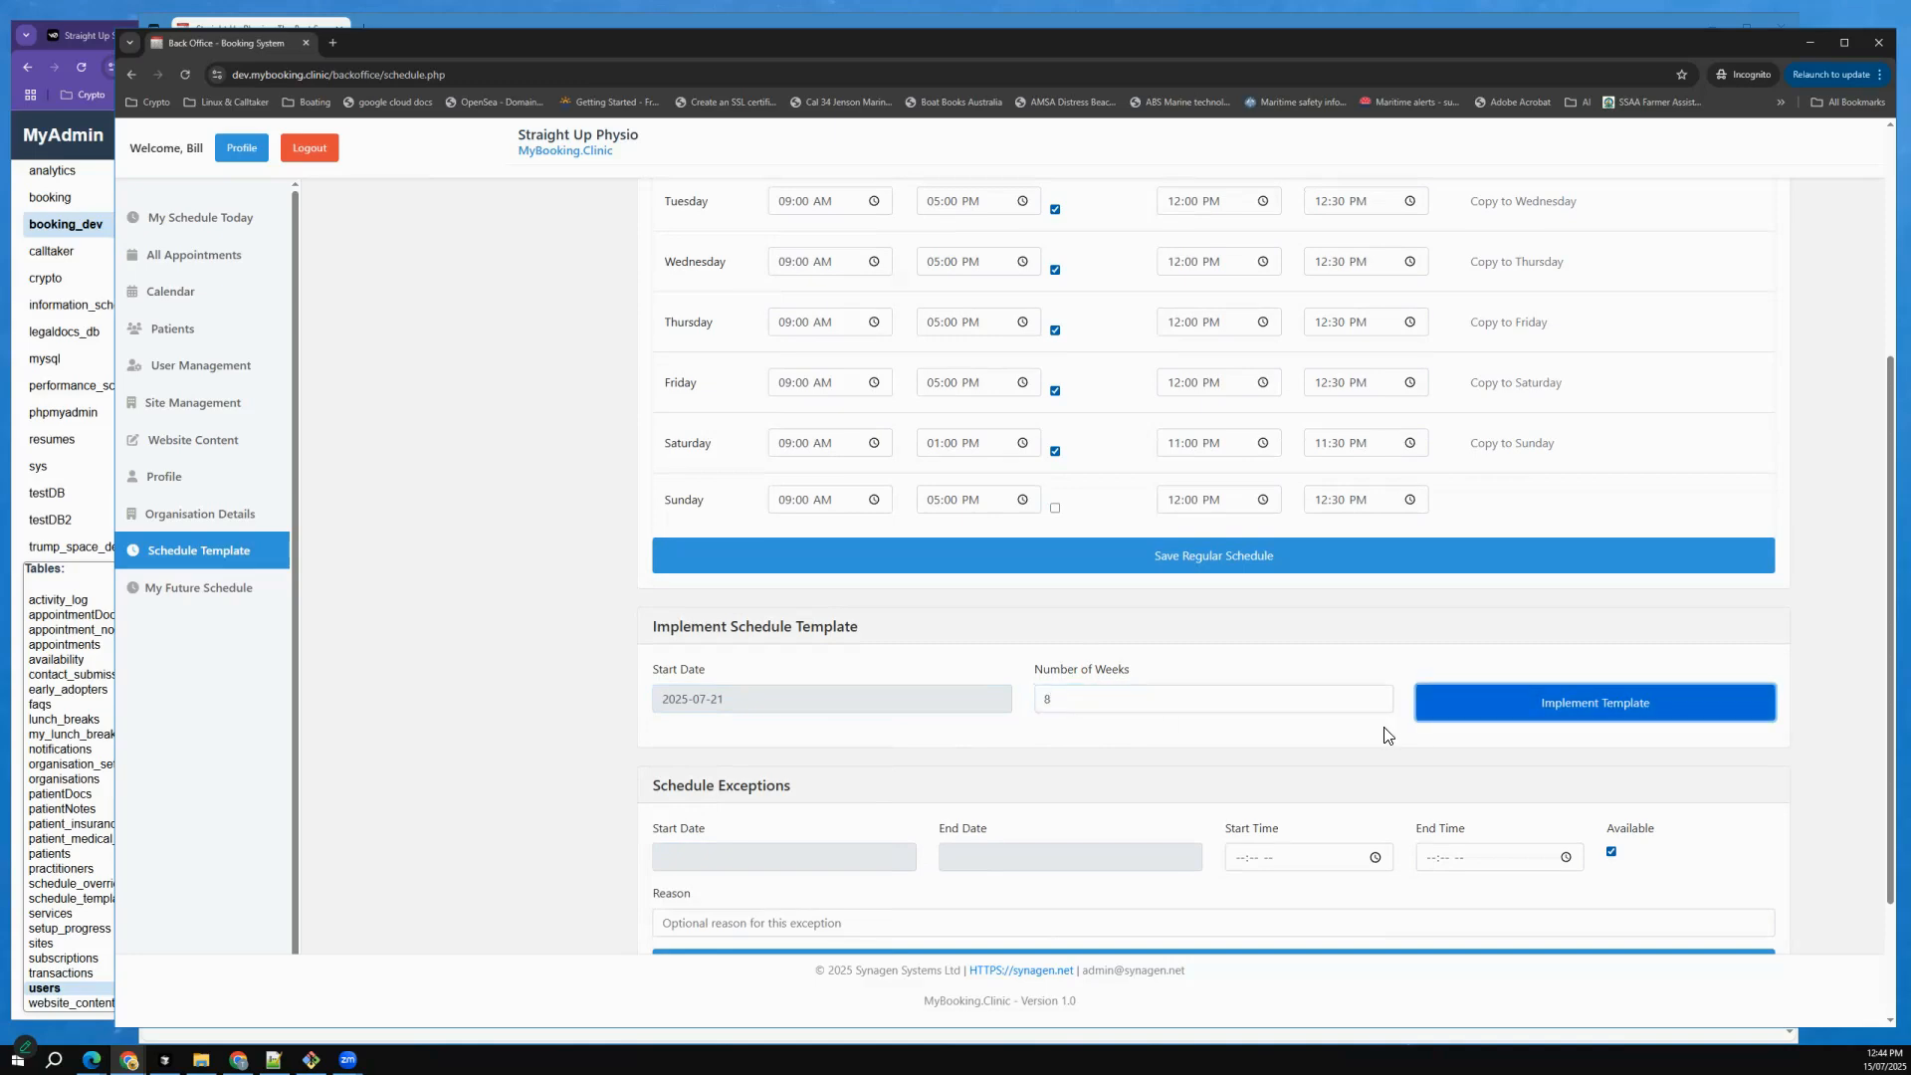
key(Return)
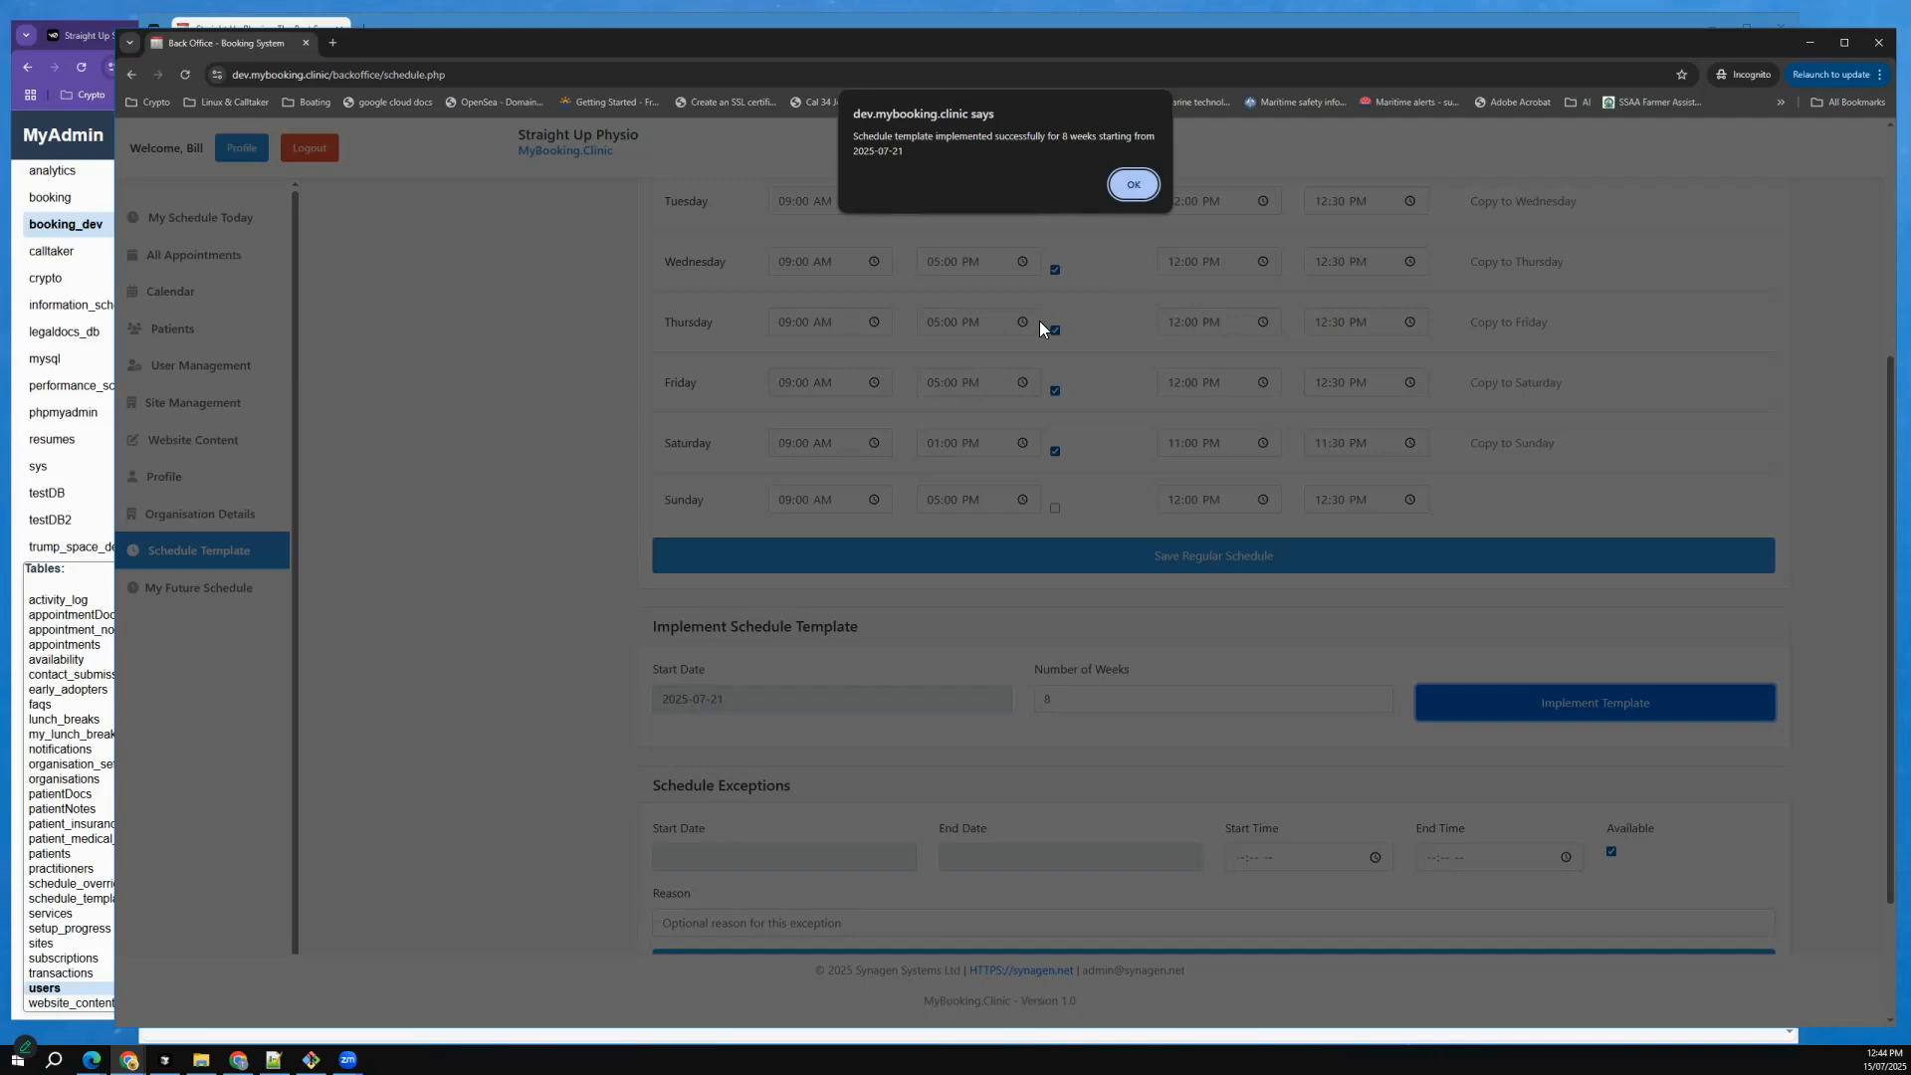
key(Return)
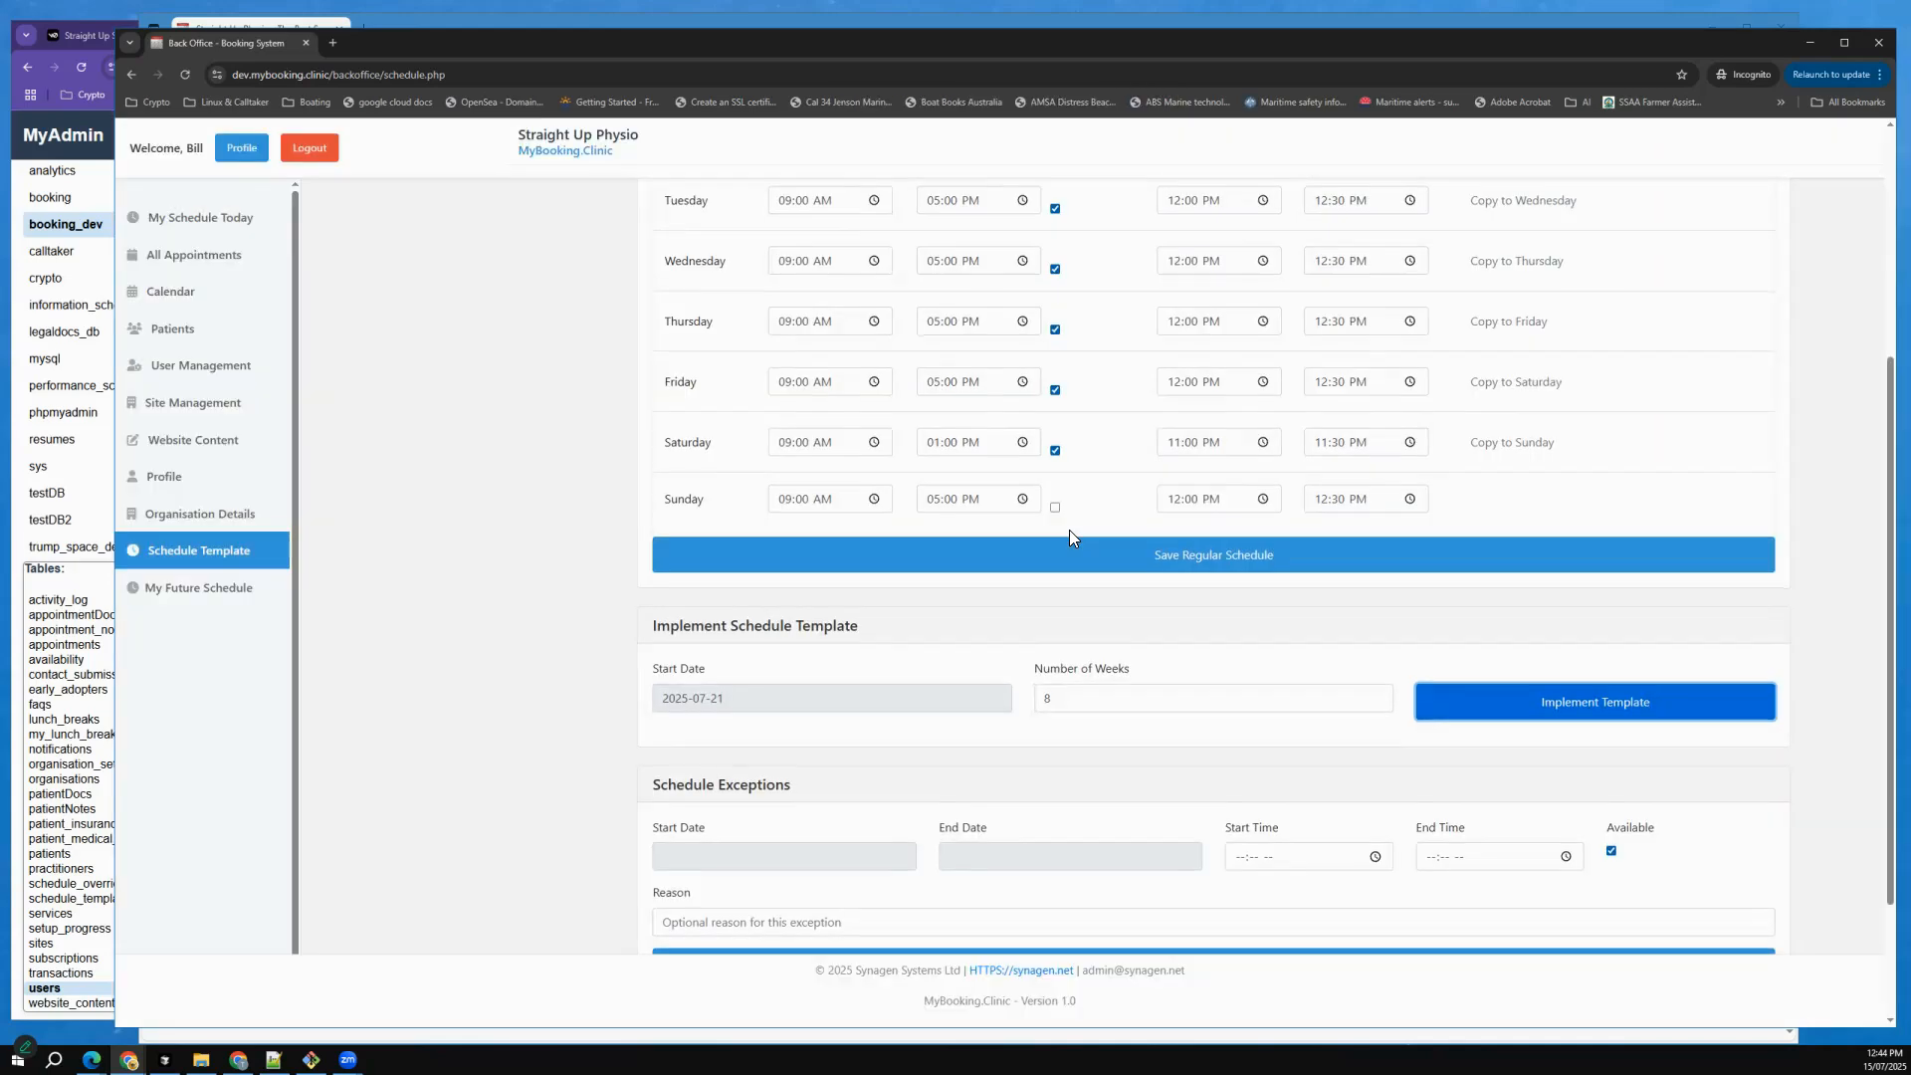
Open My Future Schedule and review the daily availability for July and August 2025.
scroll(958, 766, down, 3)
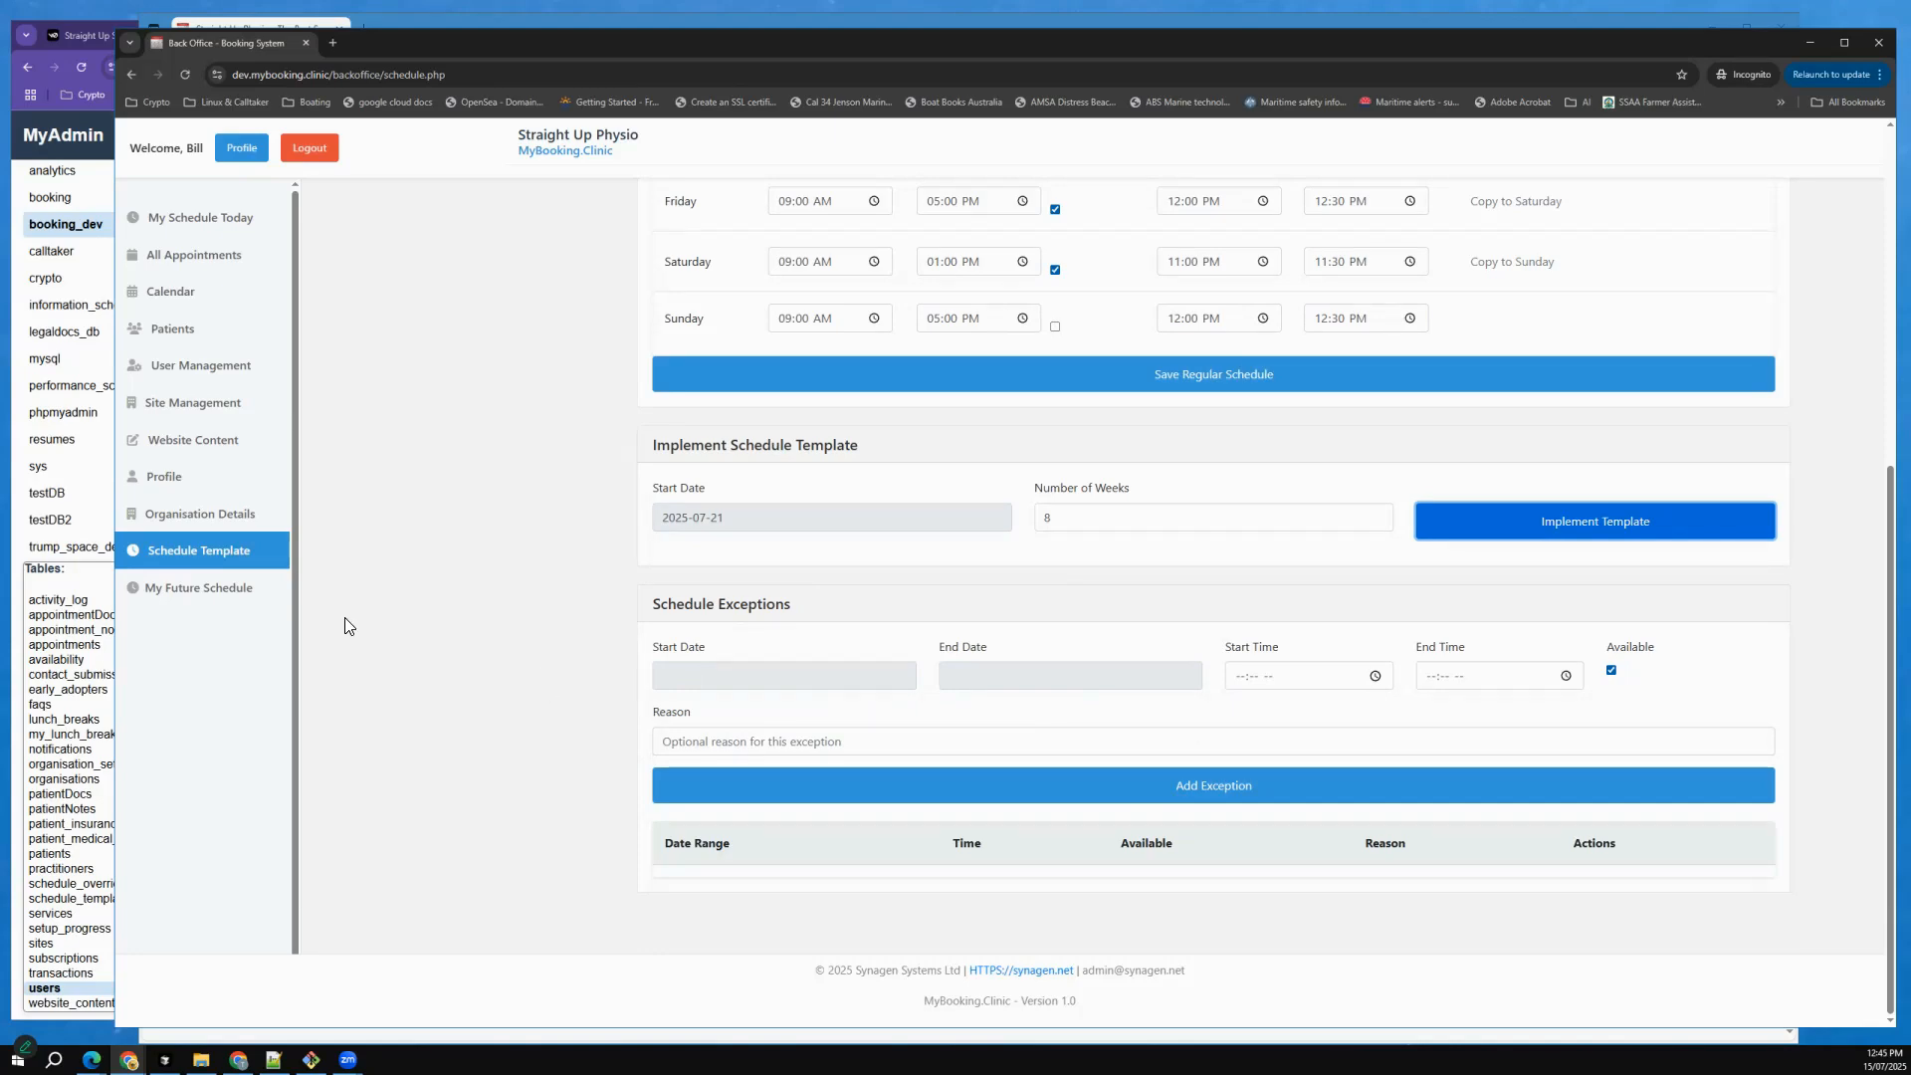
click(199, 594)
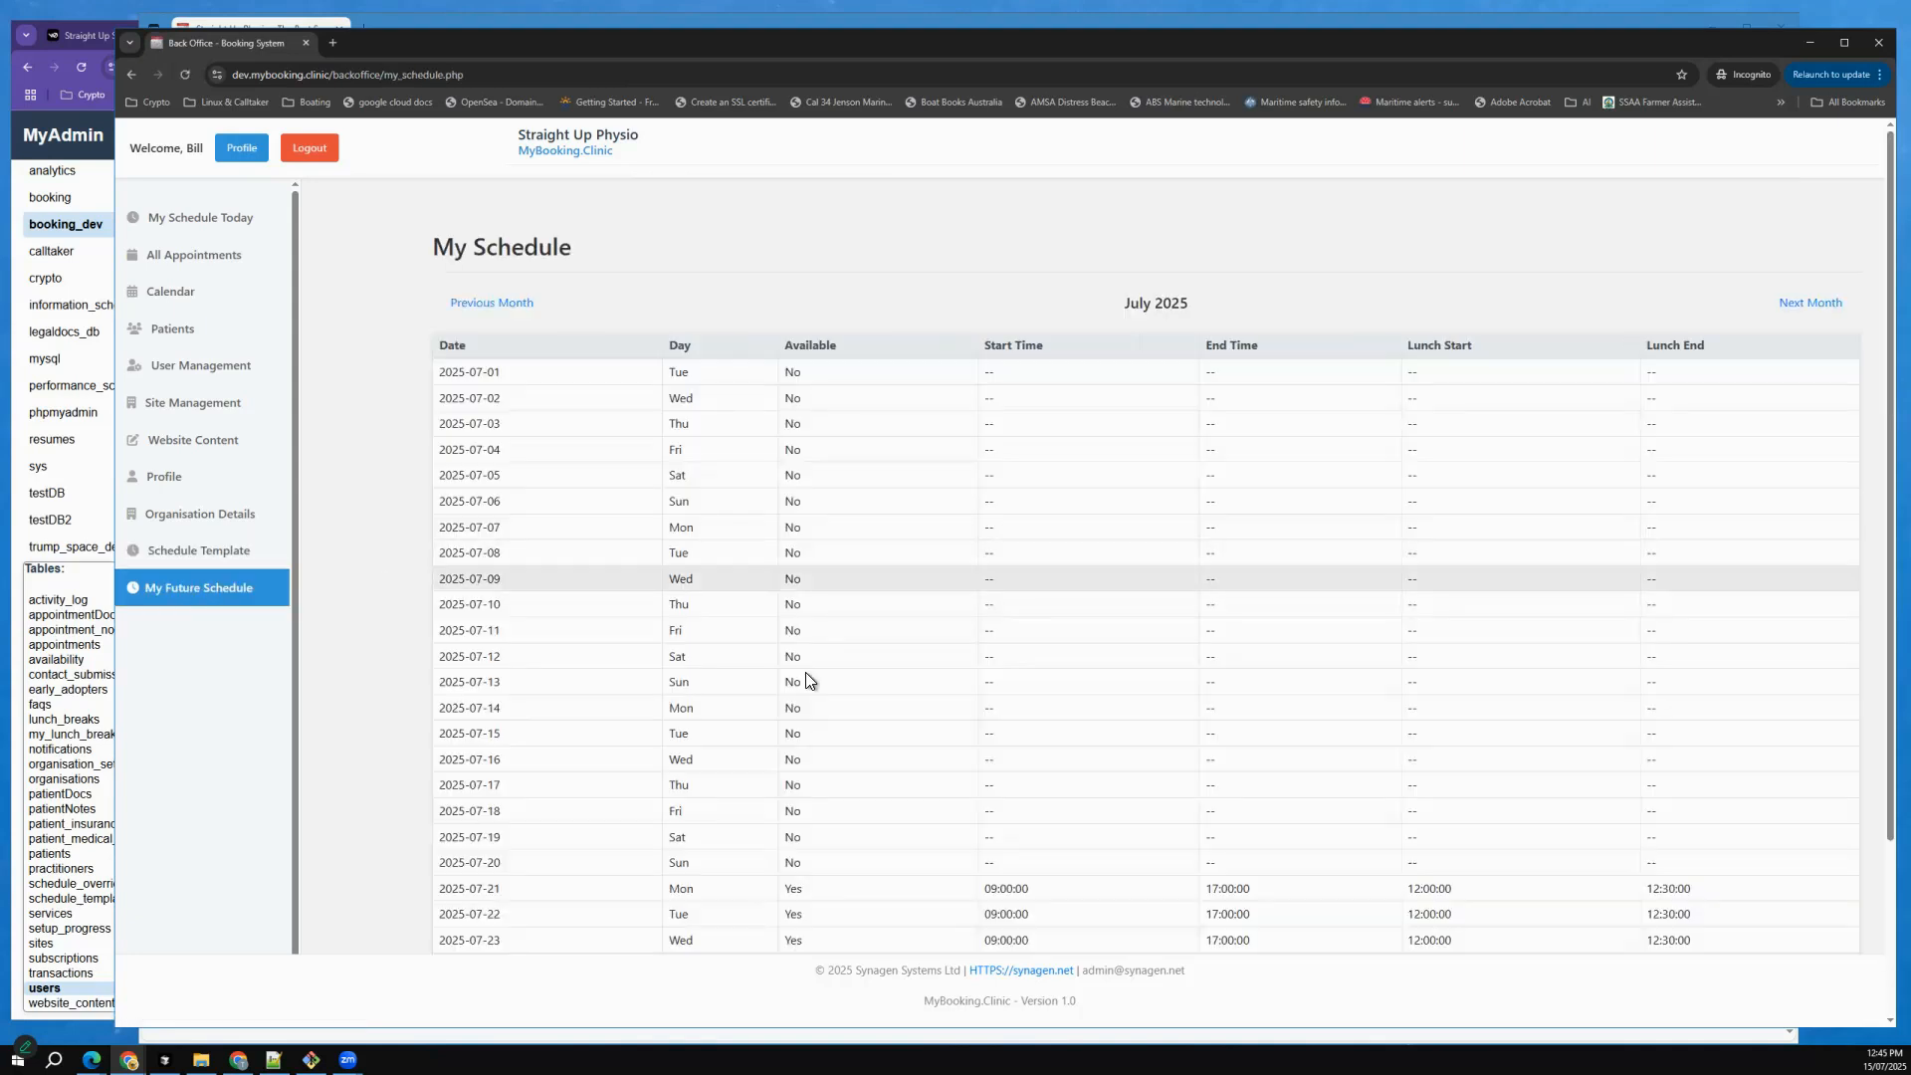
scroll(804, 673, down, 3)
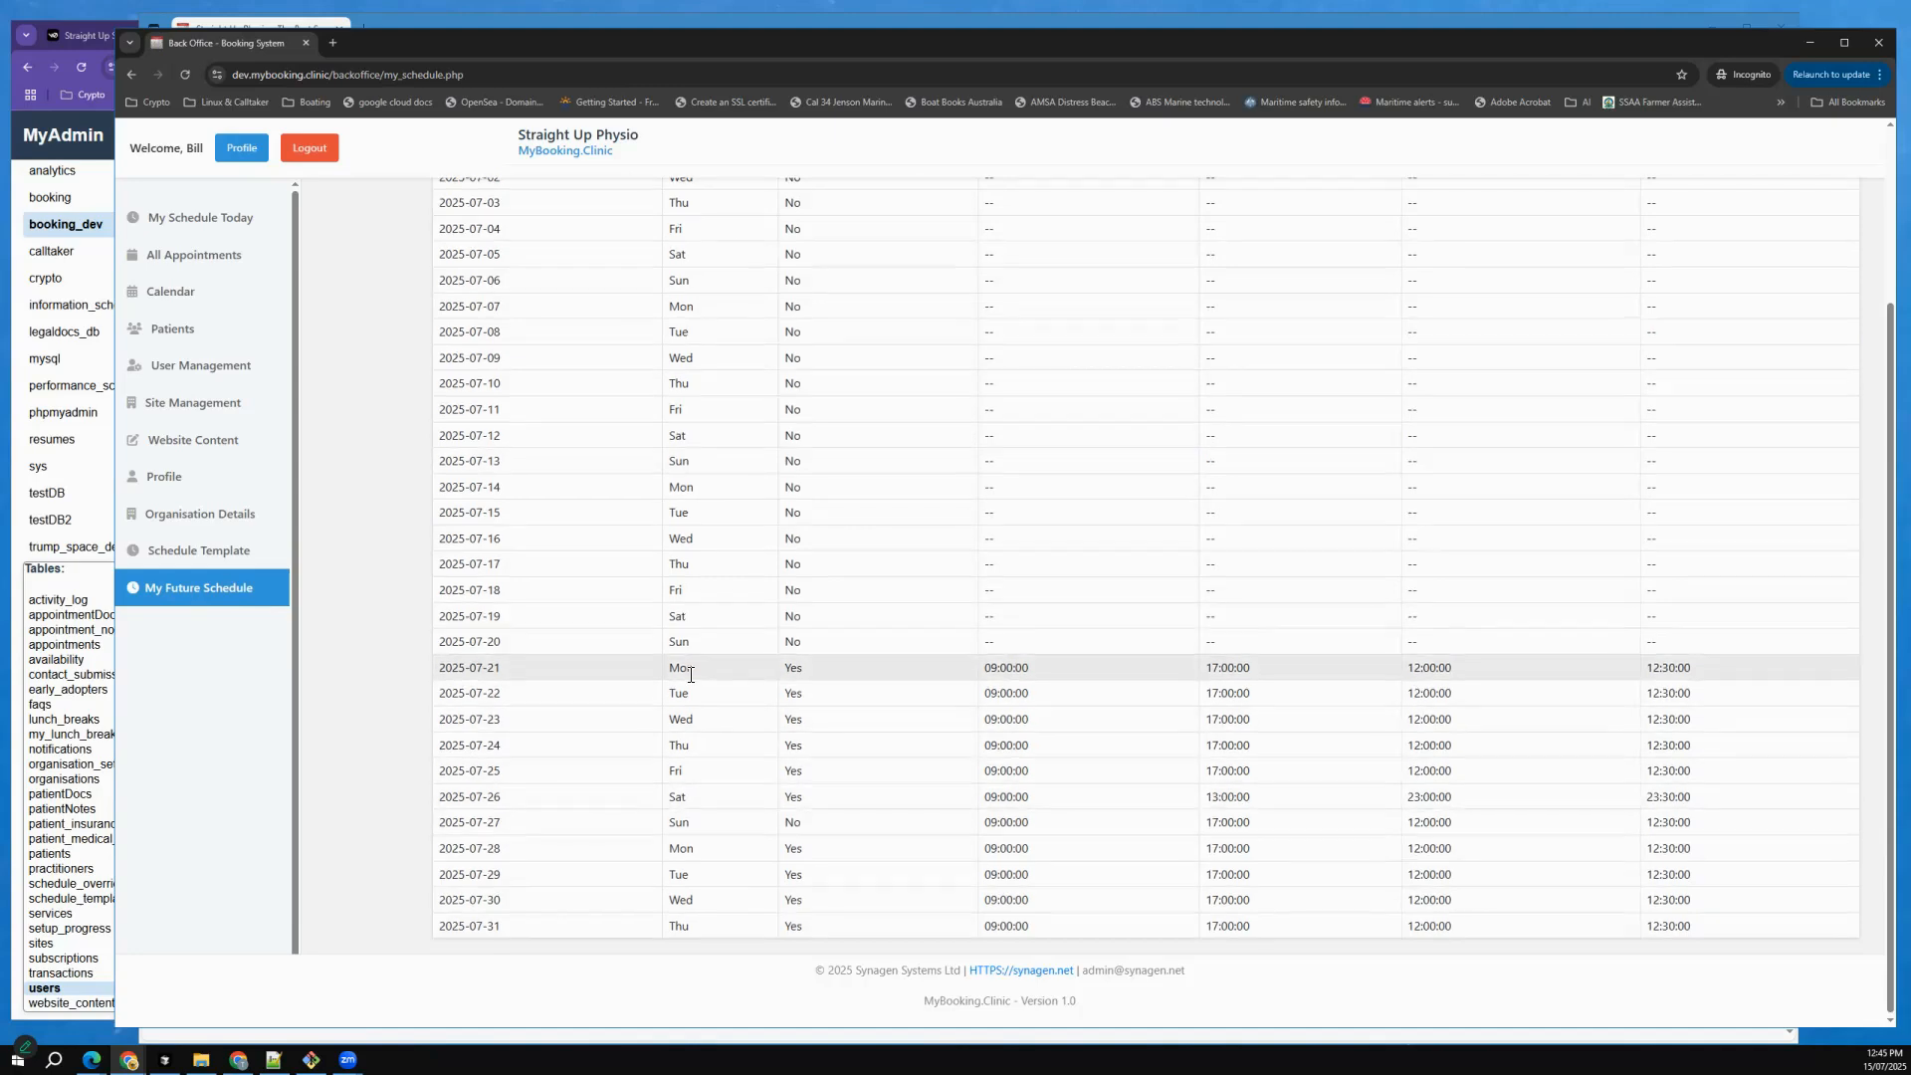
scroll(690, 674, up, 3)
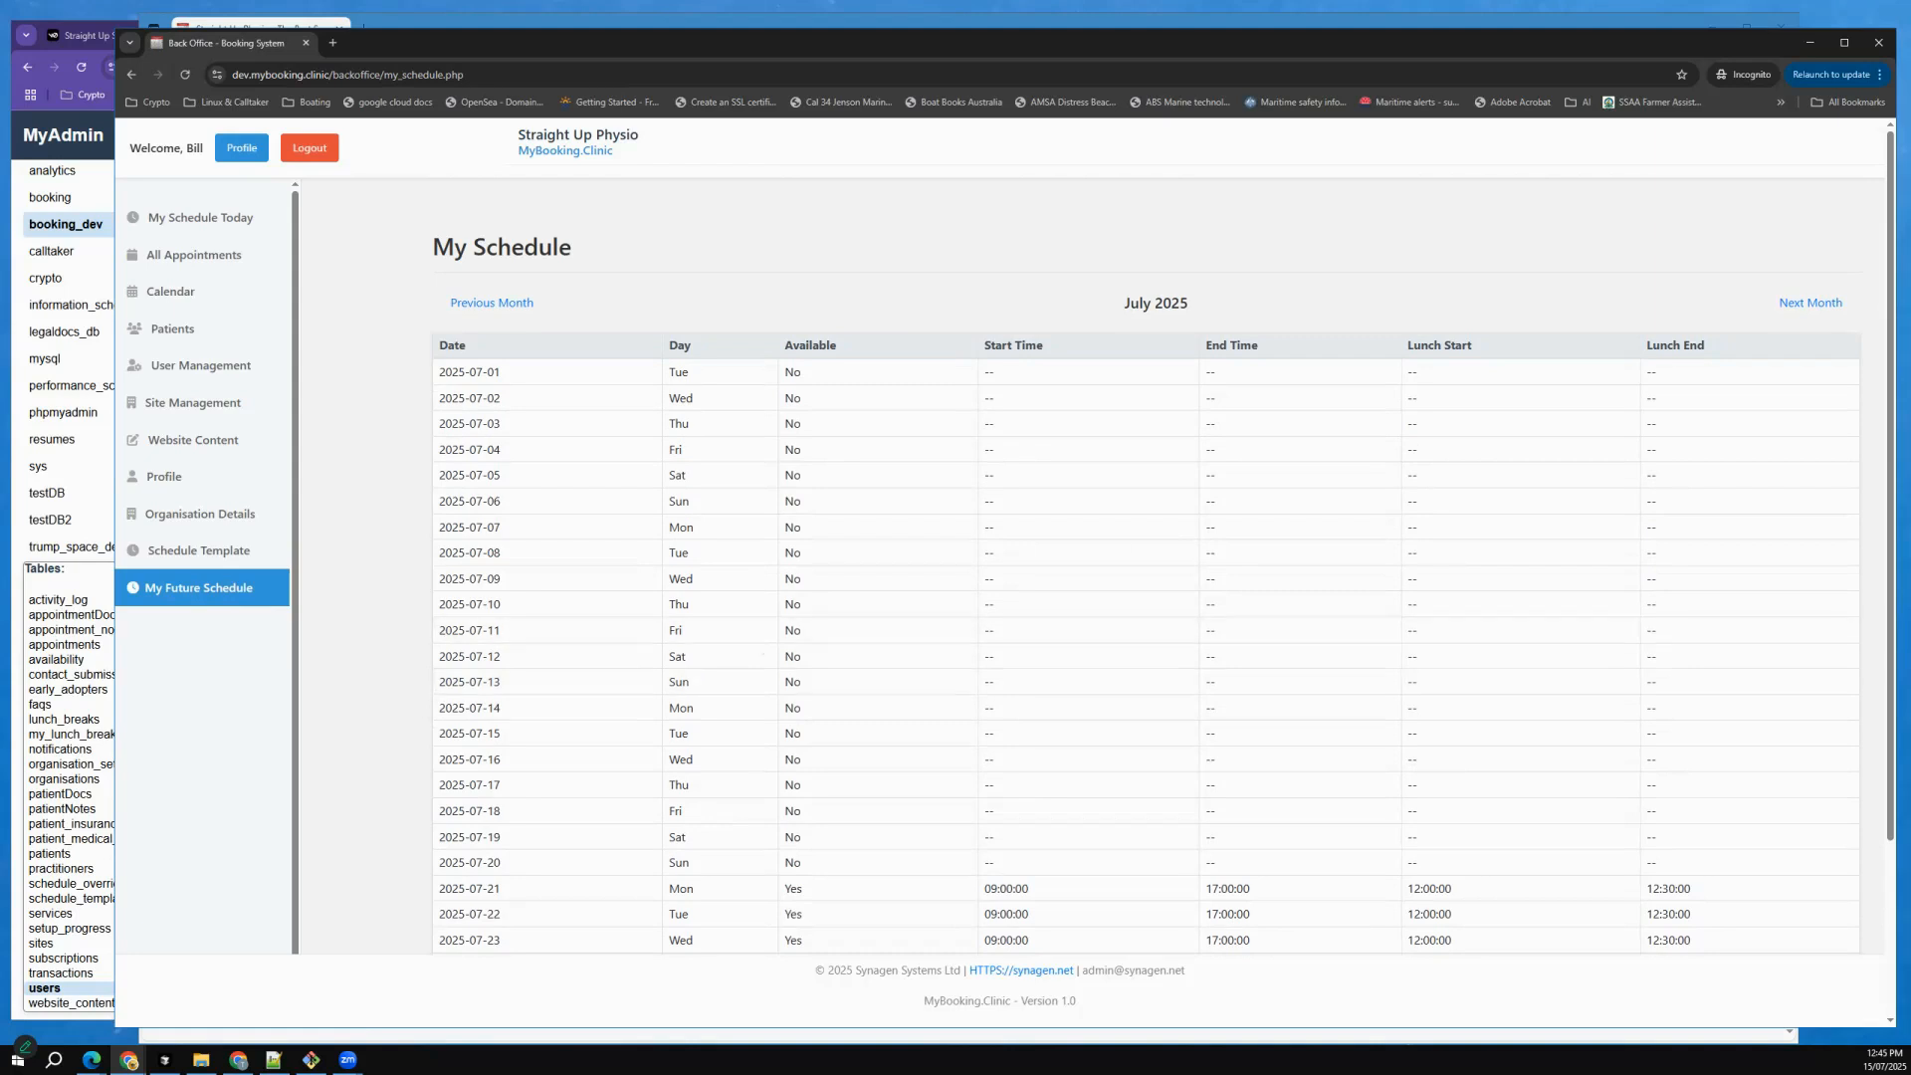
click(1811, 303)
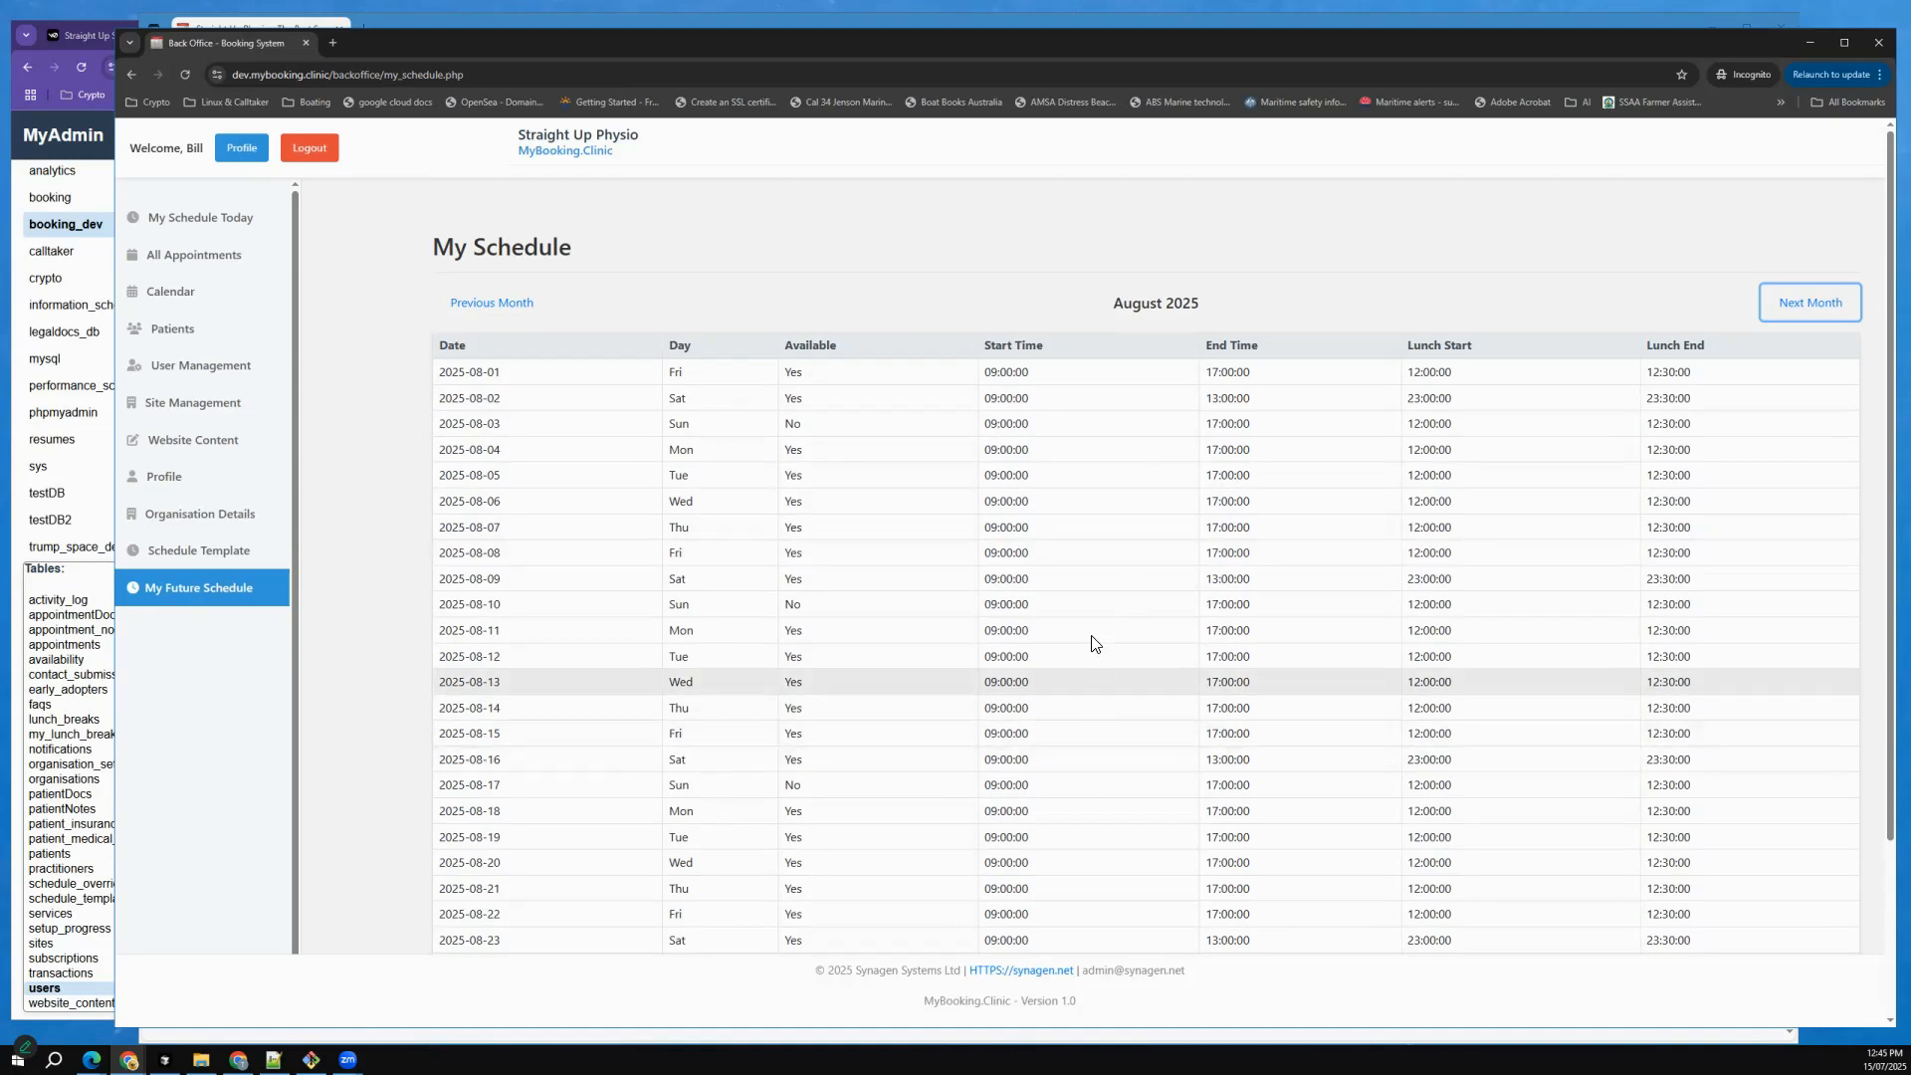
Set Available to No for Saturday 2025-08-09 and save that day's schedule.
click(1047, 578)
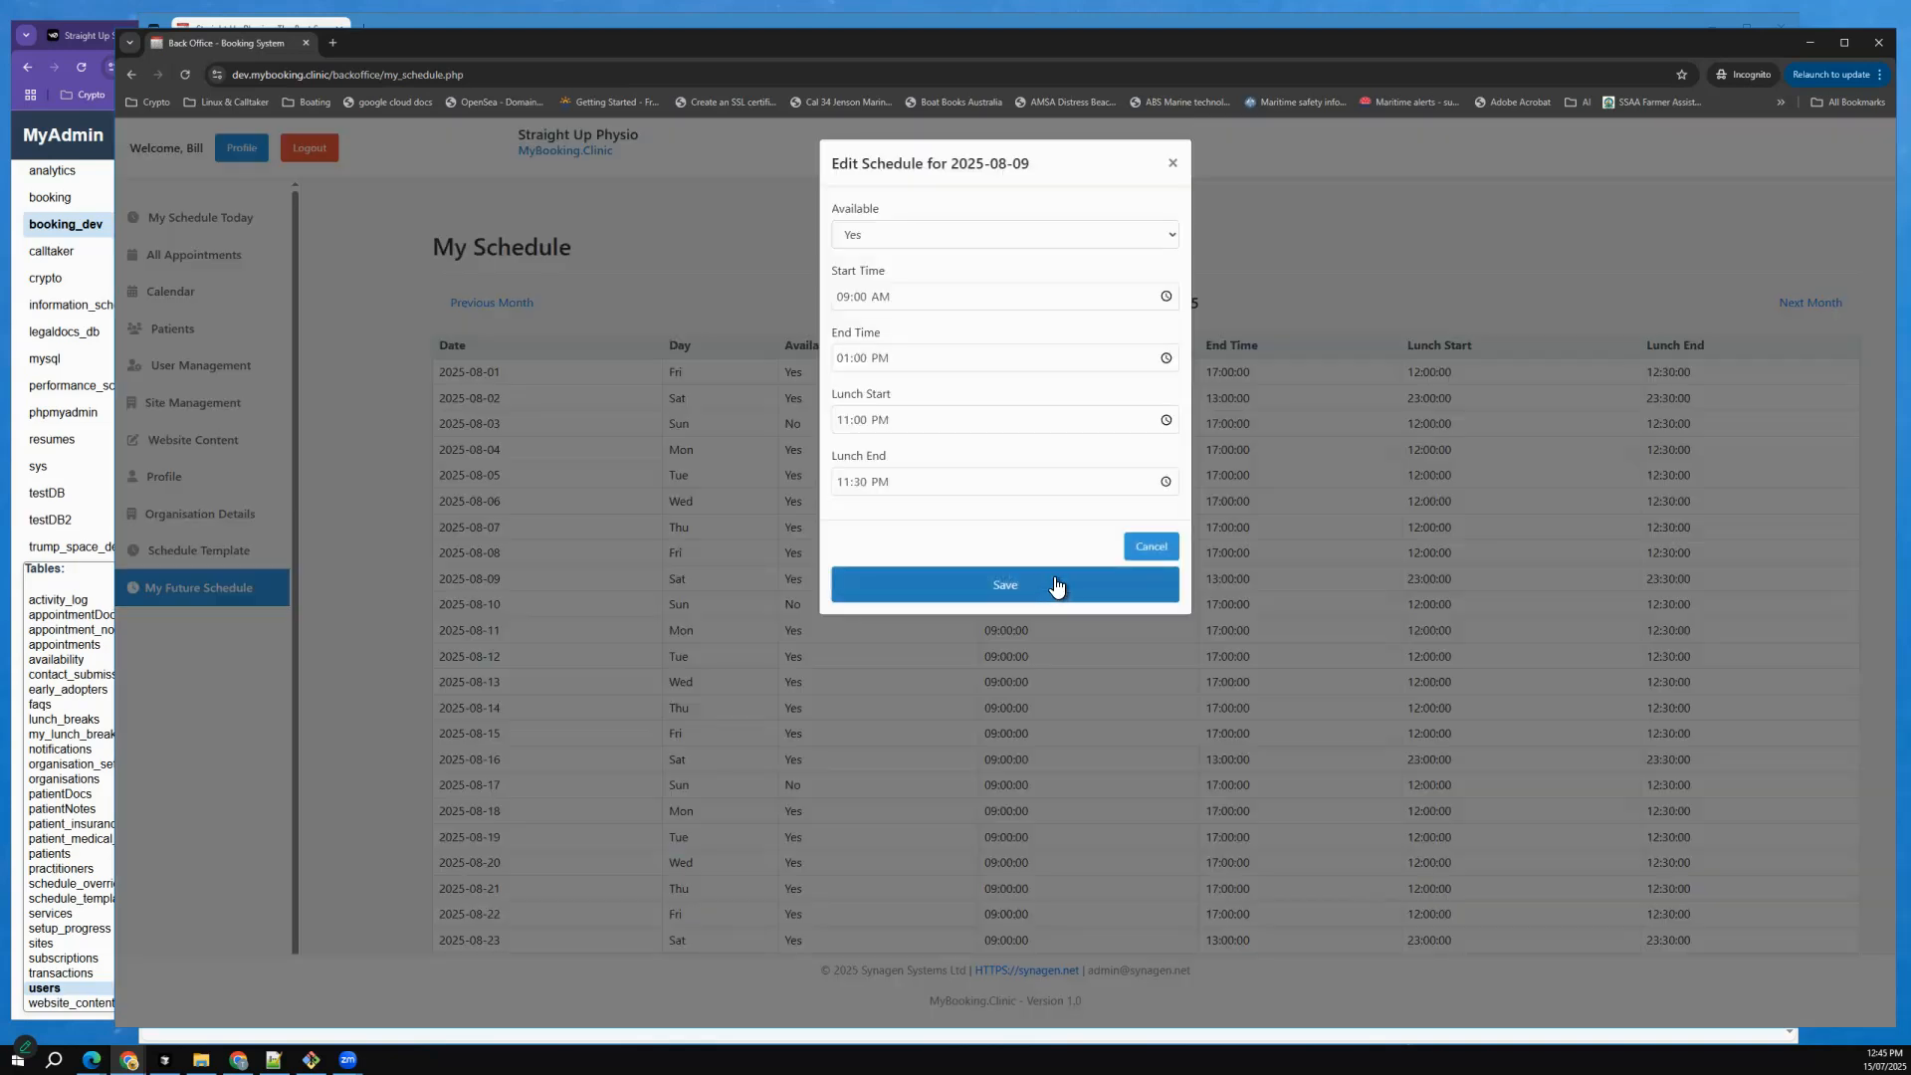
click(1161, 239)
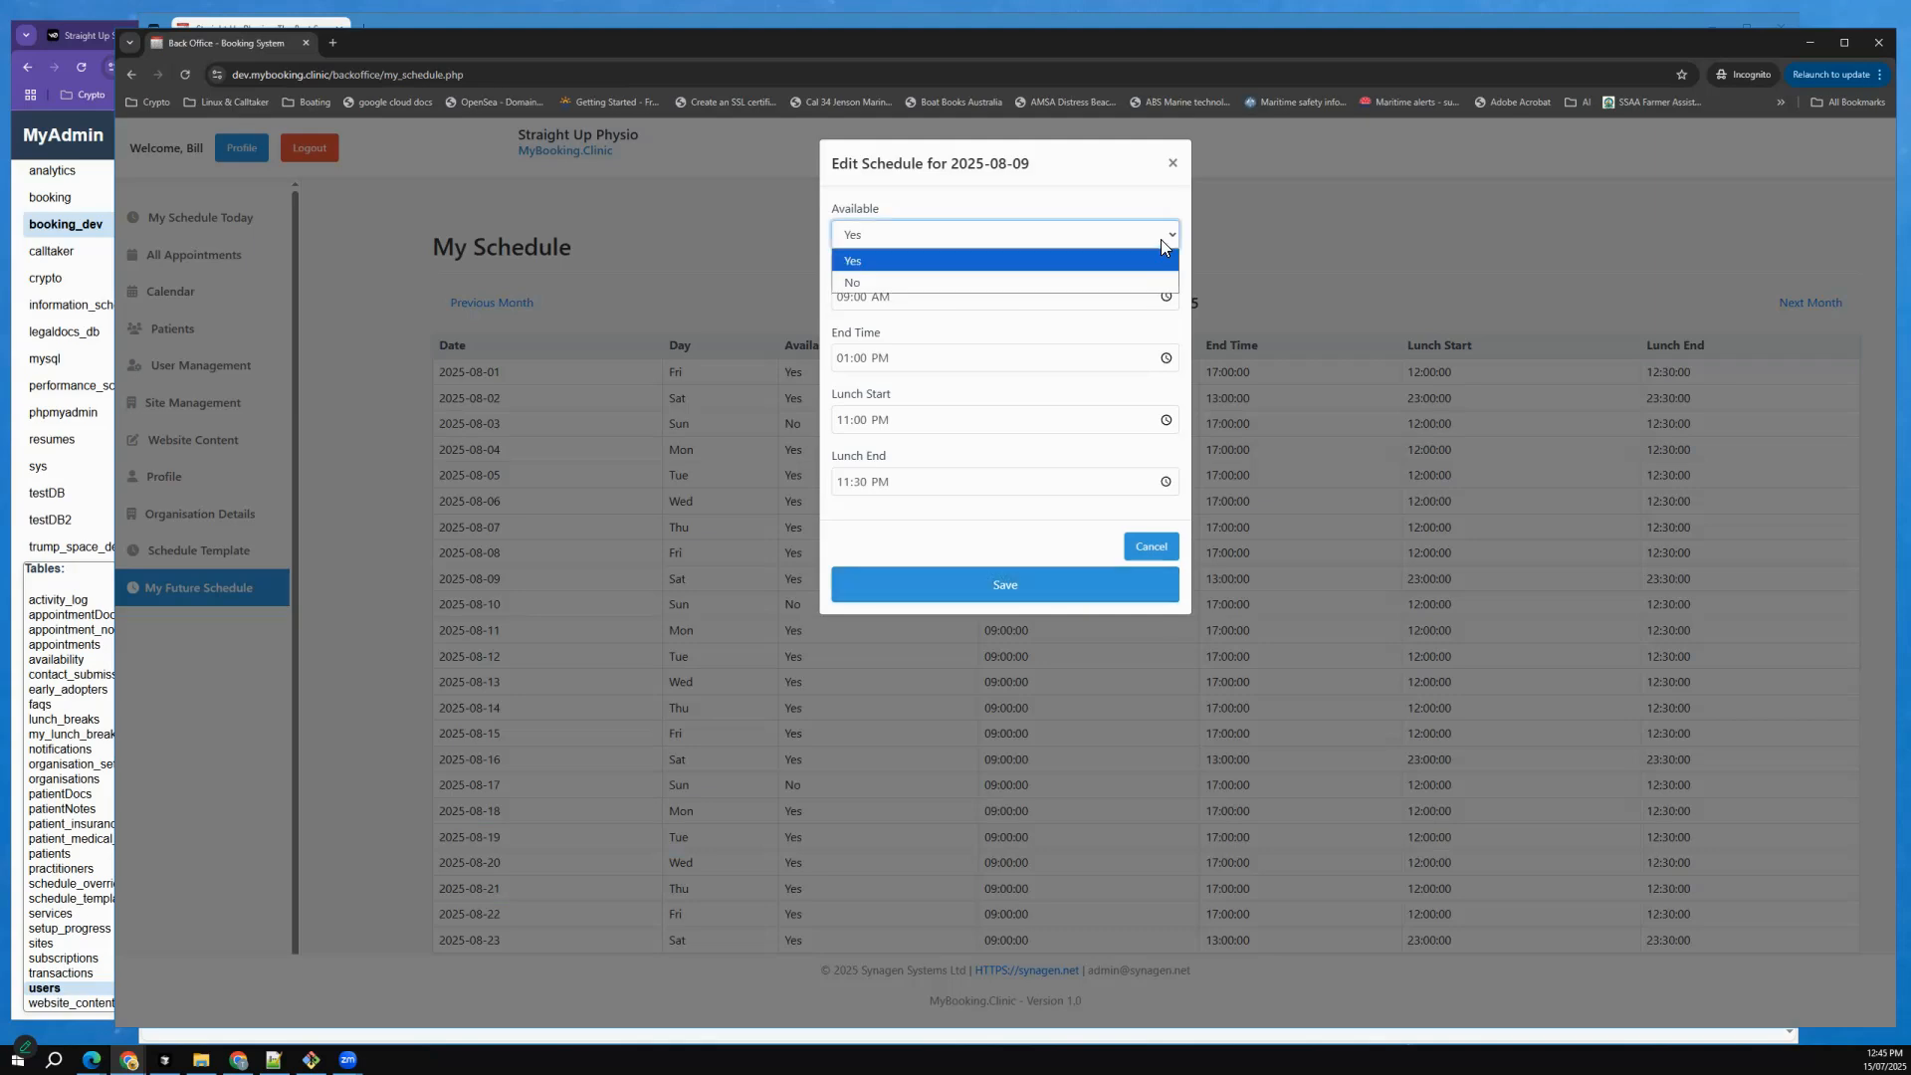
click(1092, 292)
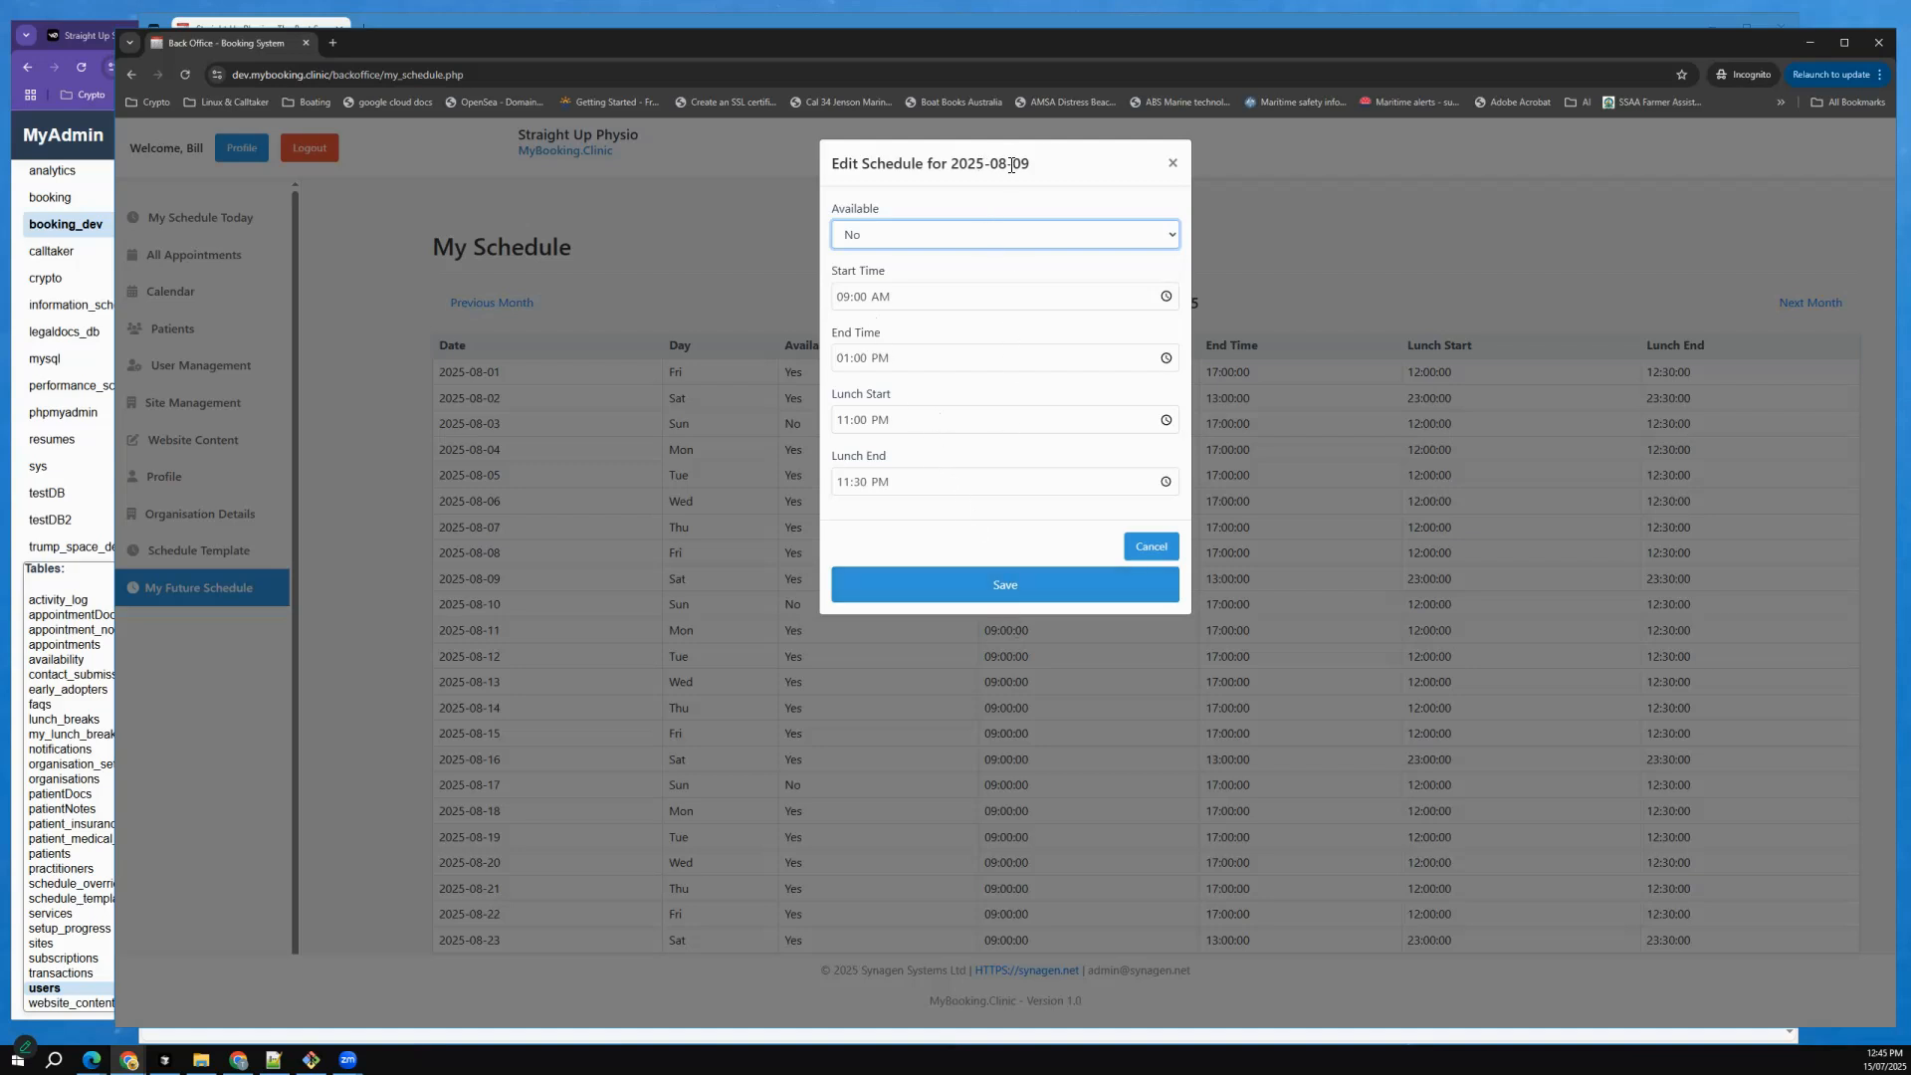
click(999, 602)
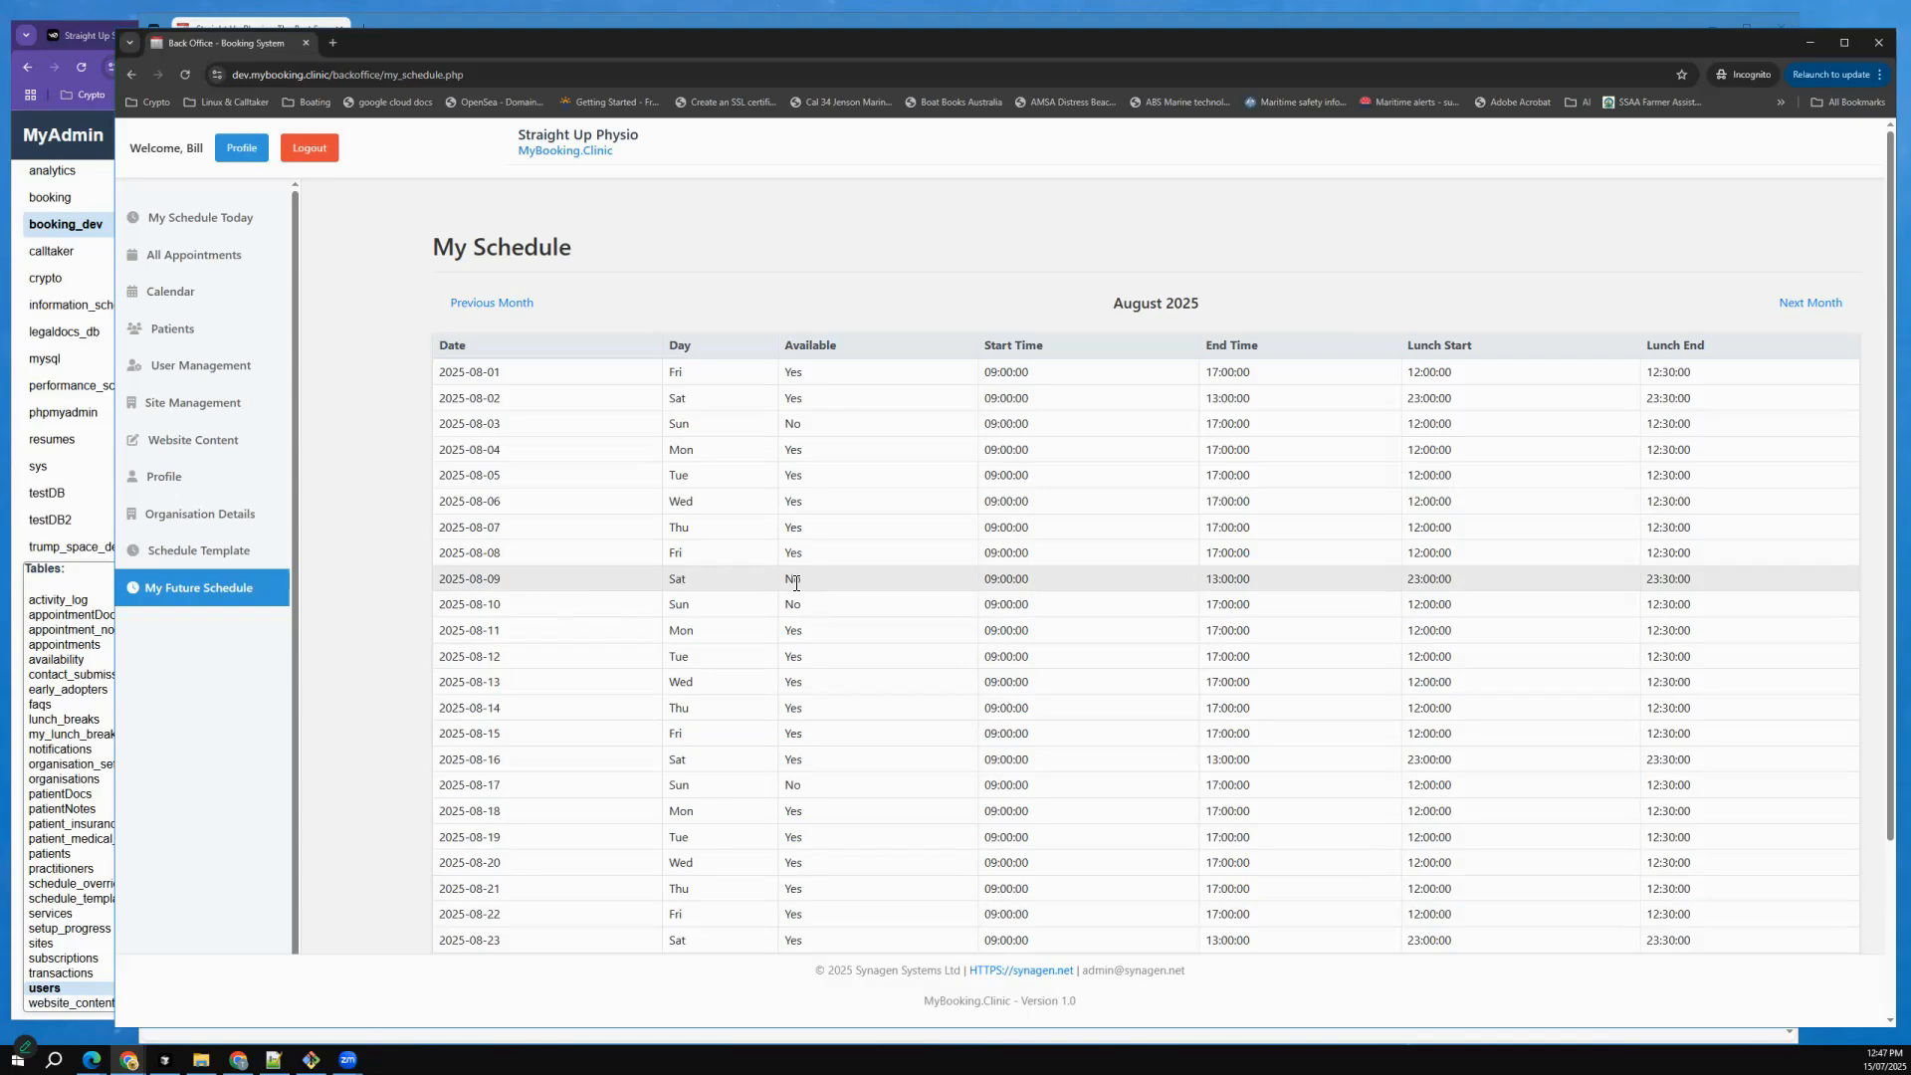
Switch to the clinic website in Edge, reload it and open the appointment booking calendar.
key(alt+Tab)
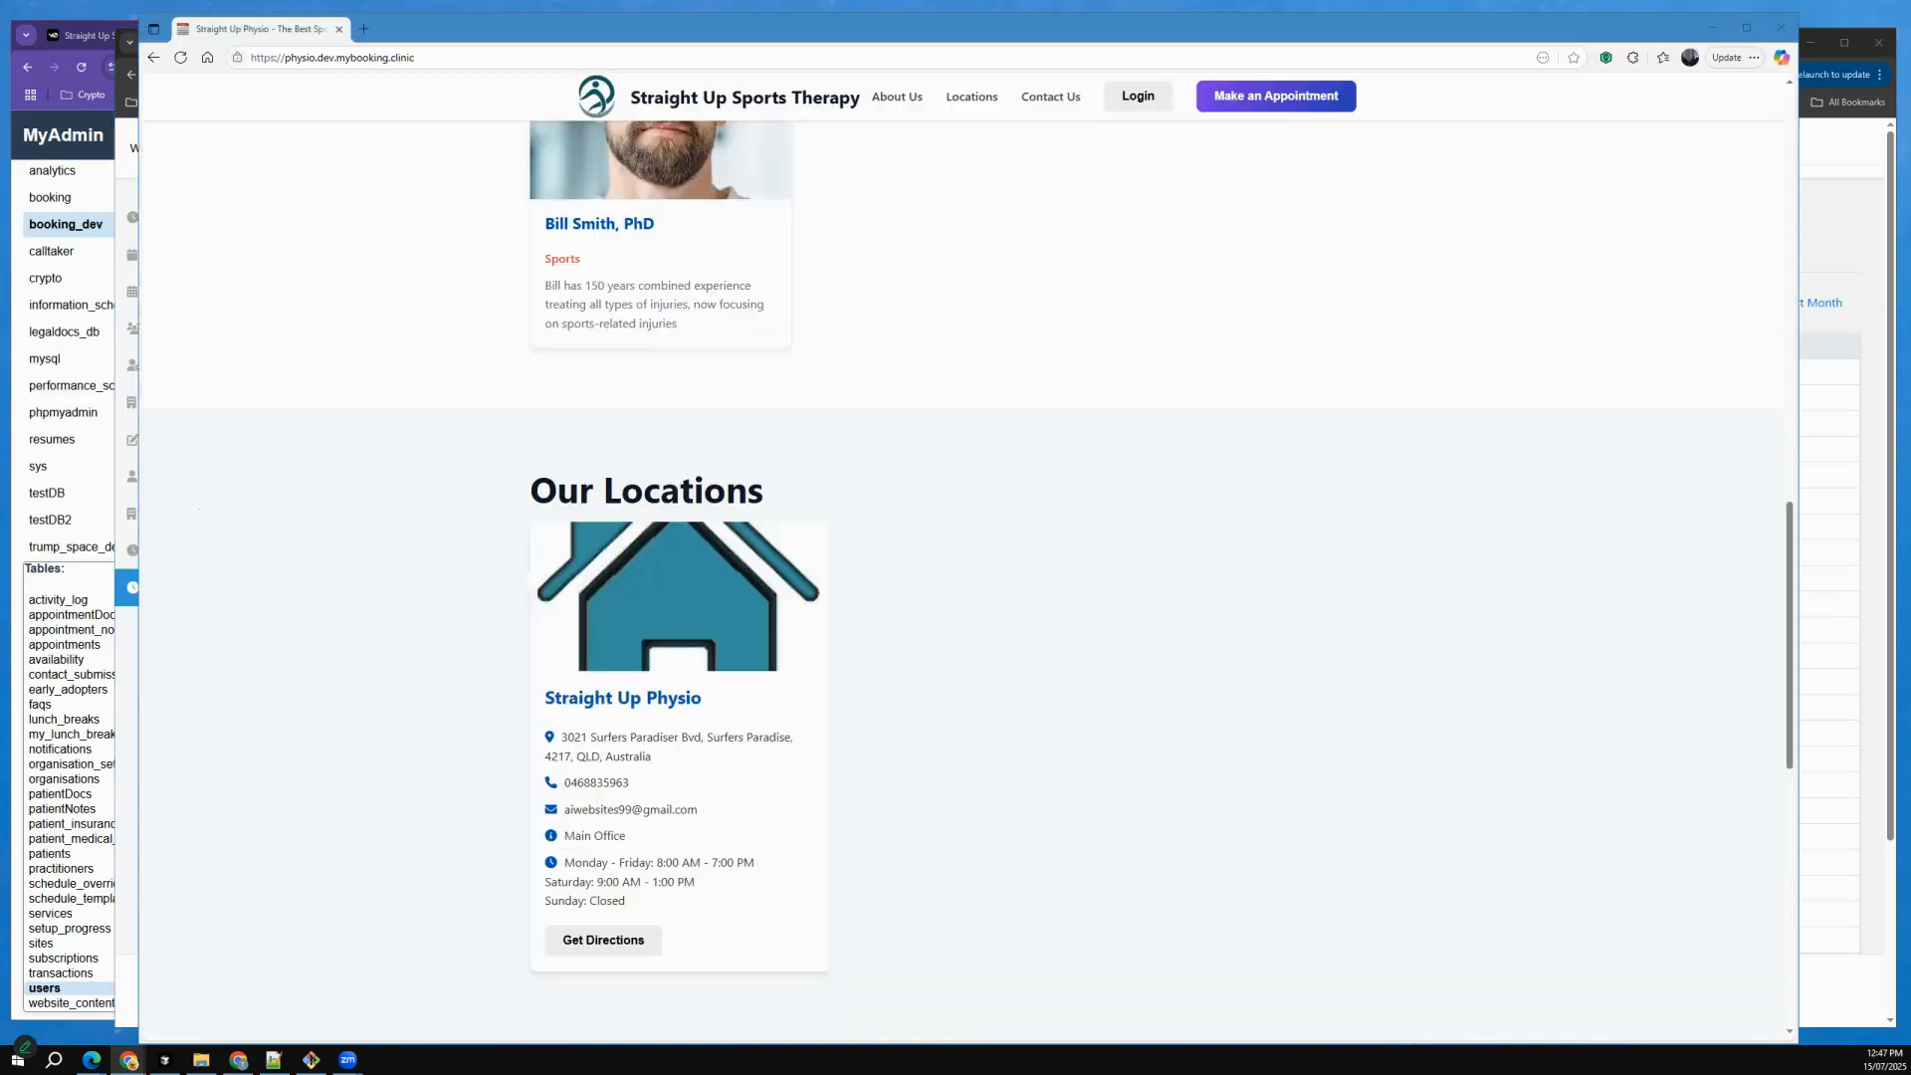
drag(804, 35, 679, 40)
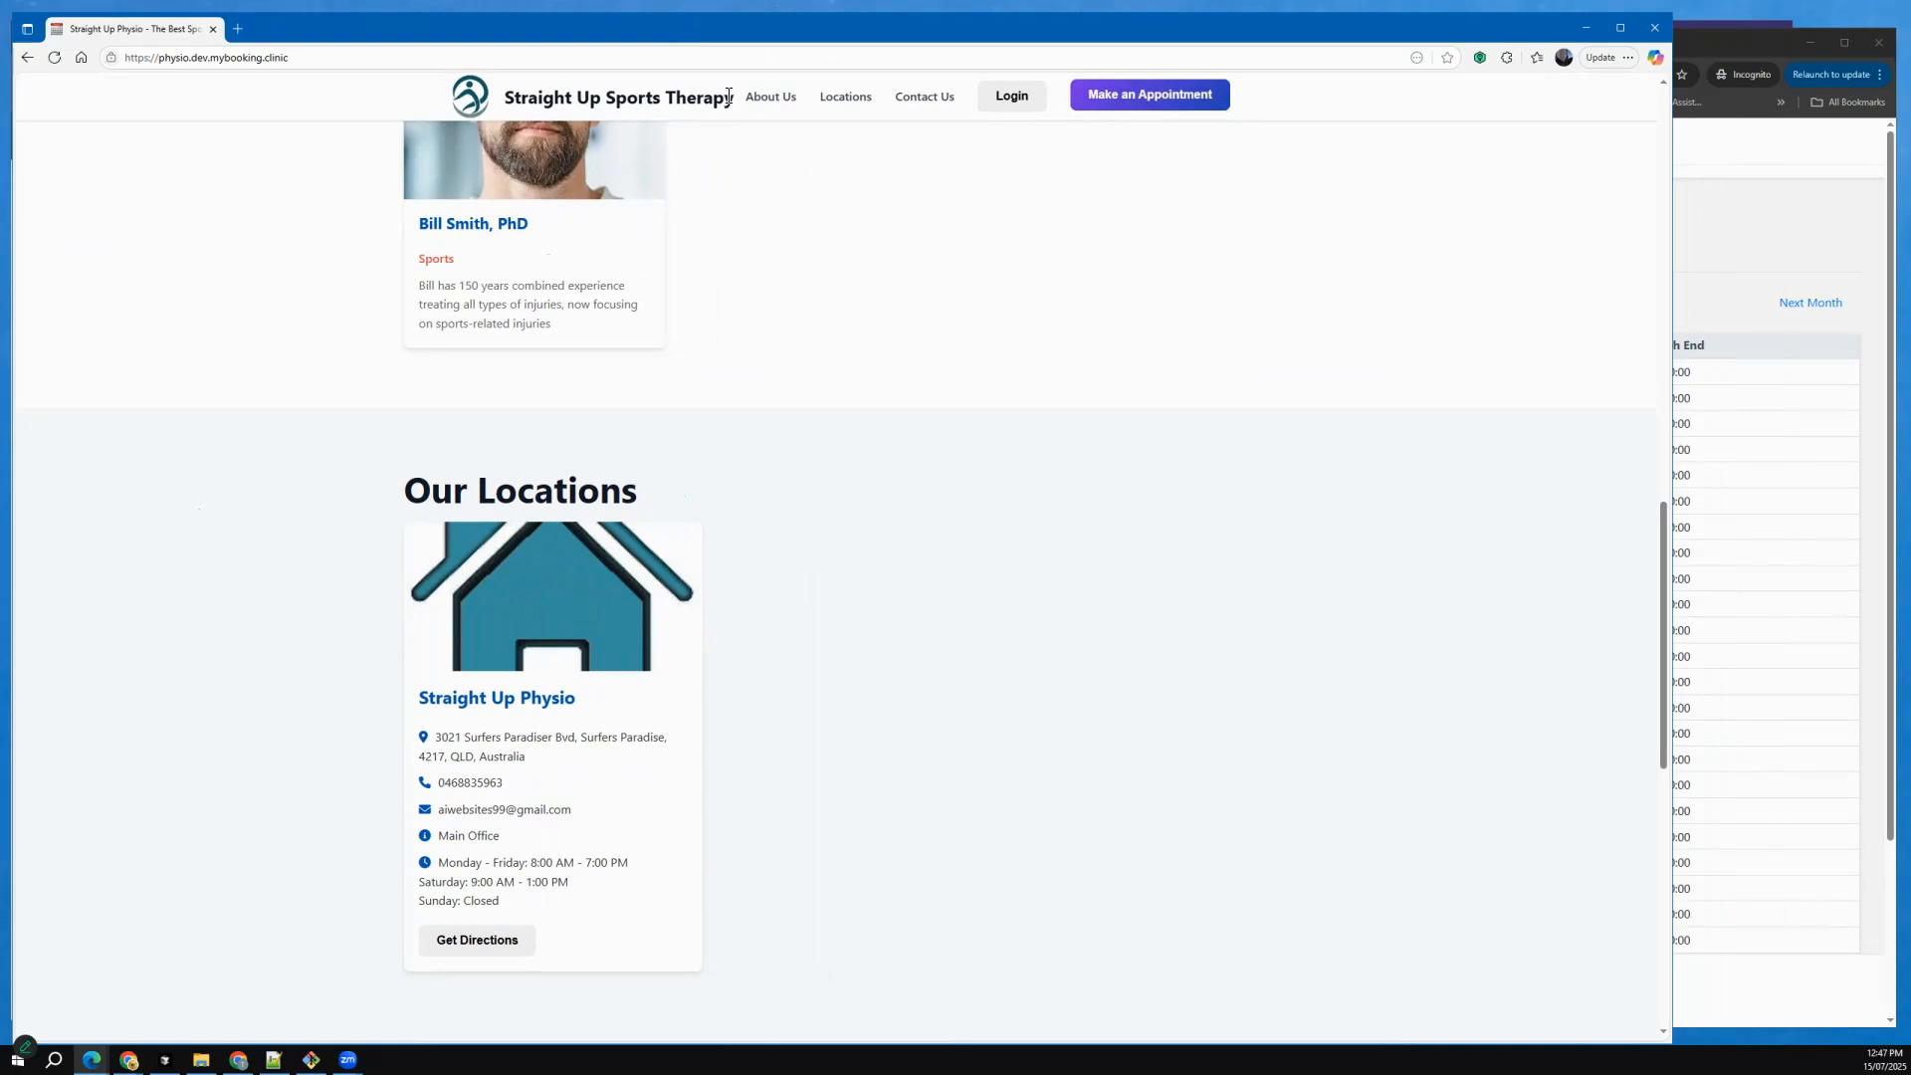
click(56, 58)
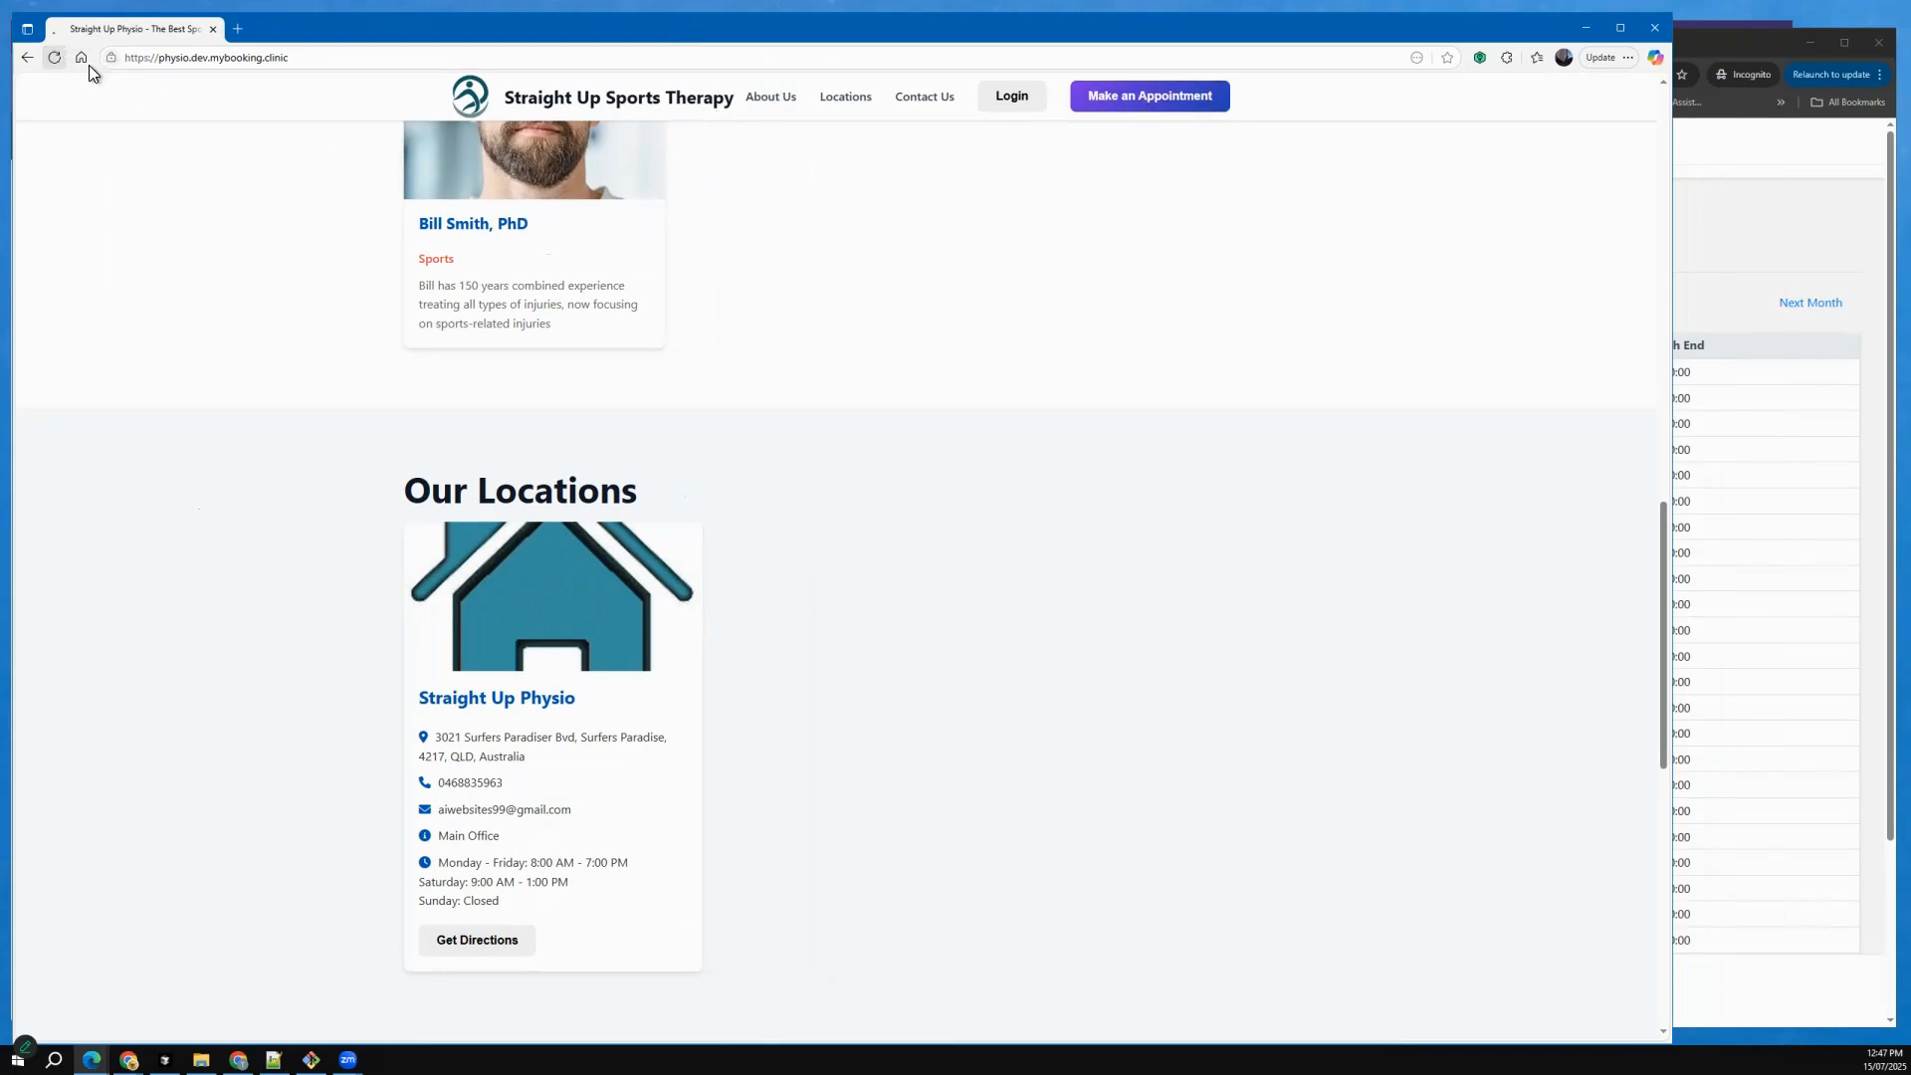
click(1140, 100)
click(927, 336)
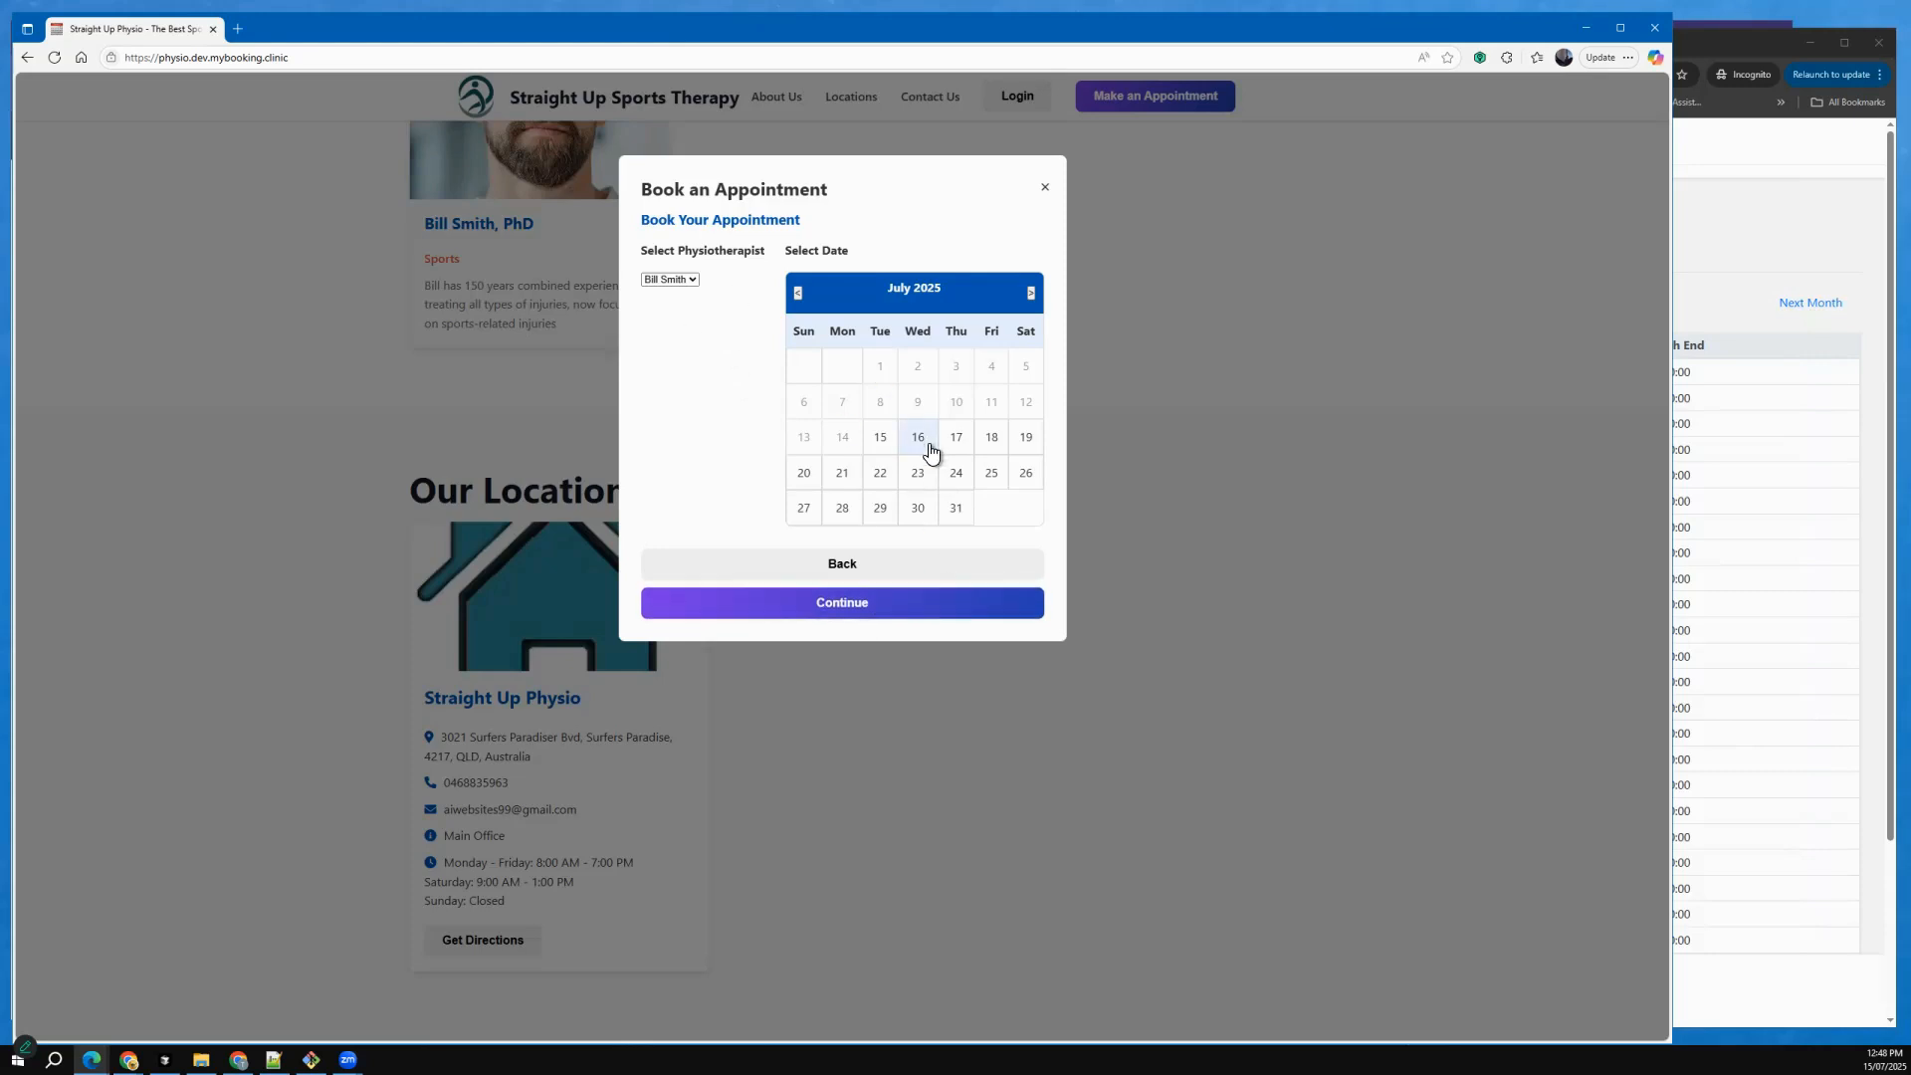
Select the 9:00 AM slot on Monday, July 21, 2025 for the appointment and continue the booking.
click(845, 482)
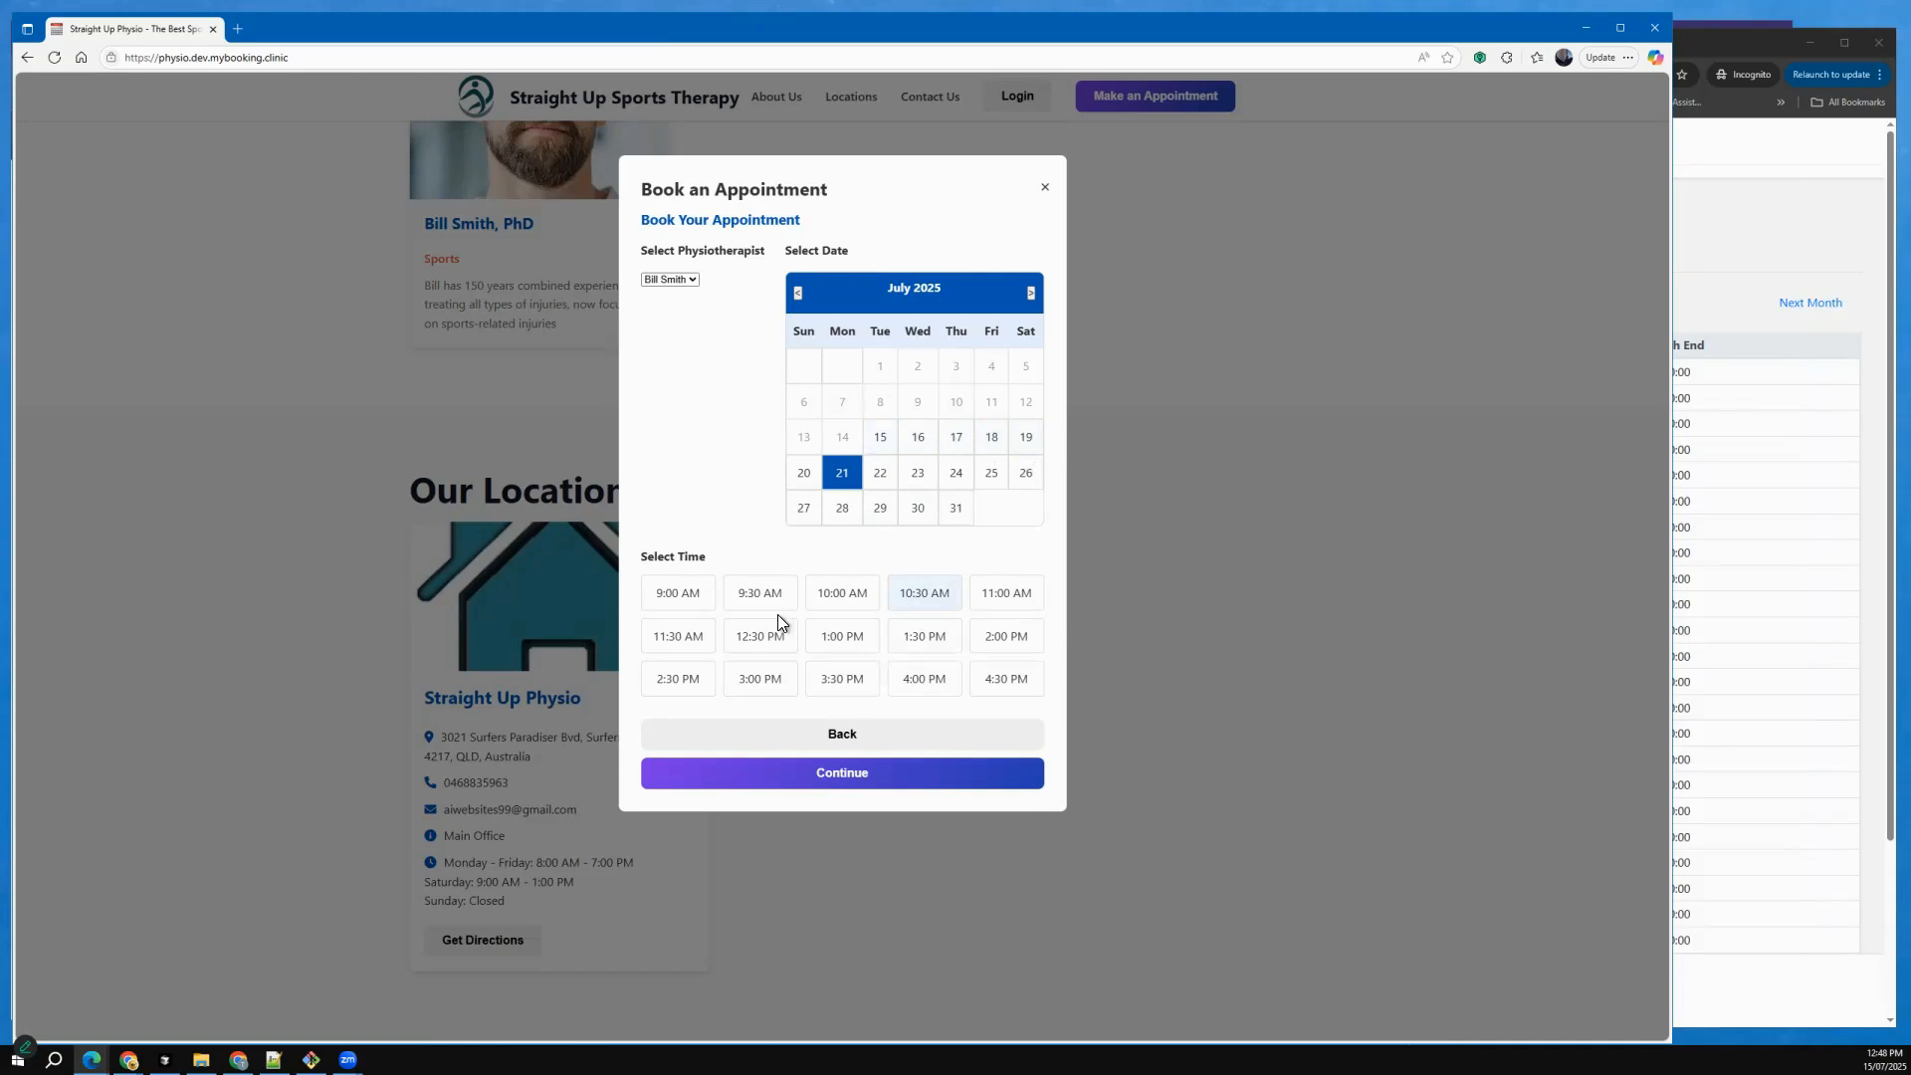
click(687, 602)
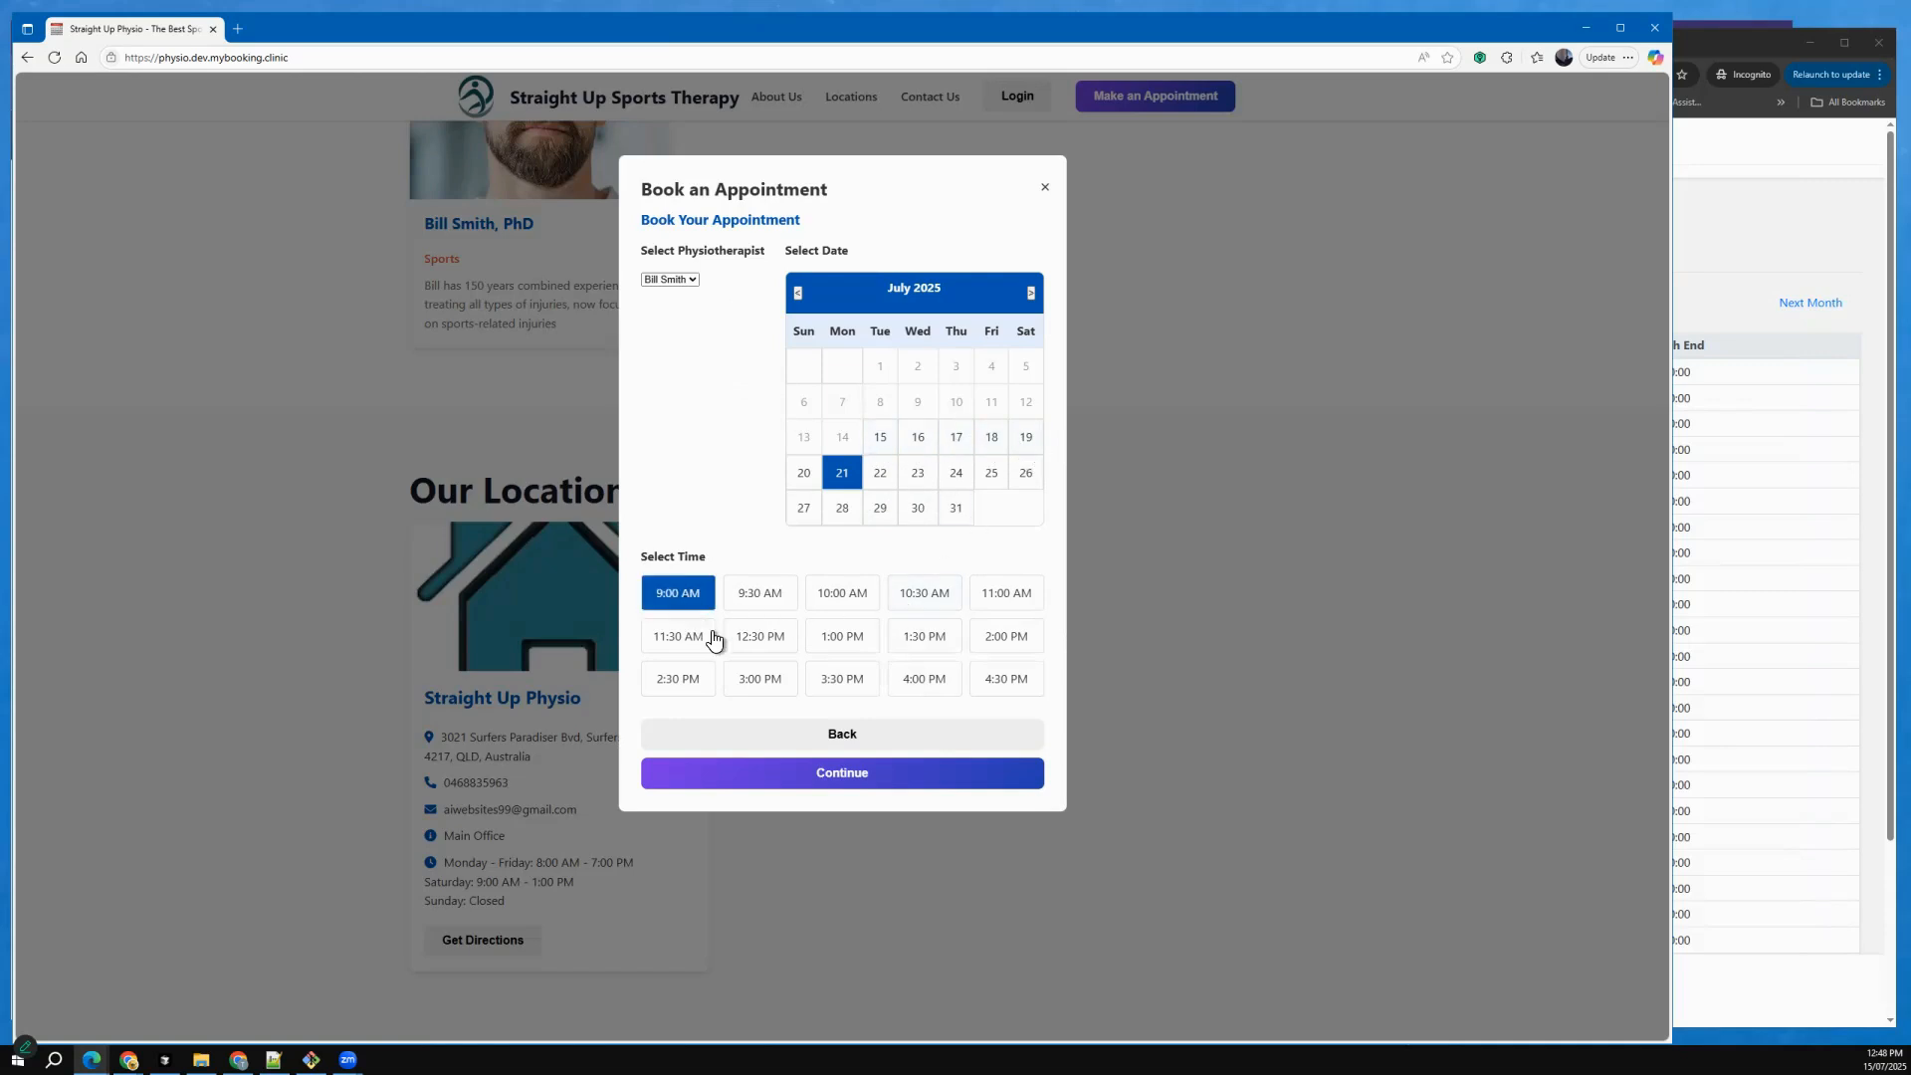
click(801, 772)
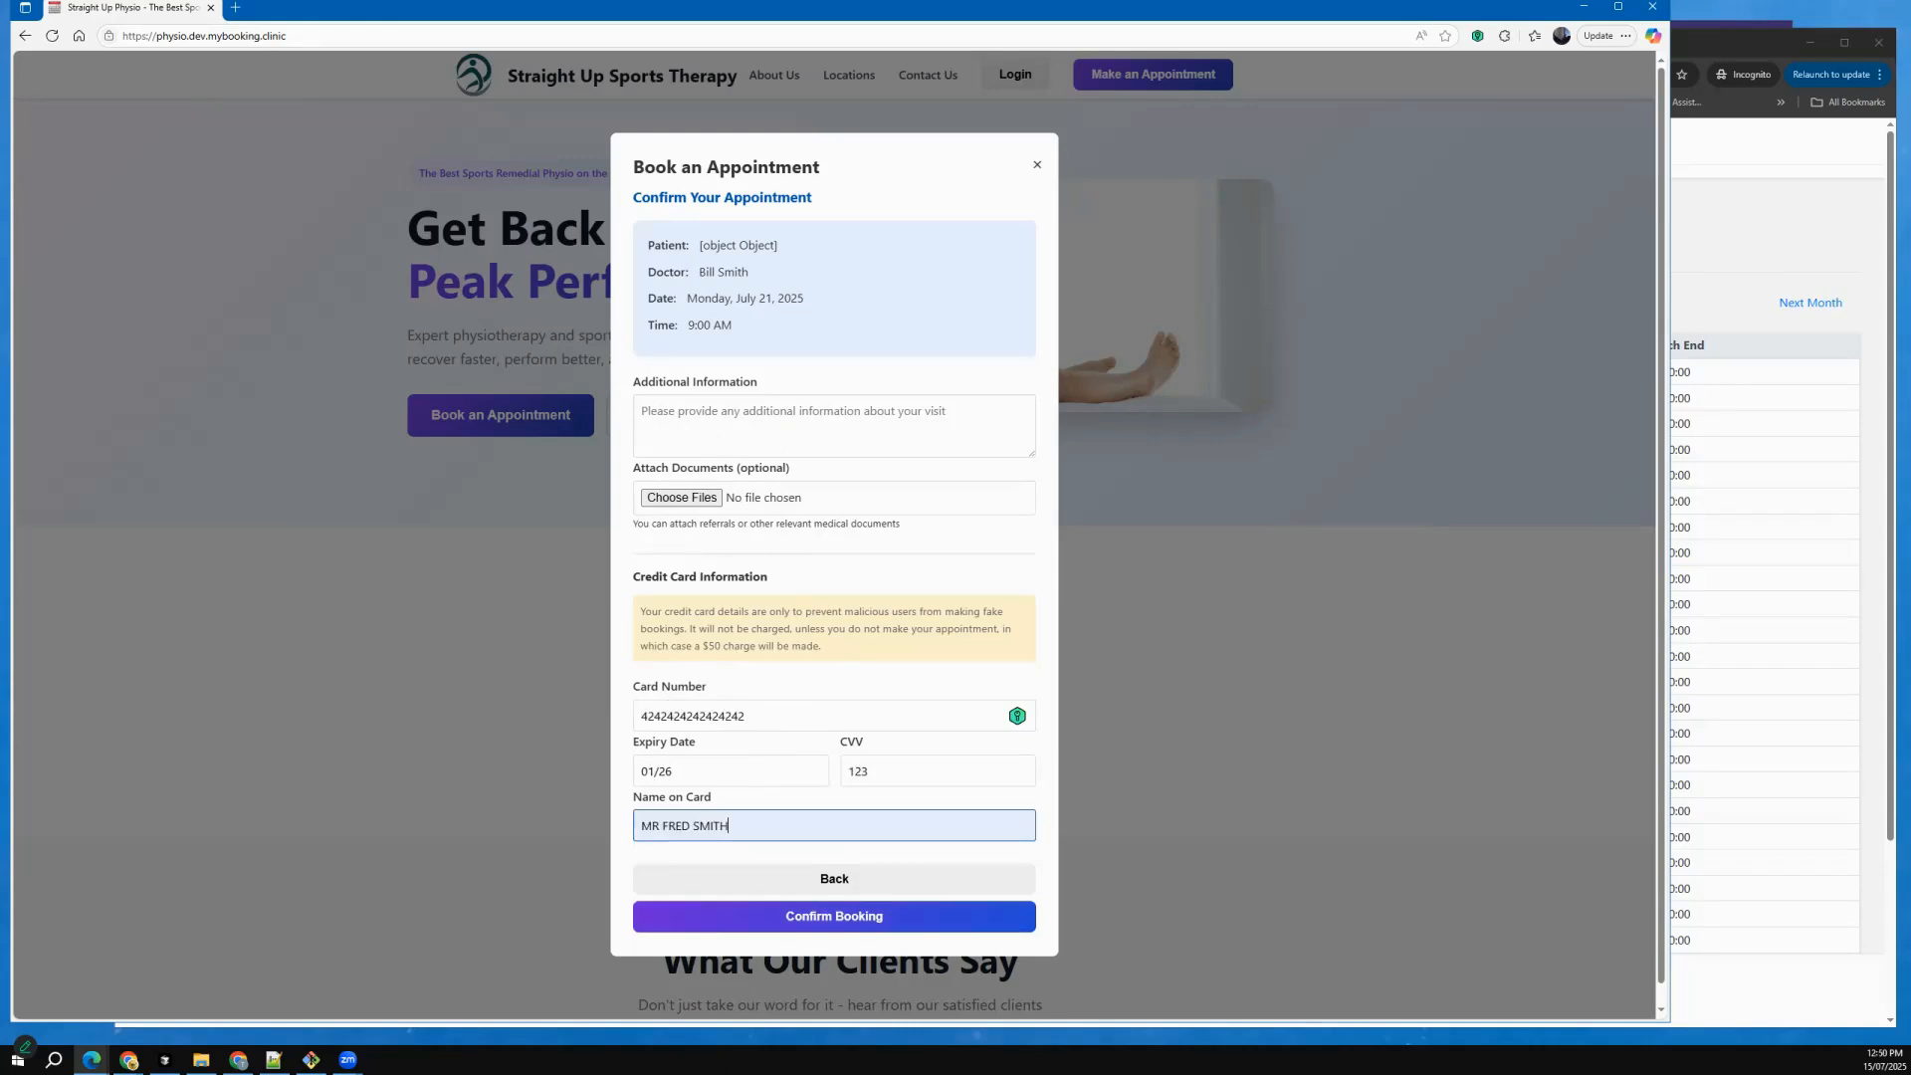
Enter the credit card details, confirm the booking without saving the card in the password manager, and close the booking confirmation.
click(835, 916)
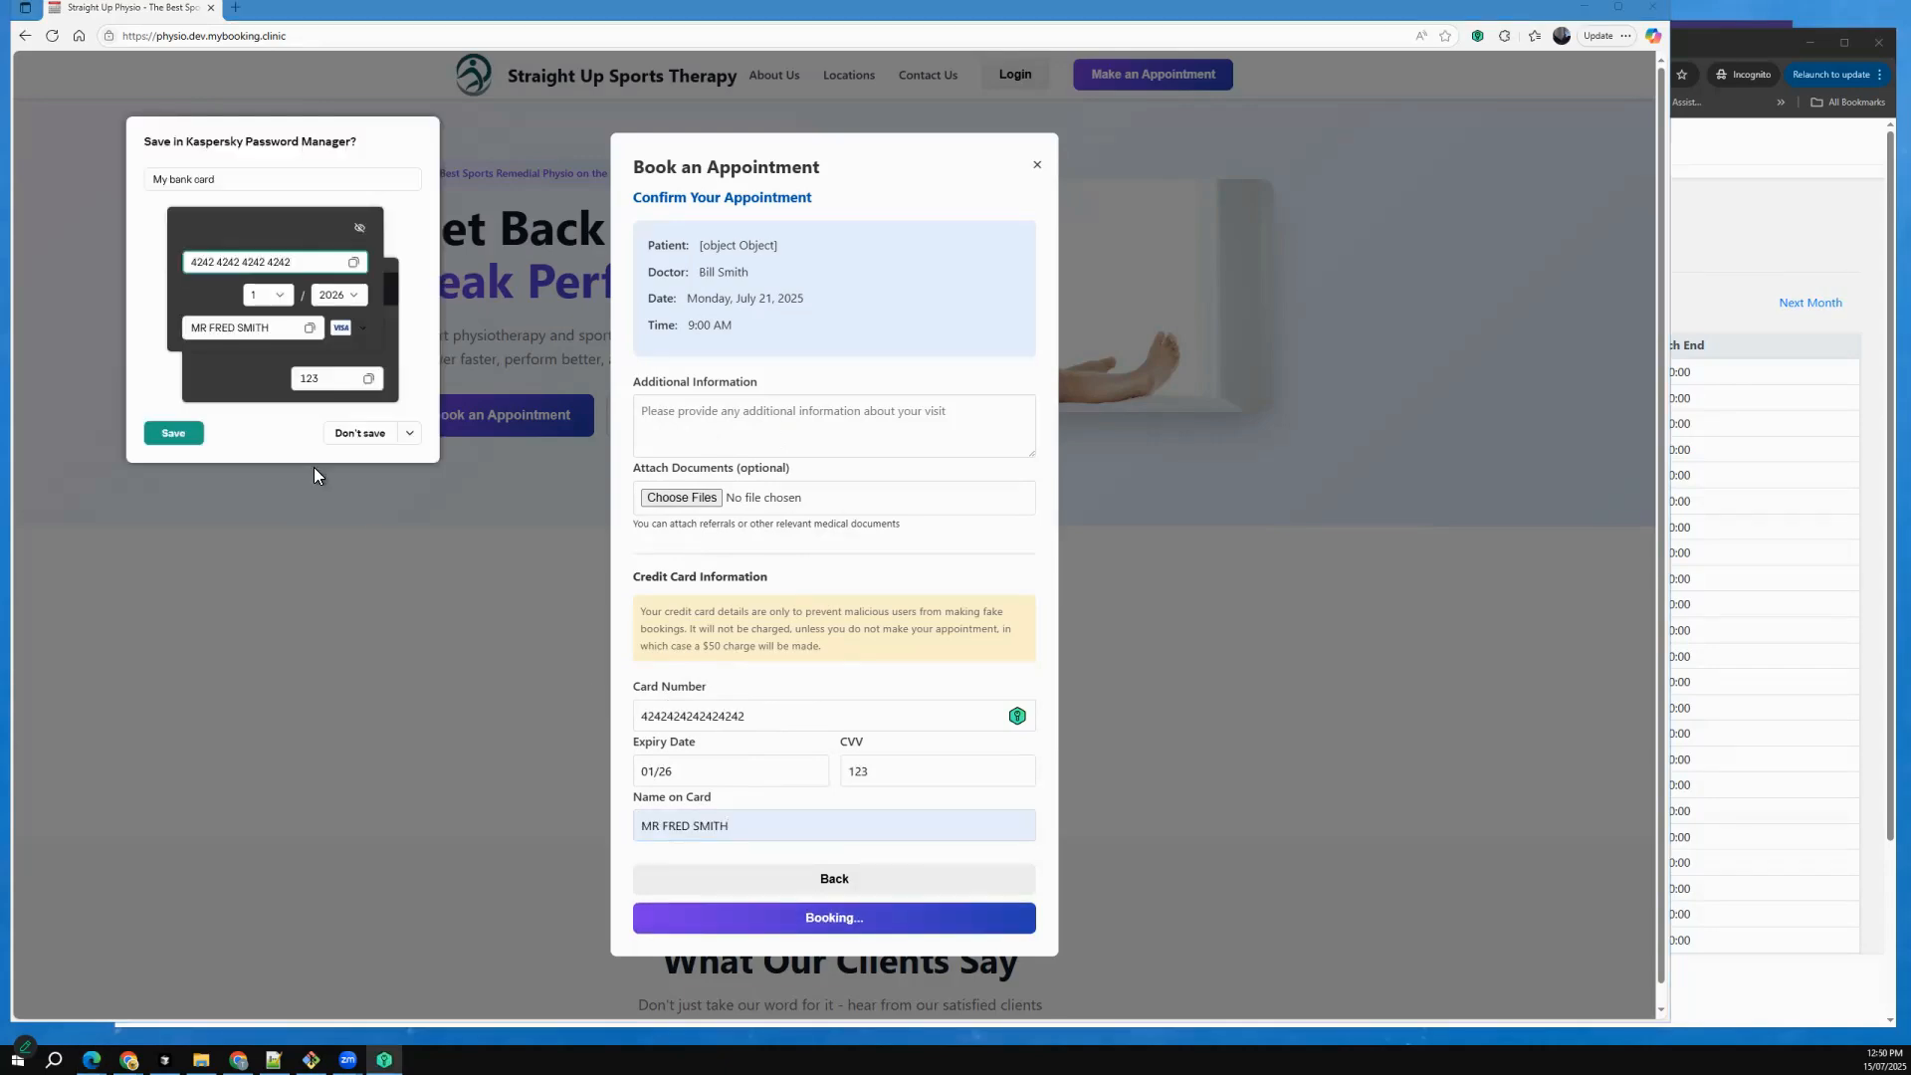
click(363, 433)
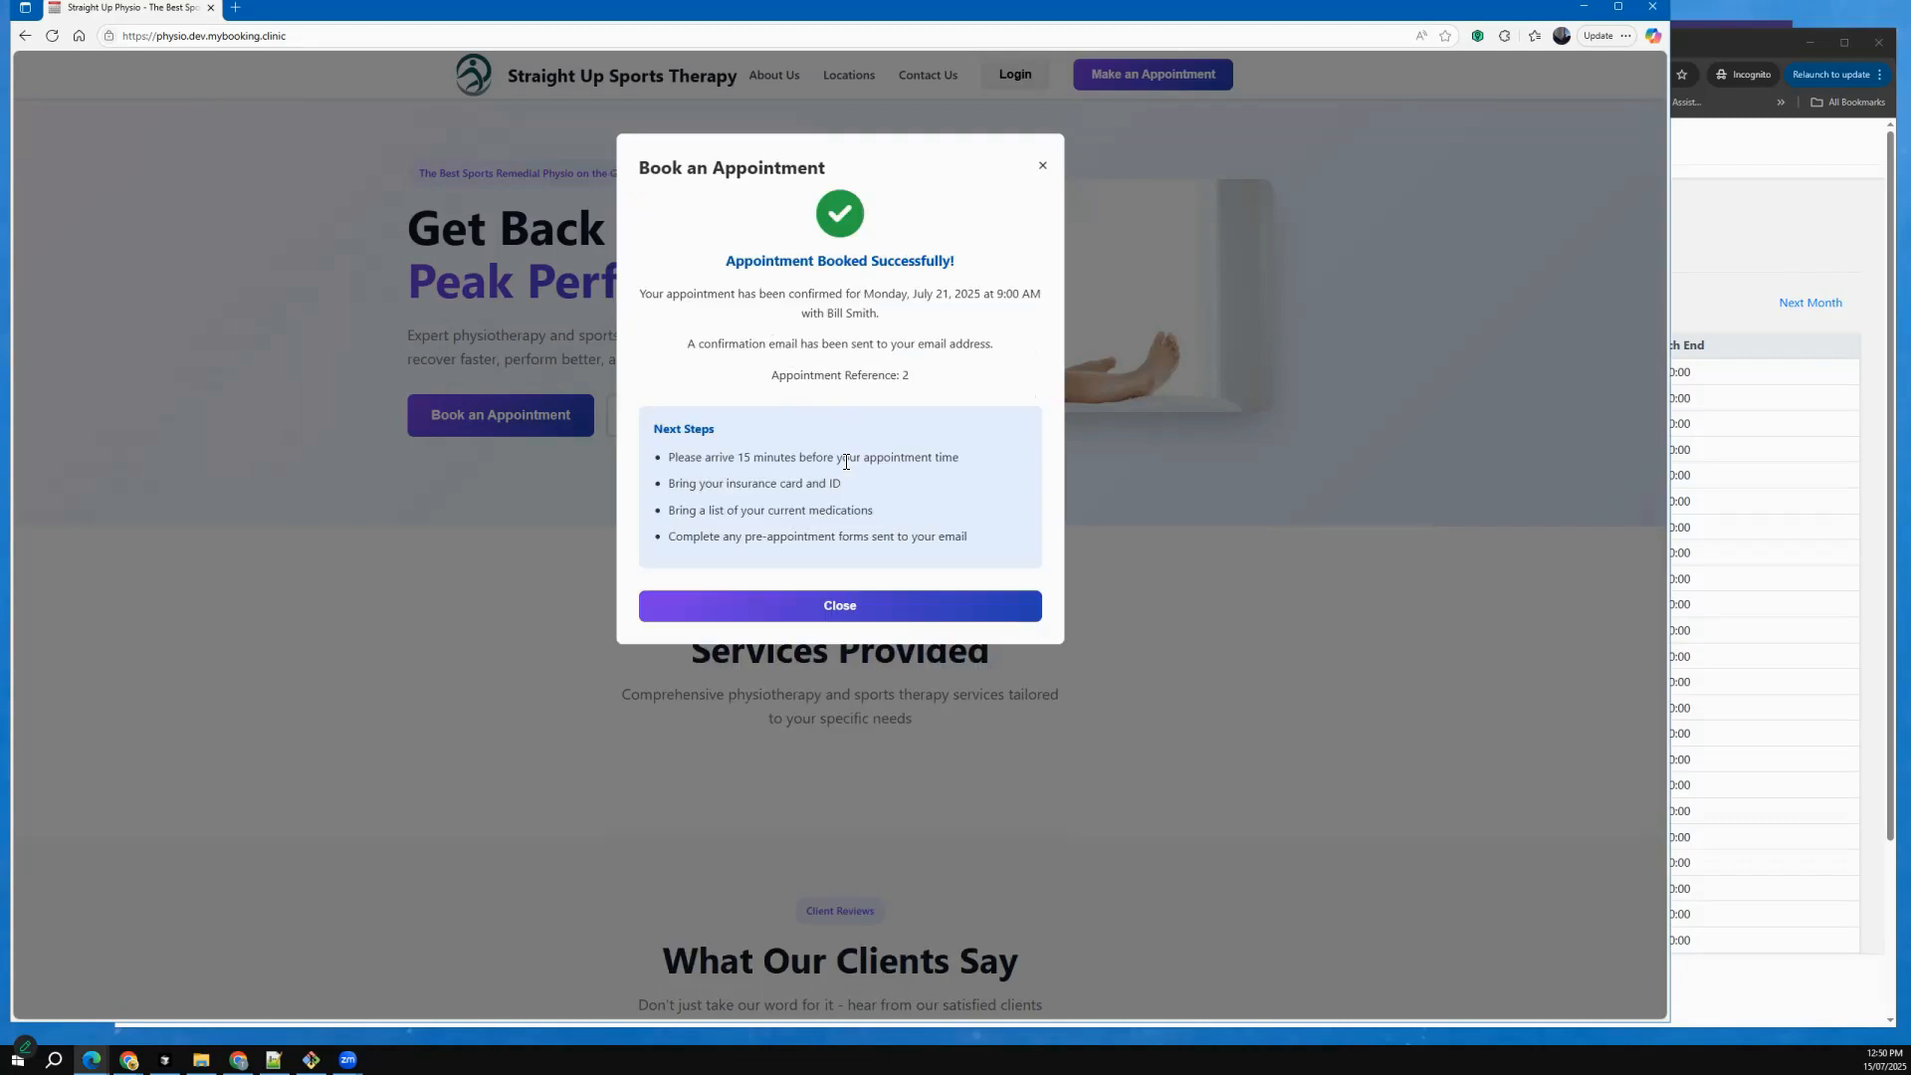
click(827, 618)
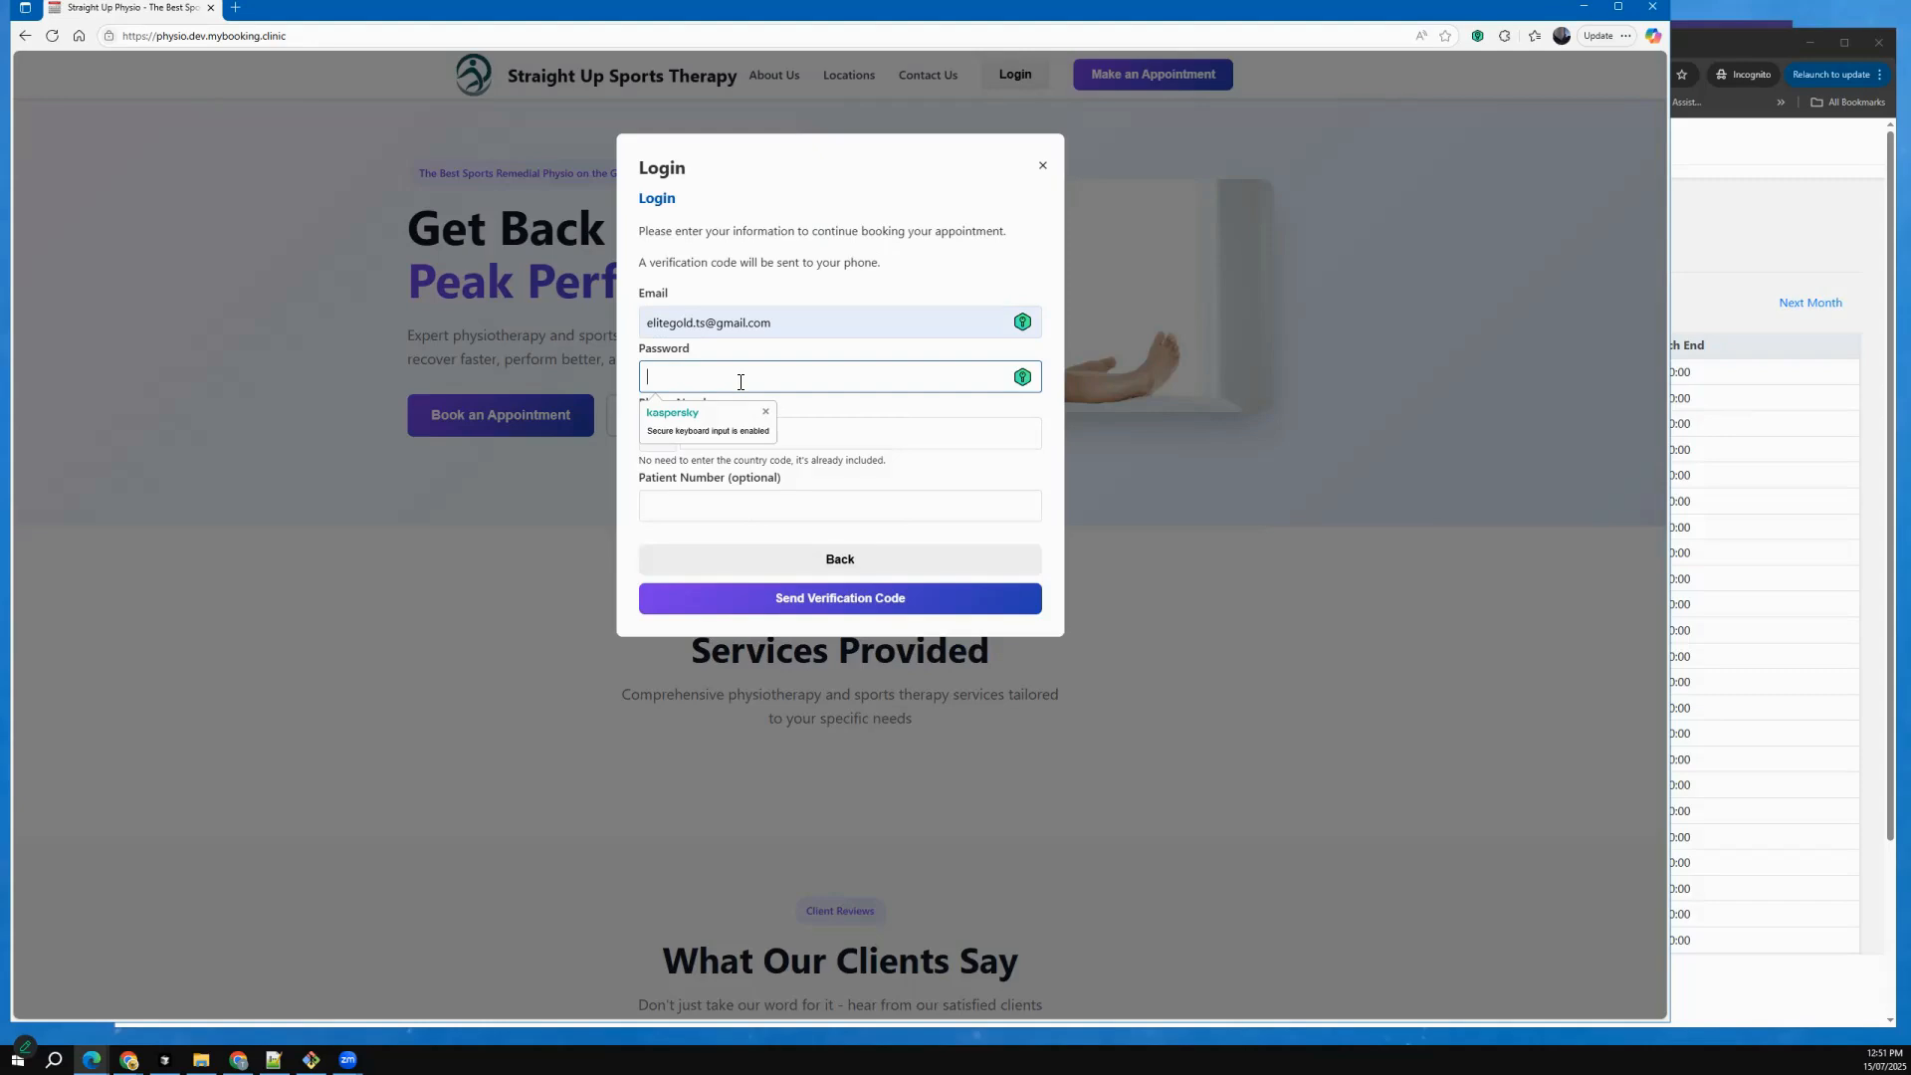
Fill in the patient login form with e-mail, account password and phone number, and request the verification code.
text(********)
text(**)
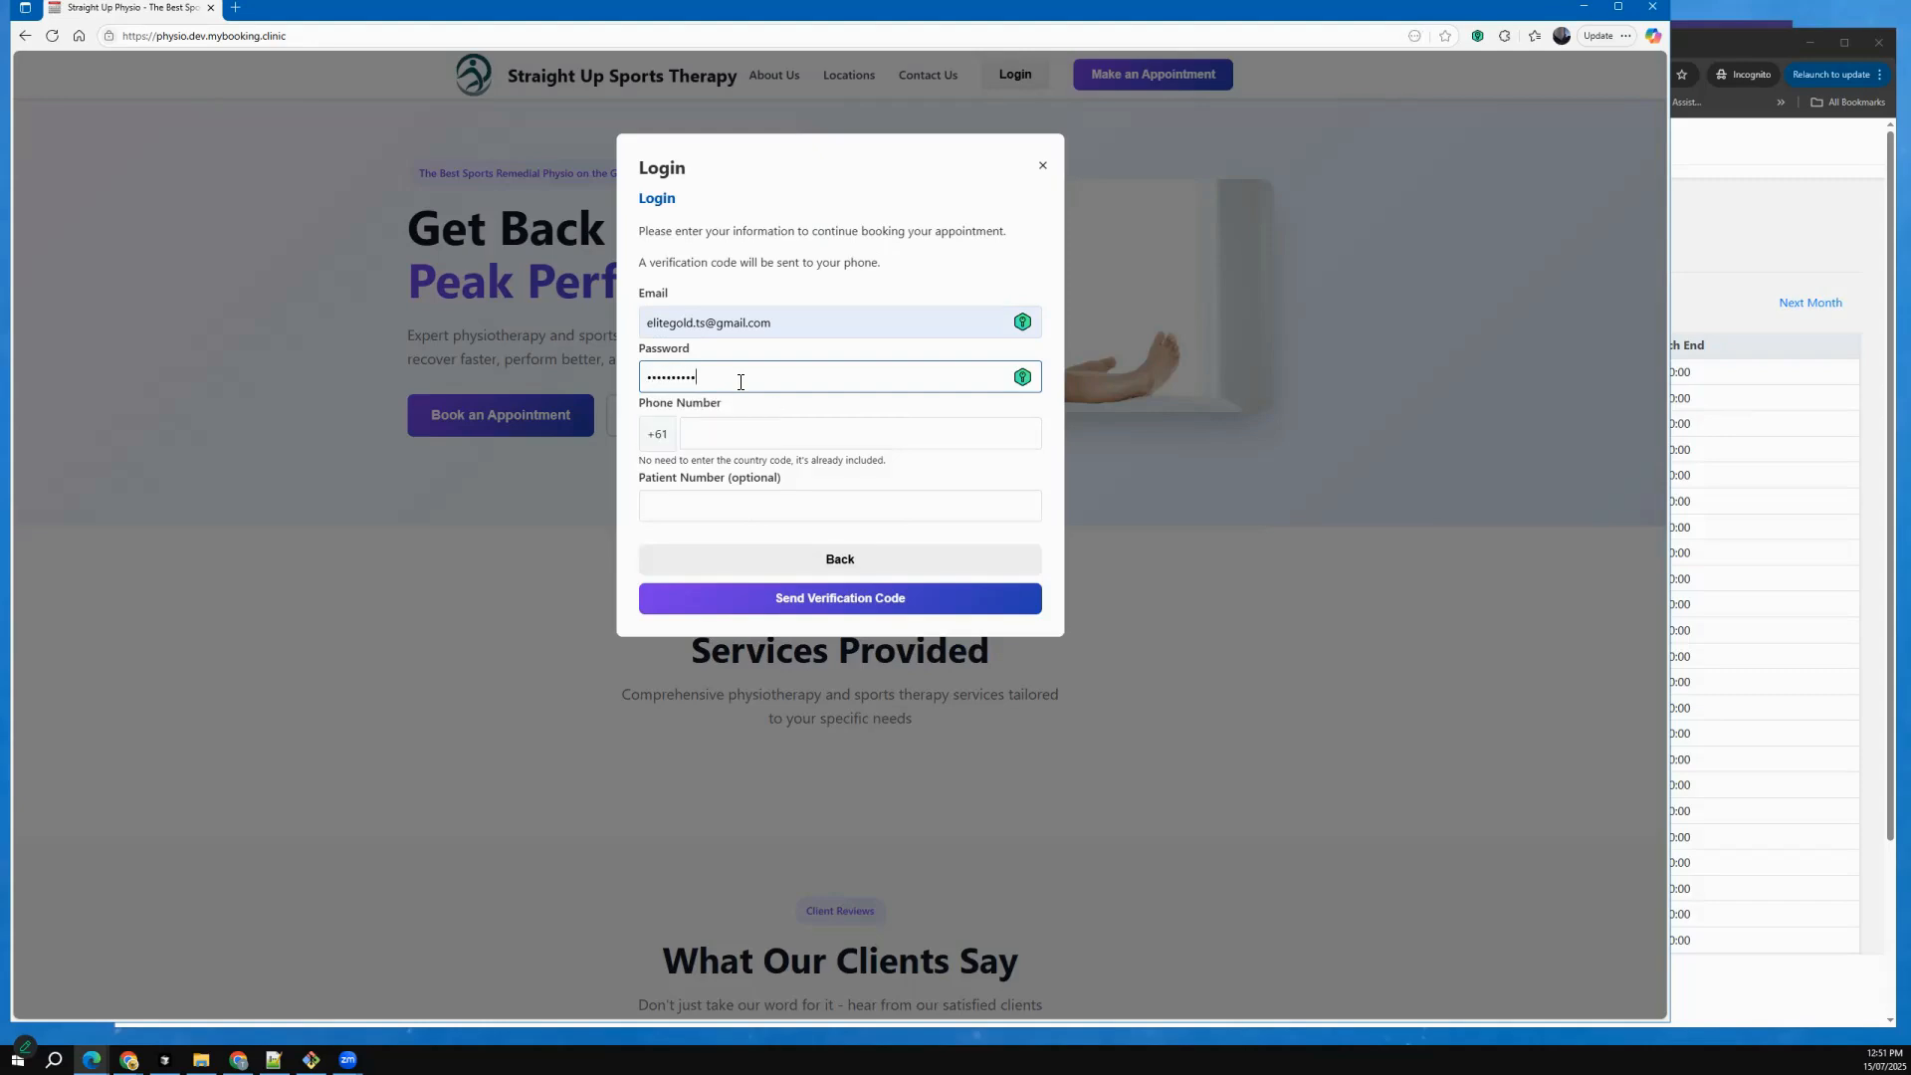
key(Tab)
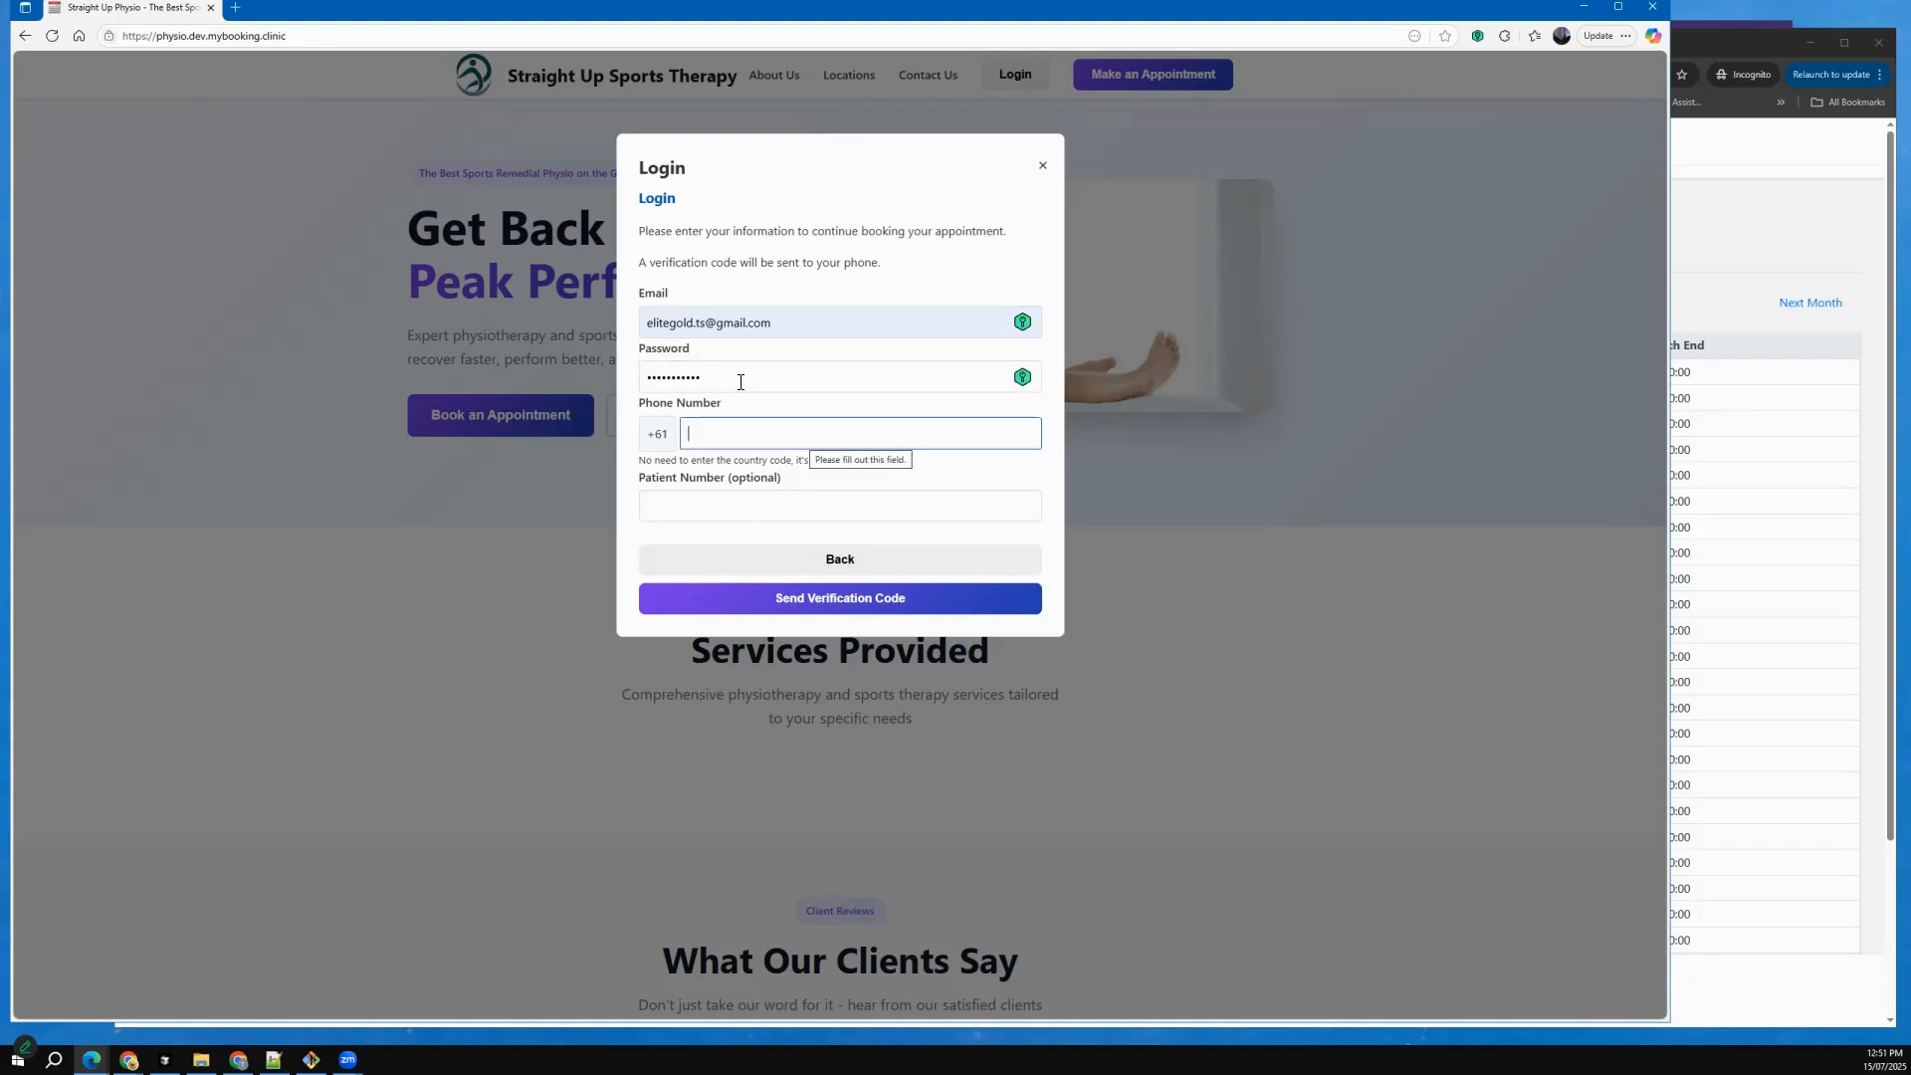
text(04)
click(751, 491)
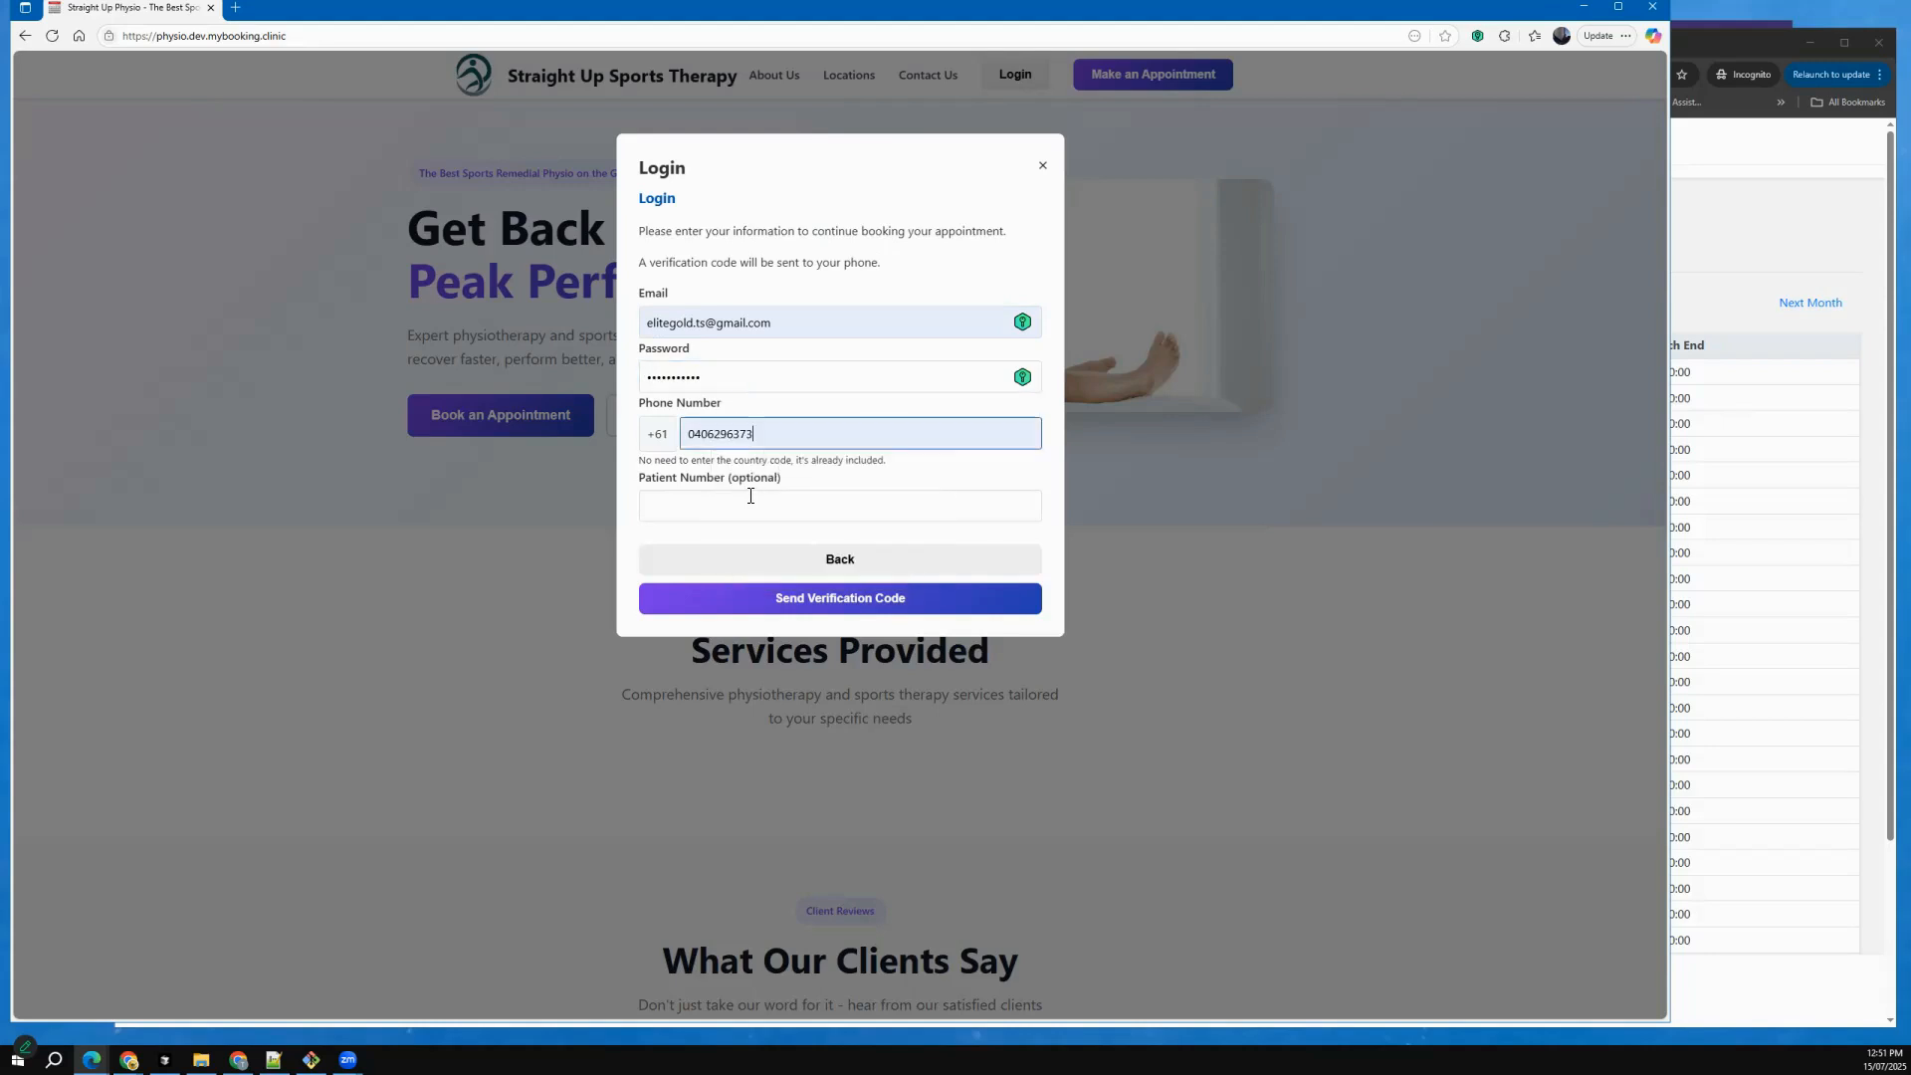
click(840, 595)
Enter the six-digit verification code and log in to the patient profile.
click(690, 272)
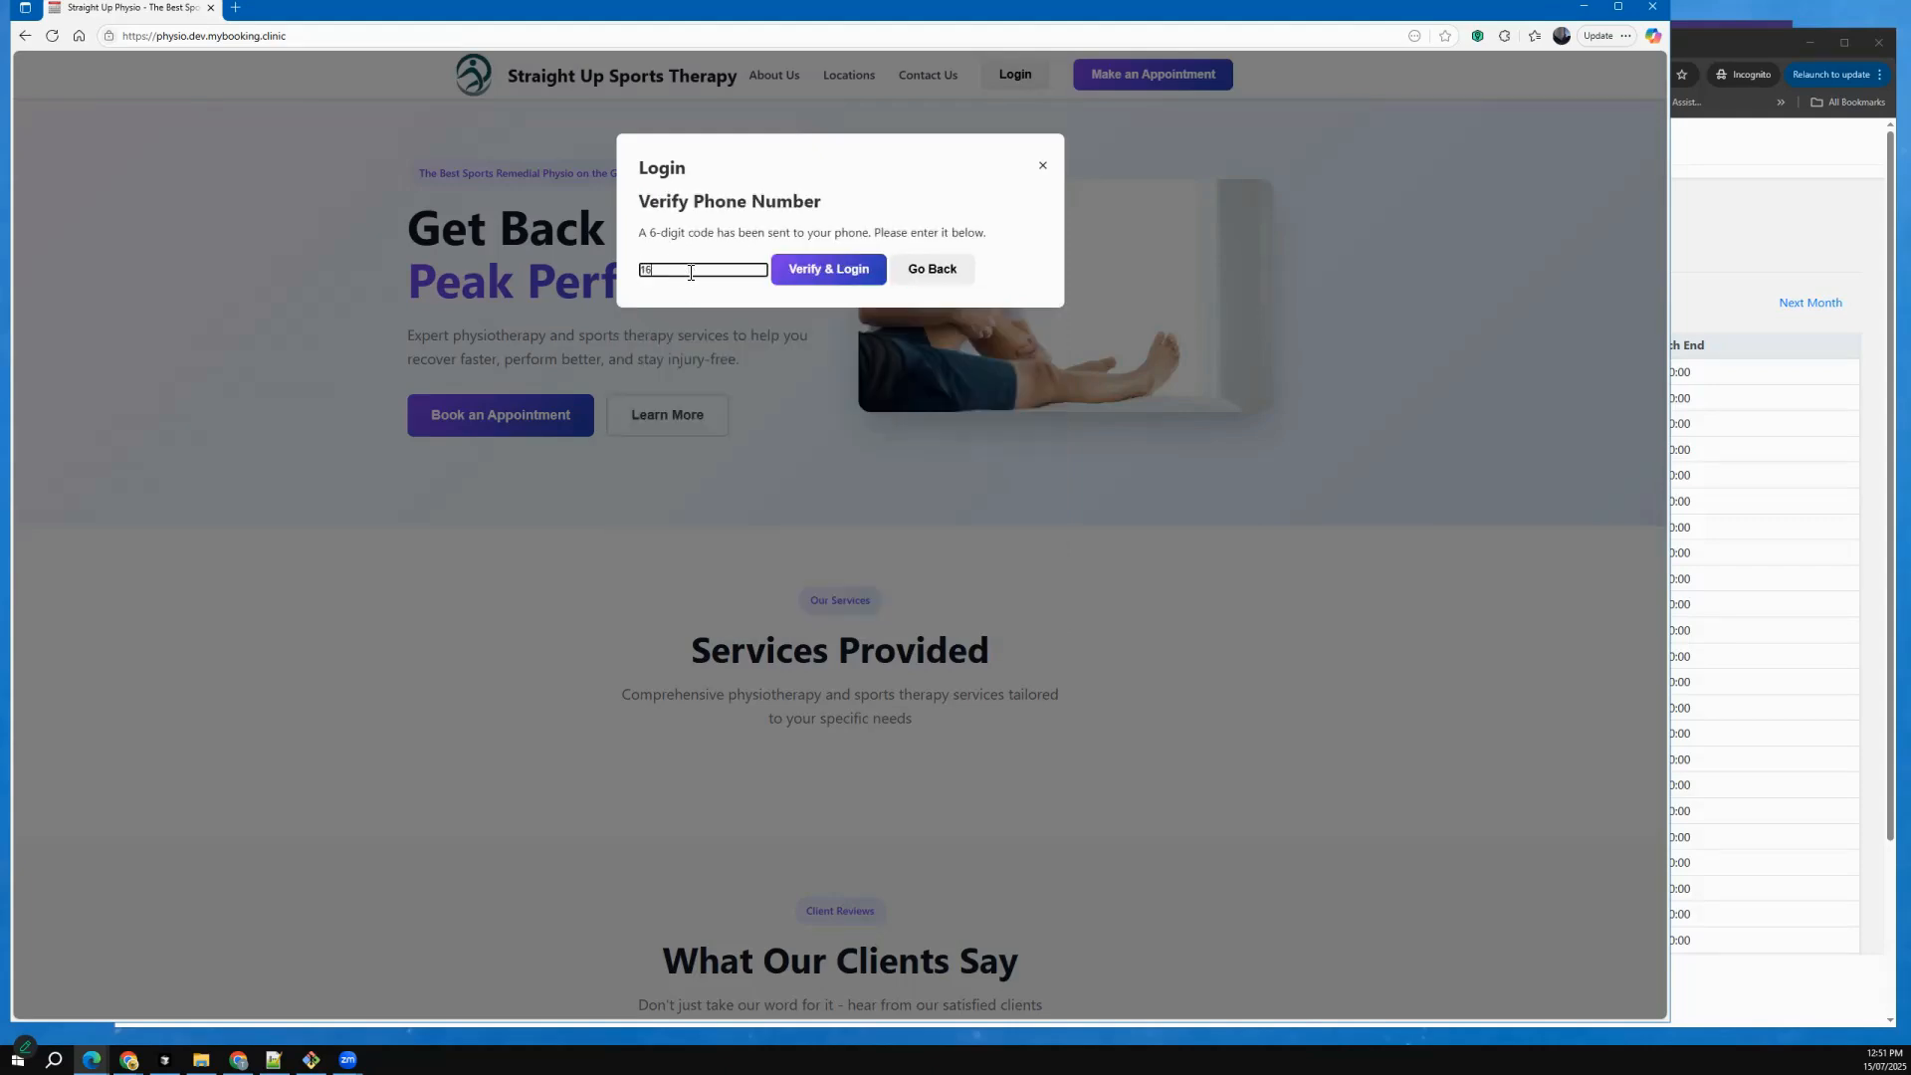
click(824, 280)
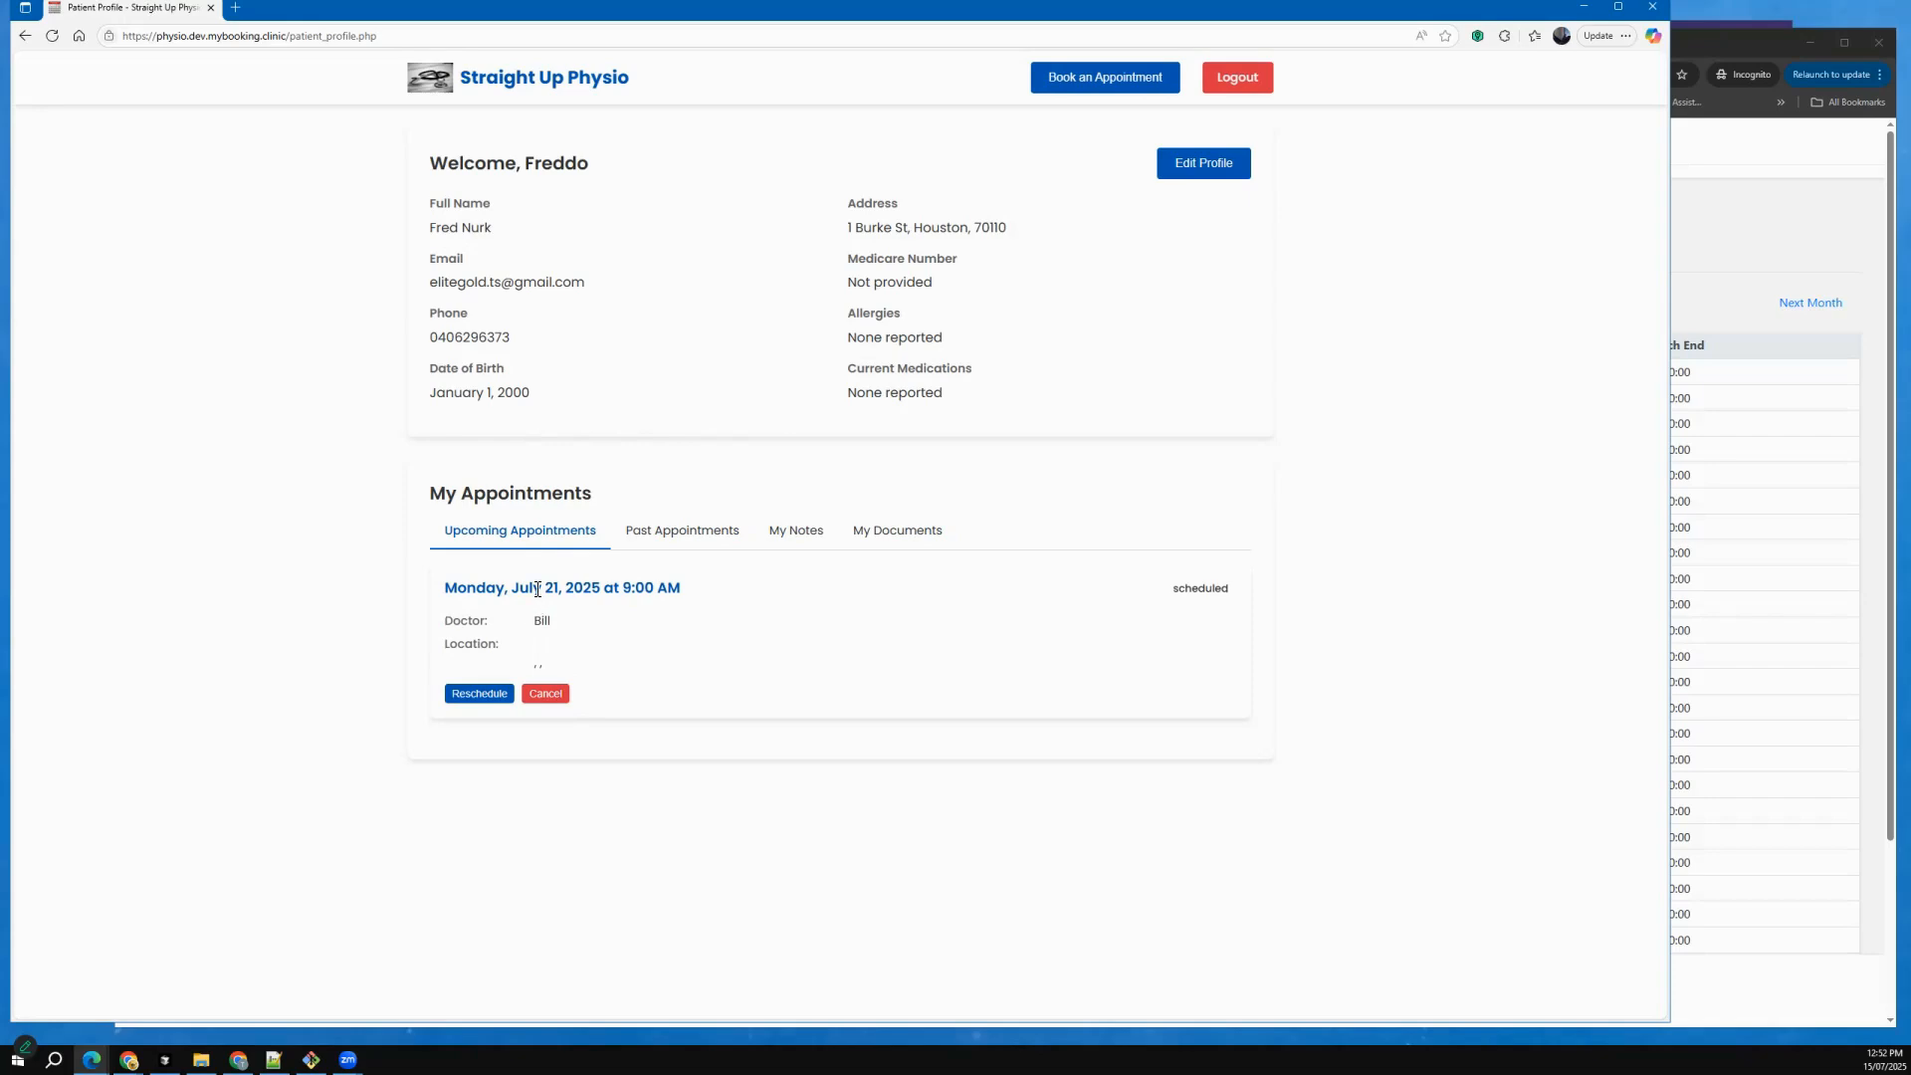
Check the patient's past and upcoming appointments, look through the profile editing form, and close it without saving.
click(648, 535)
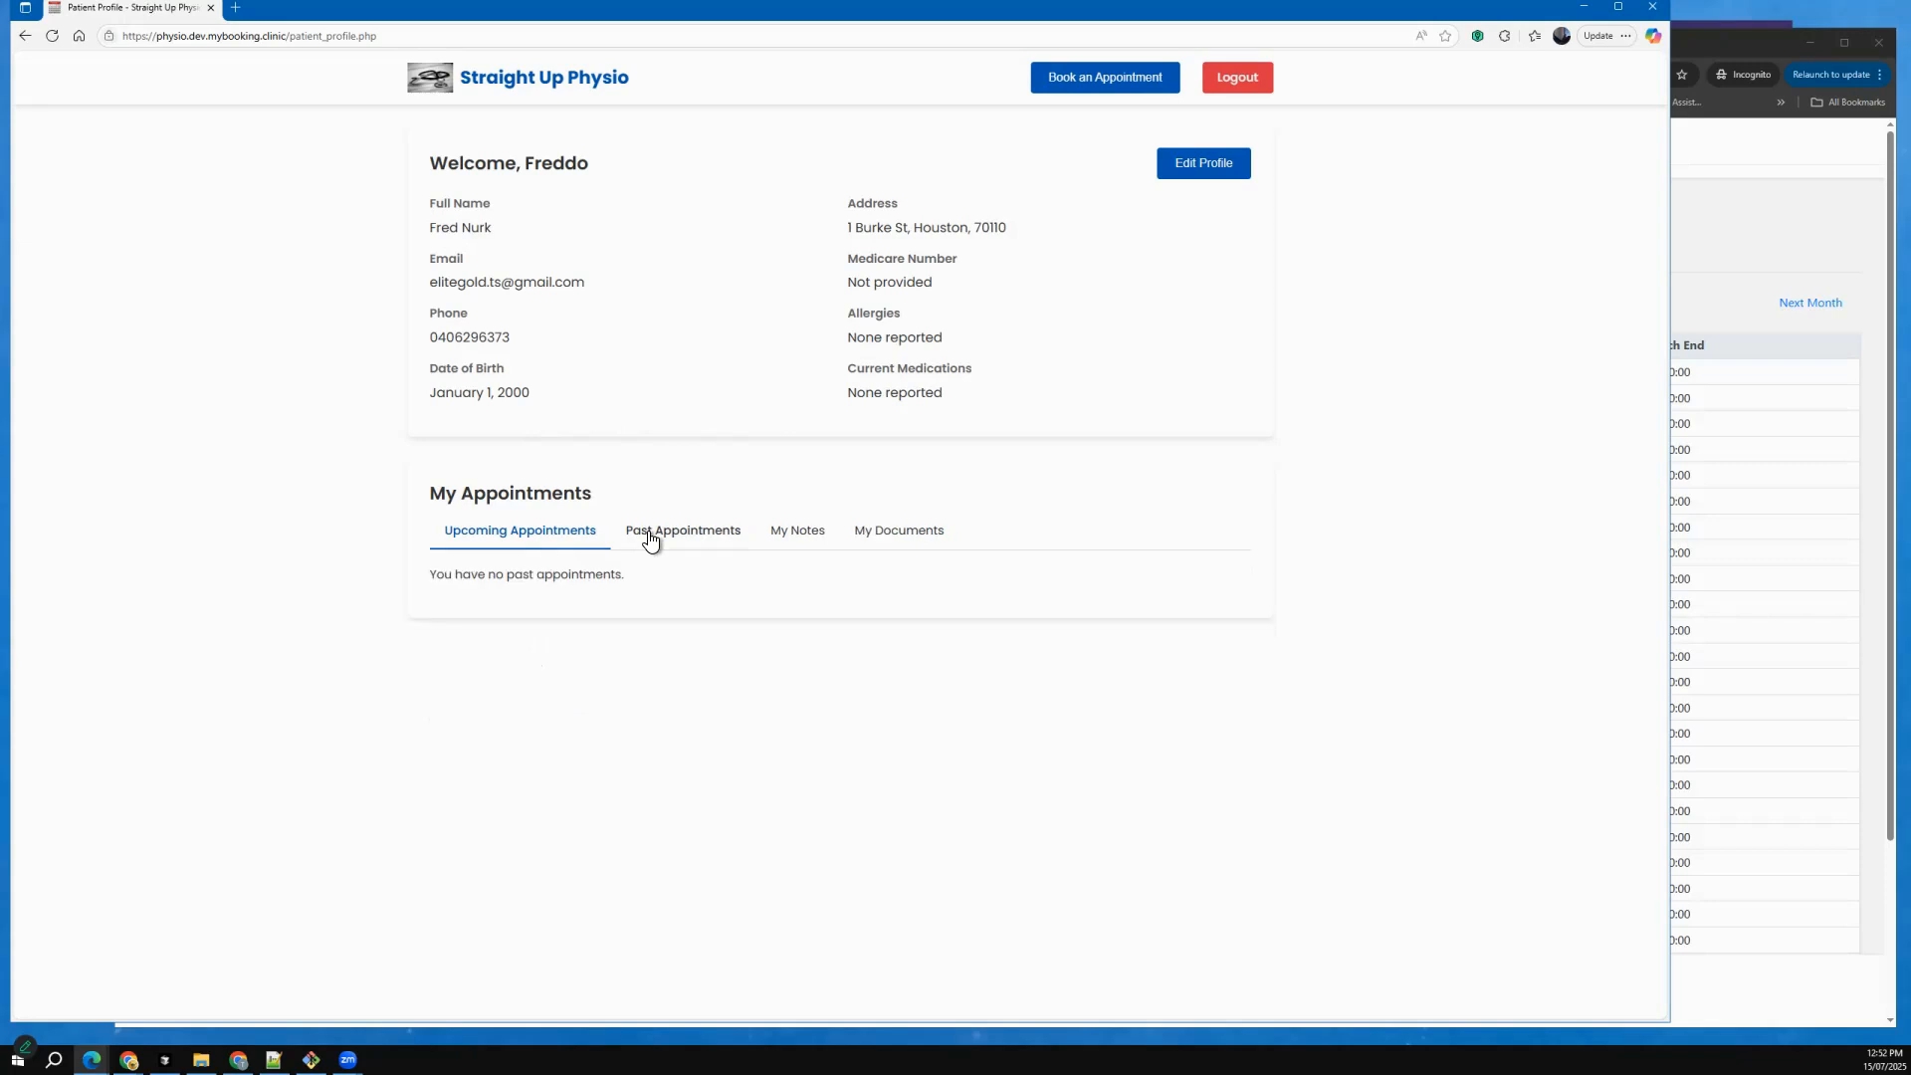
click(547, 534)
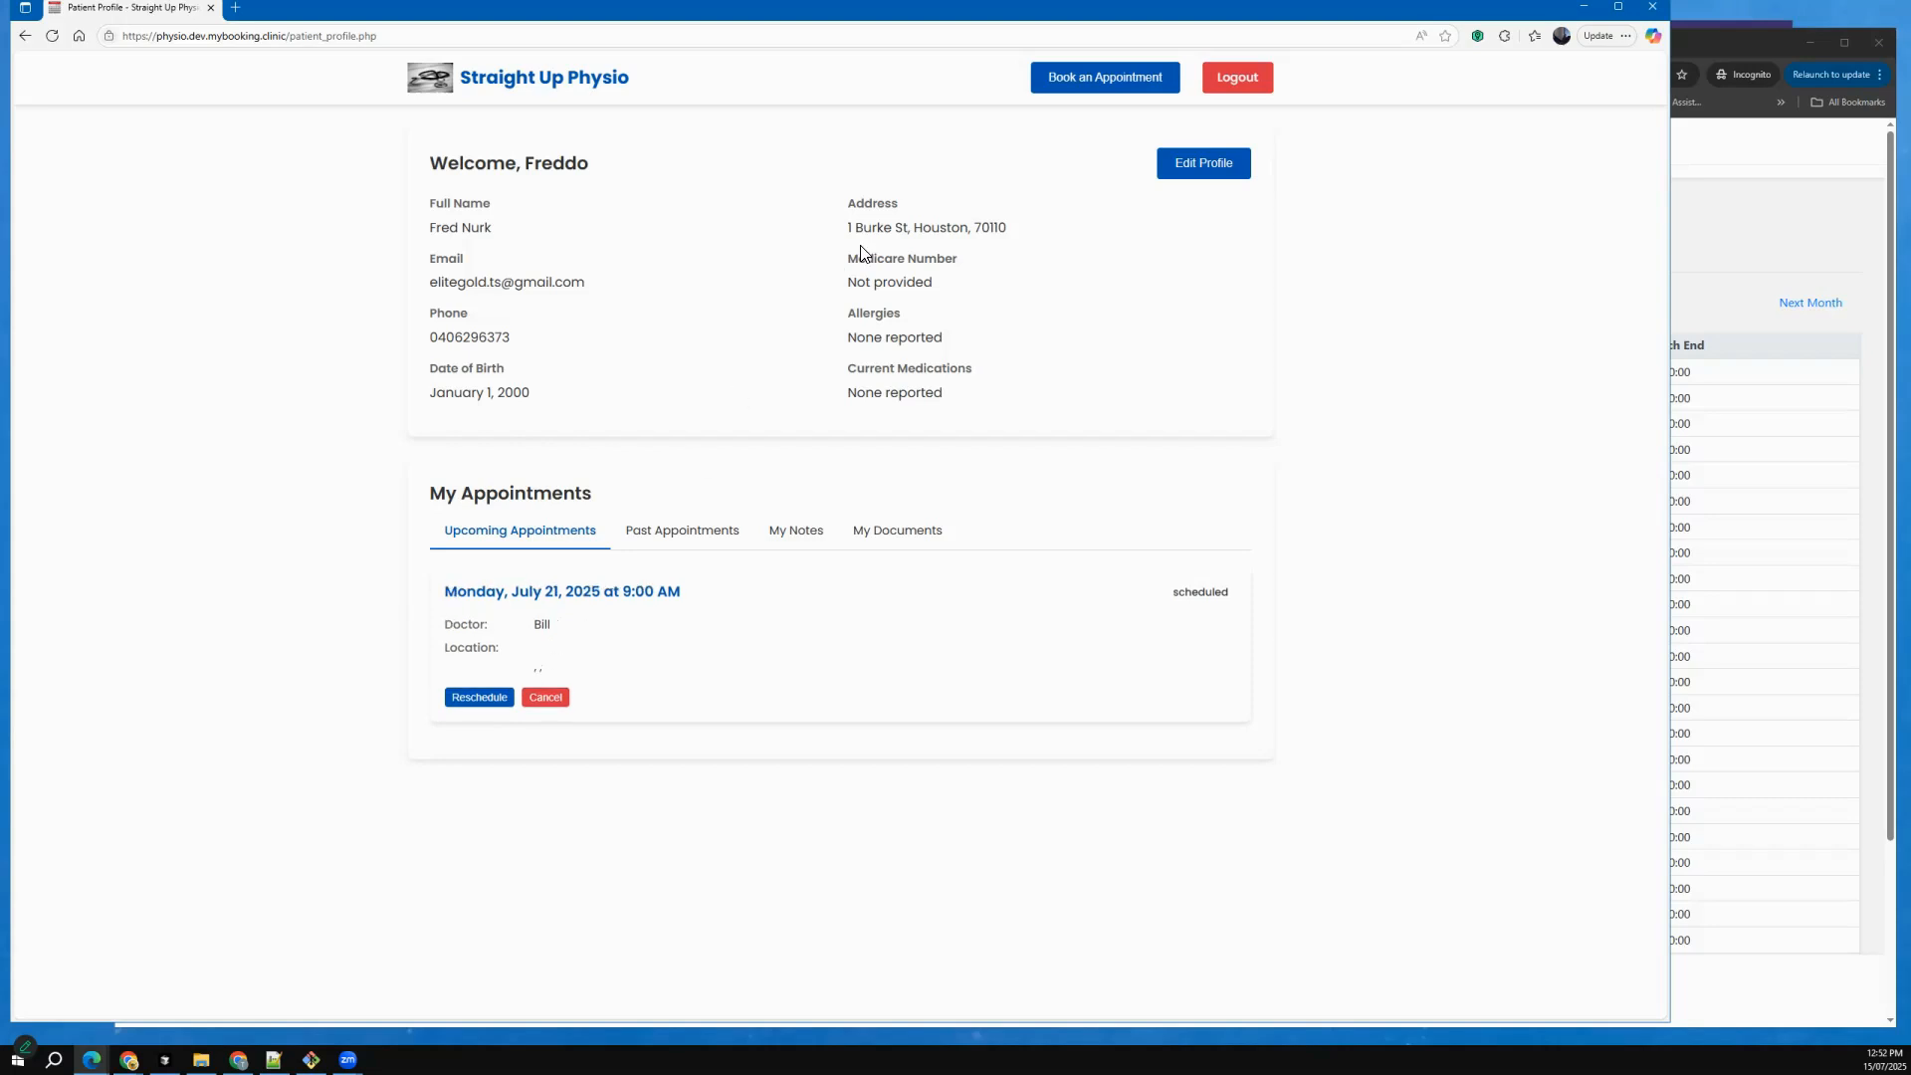
drag(840, 243, 947, 236)
click(944, 240)
click(1170, 183)
scroll(697, 665, down, 2)
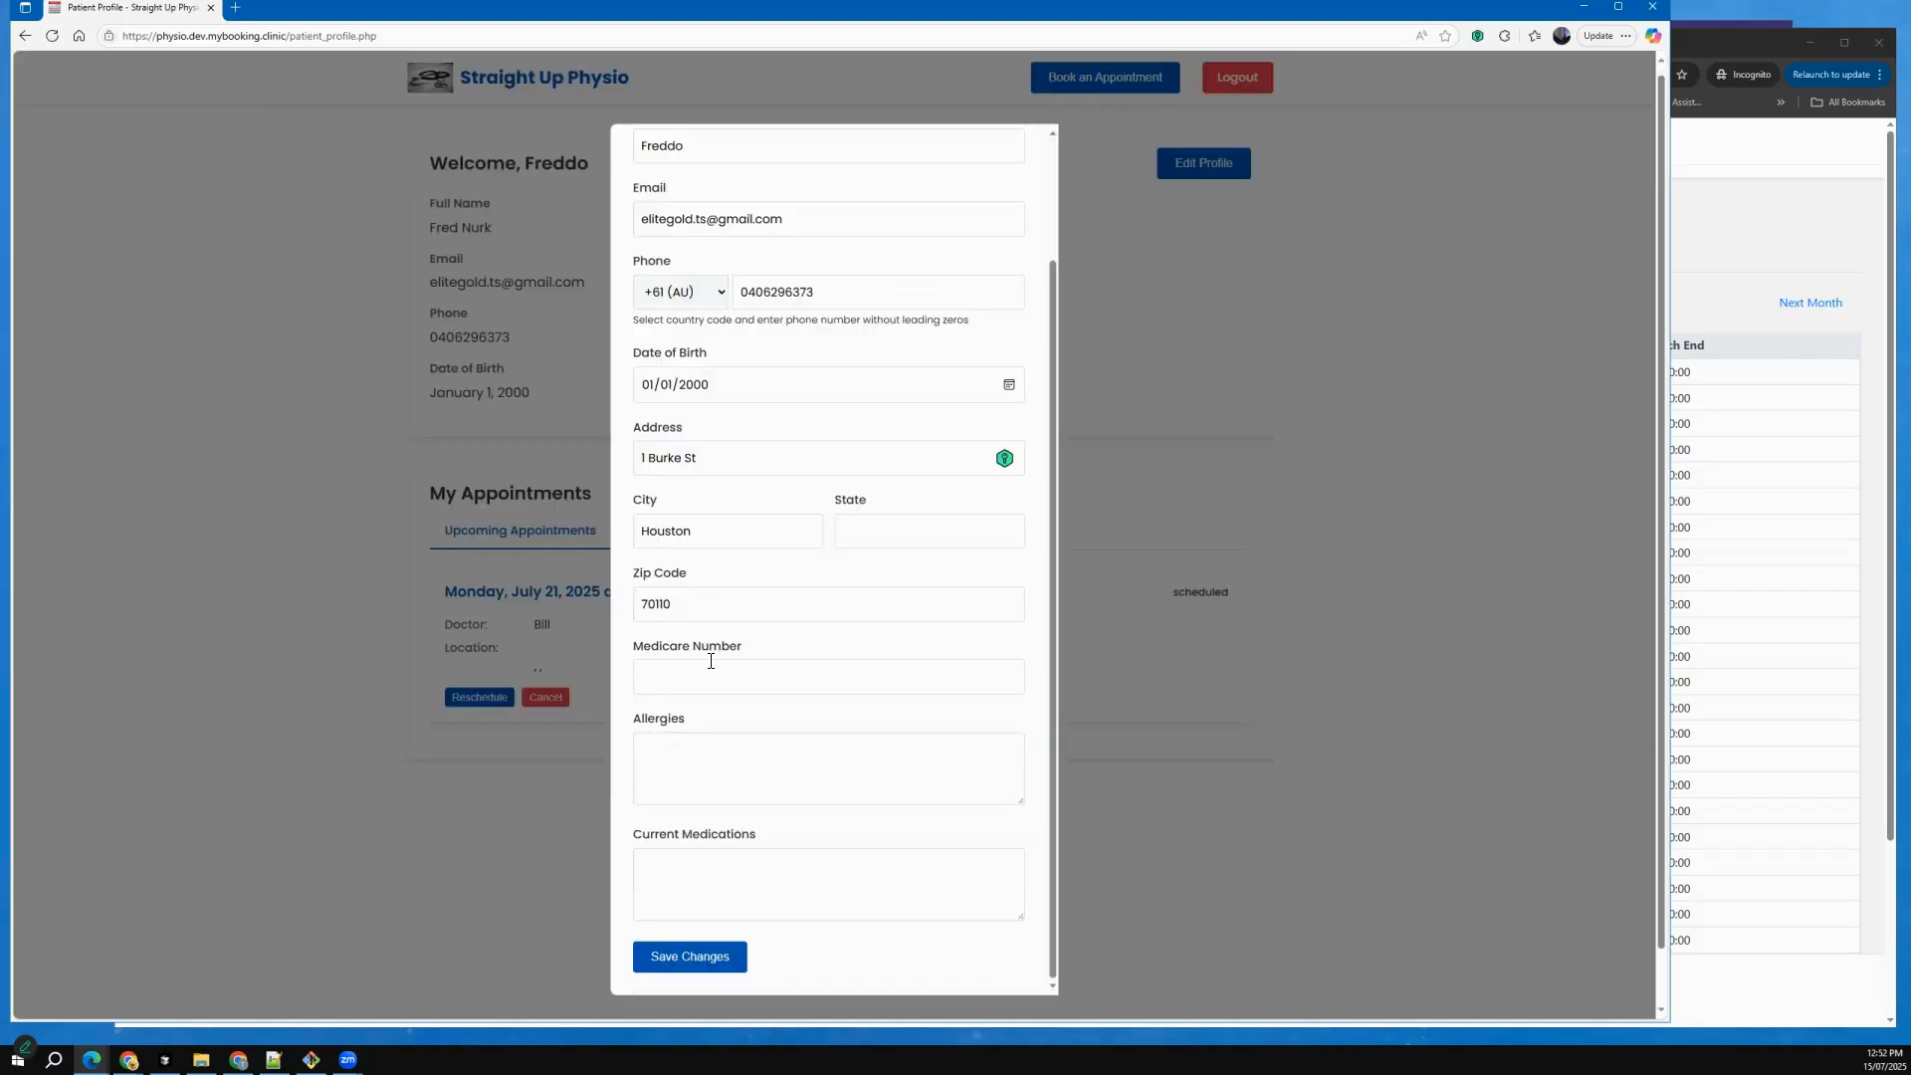
scroll(709, 667, down, 1)
click(1129, 263)
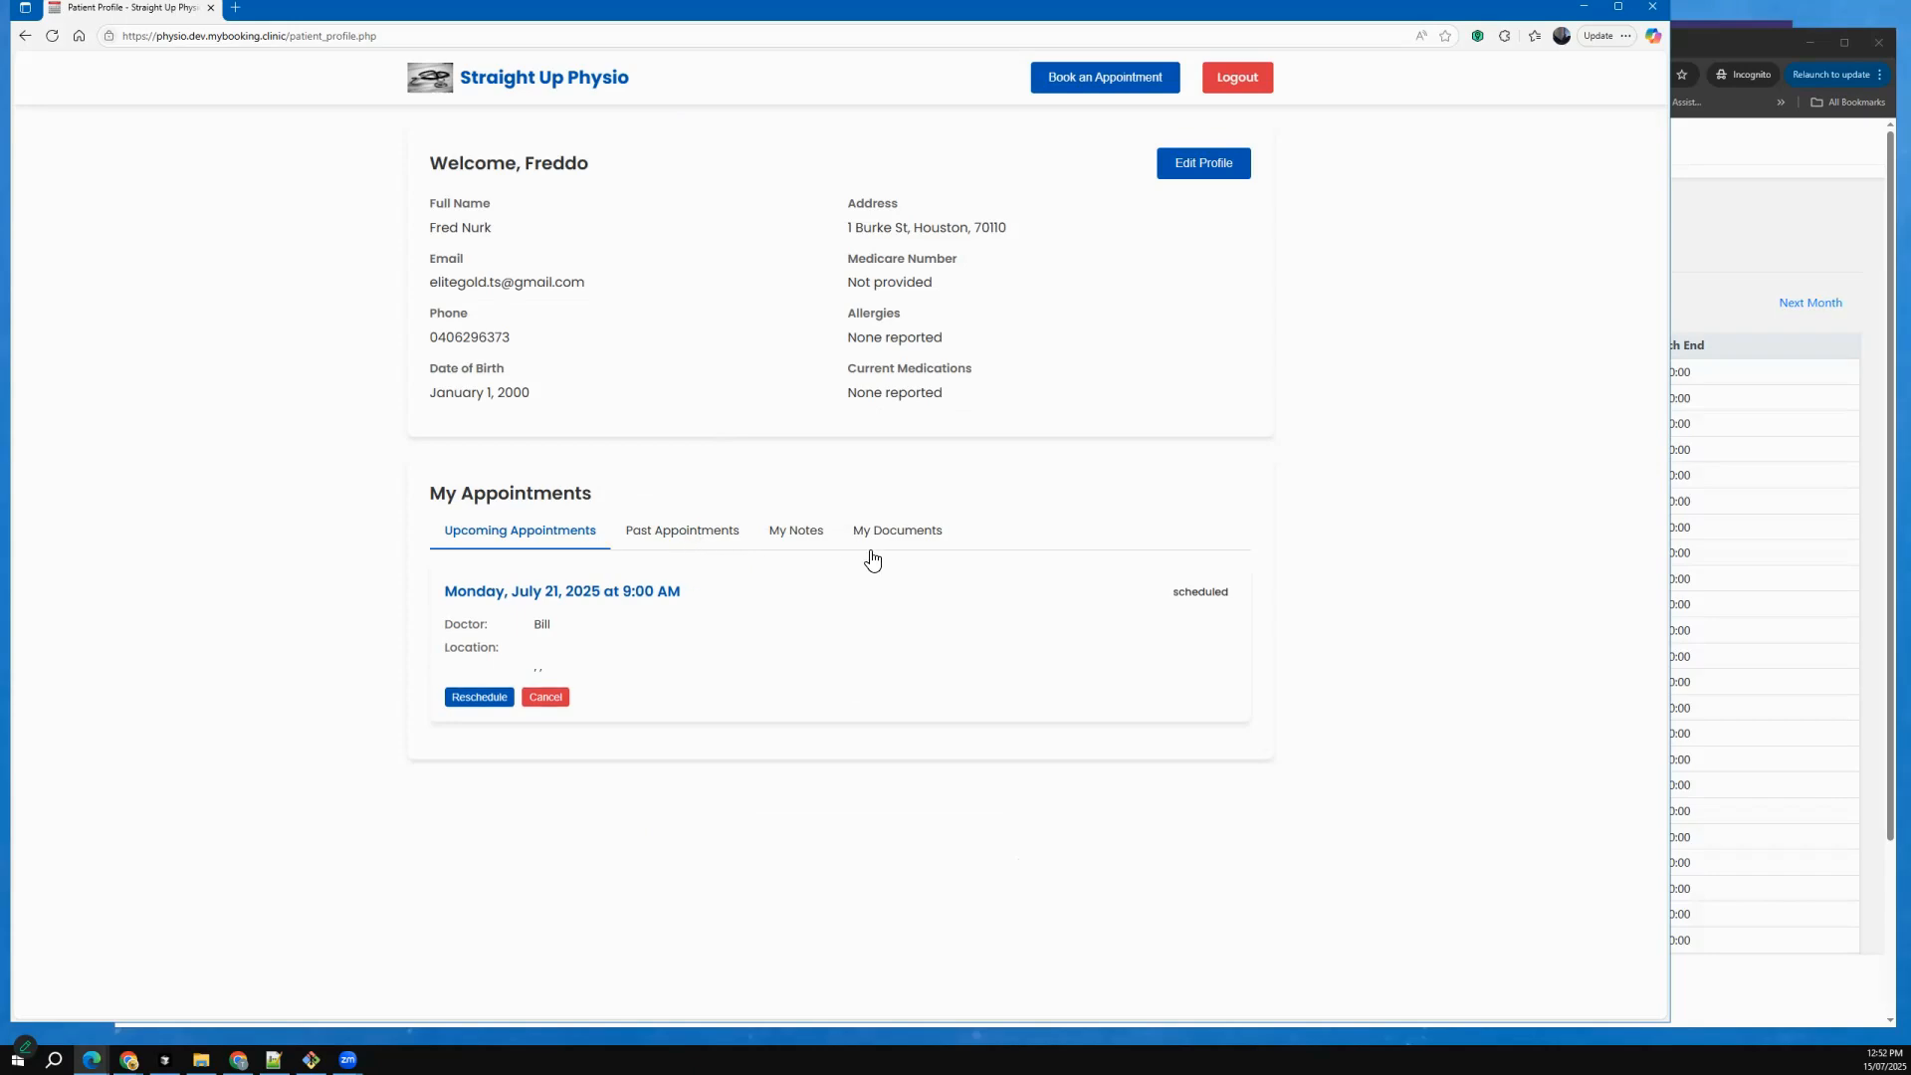
Log out of the patient profile and review the clinic home page down to Our Locations.
click(1240, 77)
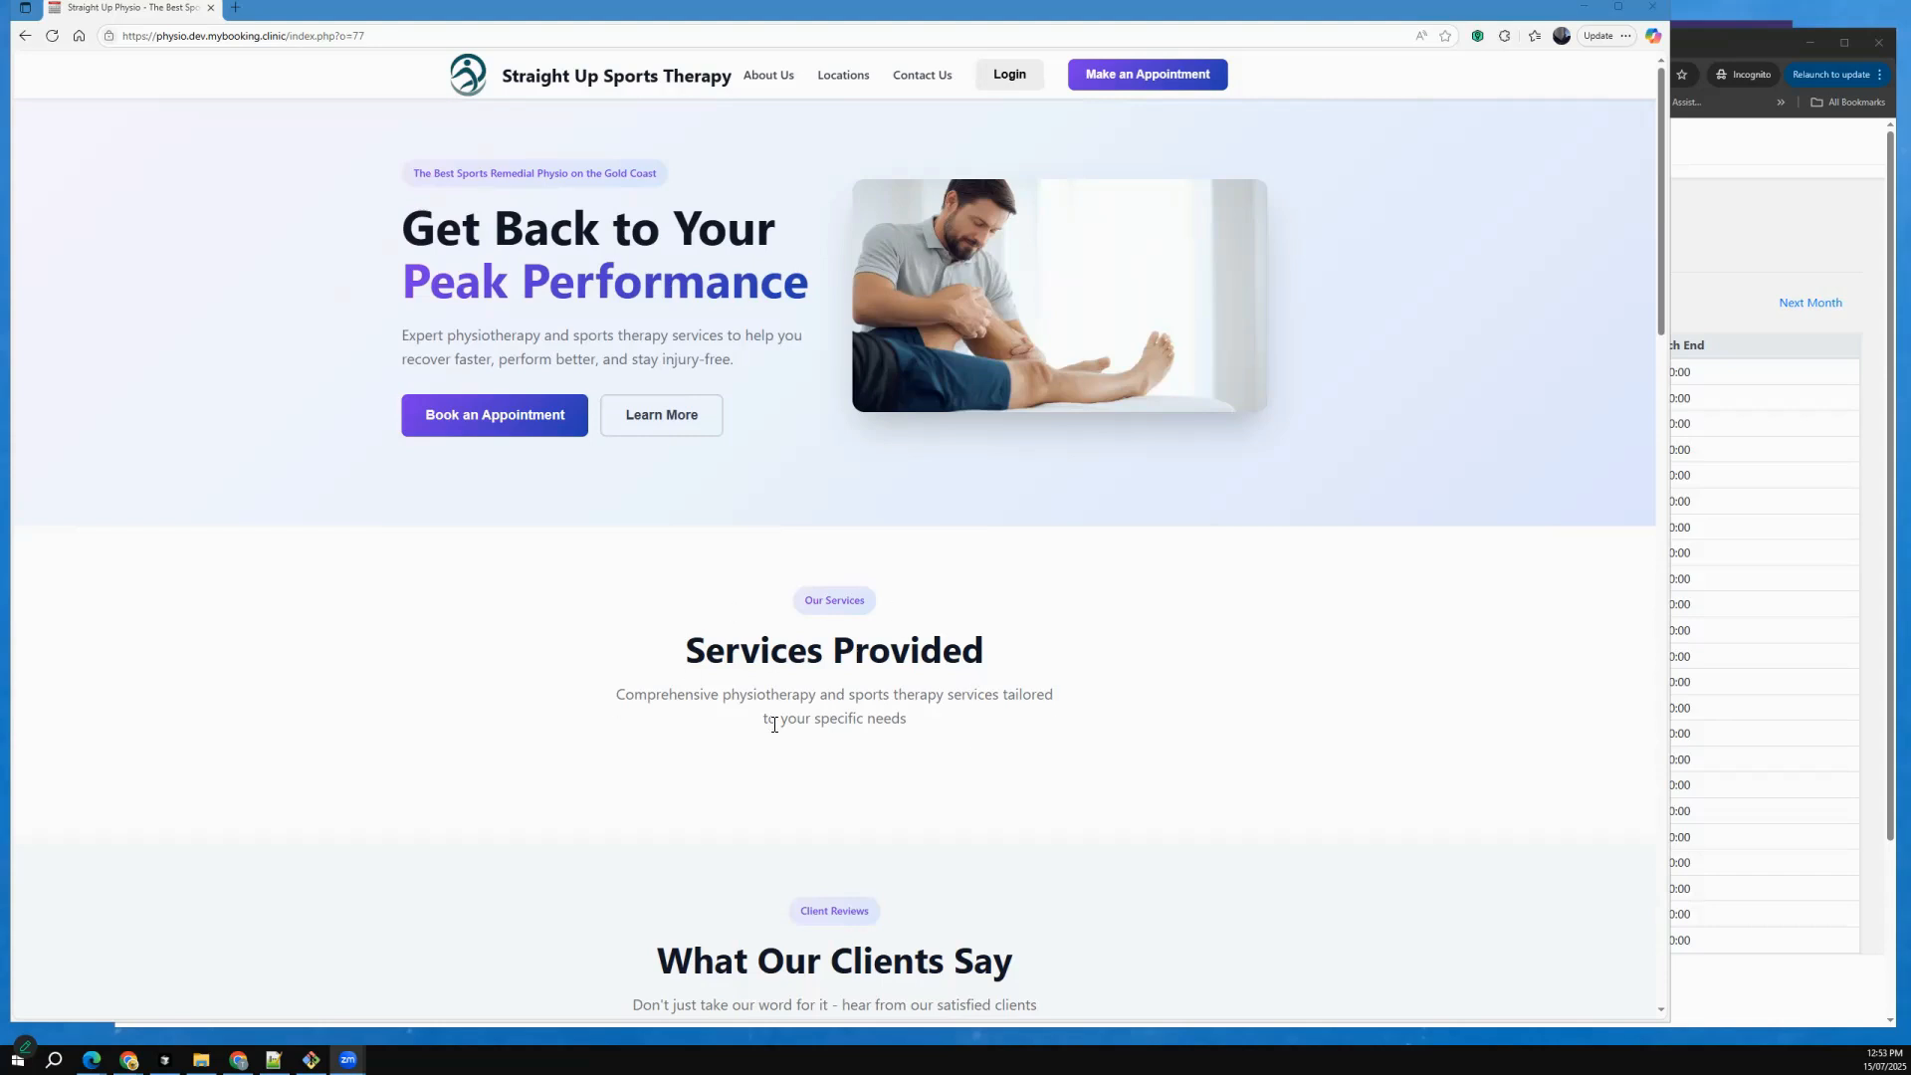
scroll(790, 738, down, 5)
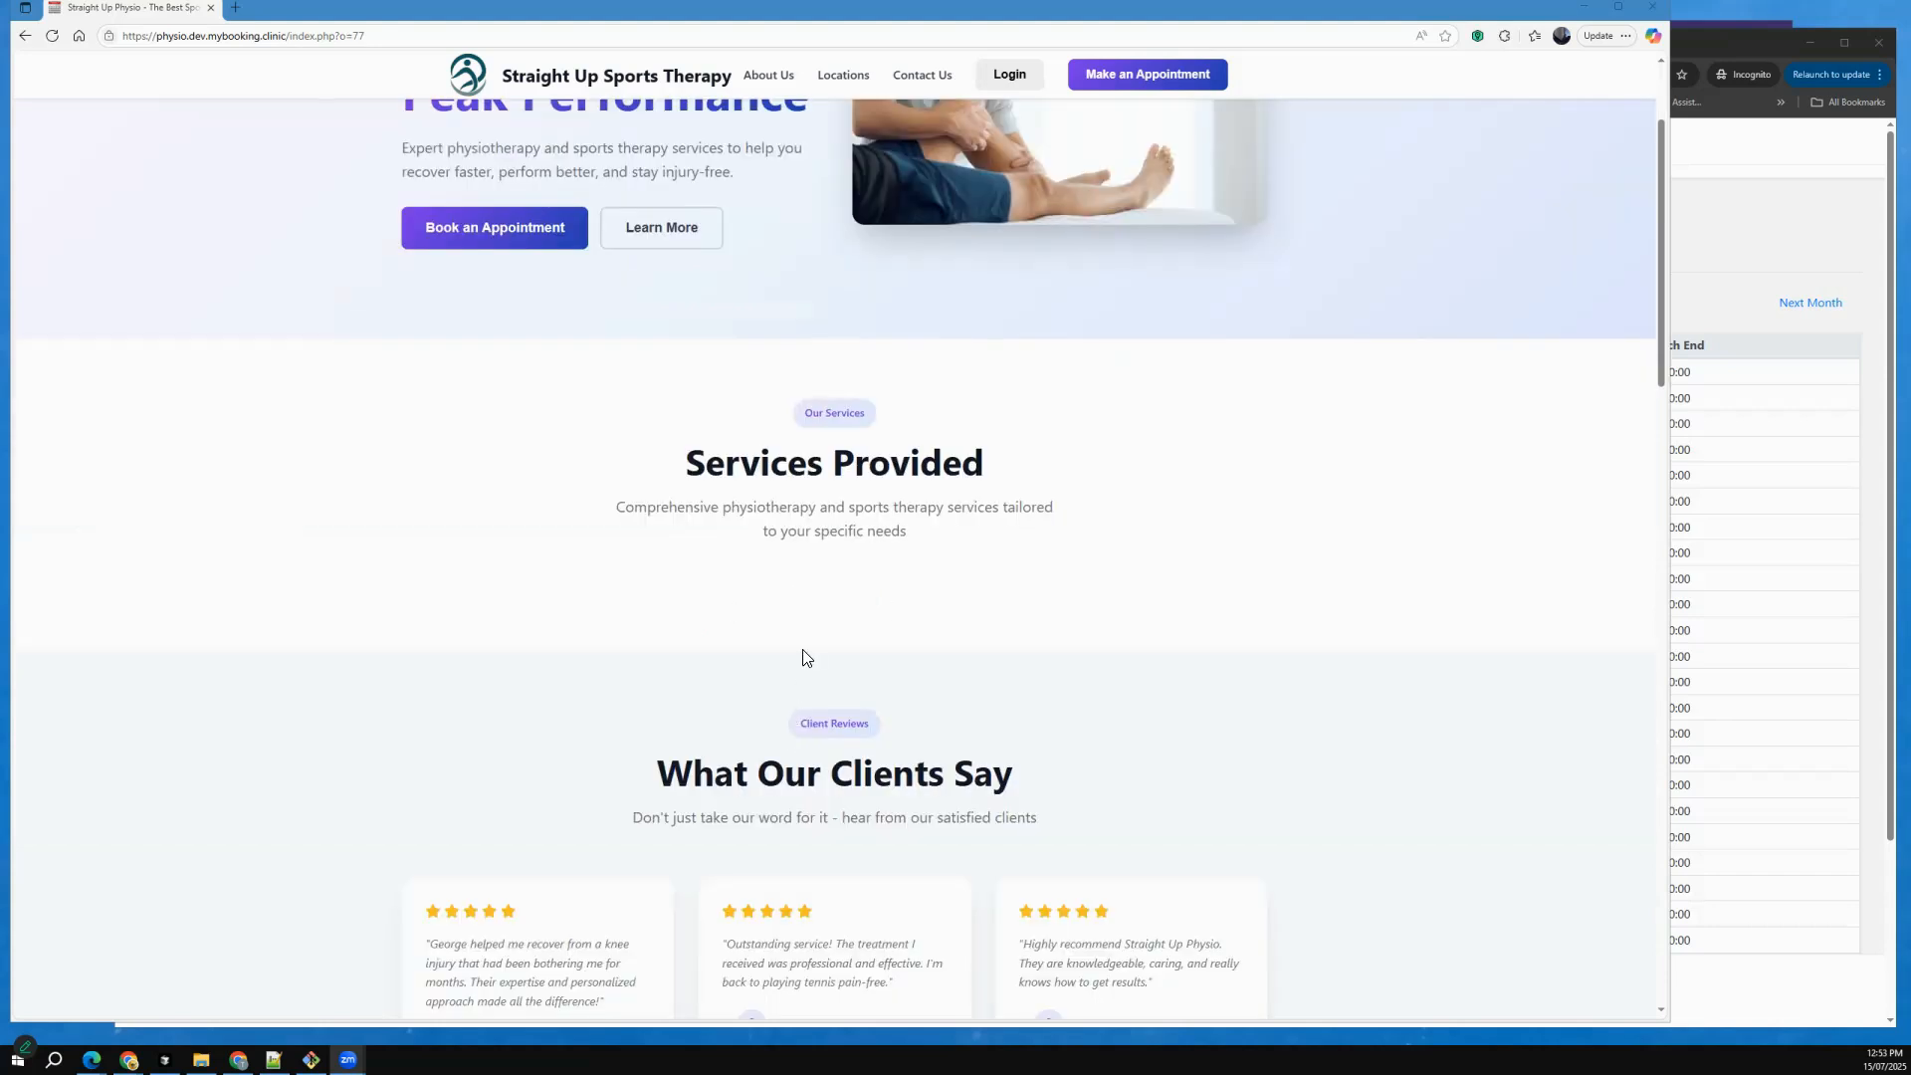
scroll(302, 601, down, 7)
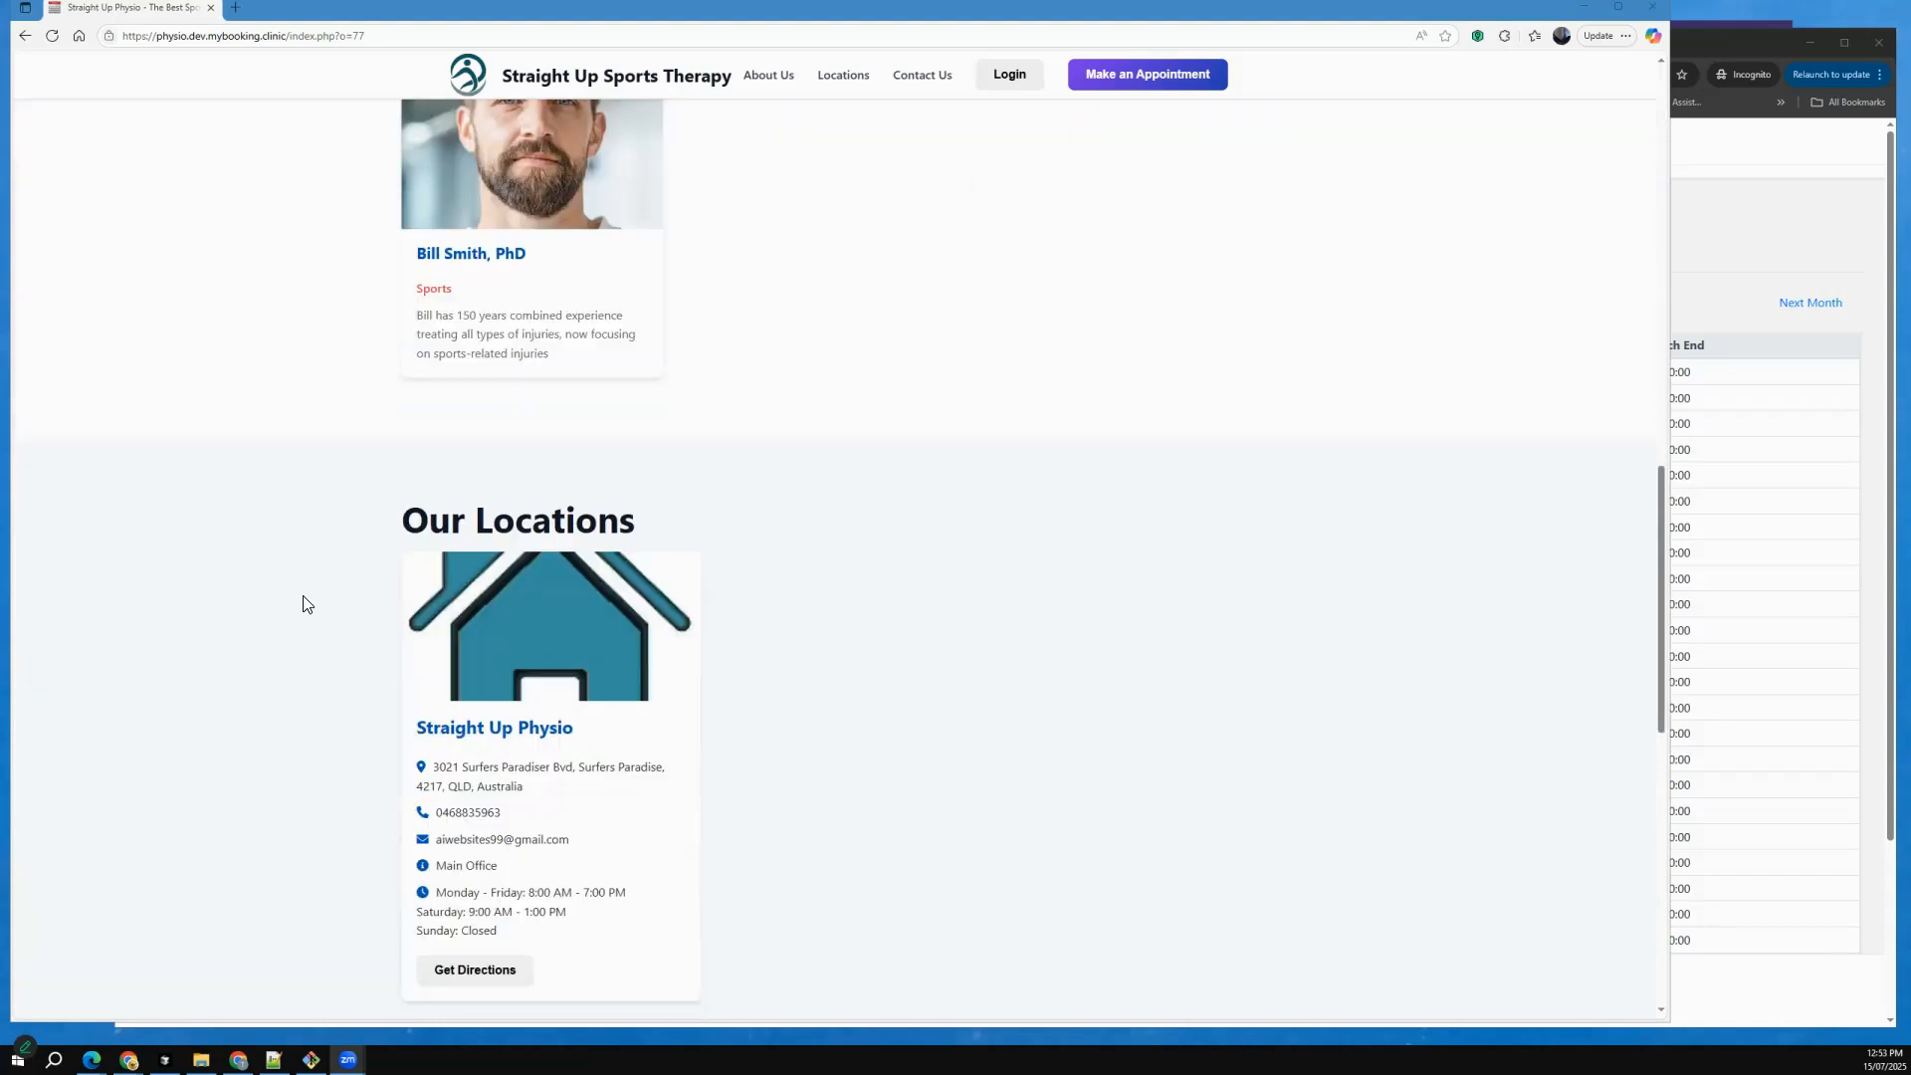
scroll(942, 610, down, 1)
Switch to the back office in Chrome, change the Straight Up Physio site photo to joe-R73aQ527riw-unsplash.jpg and save the site.
click(1767, 373)
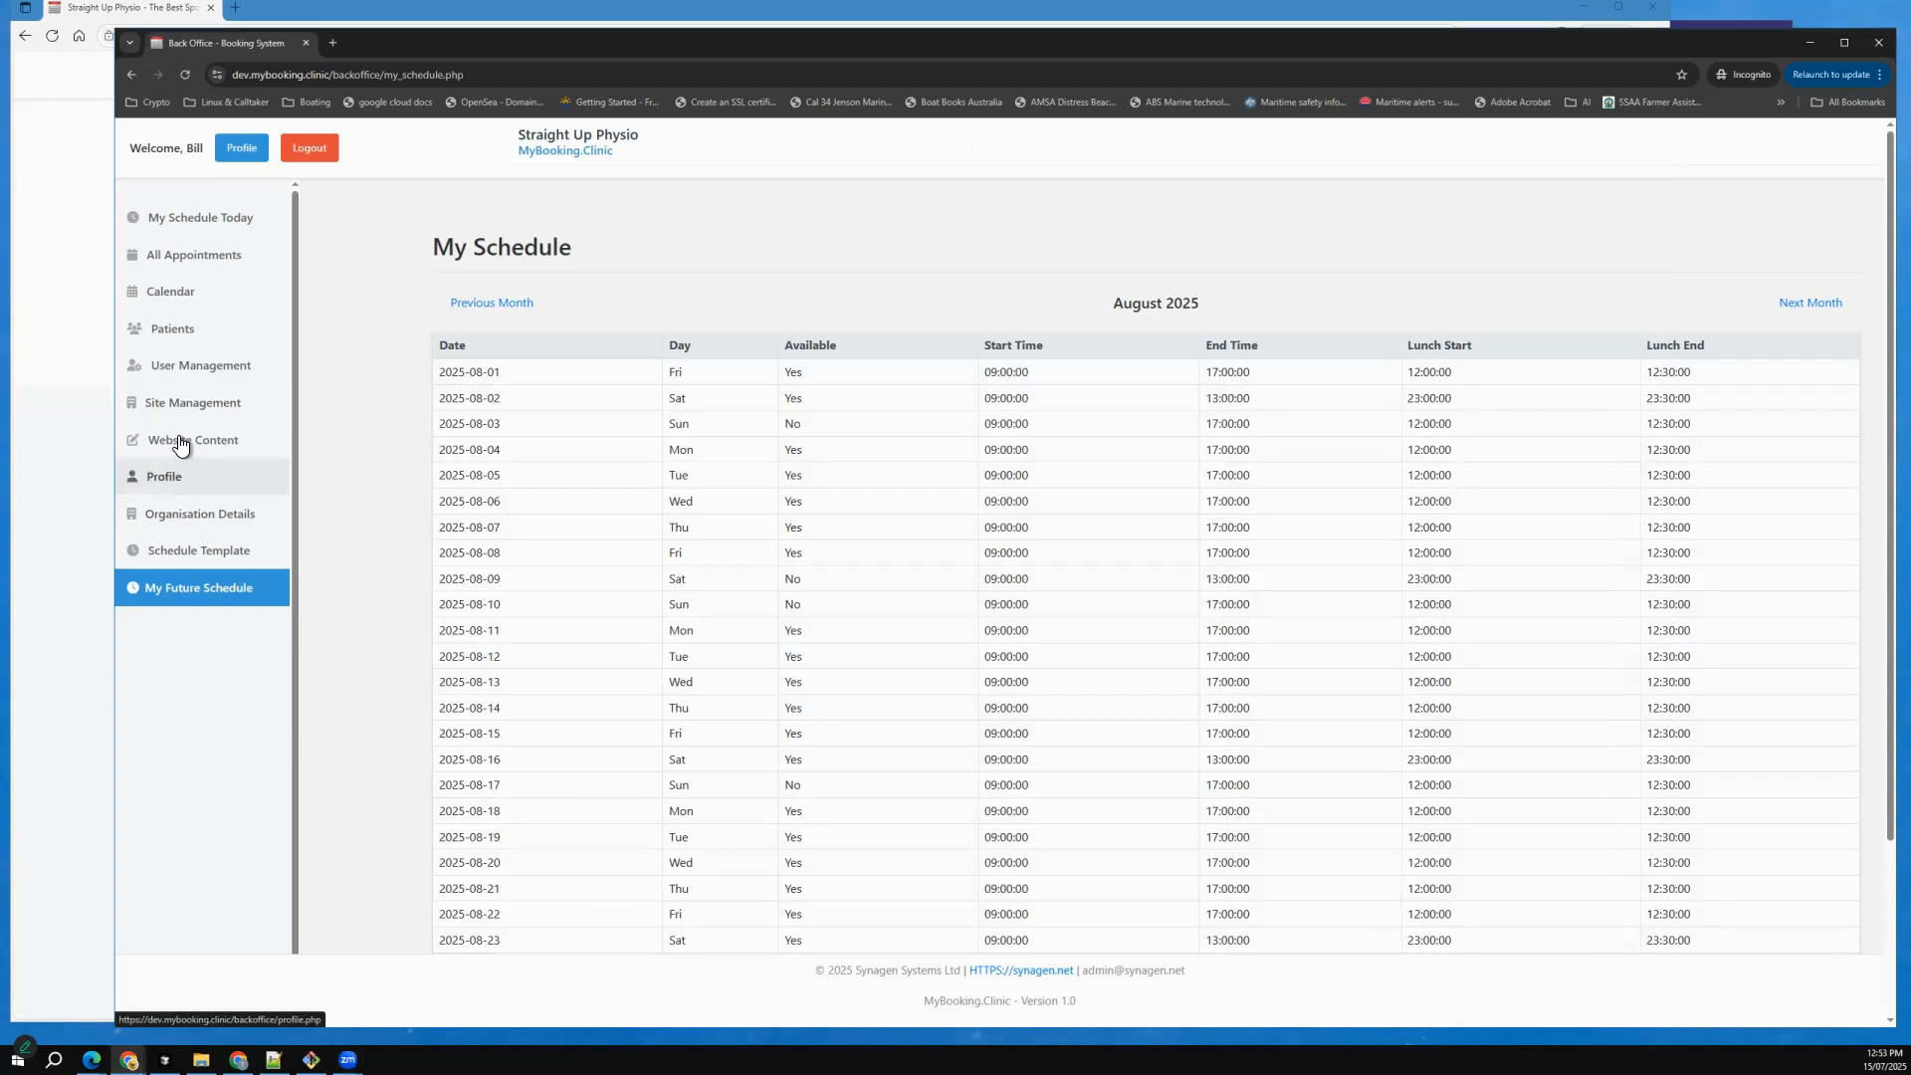
click(227, 403)
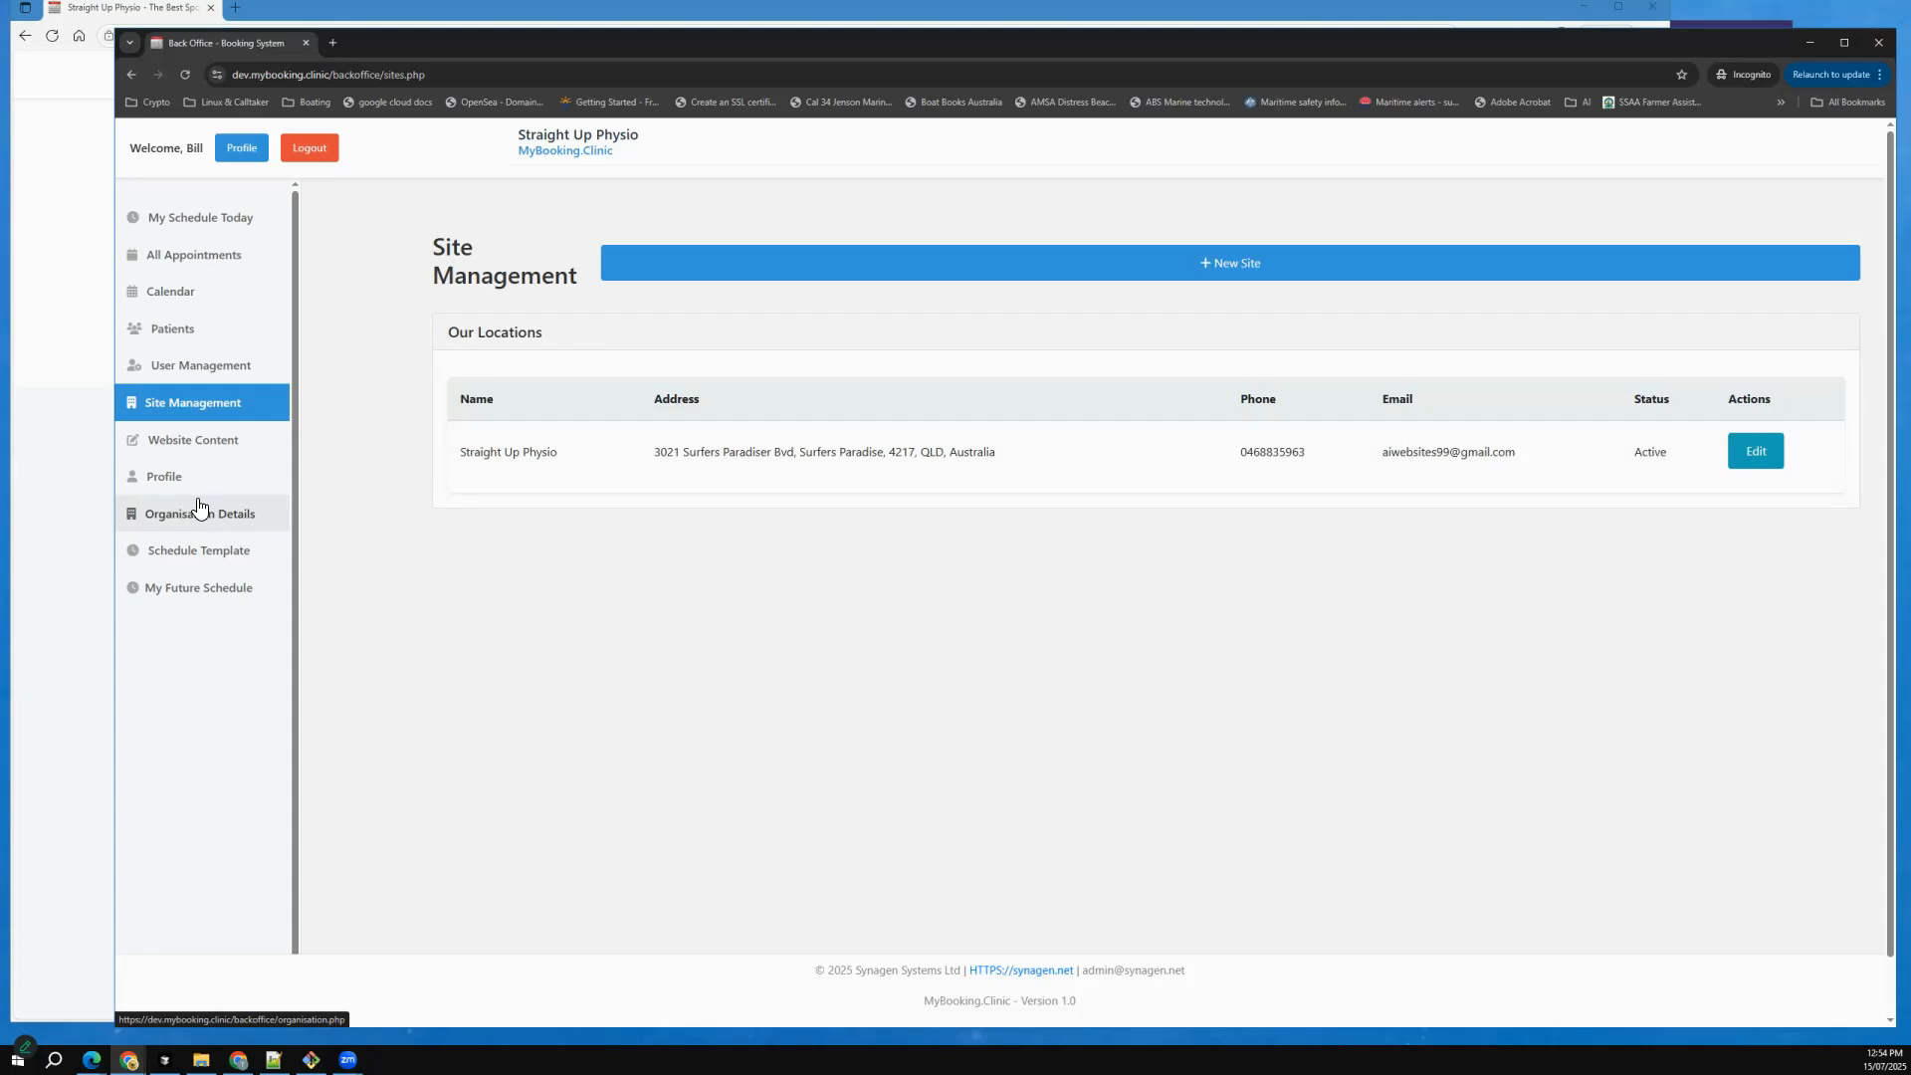
click(87, 547)
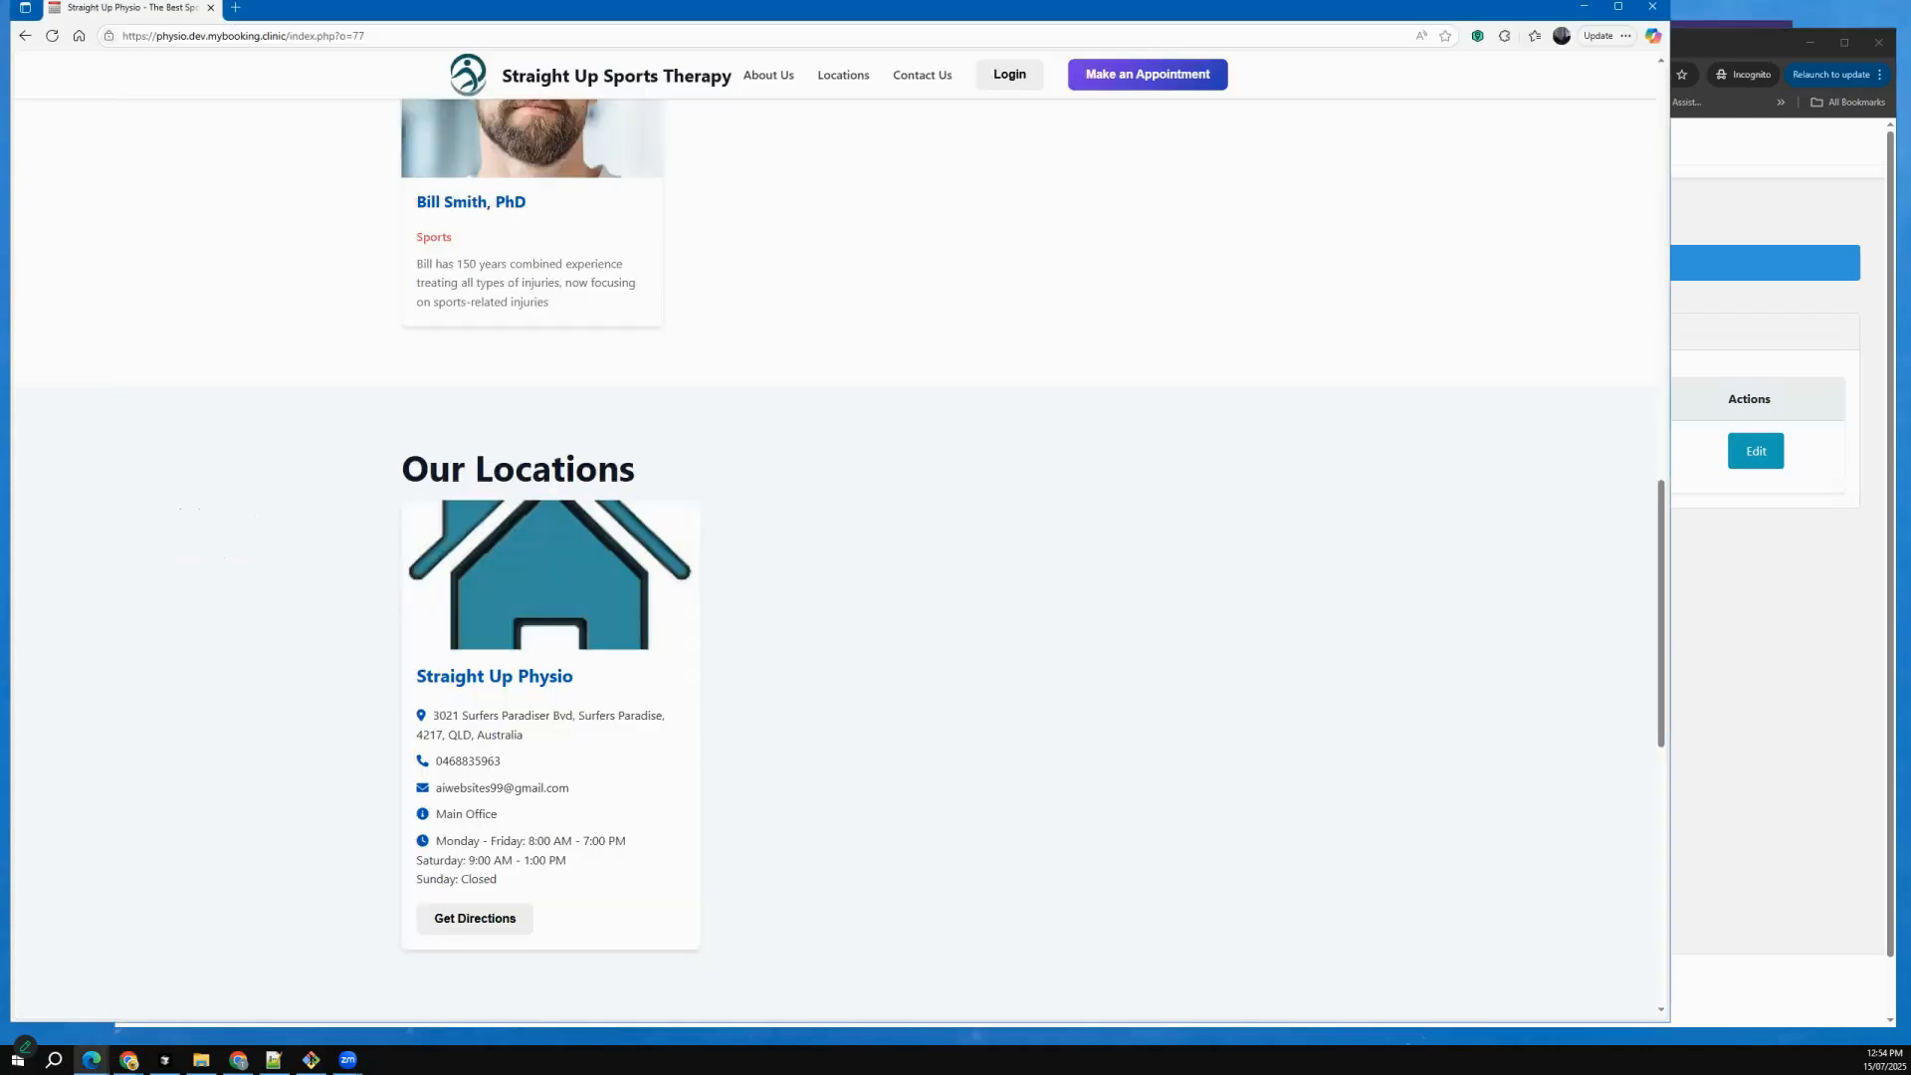
click(1755, 451)
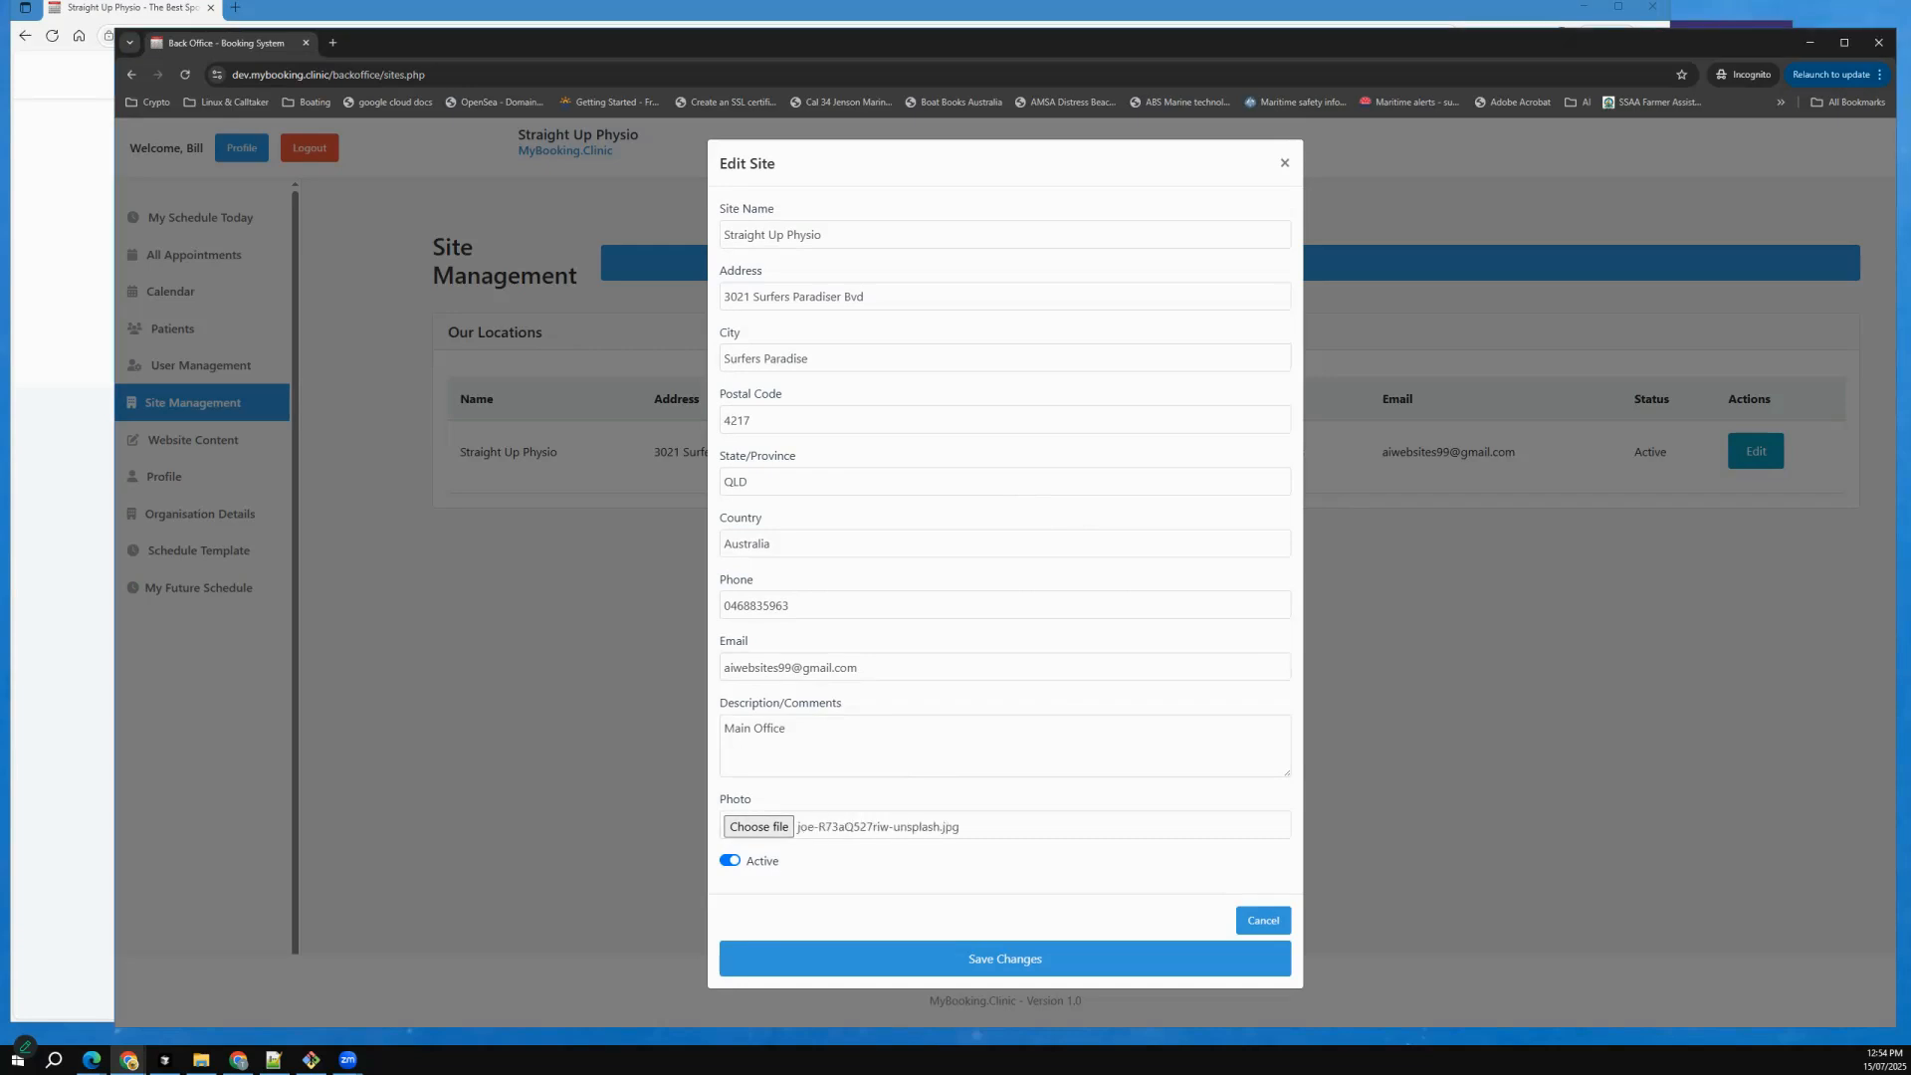
click(1005, 959)
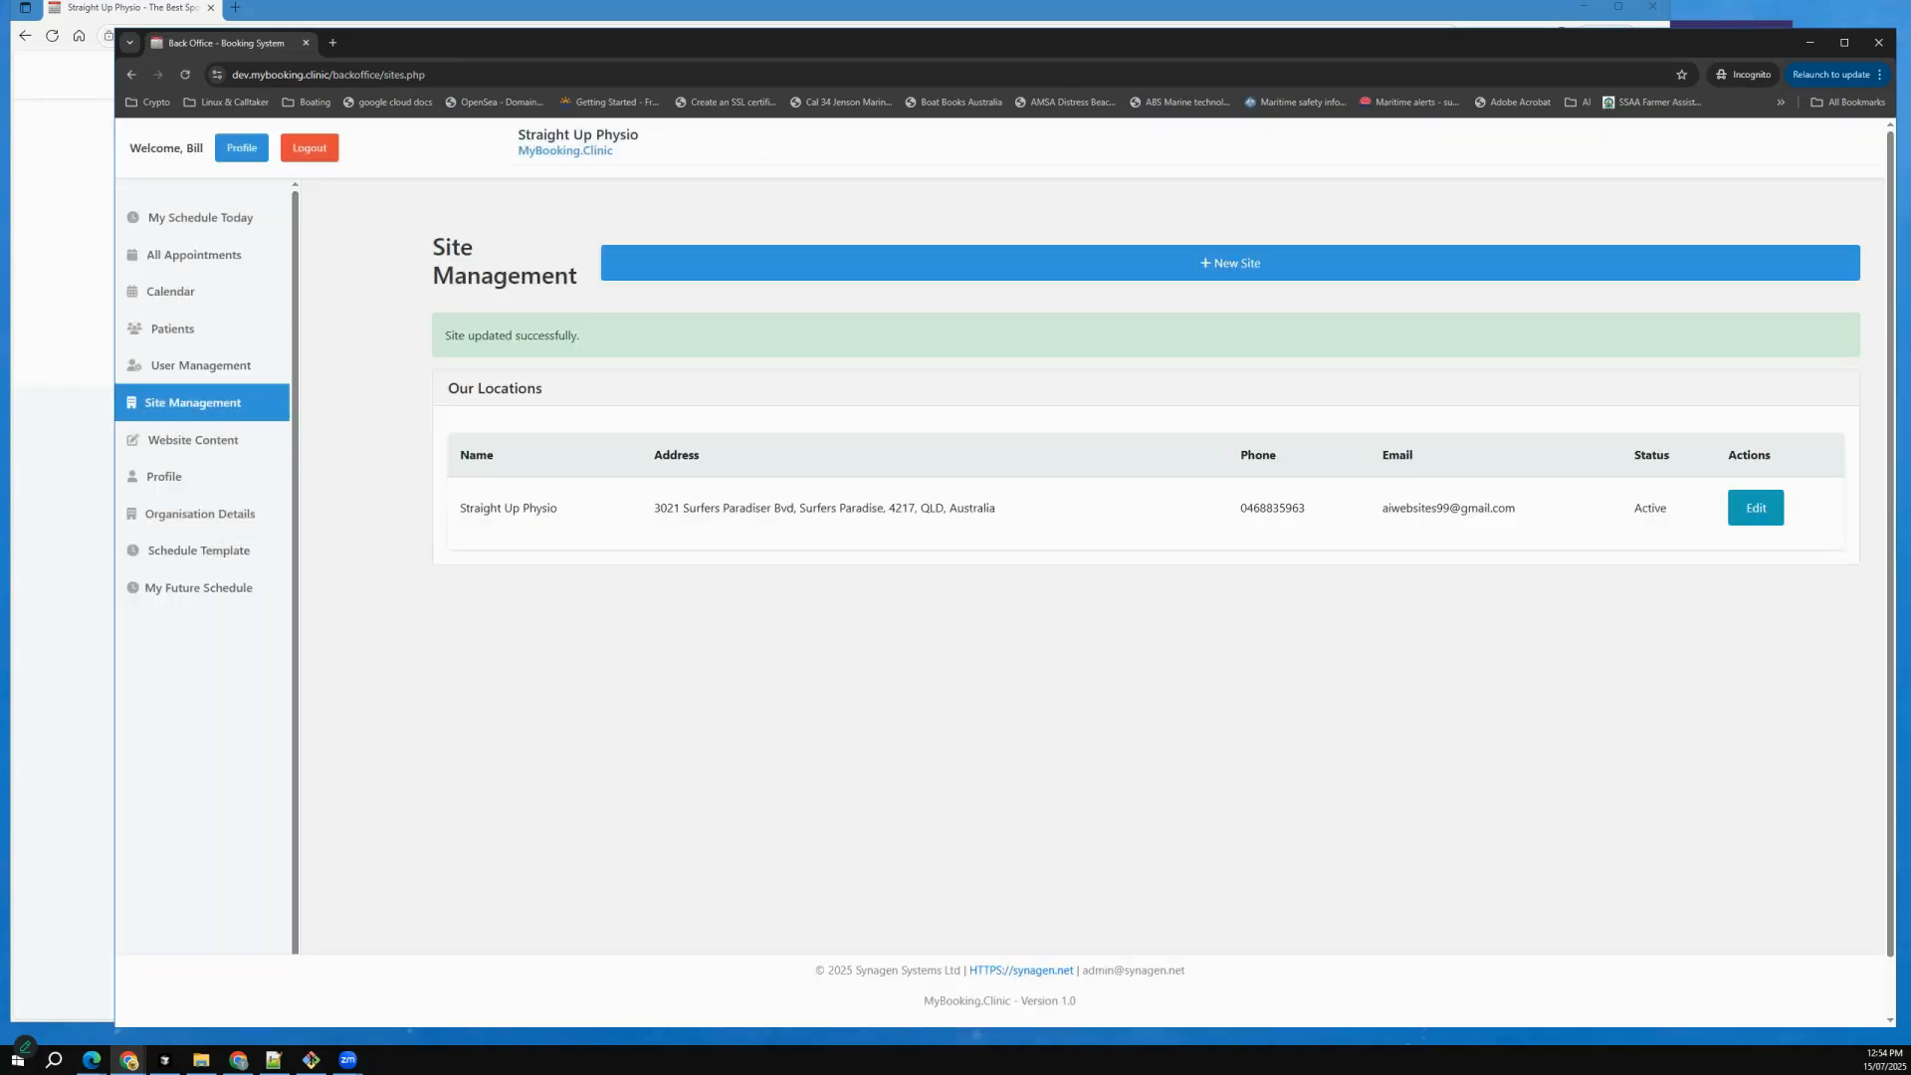
Switch to the clinic website in Edge, reload it, and check the location photo and the Services Provided section.
click(86, 781)
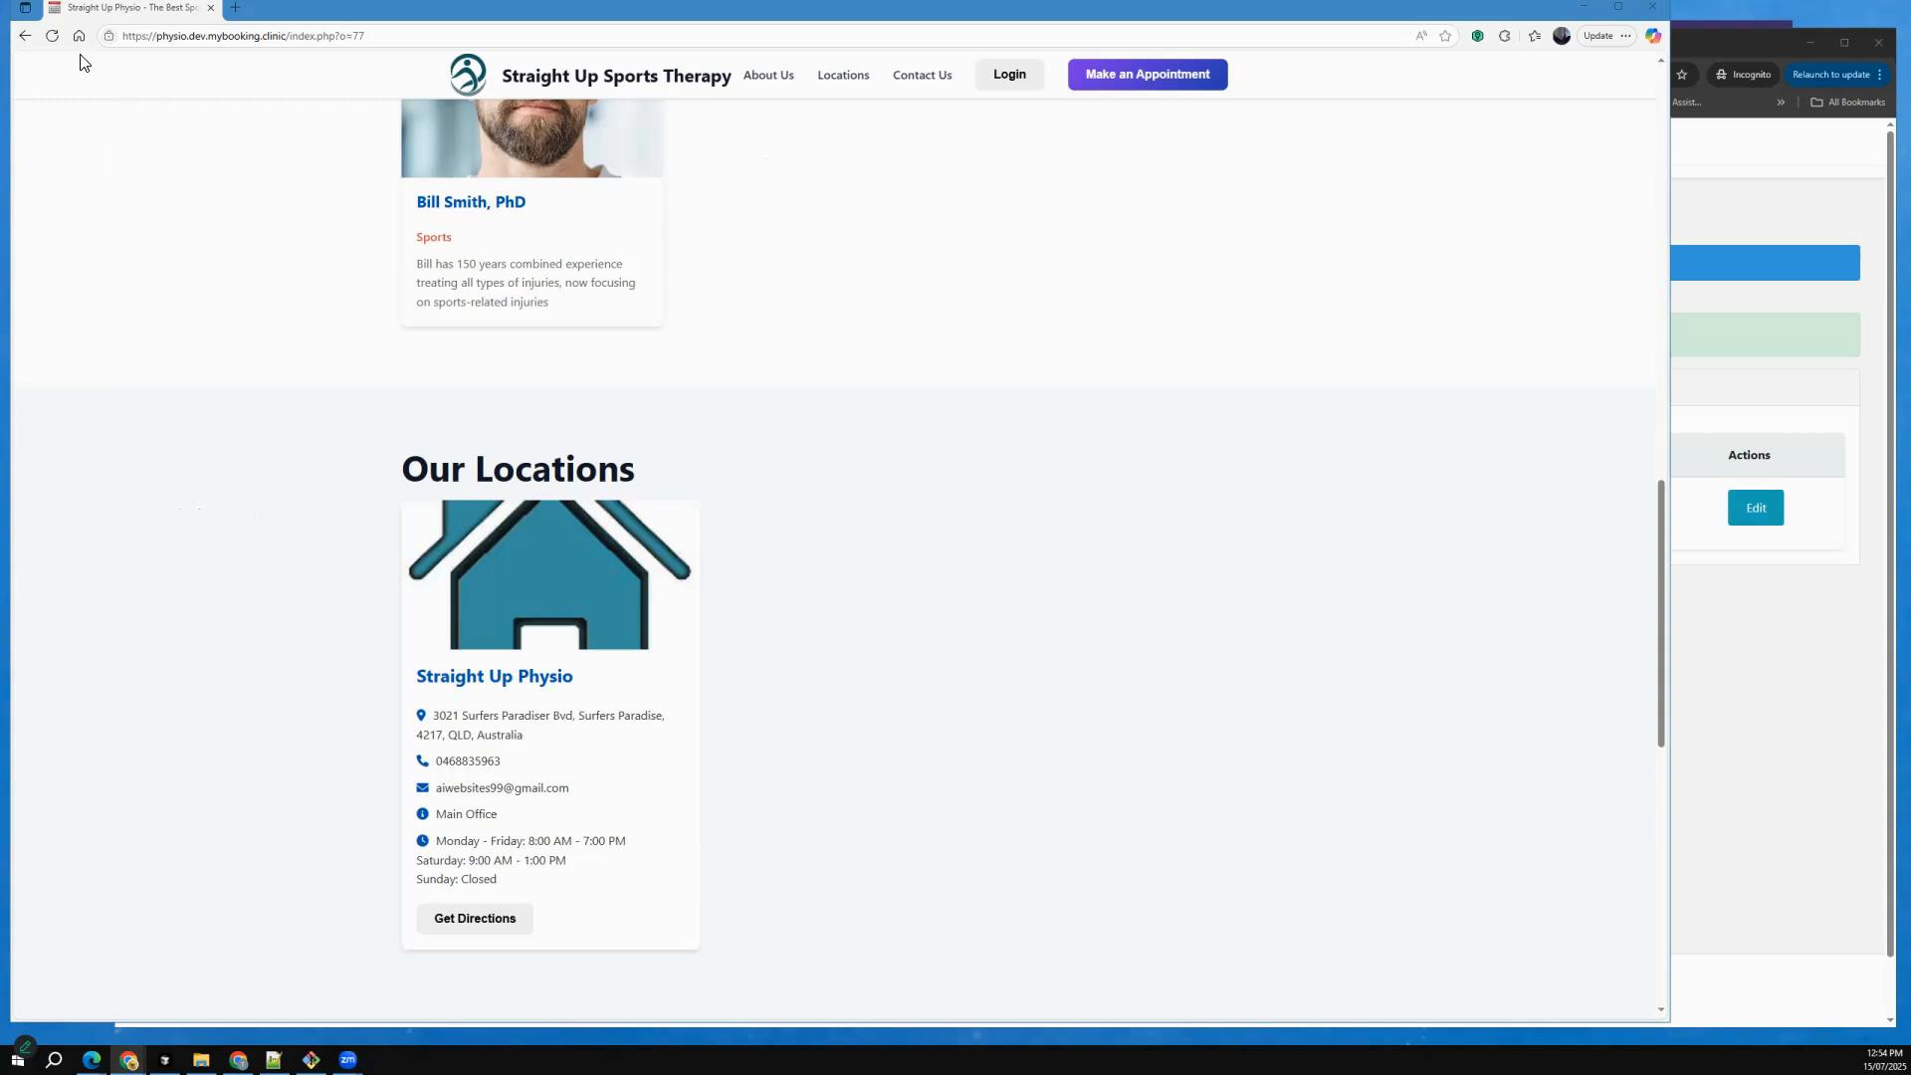
click(52, 36)
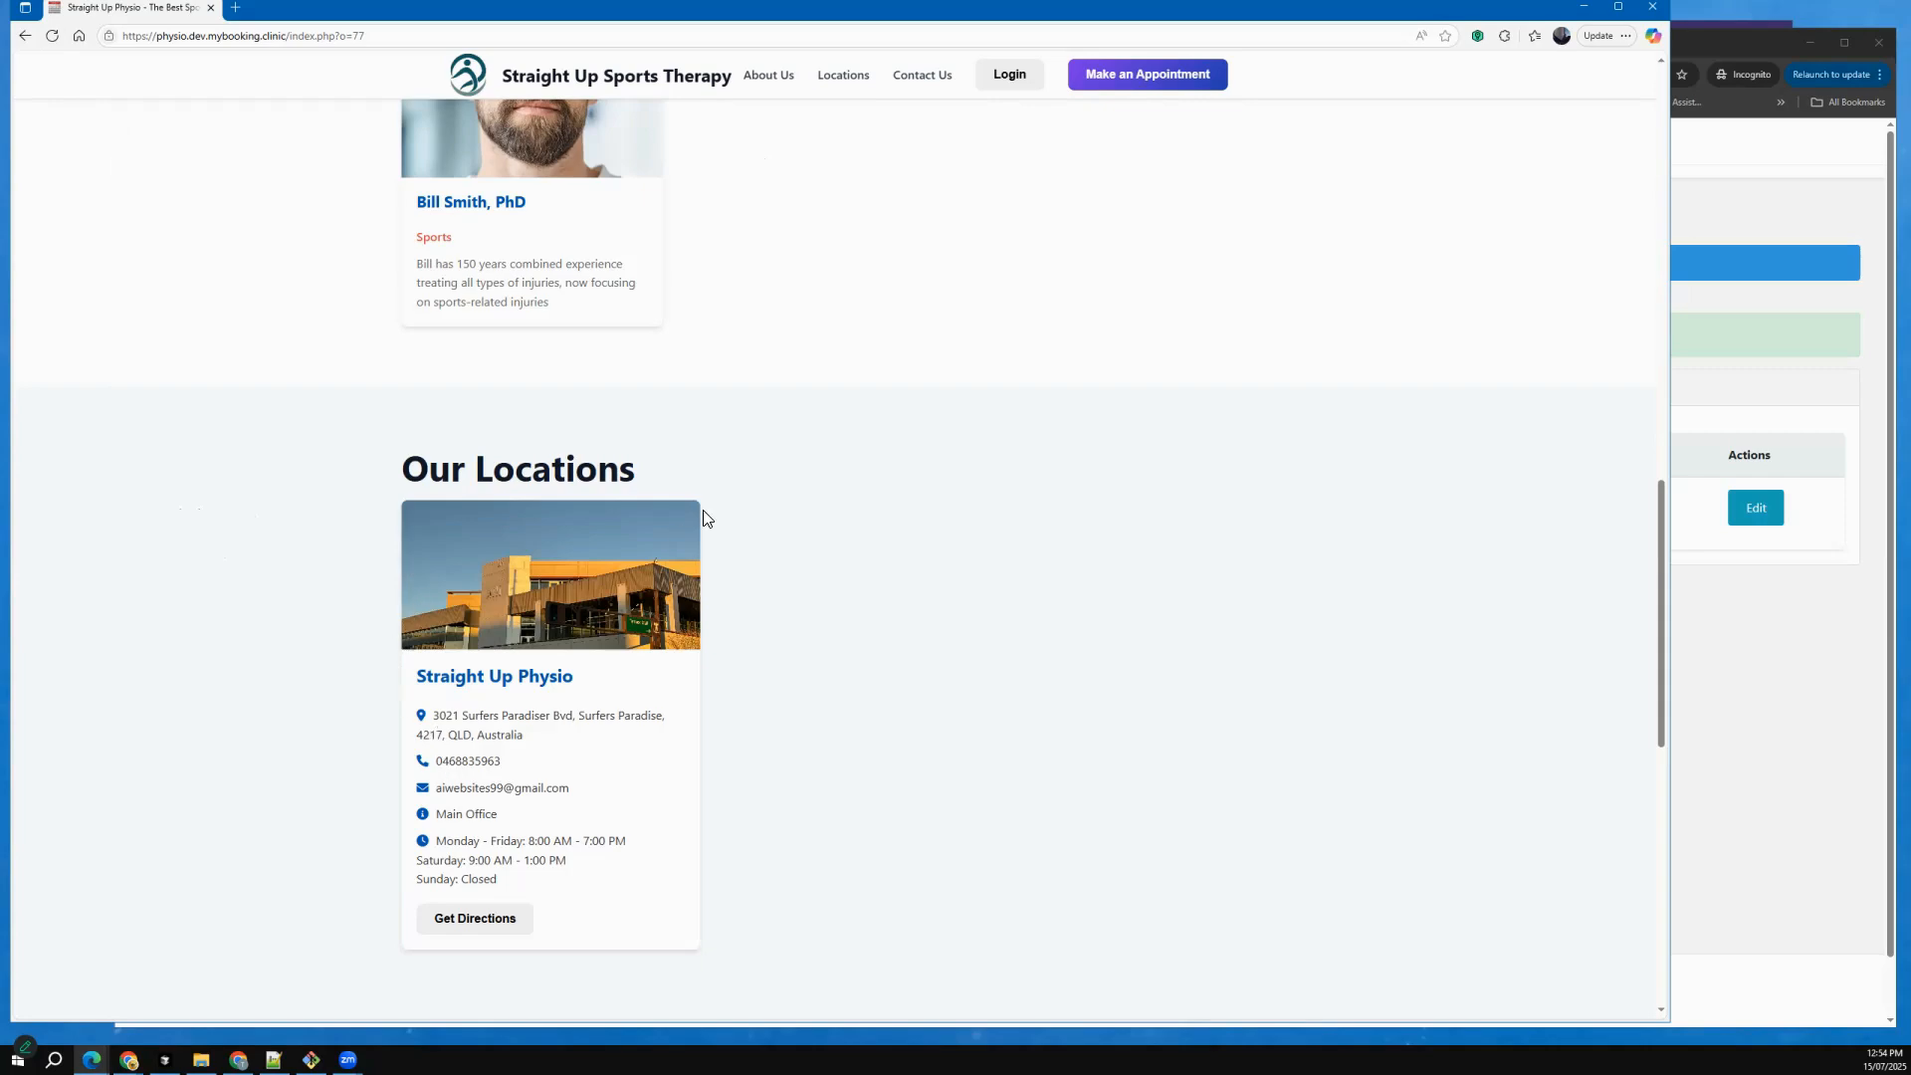
scroll(704, 516, up, 10)
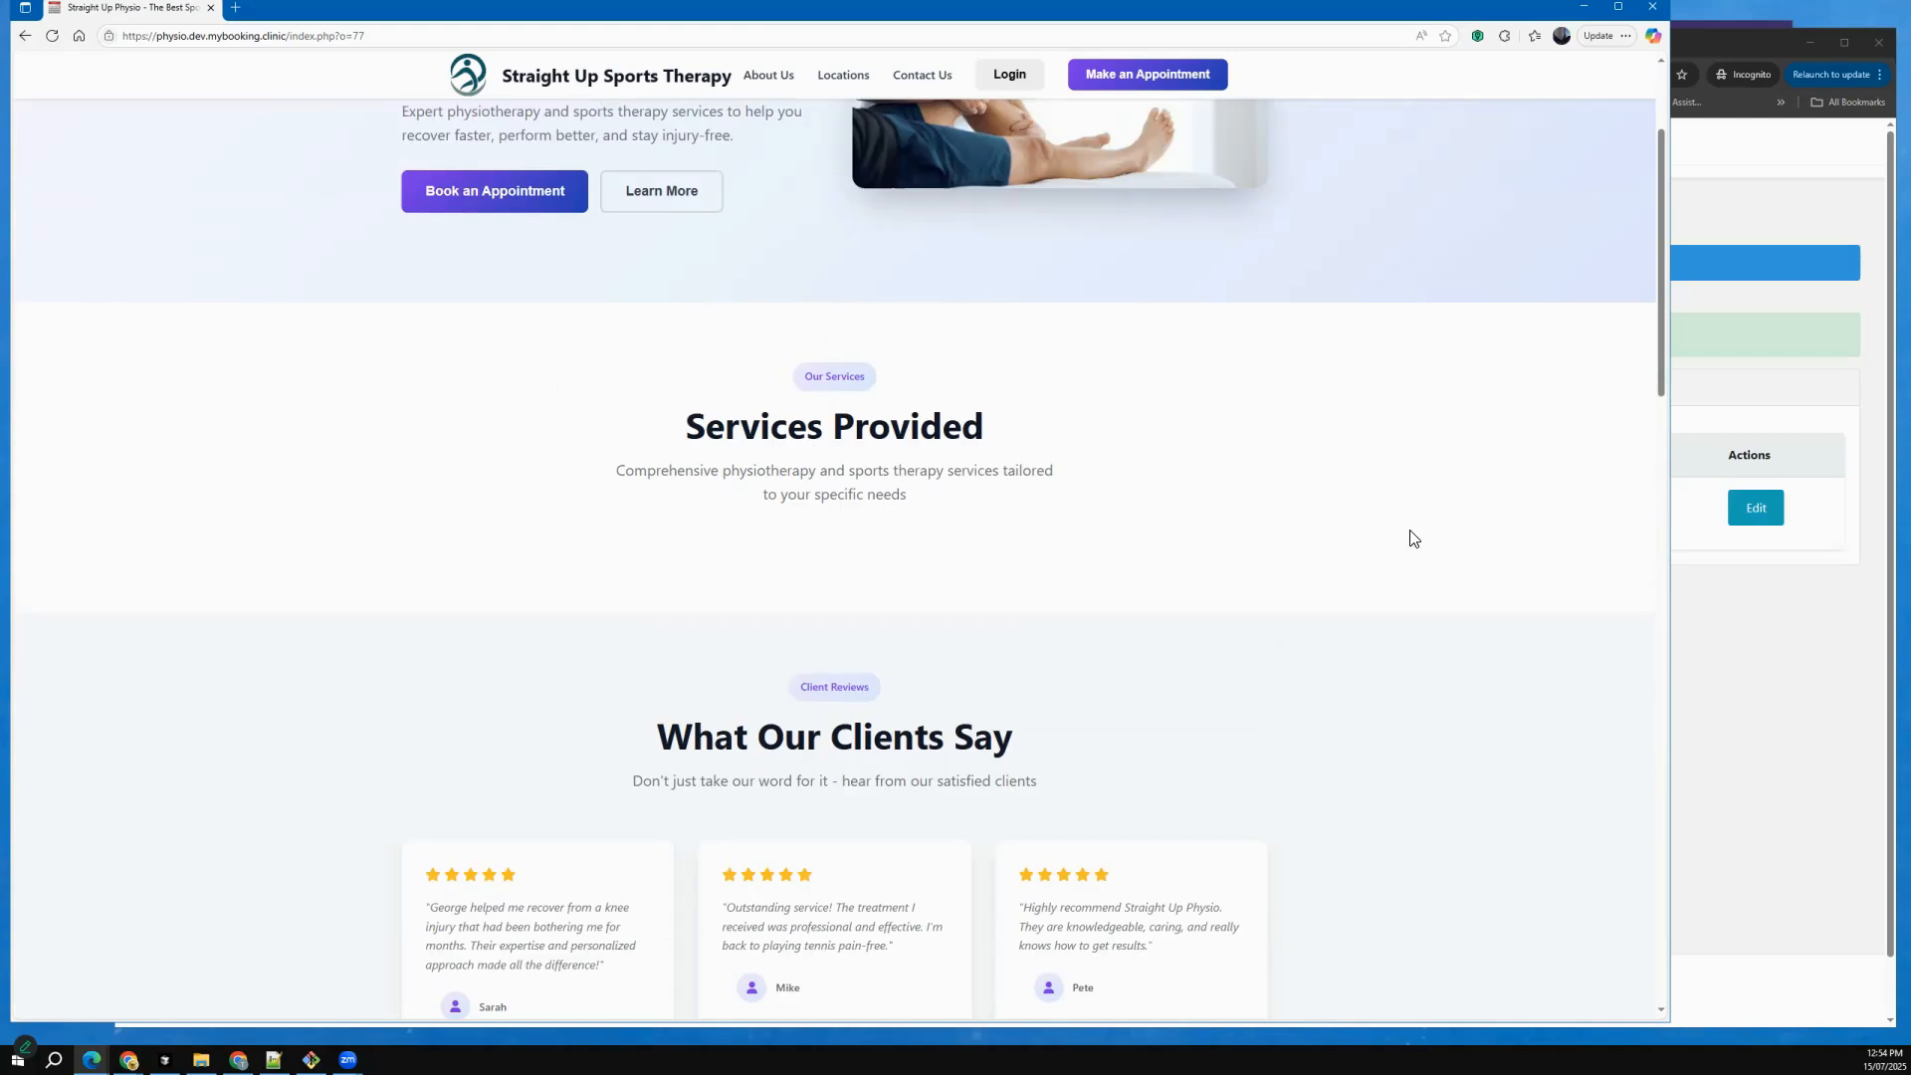
Switch to the back office in Chrome and open the Services section of Website Content for editing.
click(1772, 657)
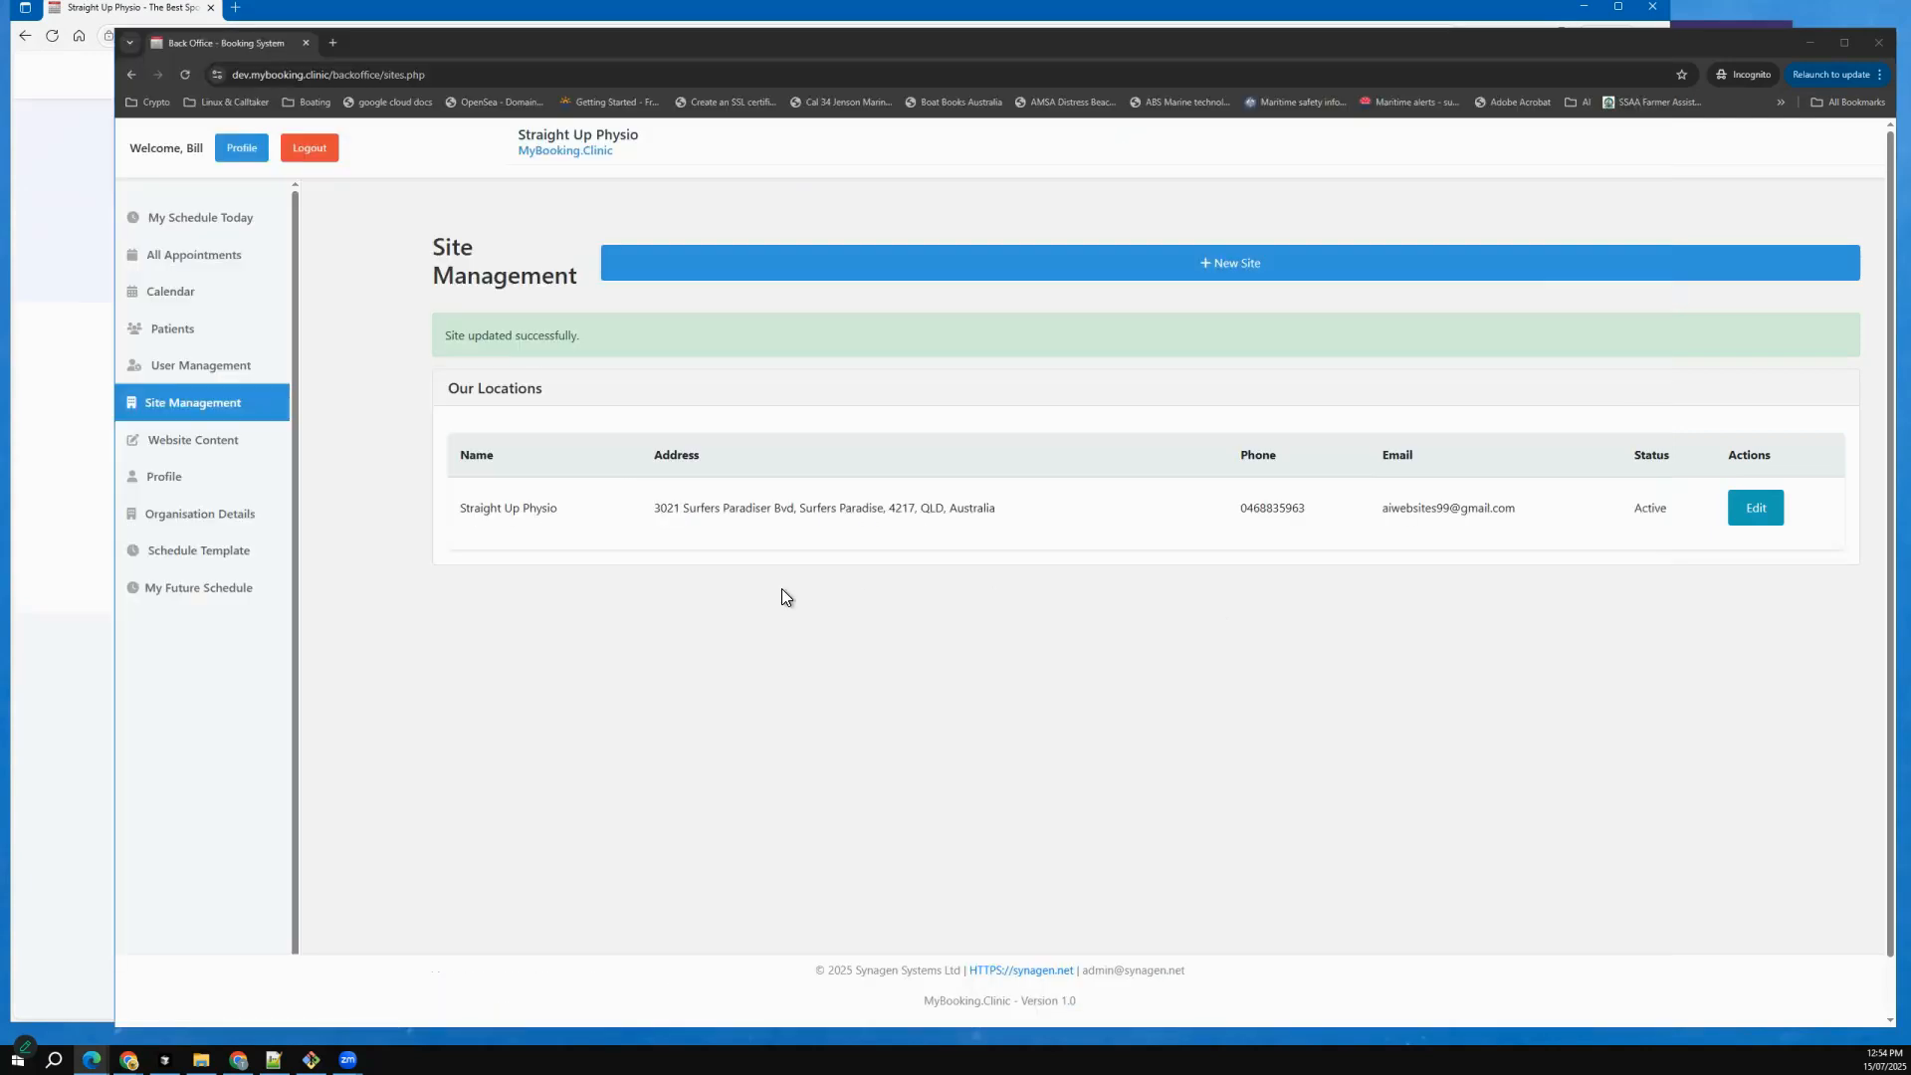
click(216, 444)
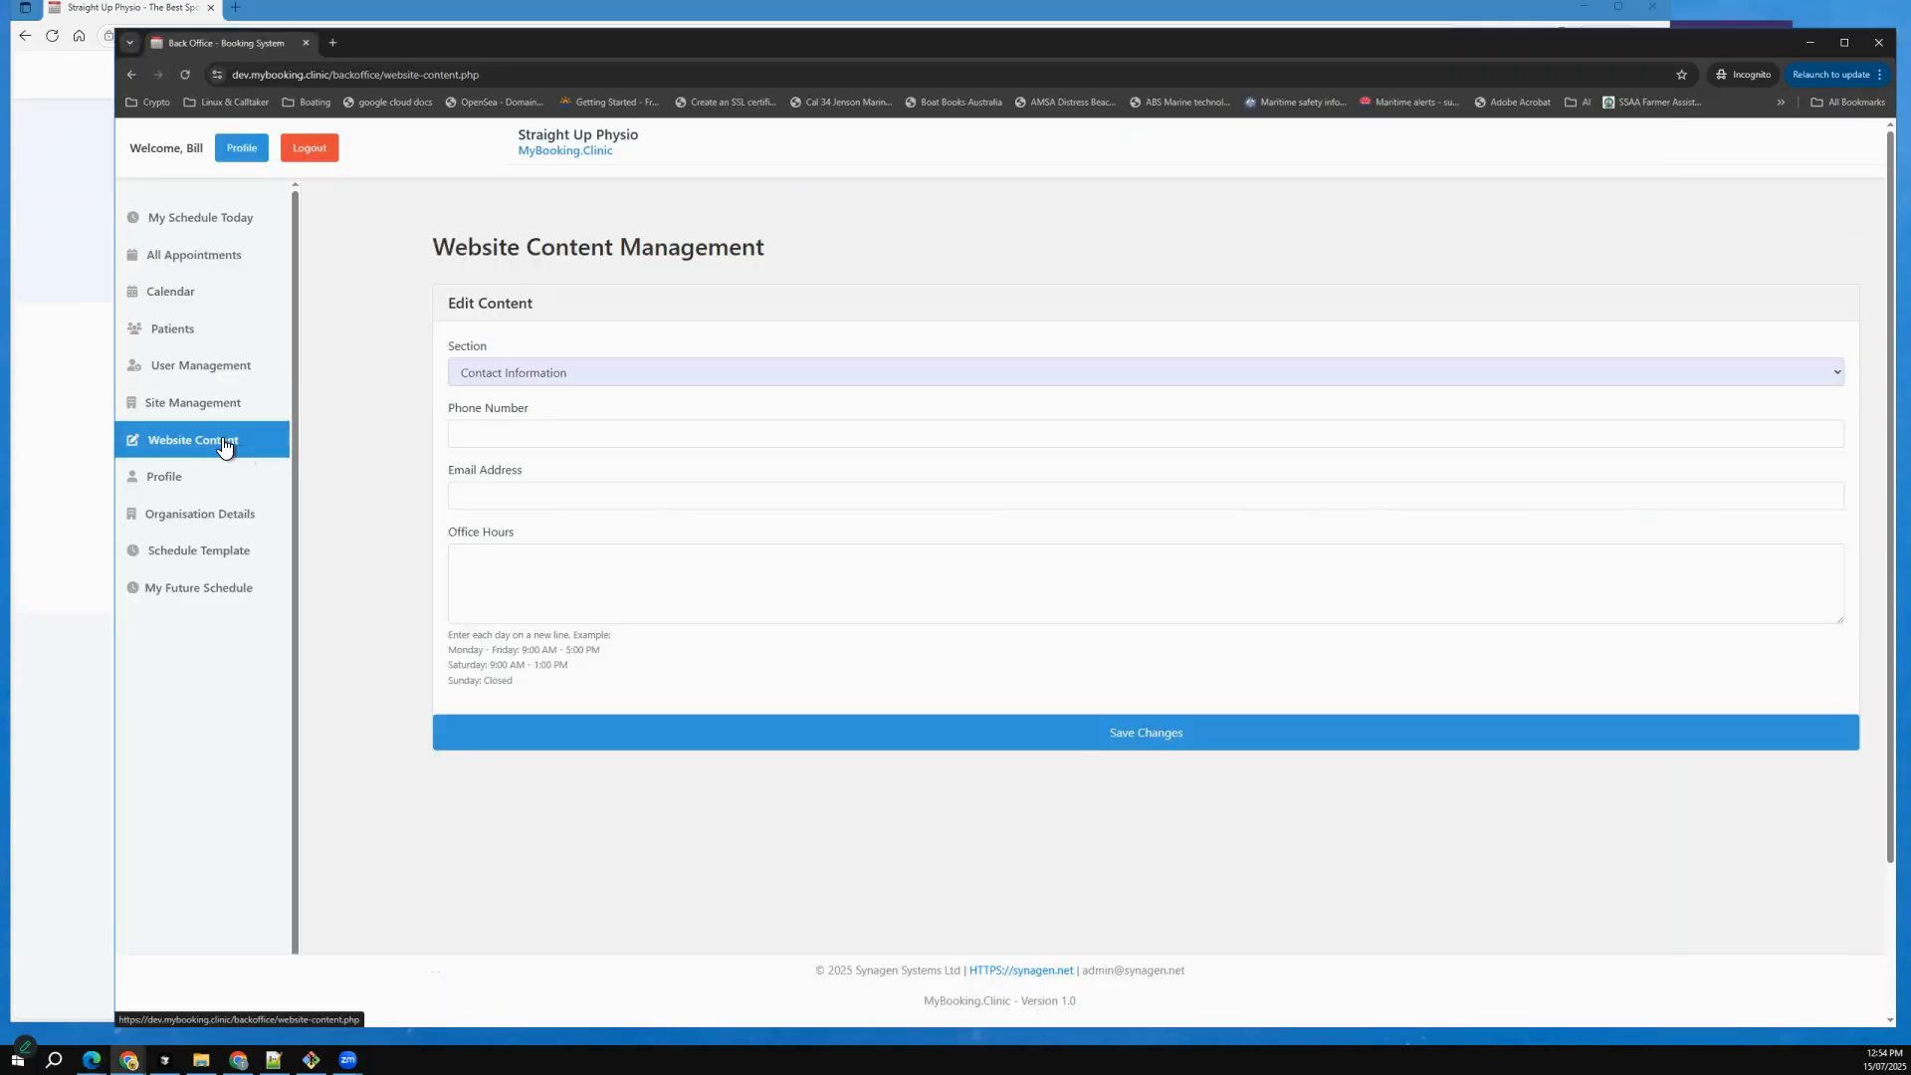
click(615, 370)
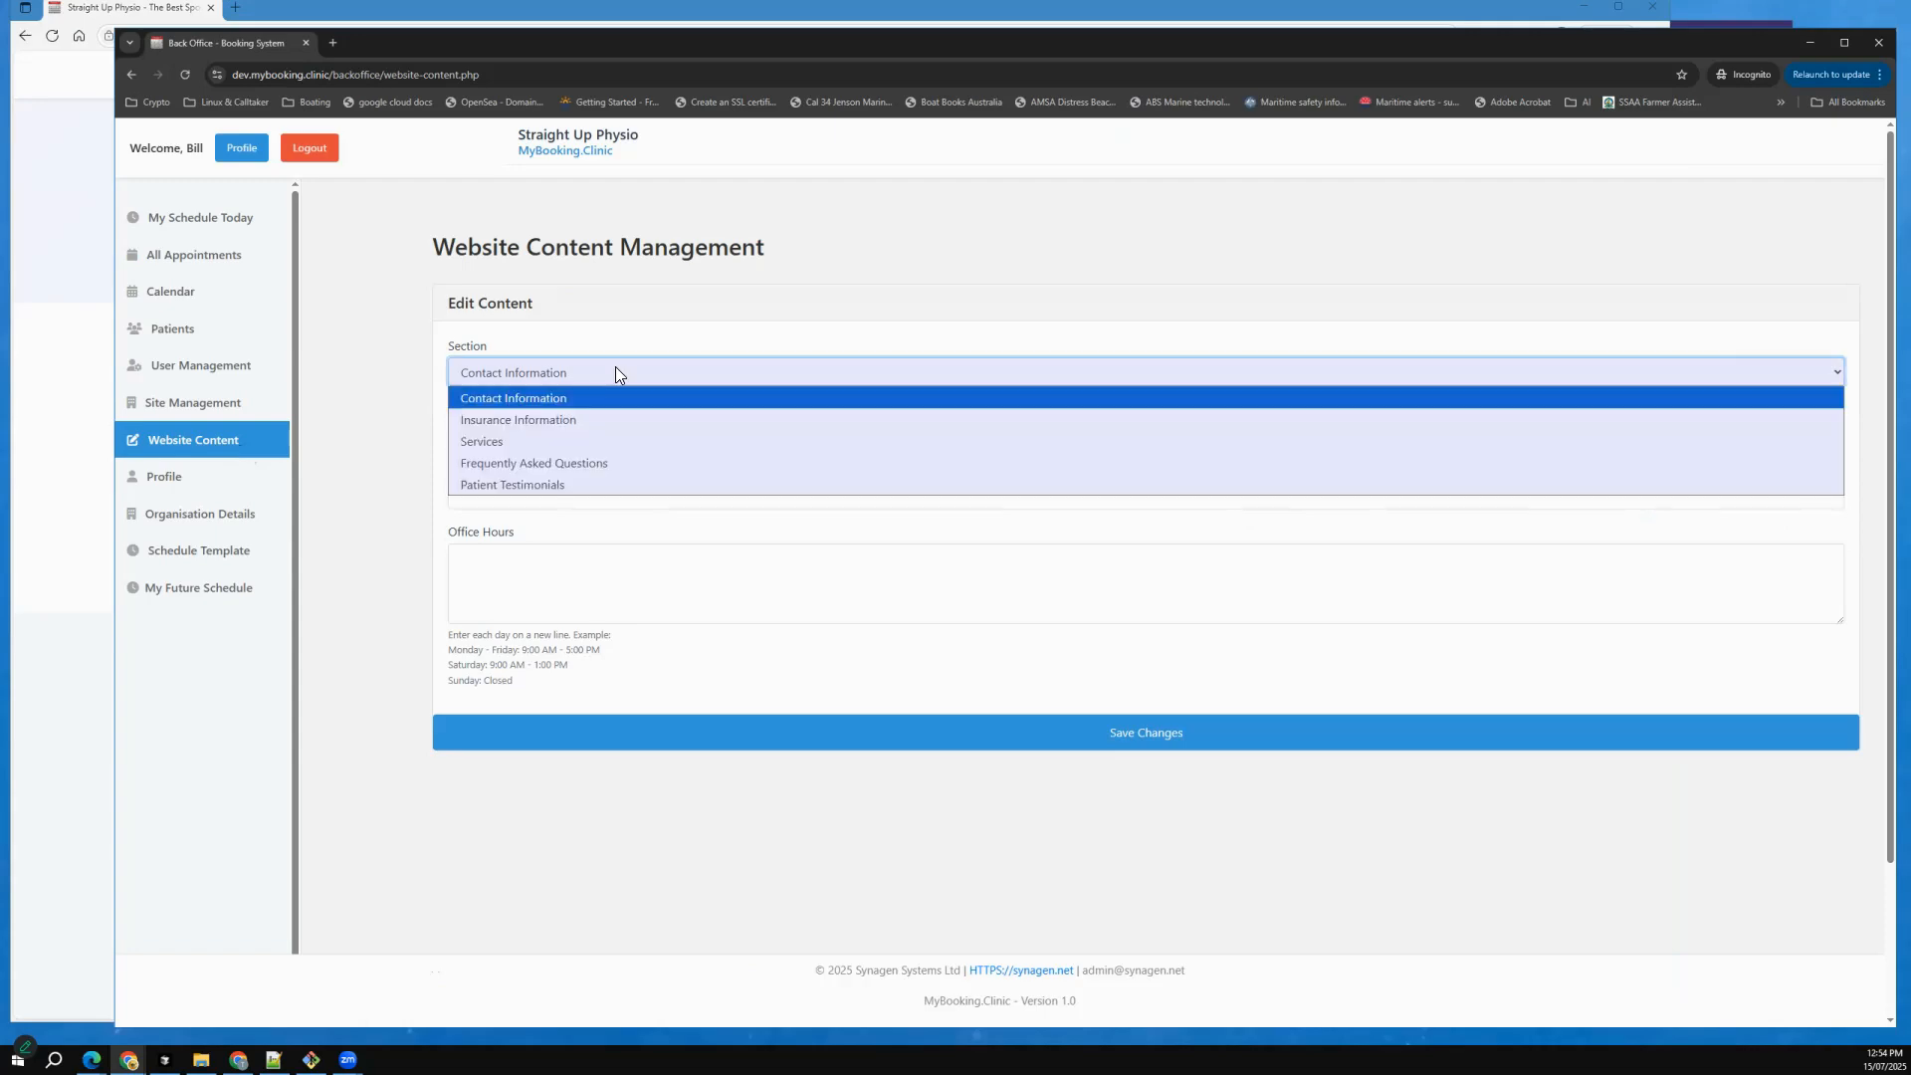
click(546, 442)
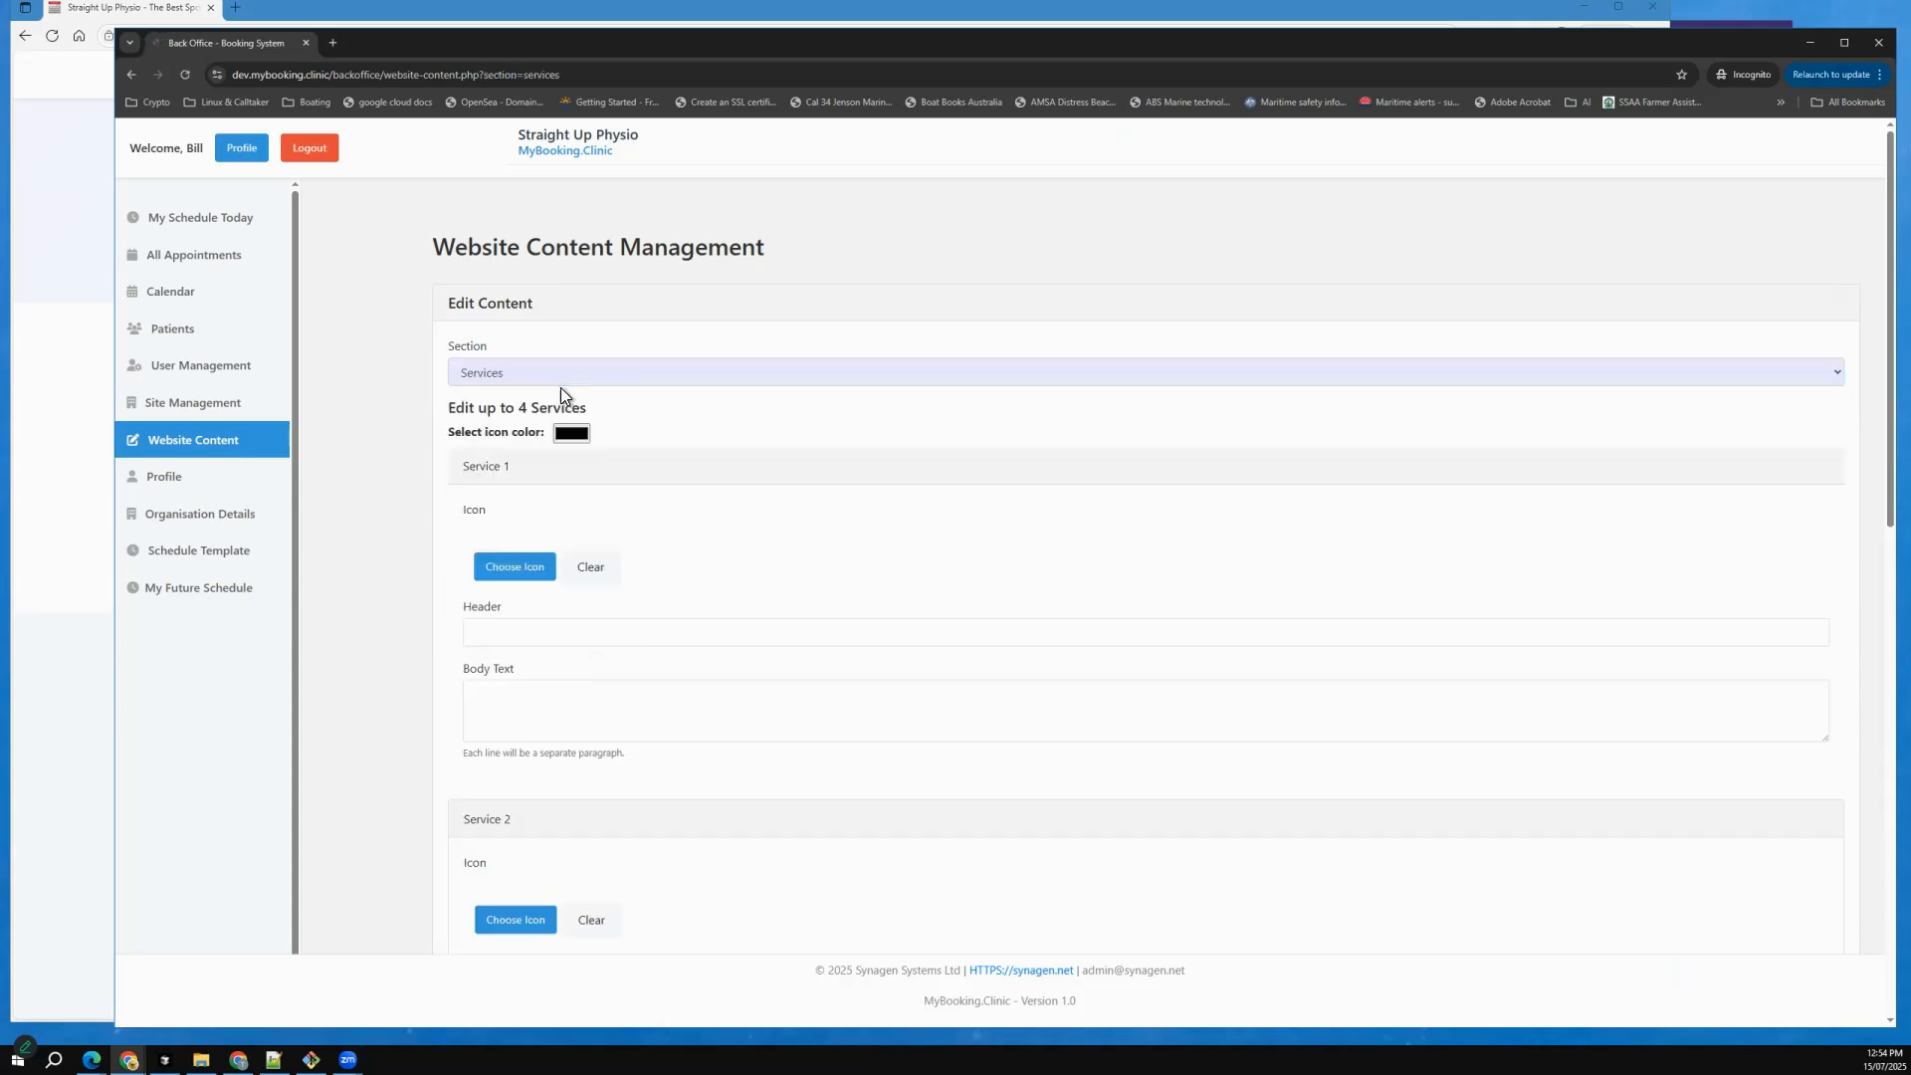
Choose the heart pulse icon for Service 1 and set the services icon colour to a purple-blue.
click(528, 567)
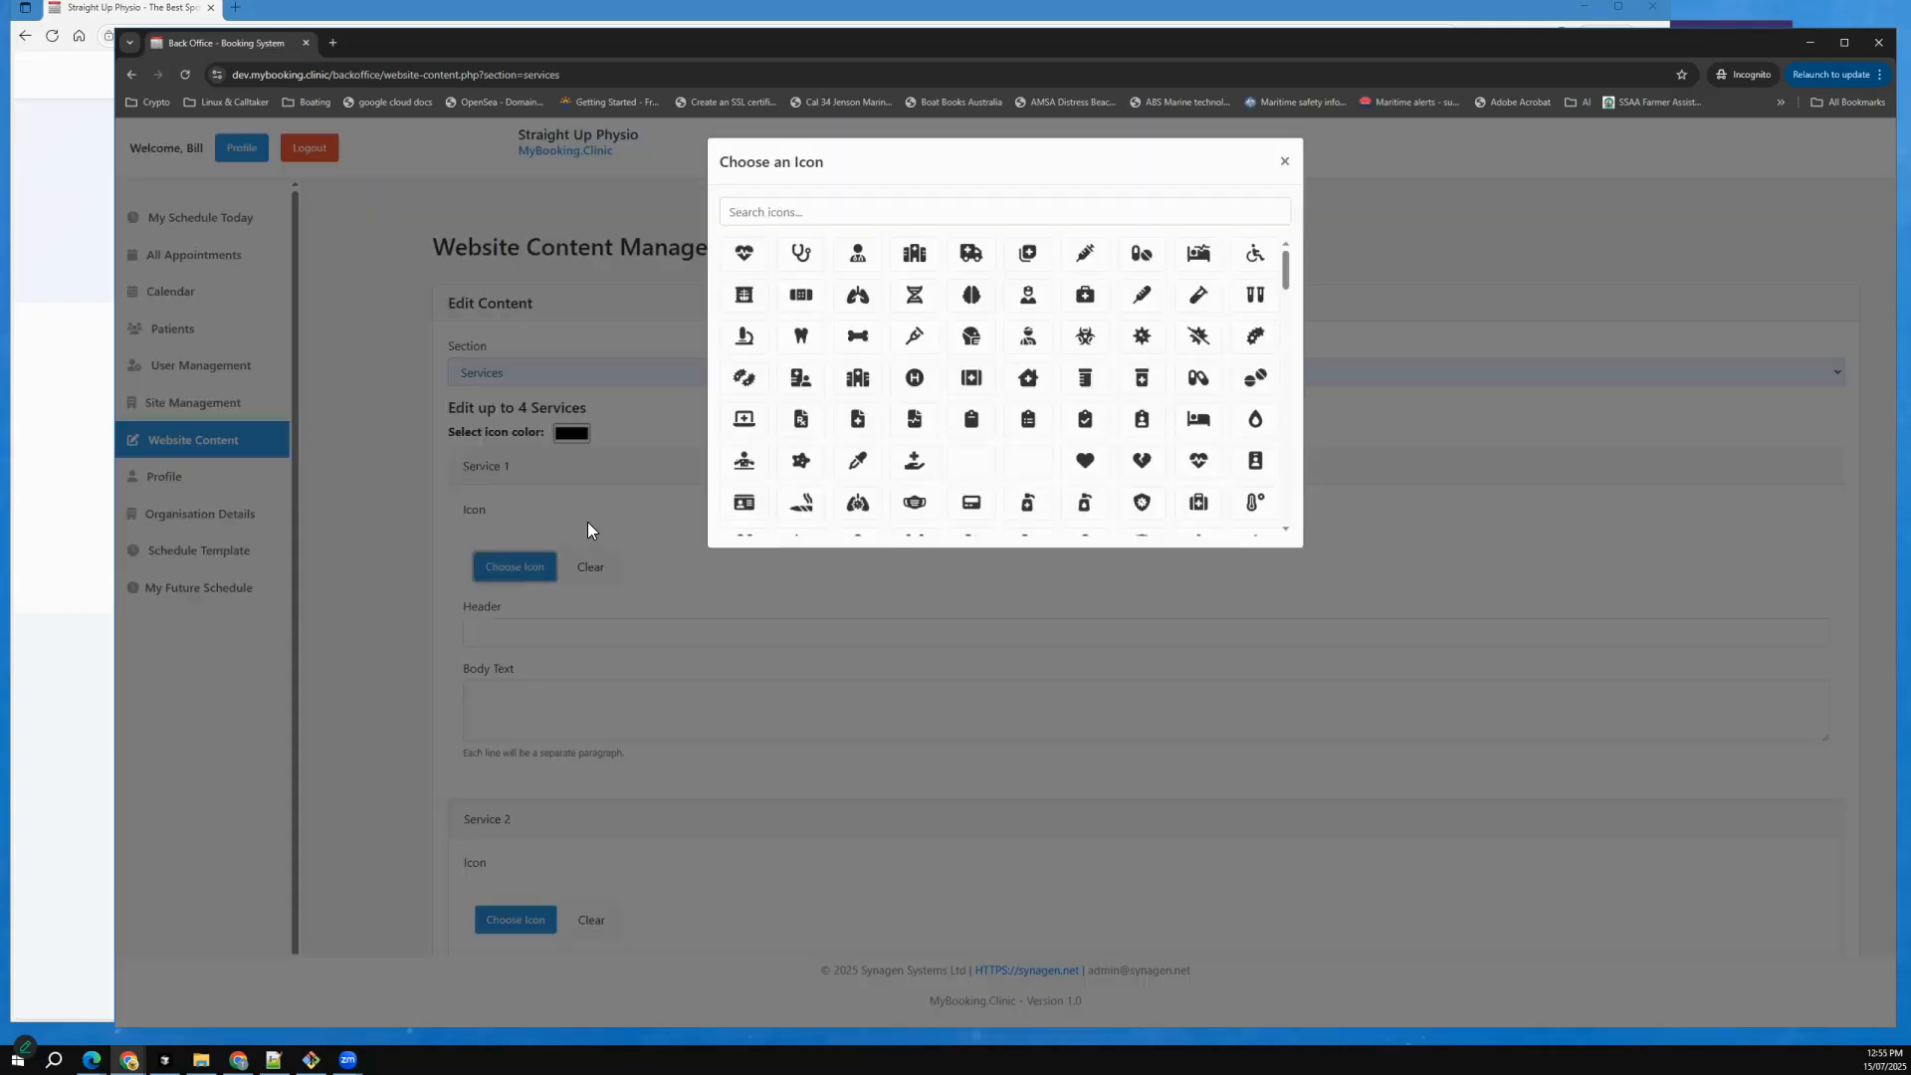
click(744, 257)
click(572, 433)
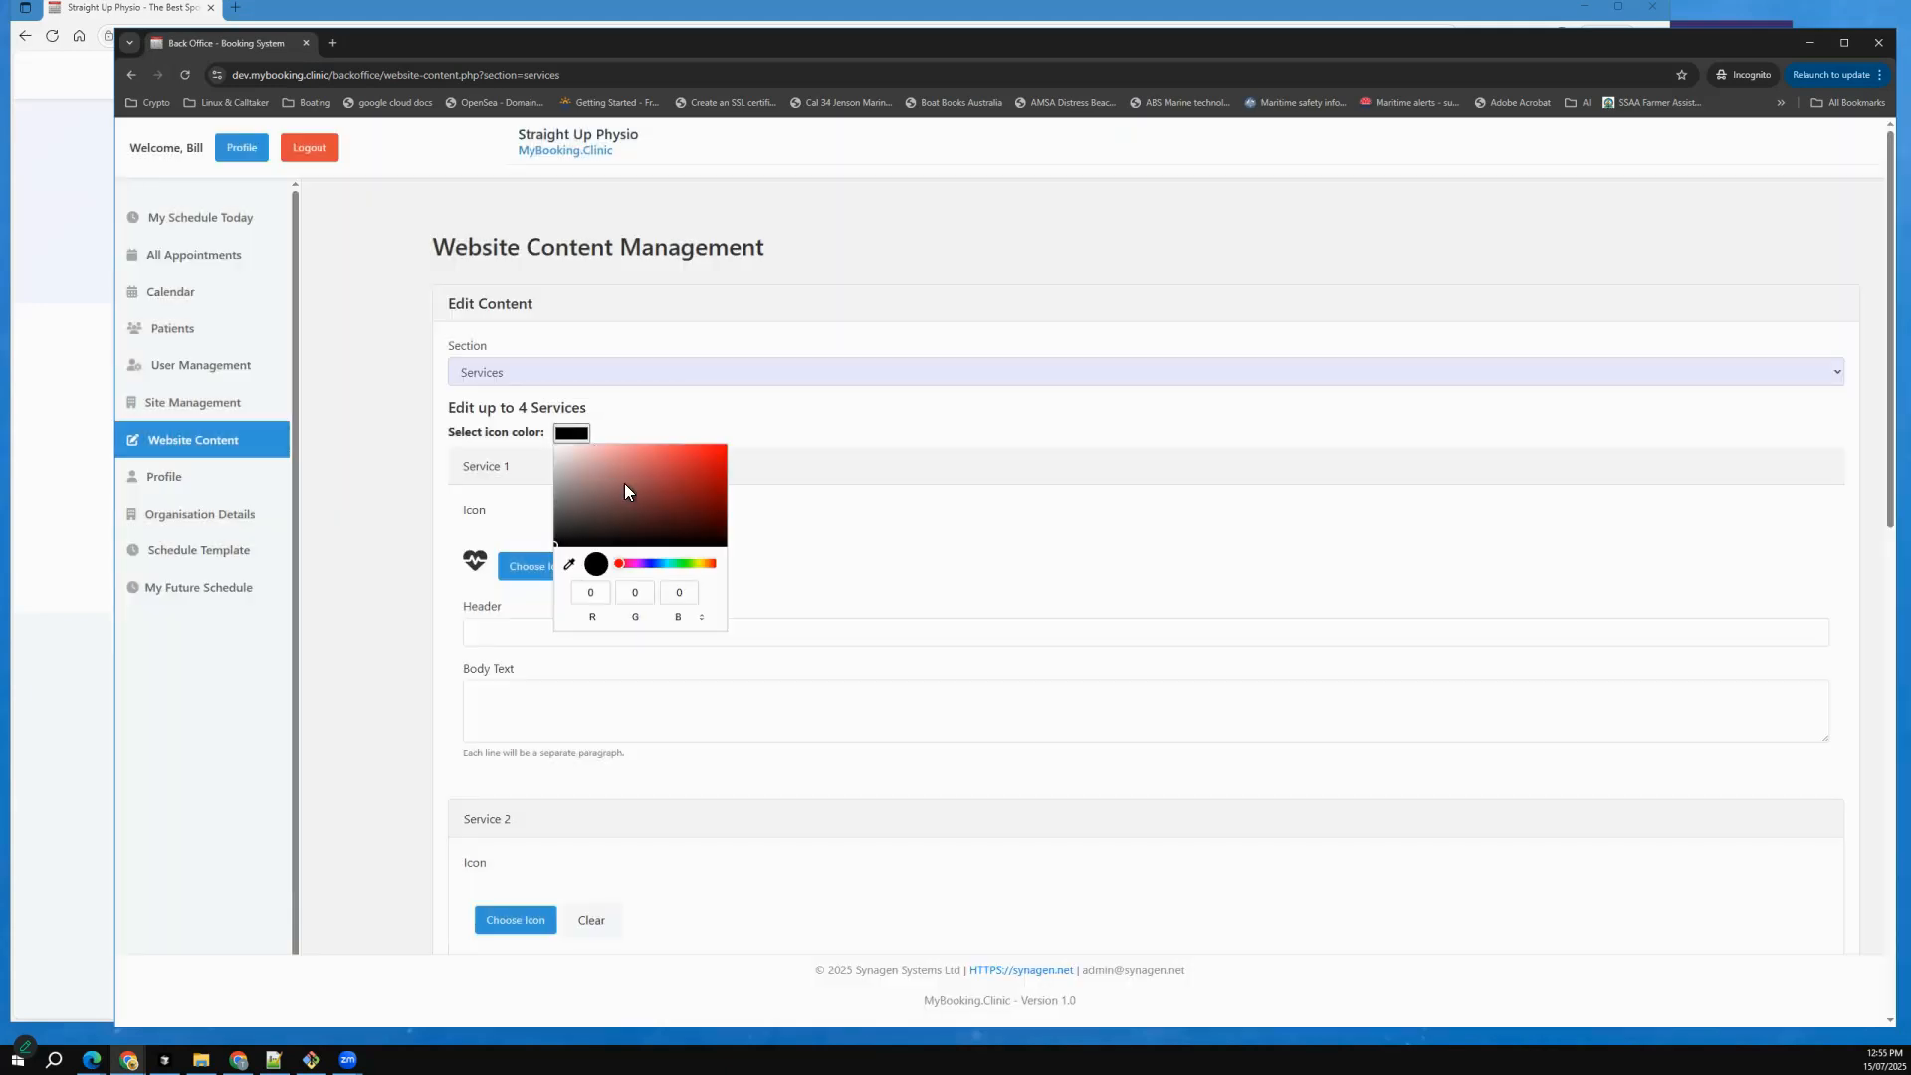
click(649, 565)
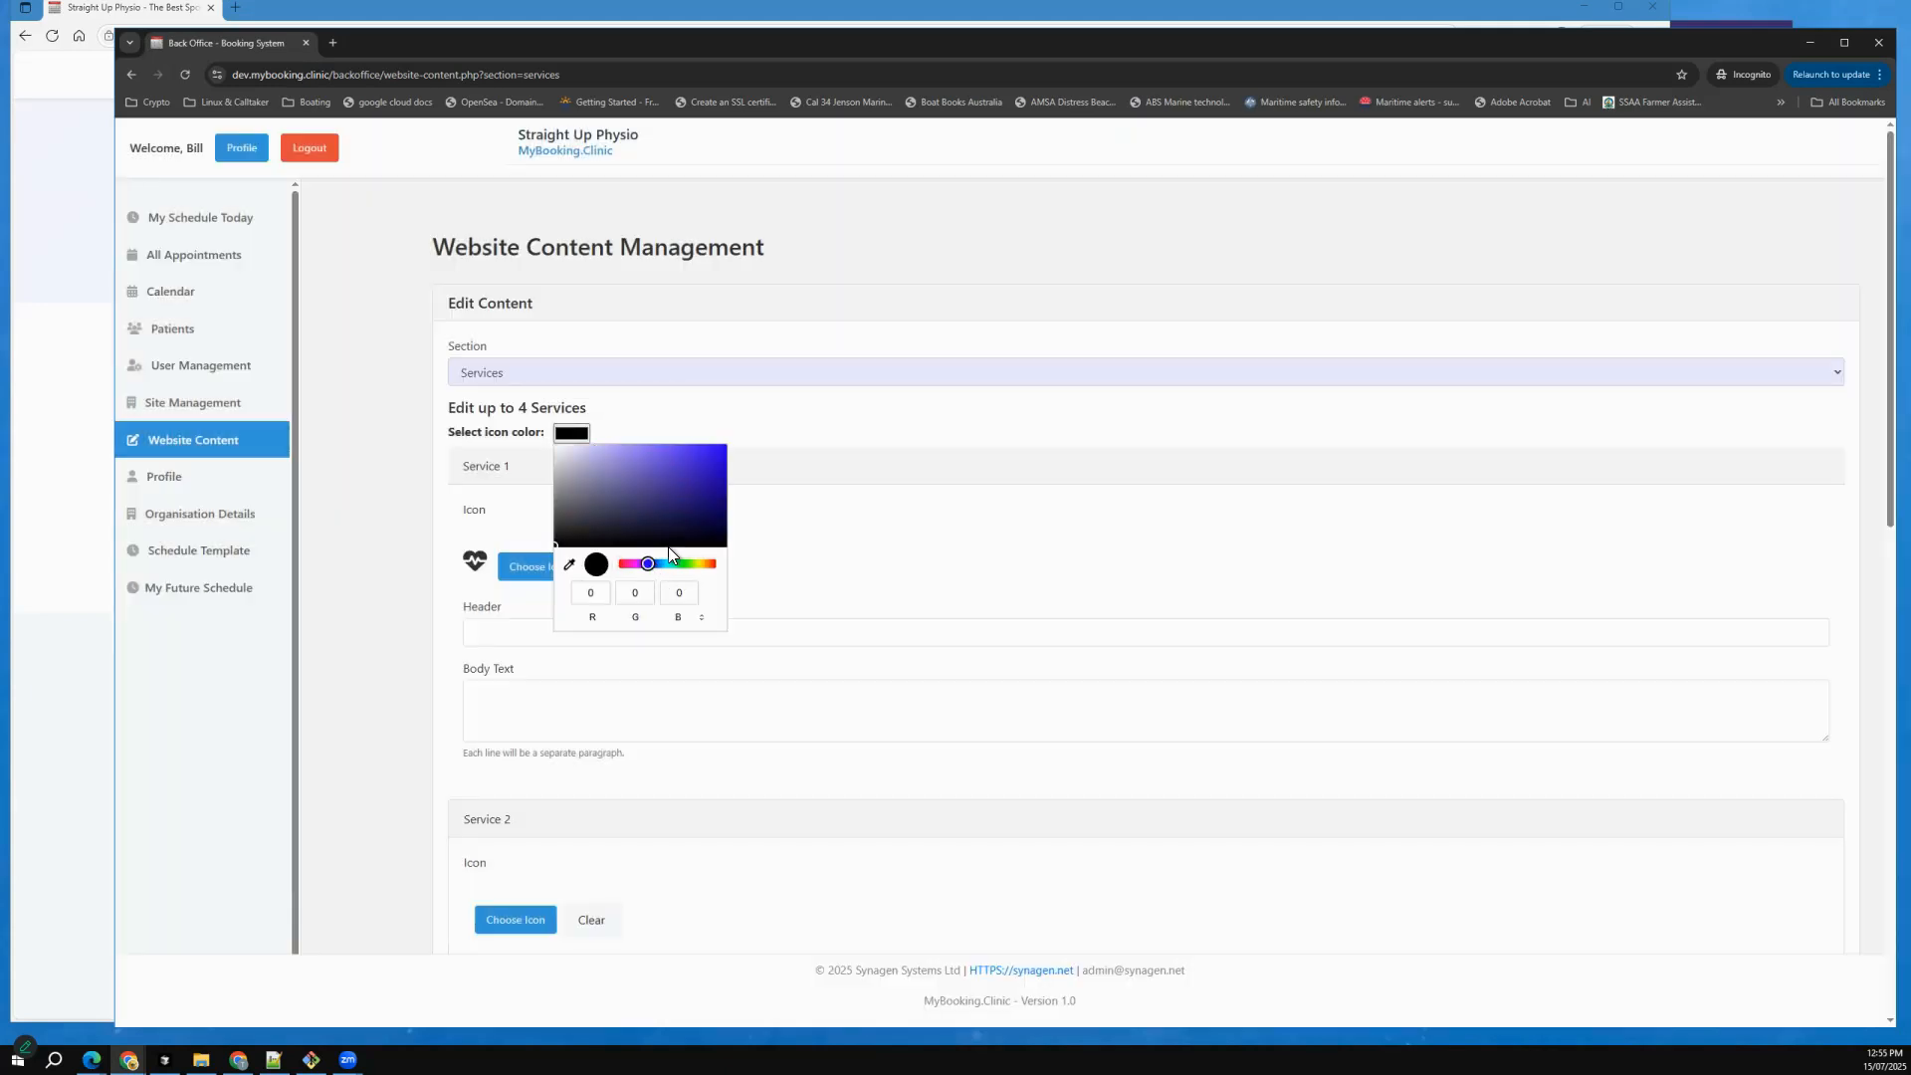
click(662, 453)
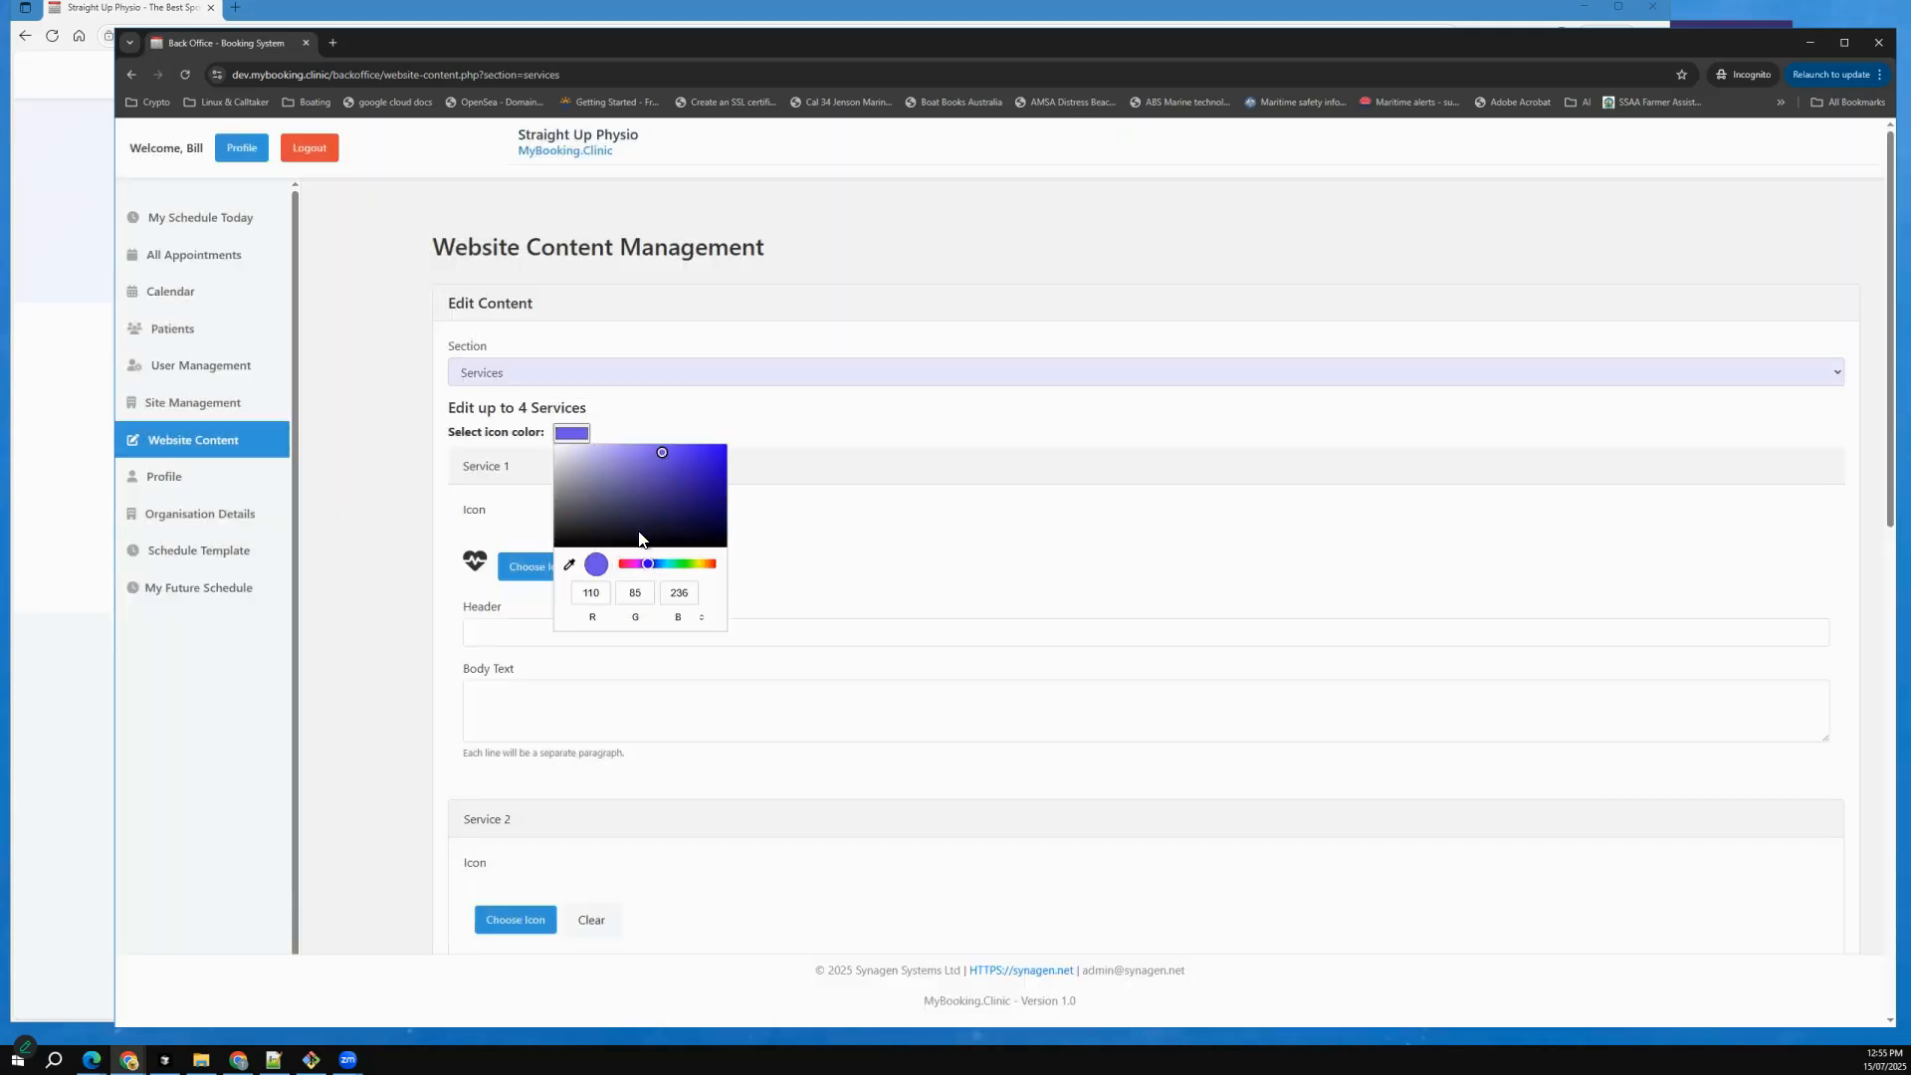
Set Service 1's header to "Cardiac Consultation" and its body text to "serg eger gswerg rtg g rt g gg rtgrtrt".
click(531, 625)
click(533, 669)
click(530, 700)
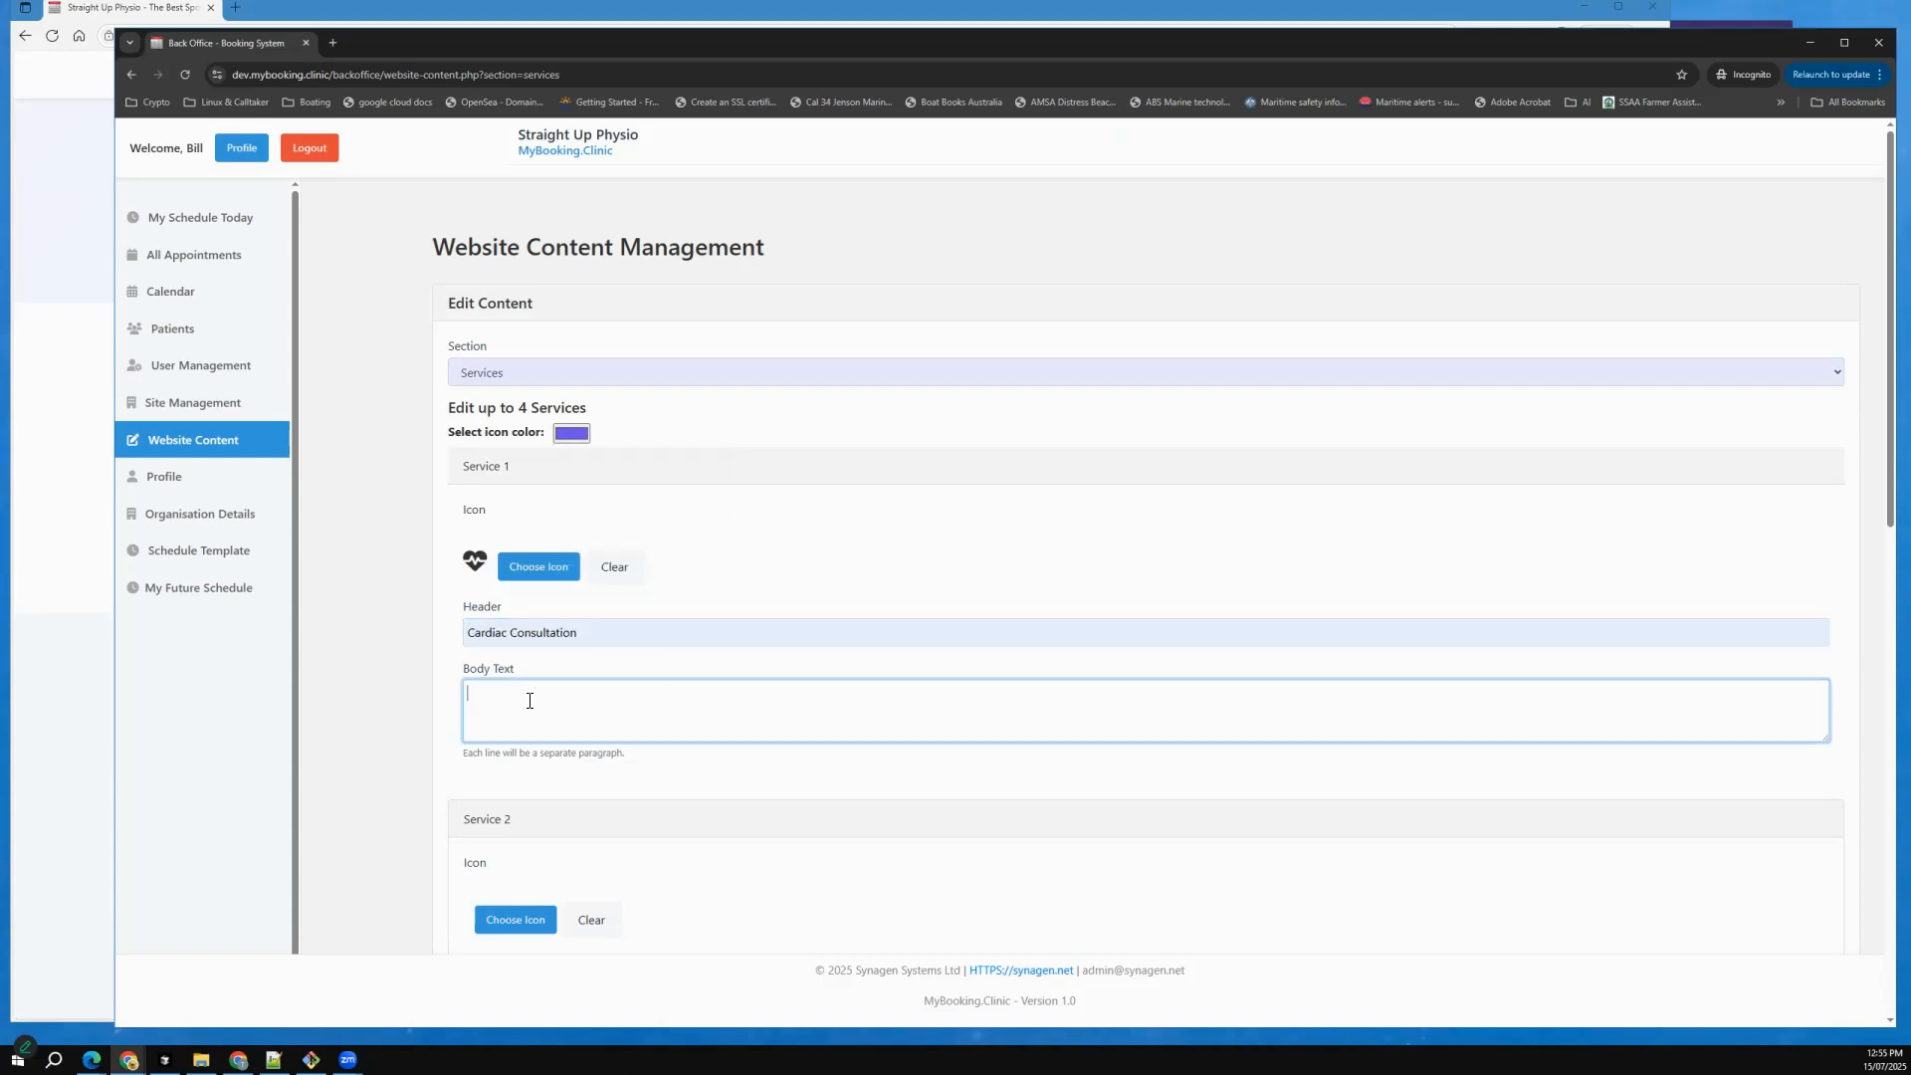
text(serg eger gswerg rtg g rt g gg rtgrtrt)
Choose the downhill skier icon for Service 2.
scroll(597, 665, down, 4)
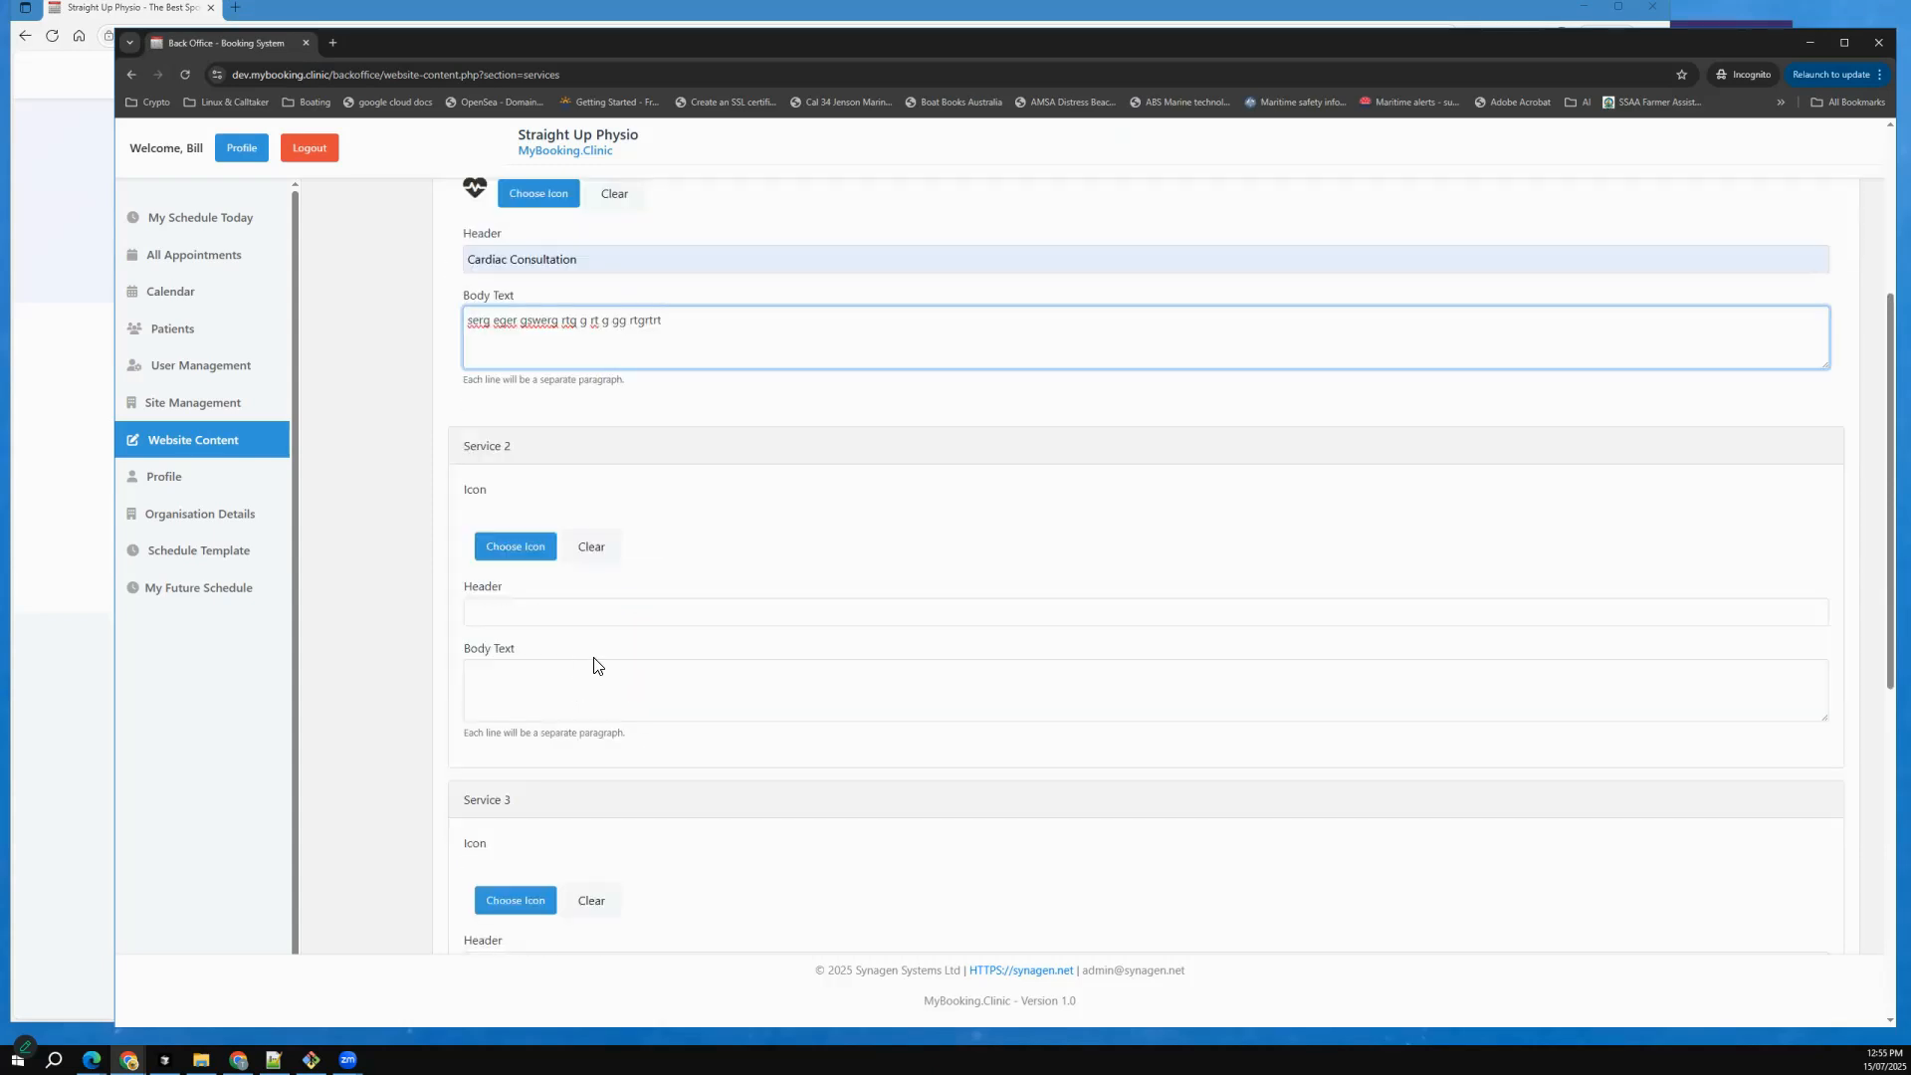
click(516, 547)
scroll(993, 377, down, 1)
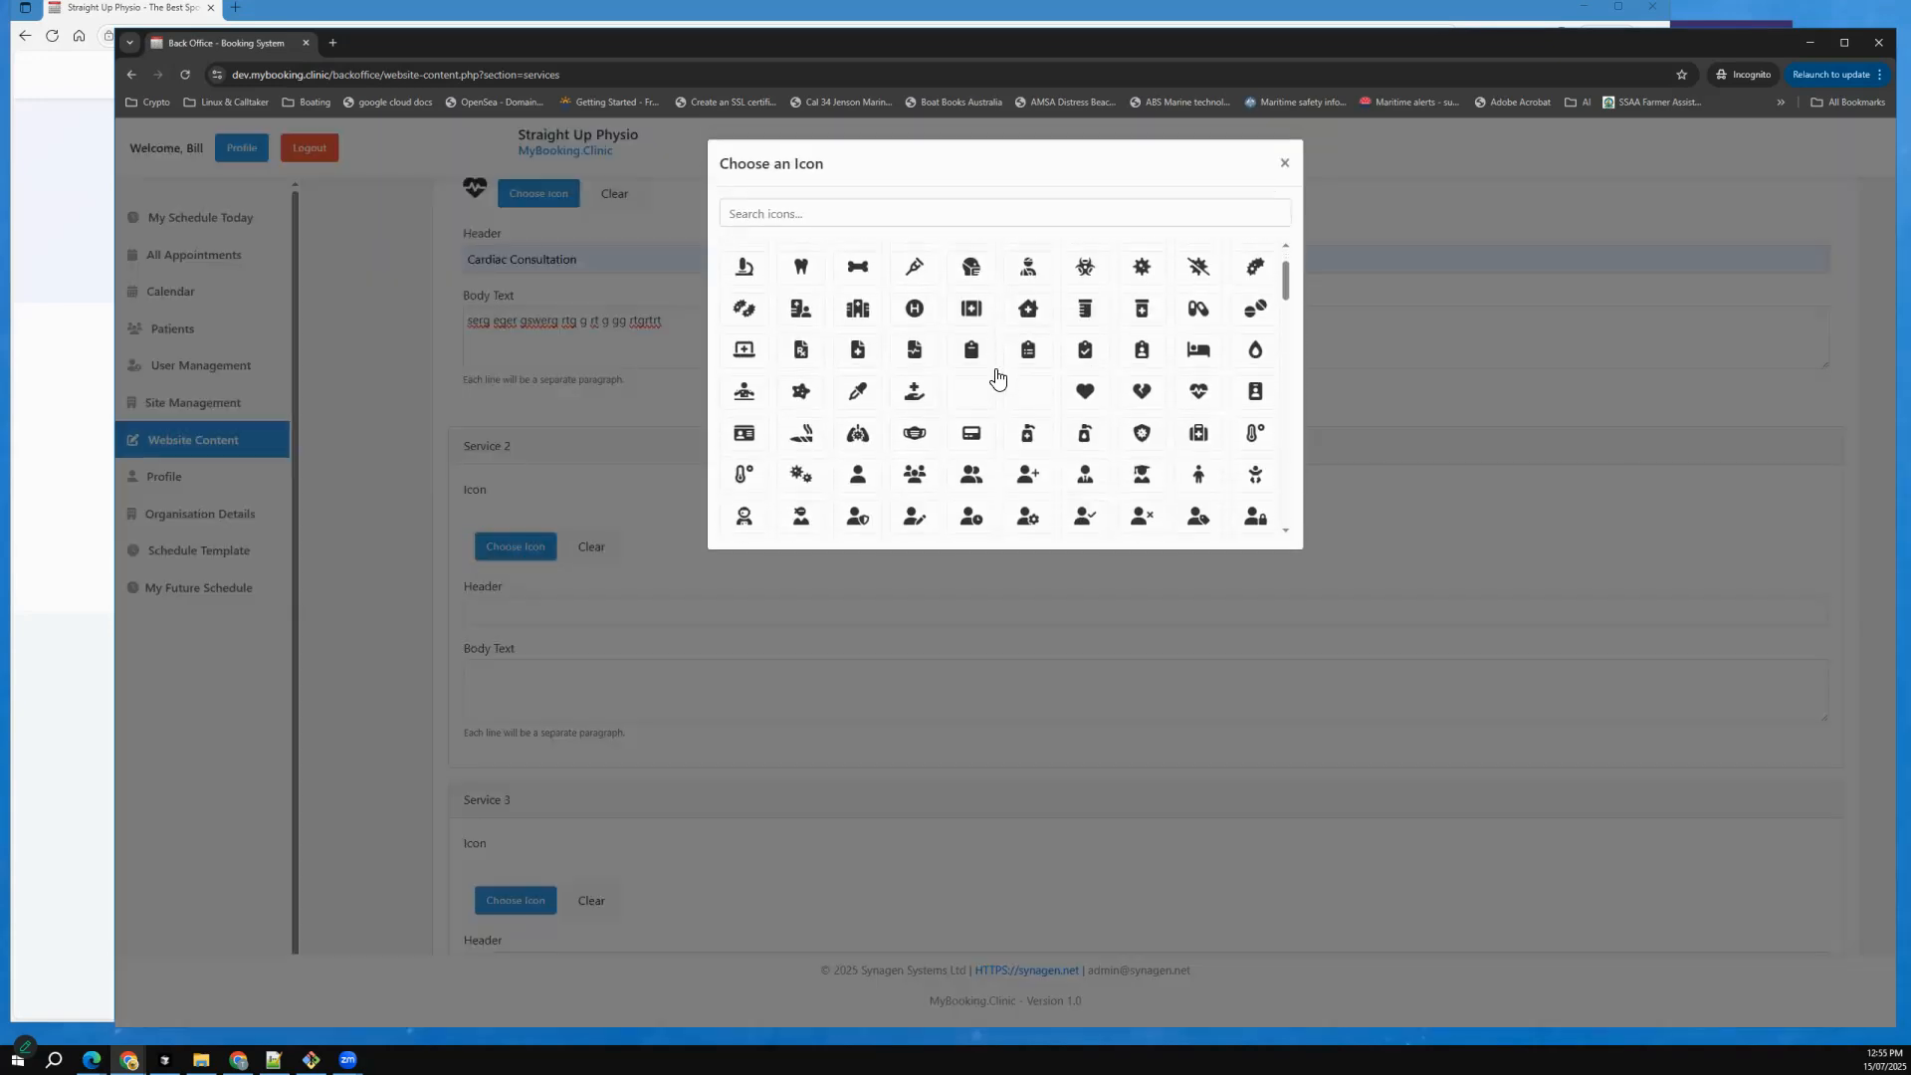
scroll(858, 444, down, 5)
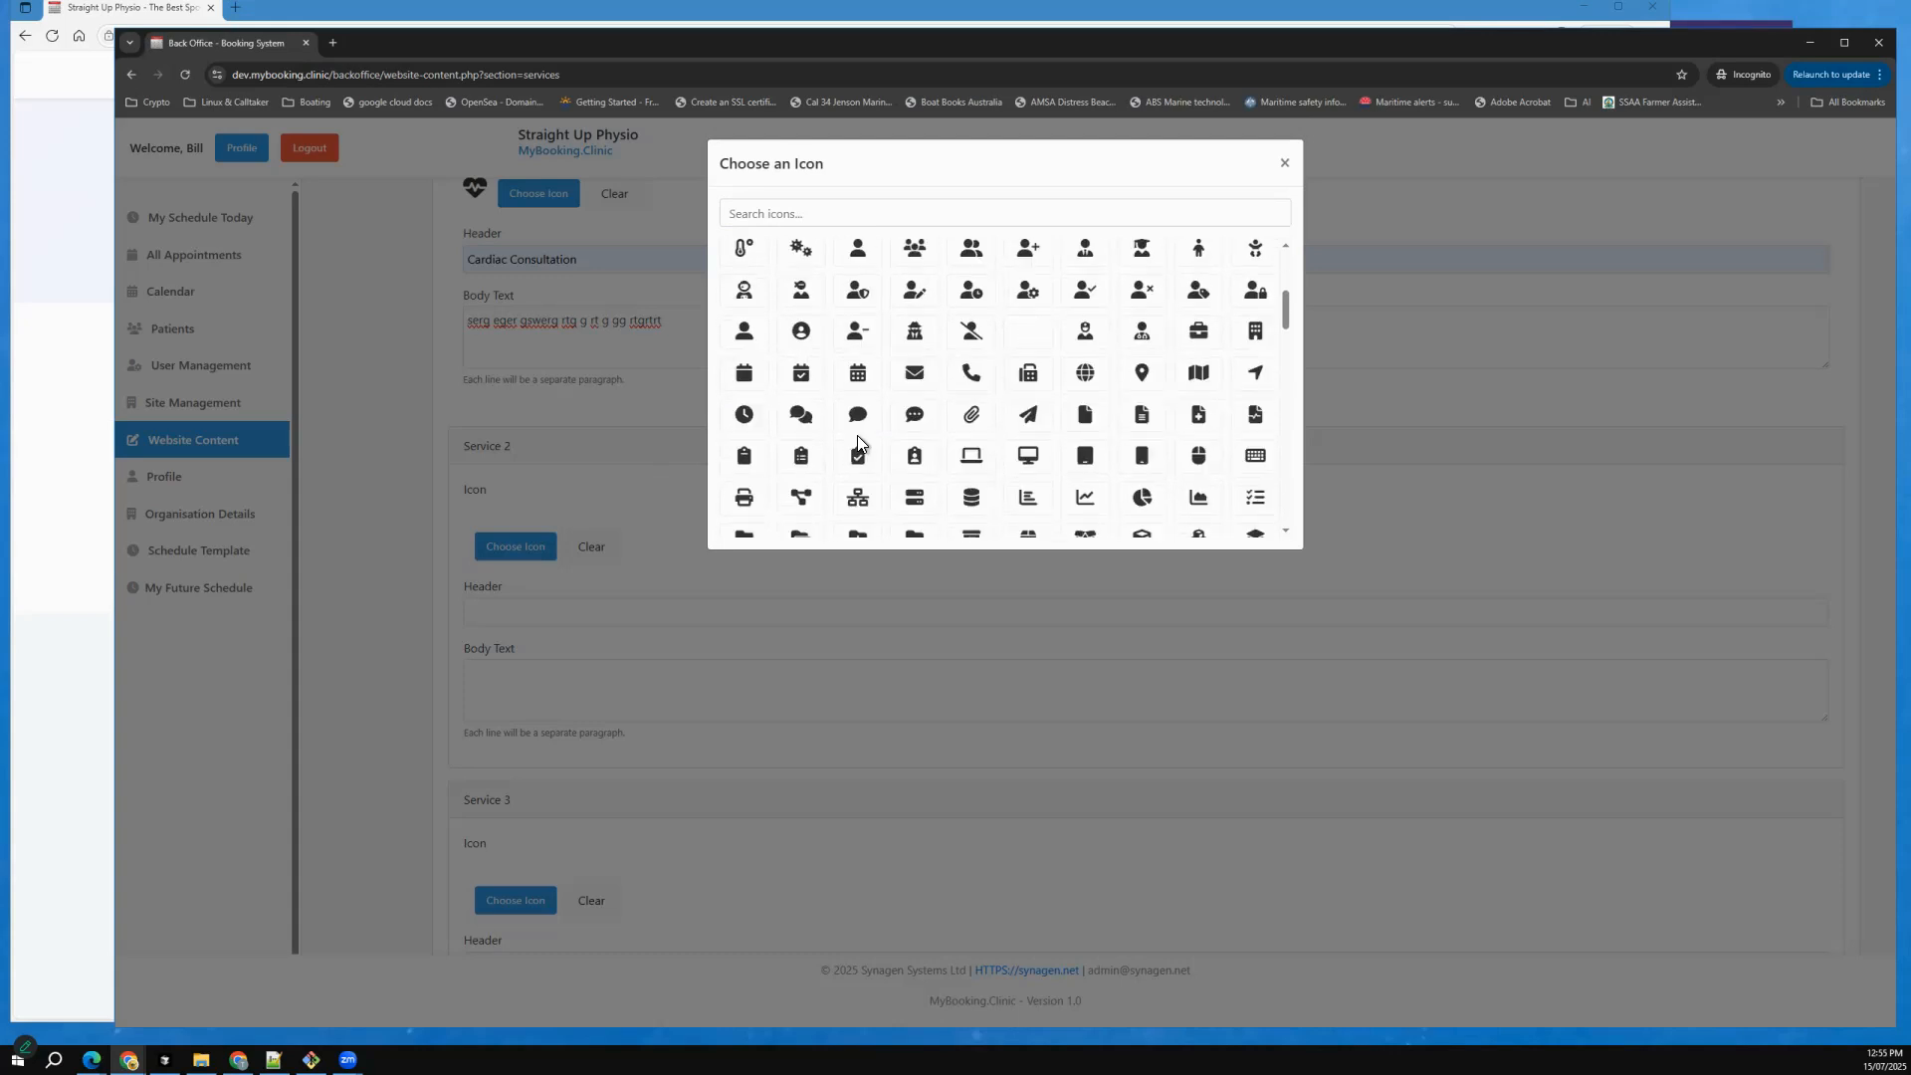
scroll(861, 446, down, 5)
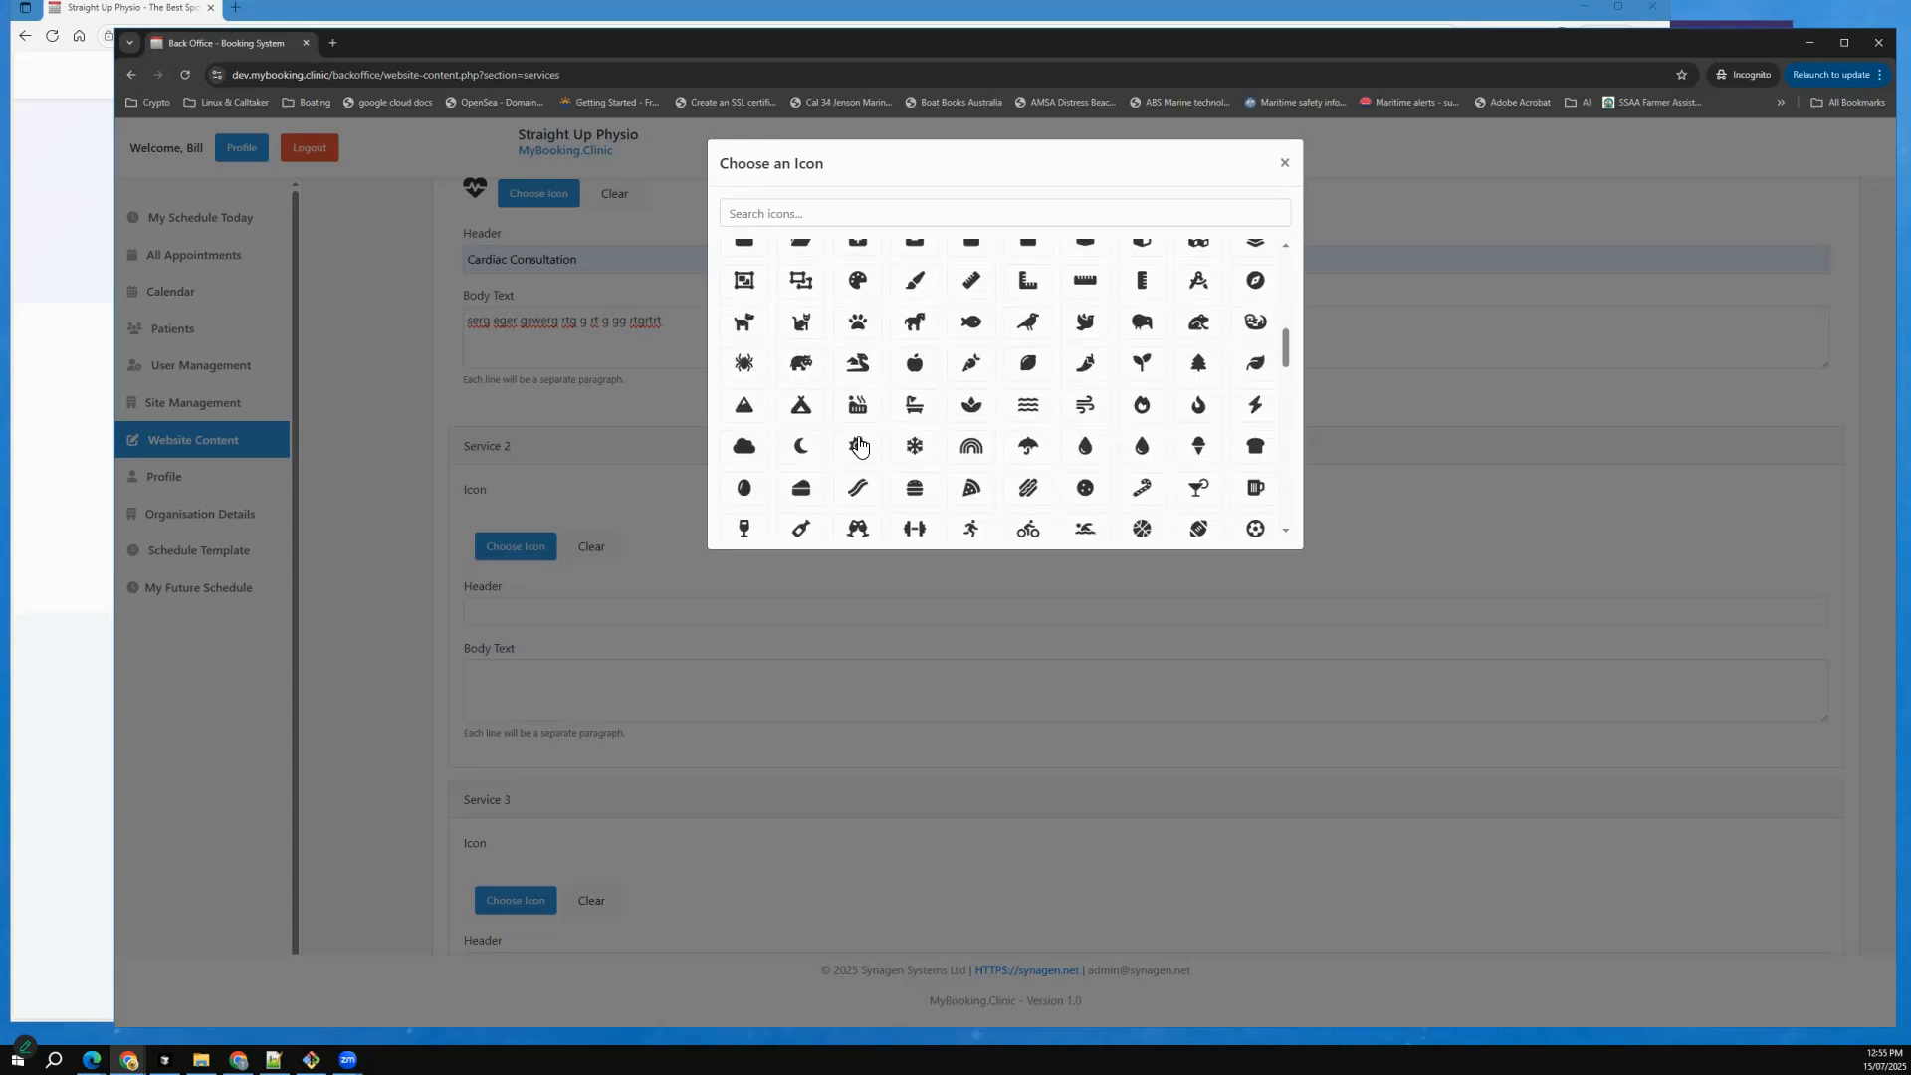
scroll(975, 382, down, 3)
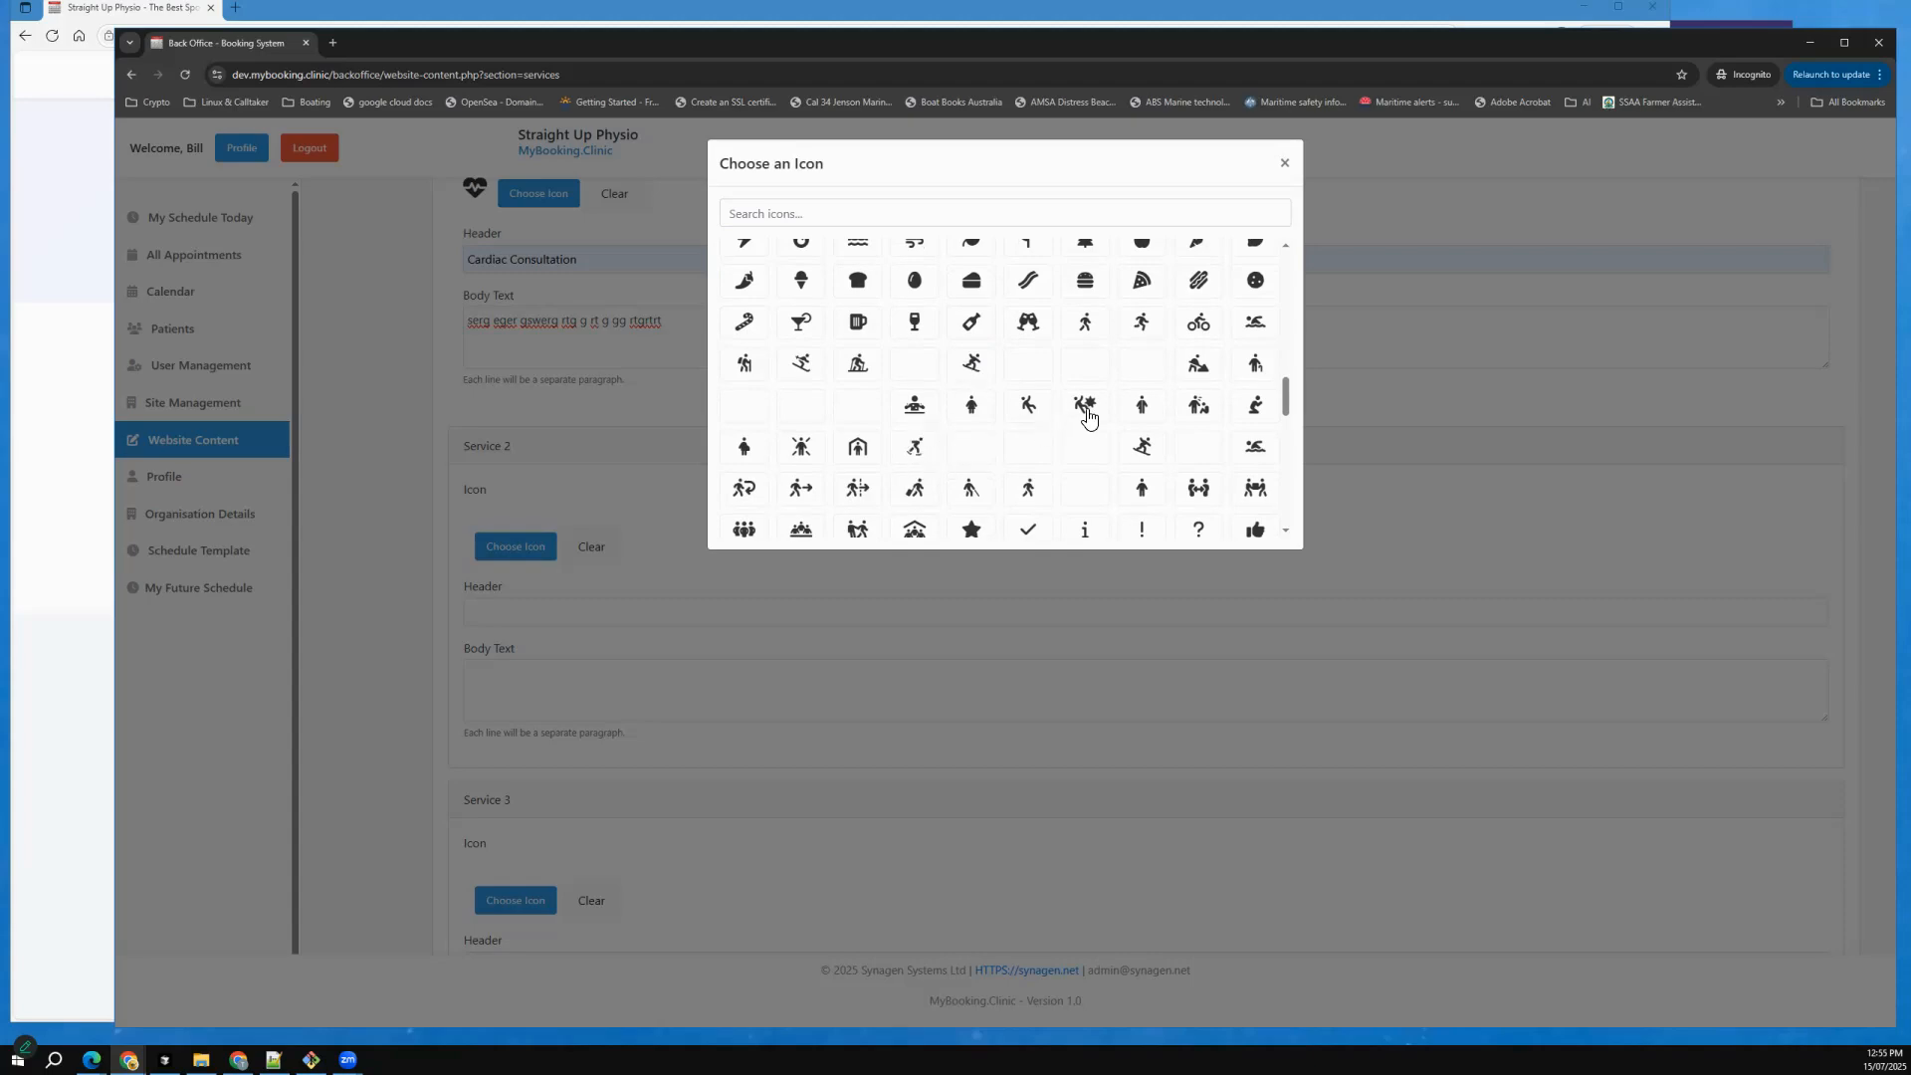
click(1140, 448)
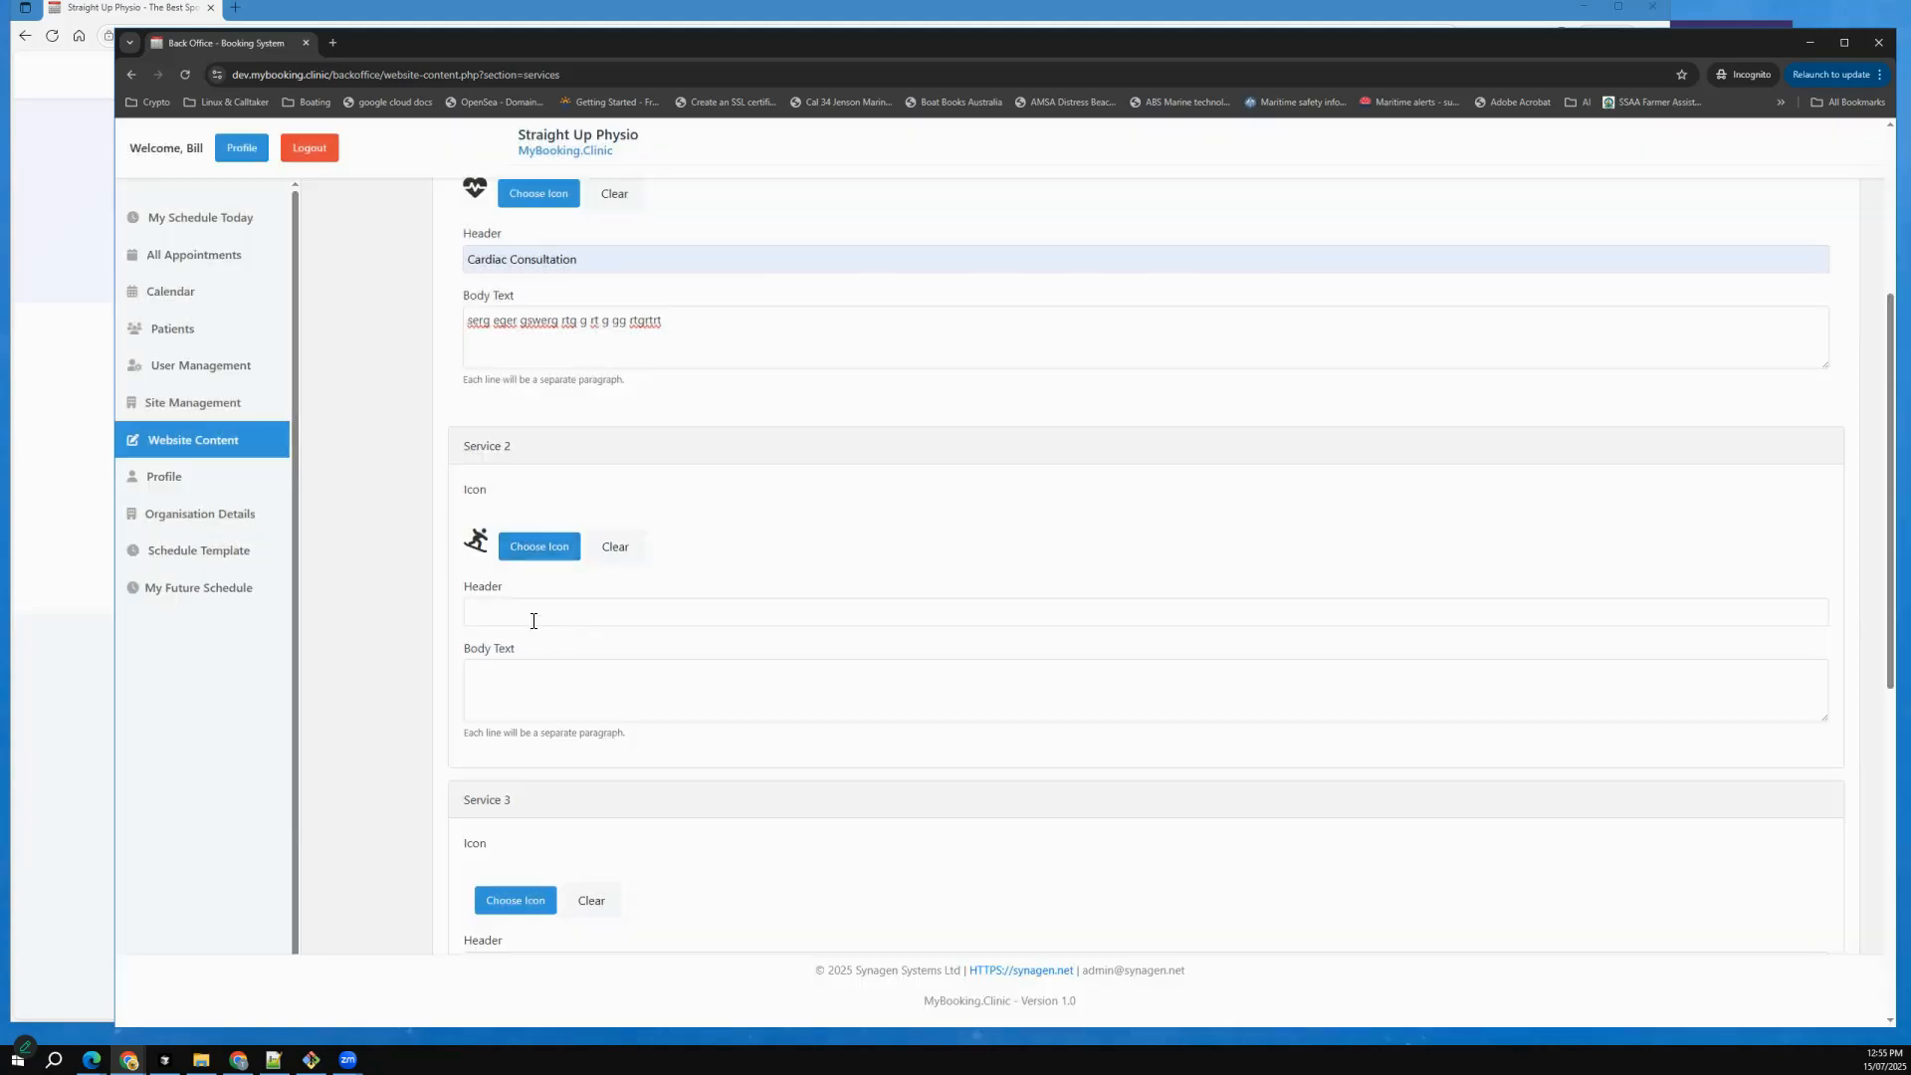
Set Service 2's header to "Diagnostic Testing" and its body text to "rthr hrdth r hrtdh htyh".
click(538, 613)
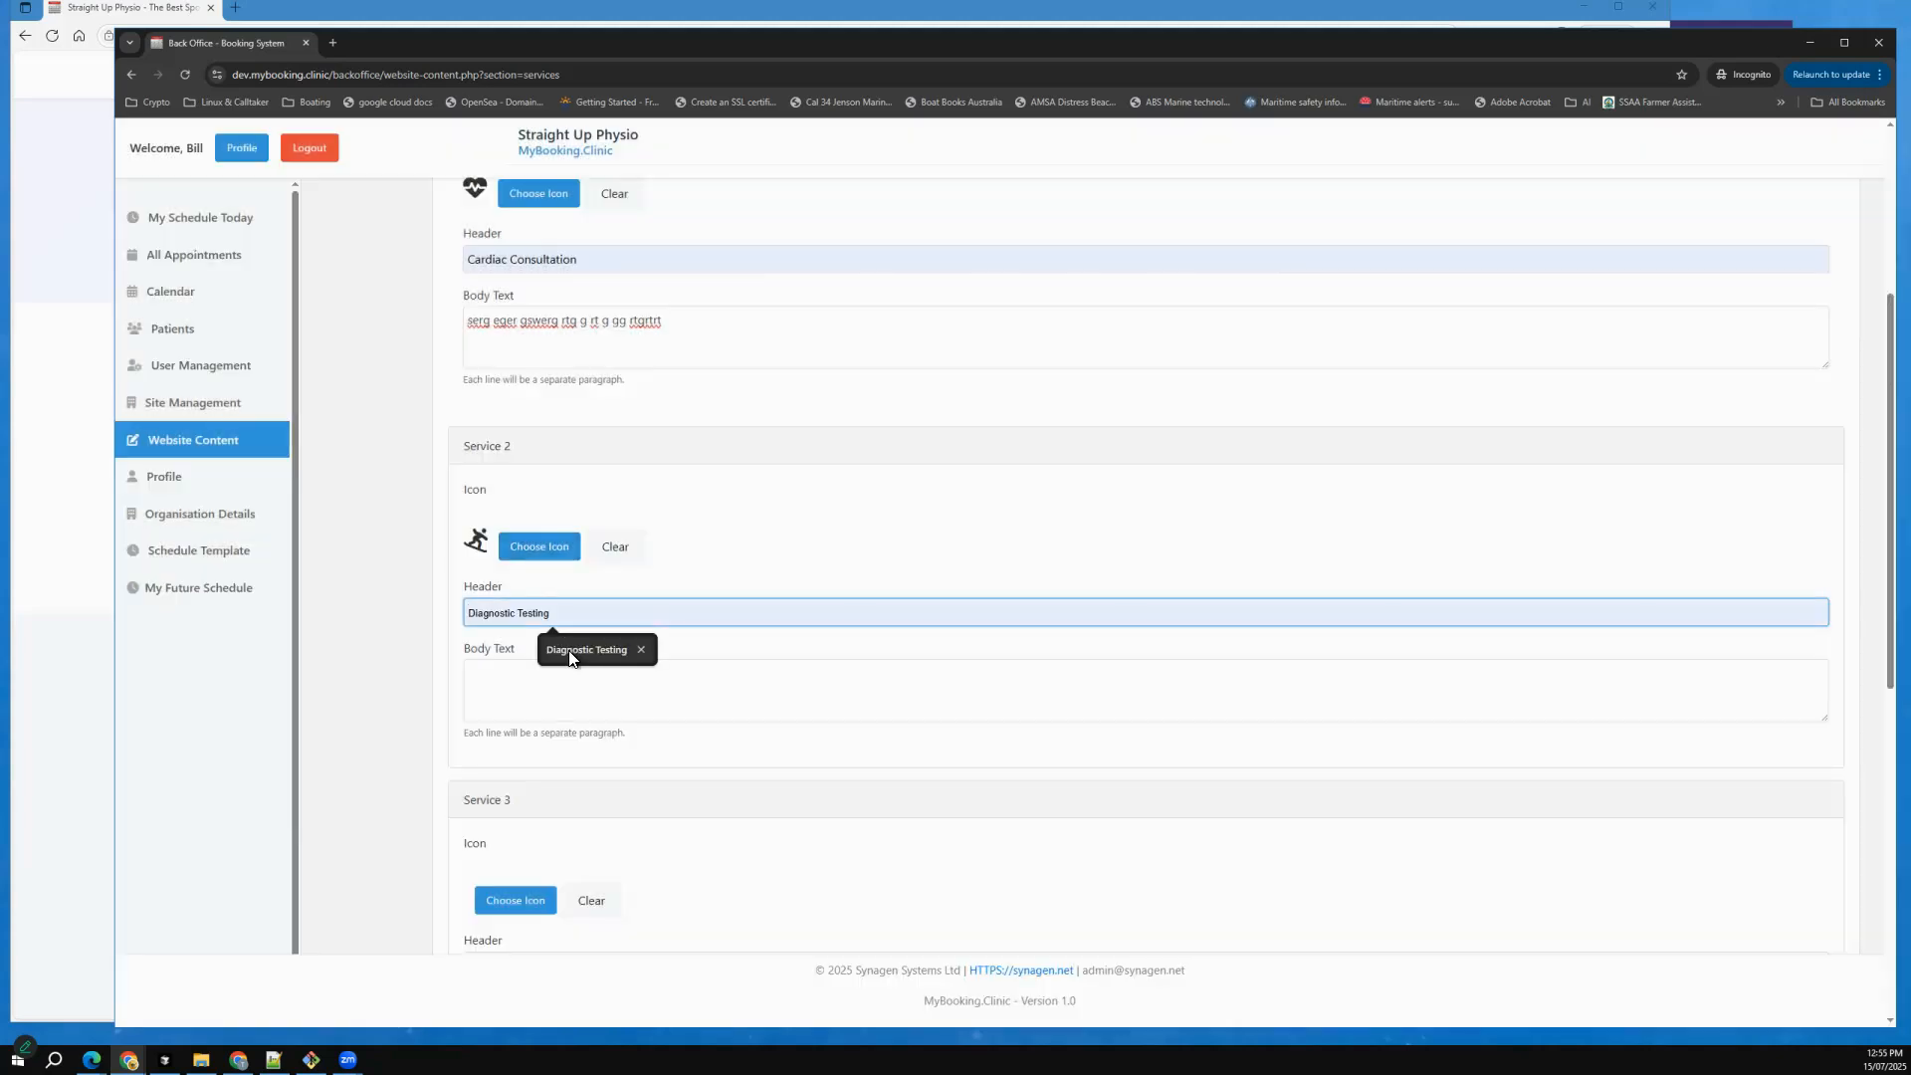
click(558, 648)
click(537, 679)
text(rthr hrdth r h)
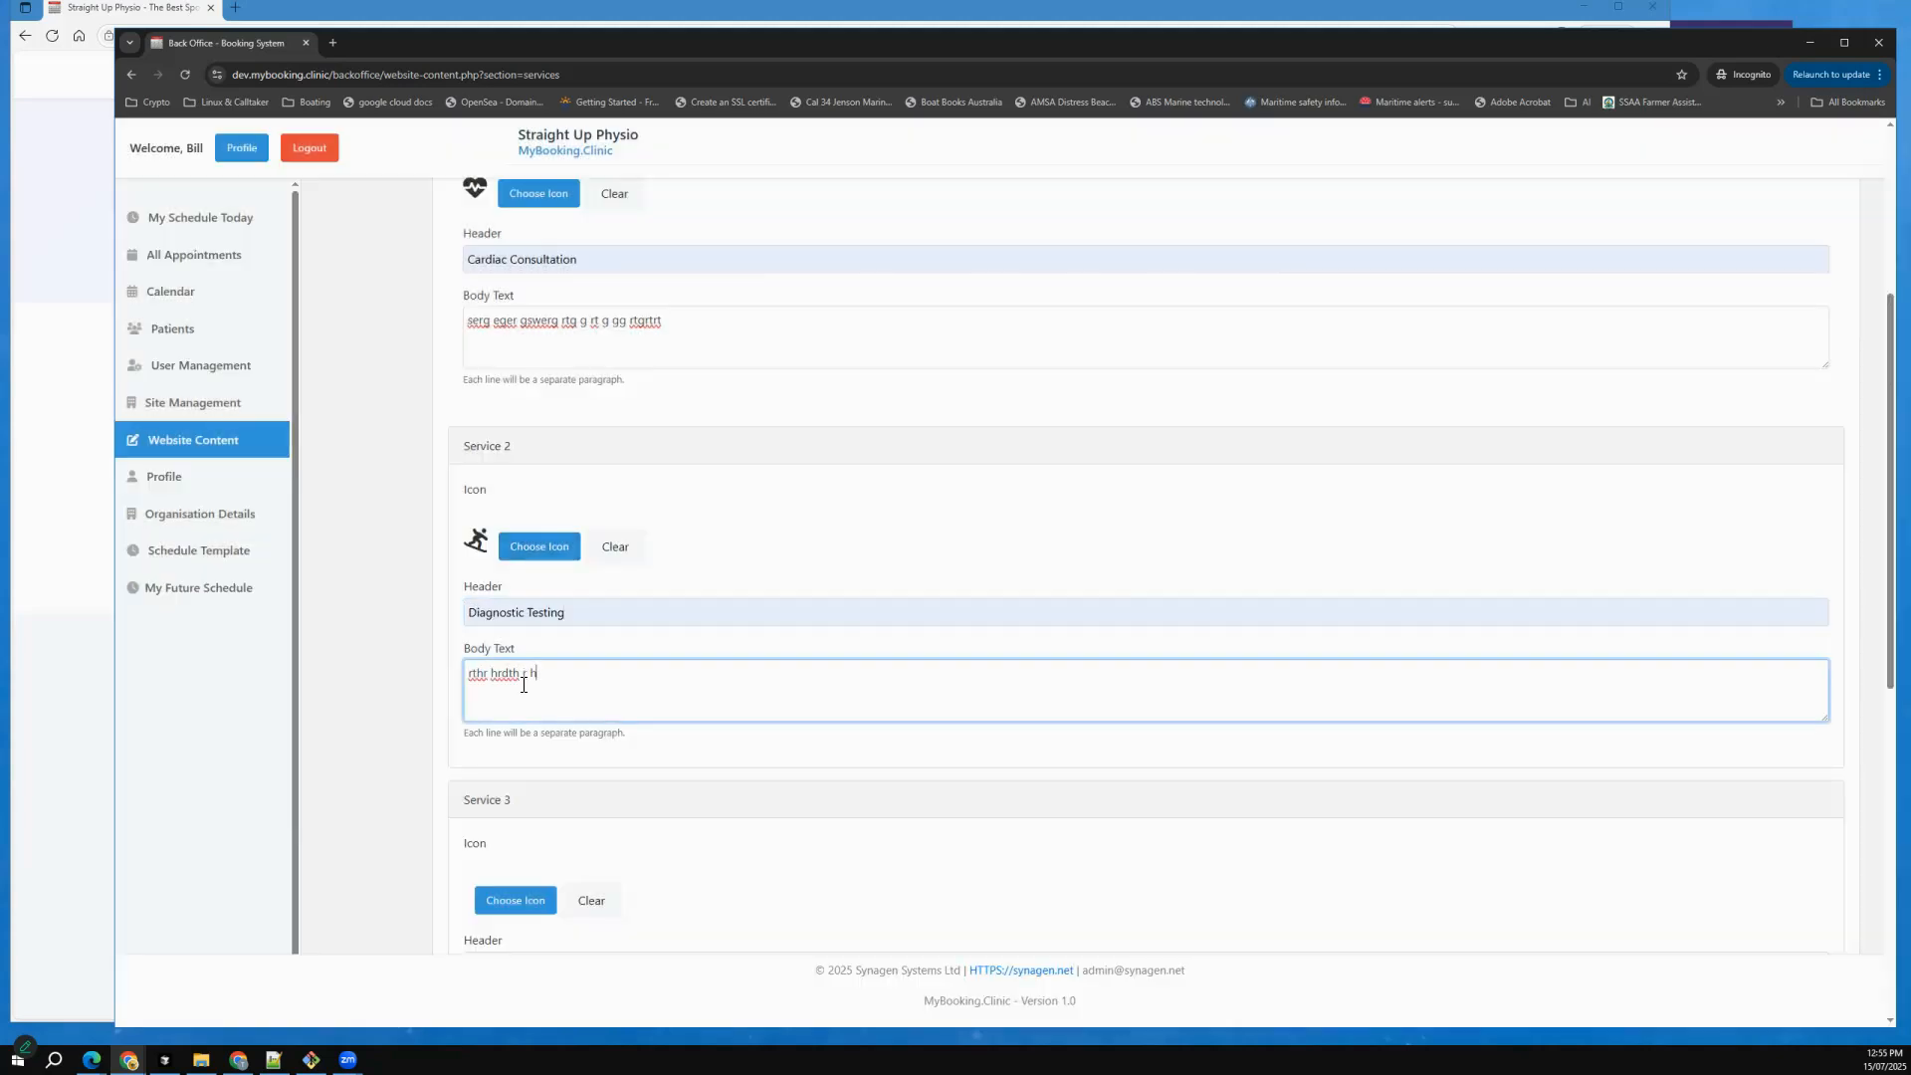
text(rtdh  htyh)
Choose the wheelchair icon for Service 3.
scroll(527, 694, down, 3)
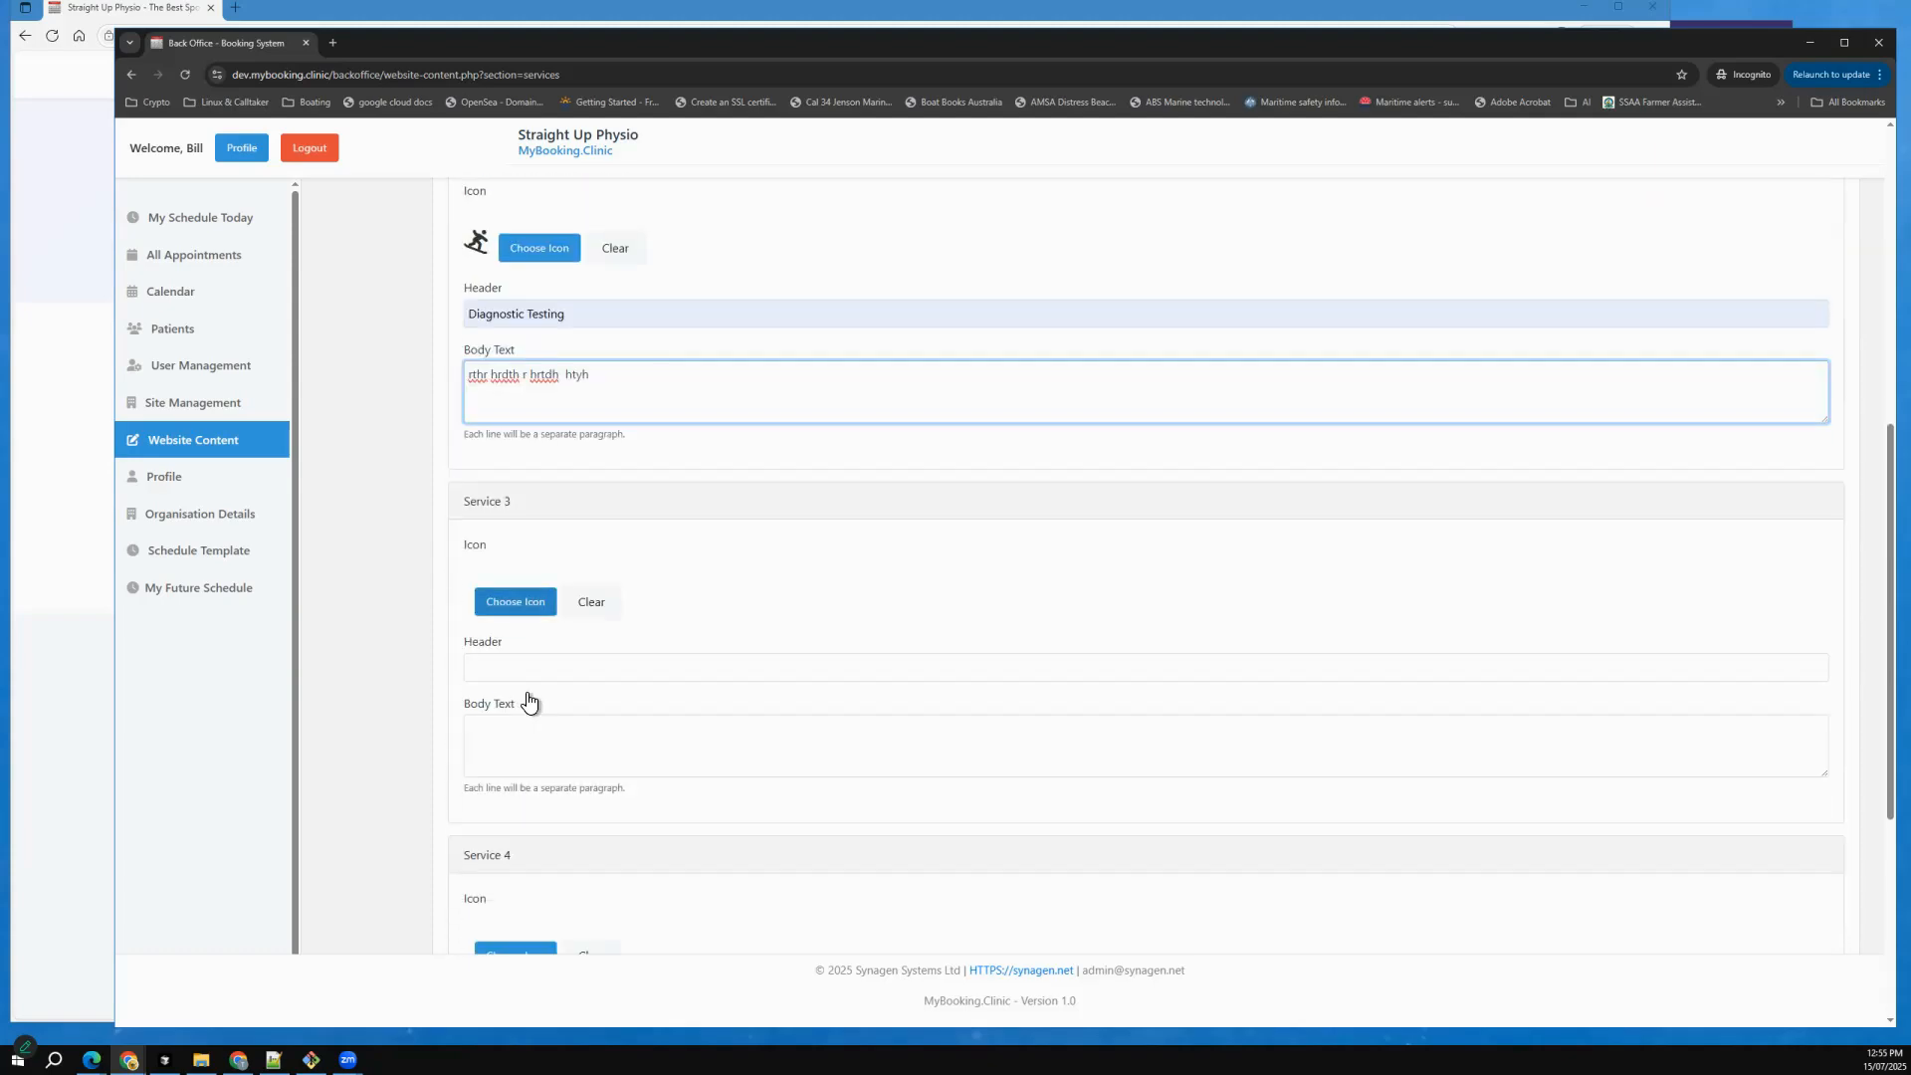
click(519, 603)
scroll(961, 403, down, 1)
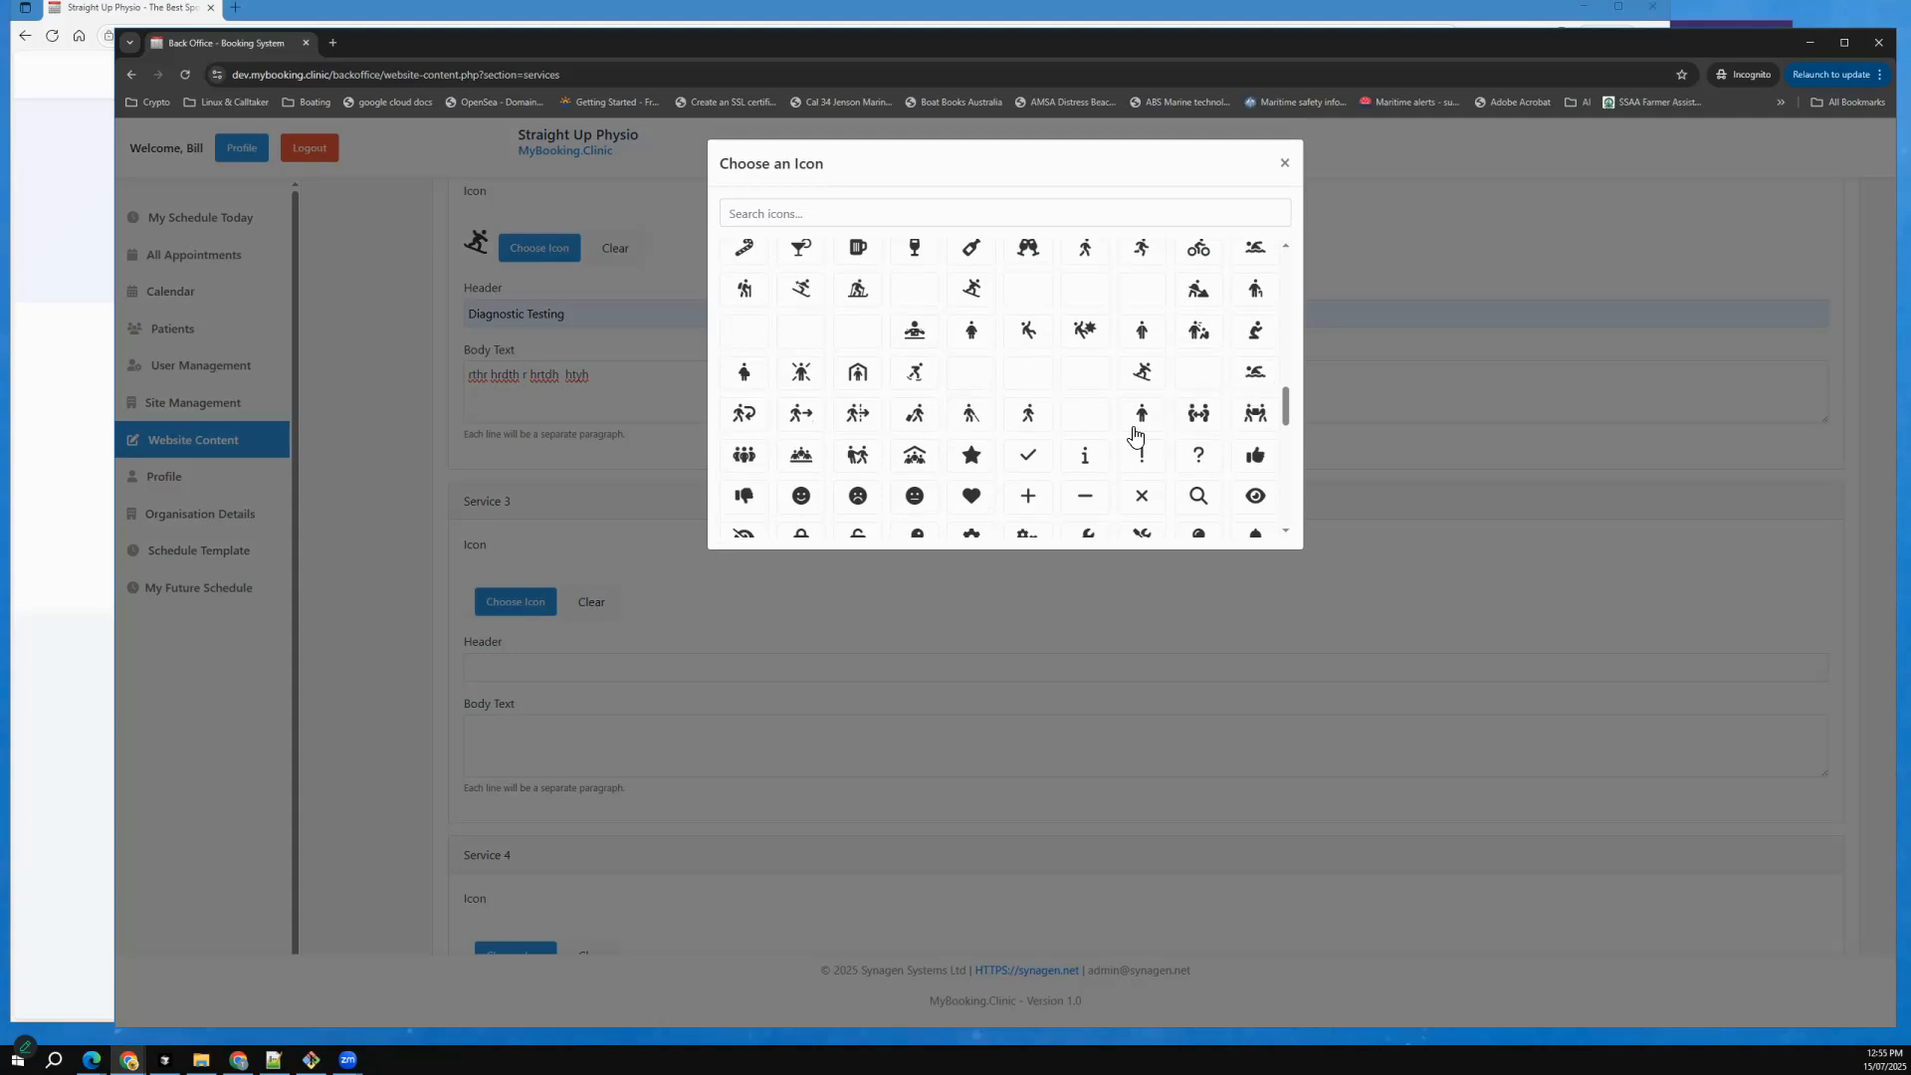
scroll(1135, 435, up, 2)
scroll(1135, 435, up, 3)
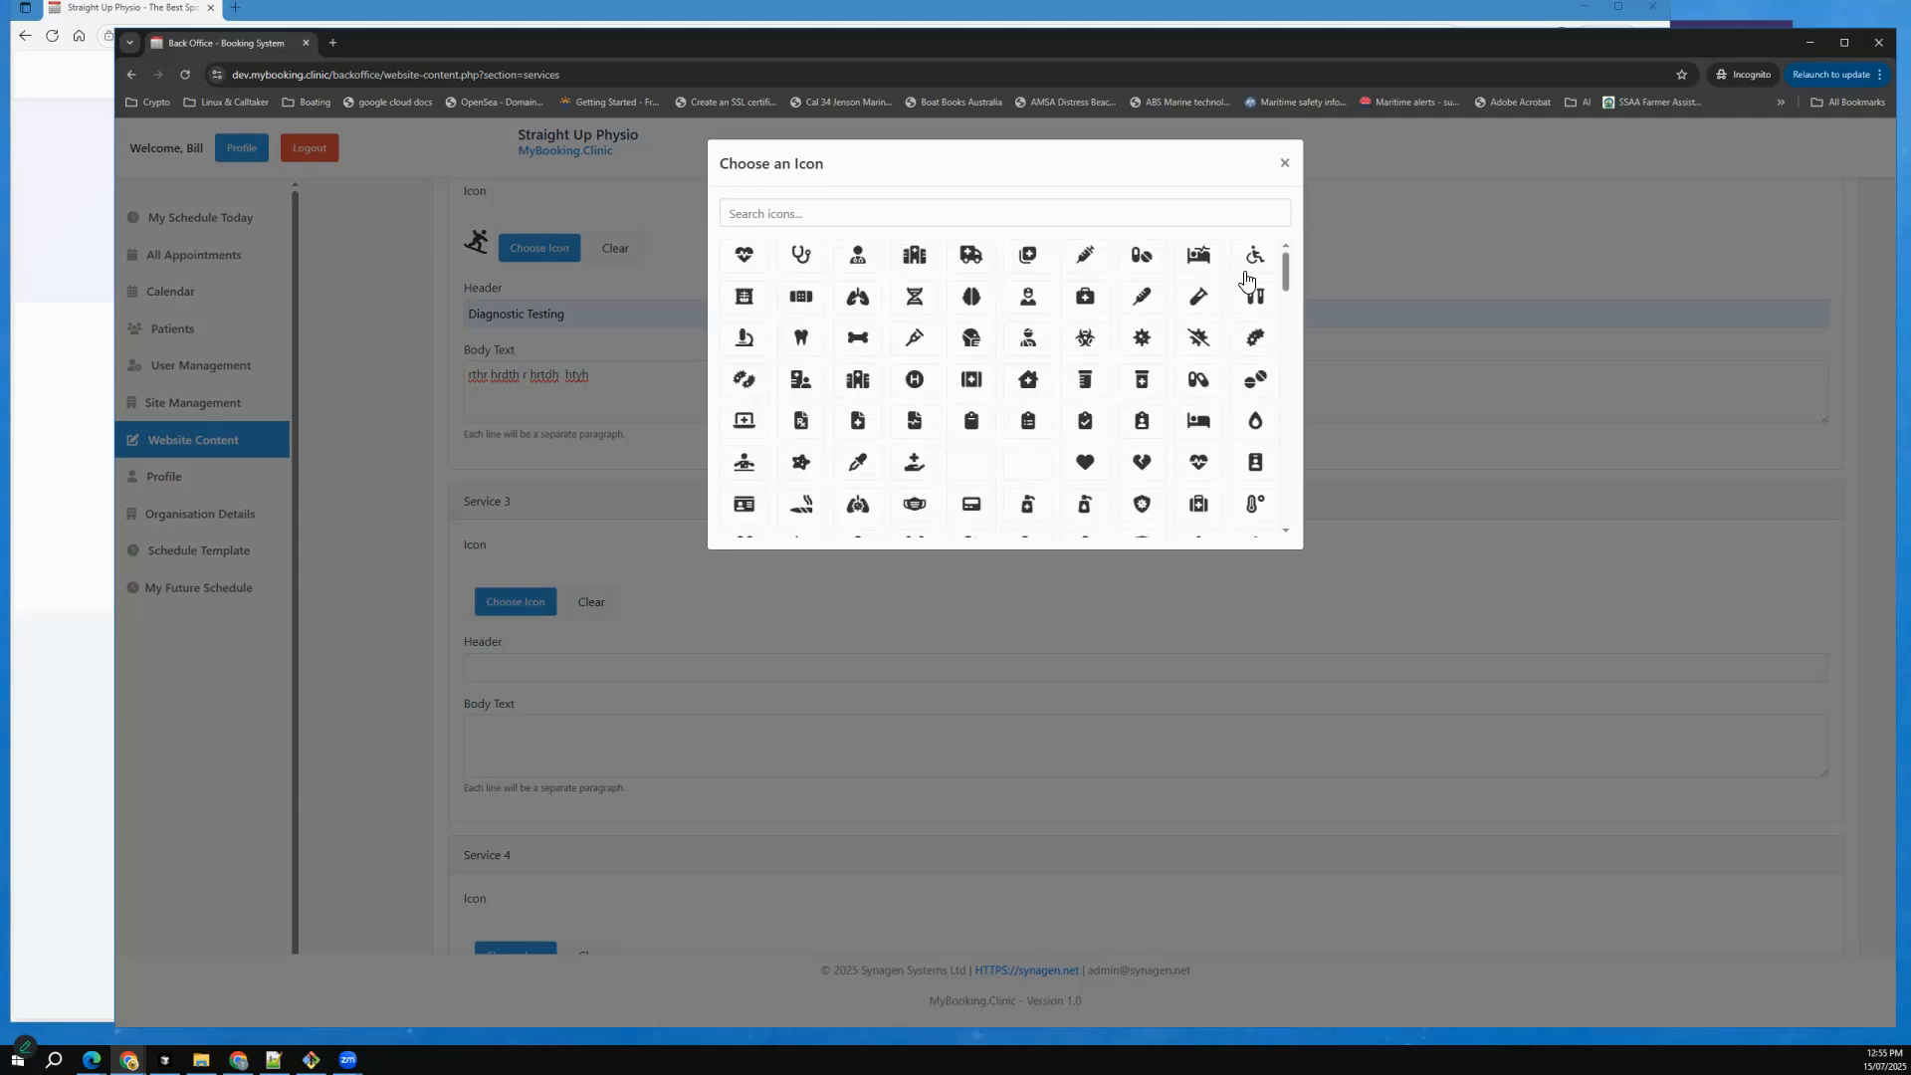
click(1256, 259)
Set Service 3's header to "Interventional Cardiology" and its body text to "rherh yhty ty tyjty t jty ty", and save the services.
click(578, 665)
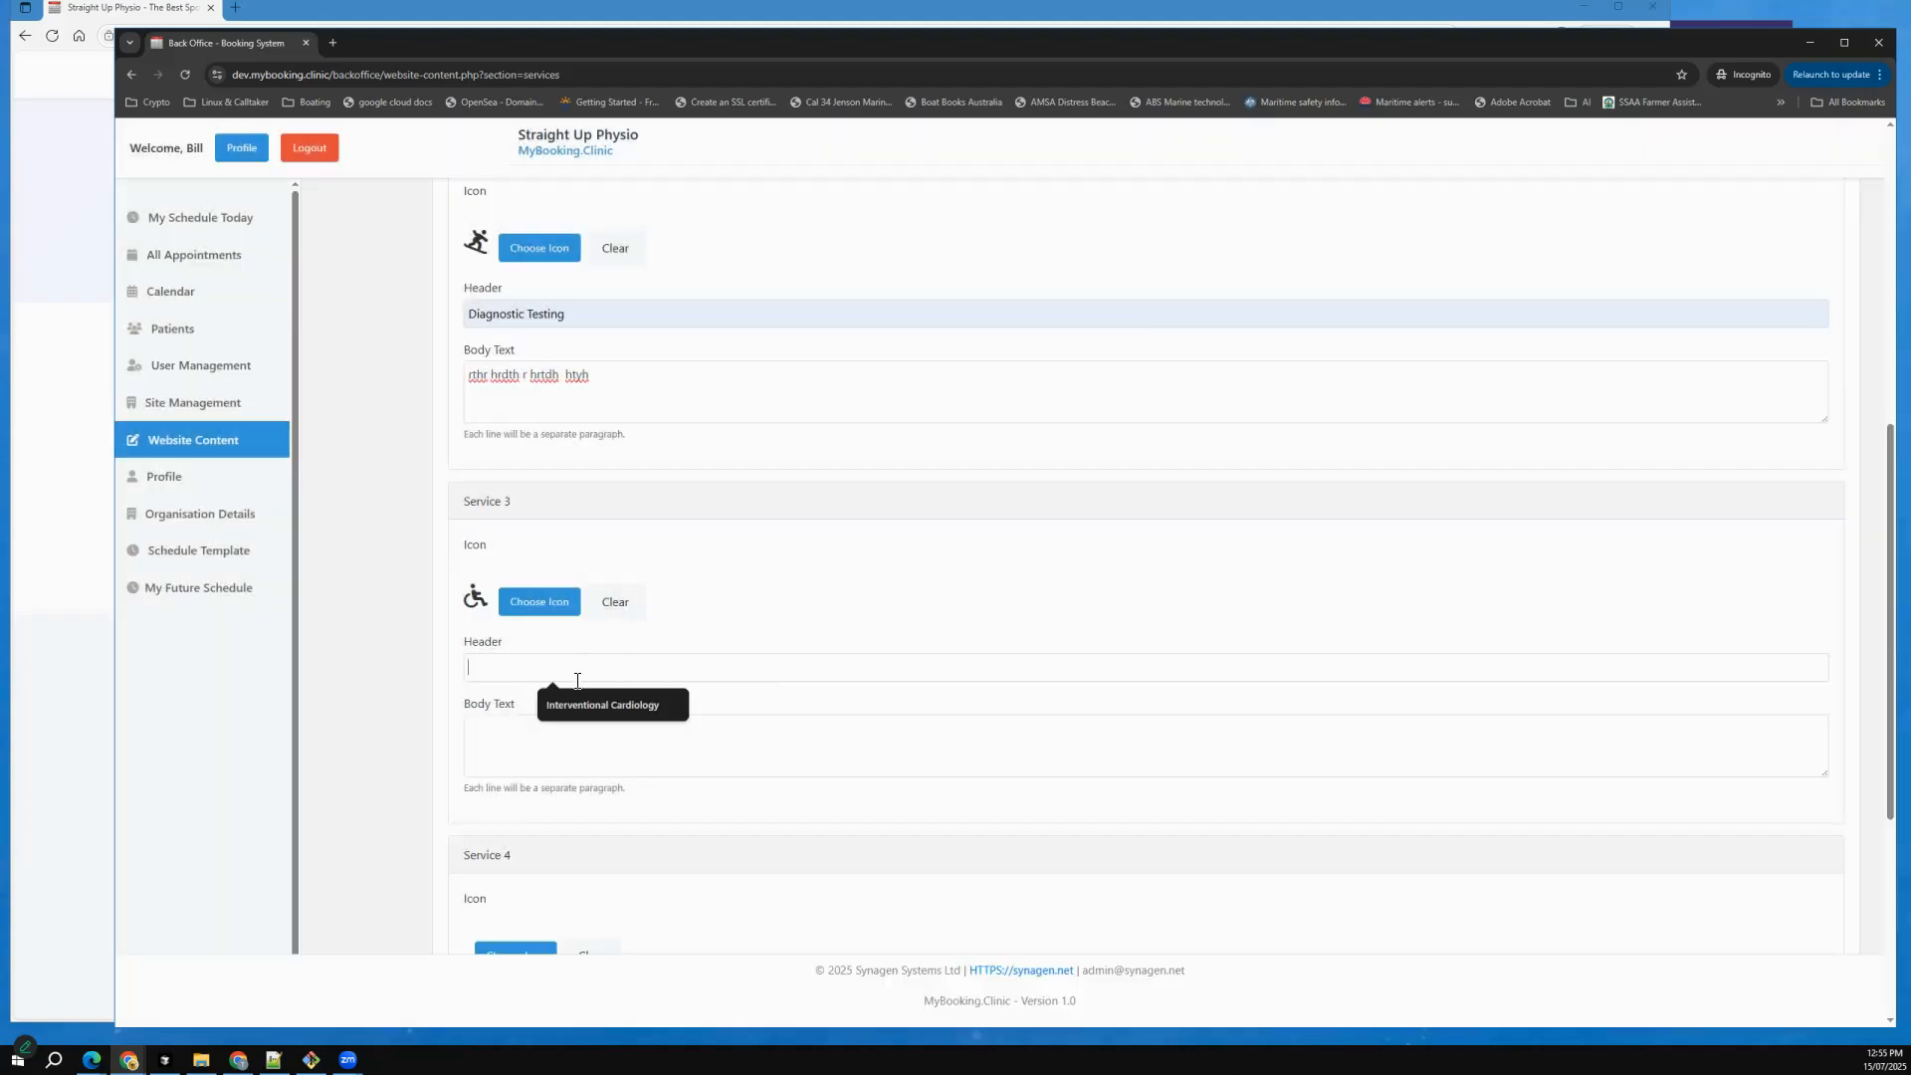
click(593, 704)
click(550, 747)
text(rherh)
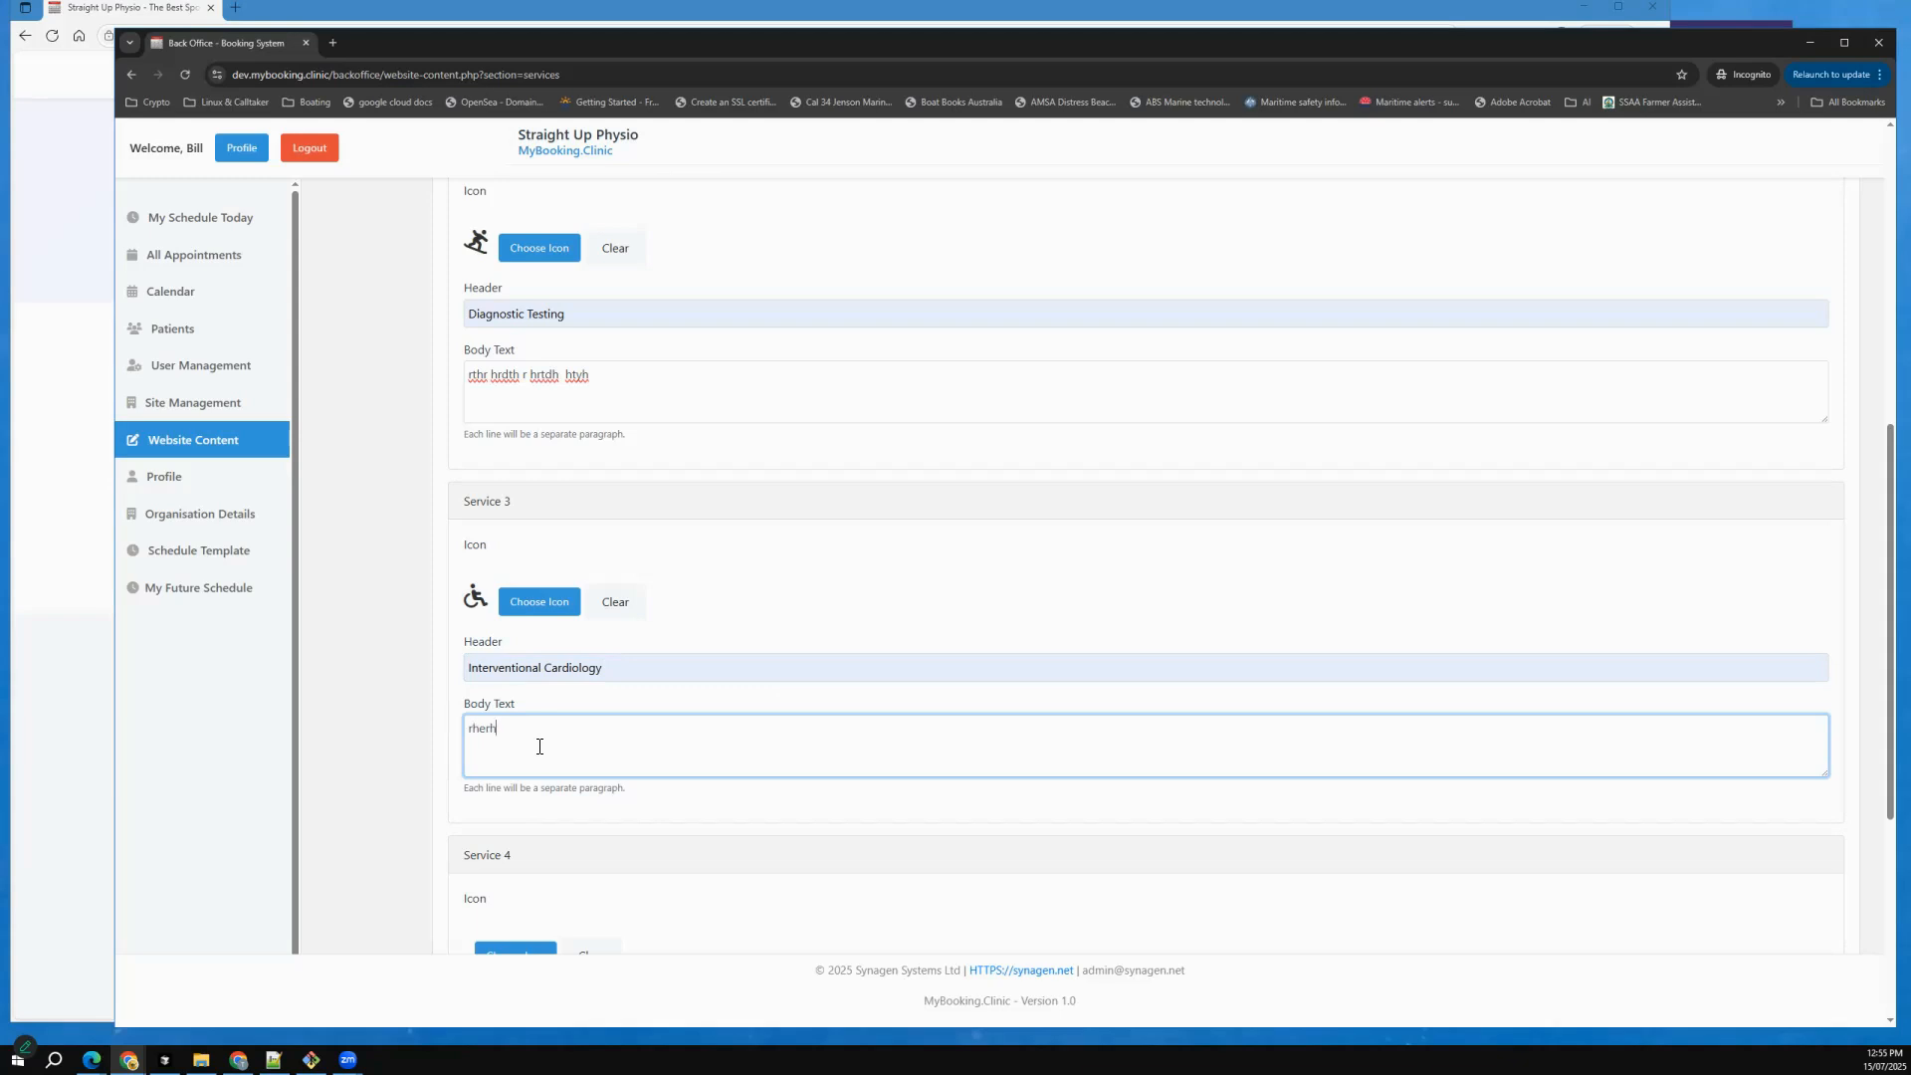
text( yhty ty tyjty tyjty  ty)
scroll(575, 629, down, 5)
click(555, 781)
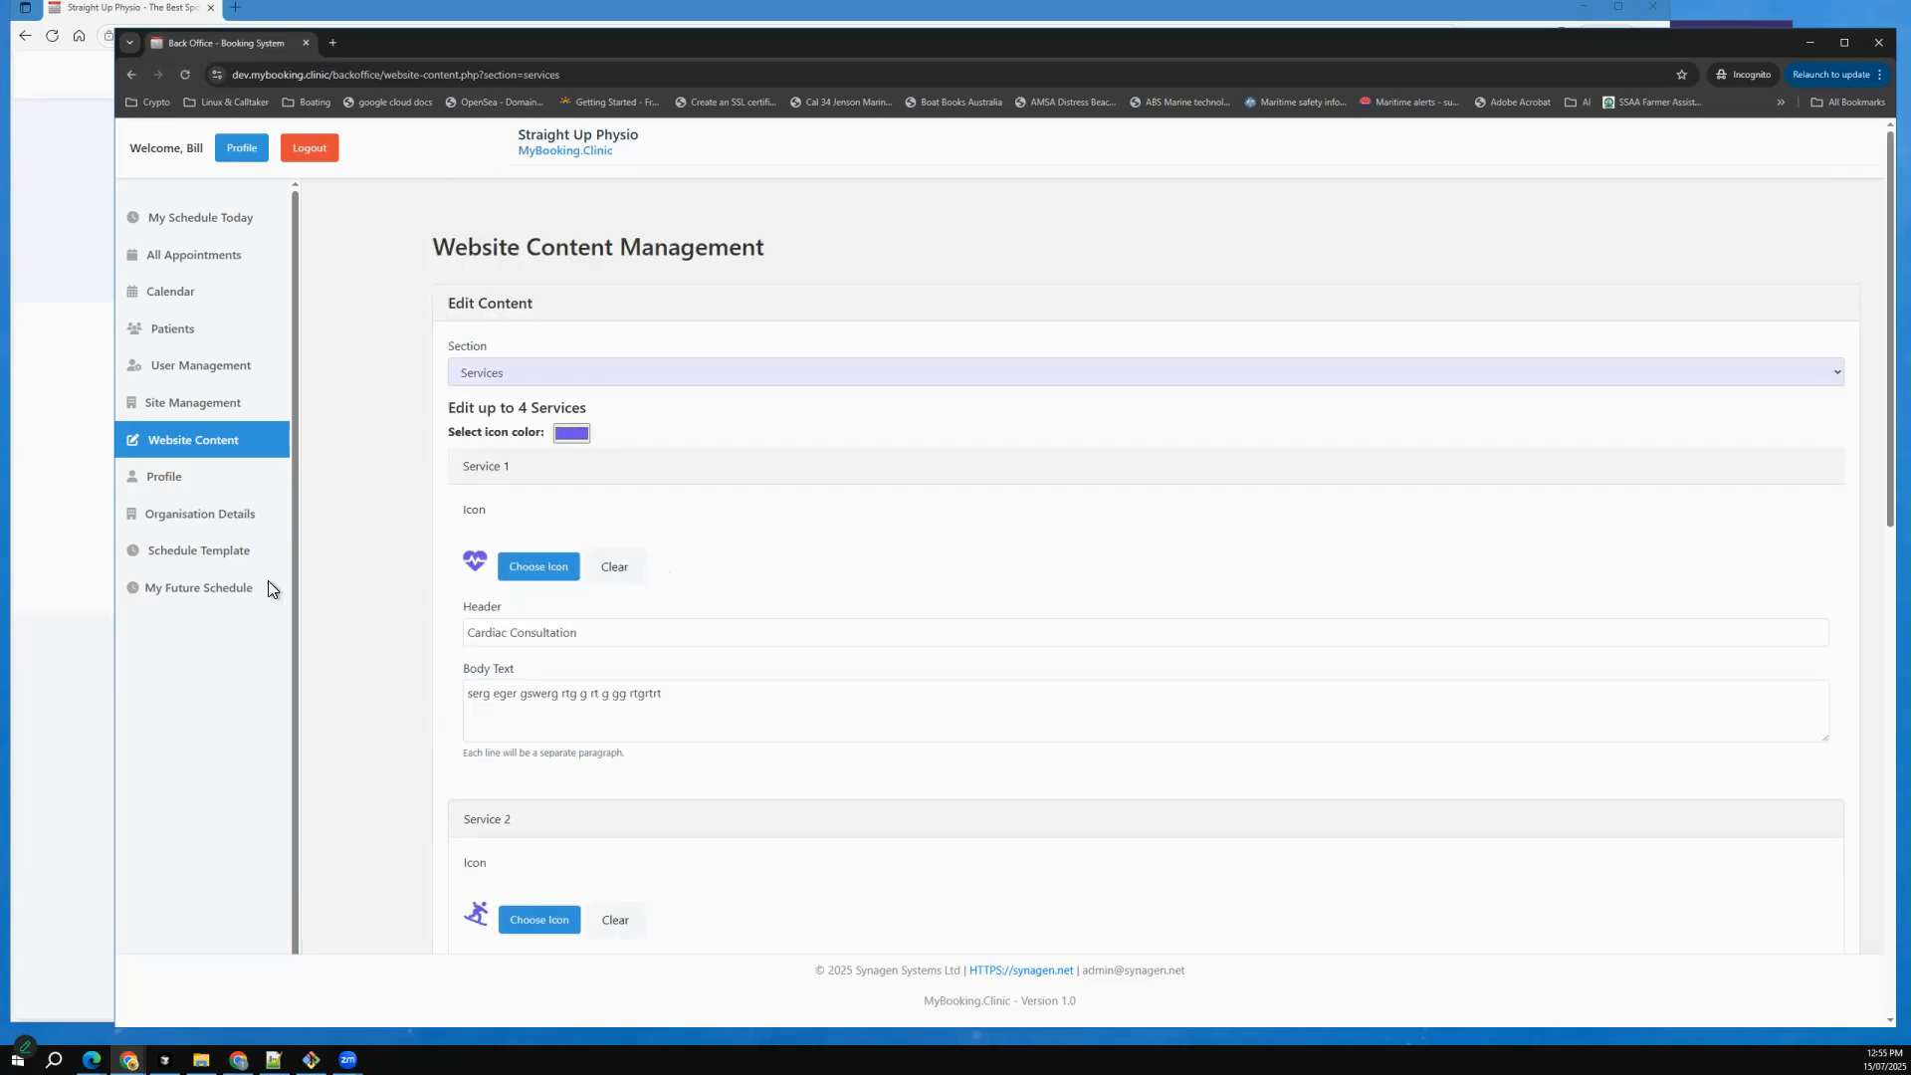
Switch to the clinic website in Edge, reload it, and check the Services Provided and client reviews sections.
click(77, 656)
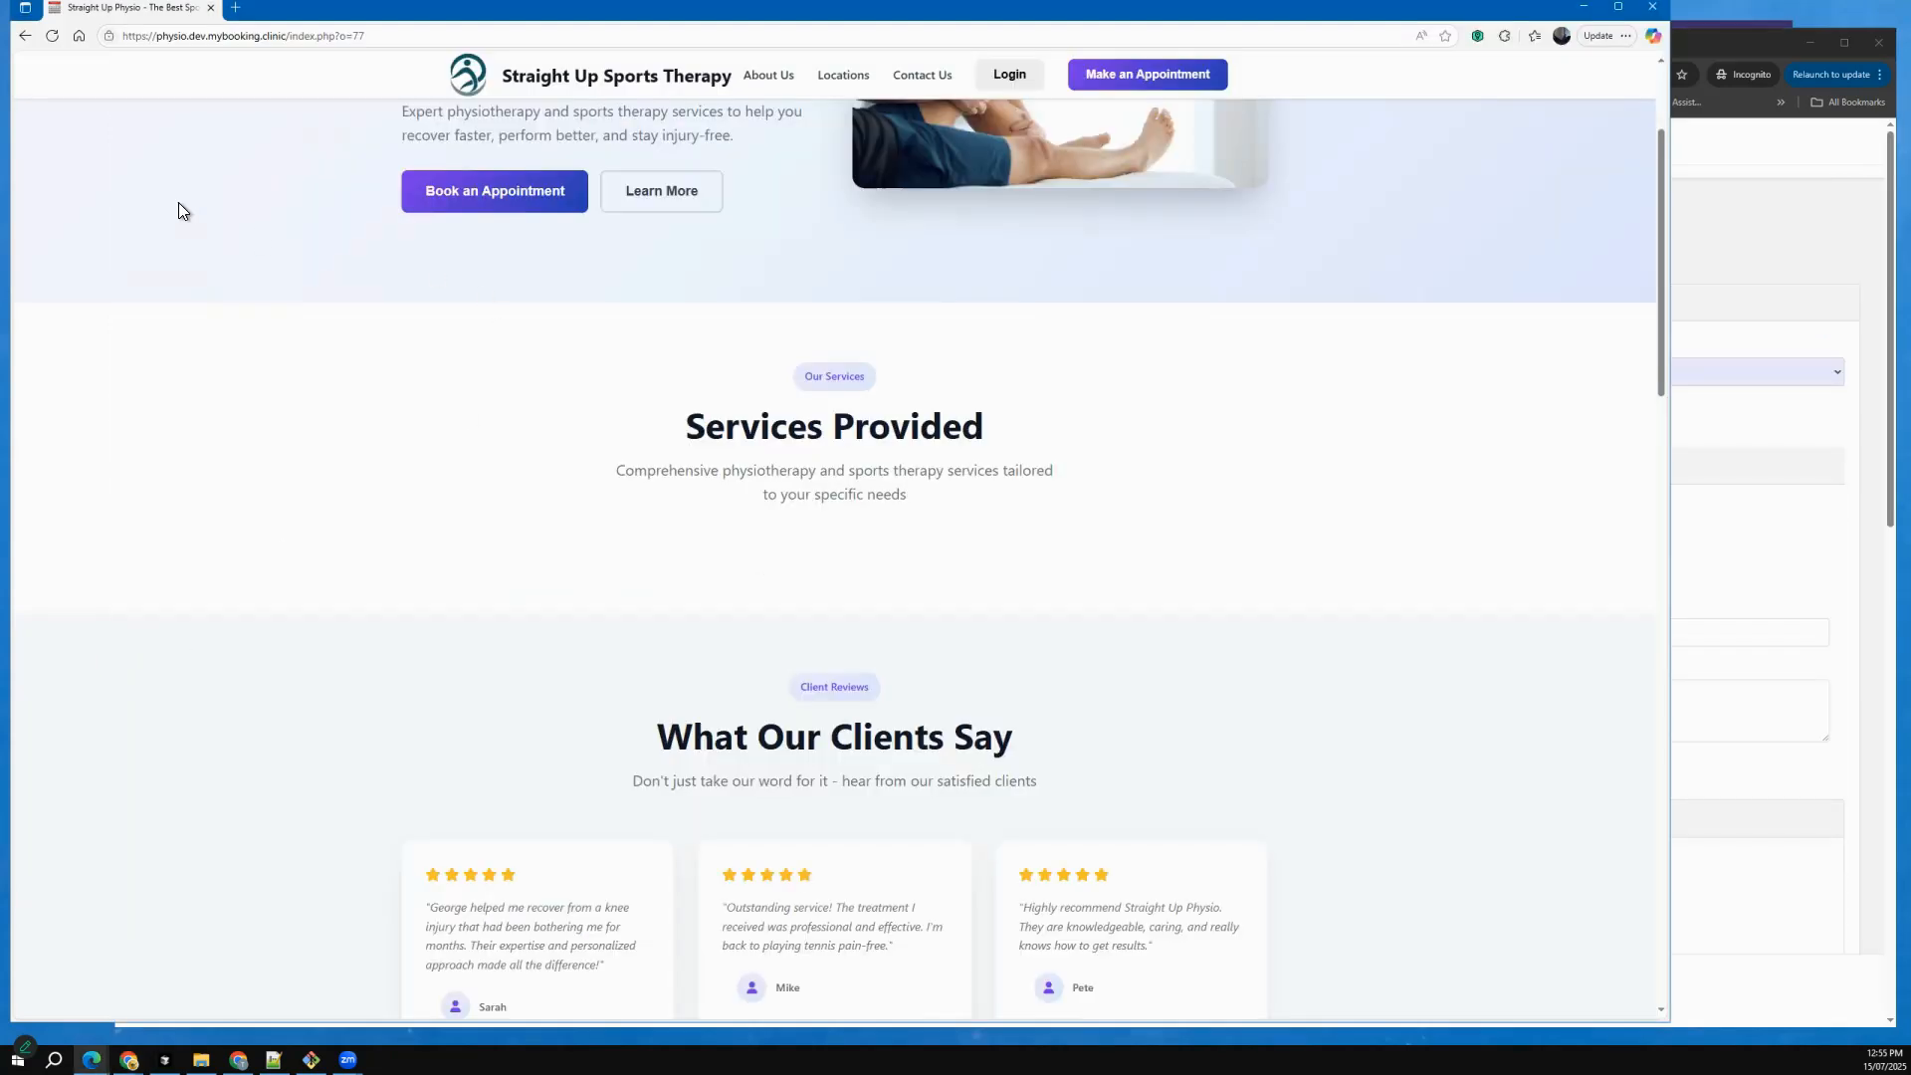
click(52, 35)
scroll(534, 458, down, 3)
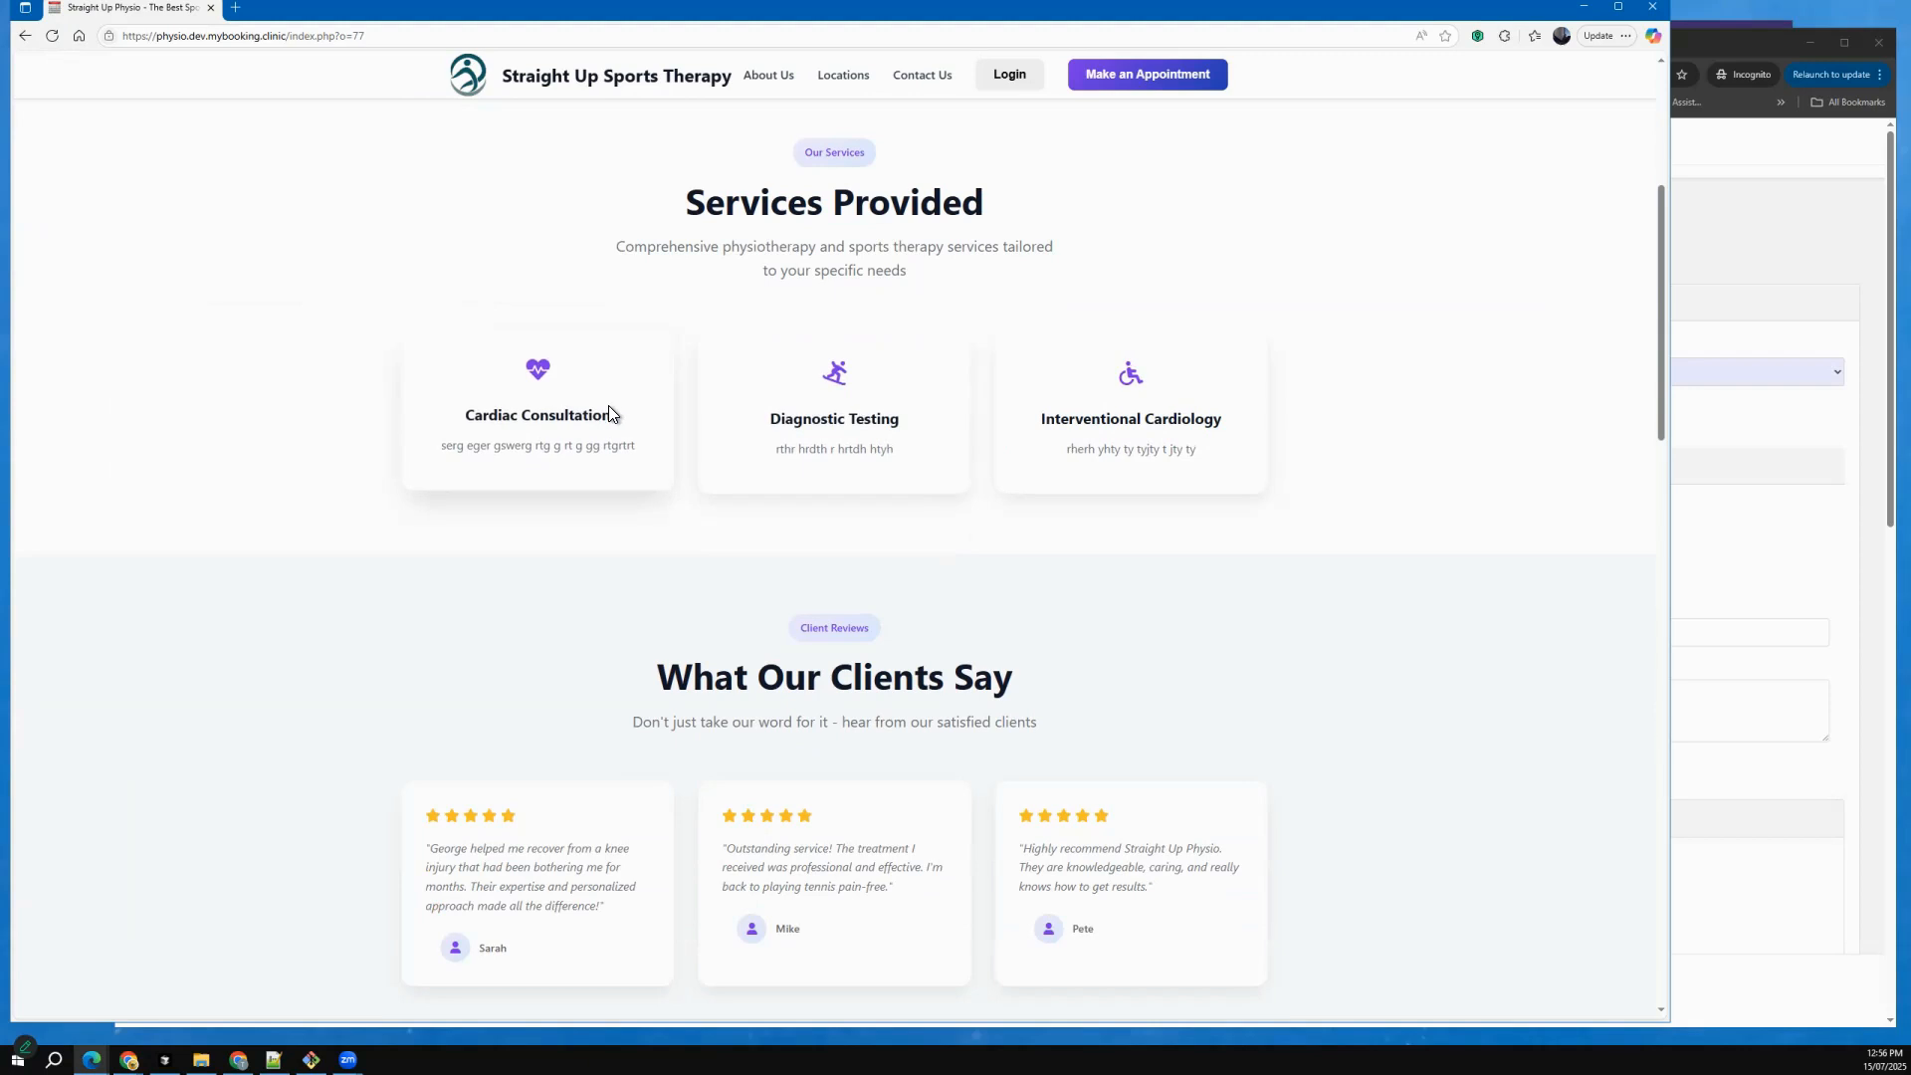
scroll(609, 414, down, 7)
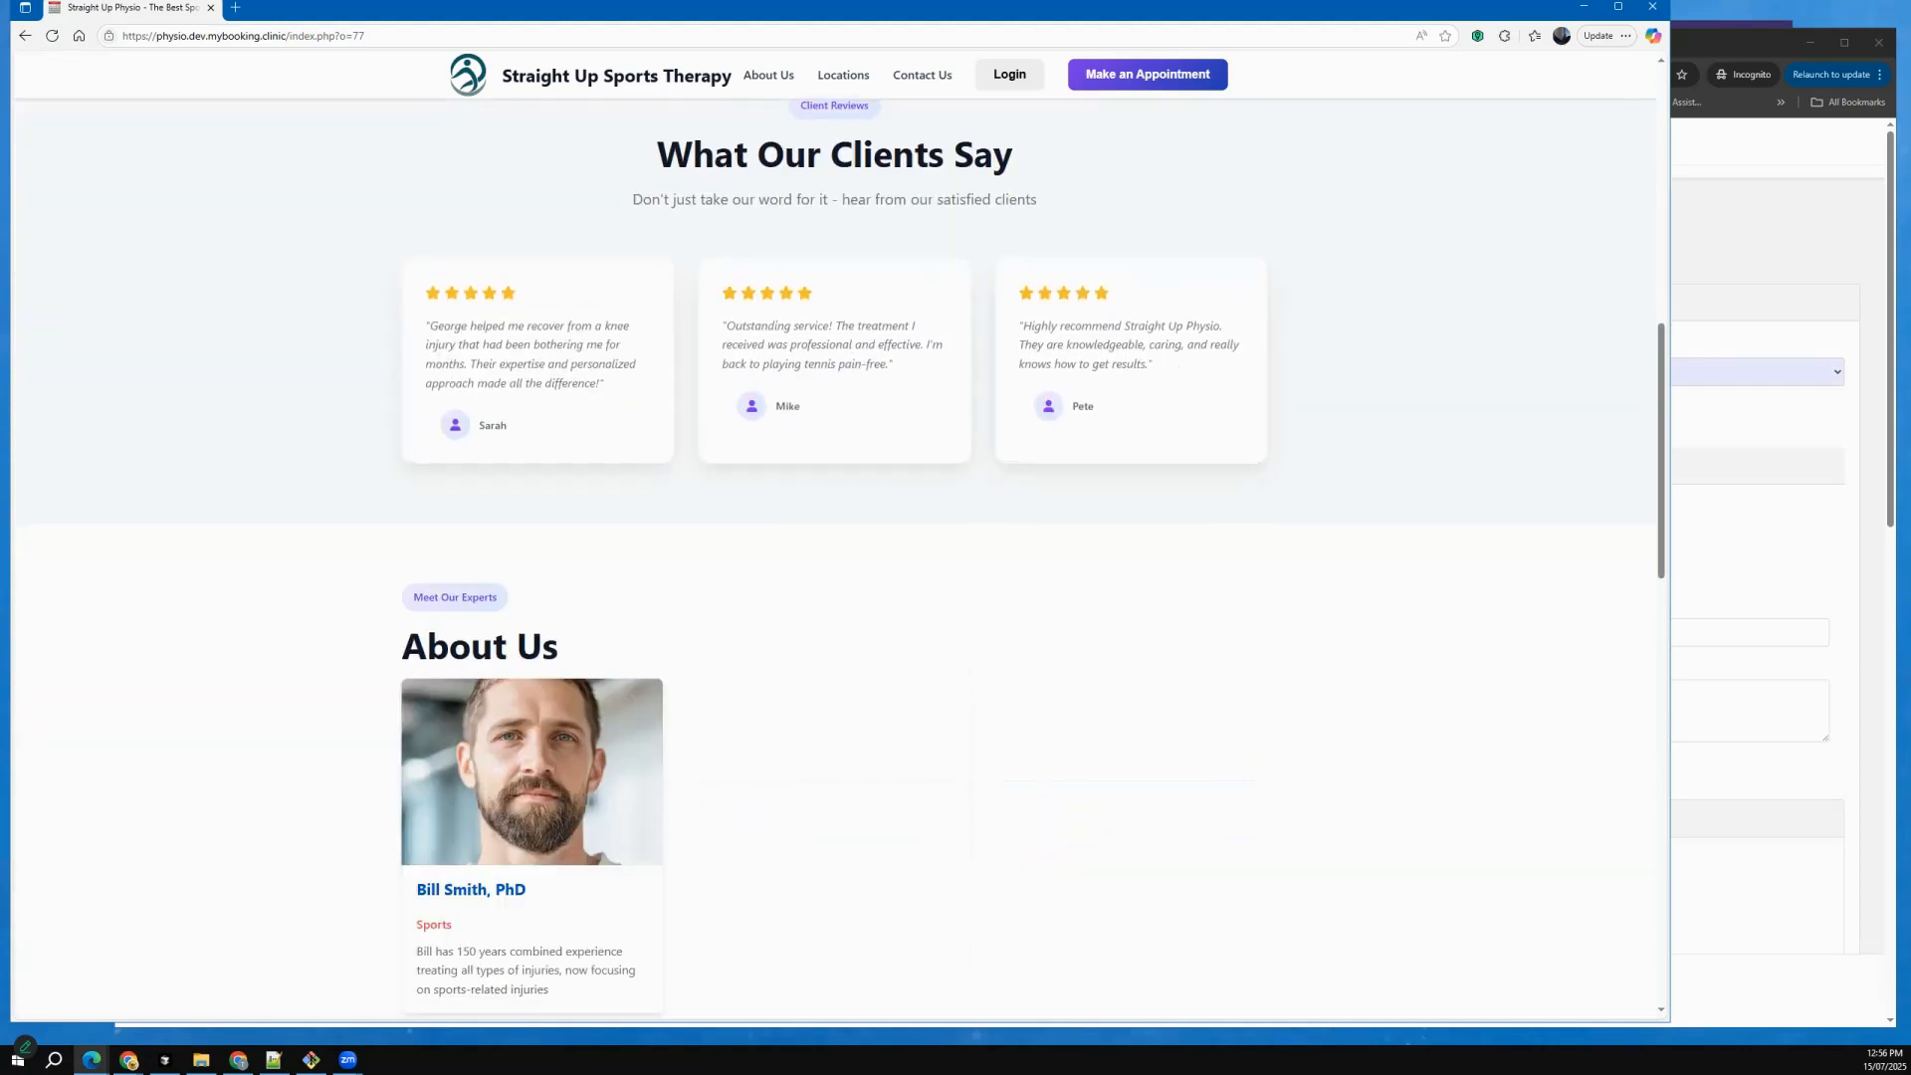
Switch to the back office in Chrome, open the Patient Testimonials section of Website Content, and look over its fields.
key(alt+Tab)
click(513, 372)
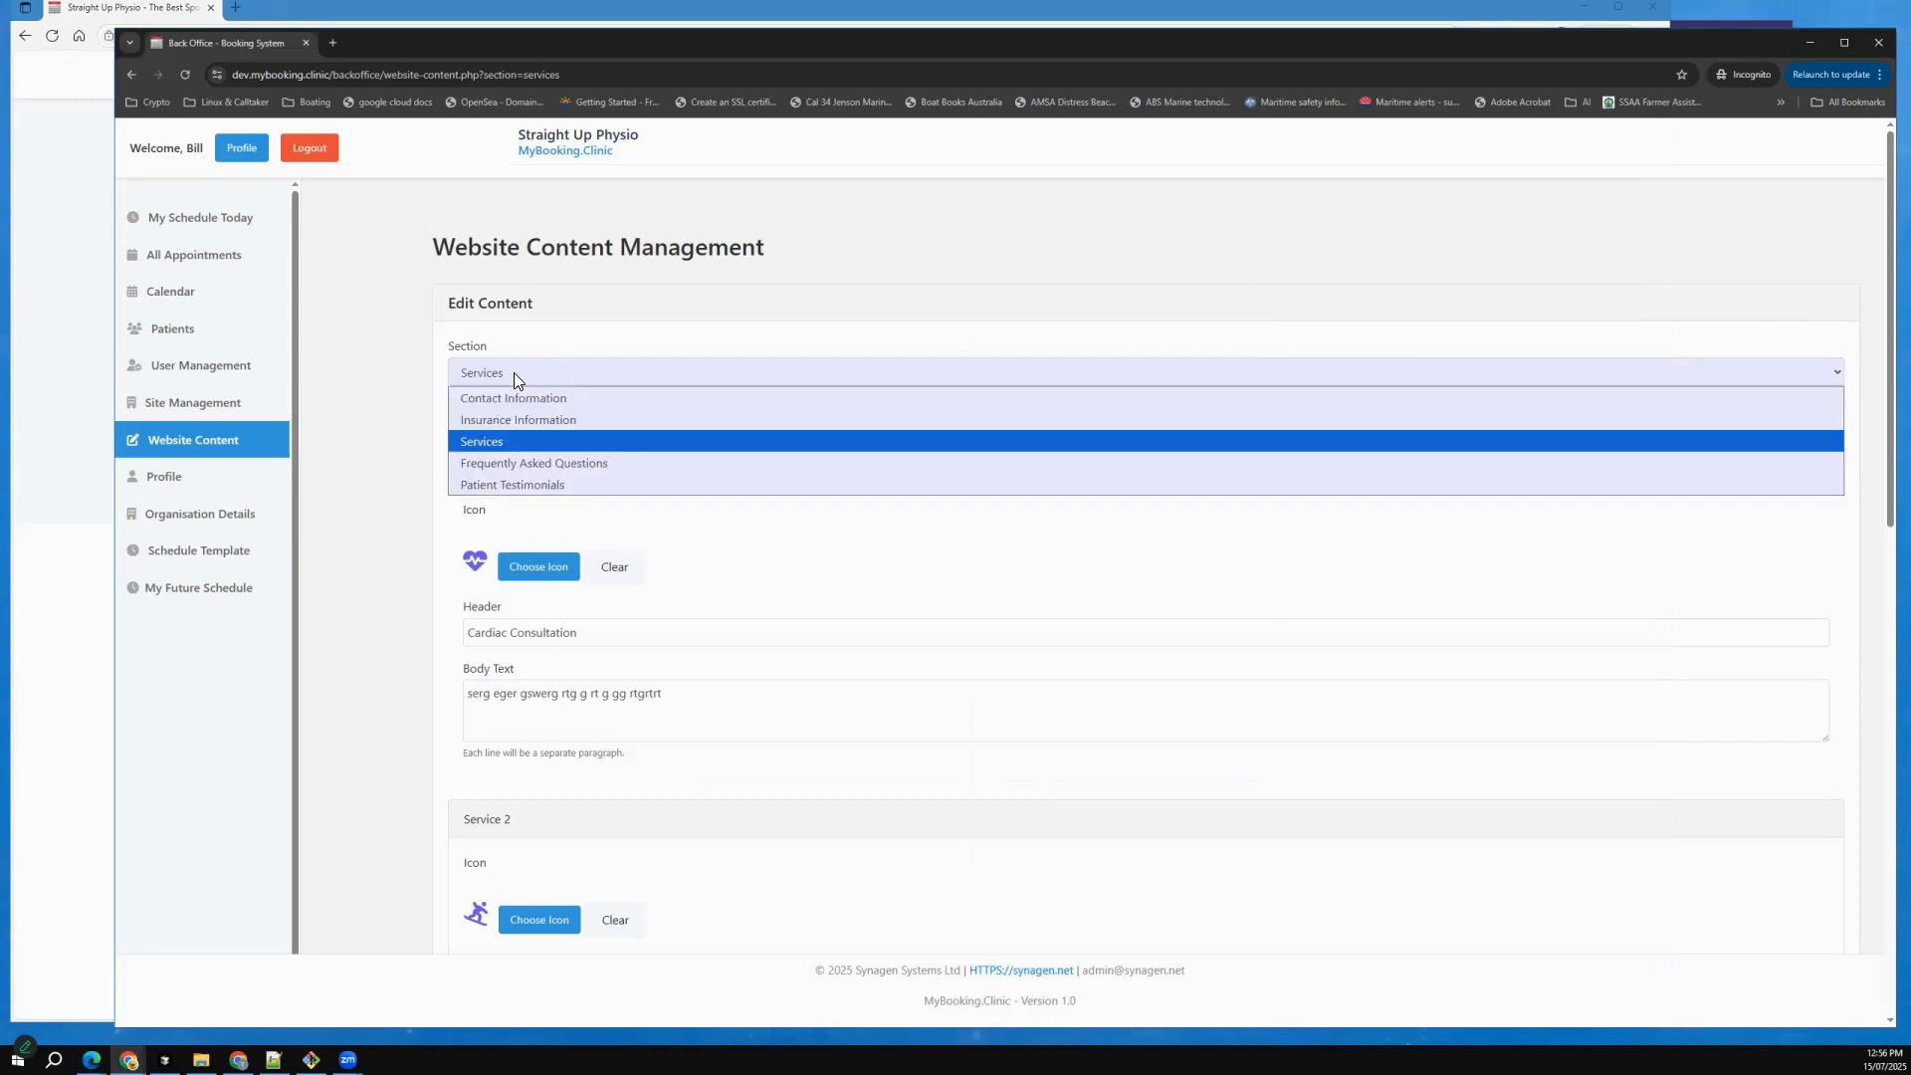
click(504, 484)
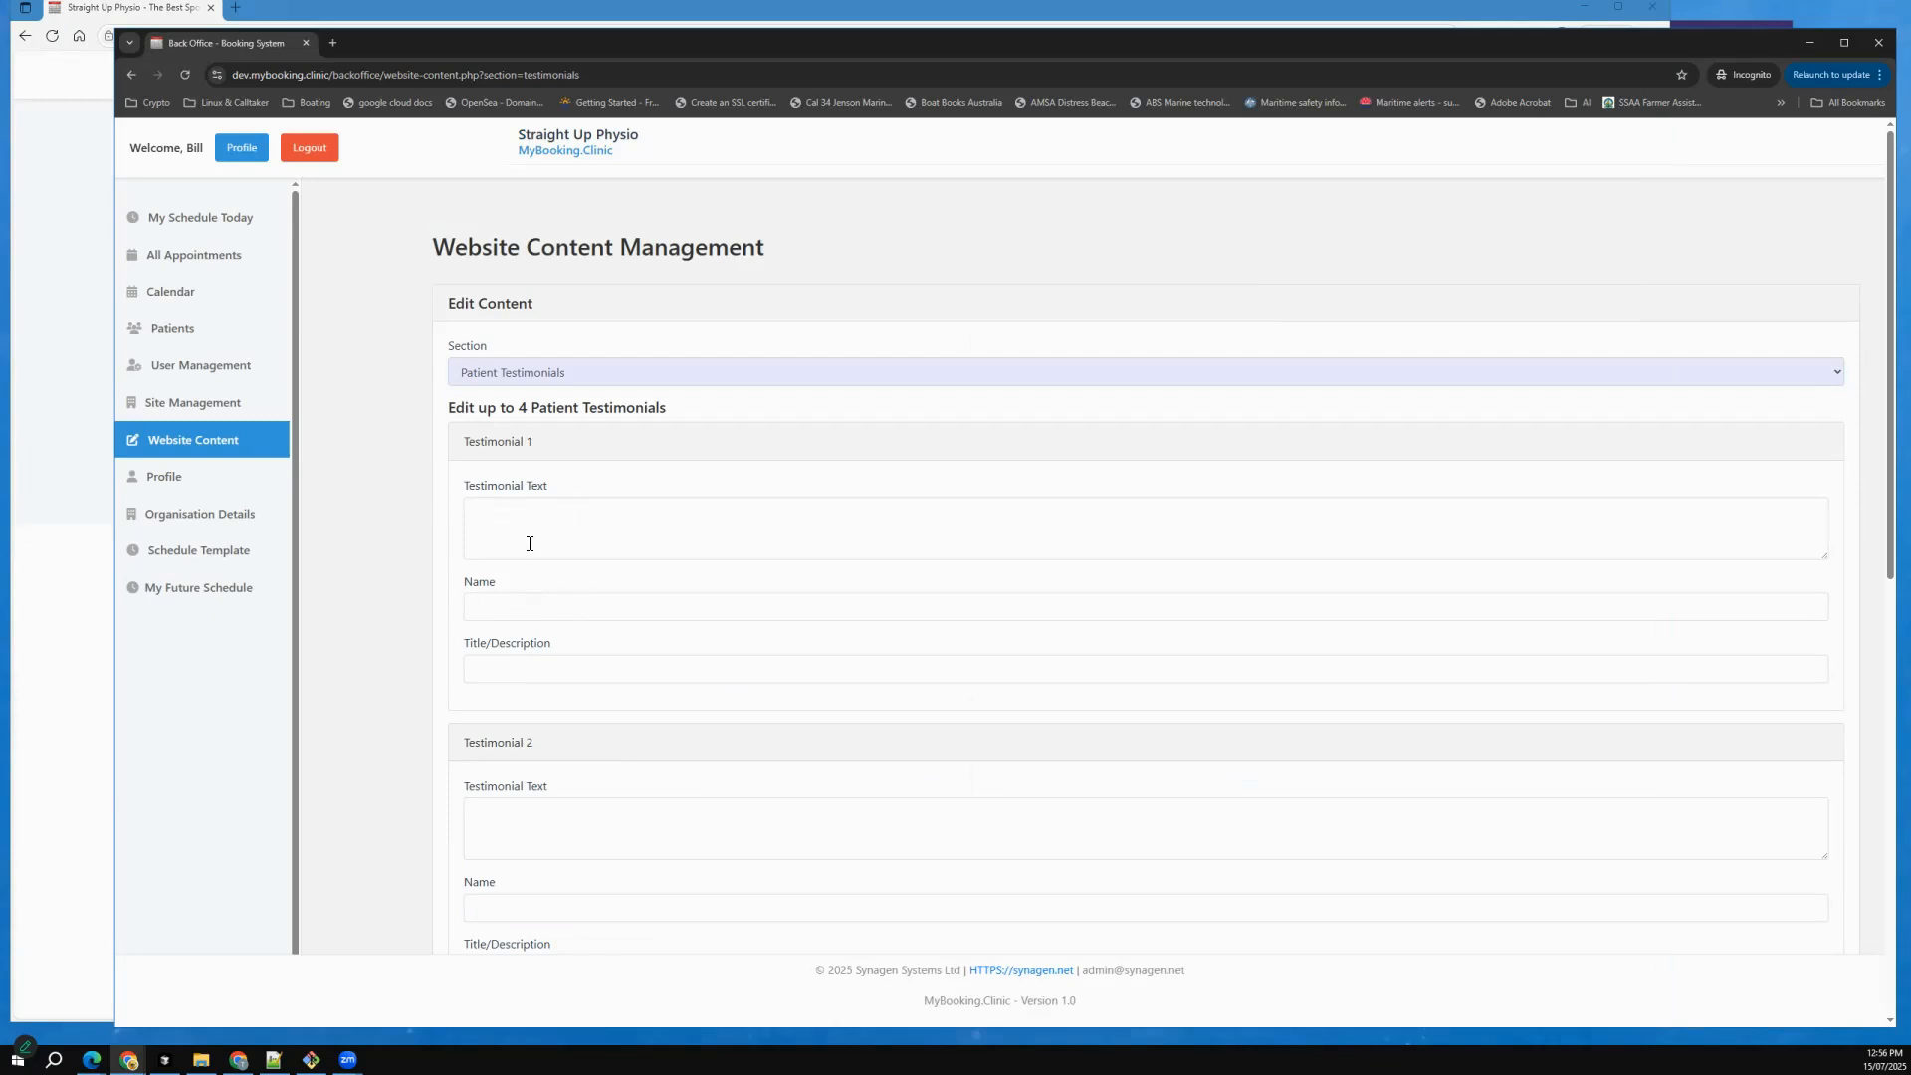
scroll(572, 637, down, 2)
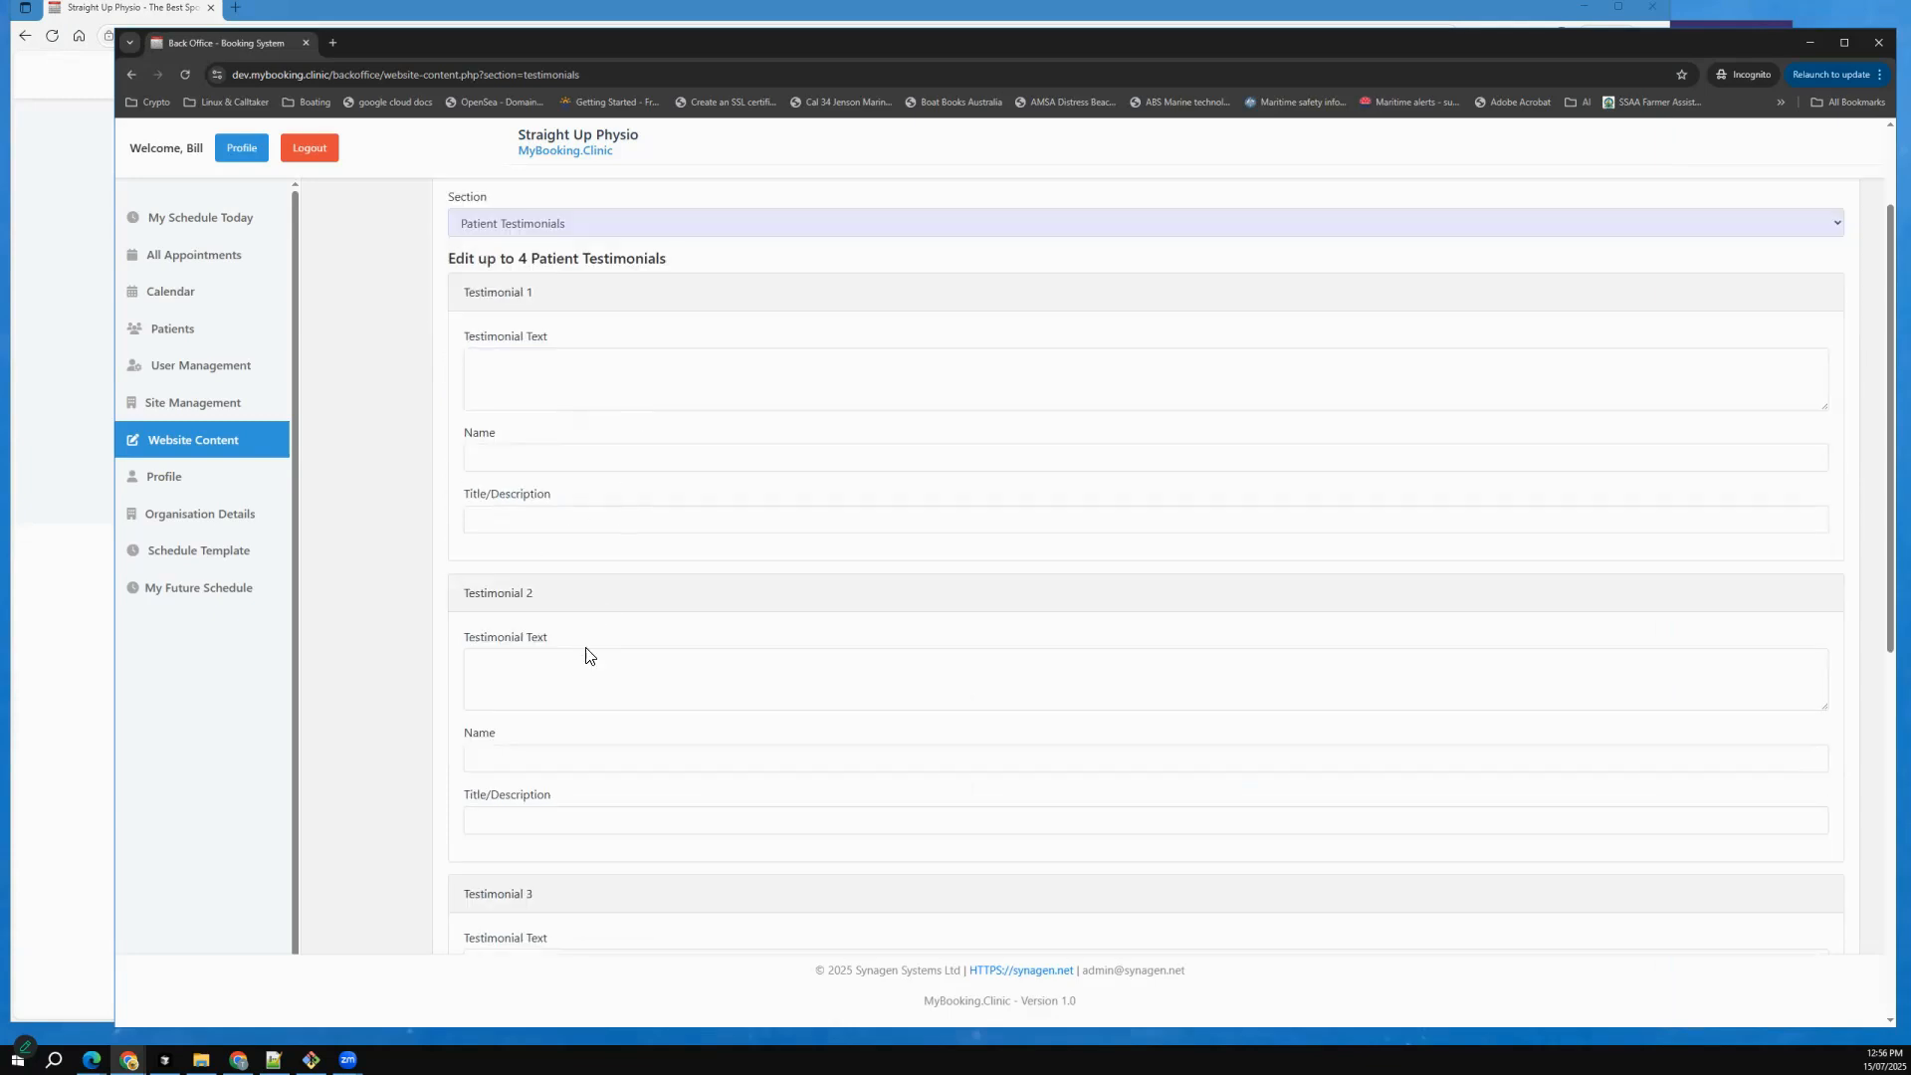
scroll(672, 418, up, 2)
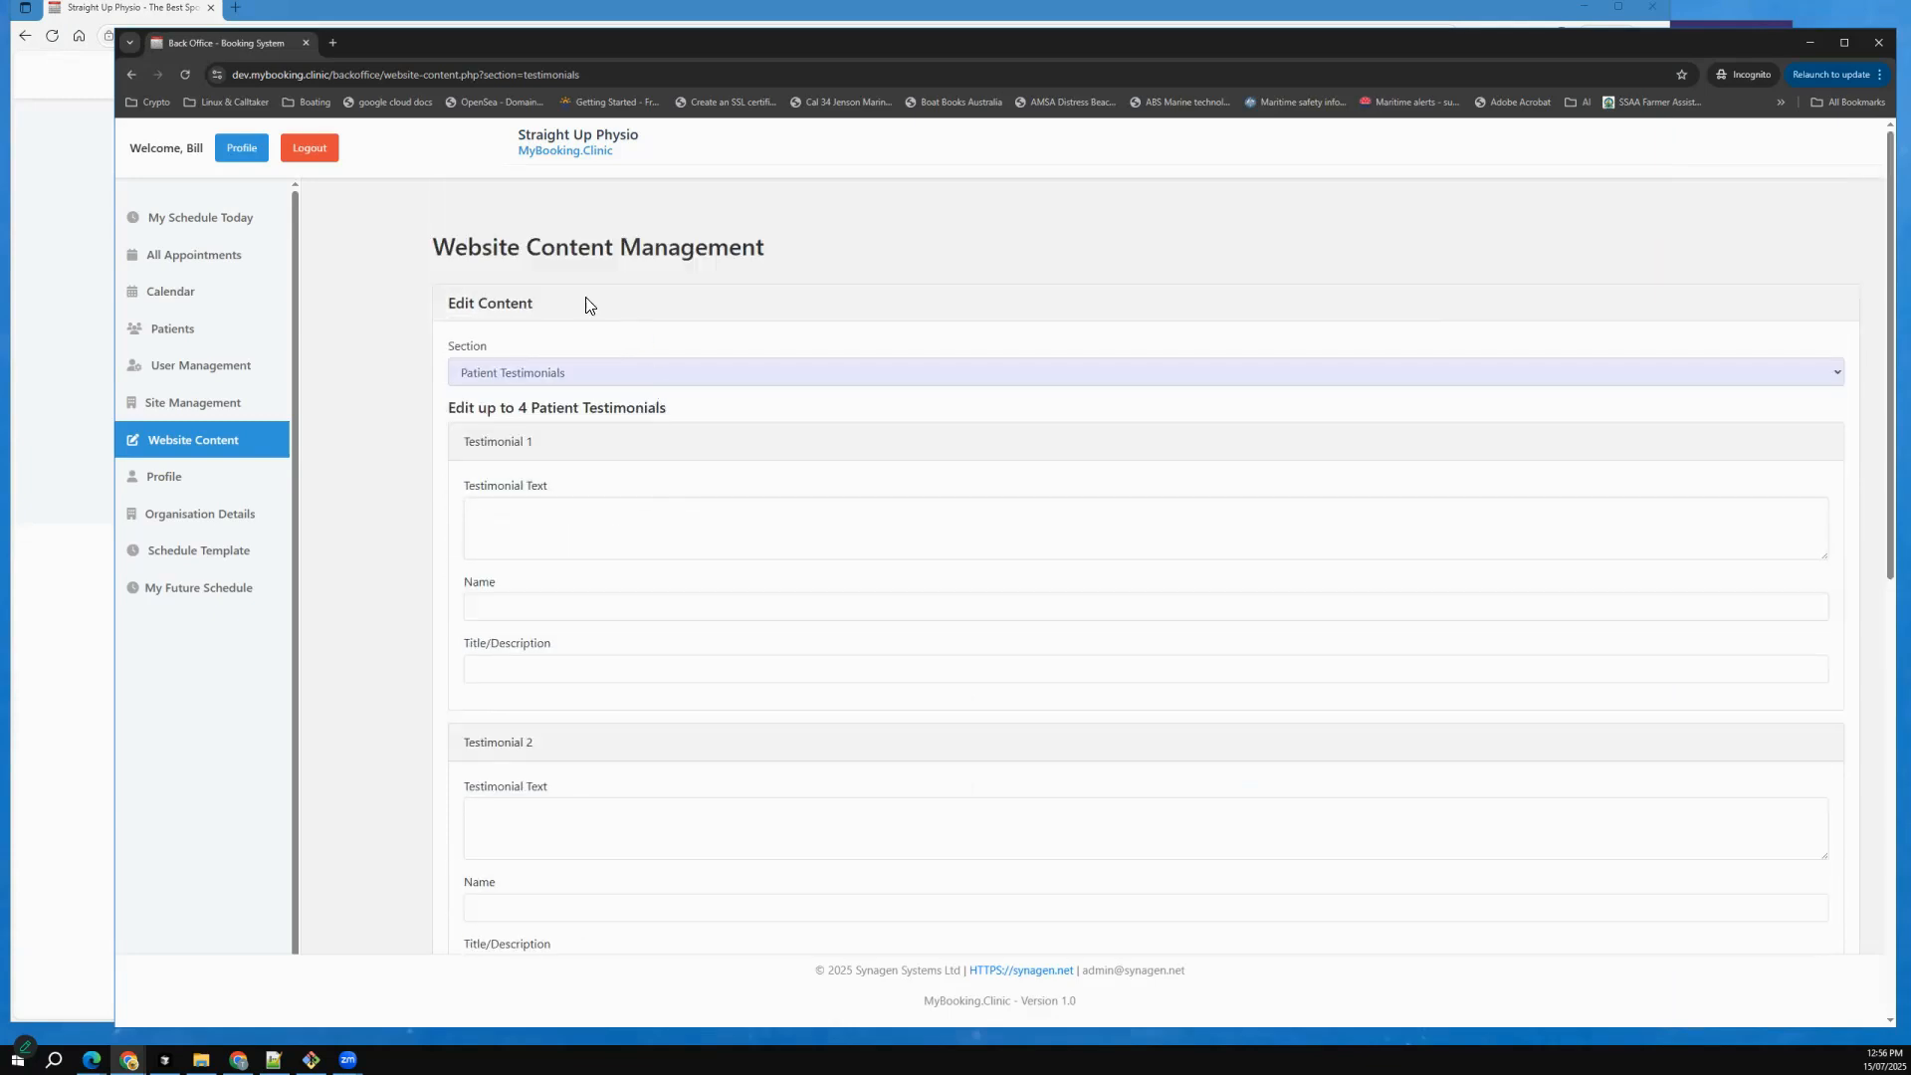
Compare the What Our Clients Say reviews on the clinic website in Edge with the testimonial fields in the Chrome back office.
click(76, 431)
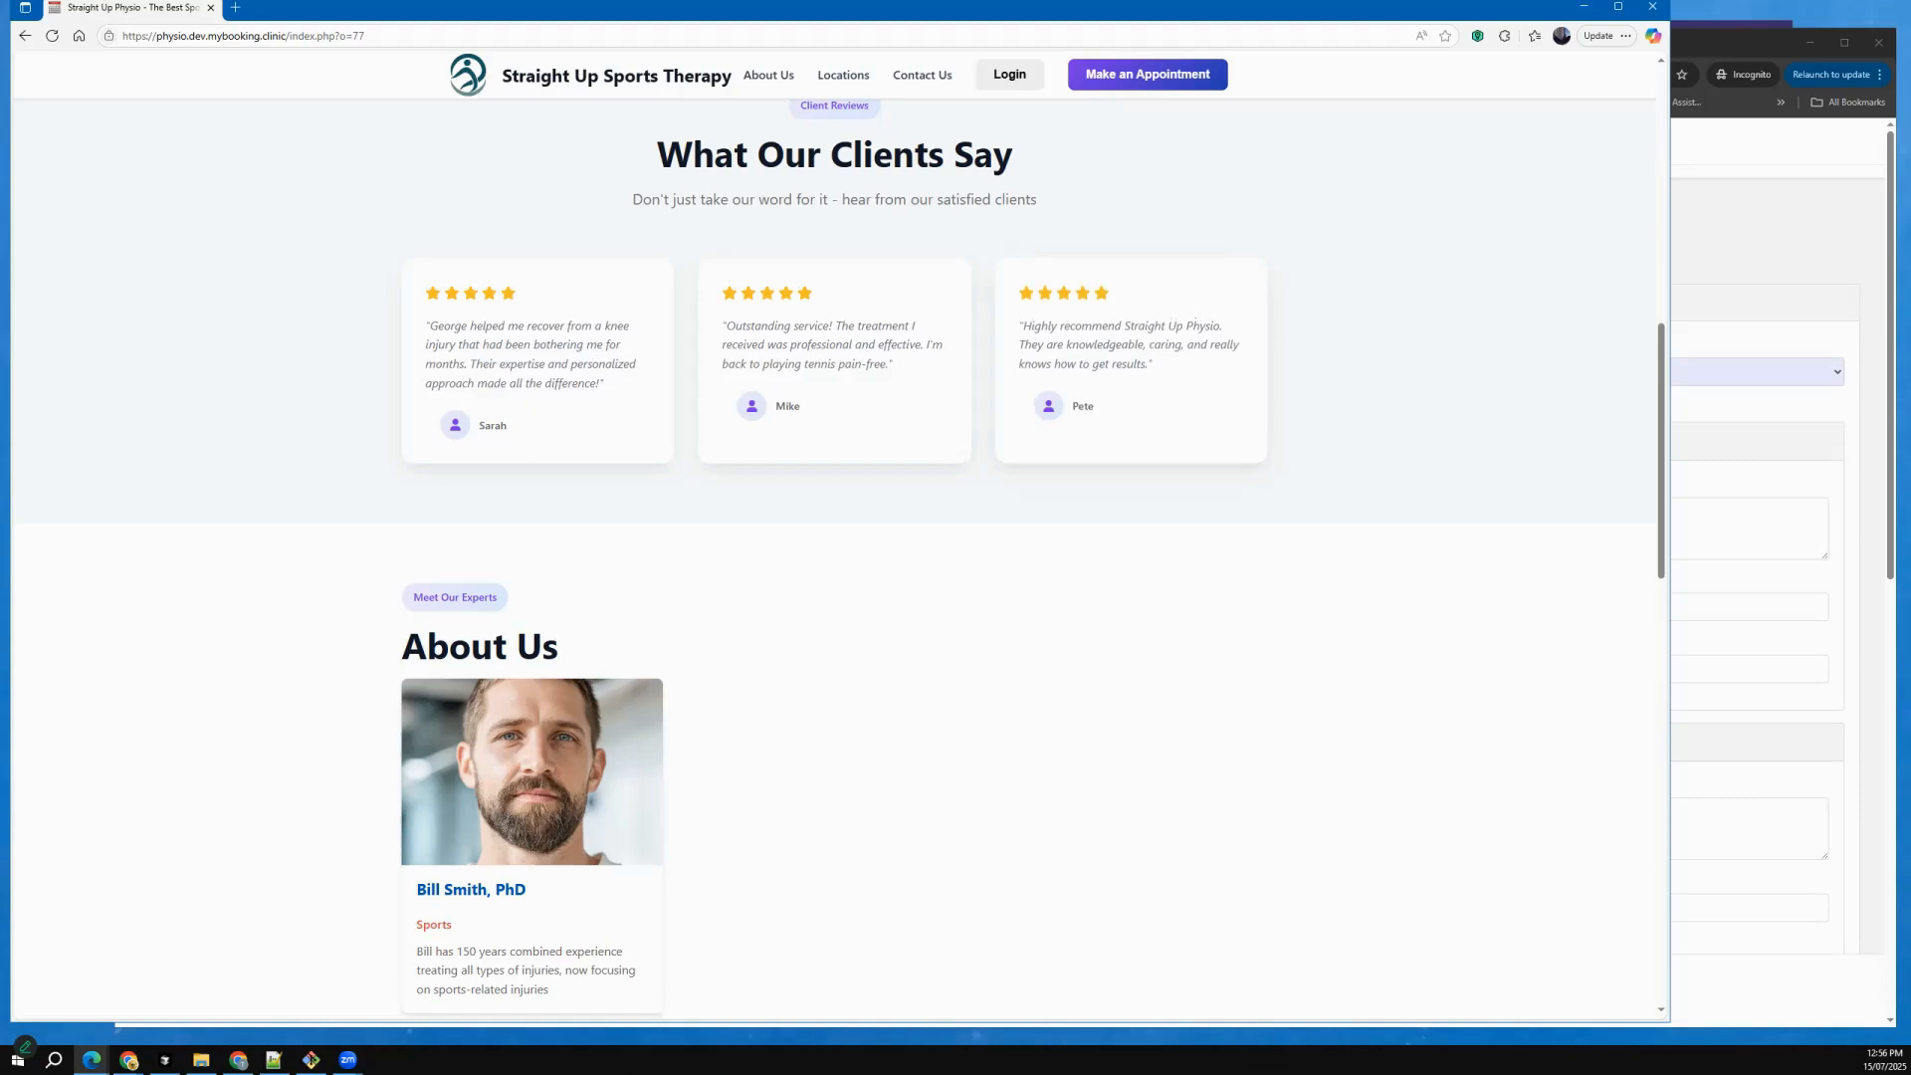
key(alt+Tab)
scroll(705, 613, down, 9)
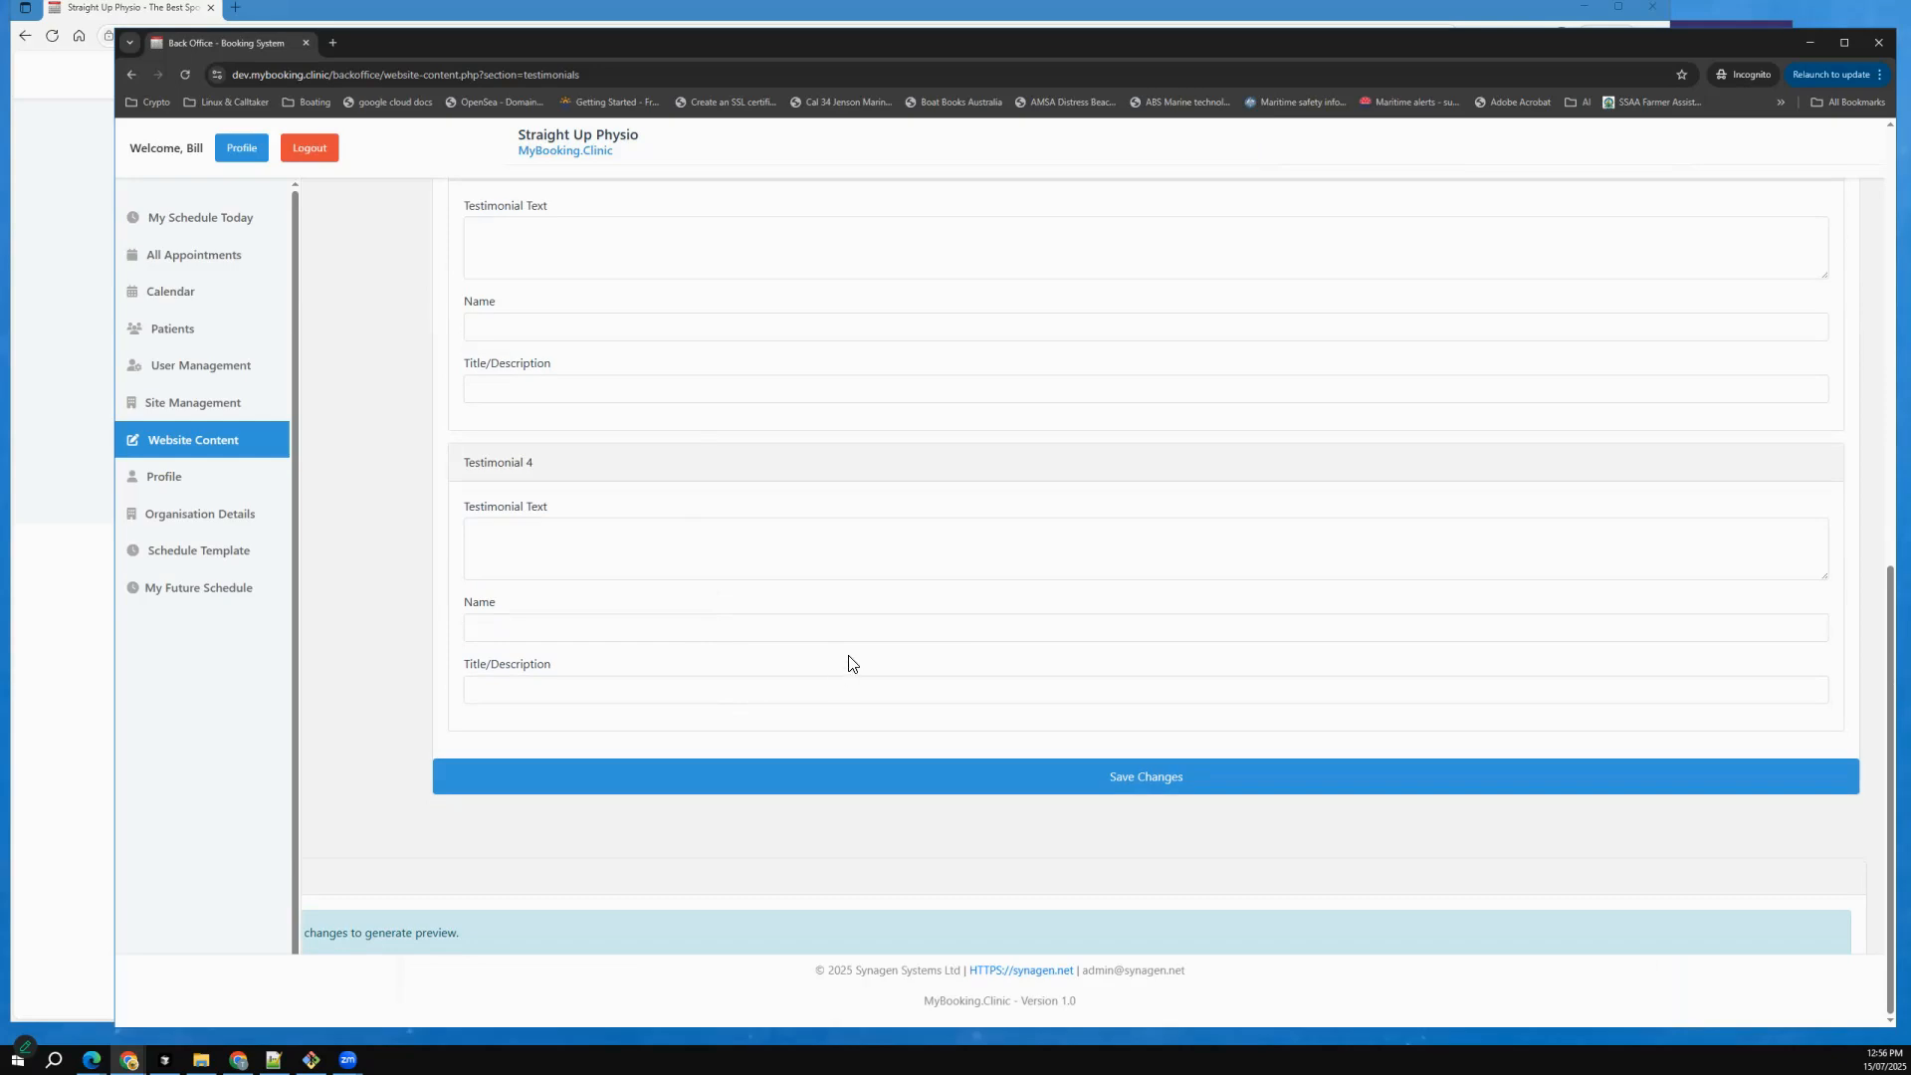
scroll(860, 645, up, 5)
scroll(860, 645, down, 5)
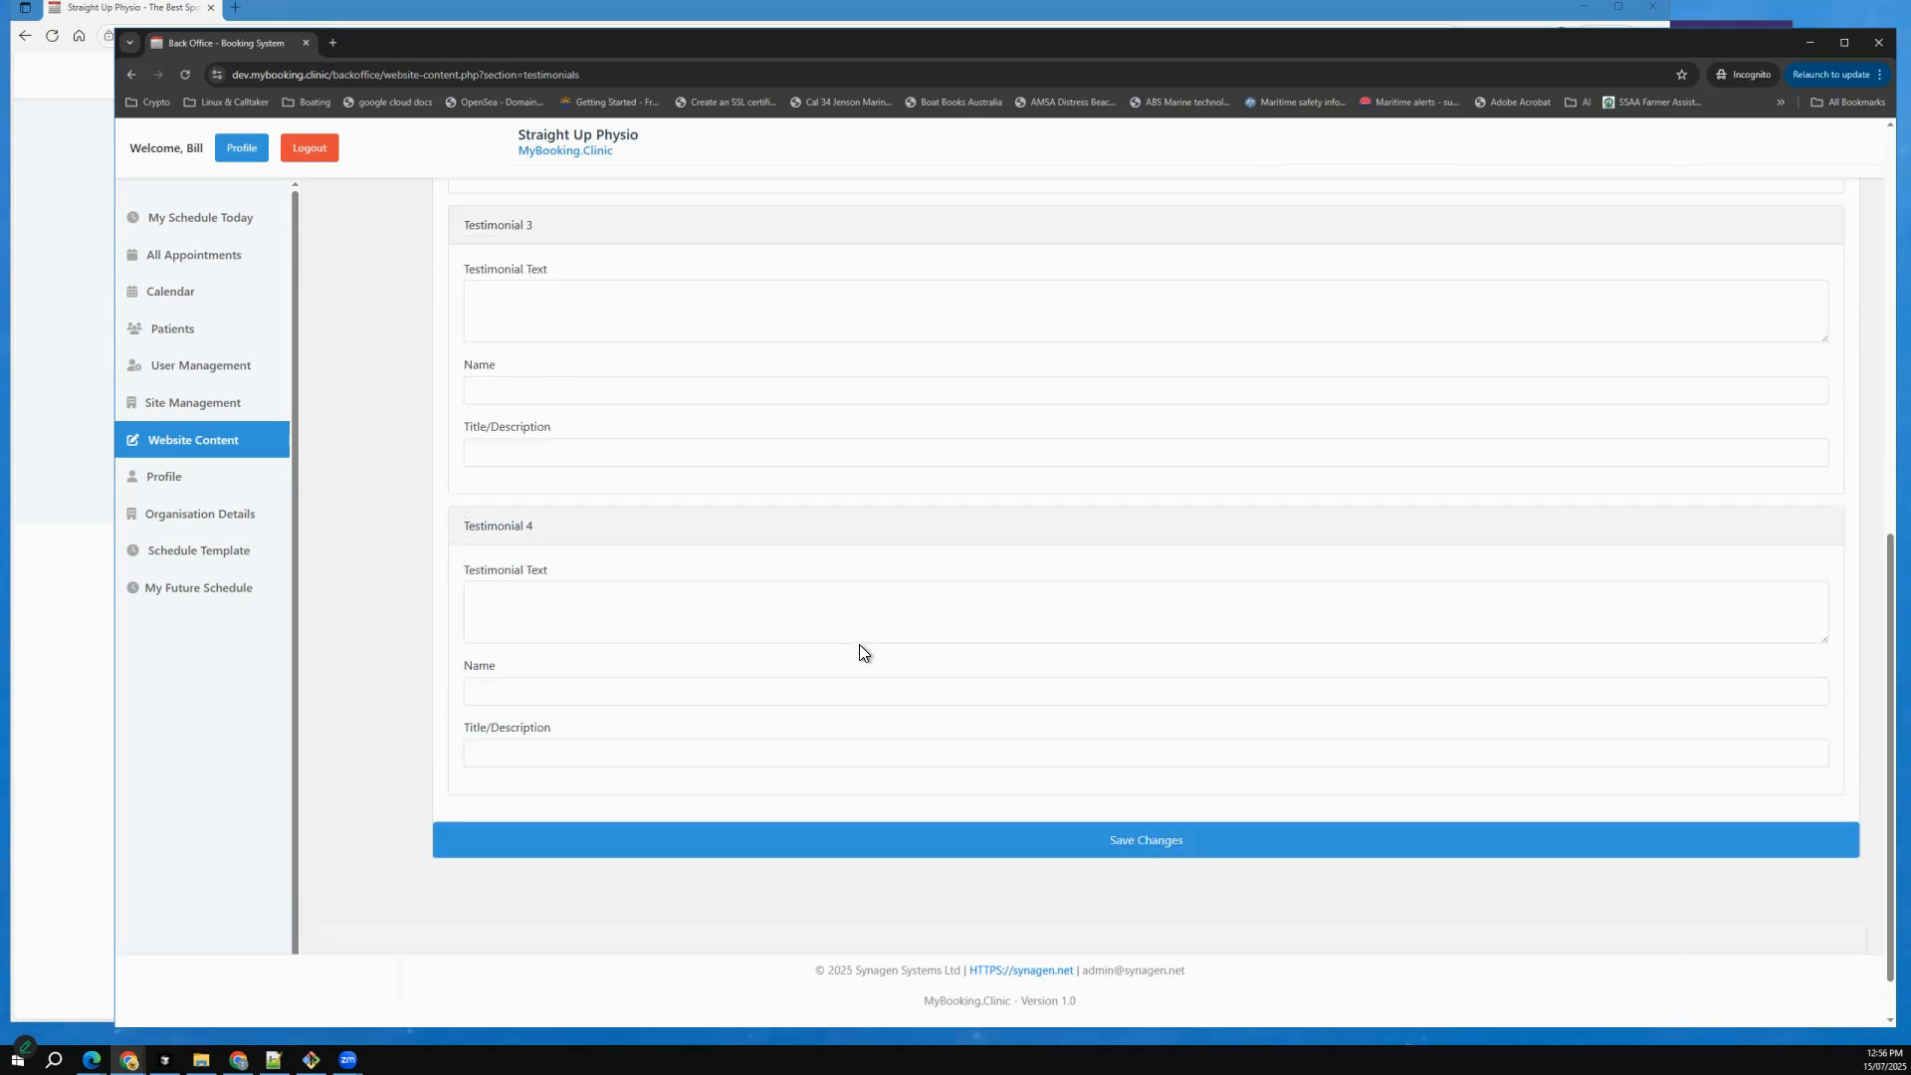
scroll(909, 684, down, 1)
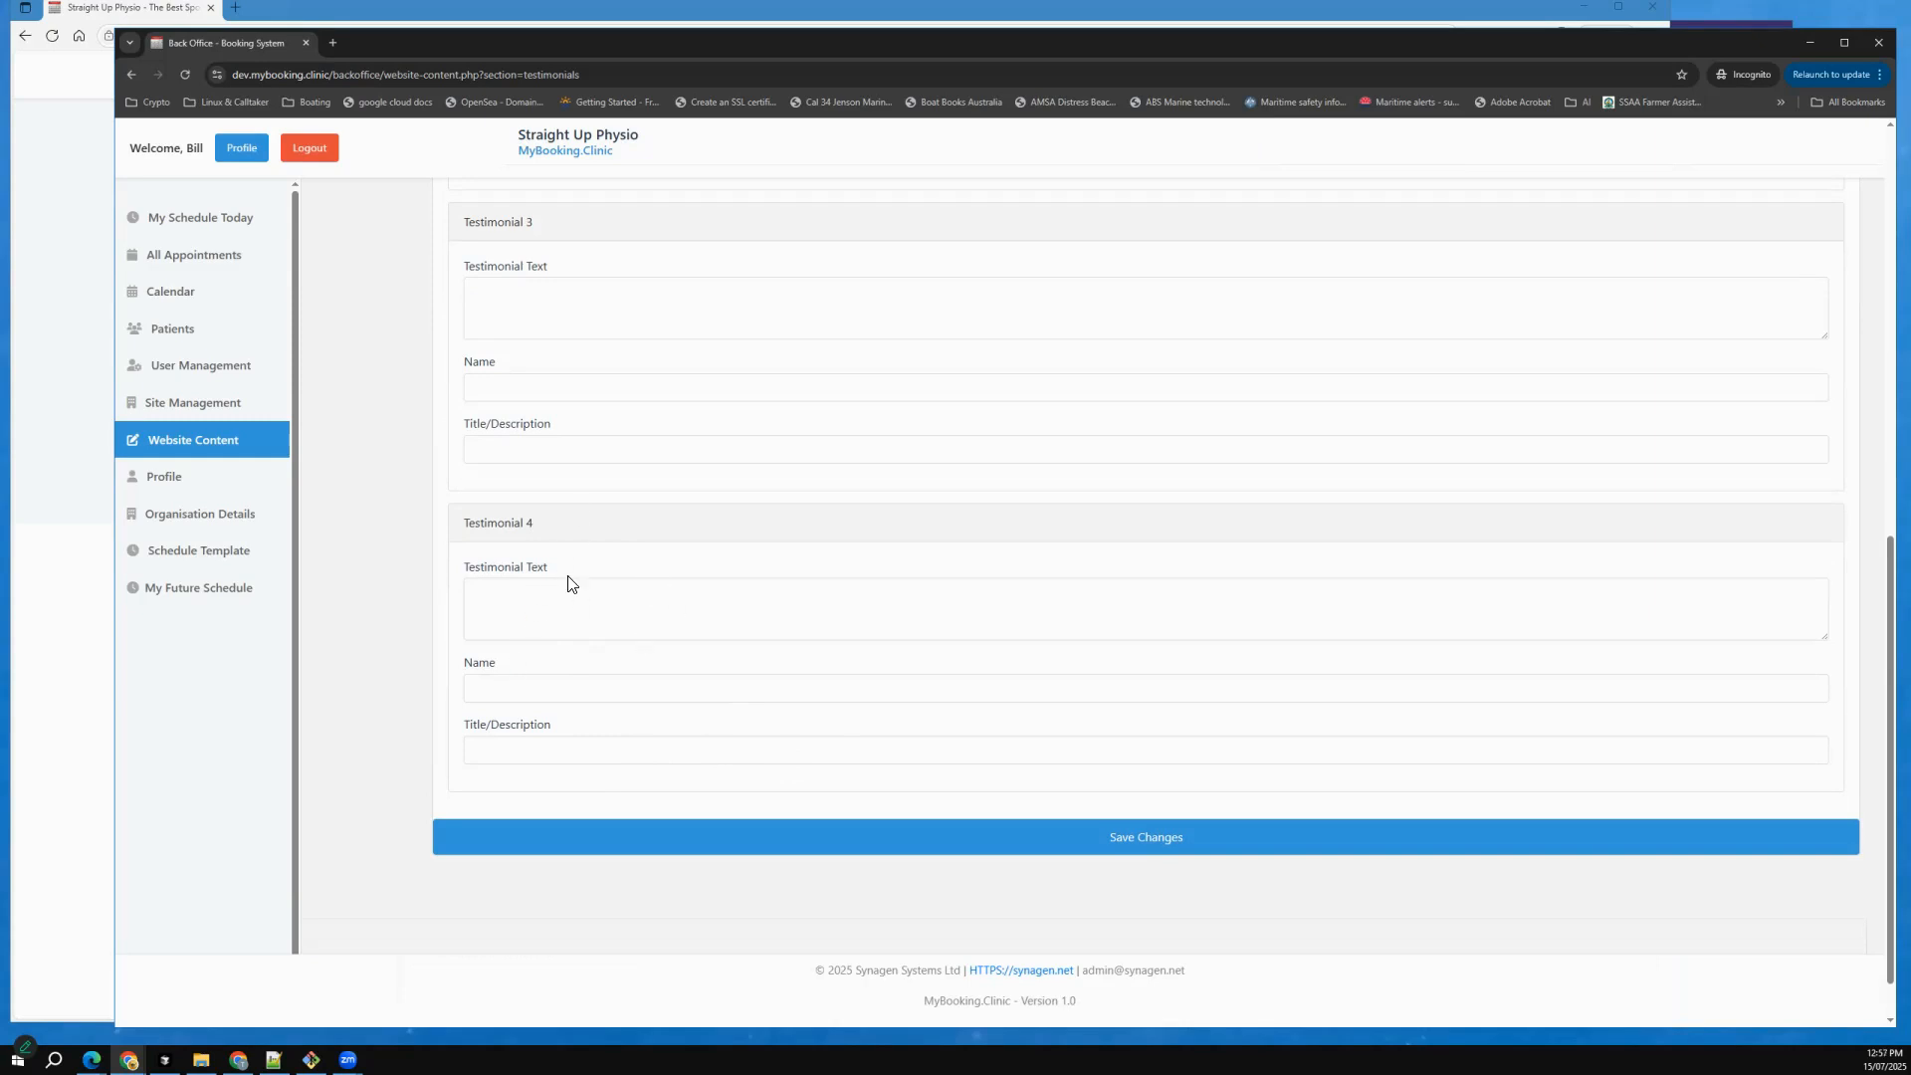
click(88, 667)
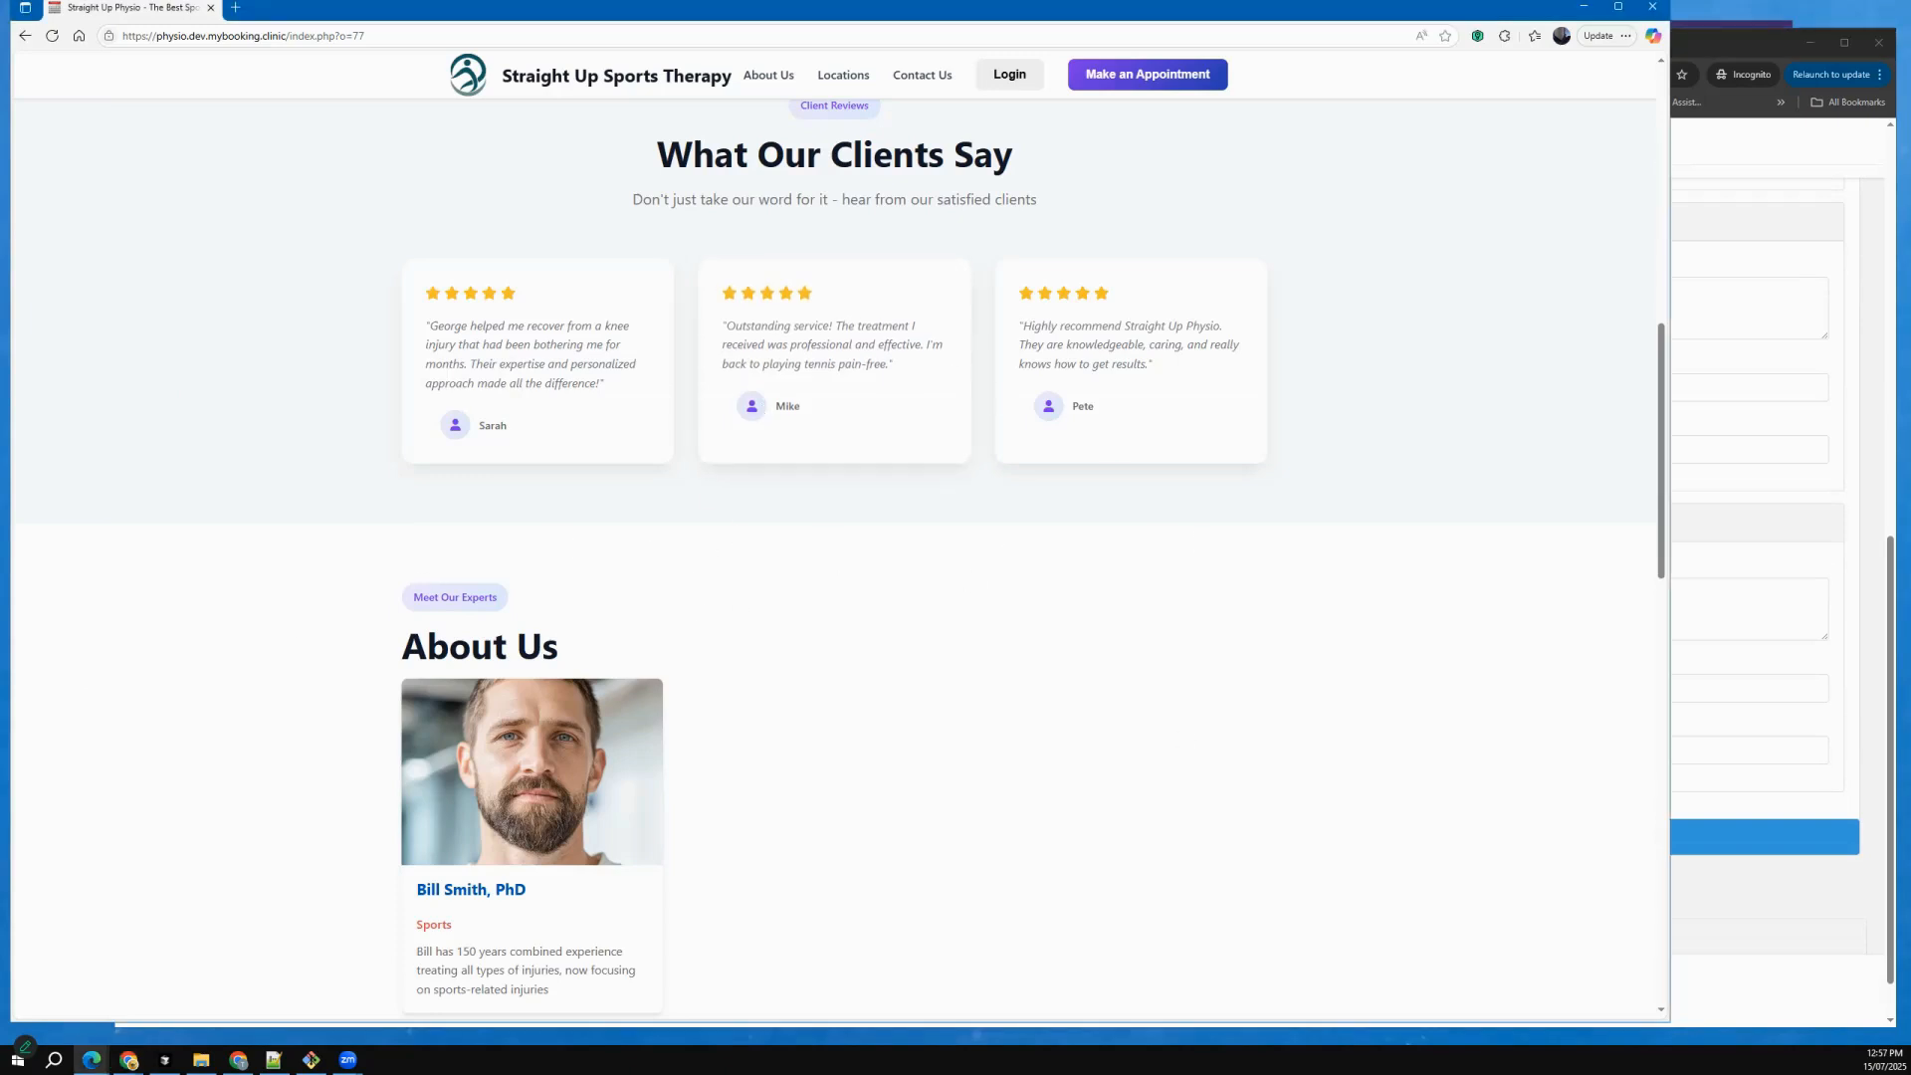
Switch to the back office in Chrome and review today's schedule and the 21 July 2025 appointment in the calendar.
click(1760, 719)
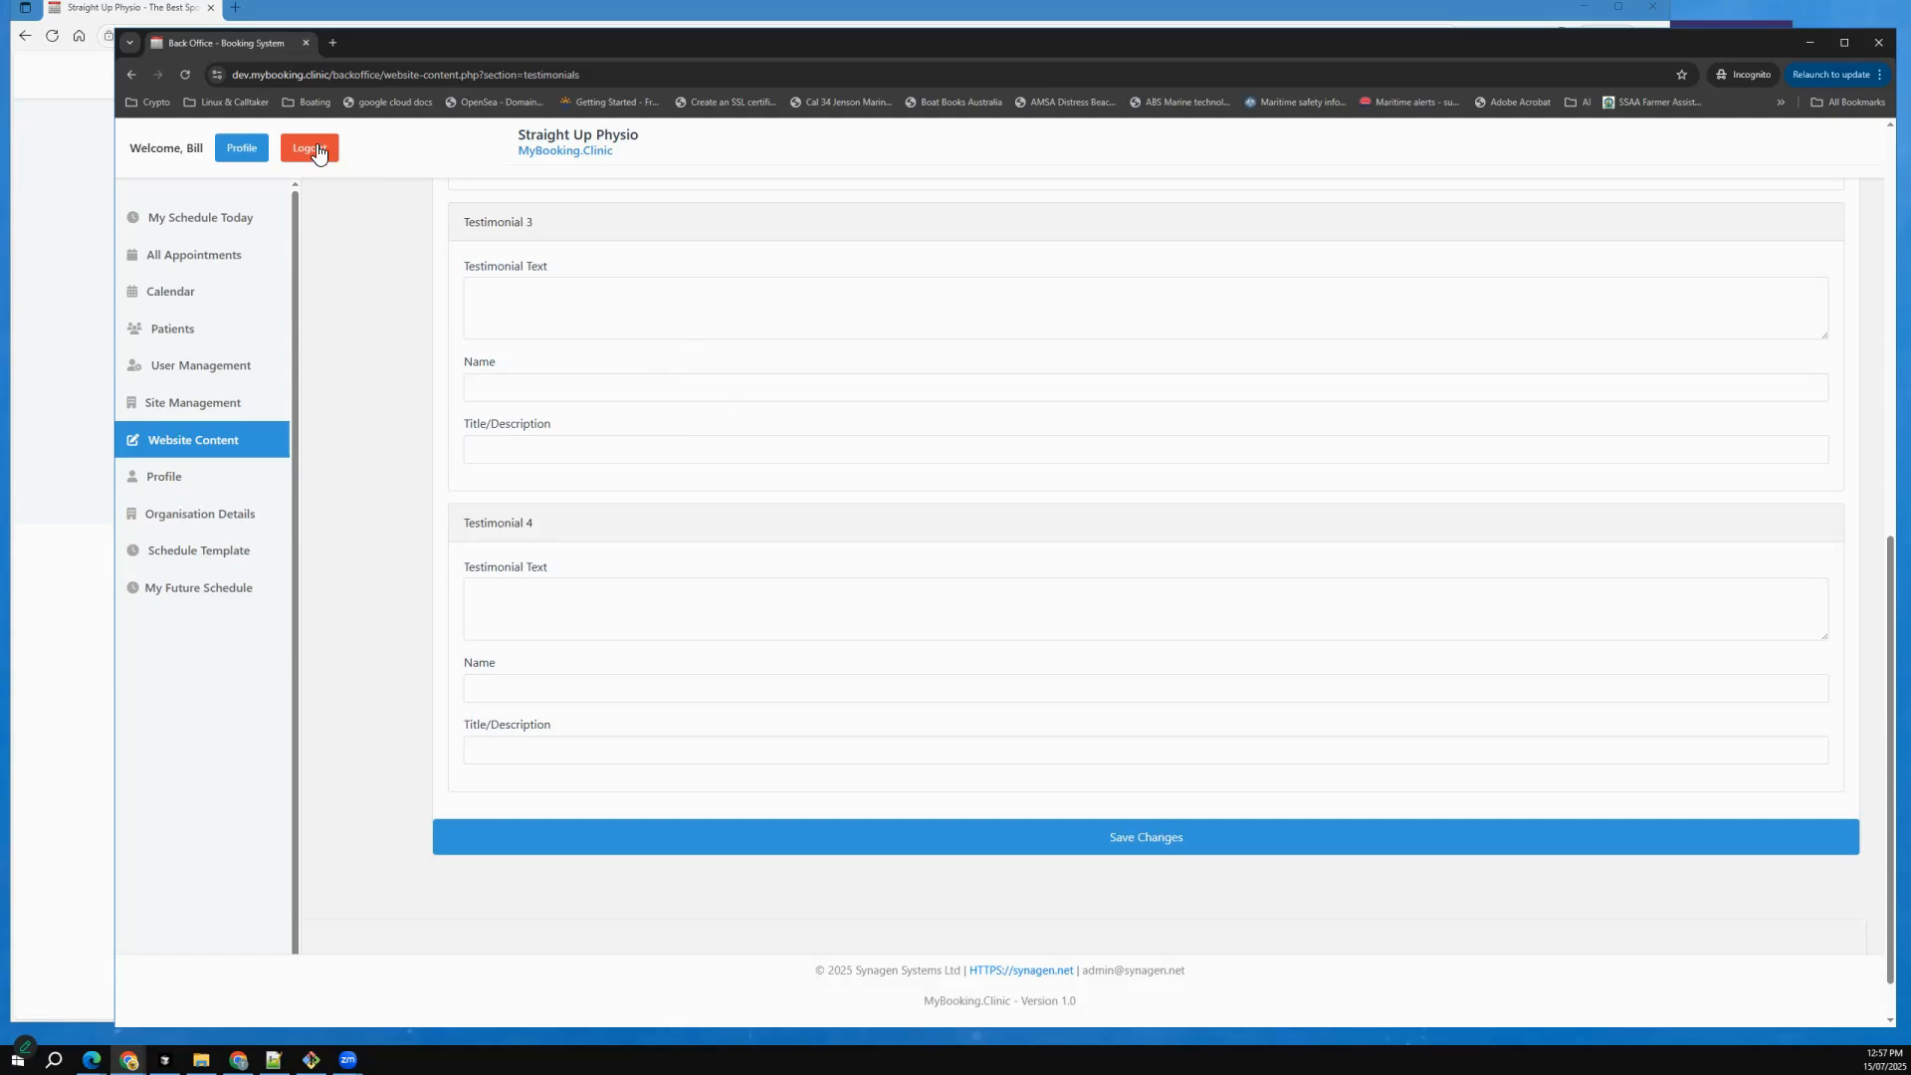
click(199, 223)
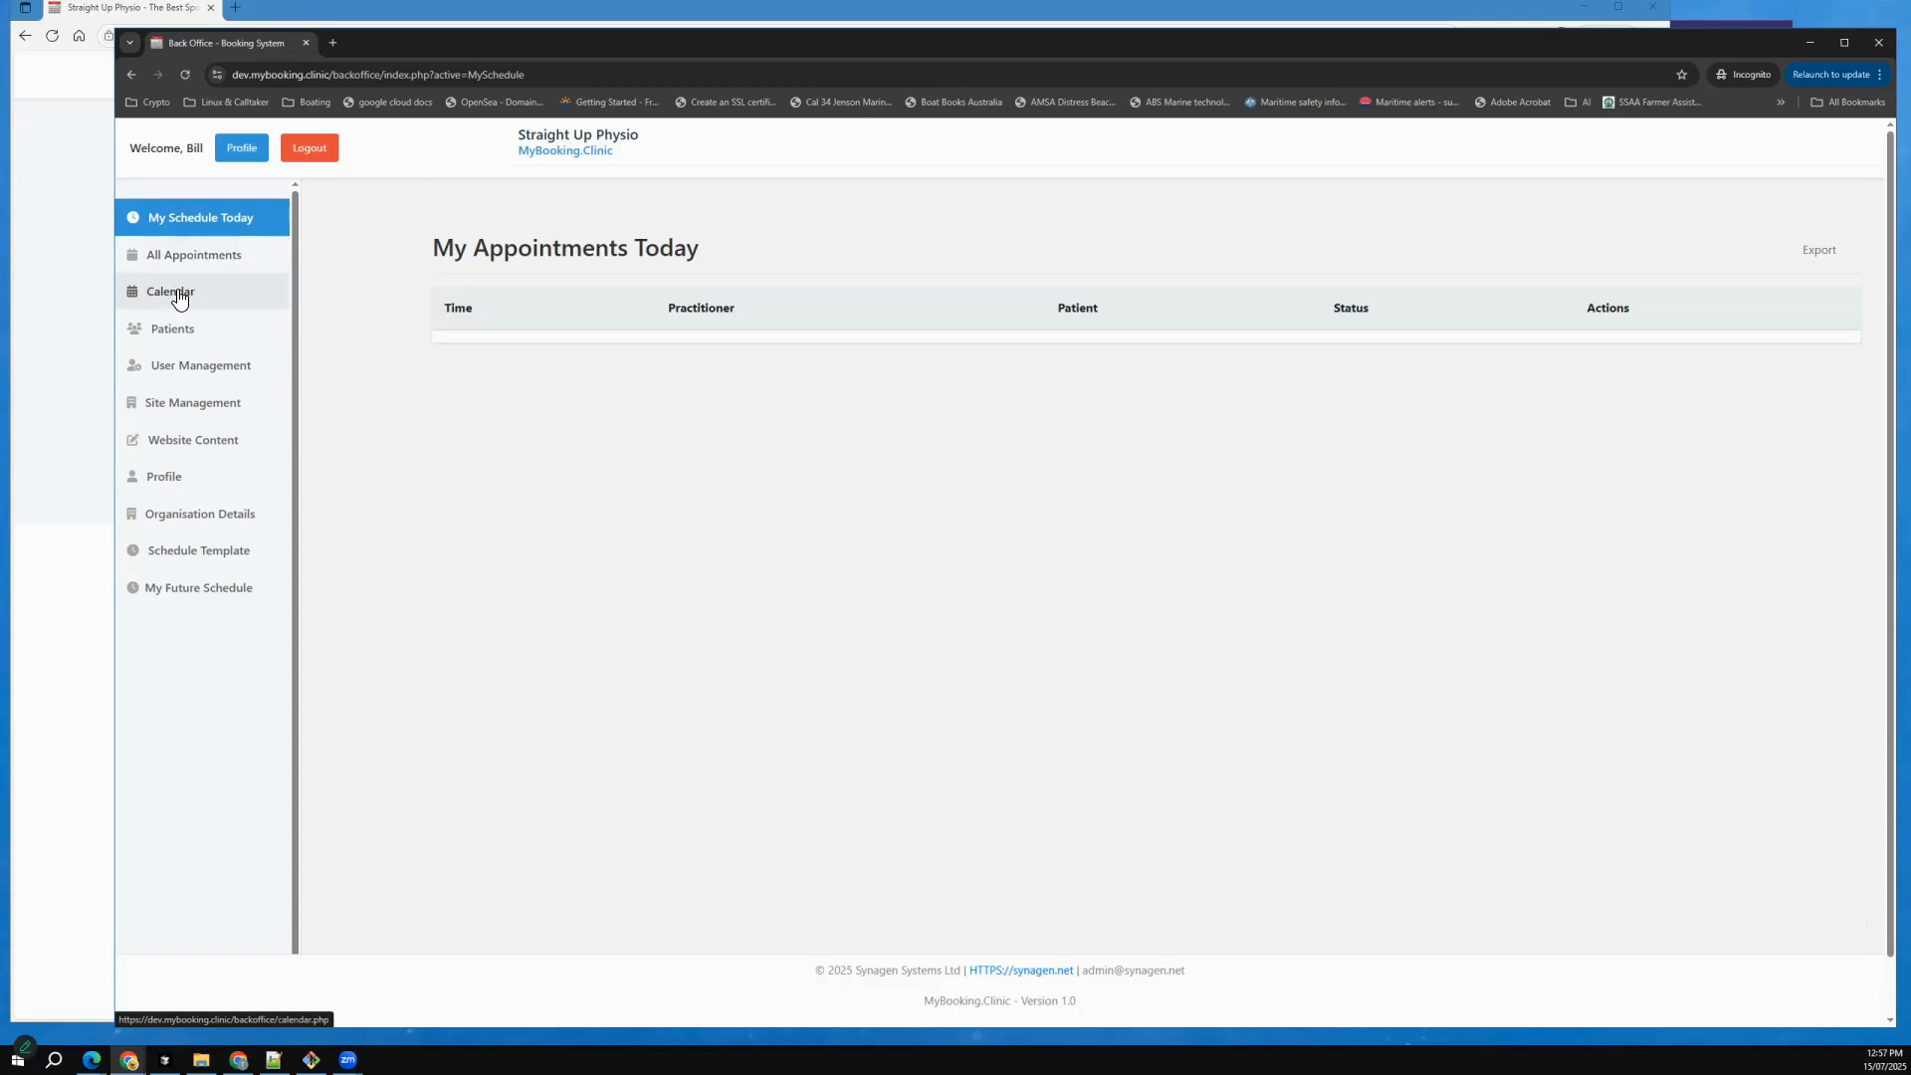
click(239, 301)
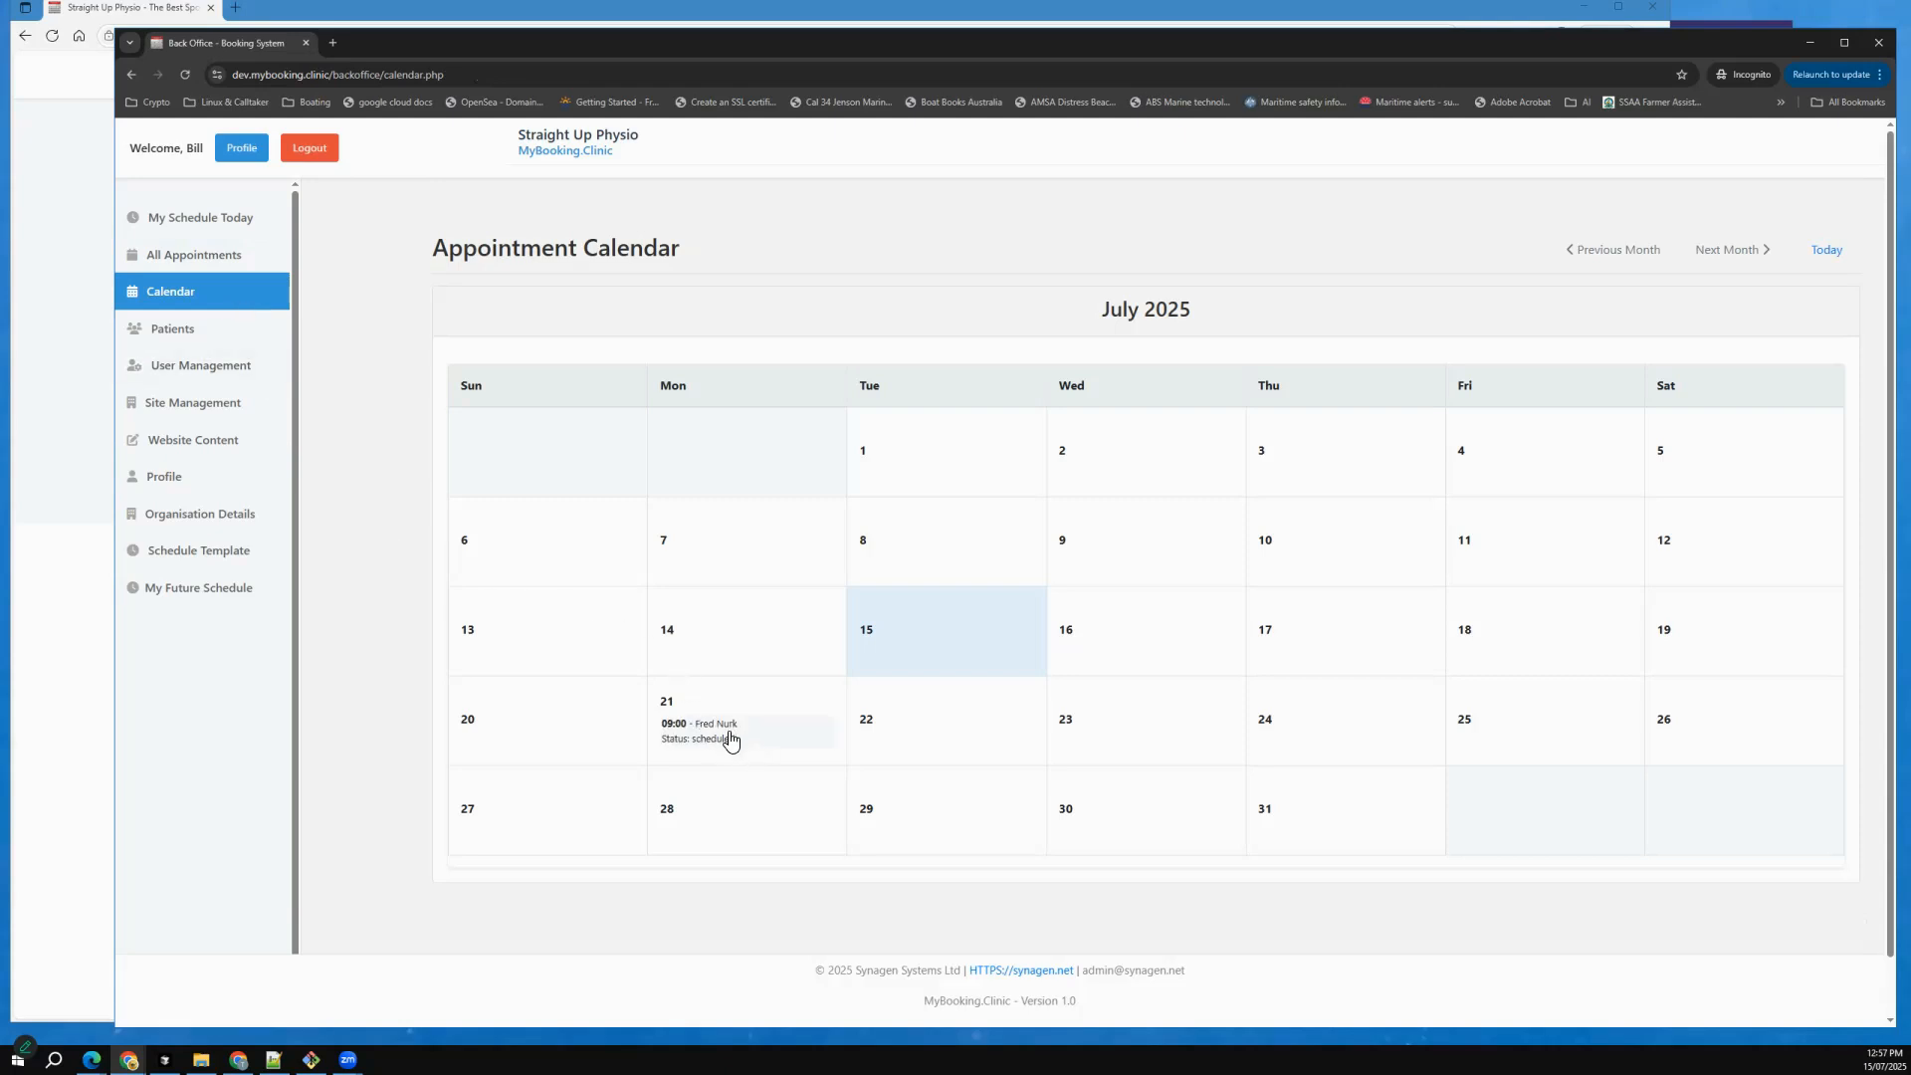
click(725, 739)
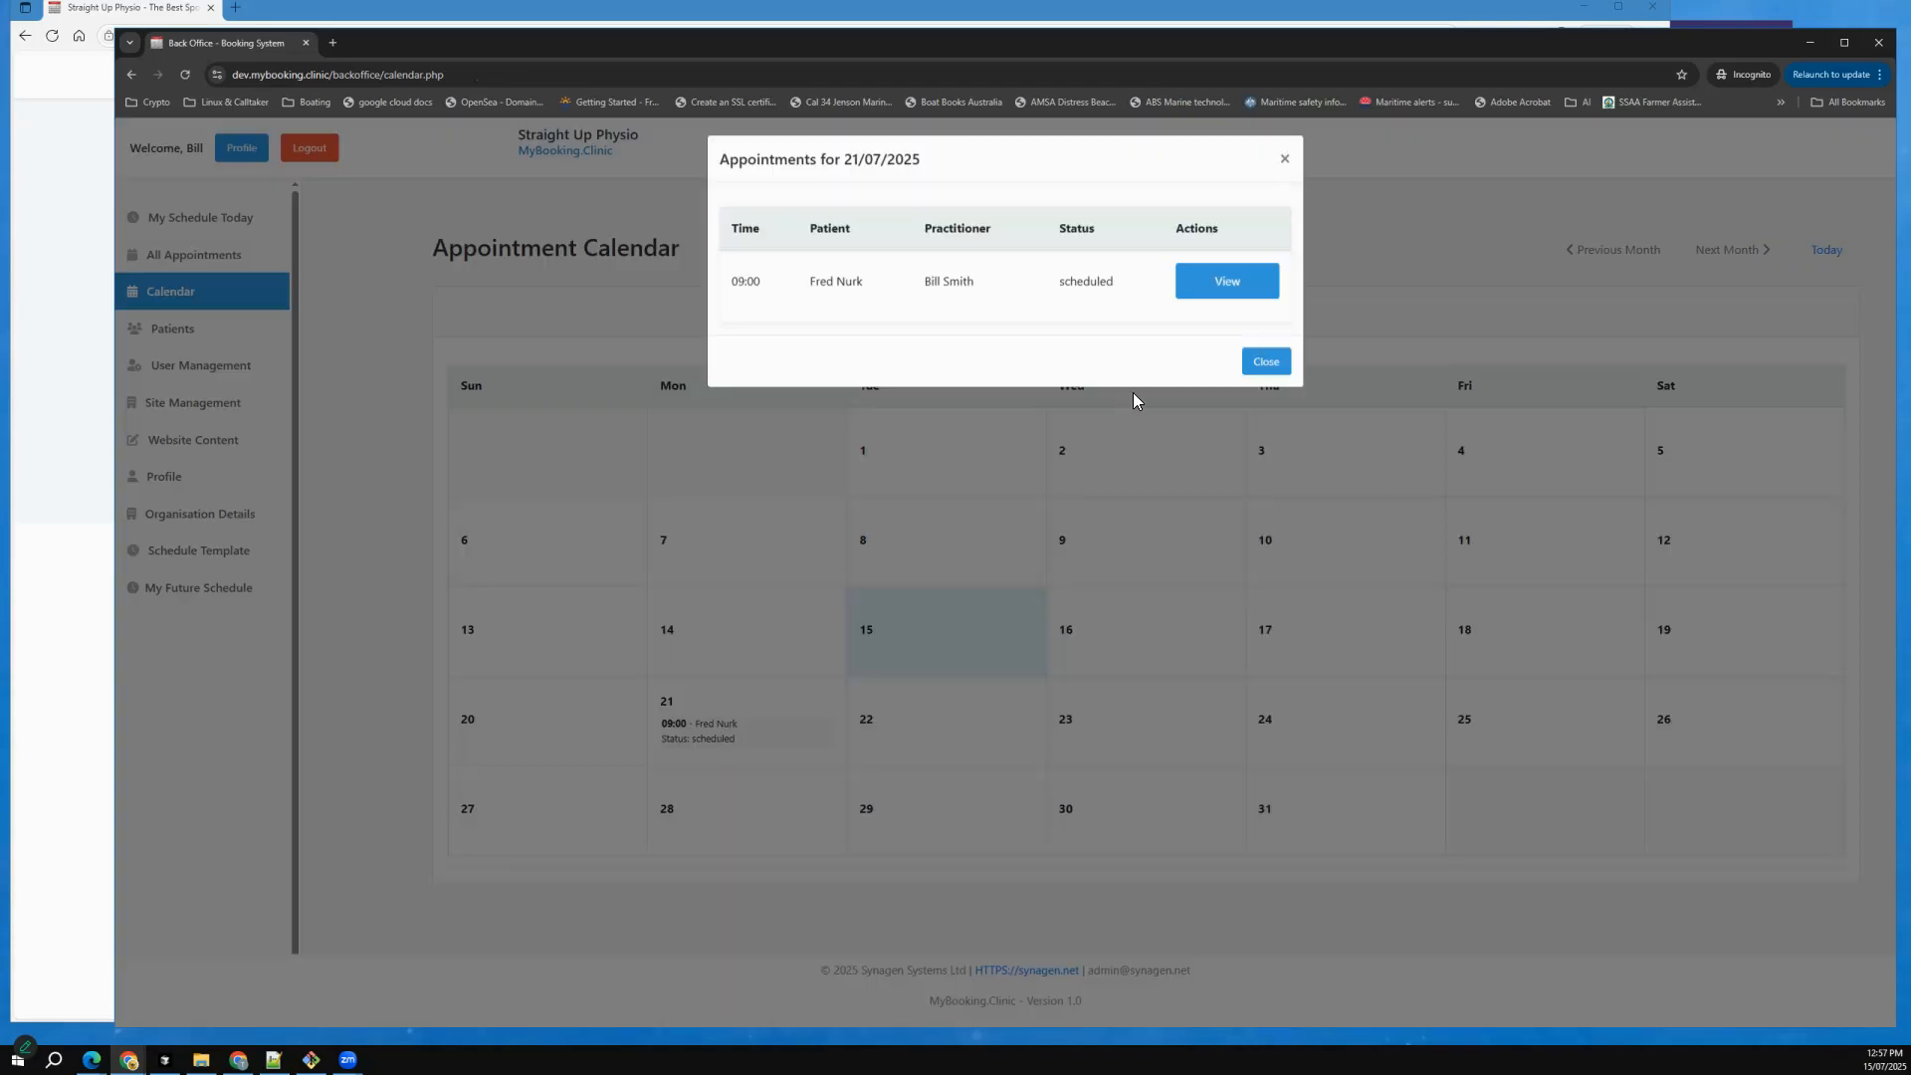
click(924, 422)
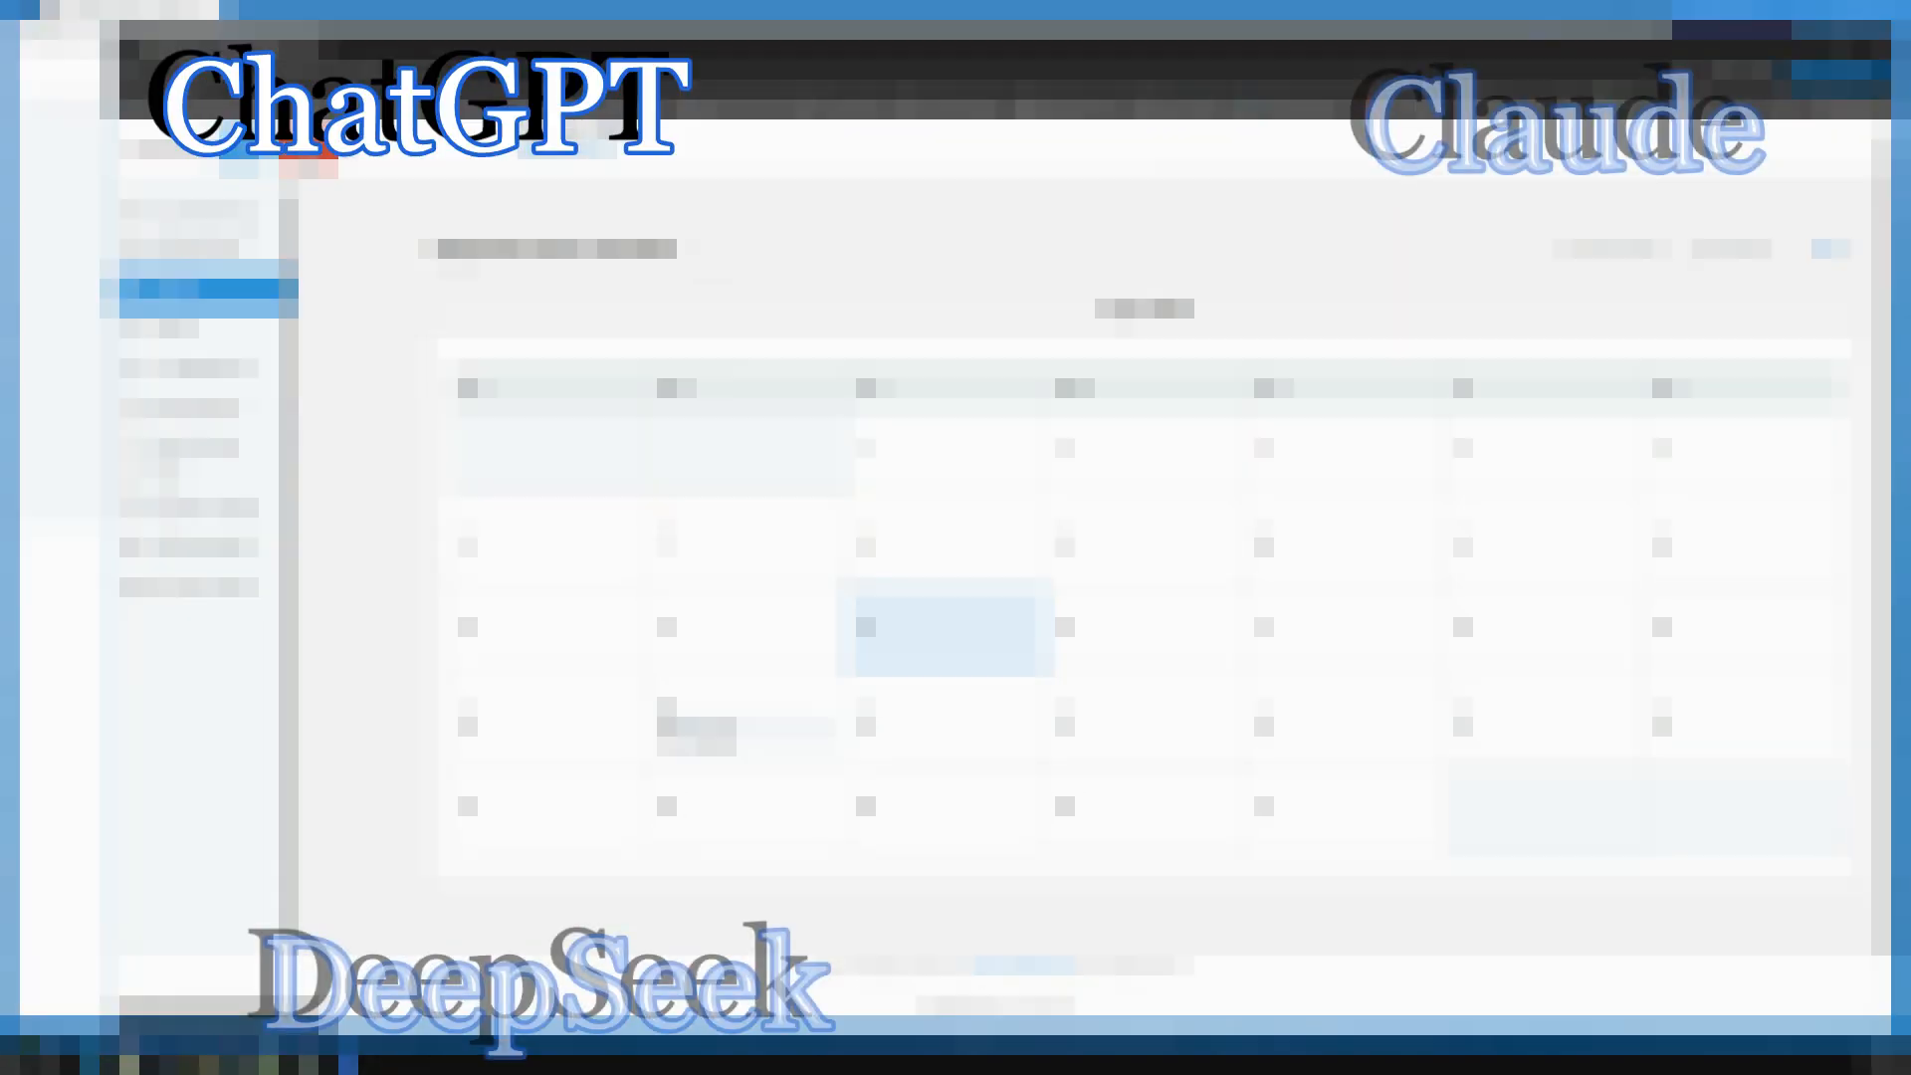